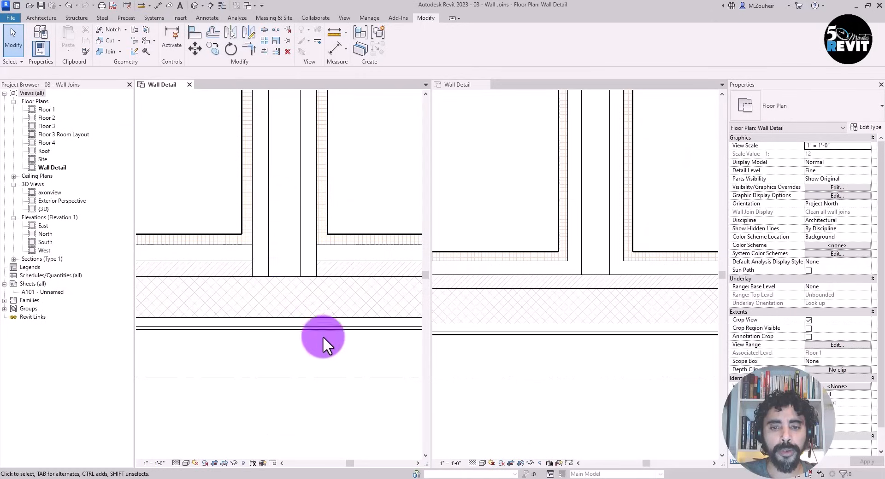
# Step: Close the second Wall Detail view, which belongs to the wall-joins project
pyautogui.moveTo(322, 365); pyautogui.dragTo(305, 361, button='middle')
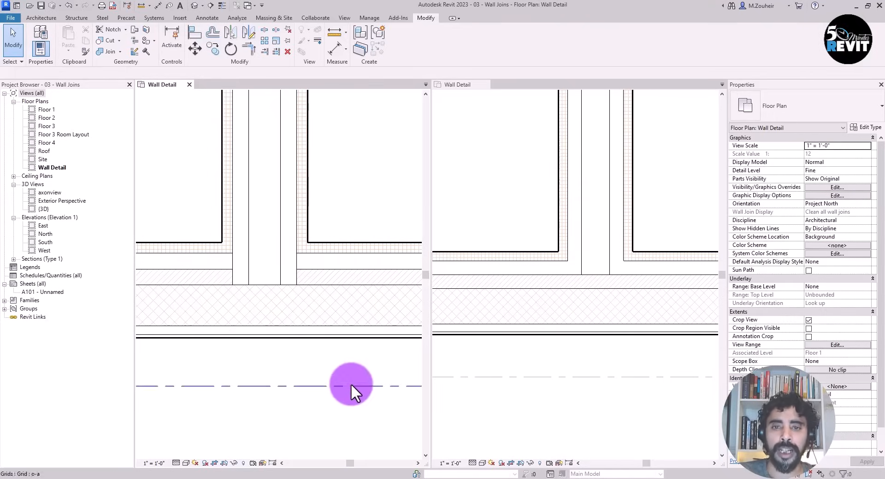
pyautogui.click(486, 85)
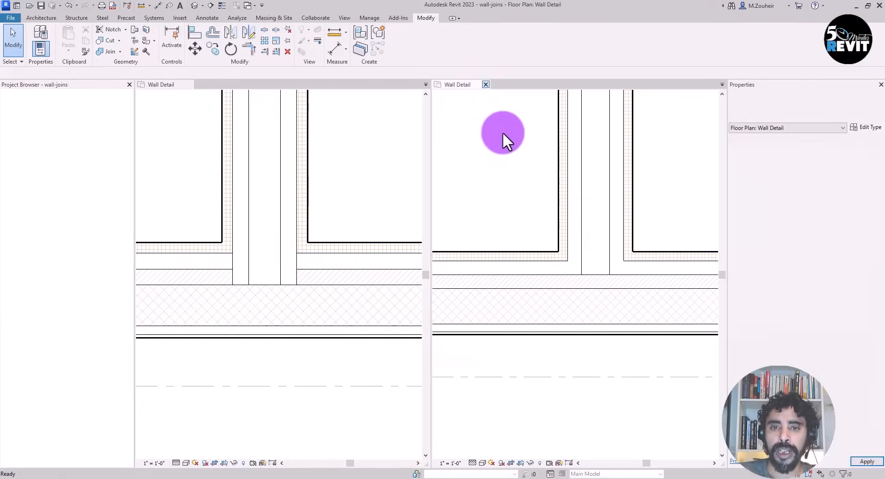
pyautogui.click(462, 244)
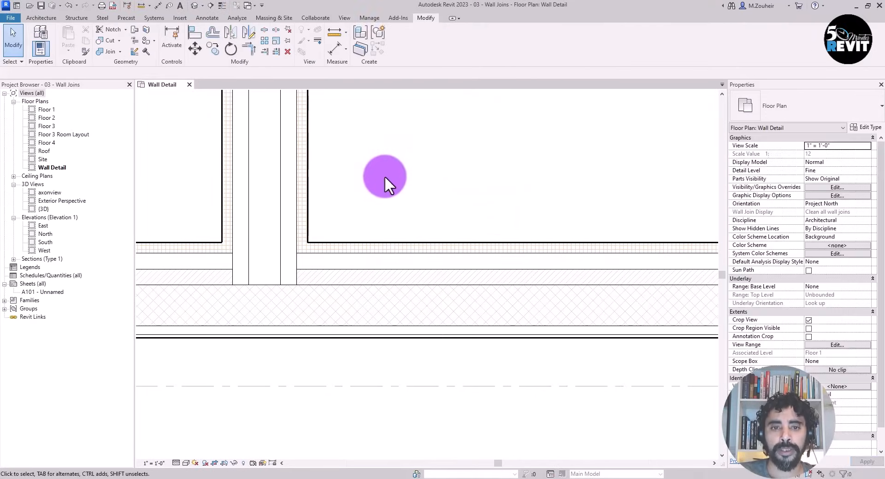
# Step: Open the layer structure of the vertical Stone on Mtl Stud wall's type for editing
pyautogui.scroll(-3, 385, 176)
pyautogui.moveTo(387, 180); pyautogui.dragTo(422, 256, button='middle')
pyautogui.scroll(5, 396, 322)
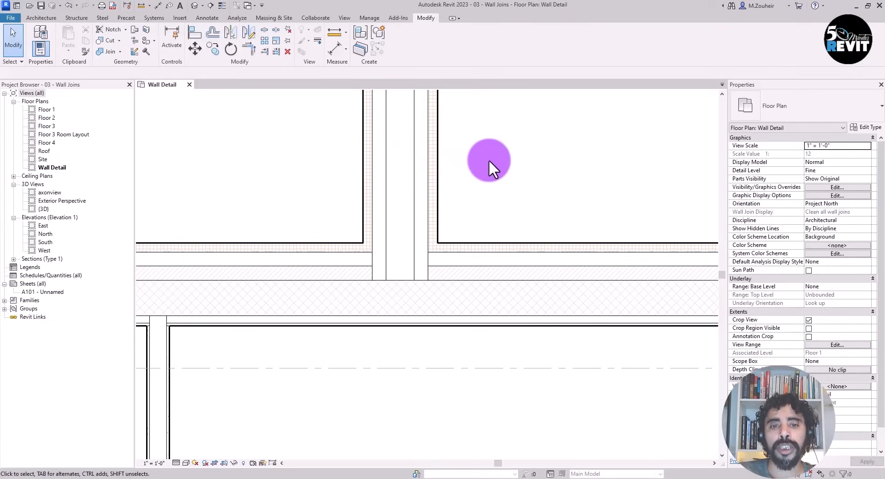
pyautogui.moveTo(488, 160); pyautogui.dragTo(479, 192, button='middle')
pyautogui.click(404, 186)
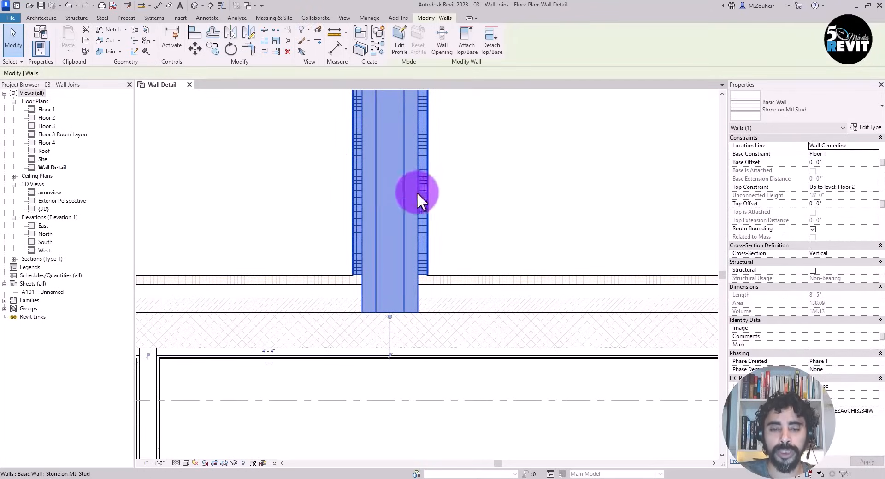
pyautogui.moveTo(483, 180); pyautogui.dragTo(472, 215, button='middle')
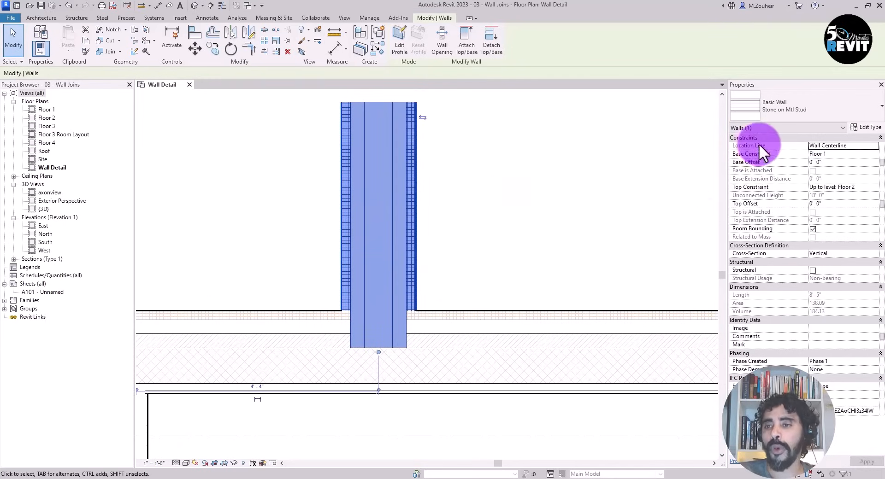
pyautogui.click(865, 128)
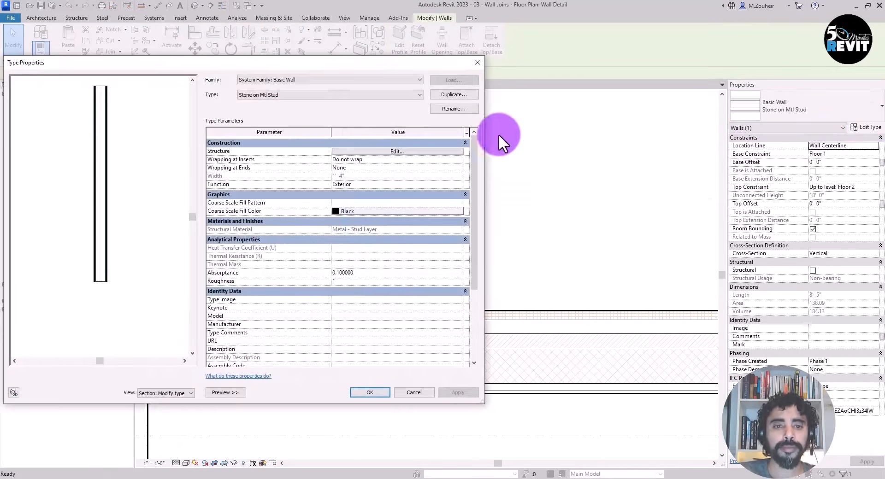
pyautogui.click(372, 151)
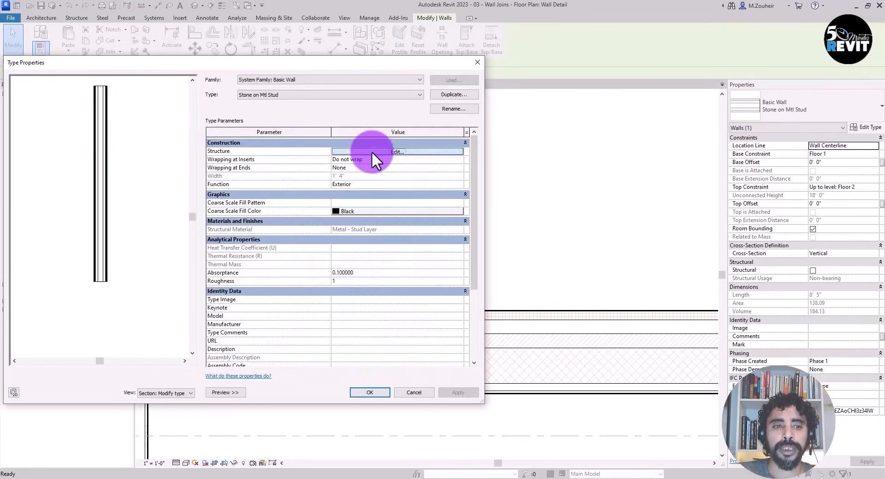
# Step: Move the two 3" Misc. Air Layers outside the core boundaries, one to the exterior side and one to the interior side
pyautogui.scroll(5, 96, 102)
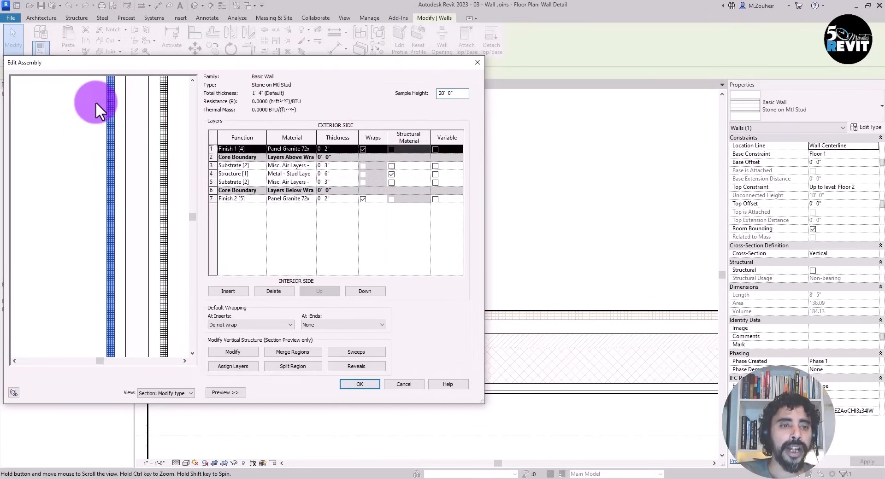
pyautogui.moveTo(120, 191)
pyautogui.mouseDown(button='middle')
pyautogui.moveTo(120, 166)
pyautogui.moveTo(114, 185)
pyautogui.mouseUp(button='middle')
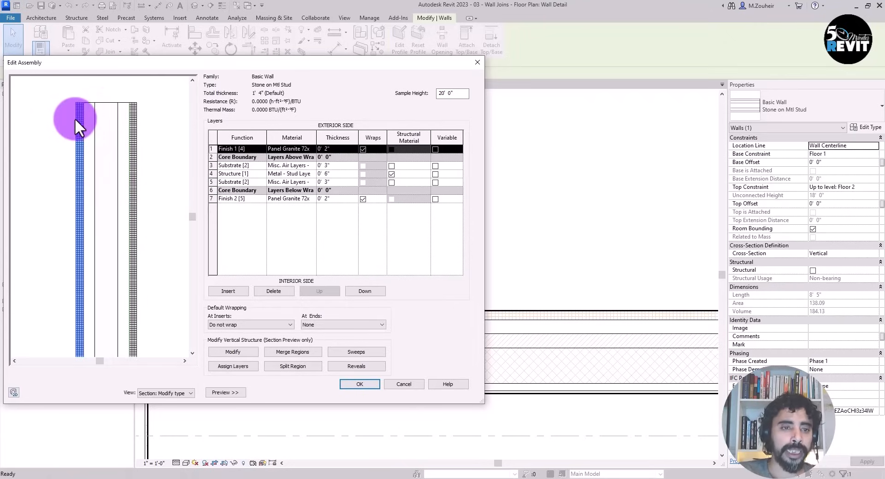
pyautogui.scroll(2, 76, 119)
pyautogui.moveTo(106, 150); pyautogui.dragTo(102, 162, button='middle')
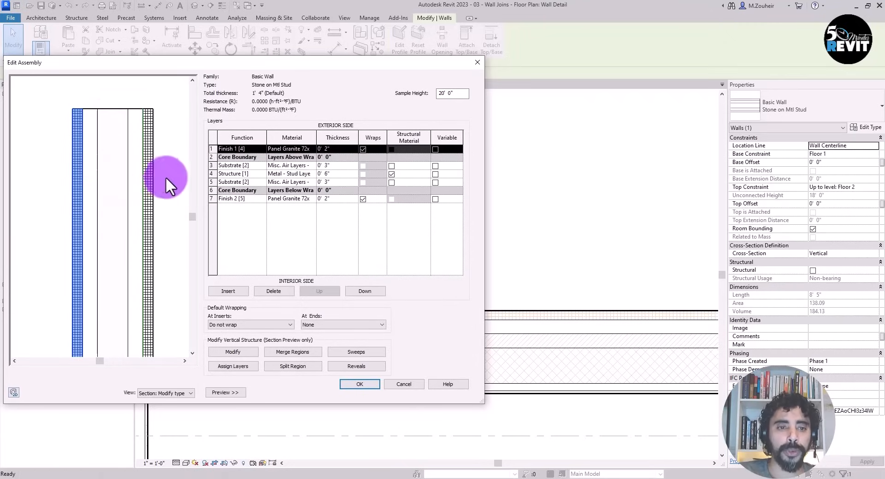
pyautogui.click(220, 165)
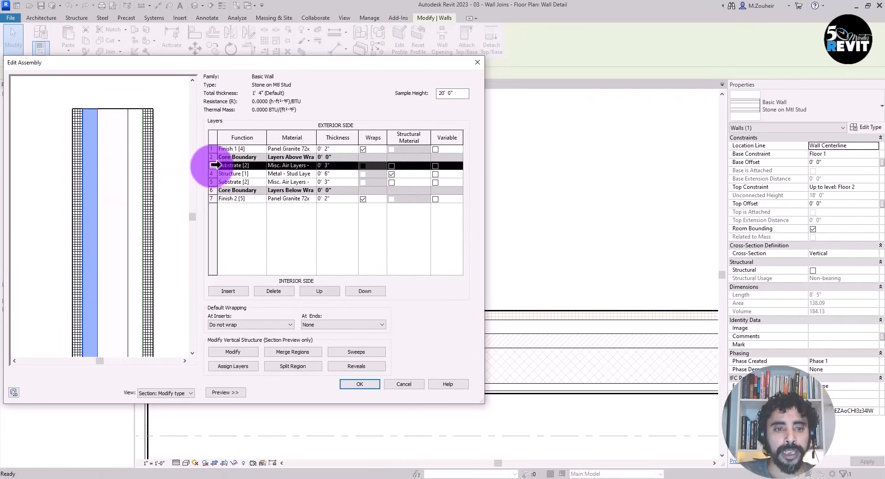
pyautogui.click(327, 290)
pyautogui.click(212, 182)
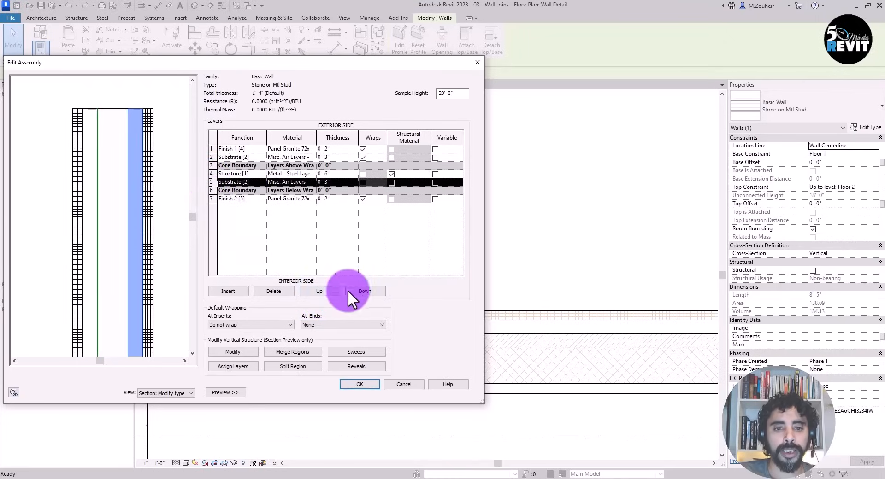
pyautogui.click(372, 289)
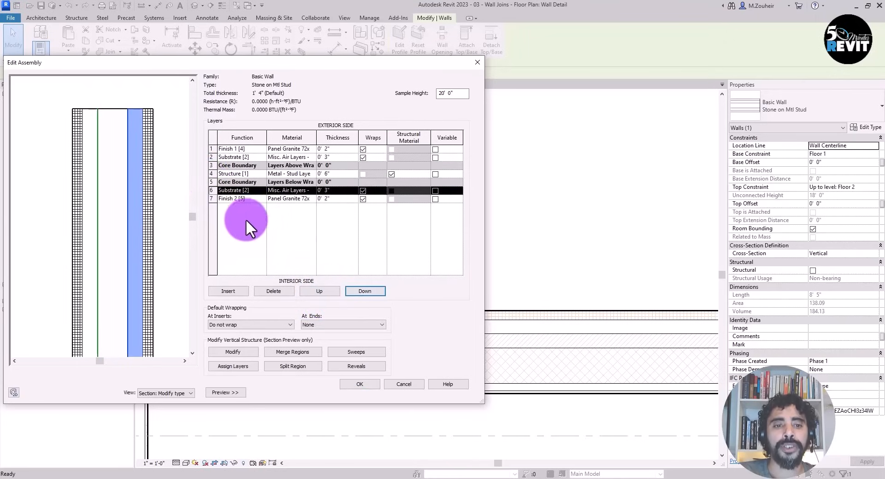
# Step: Set the function of both Misc. Air Layers to Thermal/Air Layer [3]
pyautogui.click(255, 156)
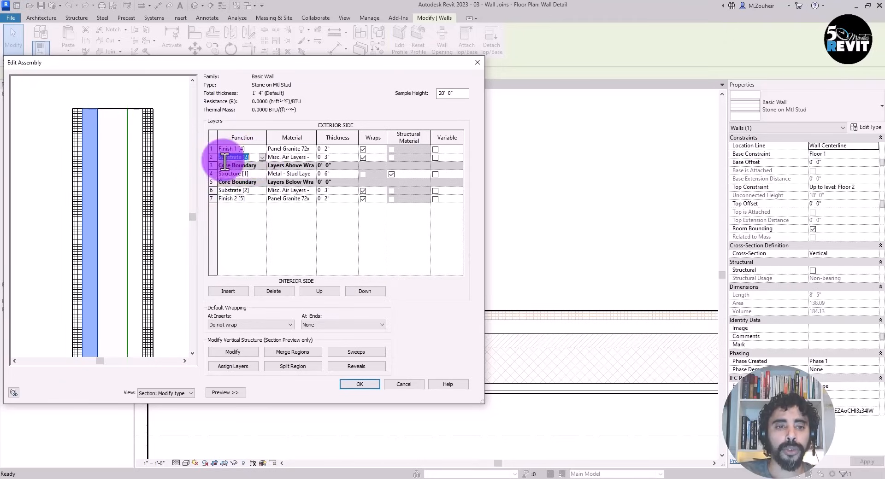
pyautogui.click(262, 157)
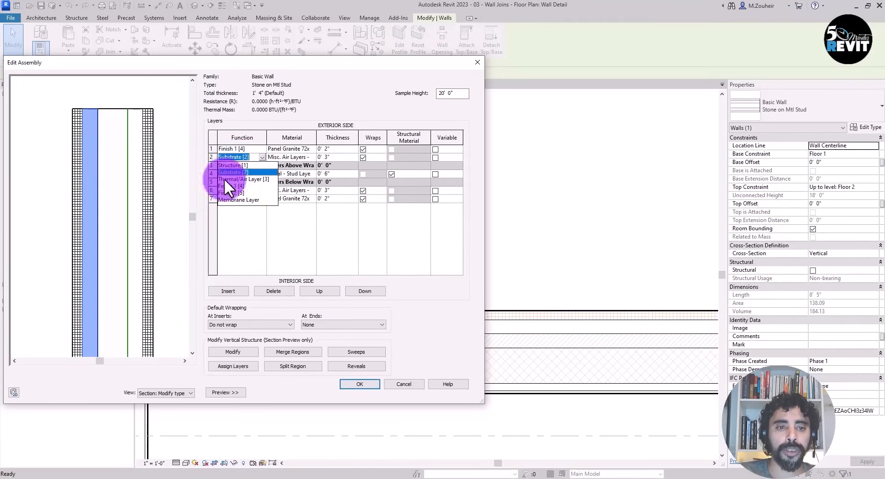
pyautogui.click(247, 179)
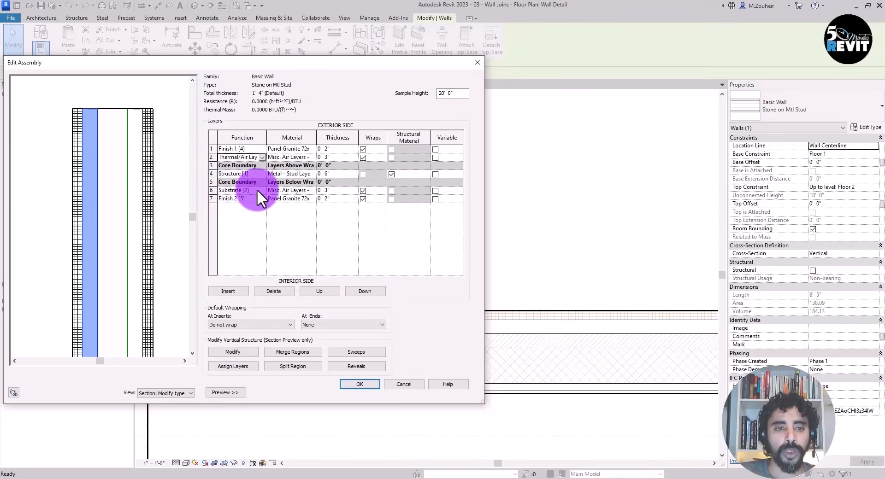
pyautogui.click(256, 189)
pyautogui.click(262, 190)
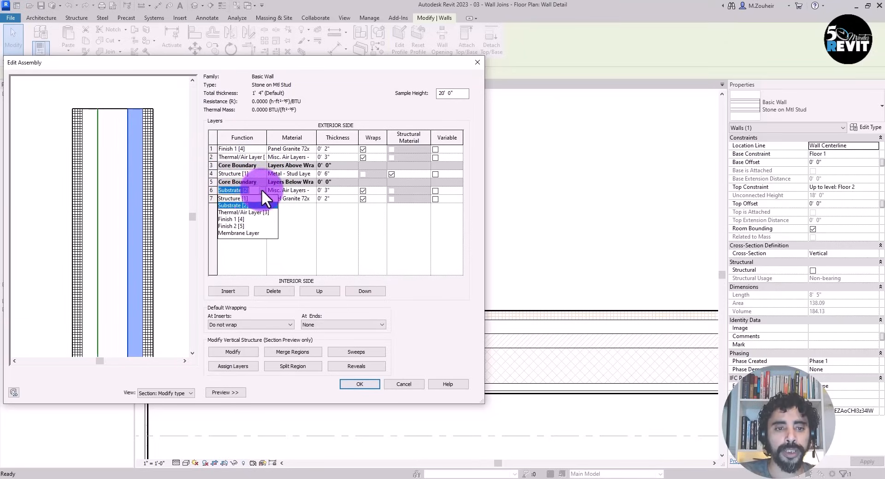
pyautogui.click(249, 211)
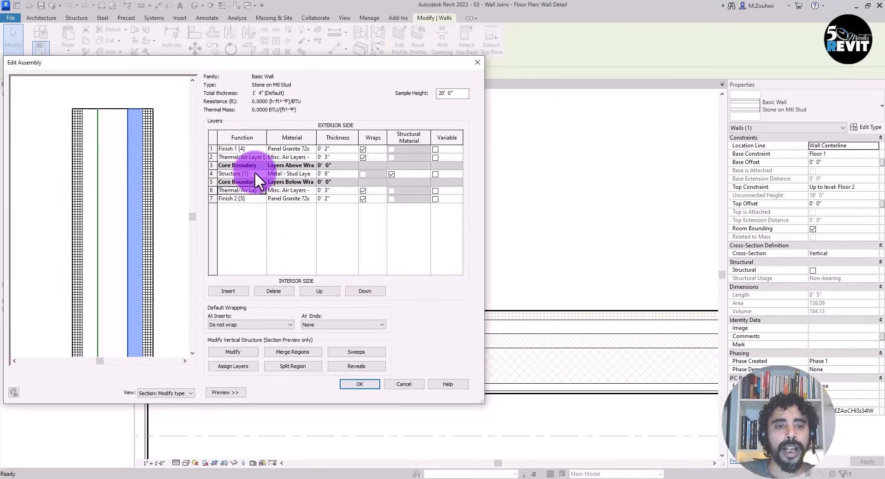
# Step: Set the metal stud layer's function to Substrate [2] and apply the changes to the Stone on Mtl Stud wall type
pyautogui.click(255, 173)
pyautogui.click(258, 174)
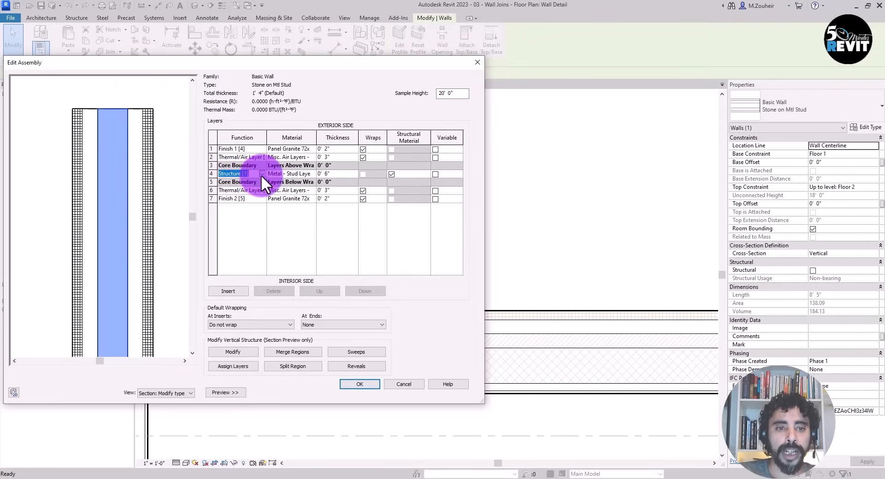
pyautogui.click(261, 174)
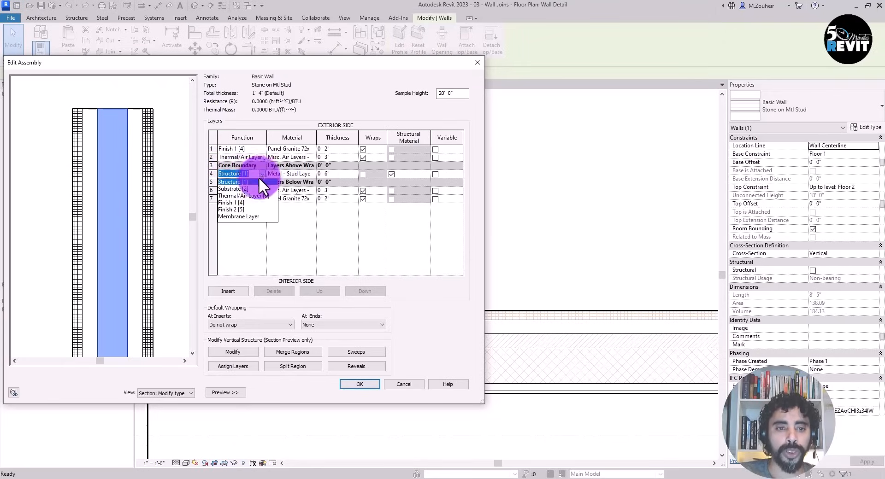
pyautogui.click(230, 189)
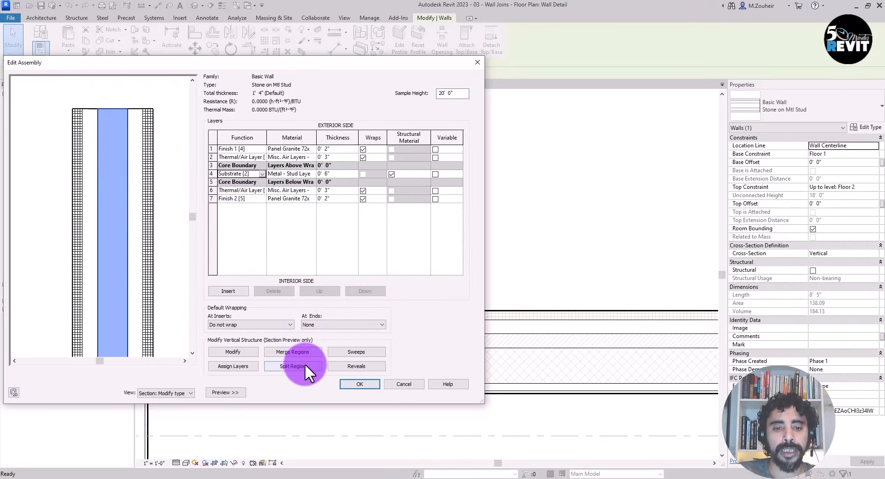
pyautogui.click(360, 385)
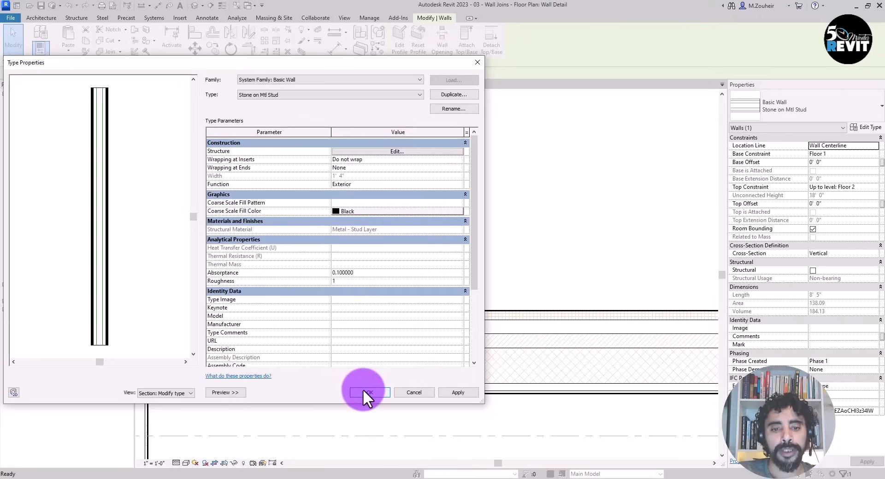
pyautogui.click(363, 390)
pyautogui.click(267, 282)
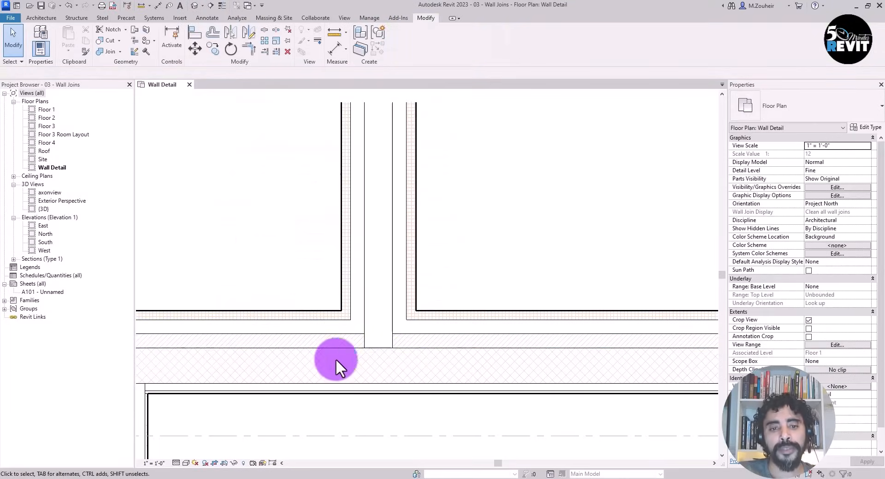
# Step: Open the layer structure of the horizontal Stone on CMU wall's type for editing
pyautogui.scroll(1, 350, 378)
pyautogui.moveTo(350, 369); pyautogui.dragTo(349, 323, button='middle')
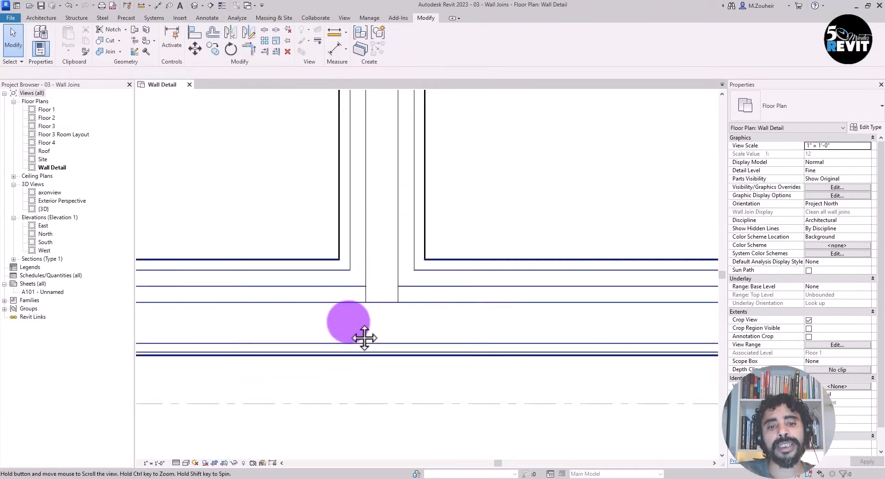
pyautogui.scroll(1, 351, 322)
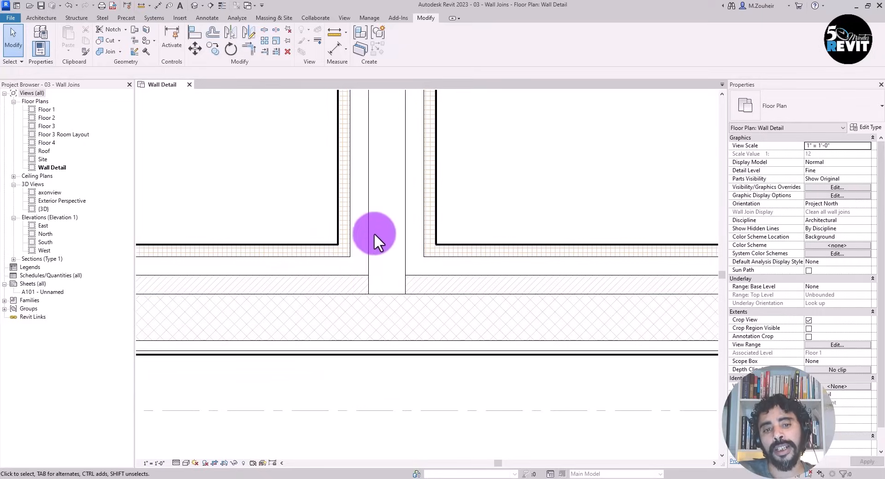
pyautogui.scroll(-2, 375, 237)
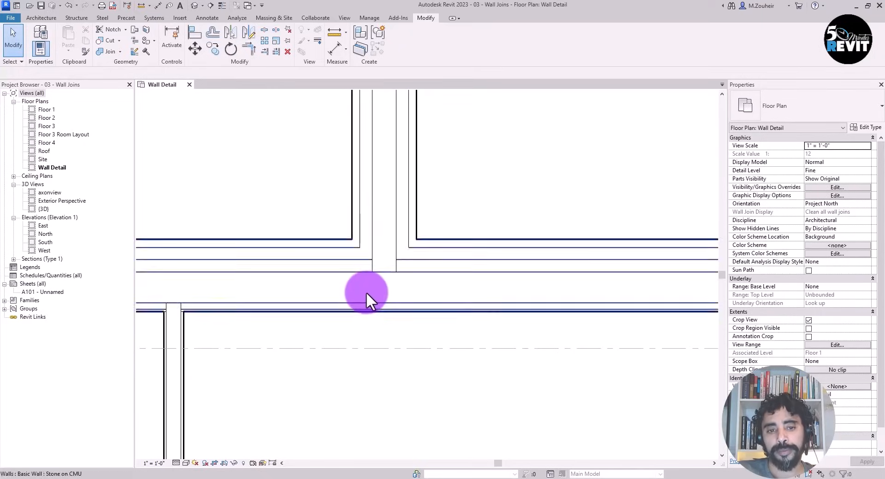
pyautogui.scroll(-1, 387, 237)
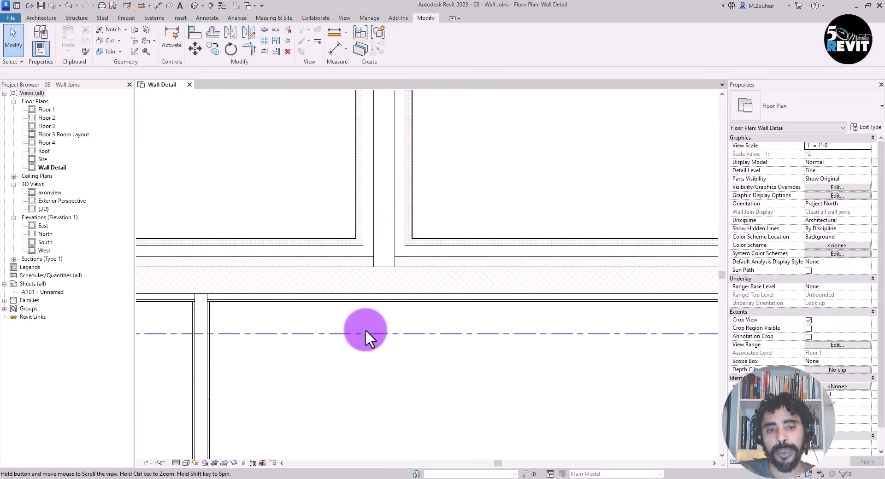
pyautogui.moveTo(365, 329); pyautogui.dragTo(365, 345, button='middle')
pyautogui.scroll(2, 344, 307)
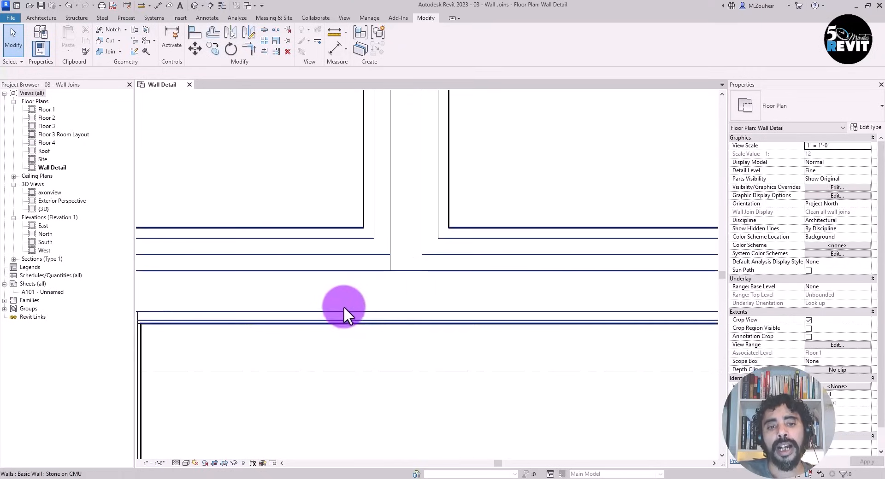
pyautogui.click(317, 230)
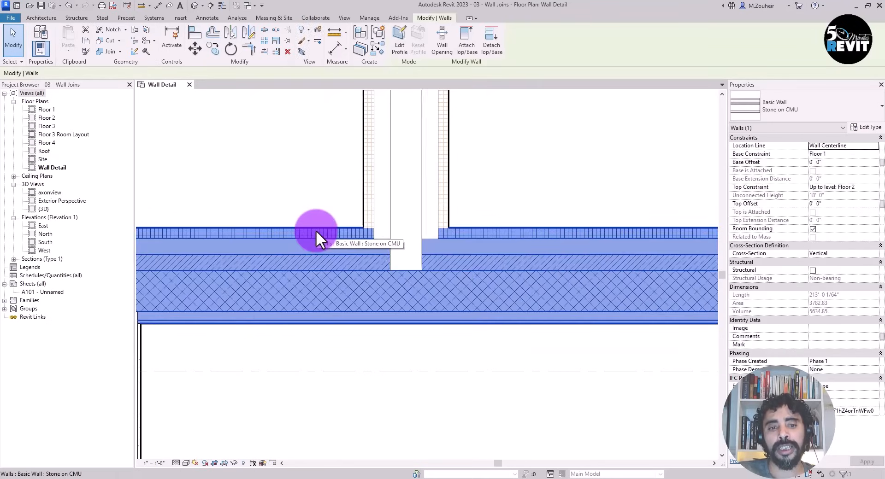
pyautogui.click(862, 127)
pyautogui.click(355, 151)
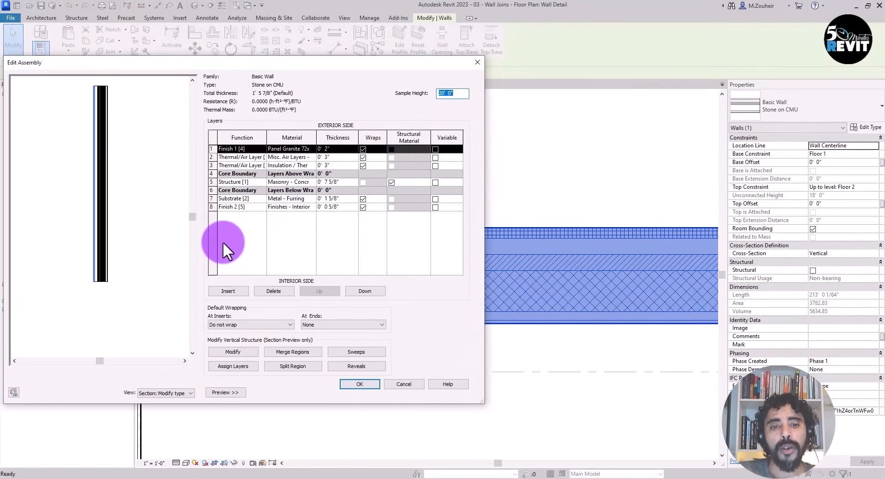
pyautogui.moveTo(335, 65); pyautogui.dragTo(255, 51)
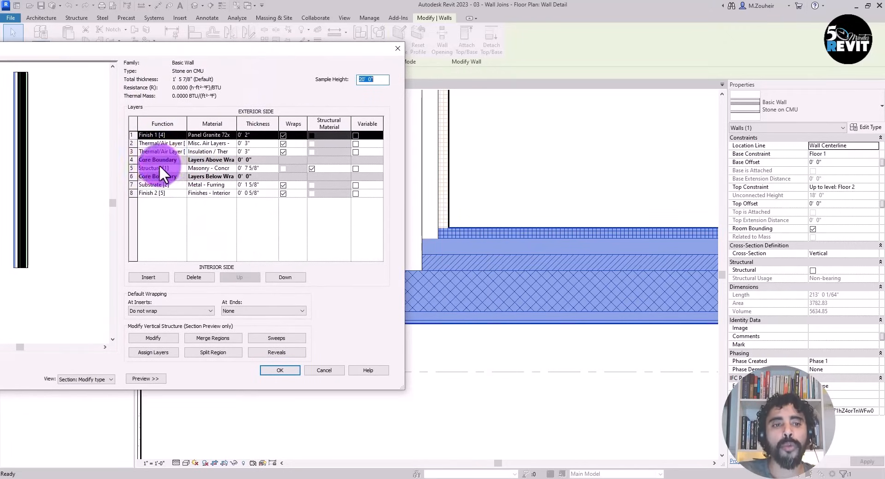
# Step: Move the 3" Insulation layer inside the core boundary of the Stone on CMU wall and set its function to Substrate [2]
pyautogui.click(133, 151)
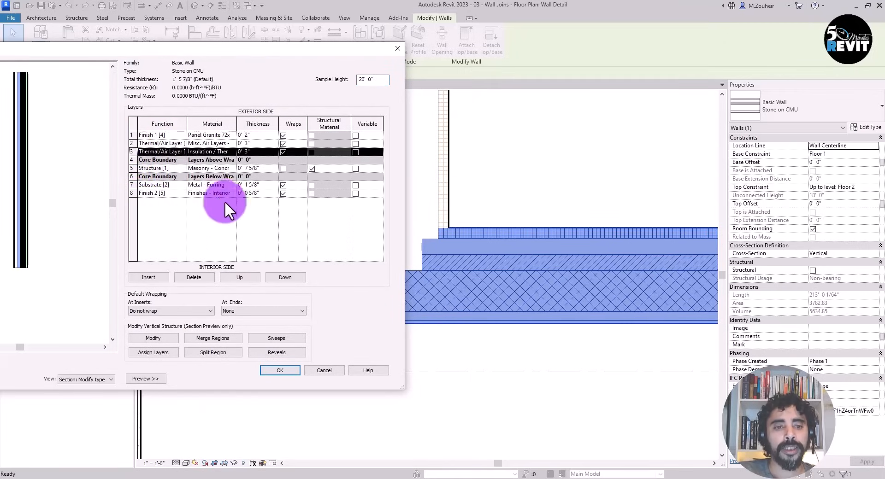
pyautogui.click(284, 277)
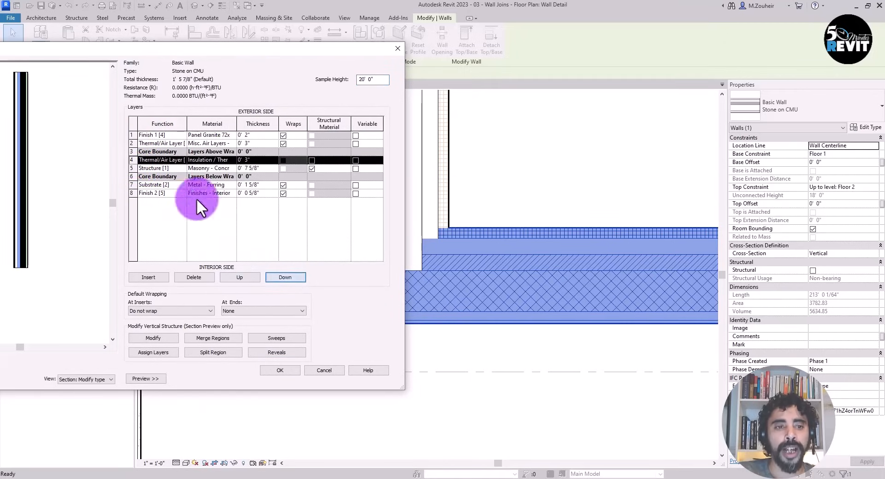
pyautogui.click(164, 161)
pyautogui.click(182, 160)
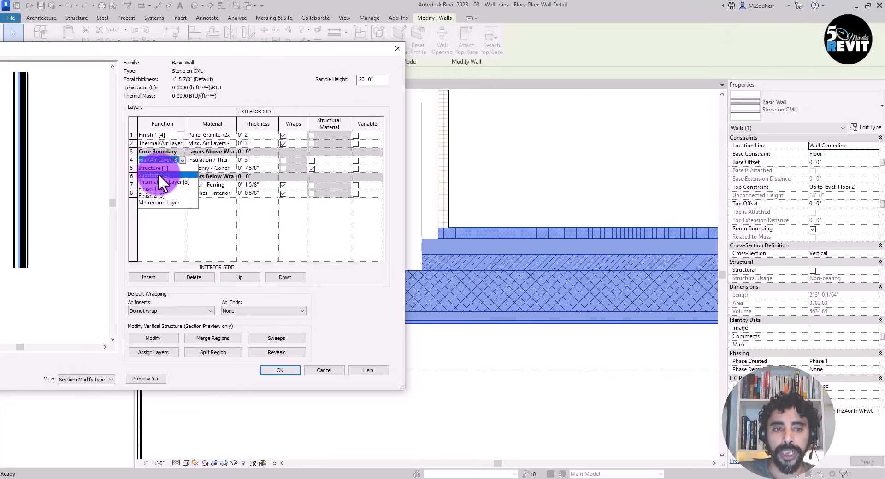
pyautogui.click(159, 175)
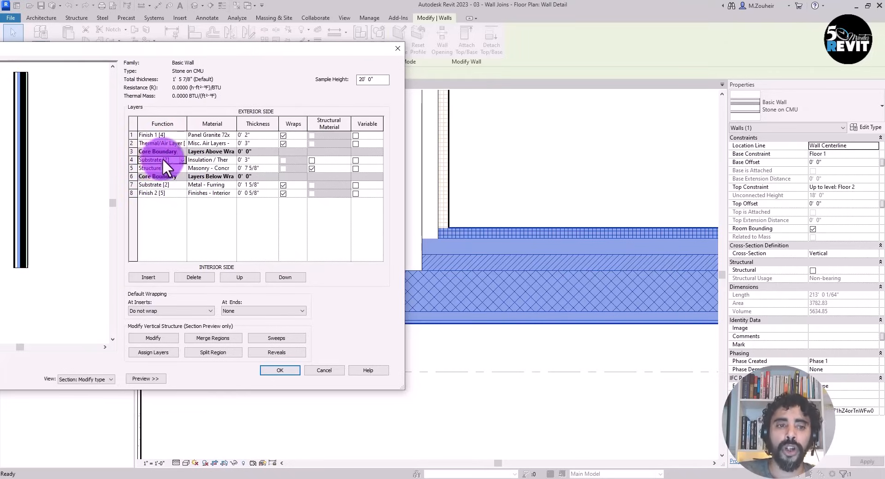
pyautogui.click(182, 160)
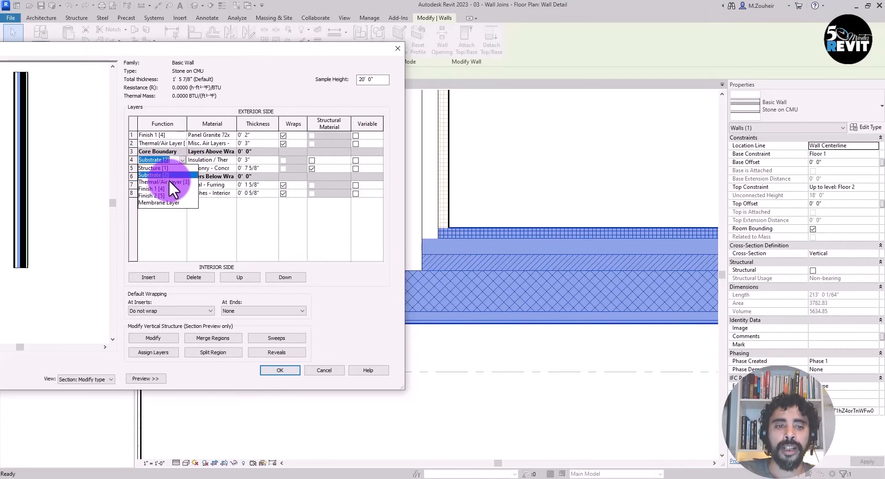
pyautogui.click(168, 181)
pyautogui.click(182, 159)
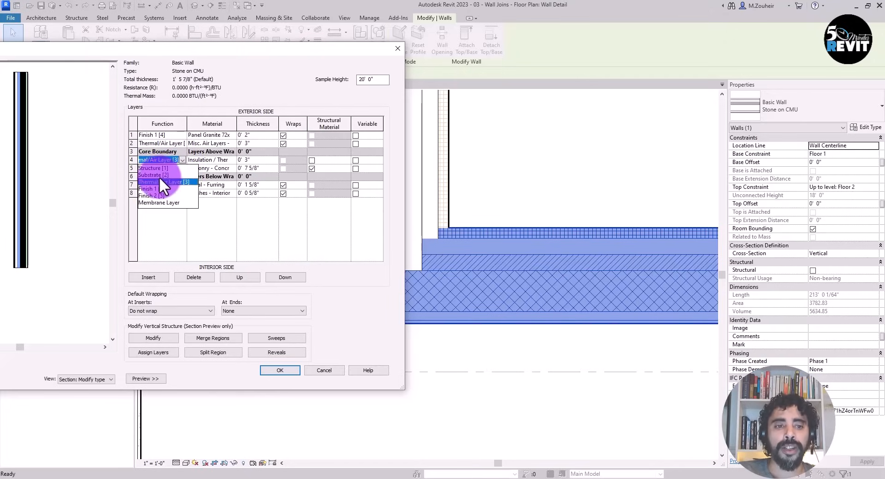
pyautogui.click(157, 175)
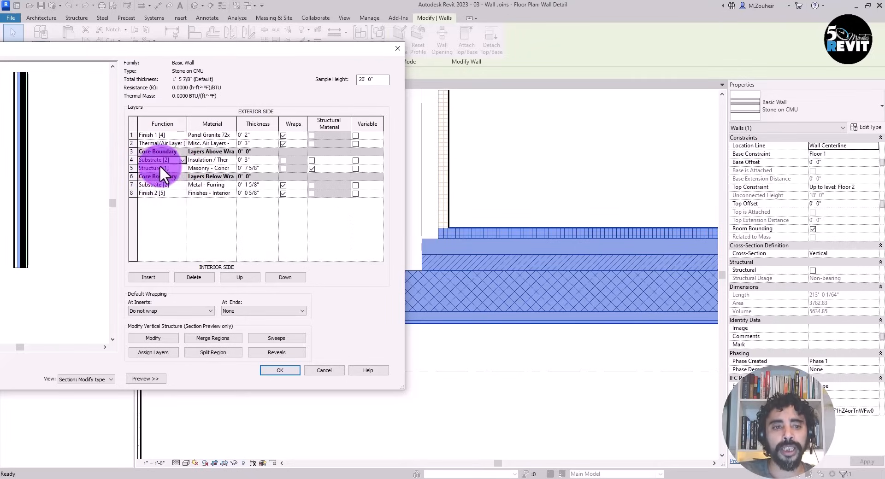
# Step: Apply the edited layer structure to the Stone on CMU wall type and clear the wall selection
pyautogui.click(279, 370)
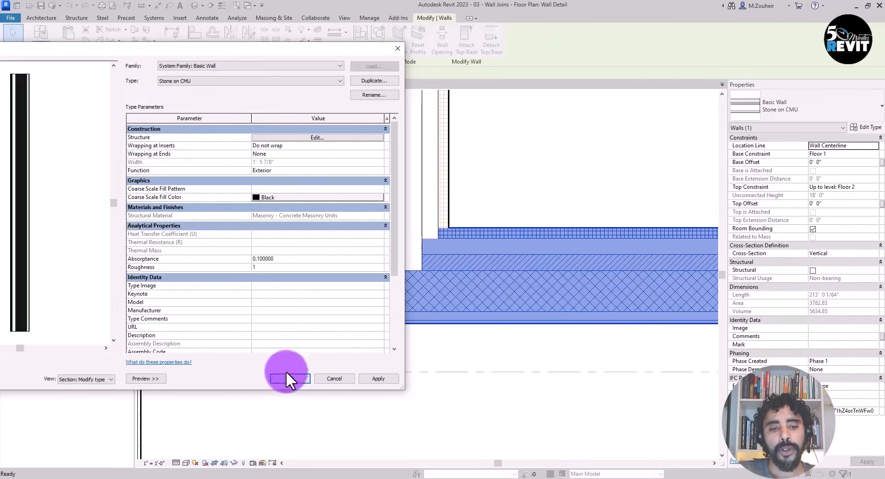
pyautogui.click(288, 379)
pyautogui.click(274, 140)
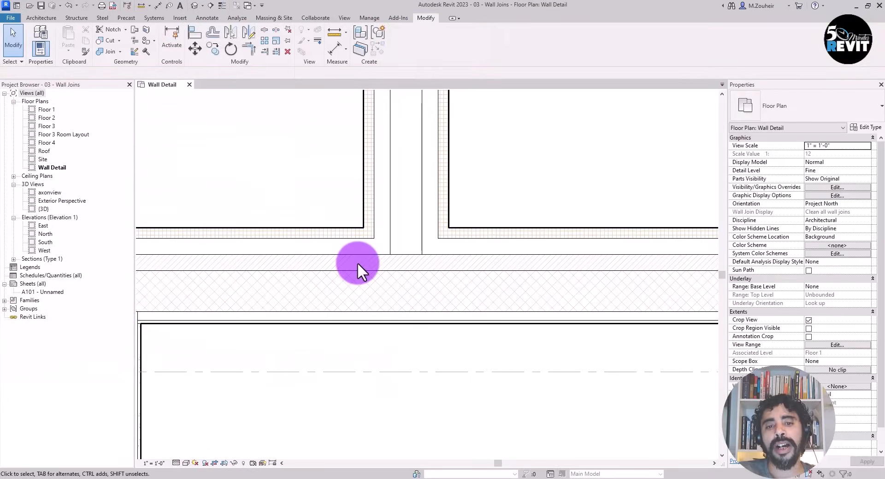
# Step: Copy the vertical Stone on Mtl Stud wall once to its right along the horizontal Stone on CMU wall
pyautogui.scroll(-2, 358, 262)
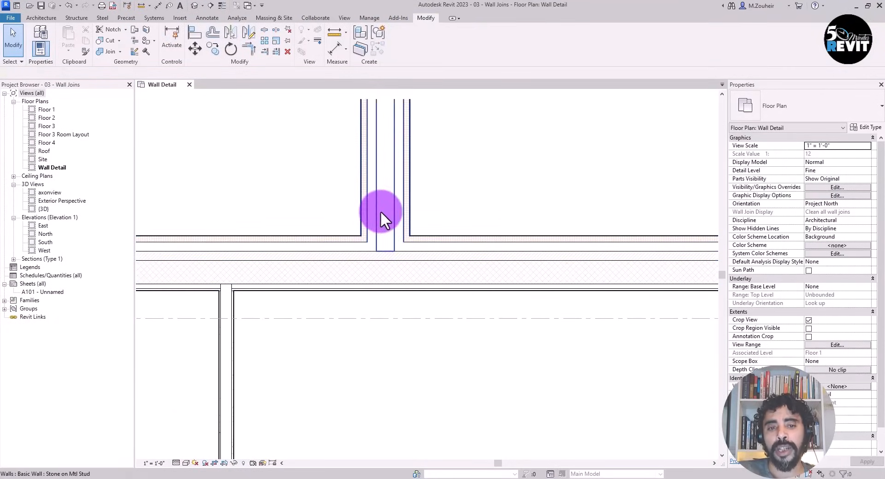
pyautogui.scroll(2, 403, 250)
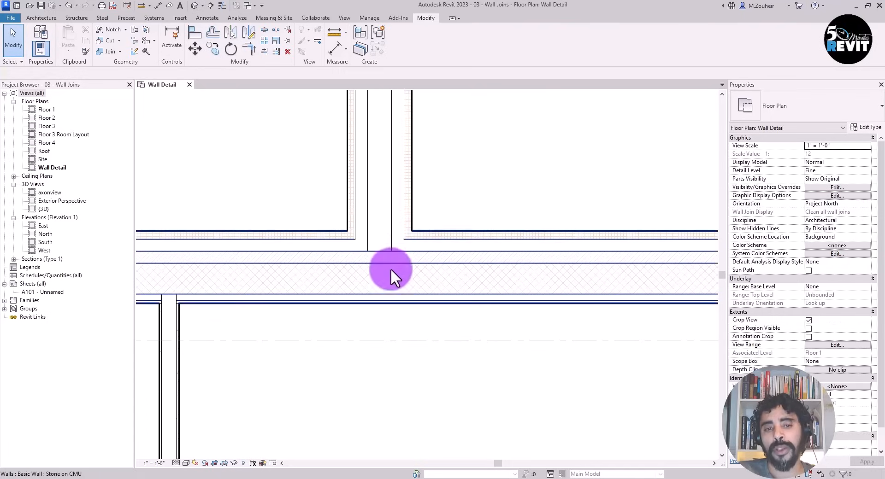
pyautogui.scroll(-2, 356, 249)
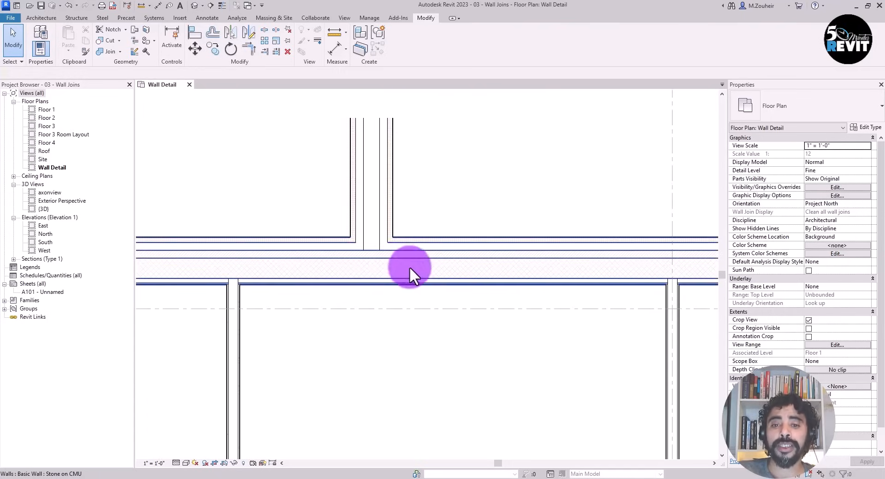
pyautogui.moveTo(410, 267); pyautogui.dragTo(350, 249, button='middle')
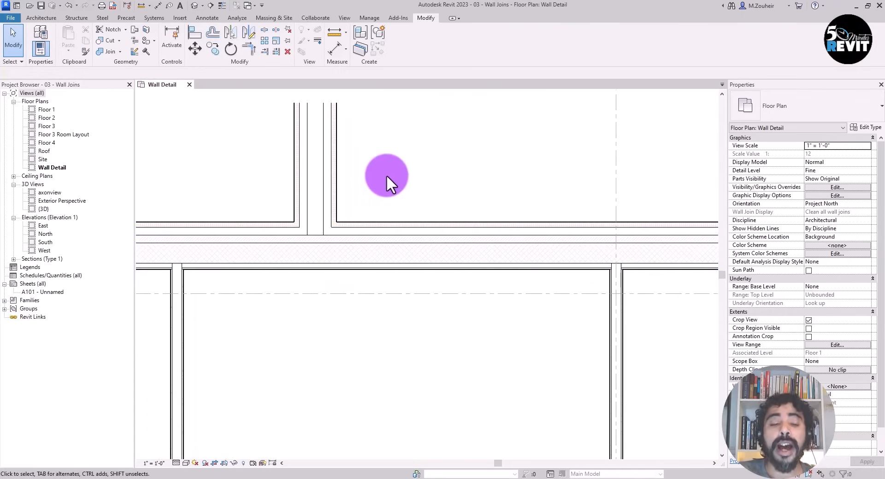
pyautogui.scroll(1, 379, 189)
pyautogui.moveTo(379, 189); pyautogui.dragTo(373, 224, button='middle')
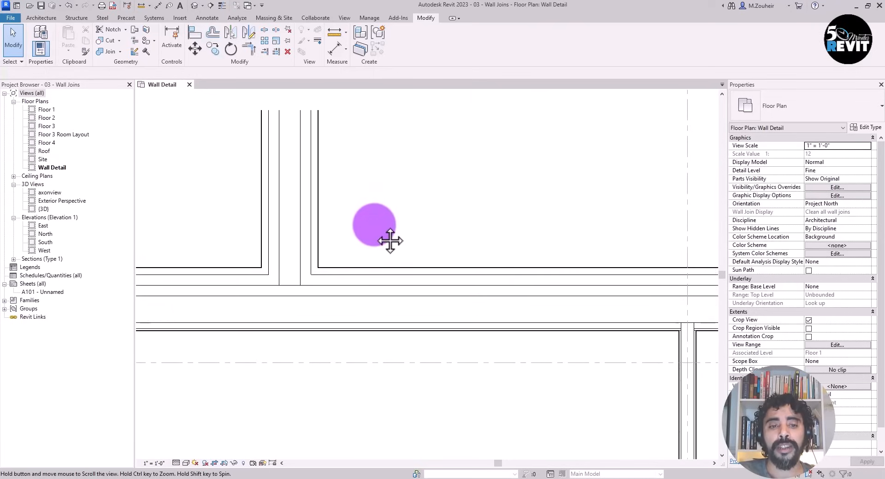
pyautogui.click(320, 213)
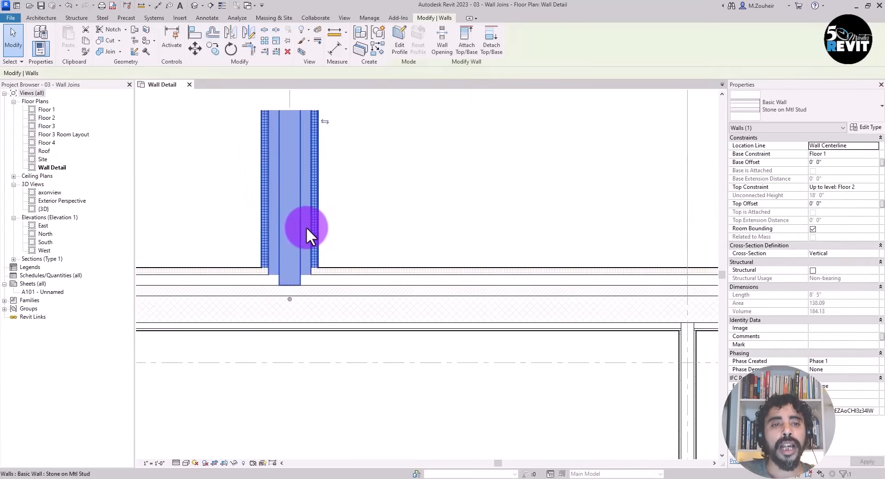
pyautogui.click(217, 48)
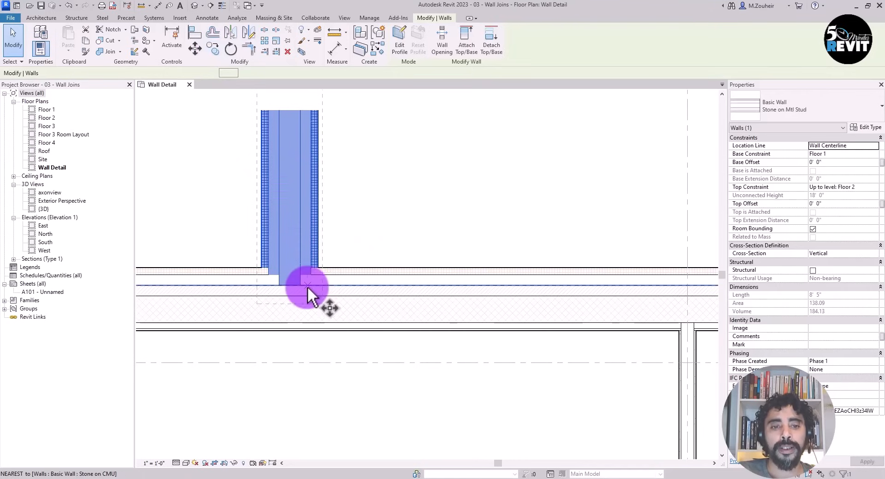
pyautogui.click(295, 282)
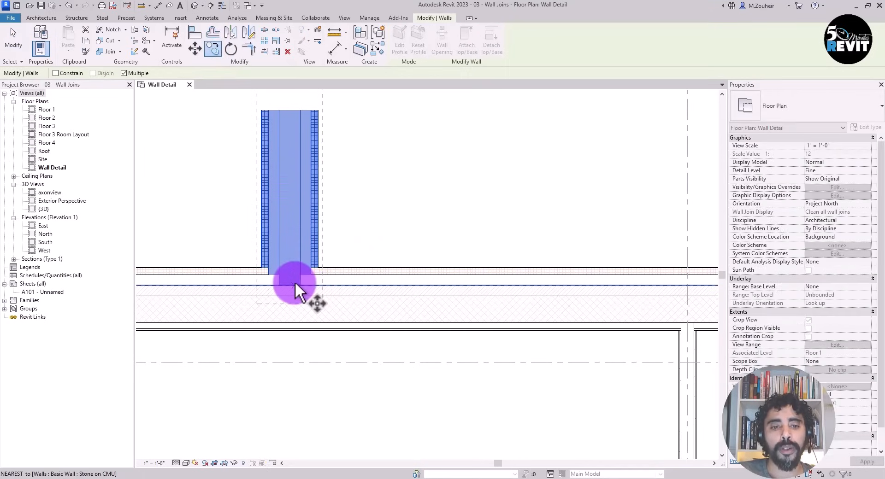
pyautogui.click(519, 281)
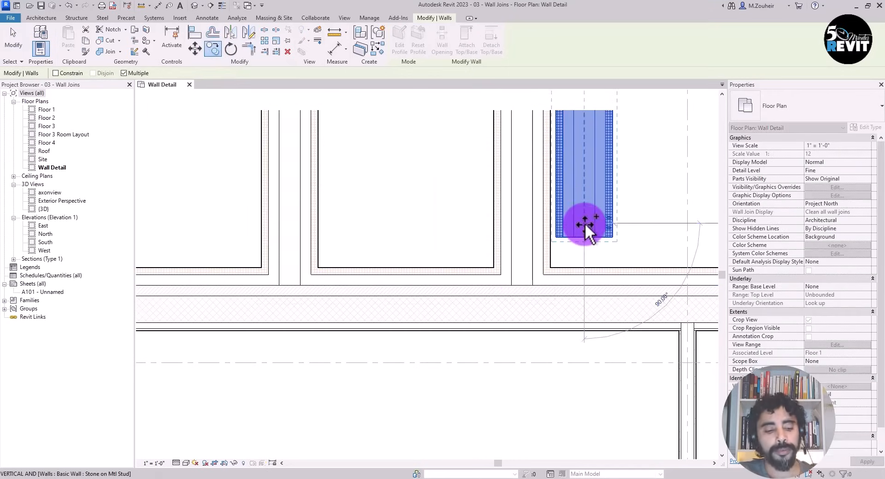
pyautogui.press('Escape')
pyautogui.press('Escape')
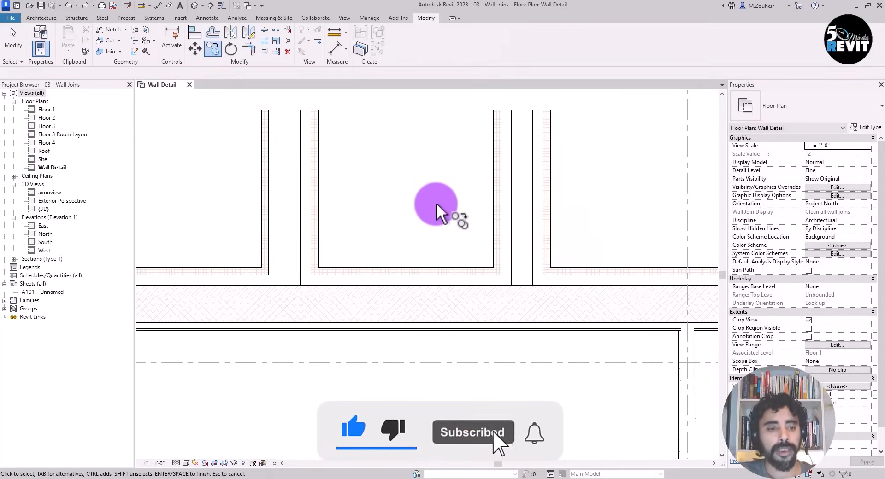
pyautogui.click(13, 45)
# Step: Disallow the join at the lower end of the copied Stone on Mtl Stud wall
pyautogui.moveTo(573, 369); pyautogui.dragTo(551, 372, button='middle')
pyautogui.scroll(2, 479, 304)
pyautogui.moveTo(479, 304); pyautogui.dragTo(461, 319, button='middle')
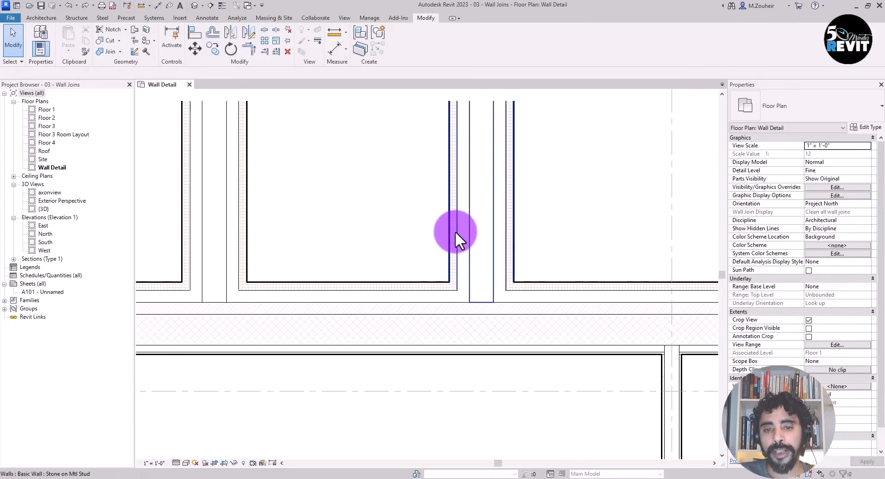
pyautogui.click(455, 231)
pyautogui.moveTo(358, 270)
pyautogui.mouseDown(button='middle')
pyautogui.moveTo(379, 249)
pyautogui.moveTo(367, 248)
pyautogui.mouseUp(button='middle')
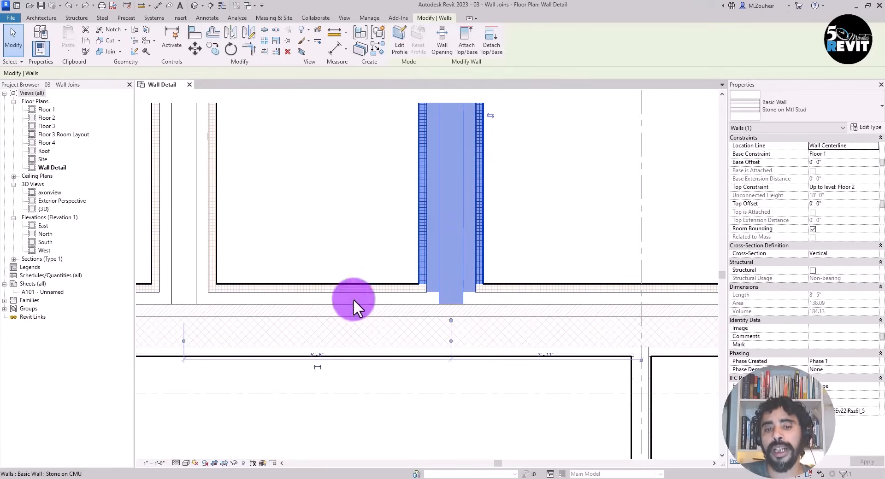
pyautogui.rightClick(451, 320)
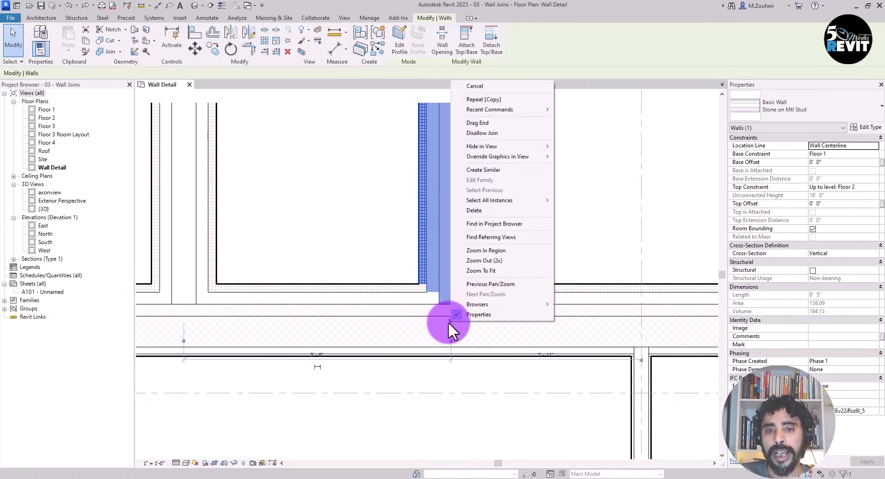
pyautogui.click(492, 136)
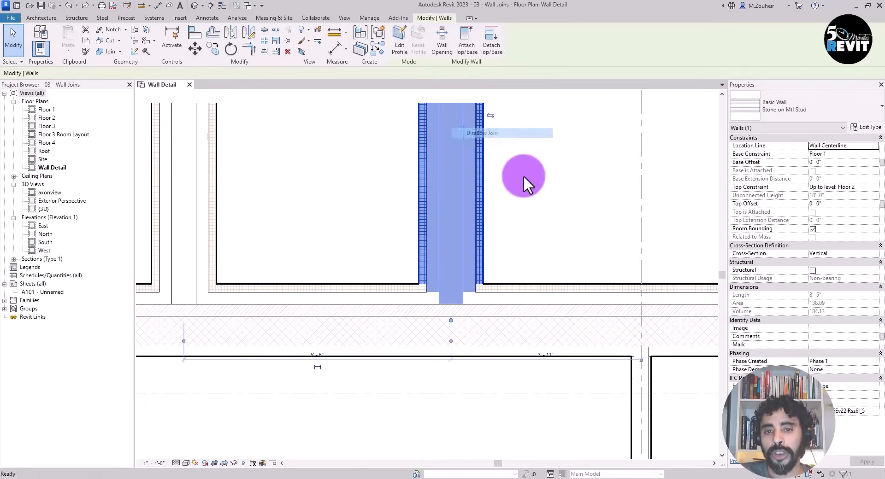
pyautogui.click(519, 233)
# Step: Trim the copied Stone on Mtl Stud wall to the exterior face of the horizontal Stone on CMU wall
pyautogui.moveTo(559, 321); pyautogui.dragTo(547, 321, button='middle')
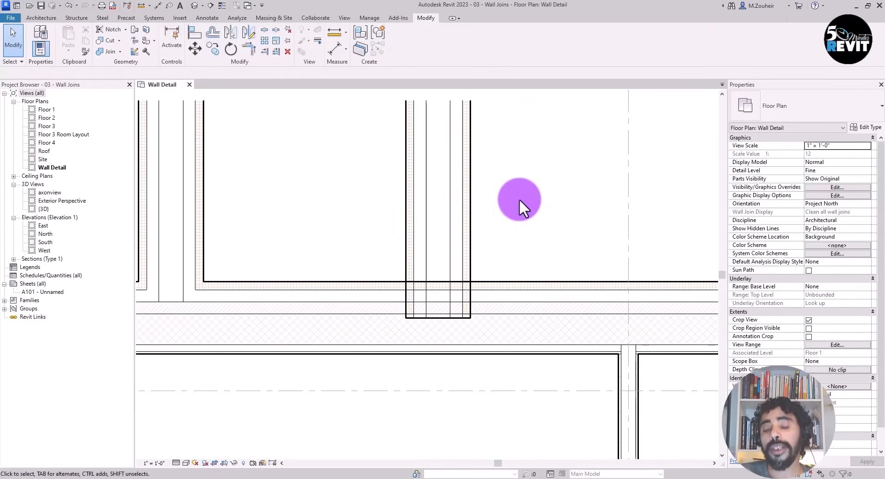
pyautogui.moveTo(530, 226); pyautogui.dragTo(515, 233, button='middle')
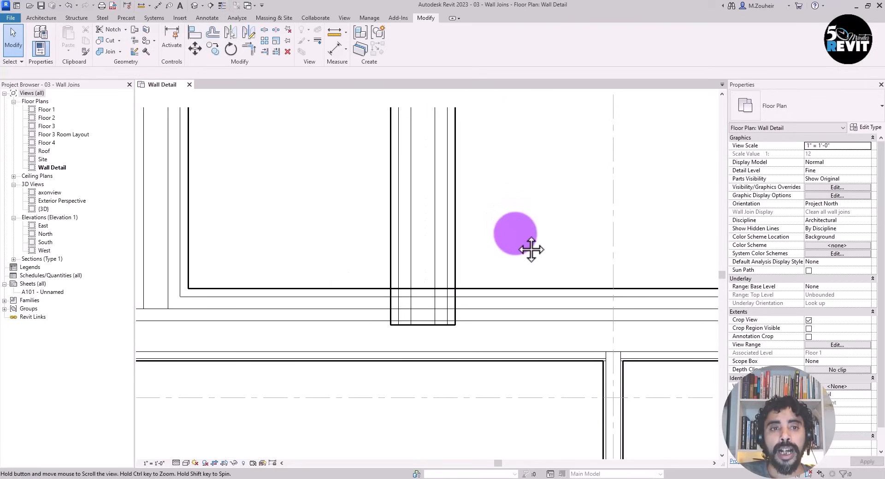
pyautogui.click(262, 51)
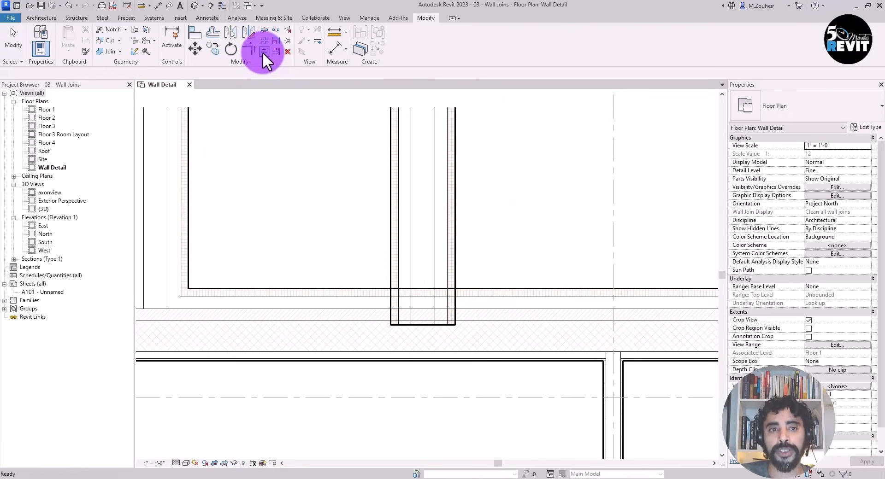
pyautogui.click(322, 286)
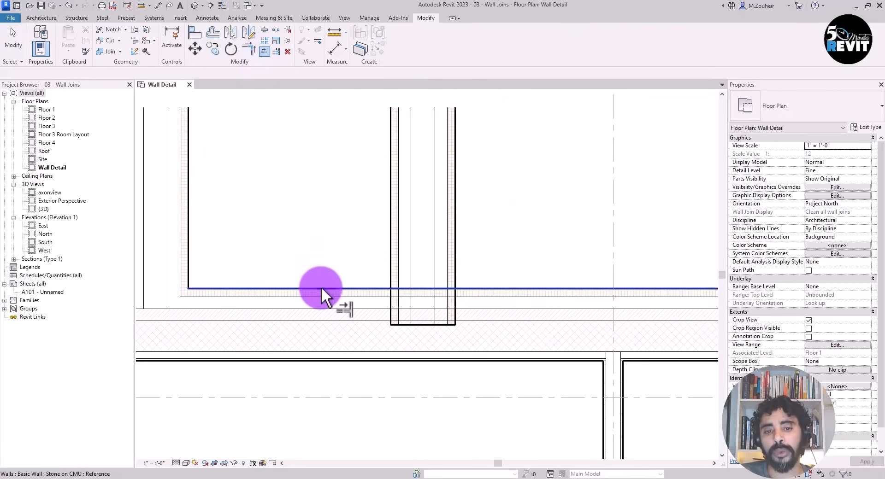
pyautogui.click(421, 208)
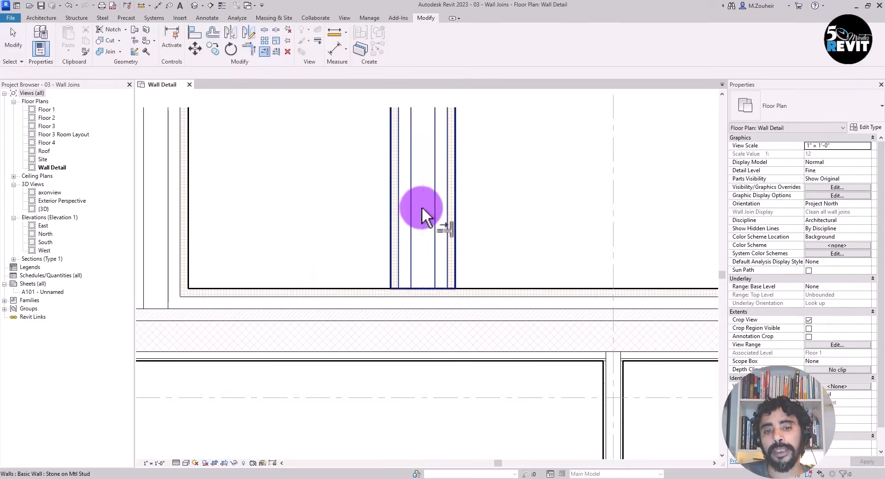
pyautogui.scroll(-2, 312, 232)
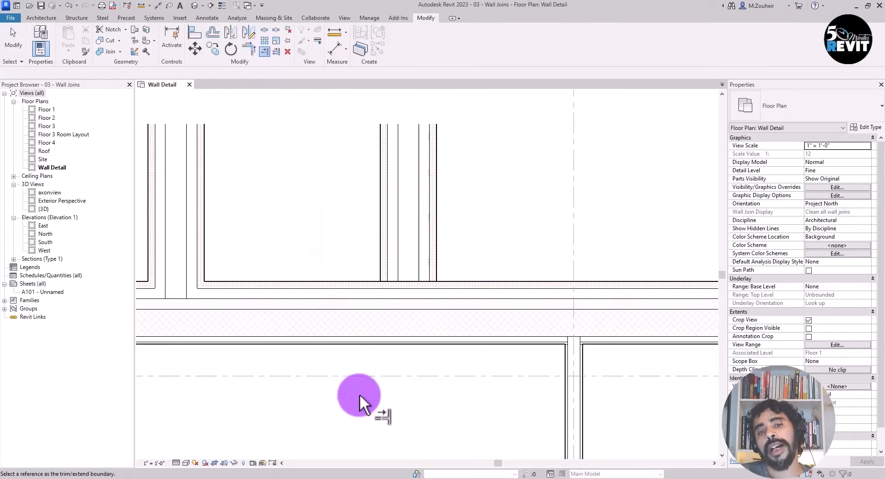
pyautogui.scroll(2, 475, 228)
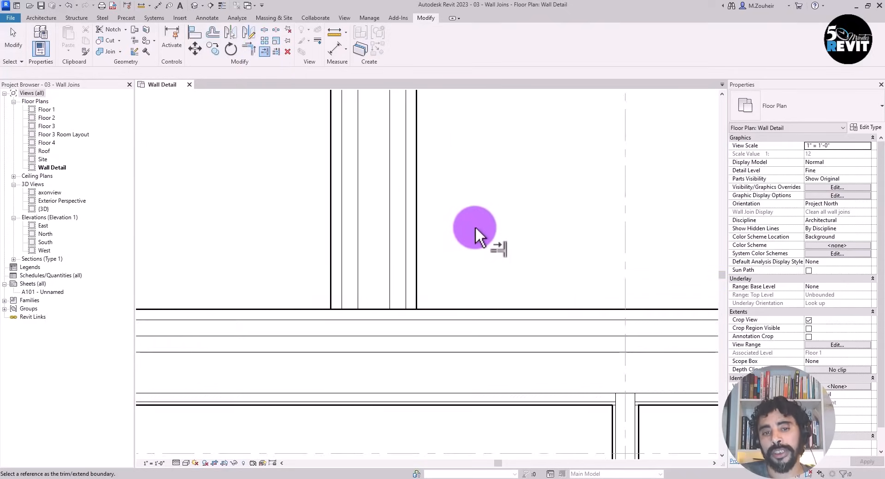
pyautogui.scroll(-3, 468, 231)
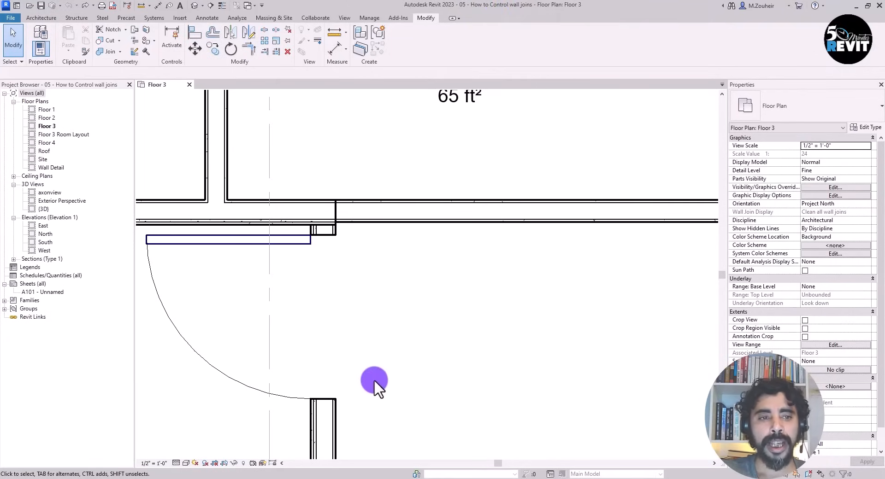
# Step: Use the Wall Joins tool to pick the junction beside the door on the horizontal wall below Room 317
pyautogui.scroll(-1, 327, 333)
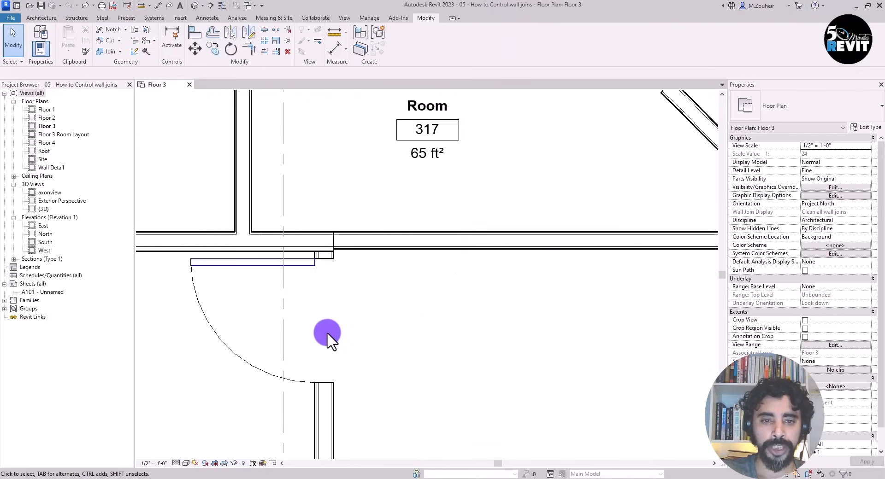
pyautogui.moveTo(371, 334); pyautogui.dragTo(350, 335, button='middle')
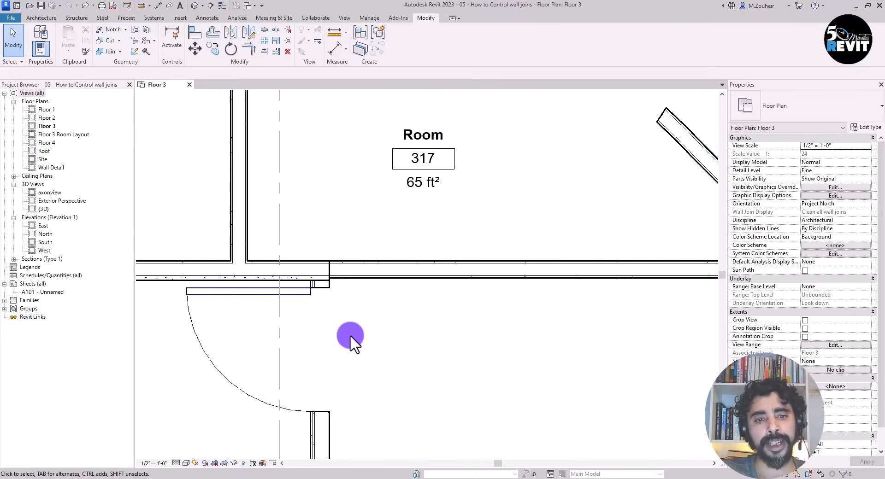
pyautogui.scroll(3, 341, 329)
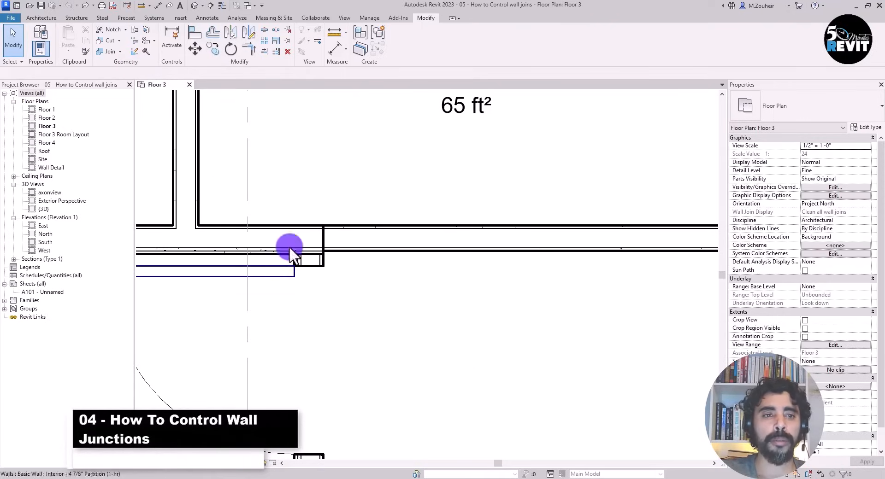
pyautogui.click(134, 51)
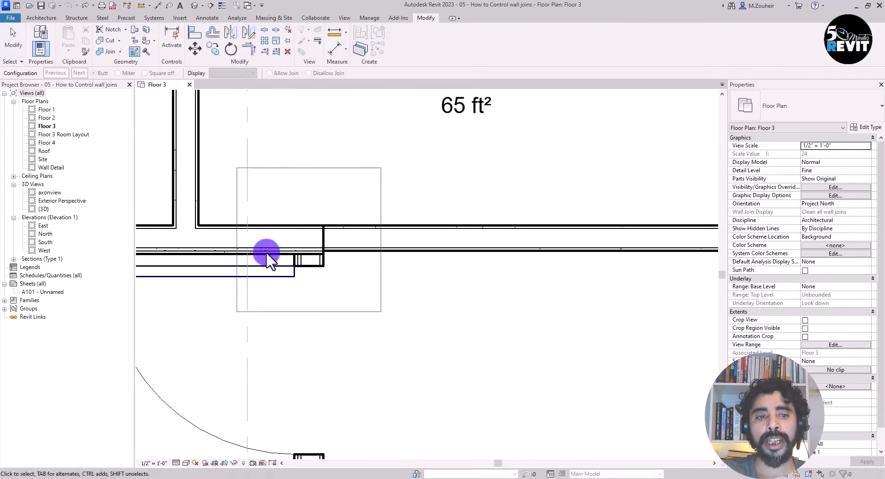
pyautogui.scroll(-1, 389, 317)
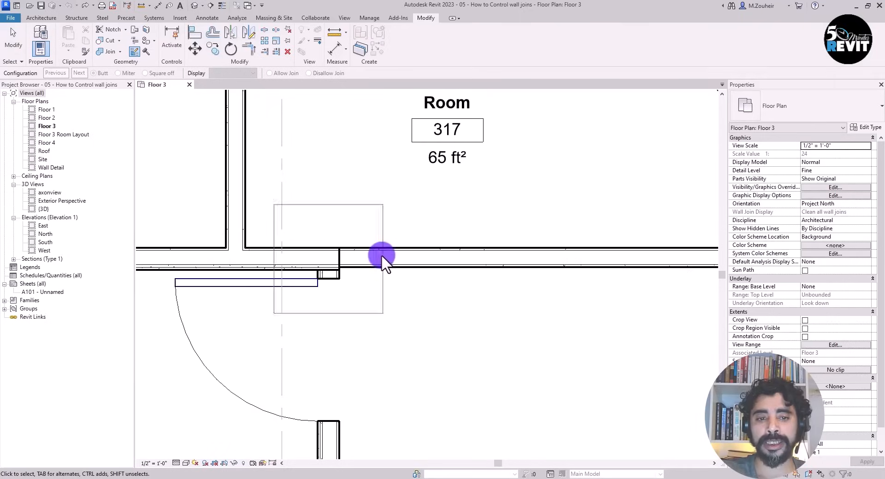
pyautogui.click(348, 267)
pyautogui.scroll(2, 348, 267)
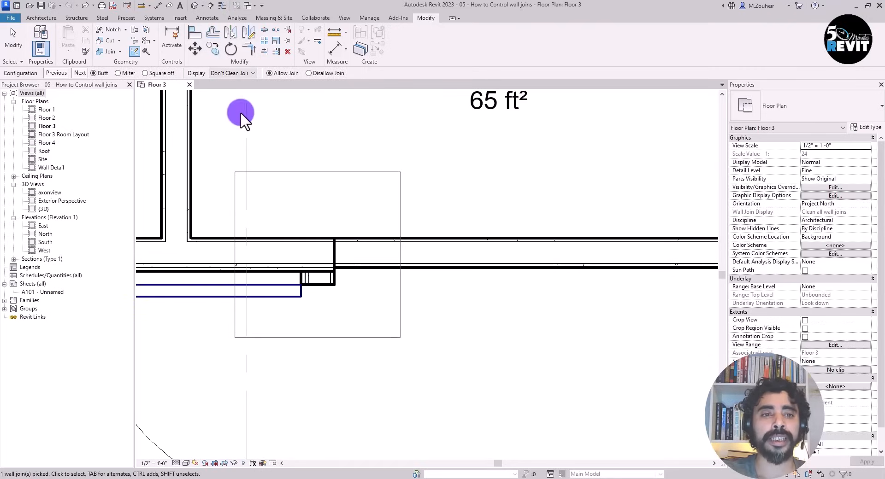
# Step: Cycle the junction's configuration past the miter to the butt join with the short vertical wall running through, and finish editing the join
pyautogui.click(97, 73)
pyautogui.click(252, 73)
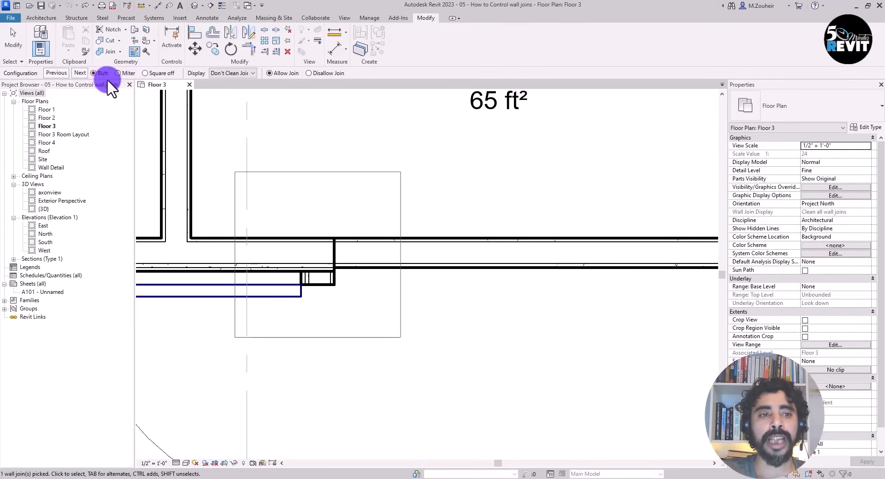
pyautogui.click(78, 72)
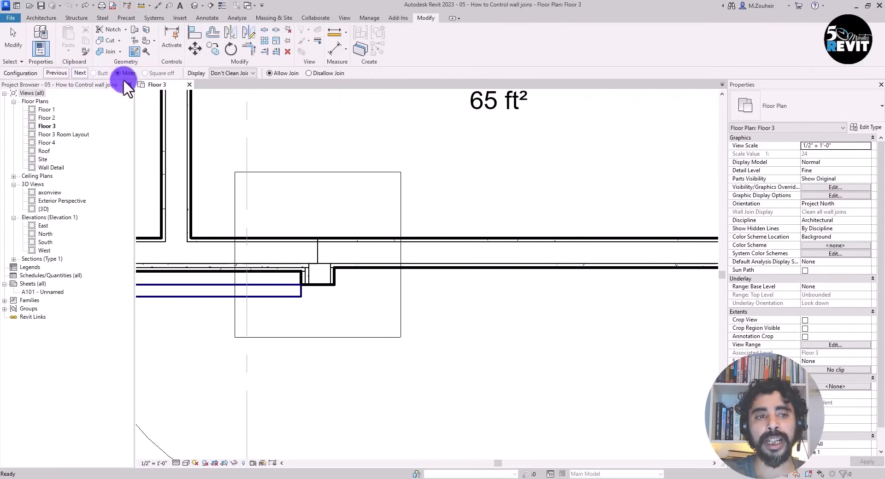
pyautogui.click(82, 73)
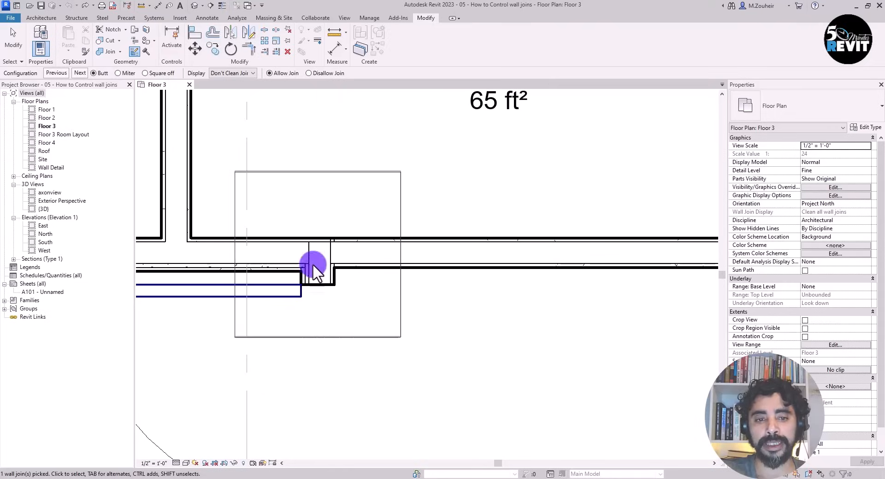
pyautogui.scroll(2, 318, 293)
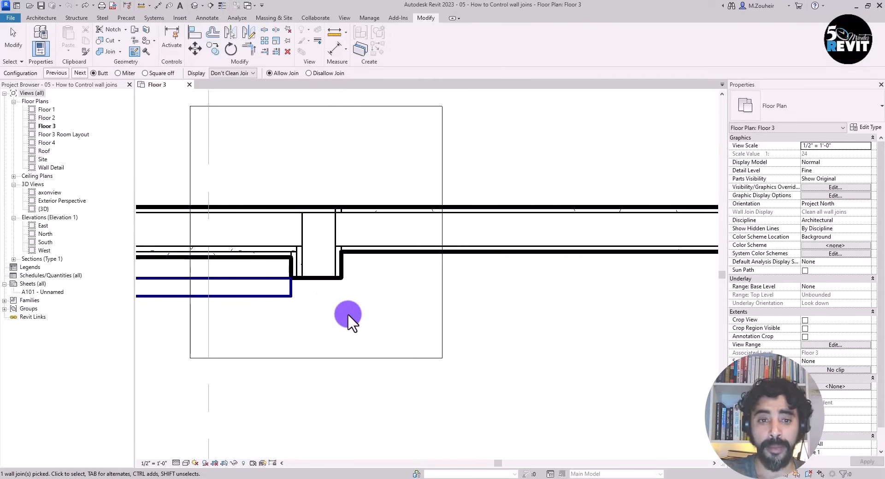
pyautogui.scroll(-1, 348, 313)
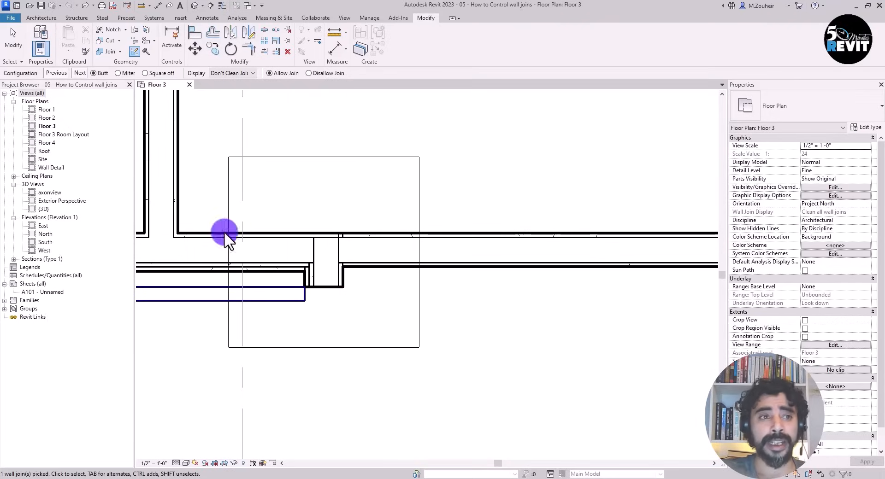
pyautogui.click(13, 39)
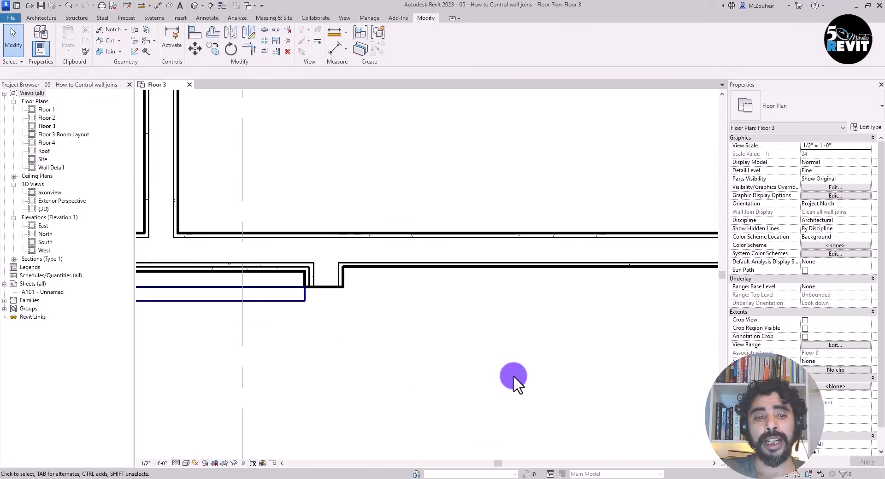
# Step: Pick the acute corner between the horizontal wall and the diagonal wall of Room 317 with the Wall Joins tool
pyautogui.scroll(-1, 512, 375)
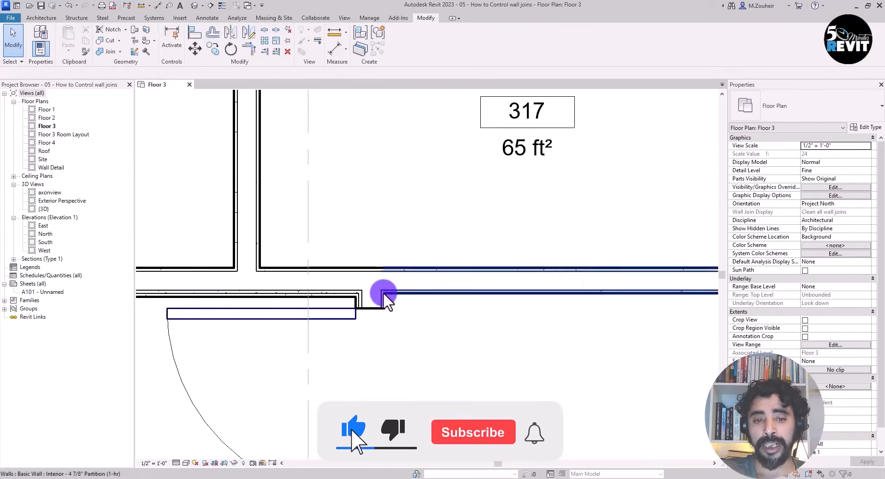
pyautogui.scroll(-2, 552, 347)
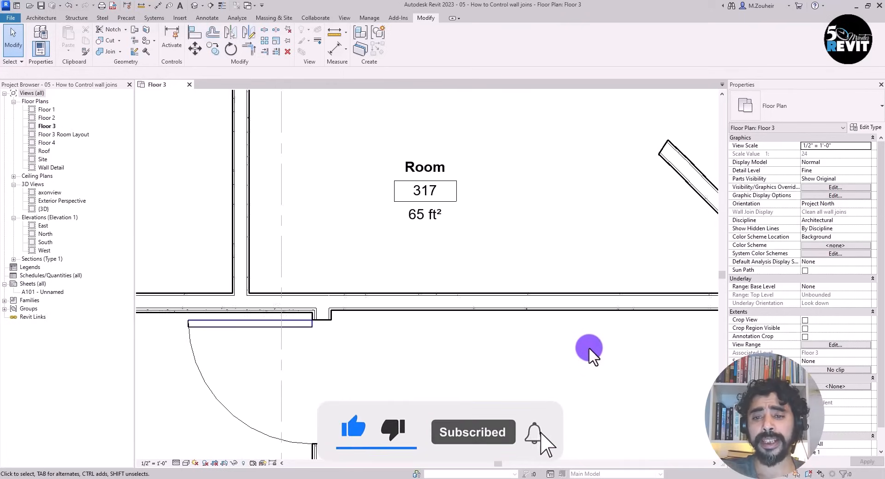
pyautogui.moveTo(587, 352); pyautogui.dragTo(345, 336, button='middle')
pyautogui.scroll(2, 345, 336)
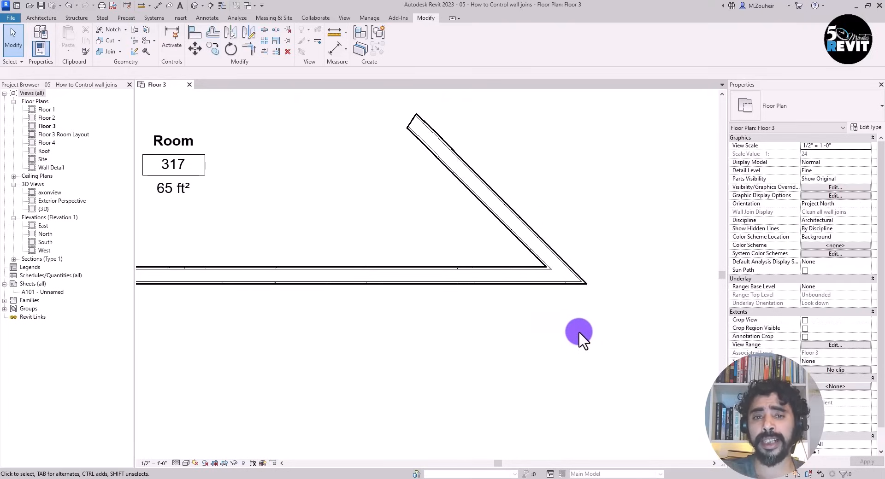
pyautogui.scroll(2, 583, 302)
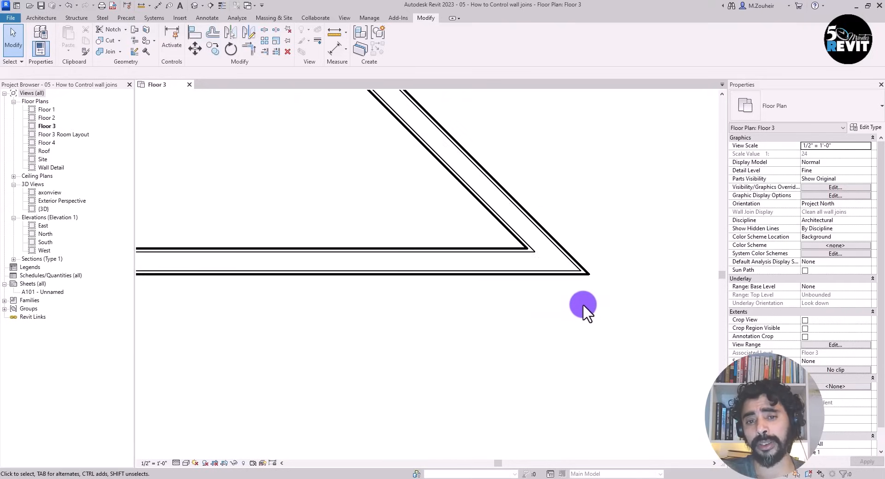
pyautogui.moveTo(526, 326); pyautogui.dragTo(529, 405, button='middle')
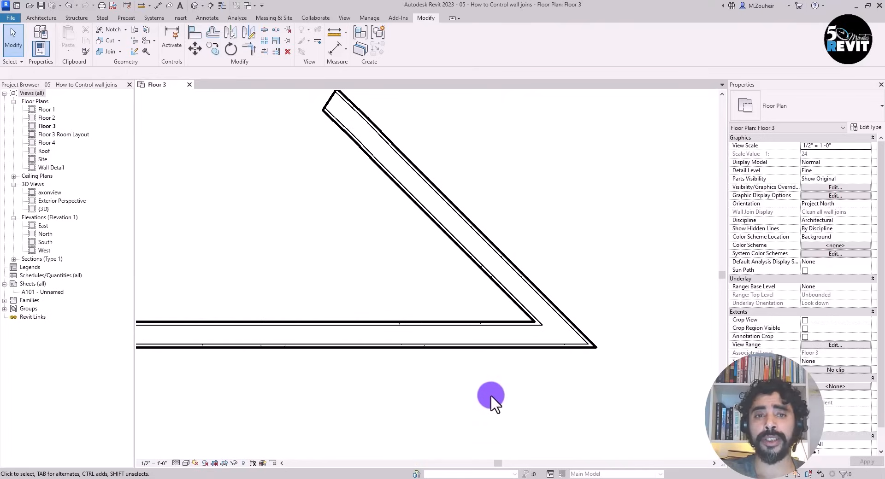
pyautogui.click(135, 53)
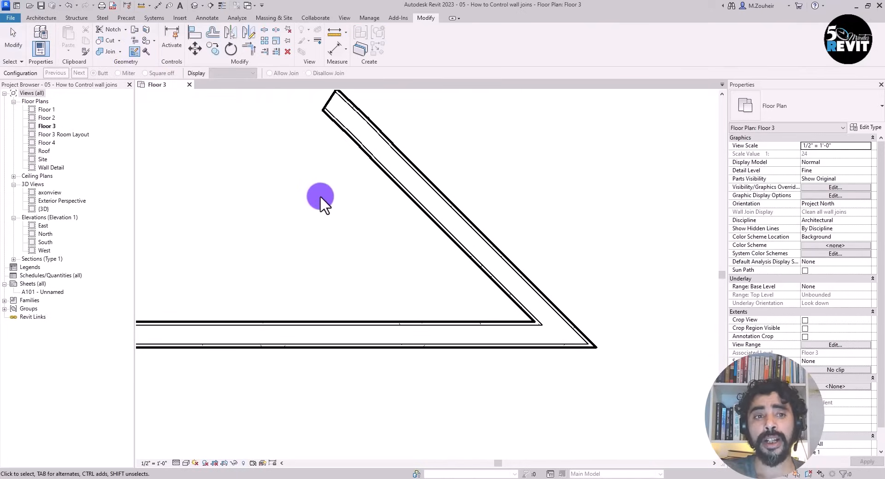
pyautogui.click(585, 350)
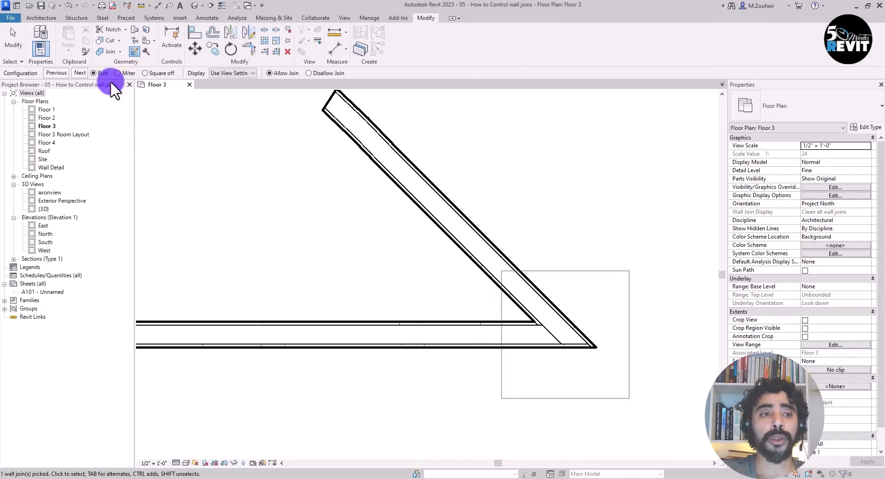
# Step: Try both butt configurations and the Miter option on the acute wall corner
pyautogui.click(81, 73)
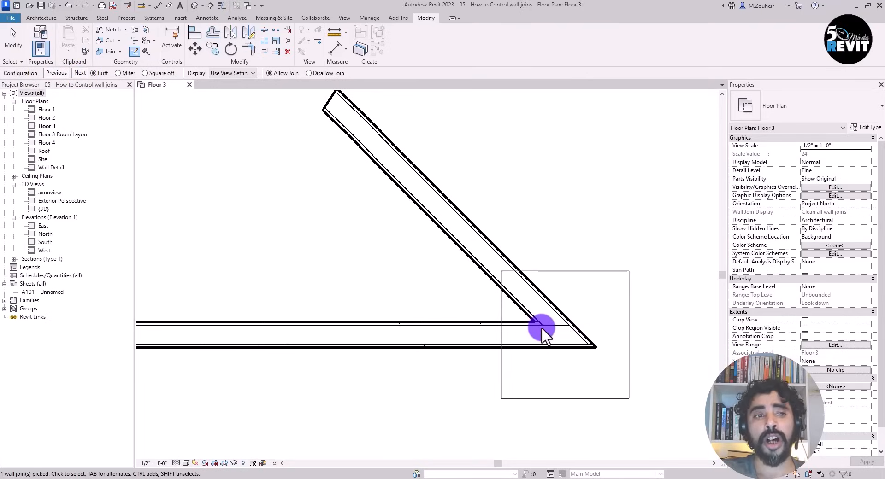
pyautogui.click(80, 73)
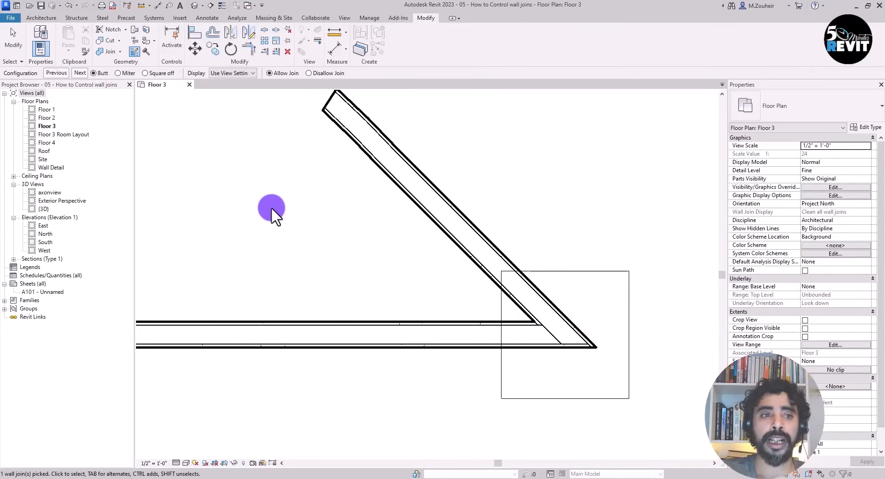
pyautogui.click(118, 73)
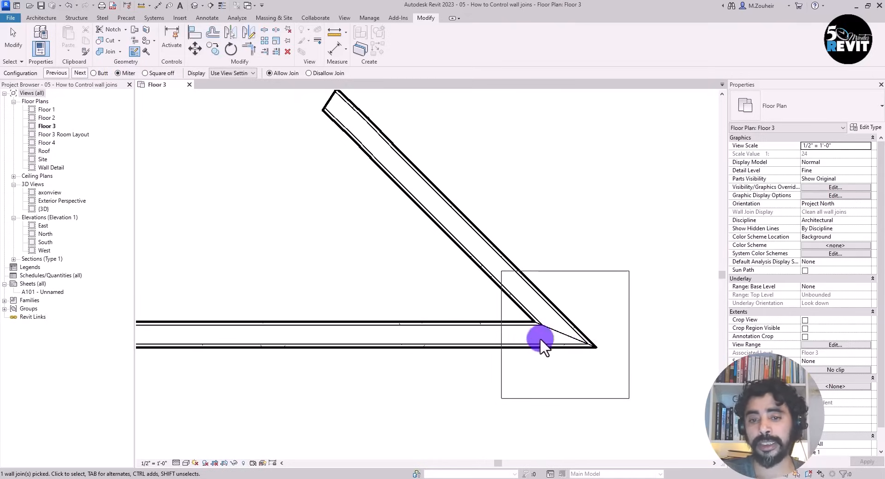
# Step: Set the acute corner to Square off, switch to the configuration that squares the horizontal wall's end, and finish editing the join
pyautogui.click(145, 73)
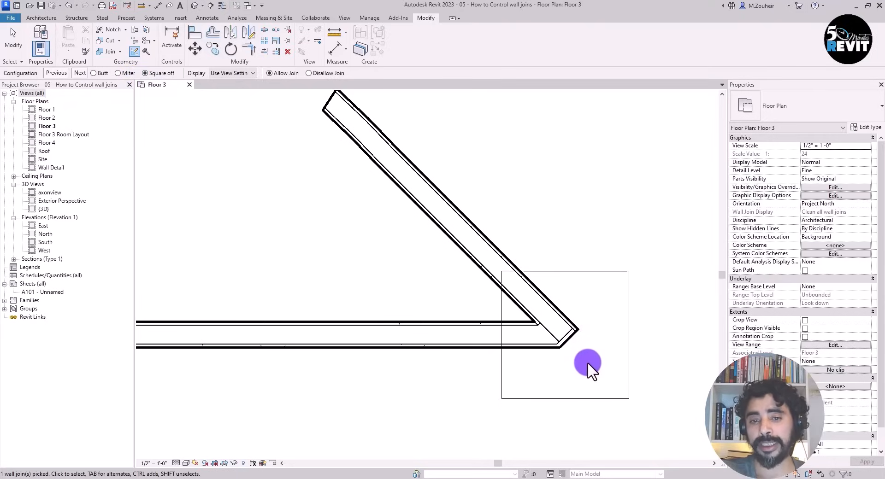
pyautogui.scroll(-2, 577, 381)
pyautogui.moveTo(517, 394); pyautogui.dragTo(466, 388, button='middle')
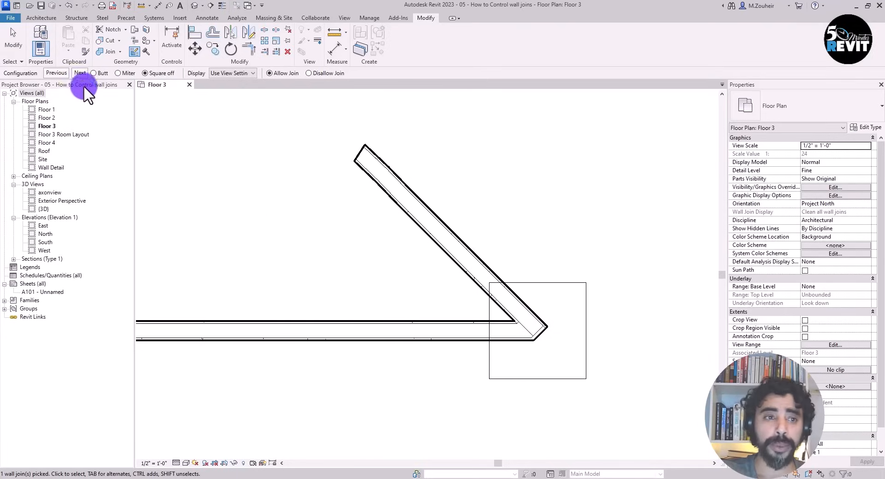
pyautogui.click(400, 372)
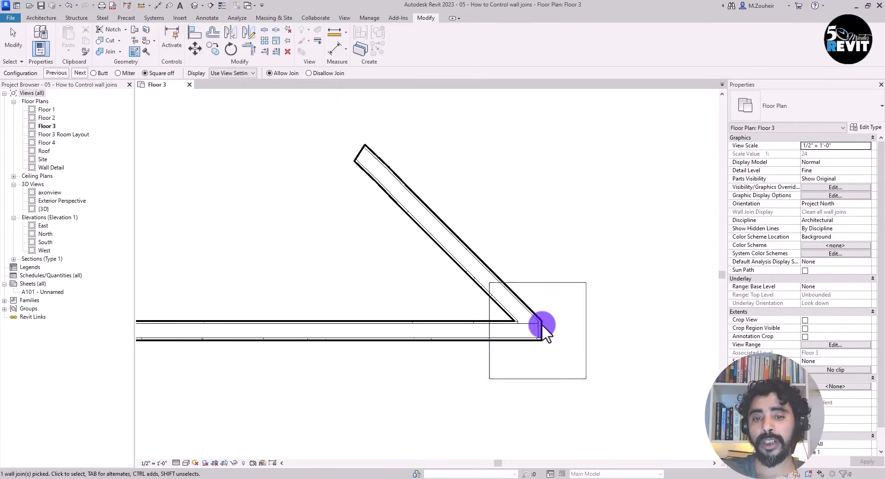
pyautogui.moveTo(416, 388); pyautogui.dragTo(442, 379, button='middle')
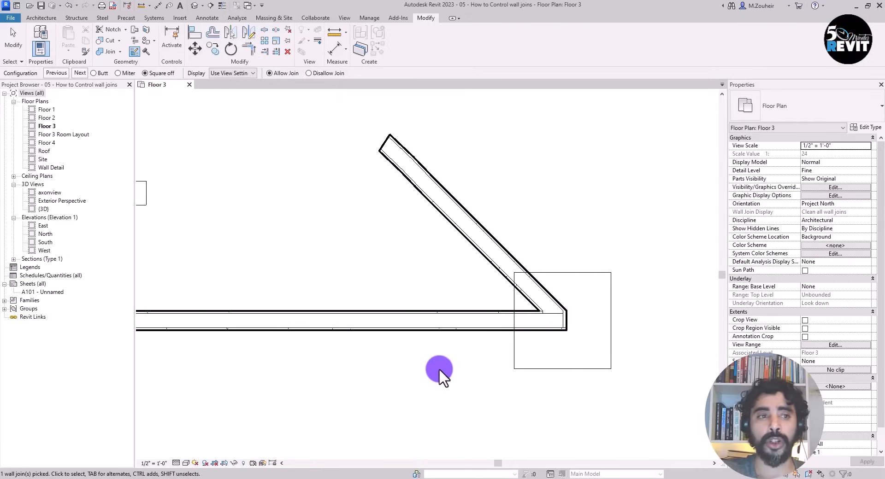
pyautogui.click(12, 45)
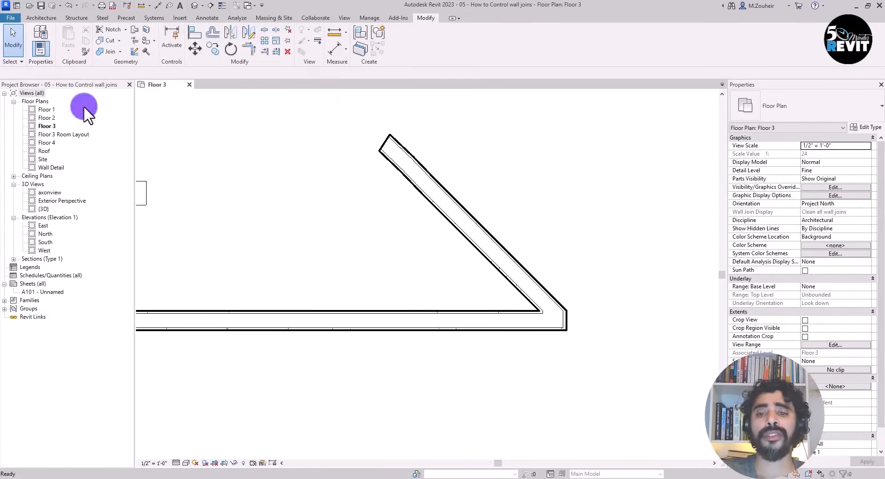
pyautogui.scroll(-2, 396, 347)
pyautogui.moveTo(399, 350); pyautogui.dragTo(439, 315, button='middle')
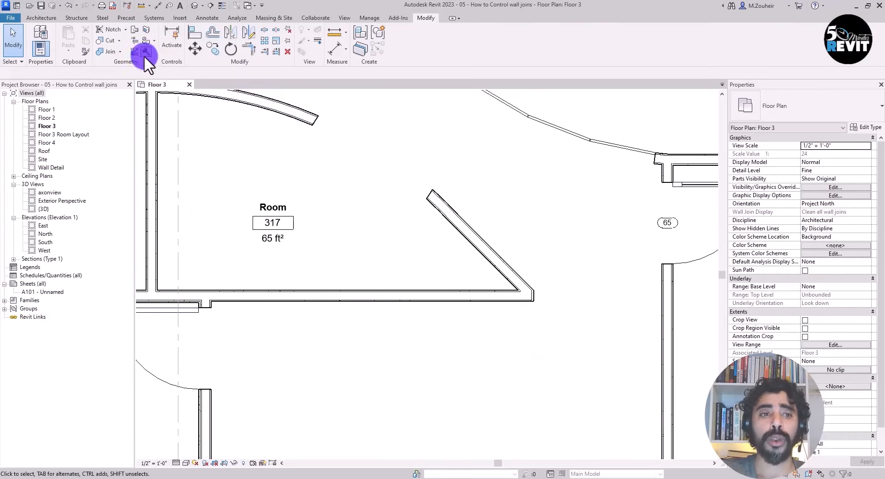
pyautogui.click(361, 374)
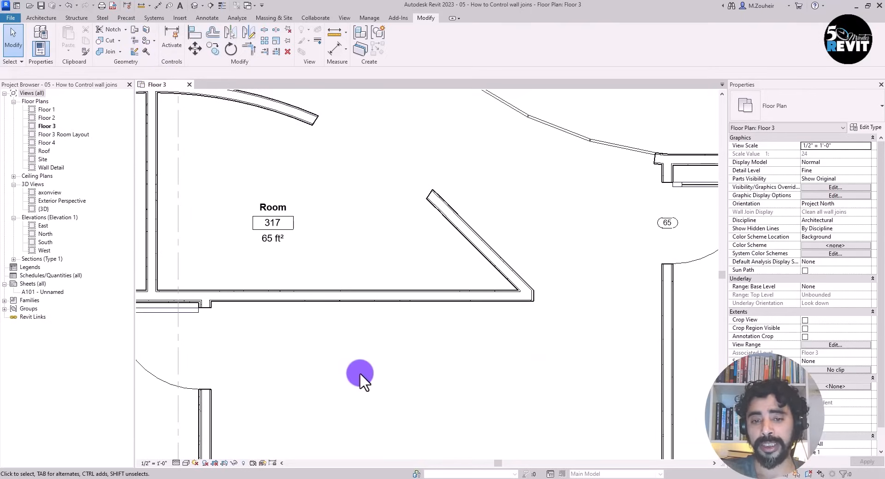
pyautogui.scroll(-2, 403, 378)
pyautogui.moveTo(403, 378); pyautogui.dragTo(466, 395, button='middle')
pyautogui.scroll(1, 450, 381)
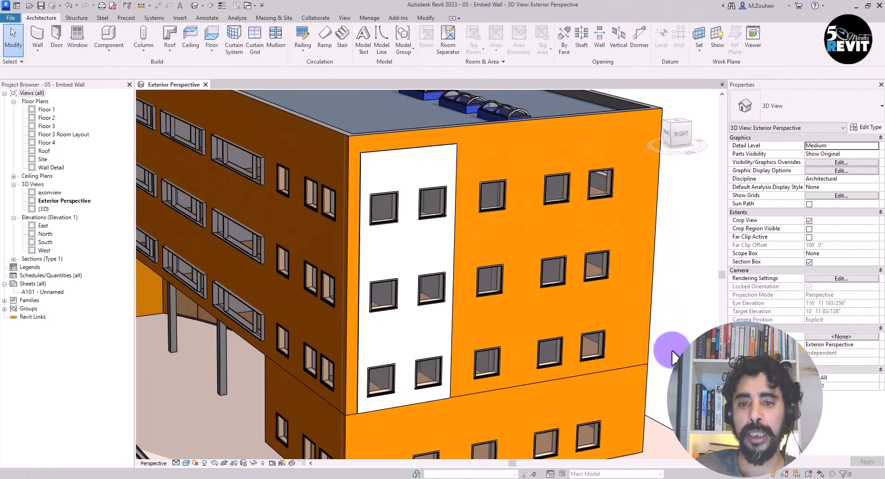
pyautogui.scroll(-2, 676, 331)
pyautogui.moveTo(678, 328); pyautogui.dragTo(657, 323, button='middle')
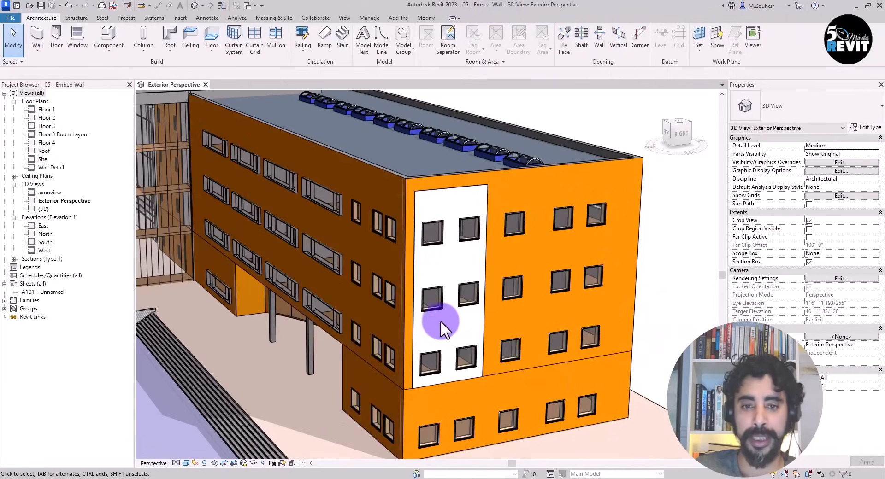
pyautogui.scroll(-2, 441, 320)
pyautogui.moveTo(656, 274); pyautogui.dragTo(640, 267, button='middle')
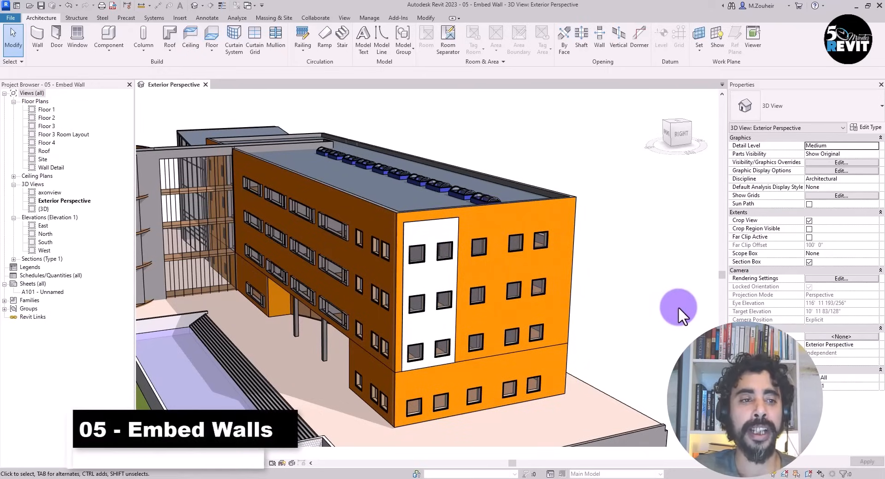
# Step: Open the Floor 2 plan at the exterior wall beside Conference Room 207 and Office 208
pyautogui.click(44, 117)
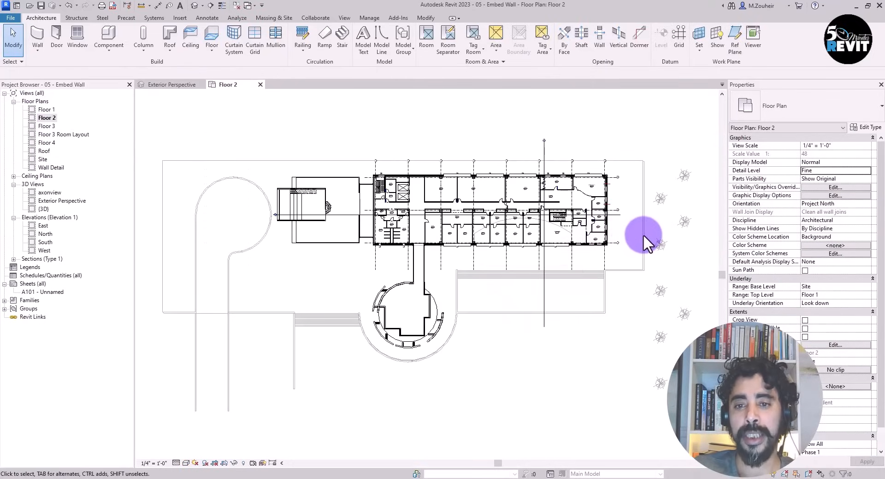
pyautogui.scroll(3, 643, 234)
pyautogui.moveTo(618, 187); pyautogui.dragTo(607, 291, button='middle')
pyautogui.scroll(5, 595, 194)
pyautogui.scroll(3, 561, 235)
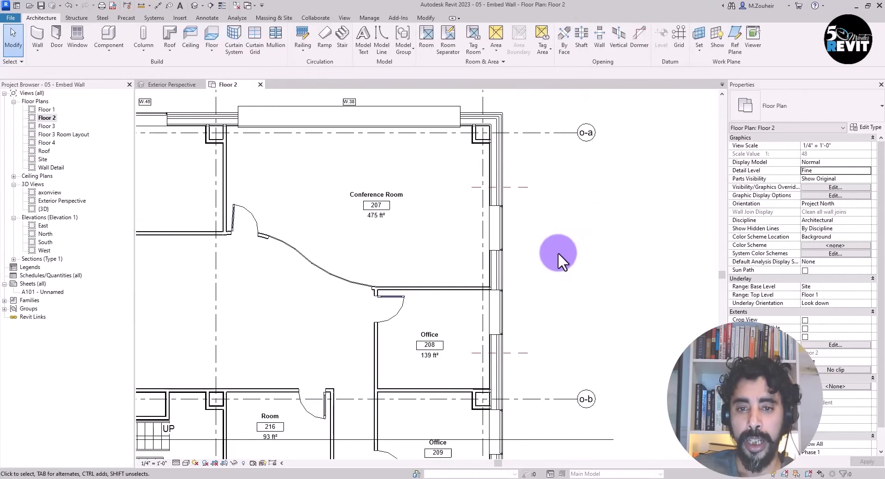
pyautogui.moveTo(558, 253); pyautogui.dragTo(551, 260, button='middle')
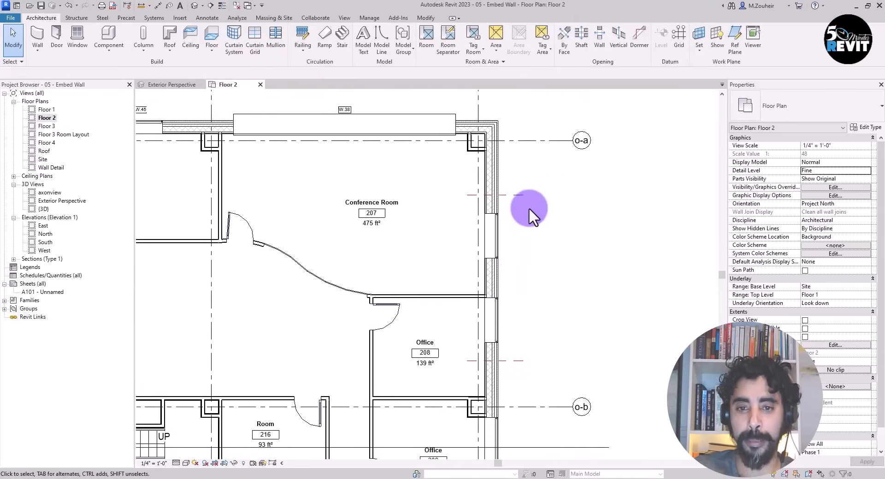
# Step: Start a straight wall of type Exterior - Brick on CMU with its location line set to Finish Face: Interior
pyautogui.moveTo(577, 300); pyautogui.dragTo(554, 284, button='middle')
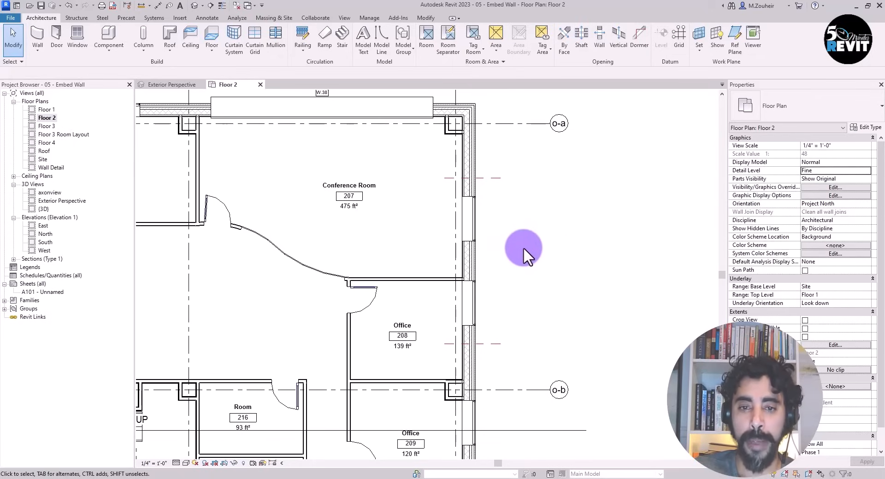
pyautogui.click(35, 49)
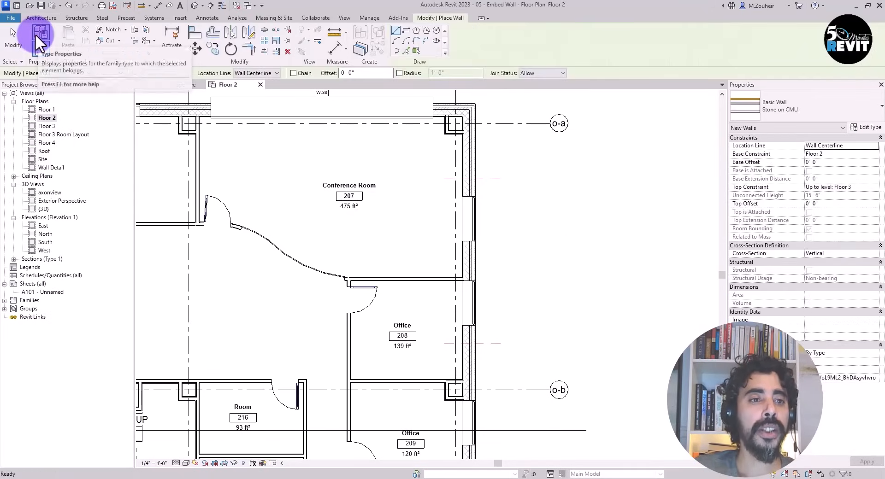
pyautogui.click(806, 107)
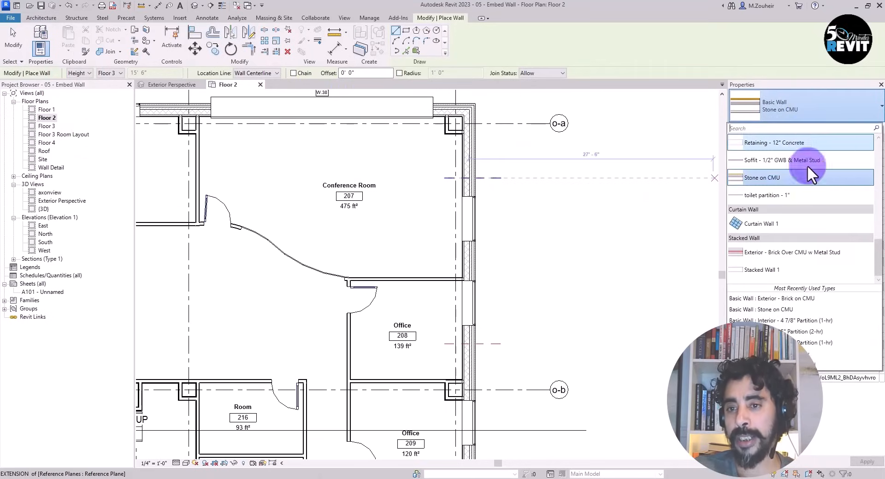
pyautogui.moveTo(879, 256); pyautogui.dragTo(864, 153)
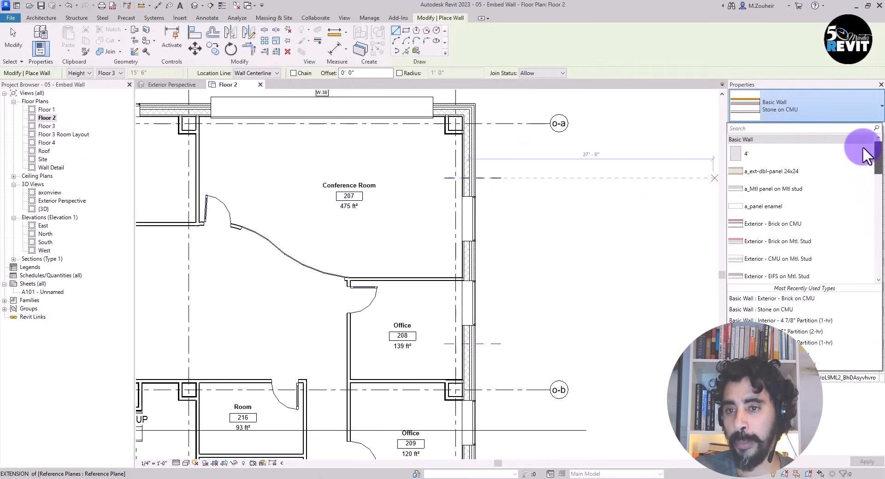
pyautogui.click(760, 225)
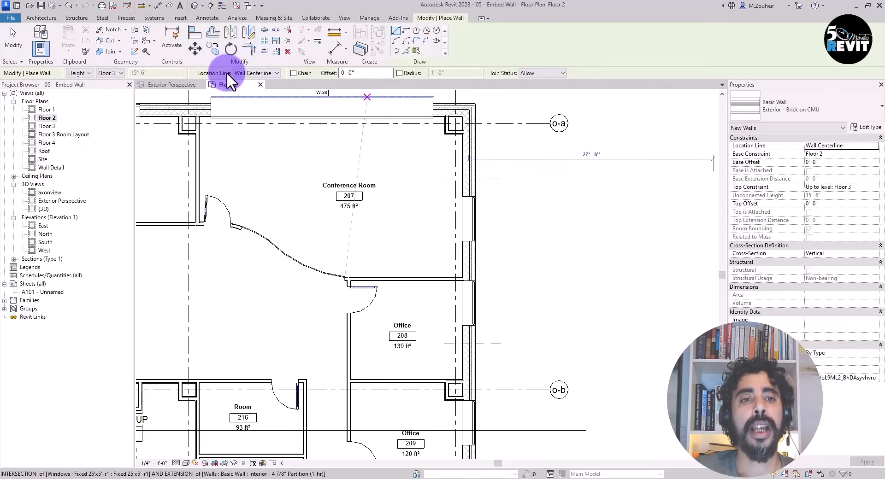
pyautogui.click(257, 74)
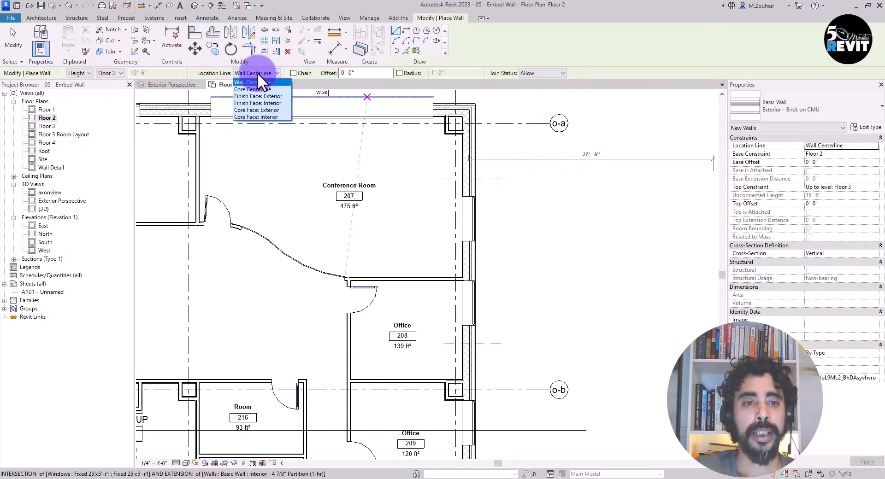
pyautogui.click(253, 102)
# Step: Draw the wall, about 18' - 8" long, along the exterior wall's inner face between the reference planes at Conference Room 207 and Office 208
pyautogui.scroll(4, 433, 203)
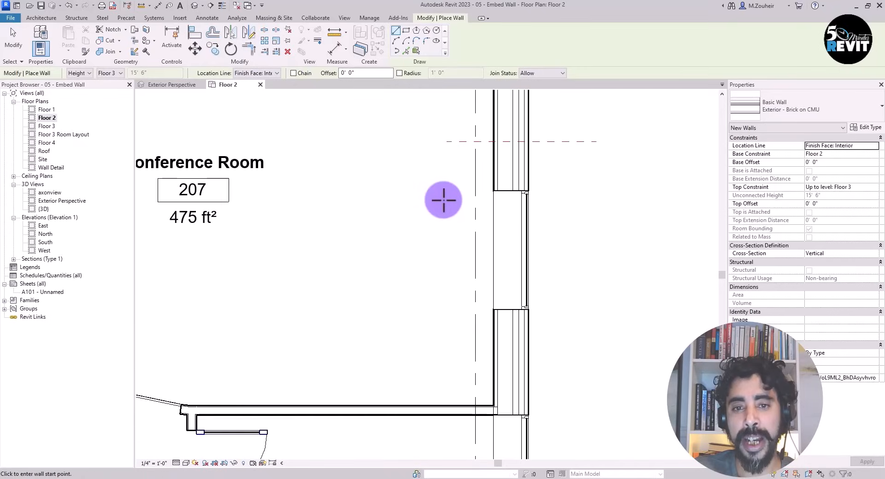
pyautogui.moveTo(445, 142); pyautogui.dragTo(397, 290, button='middle')
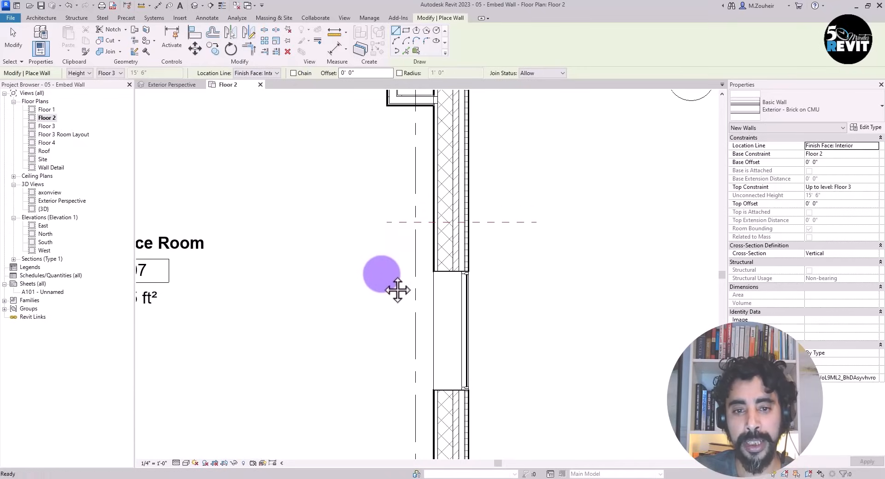
pyautogui.click(434, 223)
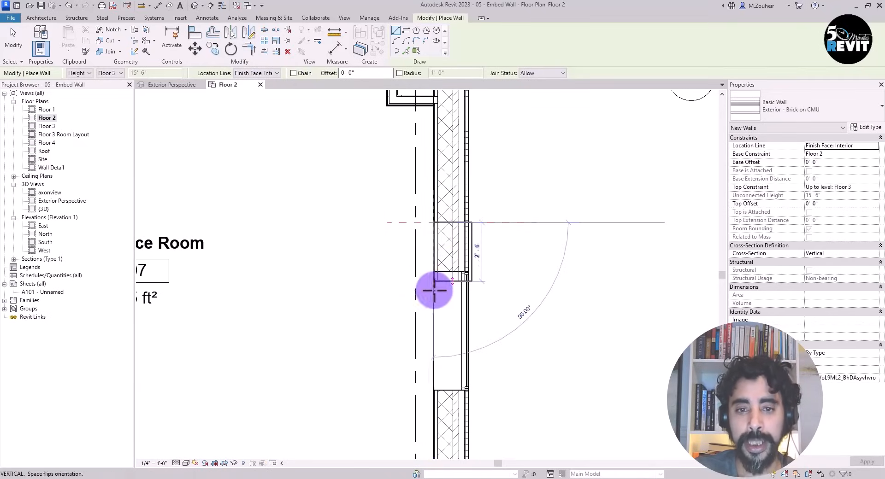
pyautogui.scroll(-2, 430, 306)
pyautogui.moveTo(431, 306); pyautogui.dragTo(419, 169, button='middle')
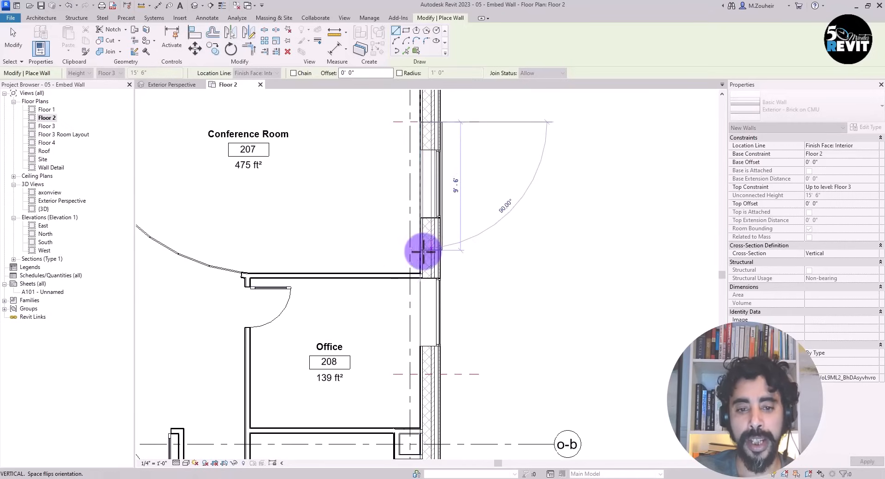
pyautogui.scroll(-1, 421, 252)
pyautogui.scroll(3, 421, 346)
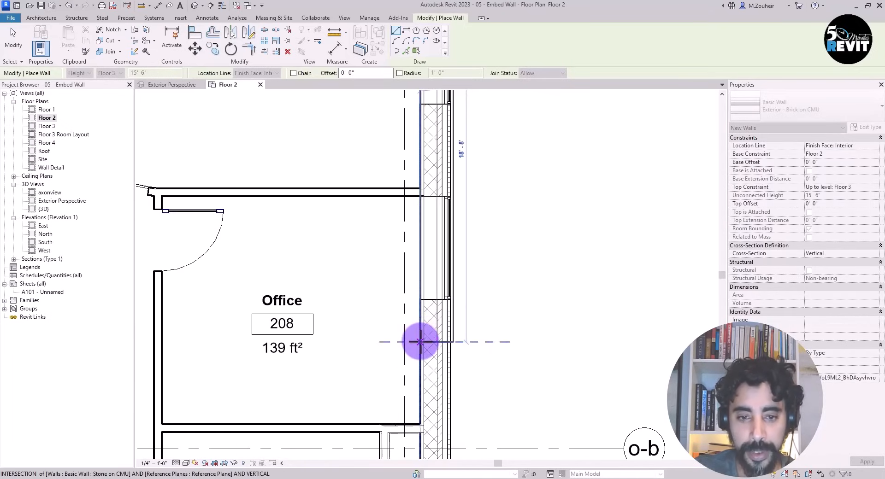
pyautogui.click(421, 342)
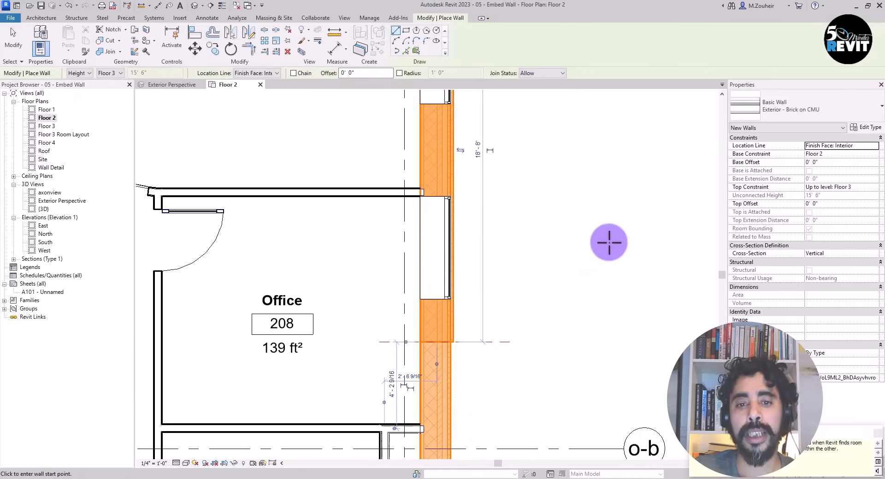
pyautogui.scroll(-2, 617, 243)
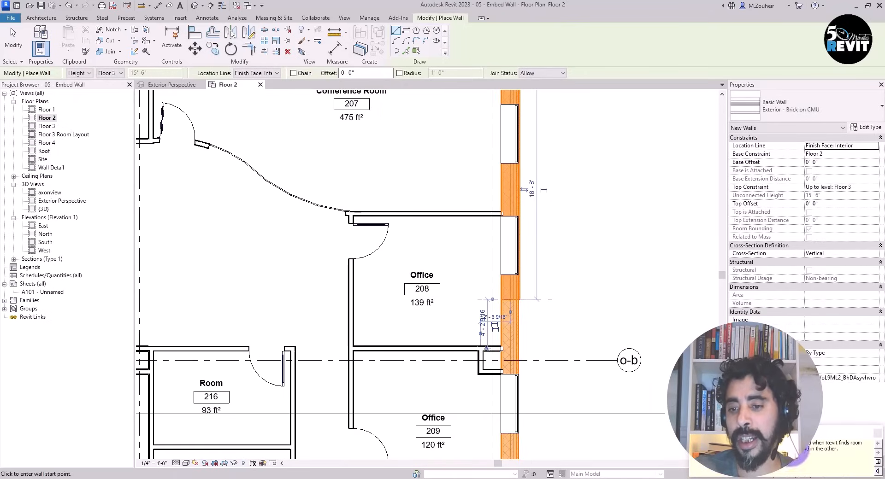
pyautogui.moveTo(608, 225); pyautogui.dragTo(525, 336, button='middle')
pyautogui.scroll(1, 486, 239)
pyautogui.moveTo(488, 239); pyautogui.dragTo(510, 306, button='middle')
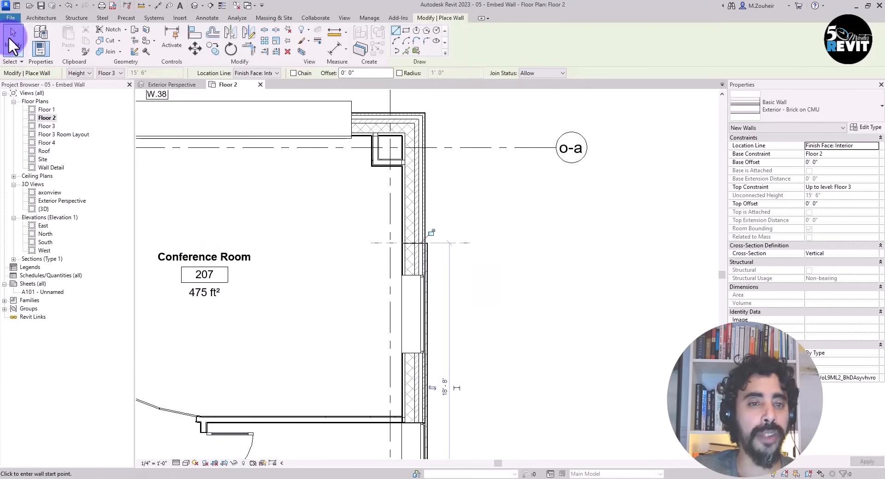
pyautogui.click(9, 36)
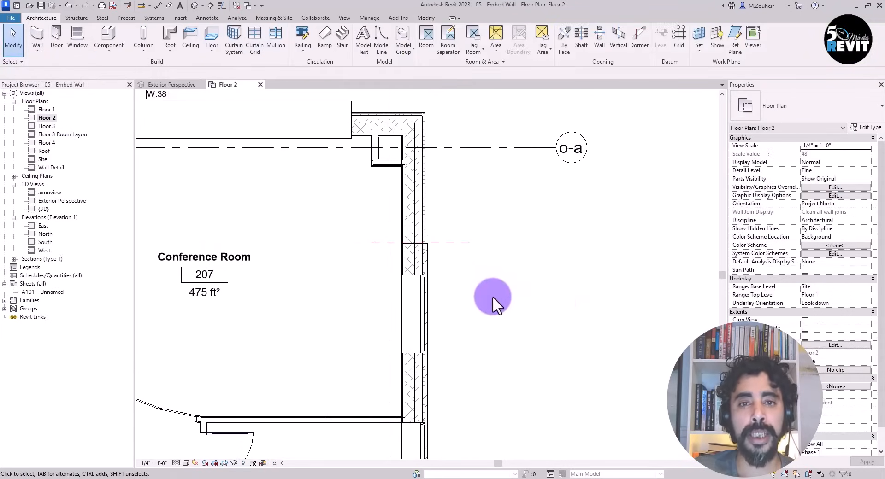
# Step: Cut the Stone on CMU host wall with the overlapping Brick on CMU wall using Cut Geometry
pyautogui.click(425, 18)
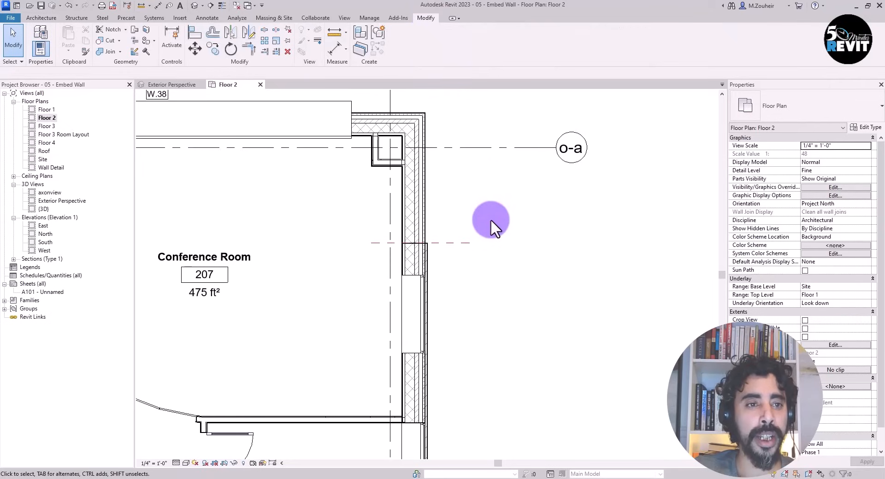
pyautogui.click(107, 40)
pyautogui.scroll(2, 469, 277)
pyautogui.scroll(1, 468, 278)
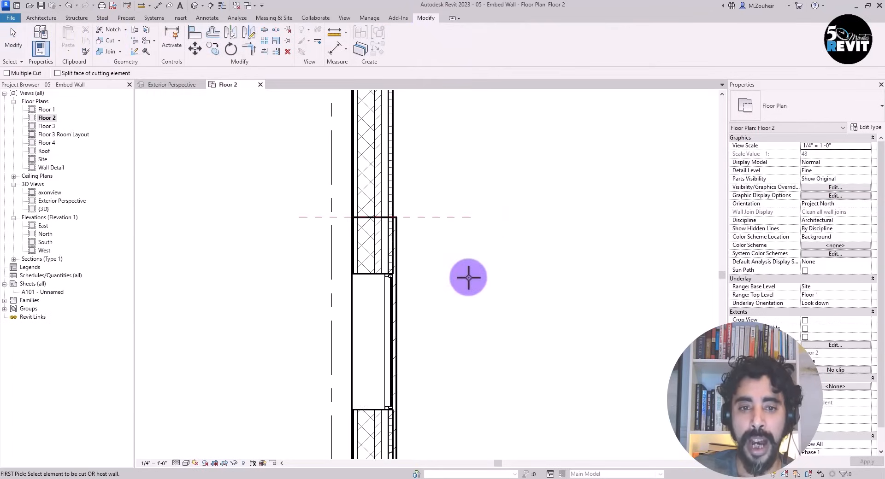
pyautogui.moveTo(486, 292); pyautogui.dragTo(586, 388, button='middle')
pyautogui.scroll(1, 545, 350)
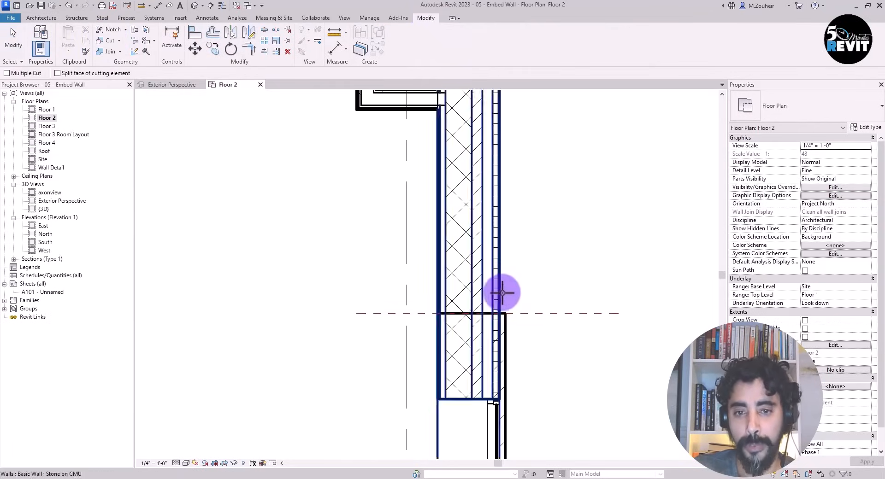
pyautogui.click(493, 286)
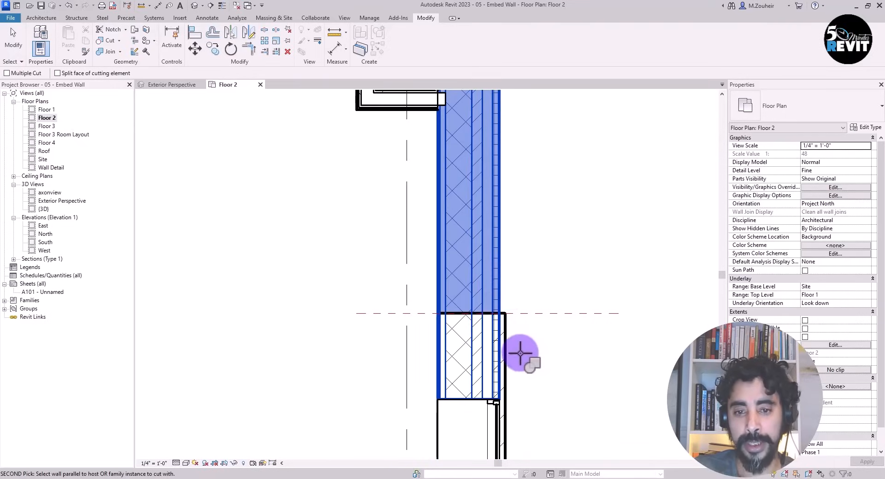
pyautogui.moveTo(530, 360); pyautogui.dragTo(522, 300, button='middle')
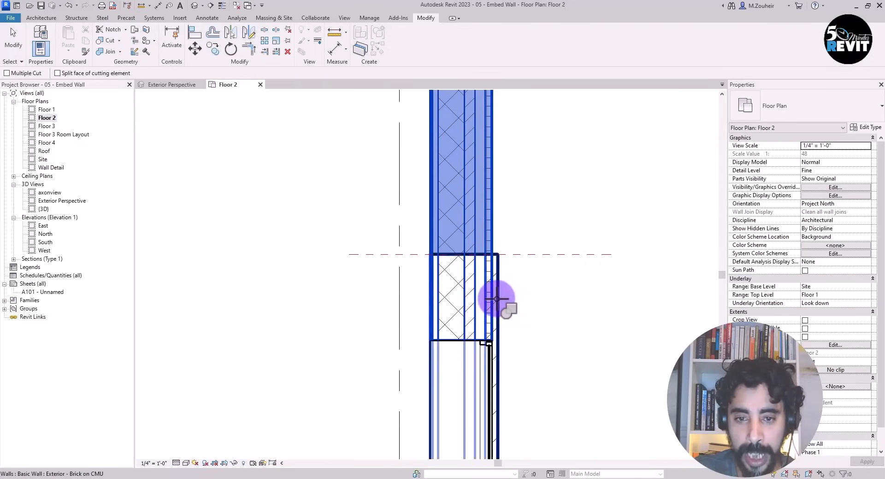
pyautogui.click(500, 301)
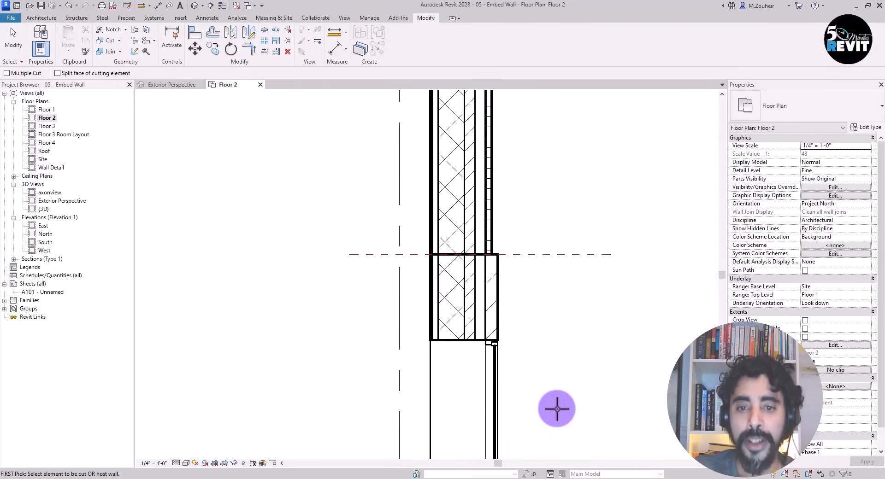
# Step: Join the geometry of the Stone on CMU host wall and the embedded Brick on CMU wall
pyautogui.scroll(-3, 549, 333)
pyautogui.moveTo(599, 352); pyautogui.dragTo(578, 352, button='middle')
pyautogui.scroll(-4, 480, 312)
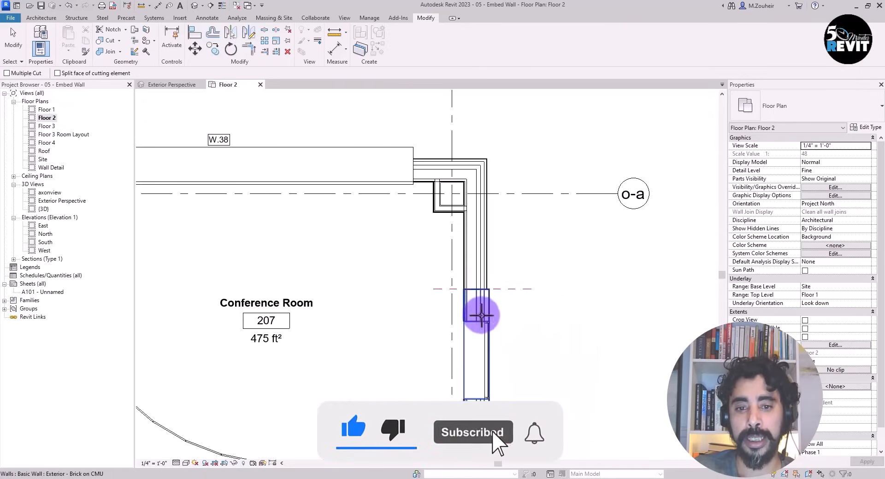
pyautogui.scroll(4, 500, 288)
pyautogui.moveTo(495, 272); pyautogui.dragTo(495, 265, button='middle')
pyautogui.scroll(-1, 524, 308)
pyautogui.moveTo(531, 305)
pyautogui.mouseDown(button='middle')
pyautogui.moveTo(550, 332)
pyautogui.moveTo(547, 319)
pyautogui.mouseUp(button='middle')
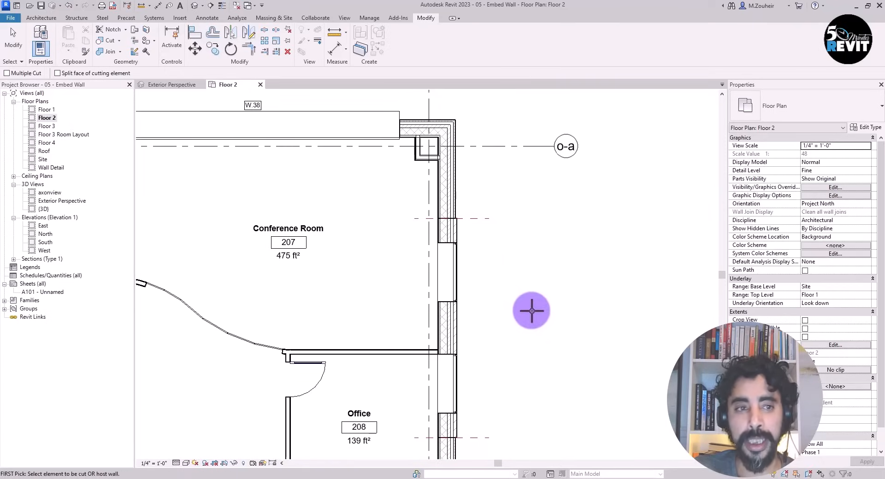
pyautogui.click(107, 52)
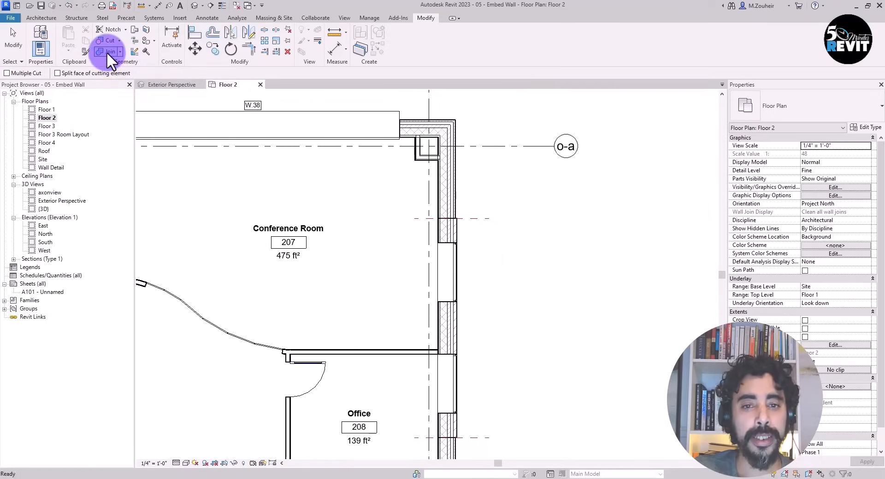
pyautogui.scroll(2, 471, 246)
pyautogui.moveTo(490, 239); pyautogui.dragTo(566, 360, button='middle')
pyautogui.scroll(2, 504, 295)
pyautogui.scroll(-1, 595, 351)
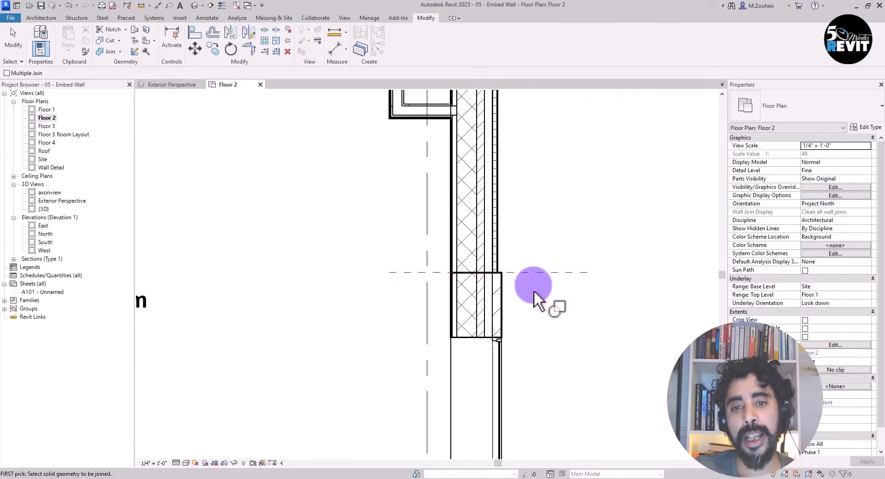
pyautogui.click(486, 232)
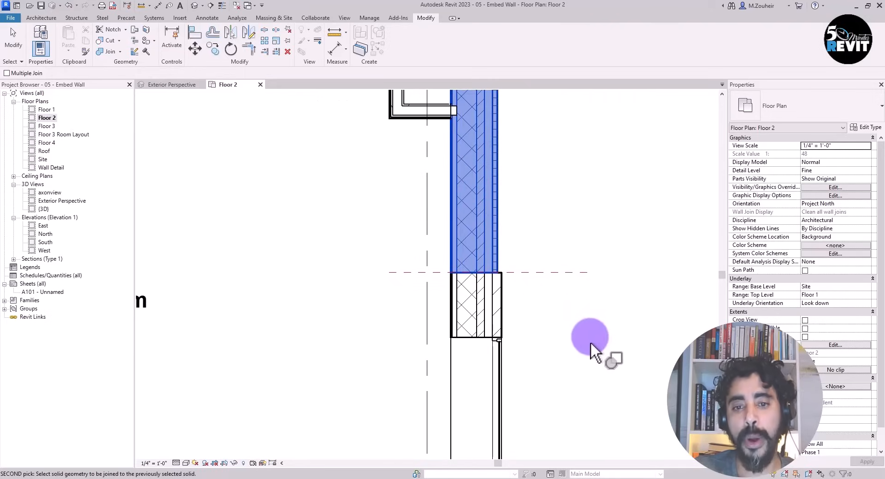
pyautogui.click(505, 304)
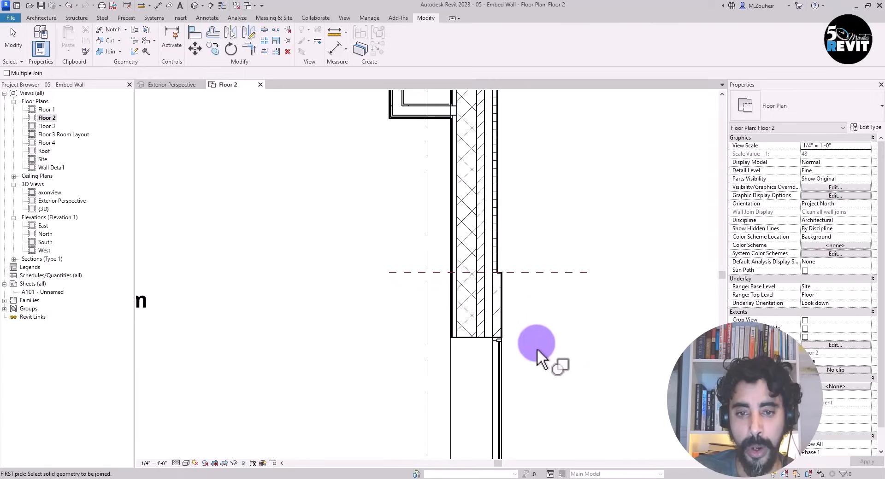
# Step: Examine the layer joins at both ends of the embedded wall beside Rooms 207 and 208, and end the Join command
pyautogui.scroll(4, 450, 273)
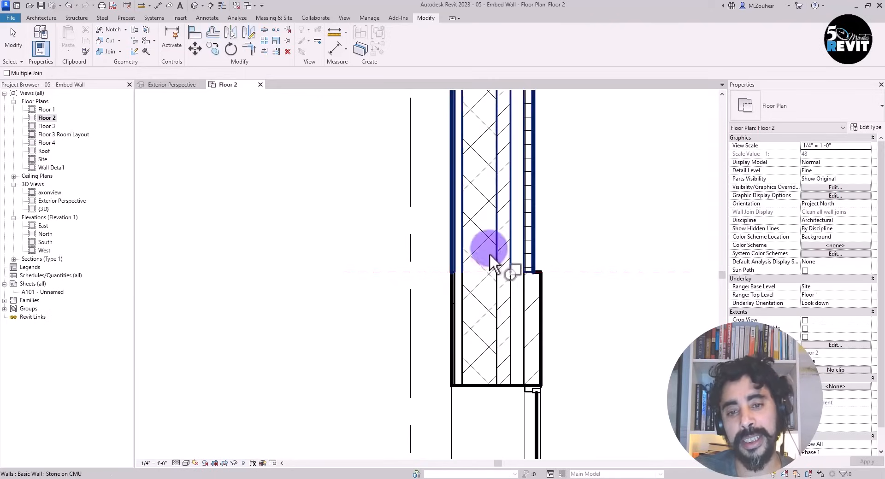
pyautogui.scroll(-5, 495, 271)
pyautogui.scroll(-3, 568, 362)
pyautogui.moveTo(587, 387); pyautogui.dragTo(574, 256, button='middle')
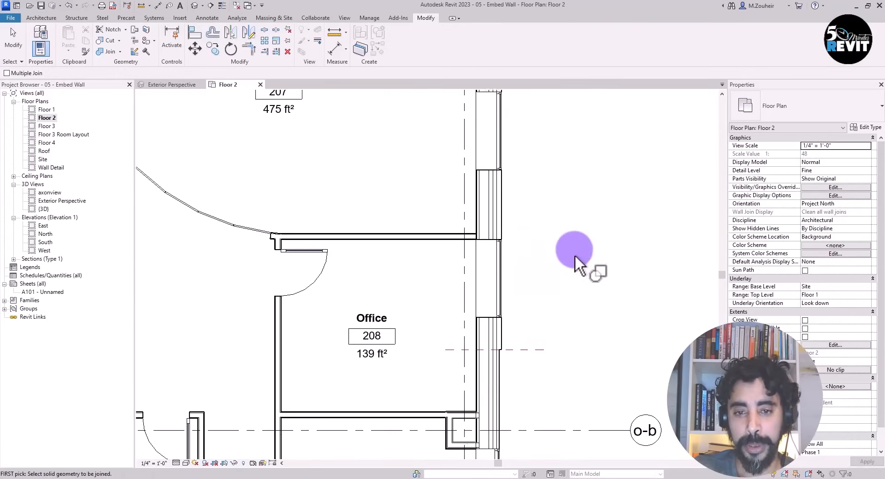
pyautogui.moveTo(584, 402); pyautogui.dragTo(573, 355, button='middle')
pyautogui.scroll(2, 517, 272)
pyautogui.scroll(-2, 490, 253)
pyautogui.scroll(-3, 562, 378)
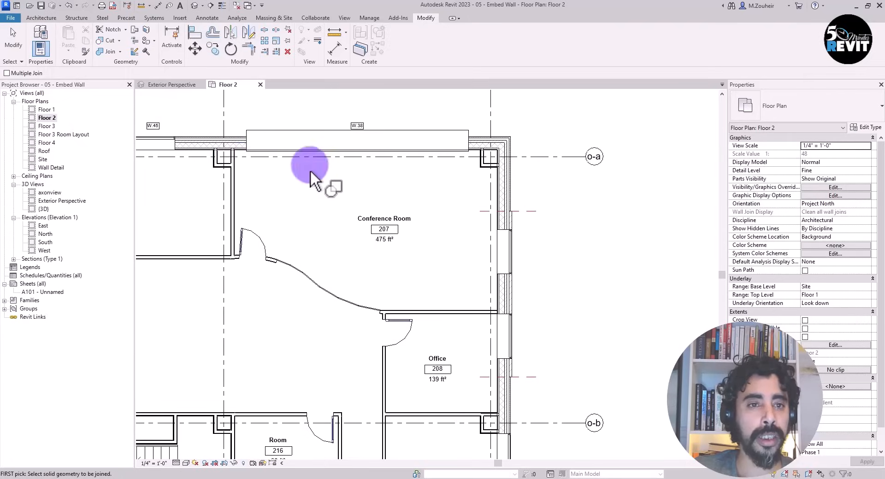
pyautogui.click(14, 41)
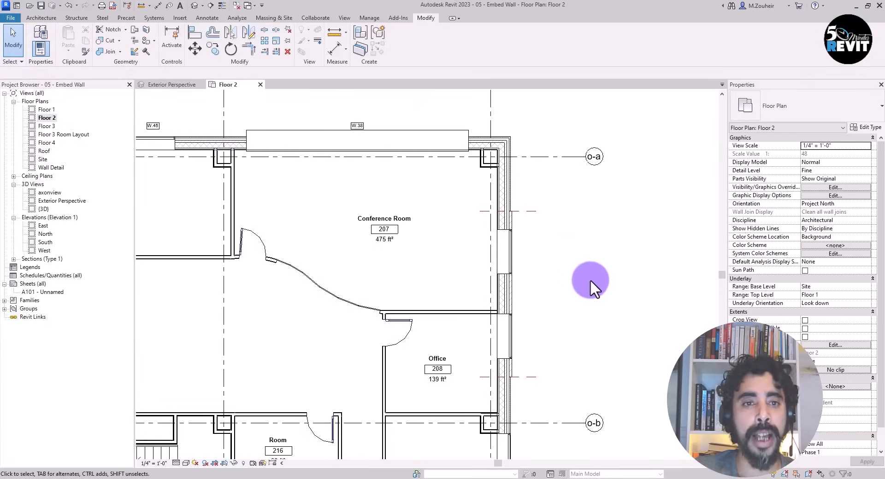
# Step: Isolate the embedded wall and its two windows in the {3D} view with a selection box and tile the open views
pyautogui.moveTo(464, 180); pyautogui.dragTo(561, 391)
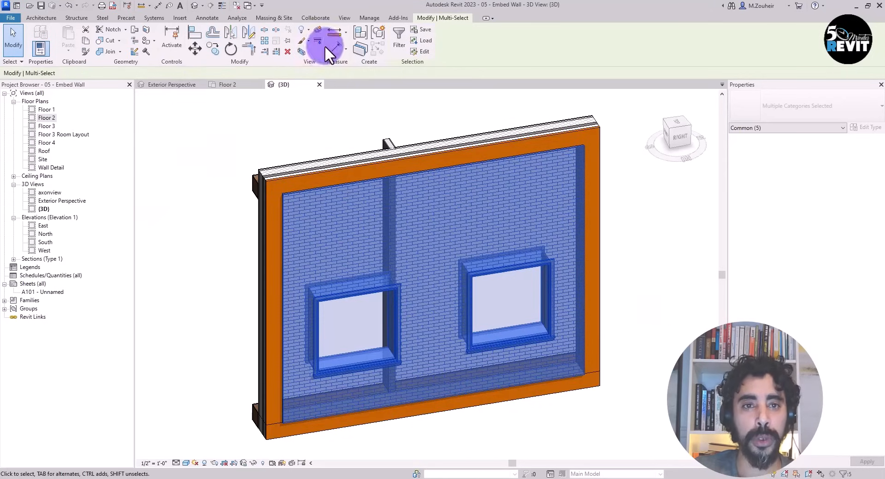
pyautogui.click(345, 18)
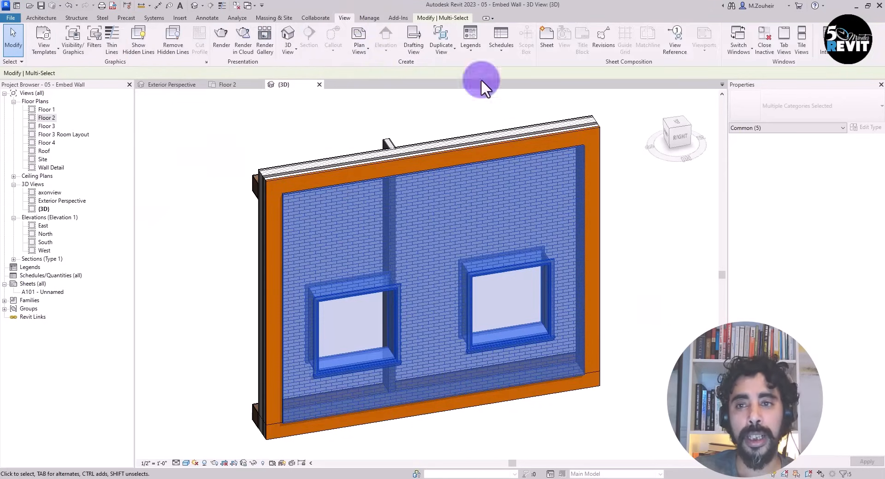
pyautogui.click(798, 50)
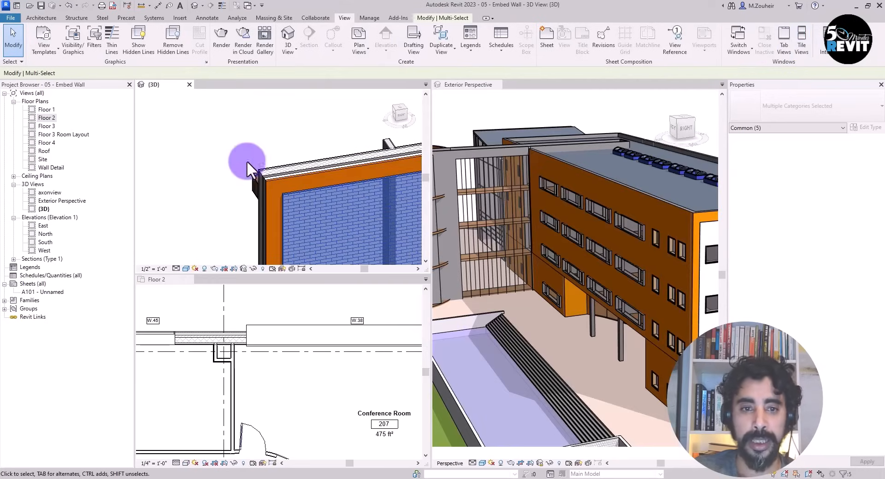
pyautogui.scroll(-5, 248, 160)
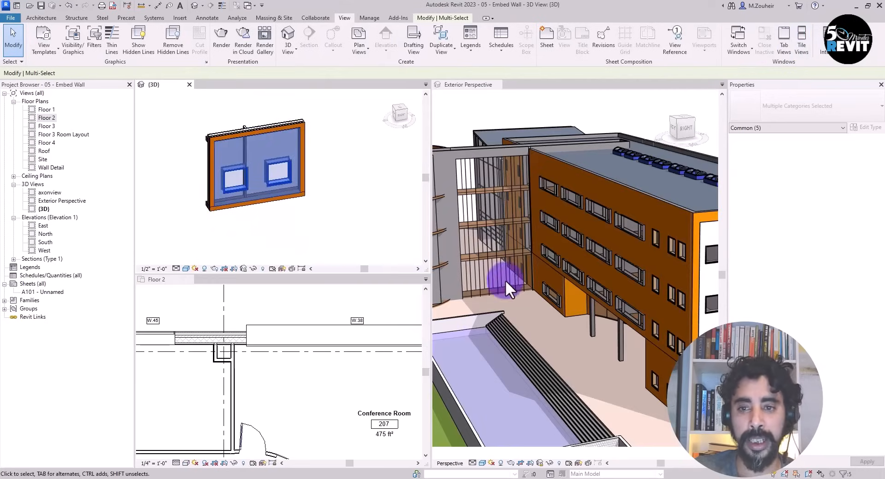
# Step: Close the Exterior Perspective view and tile the {3D} view side by side with the Floor 2 plan
pyautogui.click(506, 85)
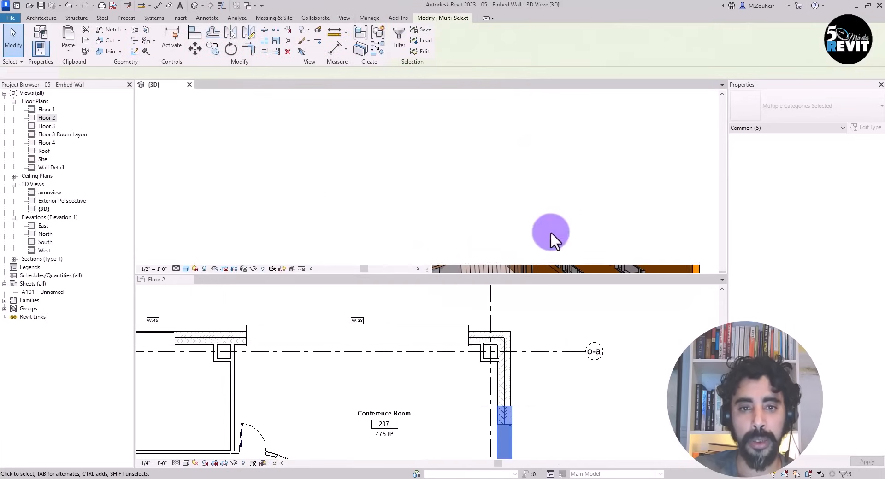
pyautogui.click(345, 18)
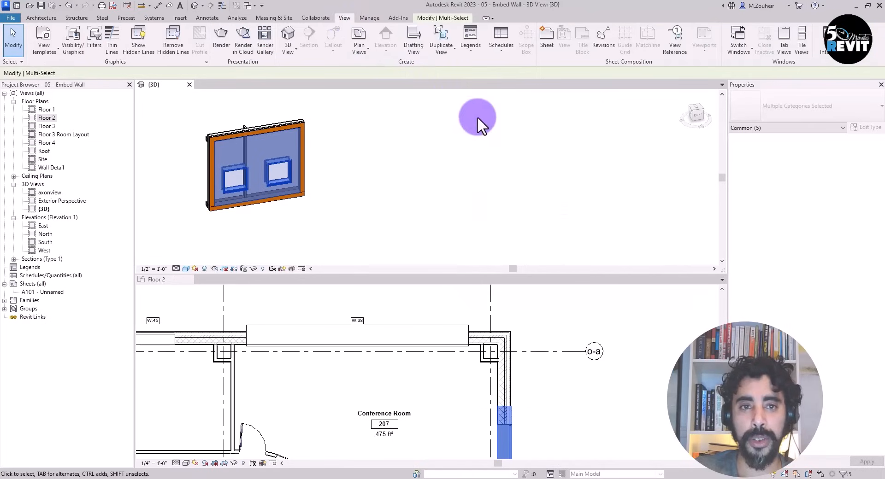
pyautogui.click(802, 36)
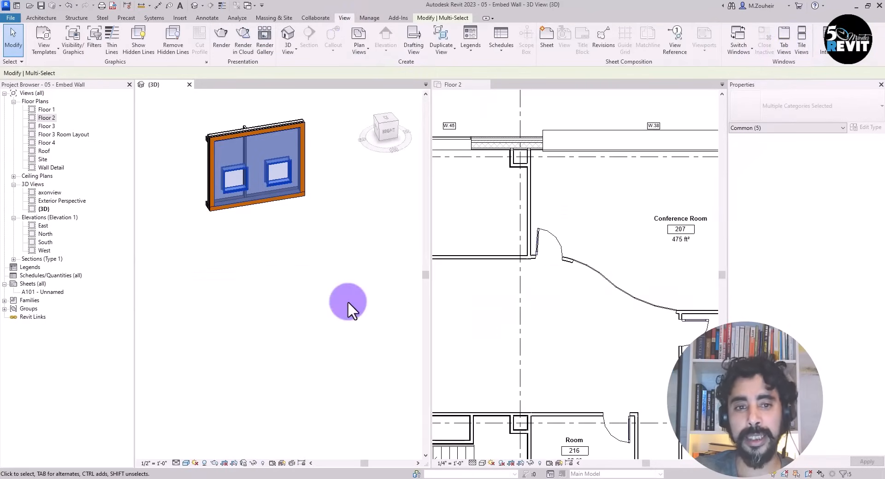
# Step: Reveal hidden elements in the {3D} view, unhide the section box, and leave the reveal mode
pyautogui.moveTo(290, 216); pyautogui.dragTo(297, 280, button='middle')
pyautogui.scroll(5, 266, 271)
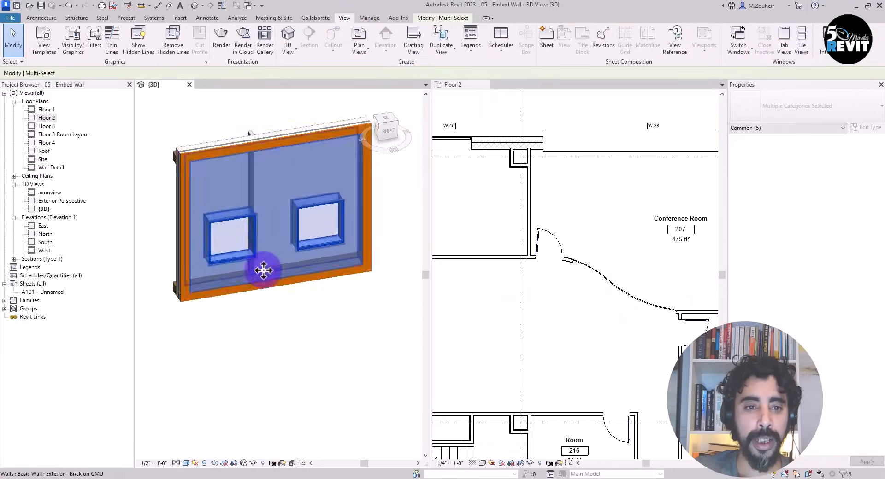
pyautogui.moveTo(314, 356); pyautogui.dragTo(305, 354, button='middle')
pyautogui.scroll(-5, 309, 362)
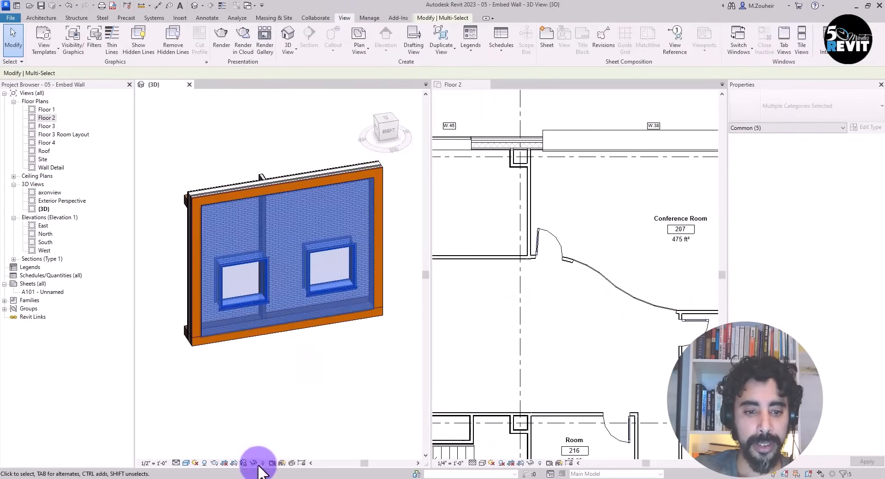
pyautogui.click(262, 464)
pyautogui.click(297, 356)
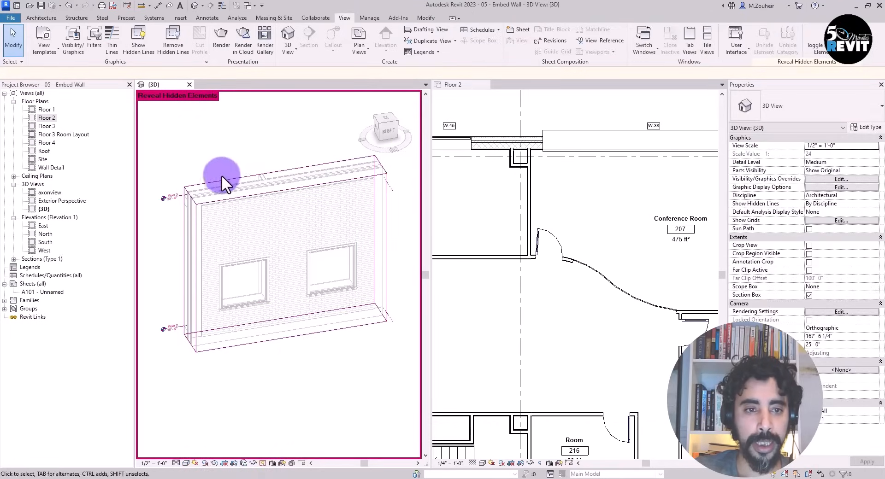
pyautogui.click(220, 179)
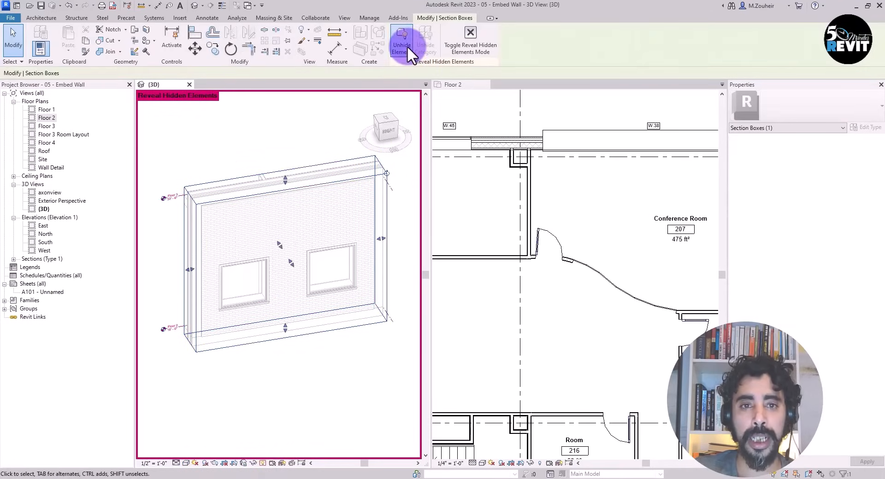
pyautogui.click(470, 43)
# Step: Extend the section box upward to include the two rows of windows above the embedded wall
pyautogui.scroll(-3, 342, 317)
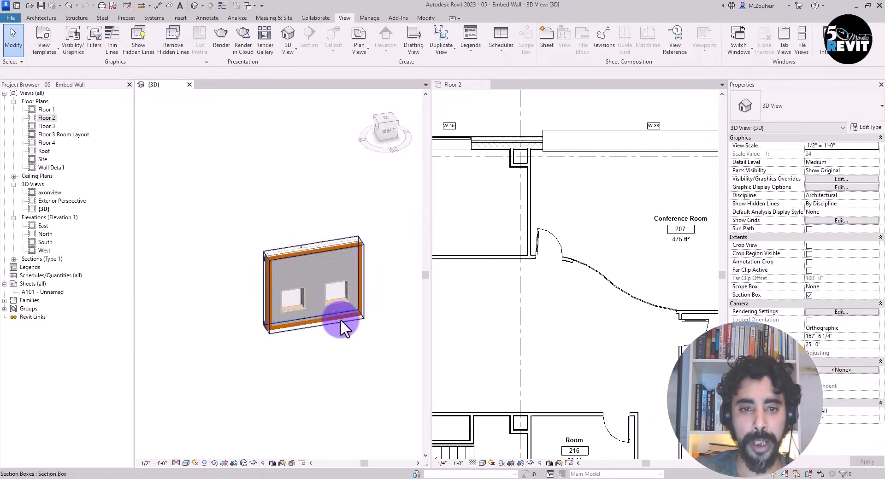
pyautogui.scroll(3, 300, 344)
pyautogui.click(284, 319)
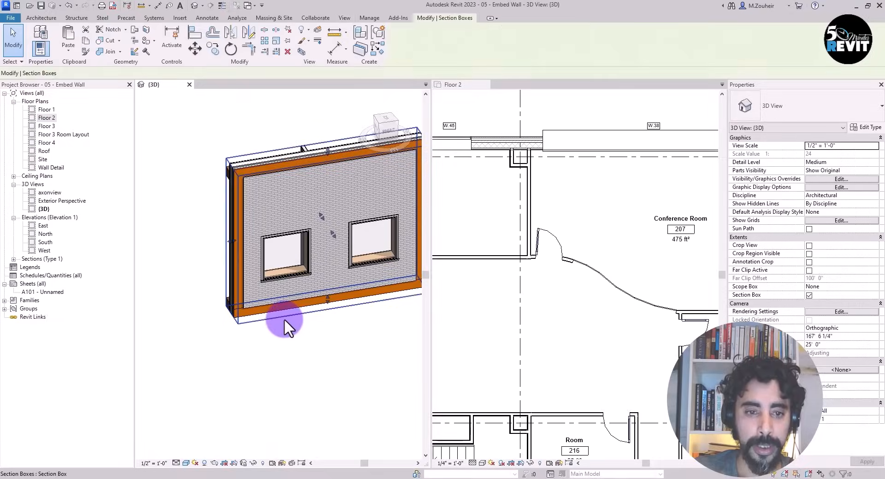
pyautogui.scroll(-2, 289, 329)
pyautogui.scroll(2, 297, 236)
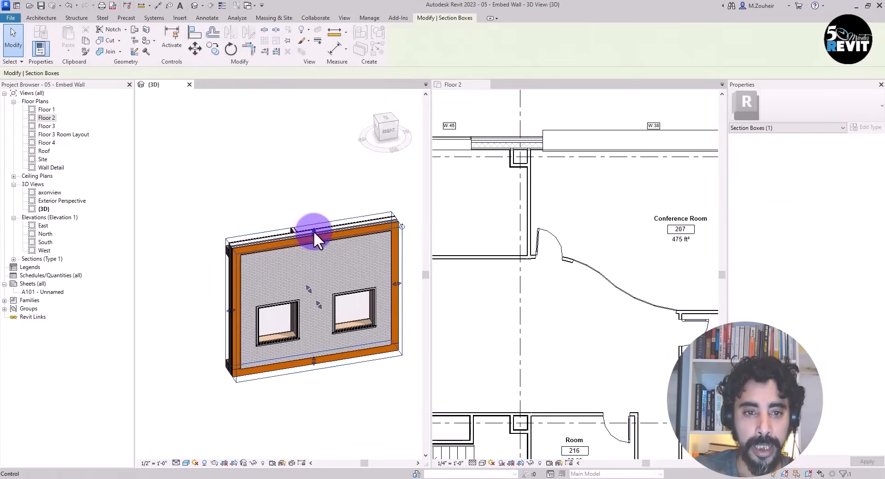
pyautogui.moveTo(314, 231); pyautogui.dragTo(306, 55)
pyautogui.scroll(-3, 306, 195)
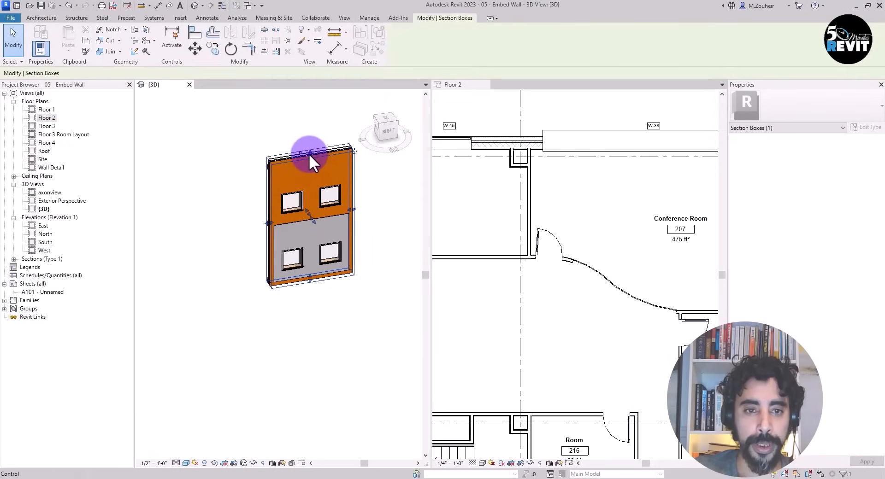
pyautogui.moveTo(310, 154); pyautogui.dragTo(310, 107)
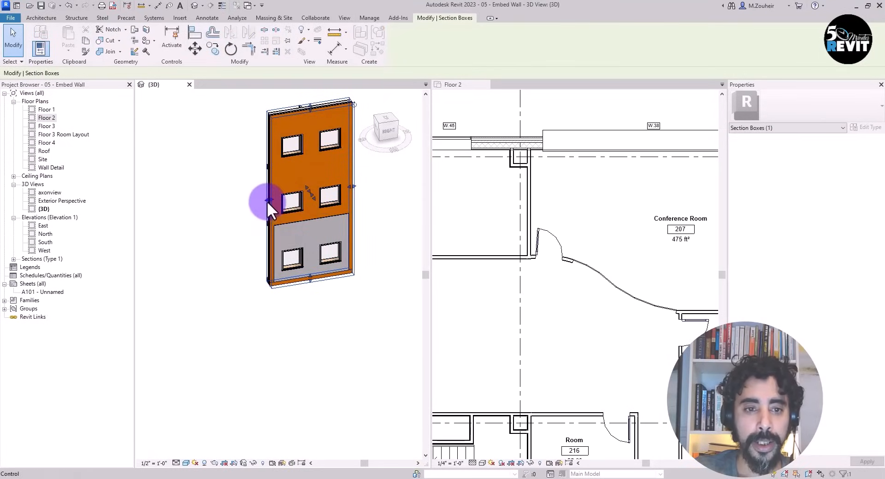
# Step: Widen the section box along the facade past the other embedded wall and raise it above the parapet
pyautogui.moveTo(267, 201); pyautogui.dragTo(156, 218)
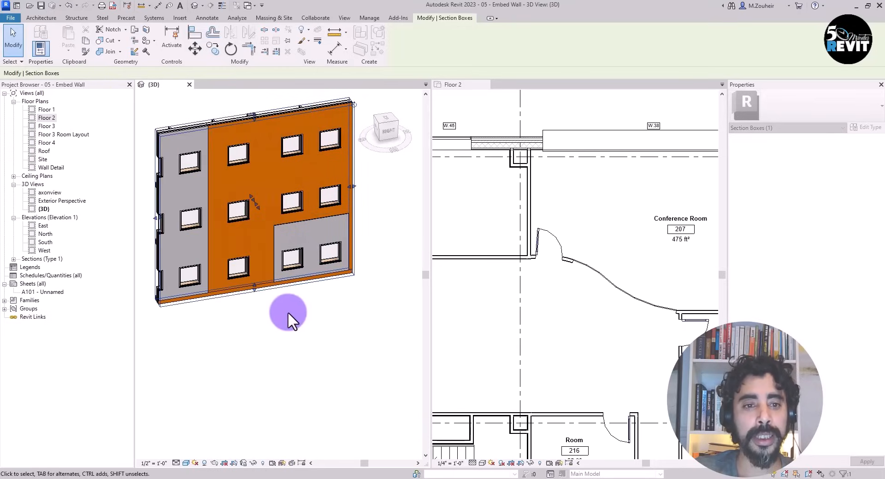
pyautogui.moveTo(234, 340); pyautogui.dragTo(290, 341, button='middle')
pyautogui.moveTo(213, 221); pyautogui.dragTo(152, 238)
pyautogui.scroll(-2, 290, 309)
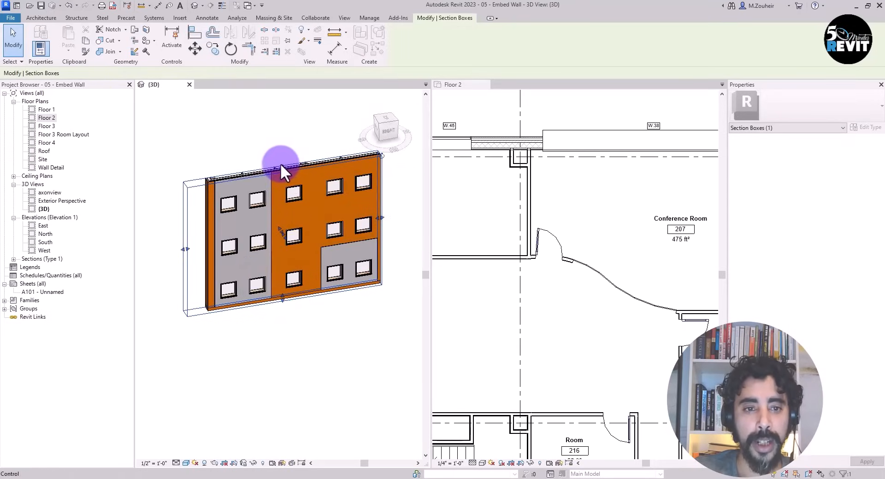
pyautogui.click(351, 325)
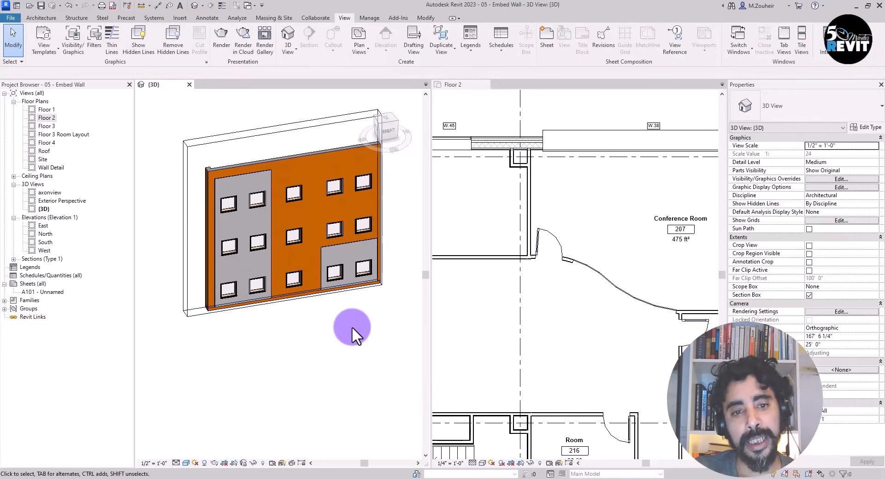
# Step: Set the embedded Brick on CMU wall's Top Constraint to Up to level: roof and inspect the wall in the Floor 2 plan
pyautogui.click(355, 275)
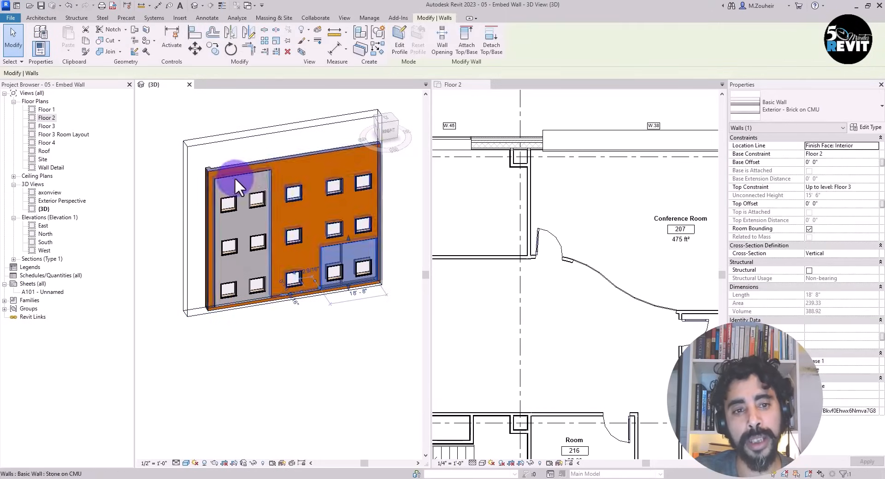
pyautogui.moveTo(351, 350); pyautogui.dragTo(299, 382, button='middle')
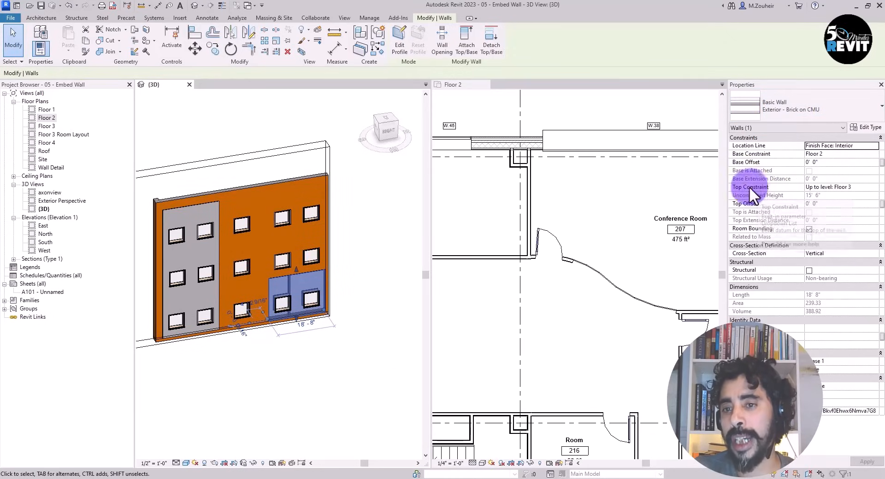
pyautogui.click(860, 187)
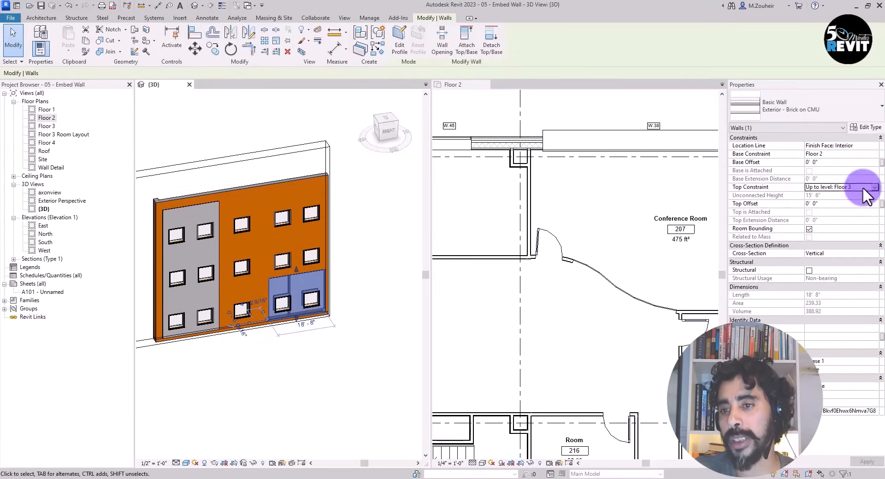
pyautogui.click(874, 188)
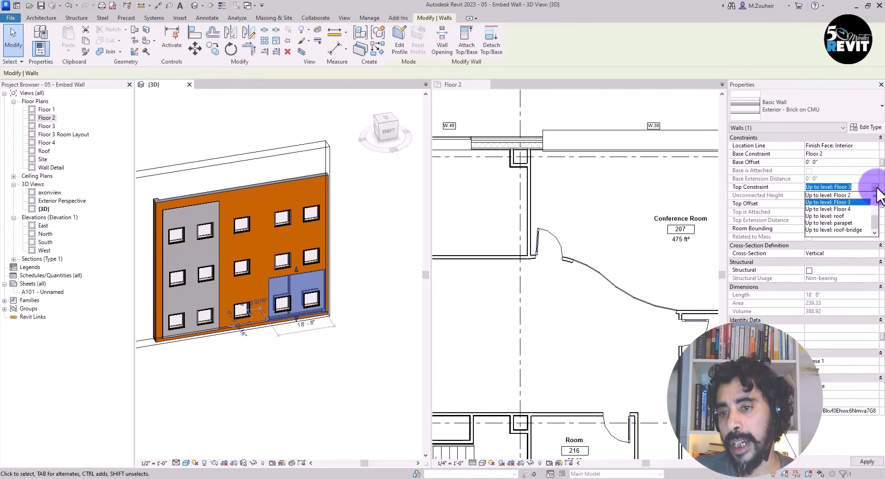
pyautogui.click(840, 216)
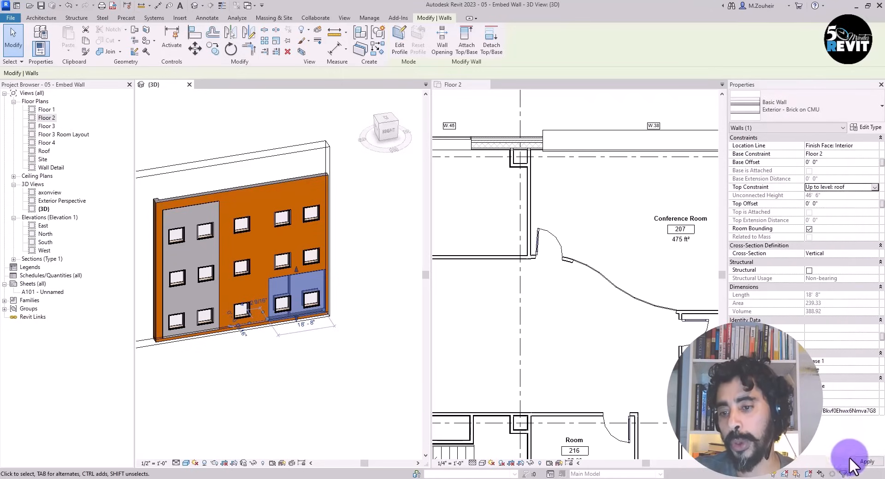
pyautogui.click(865, 462)
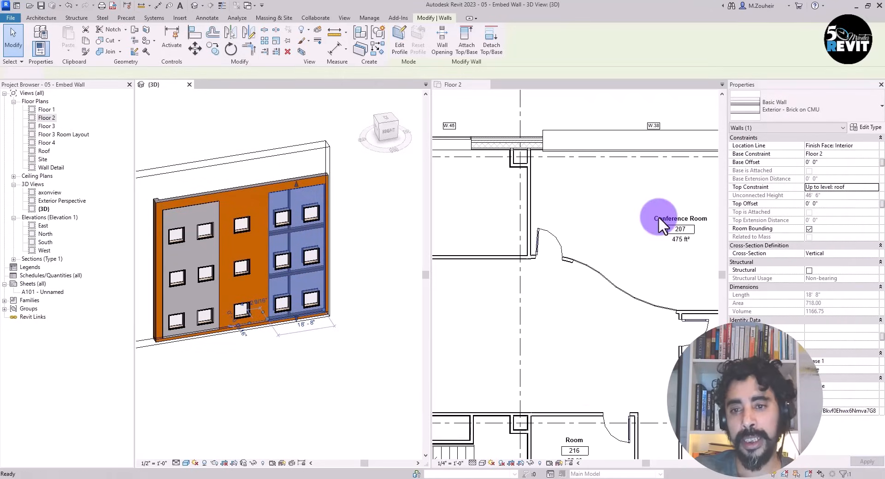
pyautogui.click(652, 245)
pyautogui.scroll(-3, 651, 243)
pyautogui.scroll(5, 562, 259)
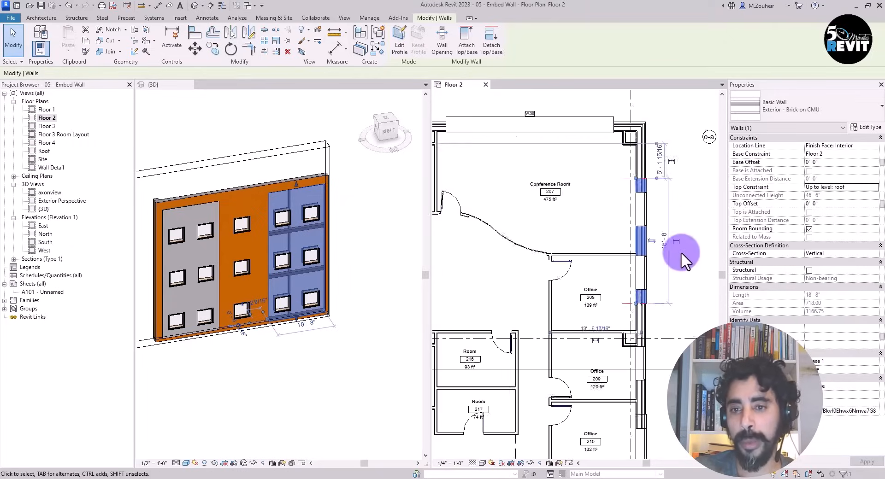
pyautogui.moveTo(689, 202); pyautogui.dragTo(684, 265, button='middle')
pyautogui.scroll(1, 668, 256)
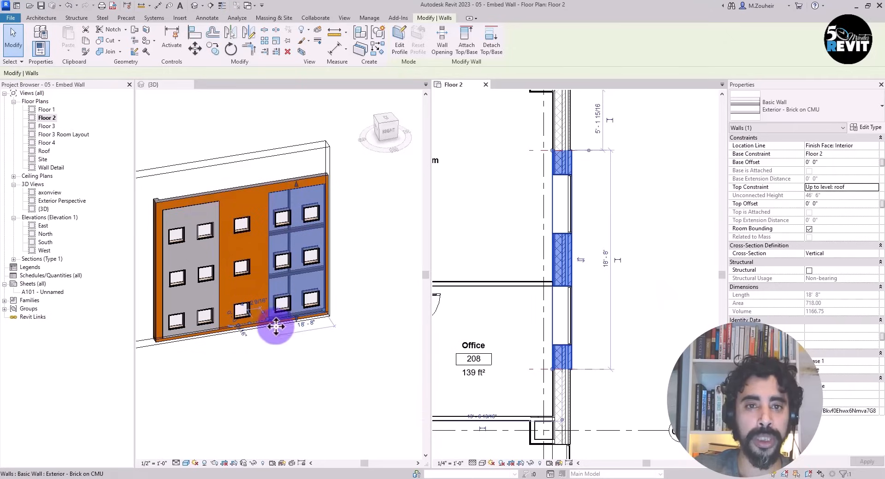
# Step: Align the top edge of the raised embedded wall with the top of the other embedded wall, and end the Align command
pyautogui.click(191, 28)
pyautogui.scroll(1, 236, 174)
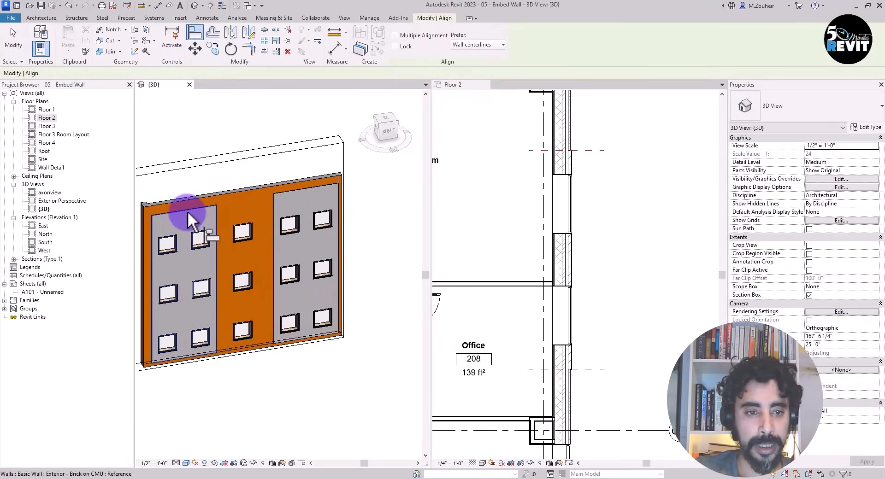
pyautogui.scroll(2, 187, 211)
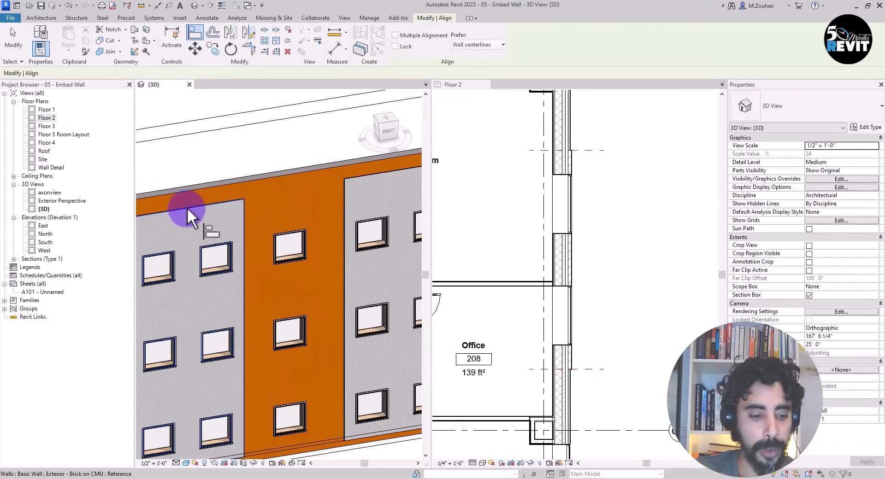
pyautogui.scroll(-3, 246, 232)
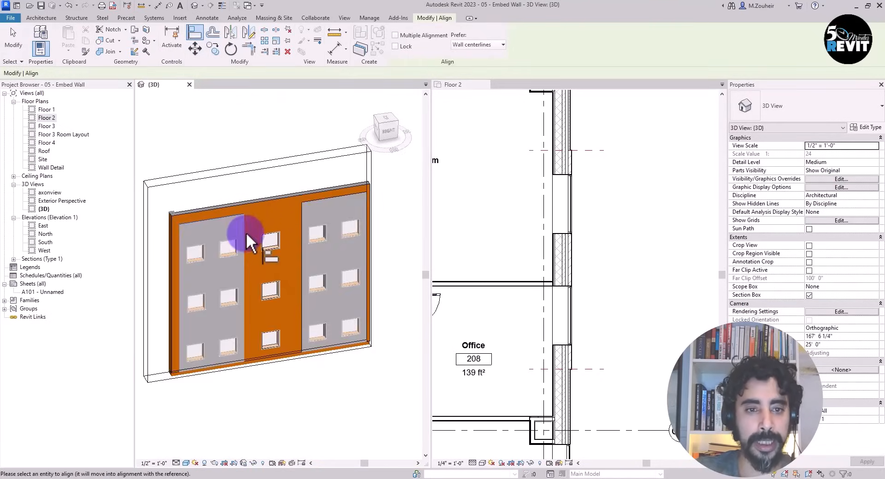
pyautogui.press('Tab')
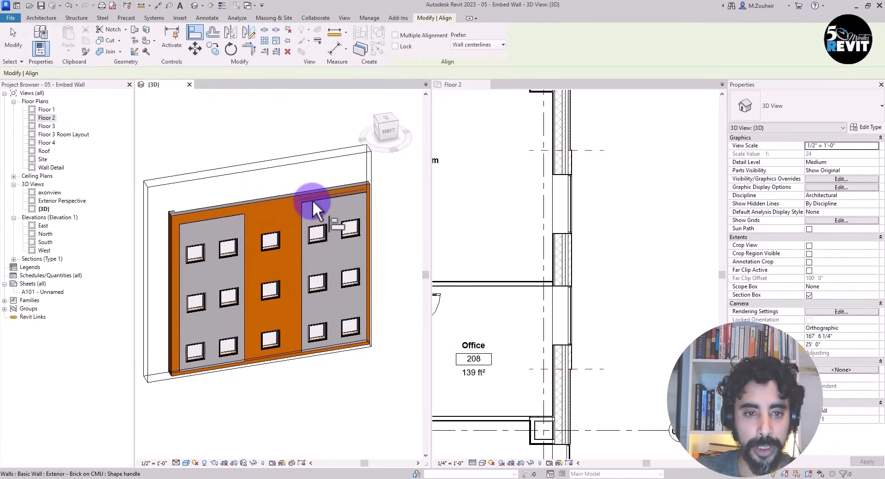
pyautogui.click(313, 210)
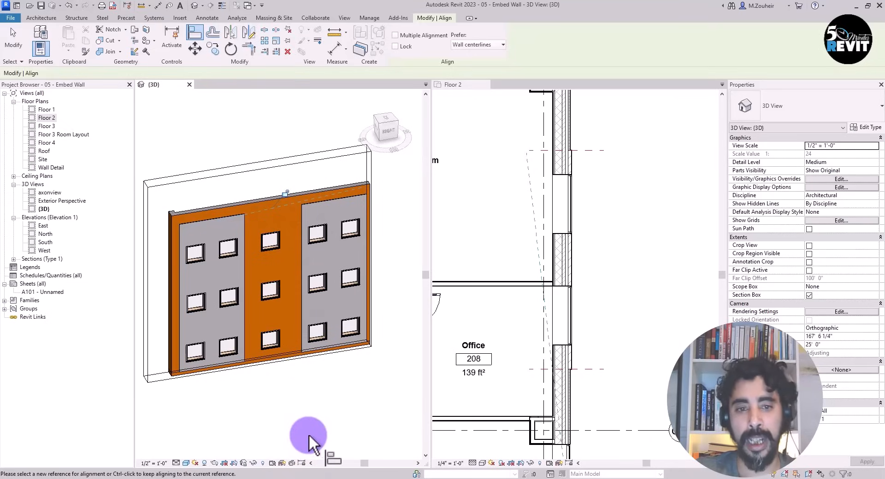
pyautogui.press('Escape')
pyautogui.press('Escape')
pyautogui.scroll(-2, 319, 415)
pyautogui.moveTo(319, 432); pyautogui.dragTo(310, 388, button='middle')
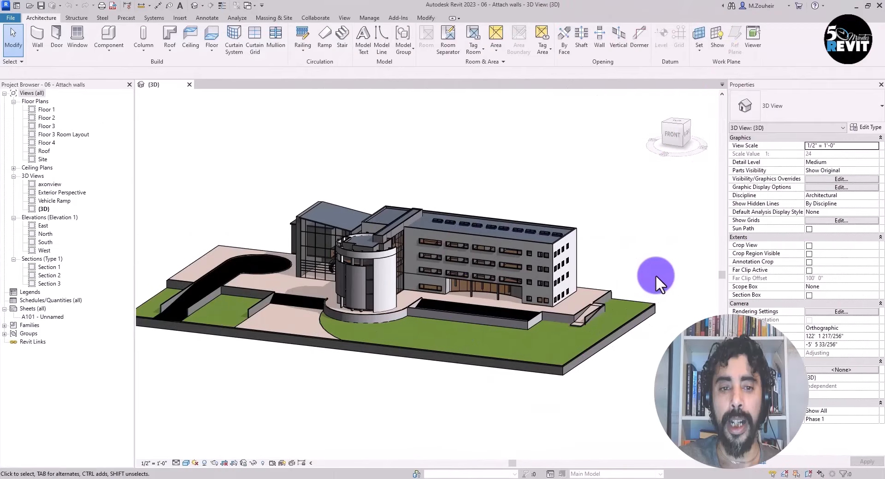
# Step: Examine the building in the 06 - Attach walls project, especially the side ramp and its walls beside the terrace
pyautogui.moveTo(658, 279); pyautogui.dragTo(644, 234, button='middle')
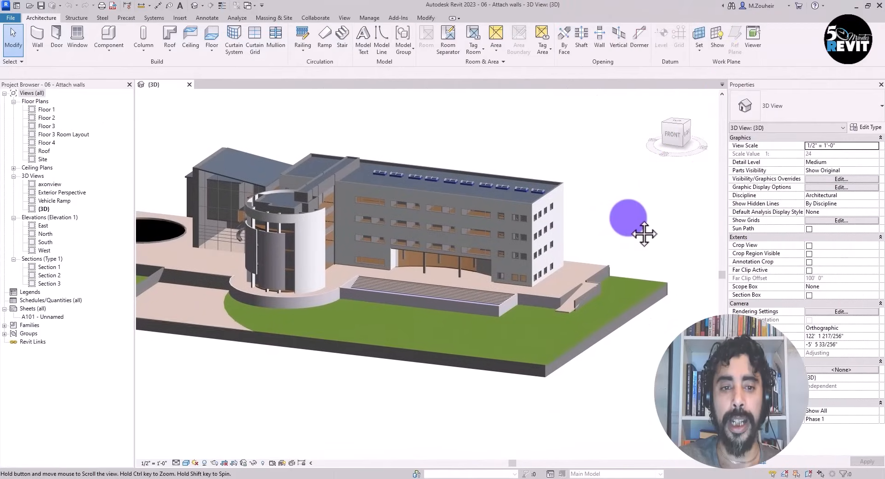
pyautogui.moveTo(633, 373); pyautogui.dragTo(646, 376, button='middle')
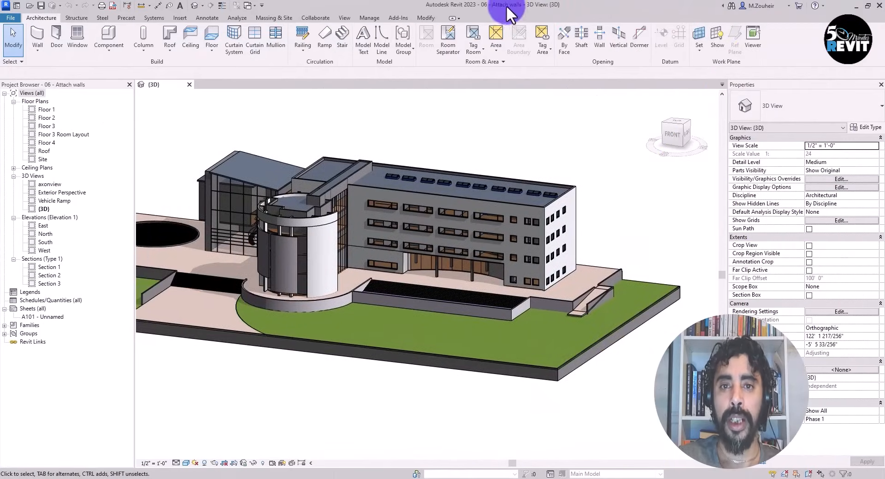
pyautogui.scroll(8, 548, 408)
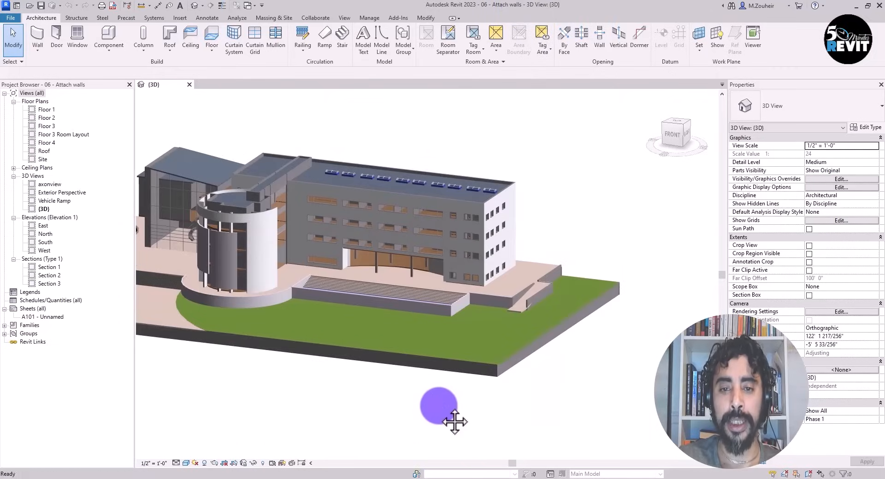
pyautogui.moveTo(562, 368); pyautogui.dragTo(557, 455, button='middle')
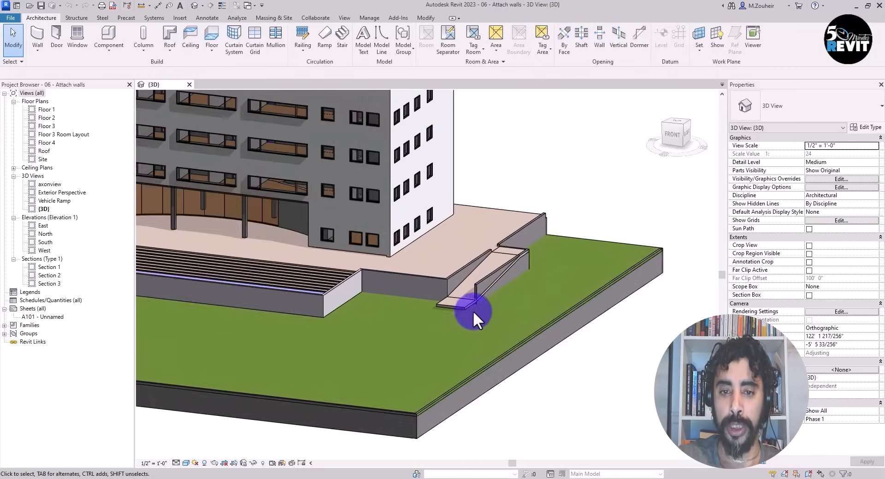
pyautogui.scroll(5, 507, 304)
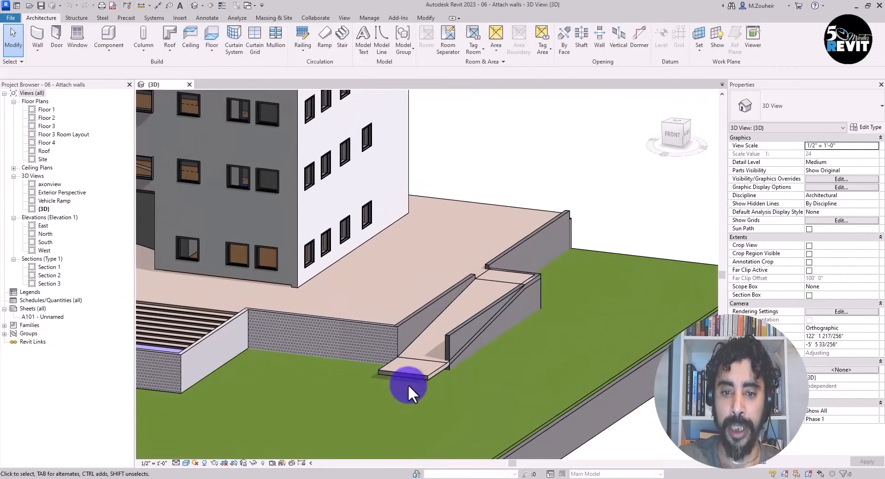
pyautogui.moveTo(537, 380)
pyautogui.mouseDown(button='middle')
pyautogui.moveTo(518, 392)
pyautogui.moveTo(546, 388)
pyautogui.mouseUp(button='middle')
pyautogui.scroll(2, 515, 363)
pyautogui.scroll(-4, 516, 364)
pyautogui.scroll(3, 535, 374)
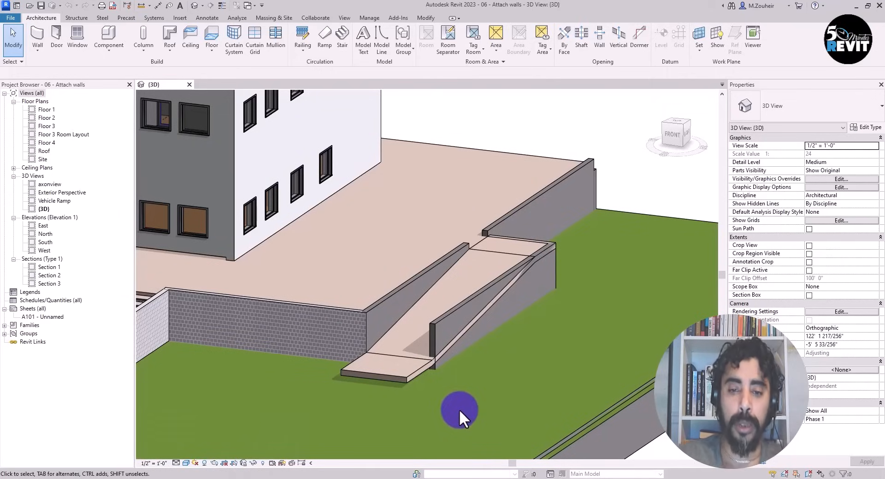
# Step: Reopen and finish the ramp floor's boundary sketch, attaching the walls that reach its level to the floor's bottom
pyautogui.click(400, 379)
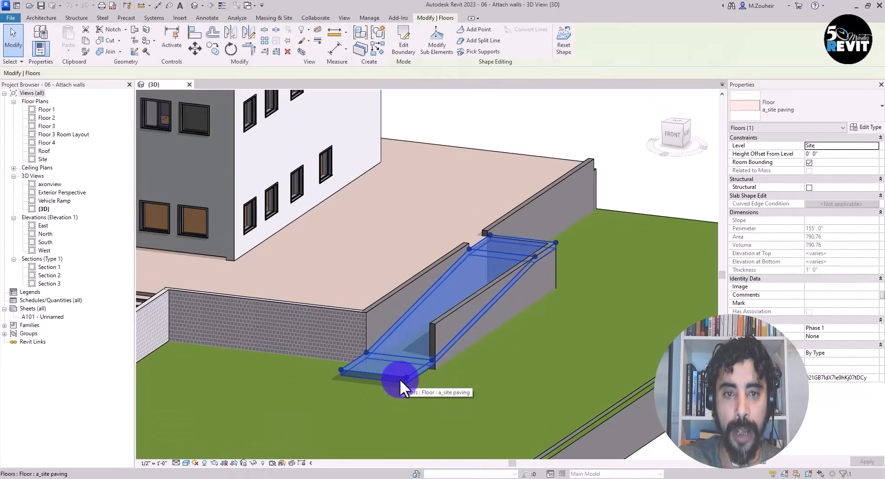
pyautogui.click(402, 47)
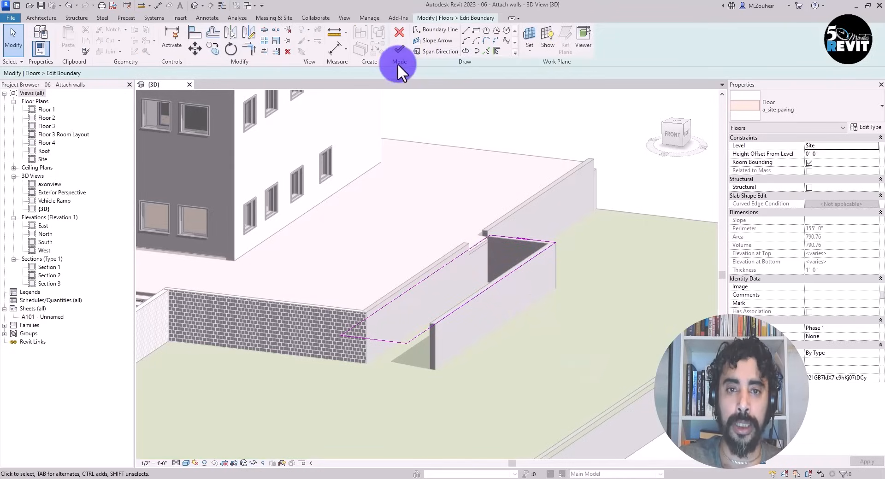
pyautogui.click(400, 49)
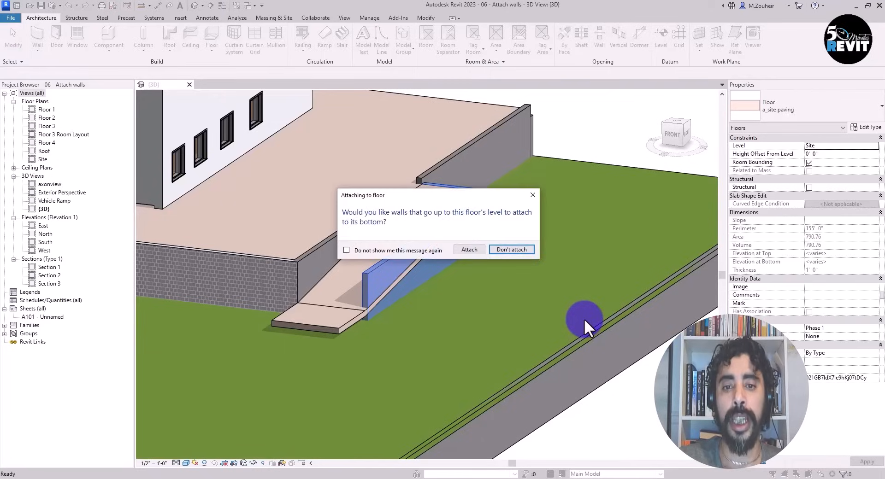
pyautogui.moveTo(467, 196); pyautogui.dragTo(589, 82)
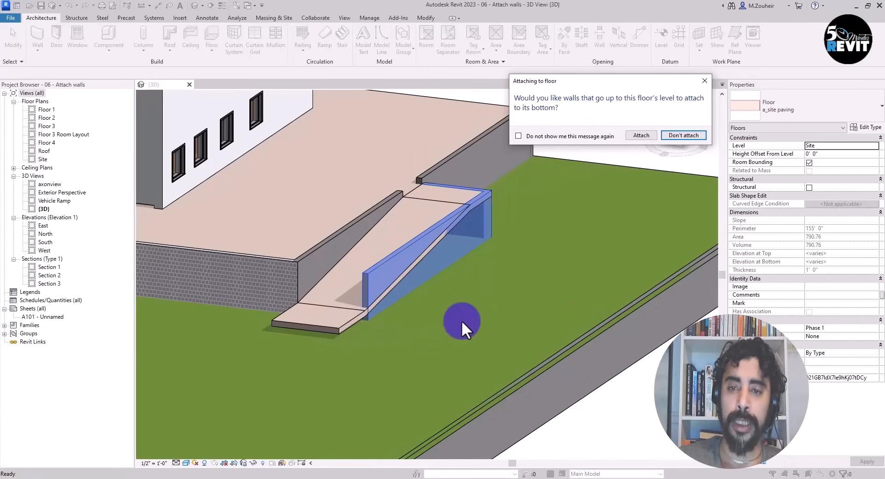
pyautogui.click(635, 134)
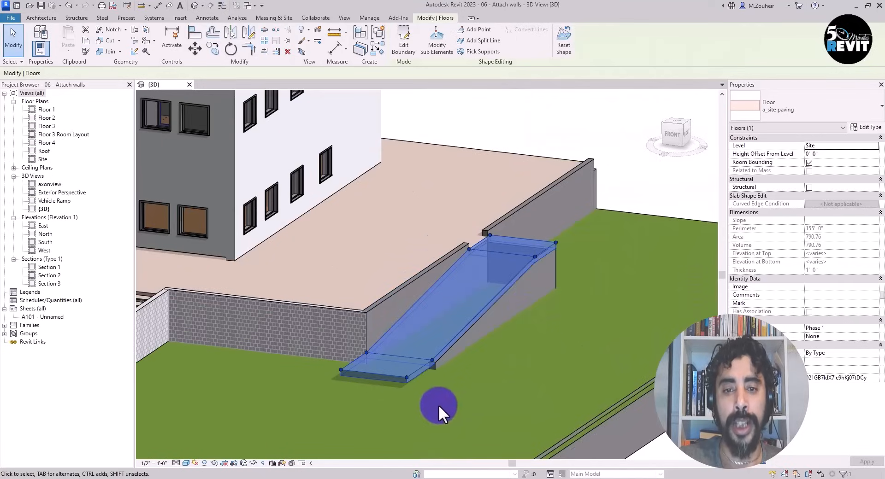
pyautogui.click(582, 121)
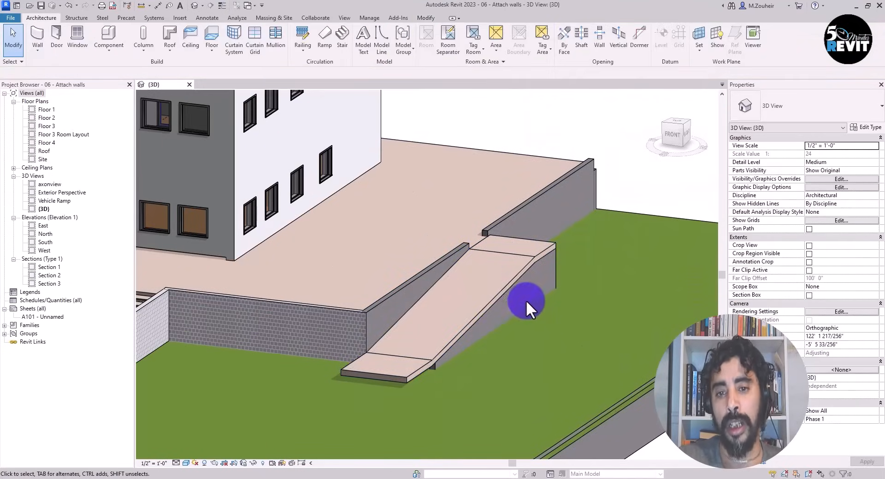
# Step: Modify the ramp floor's sub-elements, setting the elevation of its lower fold line and lower end edge to -8' 0"
pyautogui.keyDown('shift'); pyautogui.moveTo(563, 324); pyautogui.dragTo(412, 381, button='middle'); pyautogui.keyUp('shift')
pyautogui.click(386, 408)
pyautogui.keyDown('shift'); pyautogui.moveTo(386, 408); pyautogui.dragTo(625, 305, button='middle'); pyautogui.keyUp('shift')
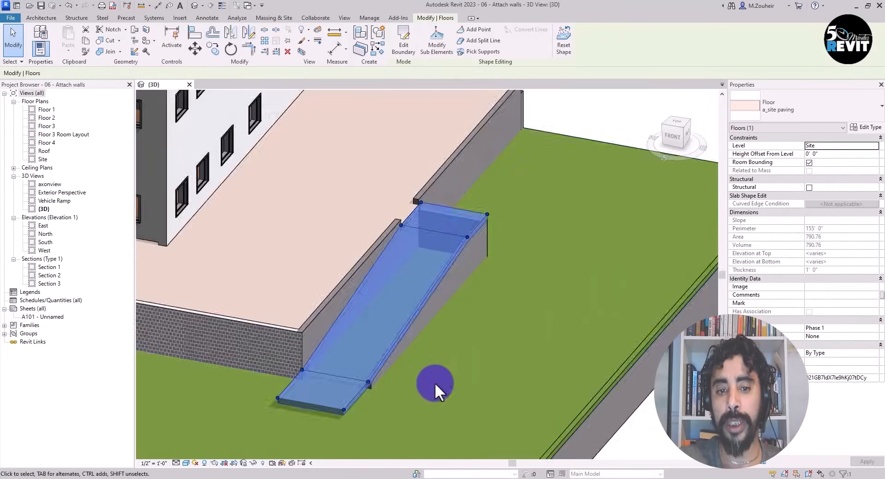
pyautogui.moveTo(436, 390); pyautogui.dragTo(537, 358, button='middle')
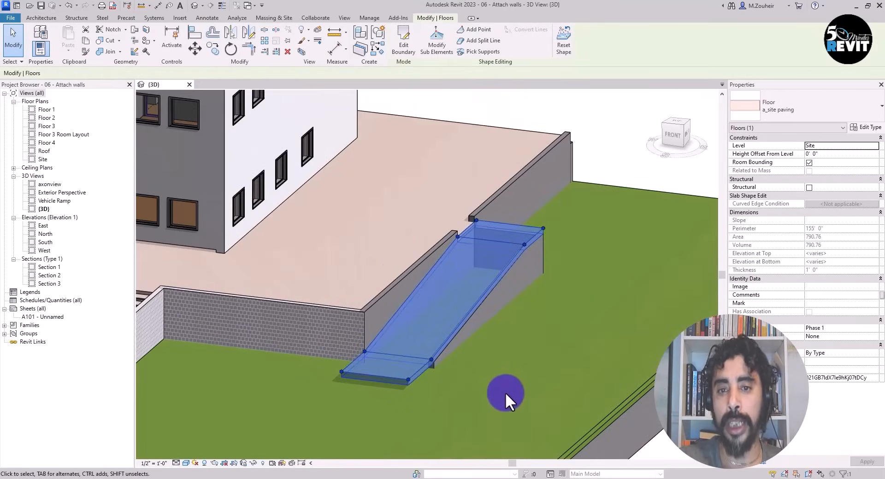
pyautogui.keyDown('shift'); pyautogui.moveTo(499, 384); pyautogui.dragTo(499, 339, button='middle'); pyautogui.keyUp('shift')
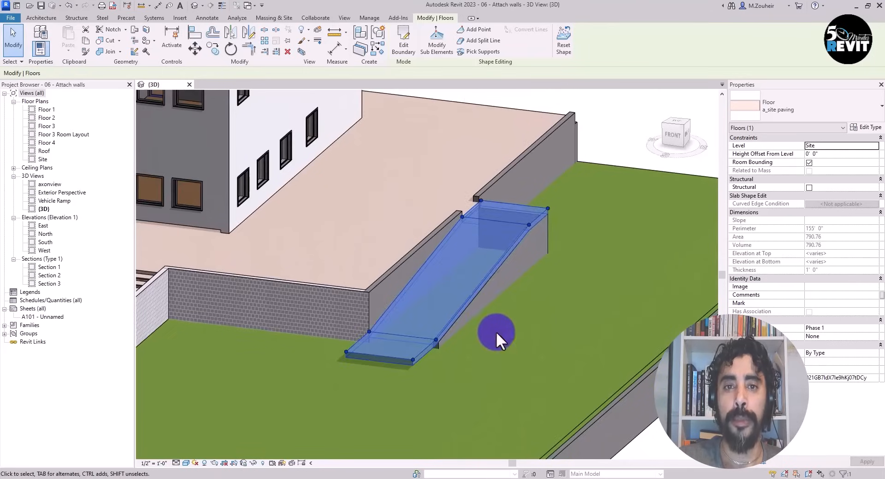
pyautogui.click(437, 49)
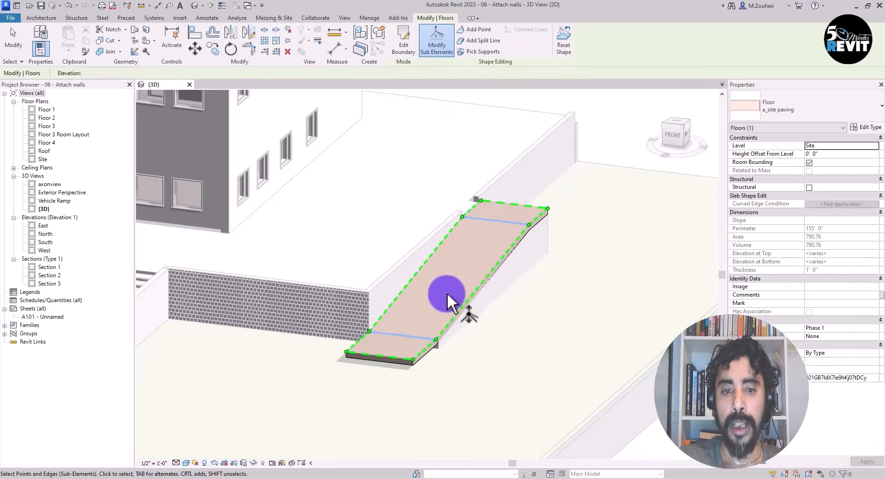
pyautogui.click(414, 334)
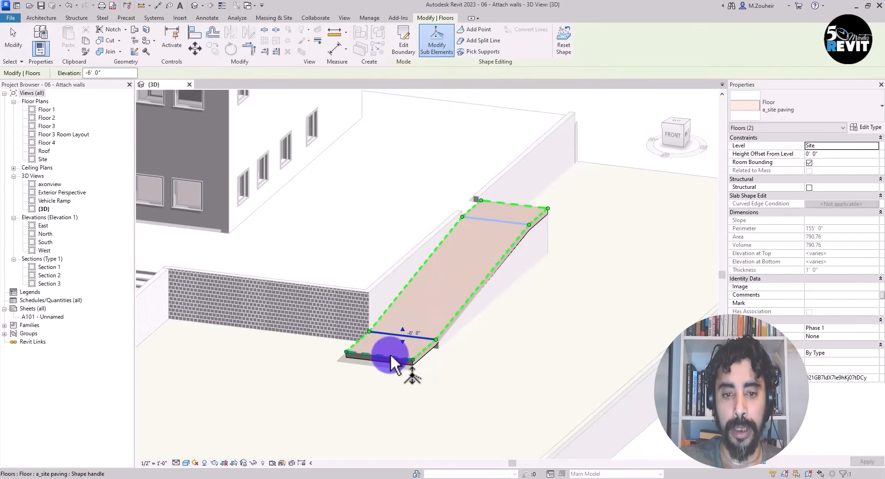
pyautogui.moveTo(512, 417); pyautogui.dragTo(512, 391, button='middle')
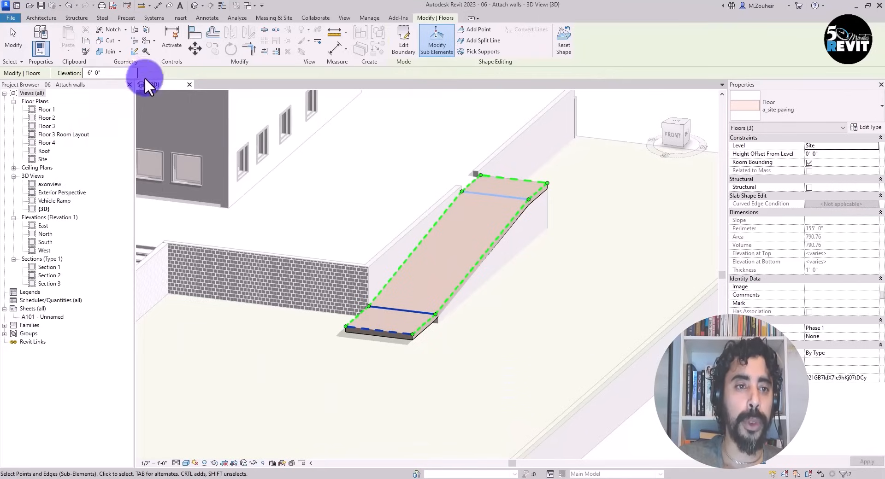
pyautogui.moveTo(132, 73); pyautogui.dragTo(37, 72)
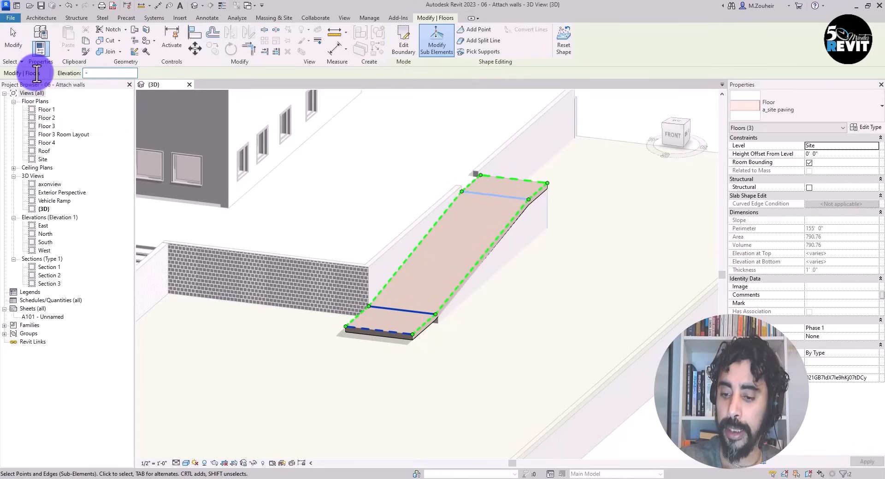
pyautogui.write('-8')
pyautogui.press('Return')
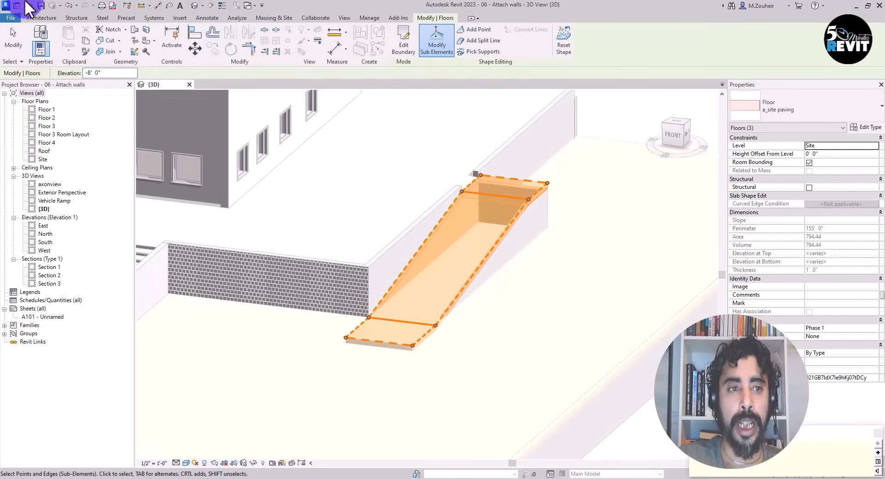
pyautogui.click(13, 44)
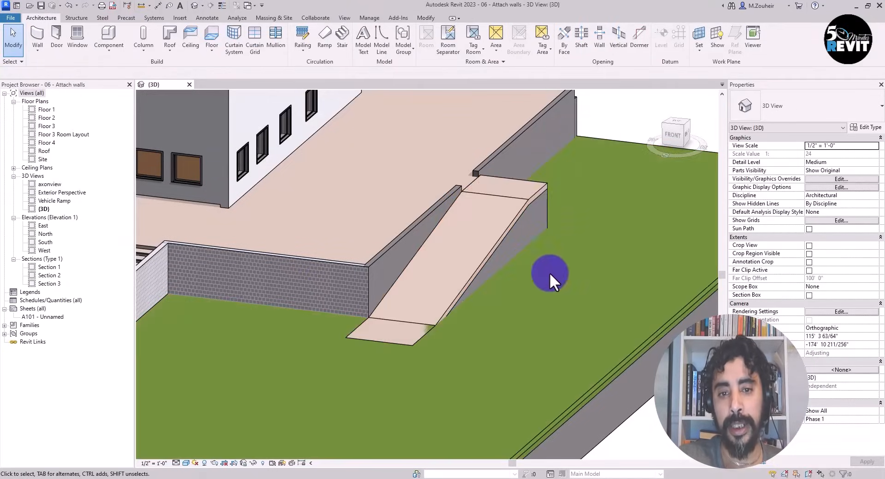
# Step: Examine the lowered ramp and the round tower, selecting the curved a_ext-dbl-panel 24x24 wall around the tower's top
pyautogui.keyDown('shift'); pyautogui.moveTo(488, 375); pyautogui.dragTo(519, 249, button='middle'); pyautogui.keyUp('shift')
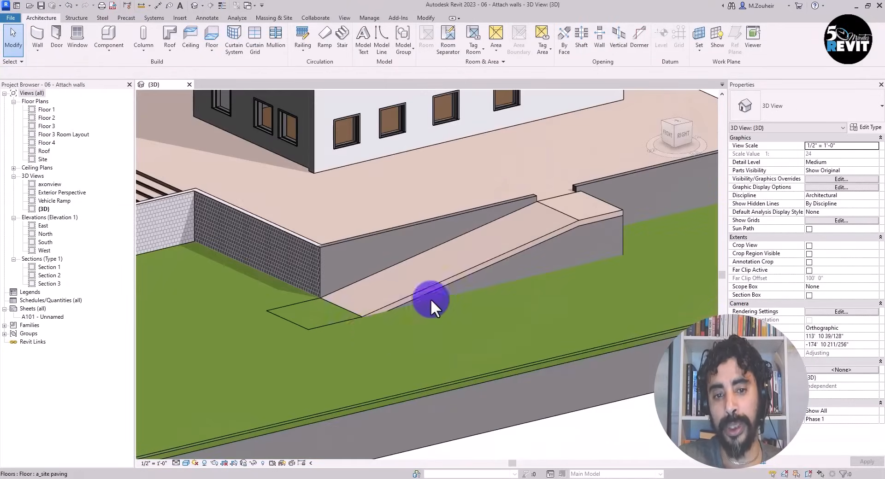
pyautogui.keyDown('shift'); pyautogui.moveTo(425, 338); pyautogui.dragTo(561, 362, button='middle'); pyautogui.keyUp('shift')
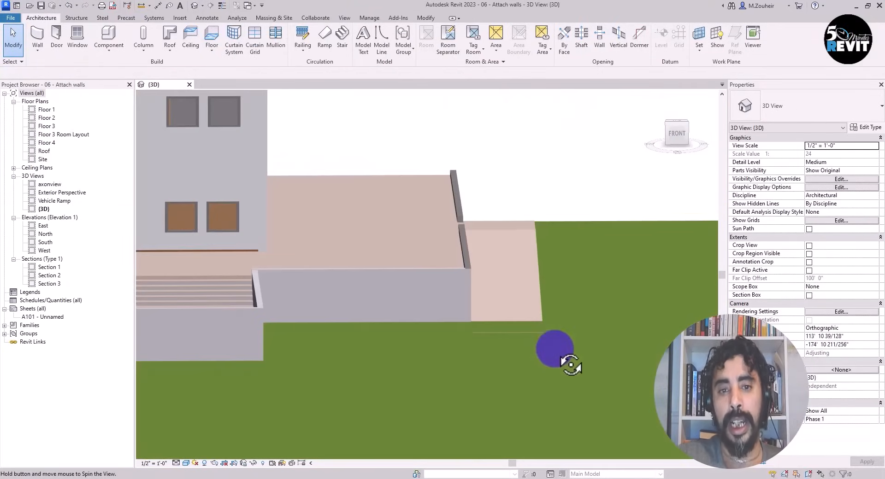
pyautogui.scroll(-2, 398, 375)
pyautogui.keyDown('shift'); pyautogui.moveTo(408, 368); pyautogui.dragTo(537, 361, button='middle'); pyautogui.keyUp('shift')
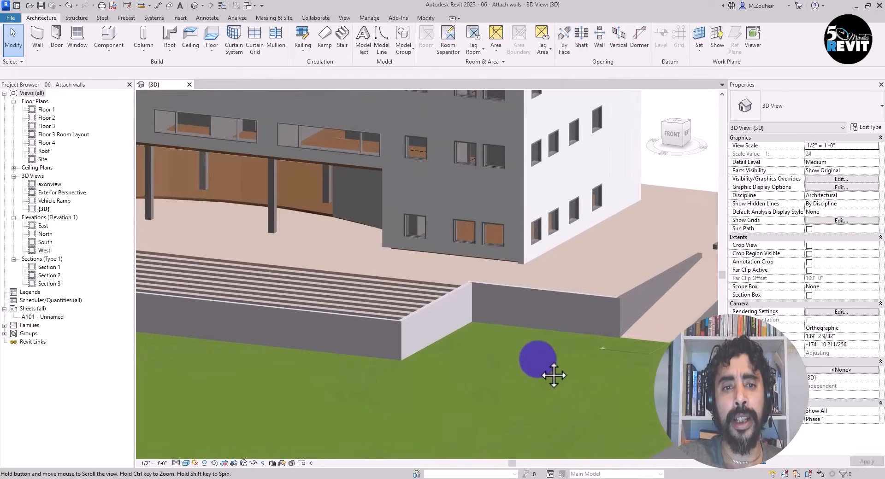
pyautogui.scroll(-3, 526, 361)
pyautogui.scroll(-2, 426, 355)
pyautogui.moveTo(351, 357); pyautogui.dragTo(471, 318, button='middle')
pyautogui.scroll(2, 289, 306)
pyautogui.click(424, 294)
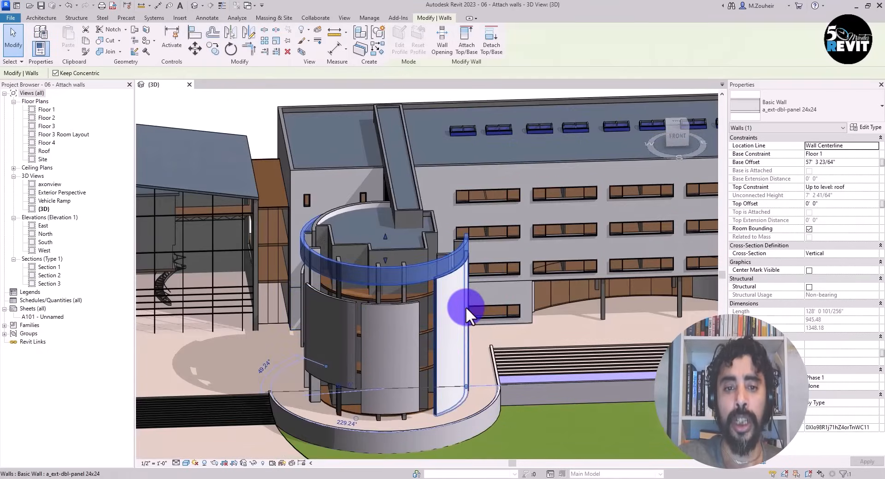
pyautogui.keyDown('shift'); pyautogui.moveTo(455, 346); pyautogui.dragTo(468, 339, button='middle'); pyautogui.keyUp('shift')
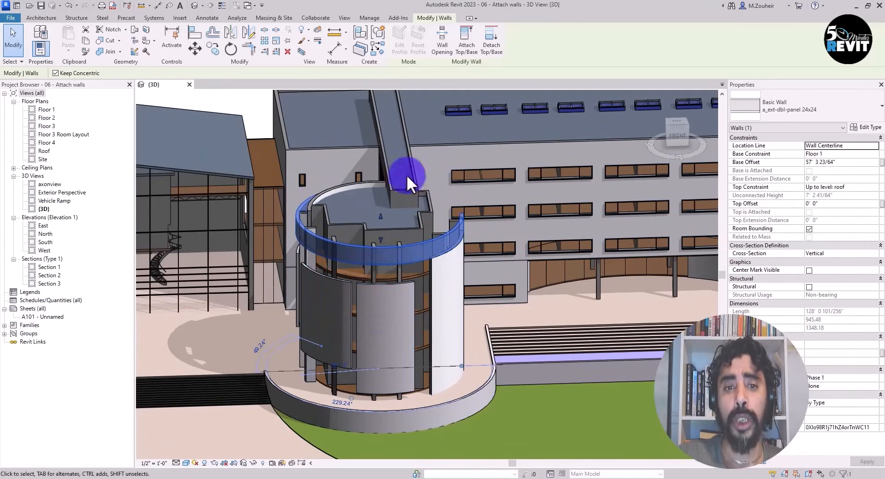
pyautogui.moveTo(433, 298); pyautogui.dragTo(443, 267, button='middle')
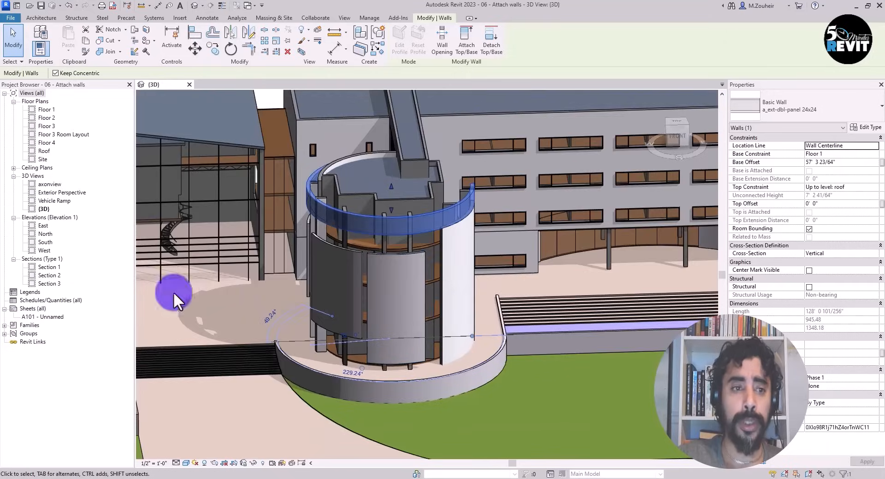
# Step: Open the Roof floor plan, clear the wall selection and frame the round tower
pyautogui.doubleClick(44, 151)
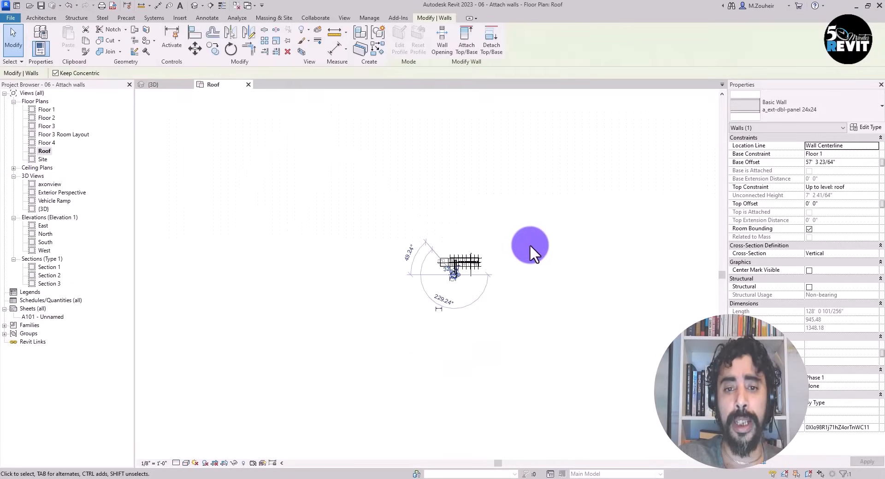
pyautogui.click(529, 245)
pyautogui.scroll(5, 445, 289)
pyautogui.moveTo(455, 270); pyautogui.dragTo(385, 402, button='middle')
pyautogui.scroll(2, 401, 327)
pyautogui.moveTo(392, 381); pyautogui.dragTo(356, 408, button='middle')
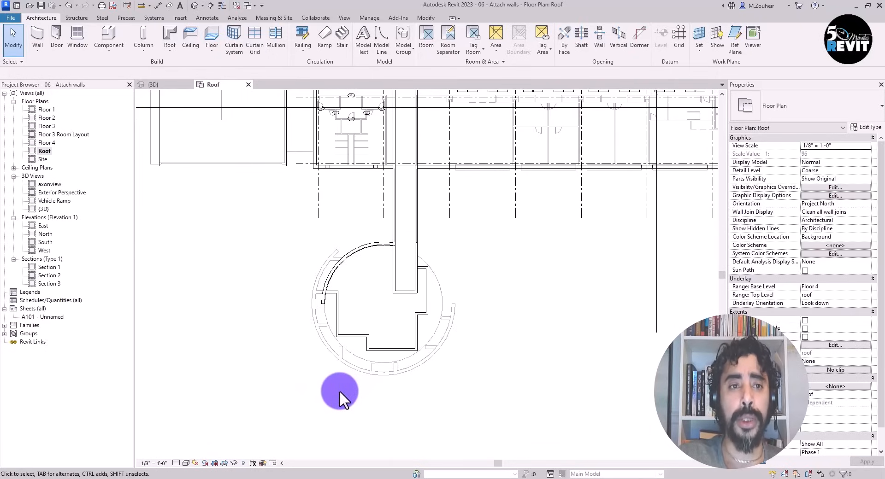
# Step: Start a roof by footprint and sketch a circular boundary of 45' radius centred on the round tower
pyautogui.click(171, 49)
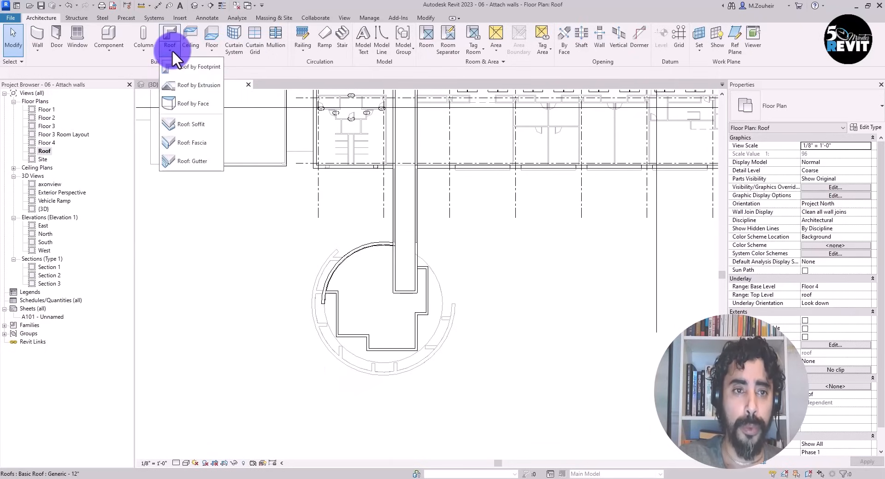
pyautogui.click(197, 66)
pyautogui.moveTo(457, 395); pyautogui.dragTo(424, 396, button='middle')
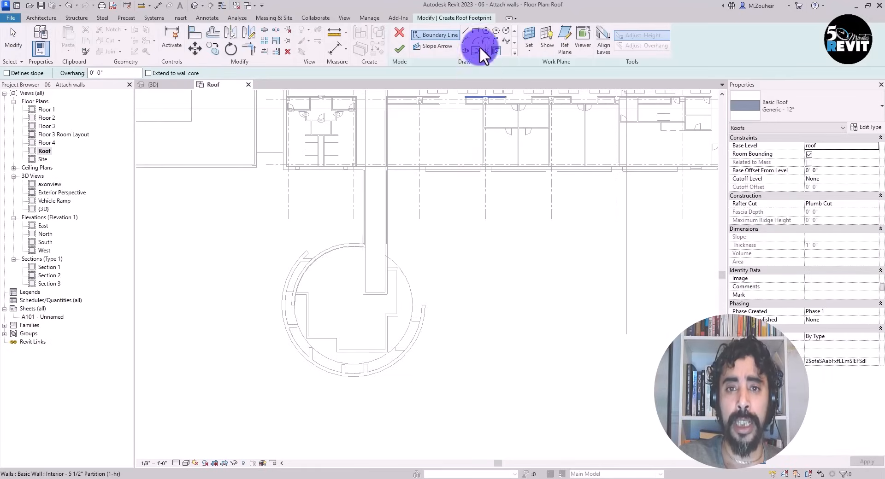
pyautogui.click(502, 30)
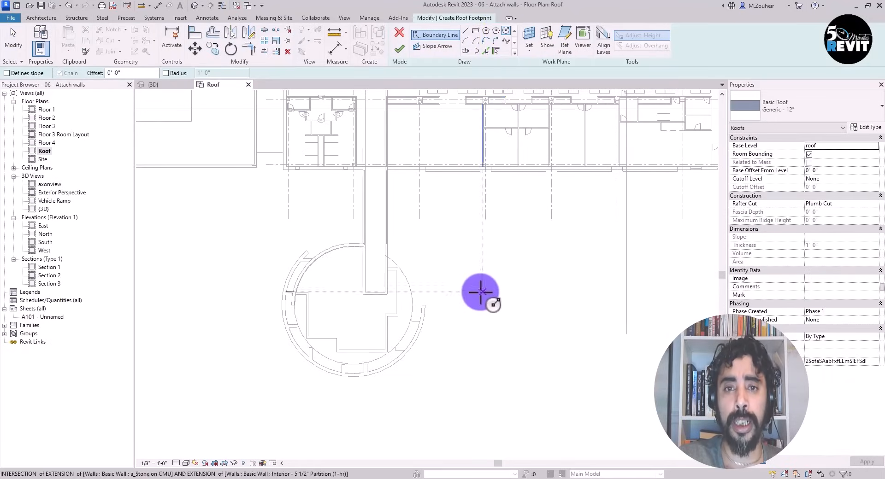
pyautogui.moveTo(480, 337); pyautogui.dragTo(502, 308, button='middle')
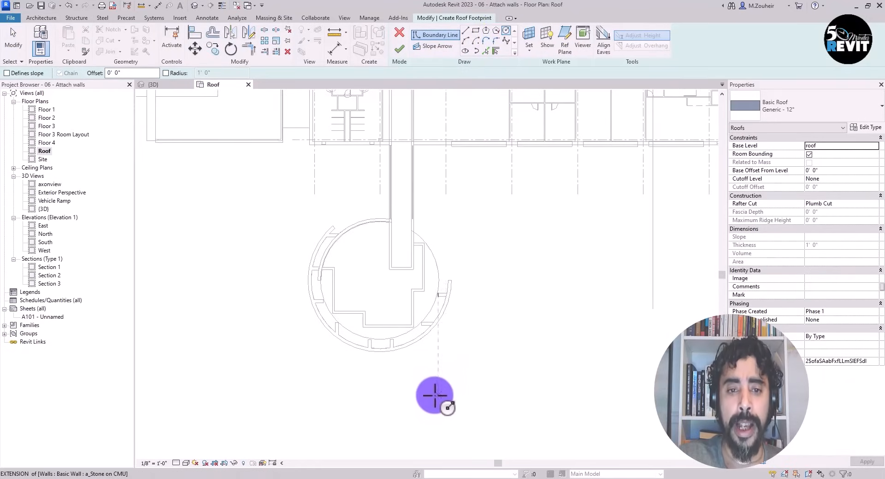
pyautogui.scroll(1, 435, 395)
pyautogui.scroll(1, 443, 389)
pyautogui.moveTo(443, 388); pyautogui.dragTo(494, 435, button='middle')
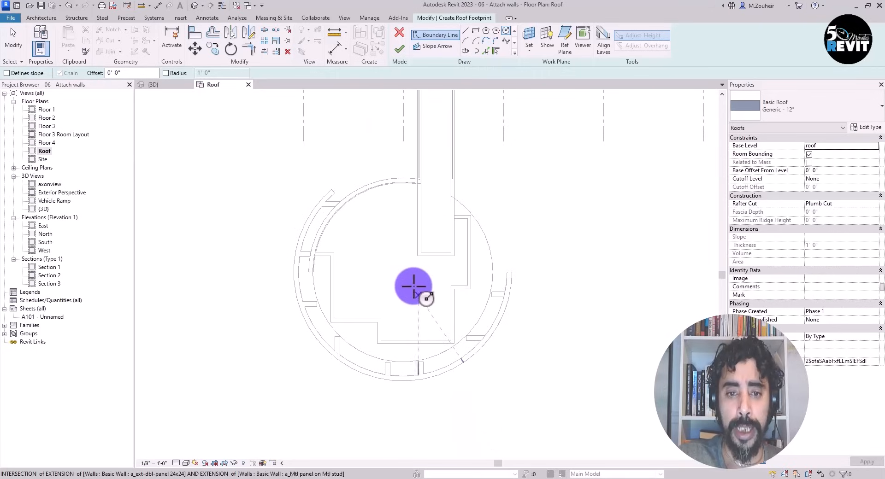
pyautogui.click(403, 272)
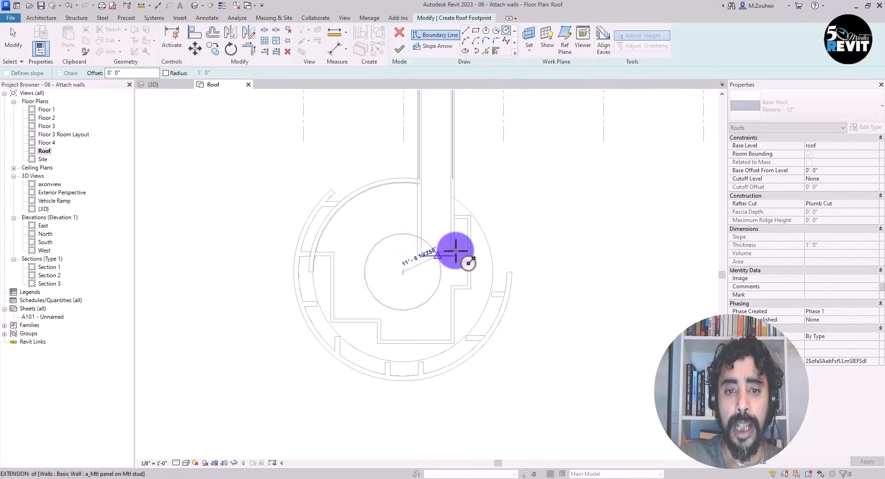
pyautogui.write('4')
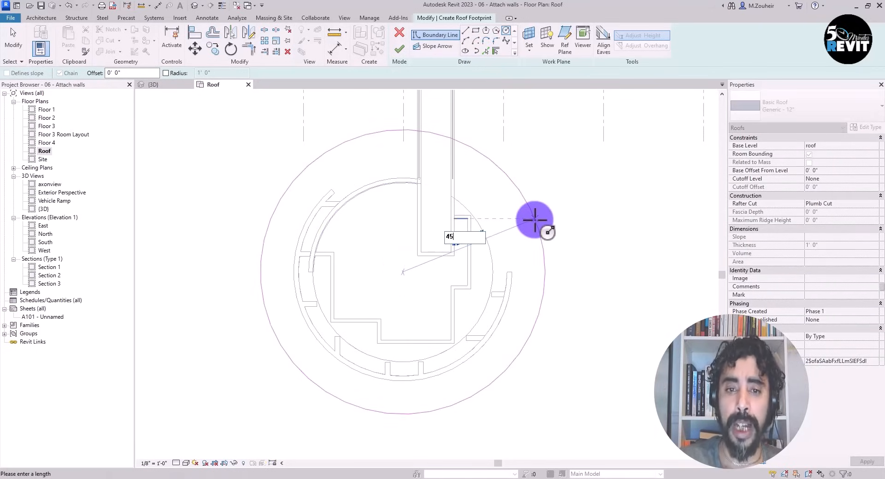
pyautogui.write('5')
pyautogui.press('Return')
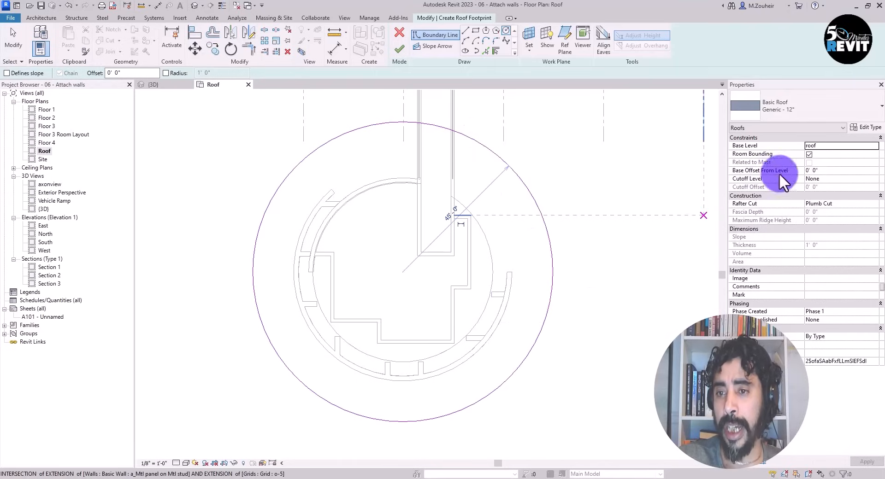
# Step: Set the roof's Base Offset From Level to 5' 0" and draw a 45° slope arrow from the circle's centre to its edge
pyautogui.click(827, 171)
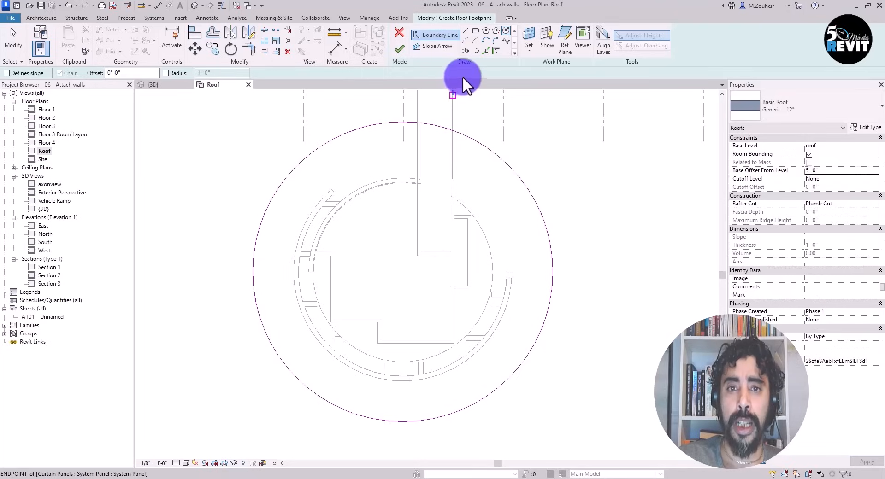
pyautogui.click(431, 46)
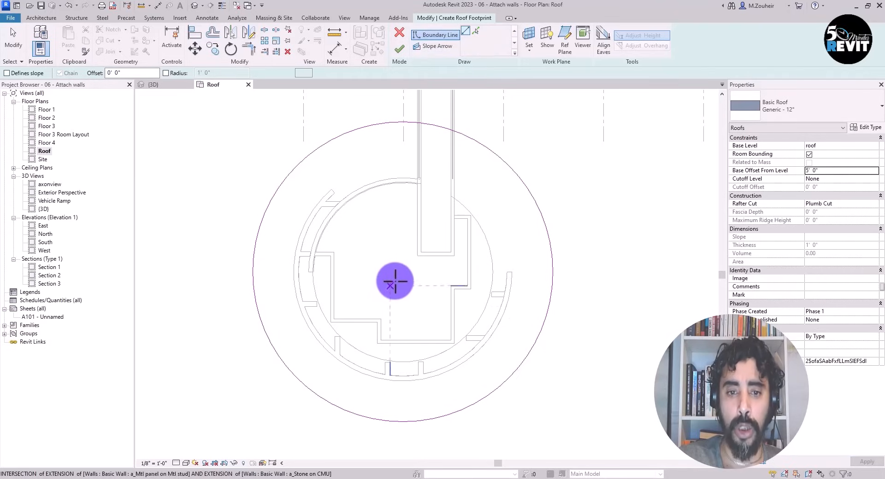
pyautogui.click(403, 275)
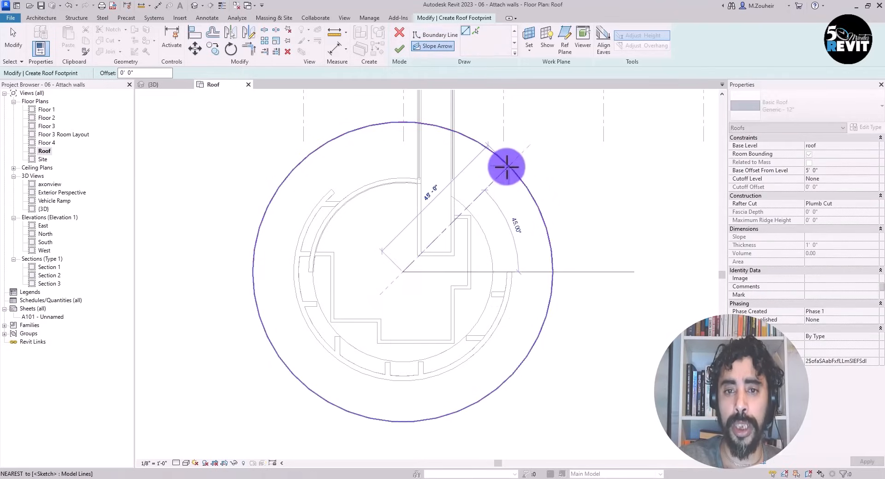
pyautogui.click(509, 167)
pyautogui.click(13, 36)
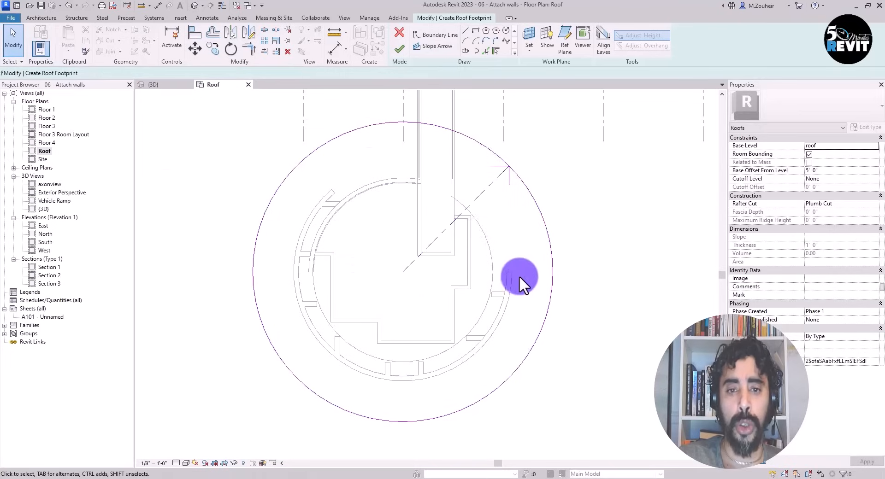
# Step: Extend the roof's slope arrow by moving its tail from the circle's centre to the opposite edge of the circle
pyautogui.click(474, 203)
pyautogui.moveTo(404, 271); pyautogui.dragTo(304, 384)
pyautogui.click(458, 220)
pyautogui.moveTo(625, 333); pyautogui.dragTo(610, 294, button='middle')
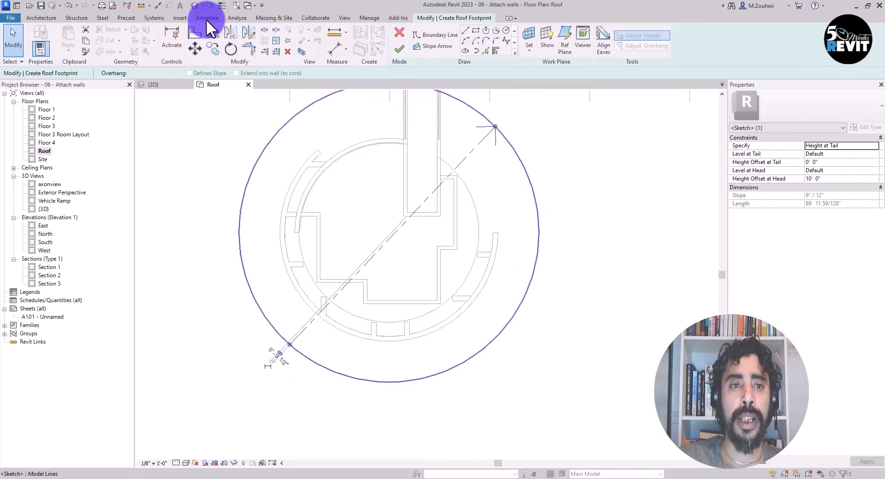
# Step: Open the default 3D view and finish the circular roof footprint over the round tower
pyautogui.click(194, 6)
pyautogui.press('Escape')
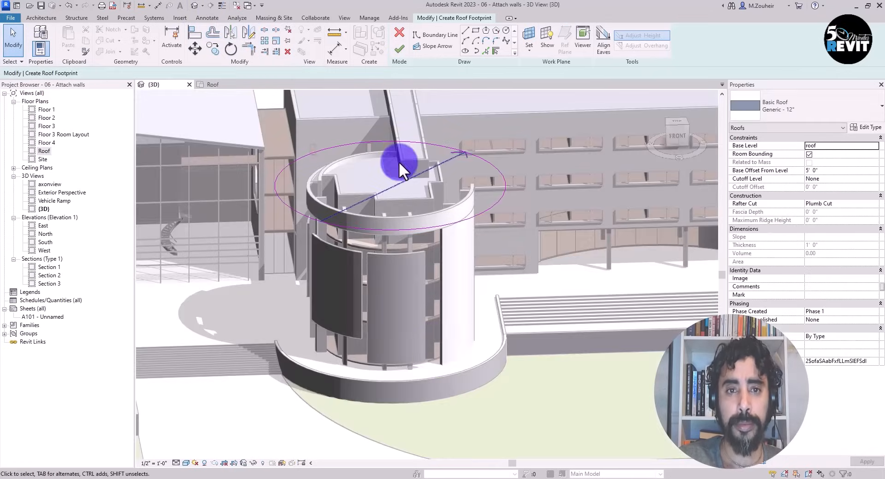
pyautogui.click(405, 56)
pyautogui.keyDown('shift'); pyautogui.moveTo(557, 380); pyautogui.dragTo(510, 420, button='middle'); pyautogui.keyUp('shift')
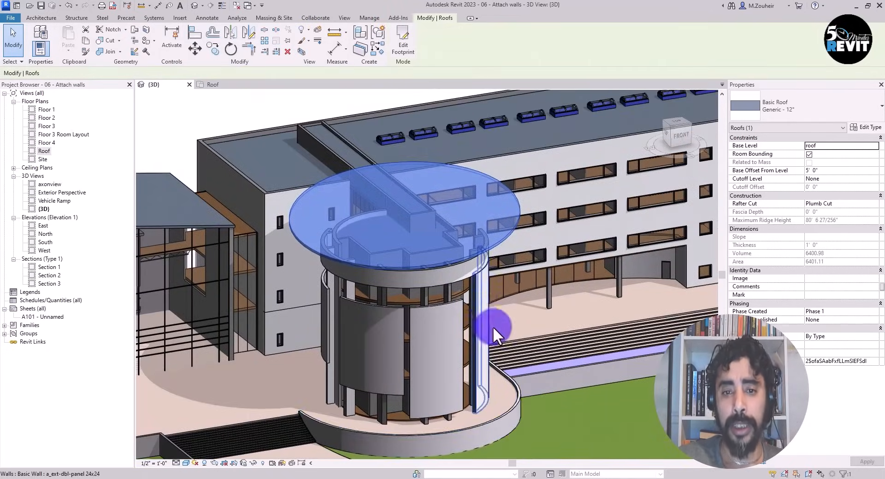
# Step: Attach the tops of the tower's curved upper band wall and its tall curved a_ext-dbl-panel 24x24 wall to the circular roof
pyautogui.scroll(4, 494, 327)
pyautogui.click(470, 255)
pyautogui.keyDown('shift'); pyautogui.moveTo(470, 255); pyautogui.dragTo(670, 345, button='middle'); pyautogui.keyUp('shift')
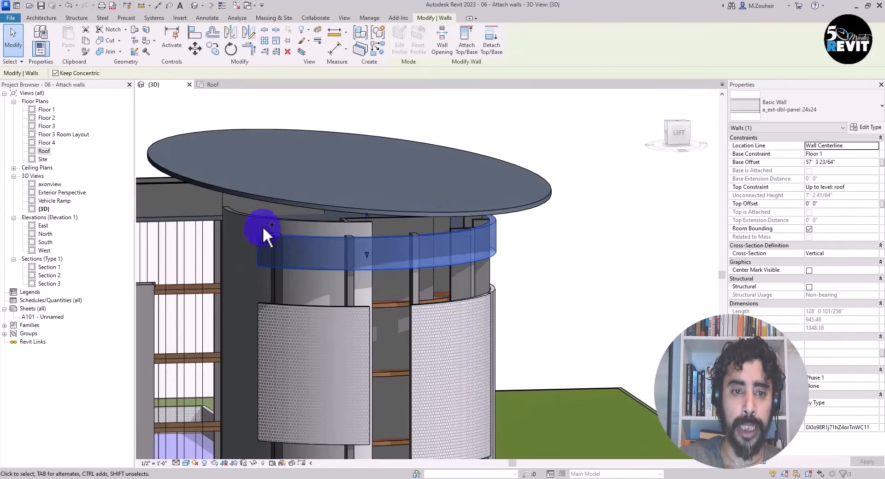
pyautogui.keyDown('ctrl'); pyautogui.click(262, 220); pyautogui.keyUp('ctrl')
pyautogui.keyDown('shift'); pyautogui.moveTo(572, 350); pyautogui.dragTo(510, 386, button='middle'); pyautogui.keyUp('shift')
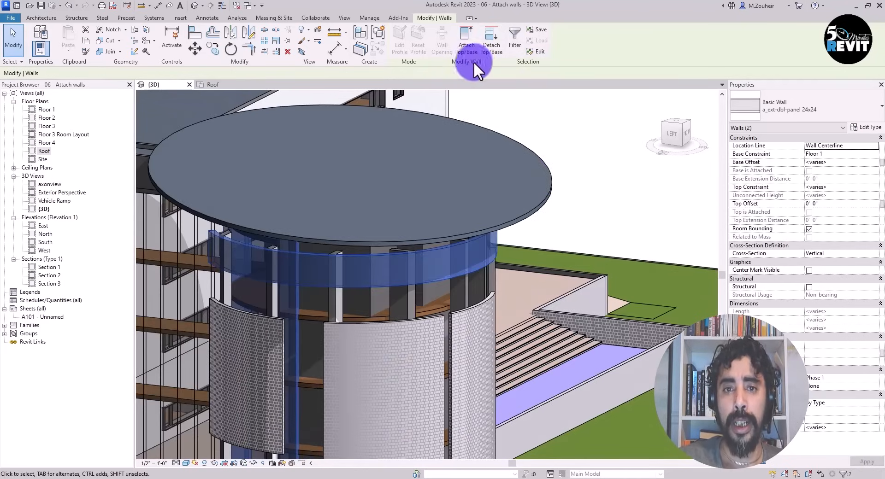
pyautogui.click(464, 41)
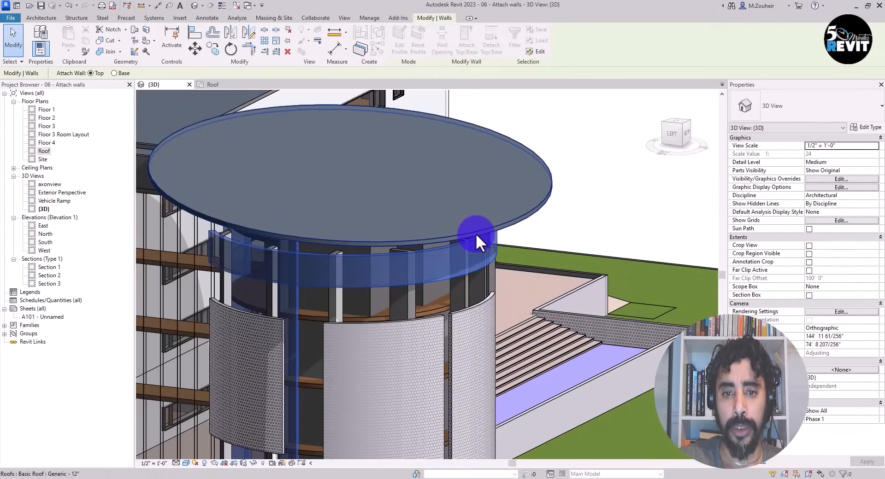
pyautogui.click(526, 363)
pyautogui.keyDown('shift'); pyautogui.moveTo(378, 356); pyautogui.dragTo(398, 332, button='middle'); pyautogui.keyUp('shift')
pyautogui.click(262, 127)
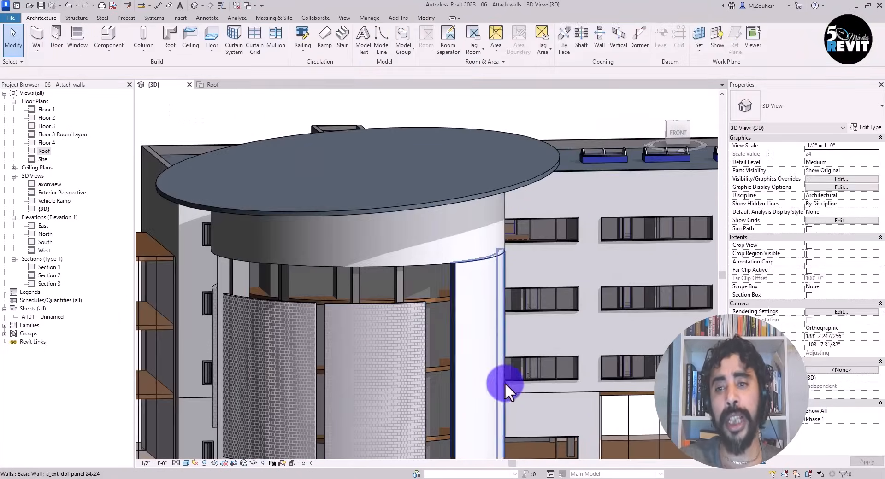
# Step: Set the circular roof's Base Offset From Level to 7' 0" and clear the selection
pyautogui.keyDown('shift'); pyautogui.moveTo(503, 381); pyautogui.dragTo(450, 373, button='middle'); pyautogui.keyUp('shift')
pyautogui.click(438, 167)
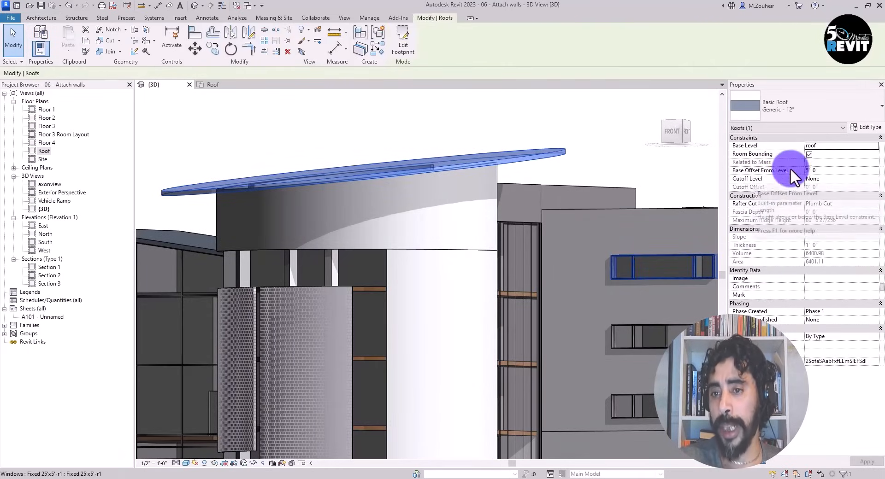
pyautogui.click(828, 170)
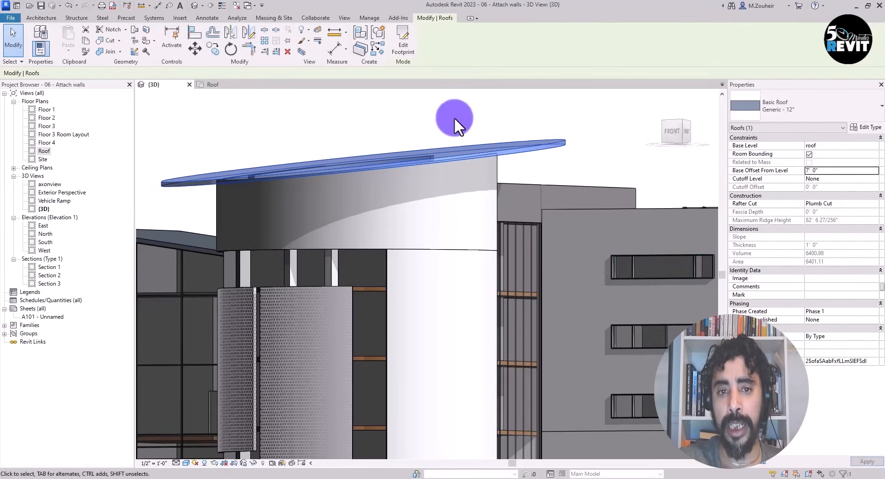
pyautogui.moveTo(461, 161)
pyautogui.keyDown('shift'); pyautogui.mouseDown(button='middle')
pyautogui.moveTo(466, 154)
pyautogui.moveTo(475, 194)
pyautogui.moveTo(530, 300)
pyautogui.moveTo(544, 261)
pyautogui.moveTo(406, 239)
pyautogui.moveTo(464, 284)
pyautogui.mouseUp(button='middle'); pyautogui.keyUp('shift')
pyautogui.scroll(-4, 463, 286)
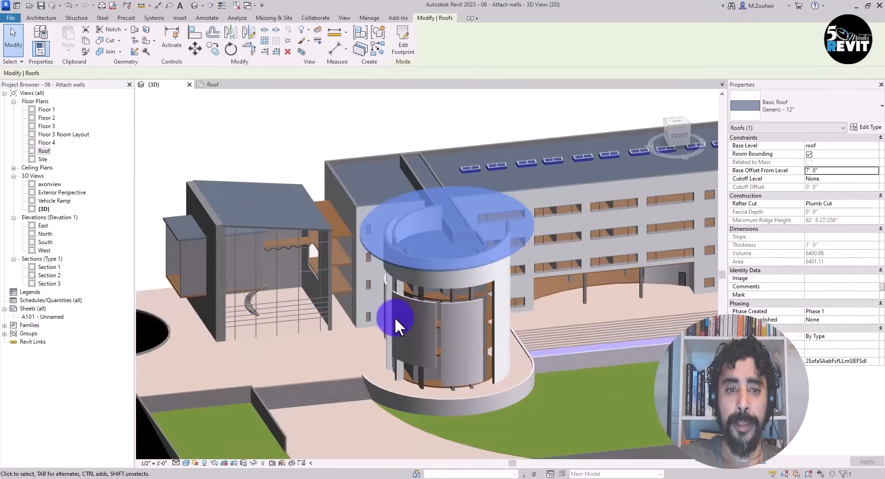
pyautogui.click(322, 194)
# Step: Open the profile sketch of the vehicle ramp's far straight side wall, a Generic - 12" wall, for editing
pyautogui.scroll(-2, 362, 300)
pyautogui.moveTo(362, 301); pyautogui.dragTo(373, 273, button='middle')
pyautogui.keyDown('shift'); pyautogui.moveTo(364, 360); pyautogui.dragTo(352, 396, button='middle'); pyautogui.keyUp('shift')
pyautogui.scroll(4, 304, 357)
pyautogui.scroll(3, 303, 352)
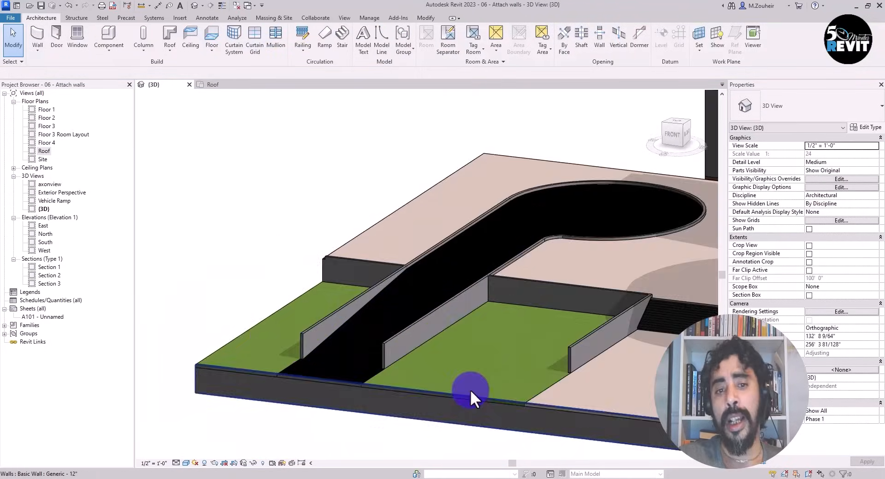
pyautogui.scroll(3, 460, 361)
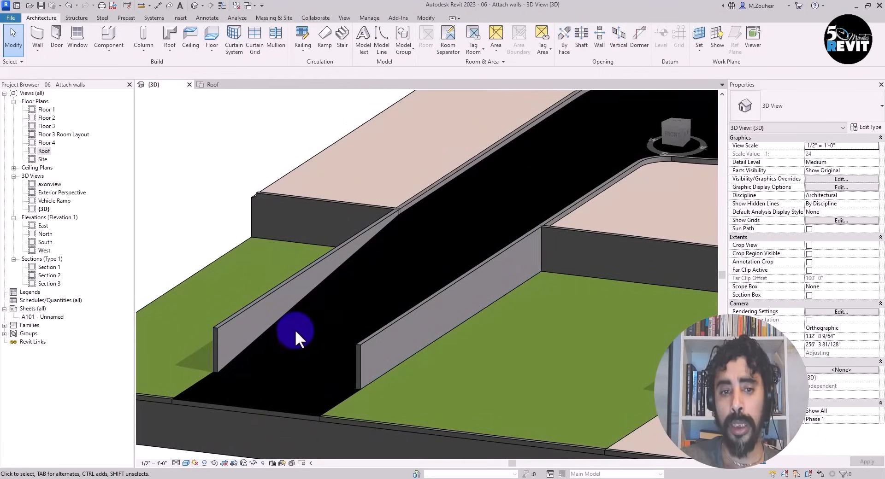
pyautogui.keyDown('shift'); pyautogui.moveTo(295, 330); pyautogui.dragTo(320, 305, button='middle'); pyautogui.keyUp('shift')
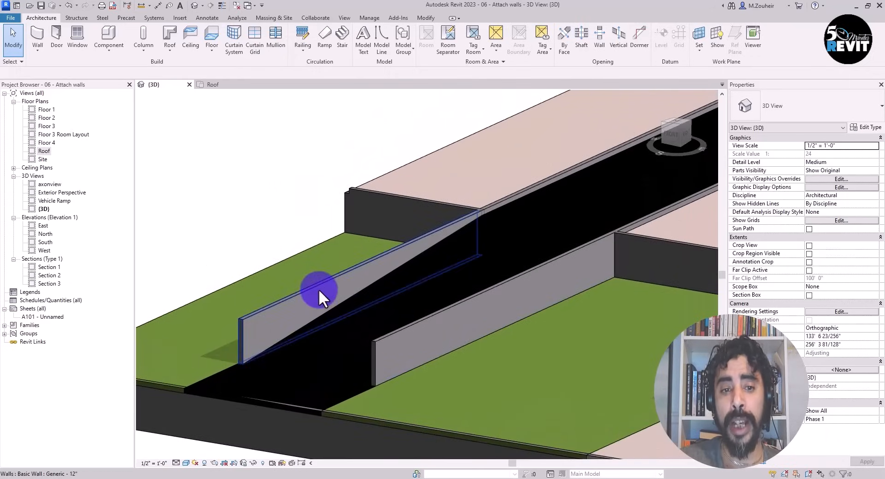
pyautogui.doubleClick(319, 291)
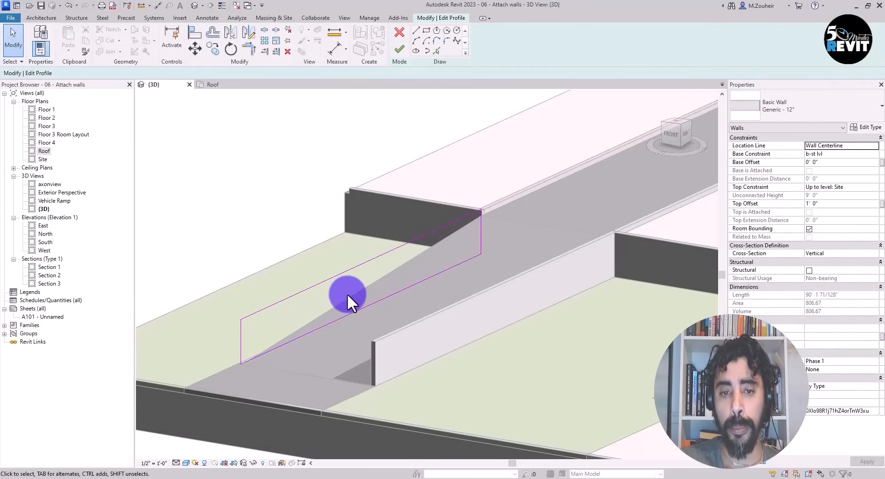
# Step: Add a sloped line to the wall profile by picking the ramp floor's edge with a 1' 0" offset
pyautogui.moveTo(397, 266); pyautogui.dragTo(421, 244, button='middle')
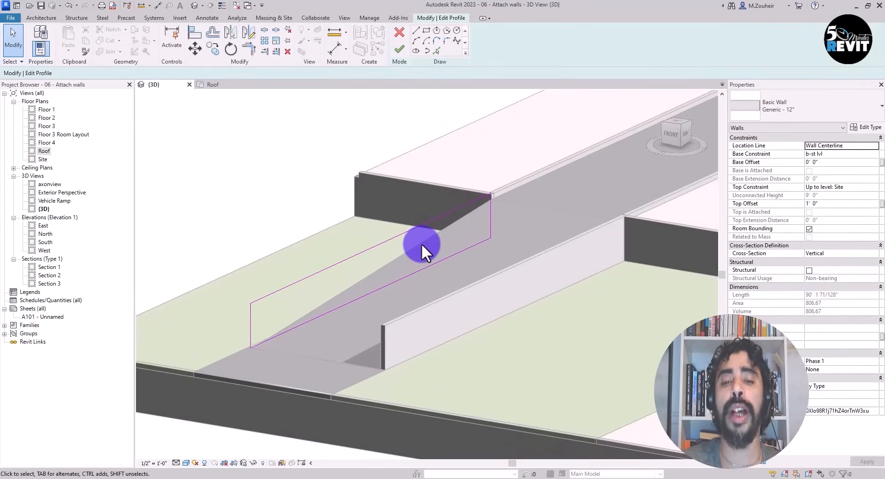
pyautogui.scroll(2, 421, 245)
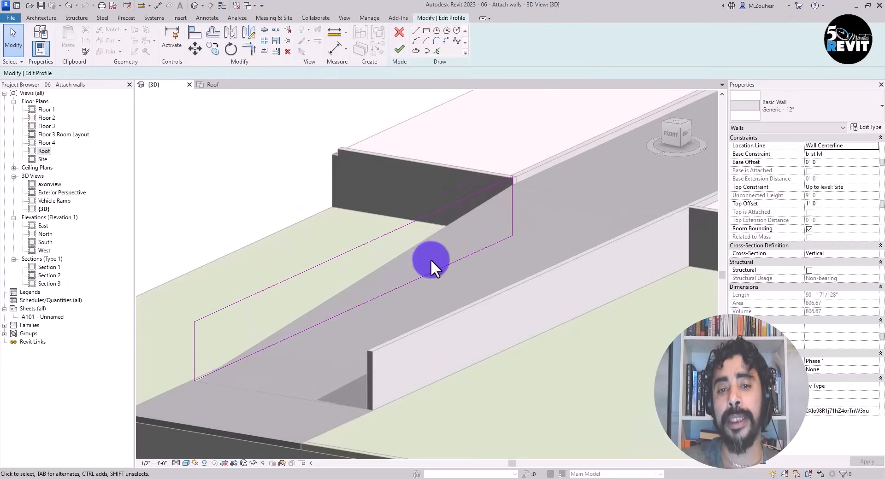
pyautogui.moveTo(452, 245); pyautogui.dragTo(420, 245, button='middle')
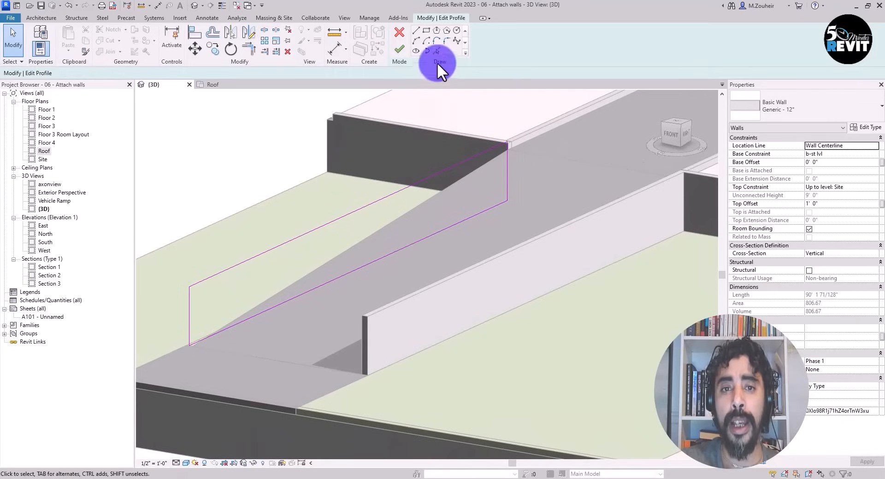
pyautogui.click(437, 52)
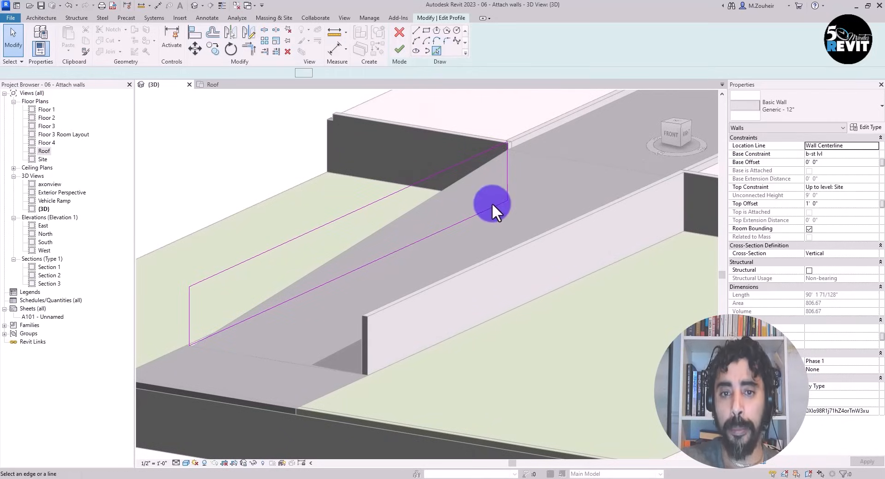
pyautogui.click(40, 73)
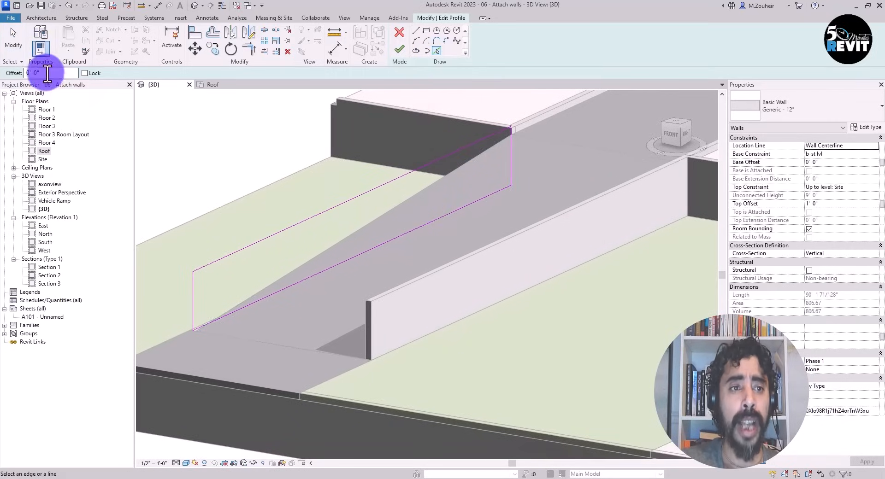
pyautogui.write('1')
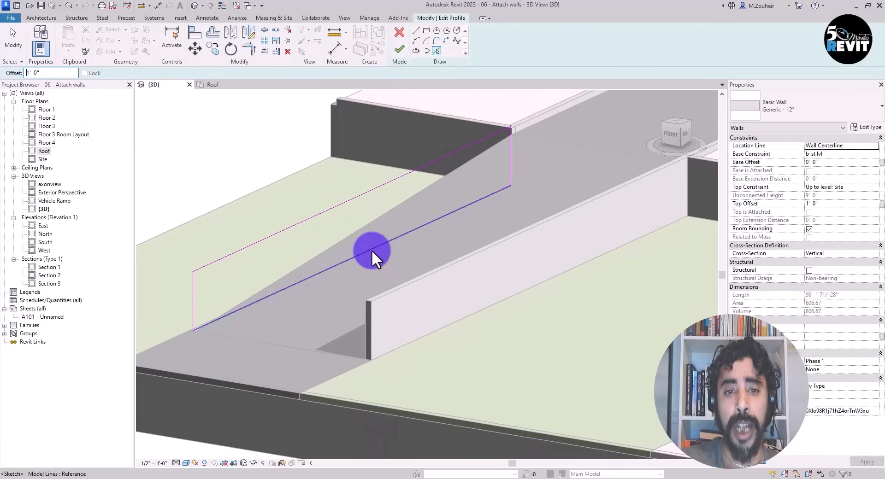
pyautogui.moveTo(389, 268); pyautogui.dragTo(399, 306, button='middle')
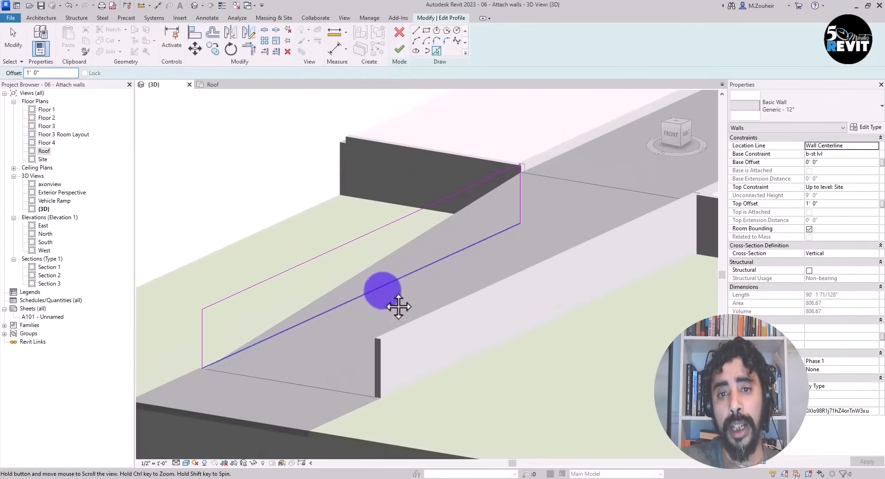
pyautogui.click(380, 256)
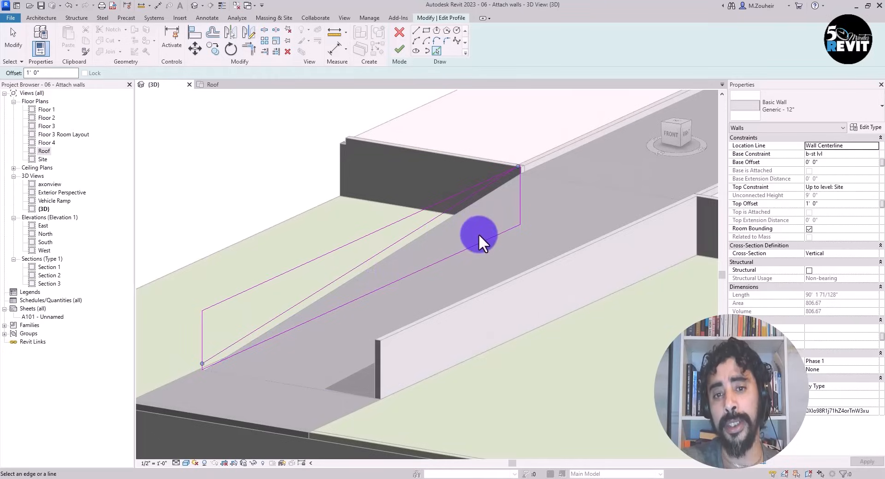
# Step: Trim the profile's end lines to the offset sloped line at both ends of the wall and finish the profile edit
pyautogui.scroll(5, 460, 245)
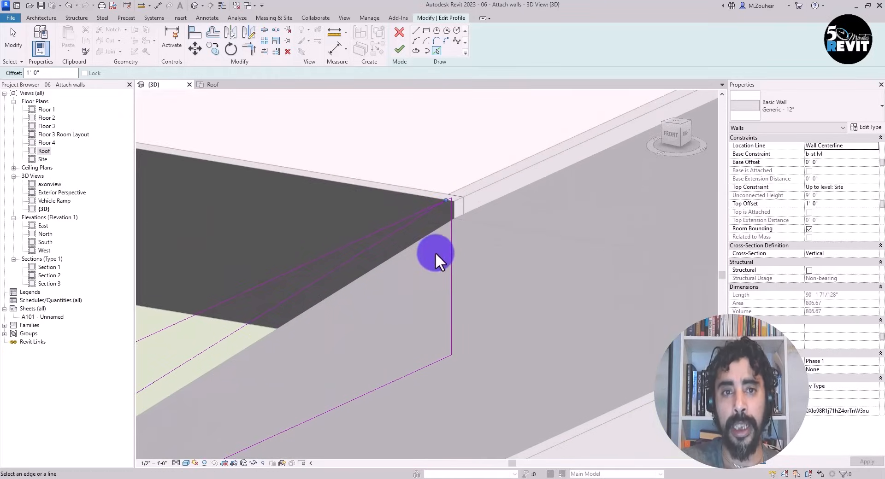
pyautogui.click(250, 48)
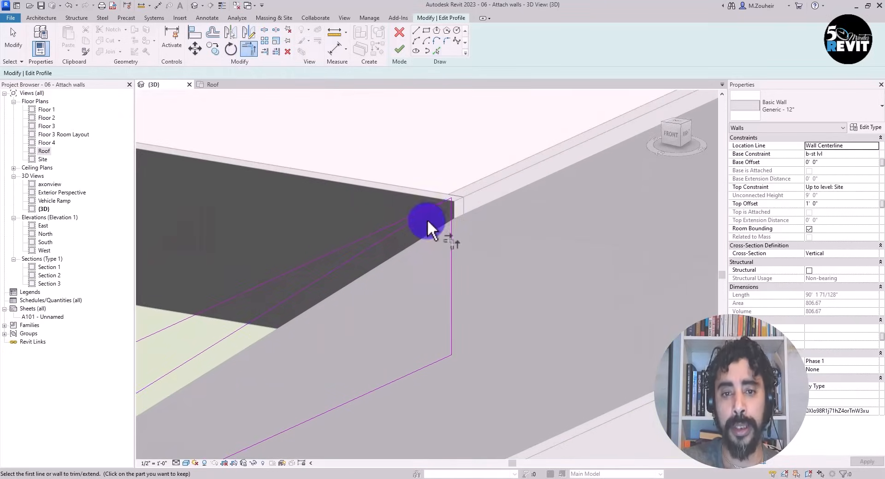
pyautogui.scroll(2, 461, 187)
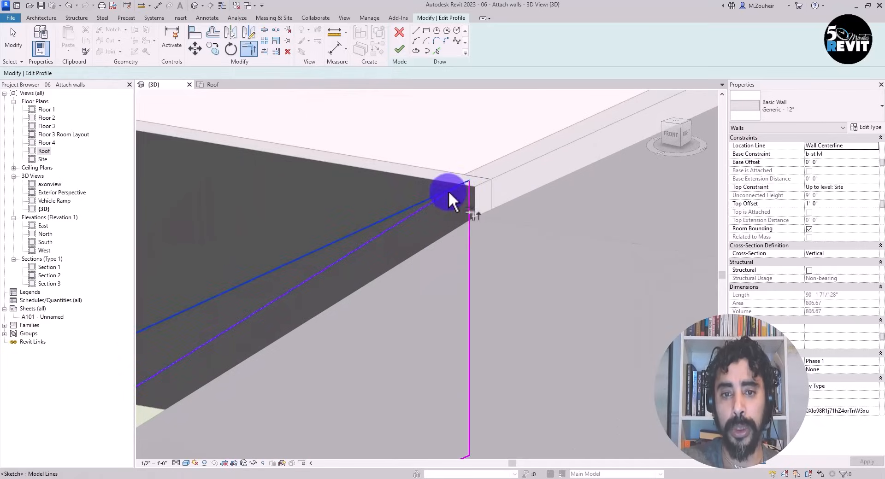
pyautogui.scroll(-4, 398, 293)
pyautogui.moveTo(392, 298); pyautogui.dragTo(470, 188, button='middle')
pyautogui.moveTo(347, 287)
pyautogui.mouseDown(button='middle')
pyautogui.moveTo(449, 198)
pyautogui.moveTo(485, 204)
pyautogui.mouseUp(button='middle')
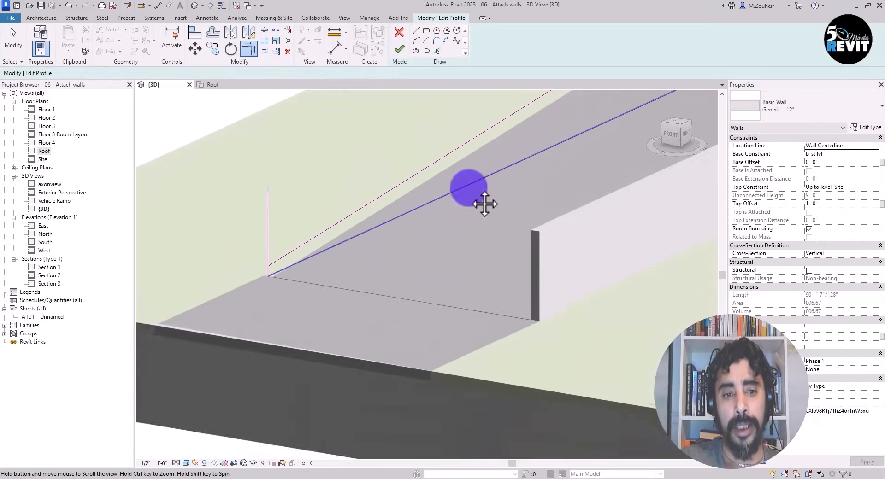
pyautogui.scroll(3, 266, 272)
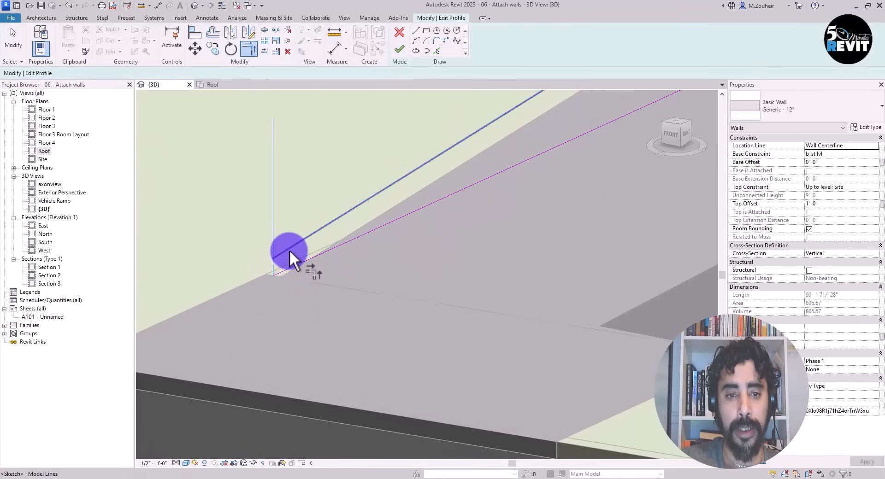
pyautogui.scroll(-5, 295, 268)
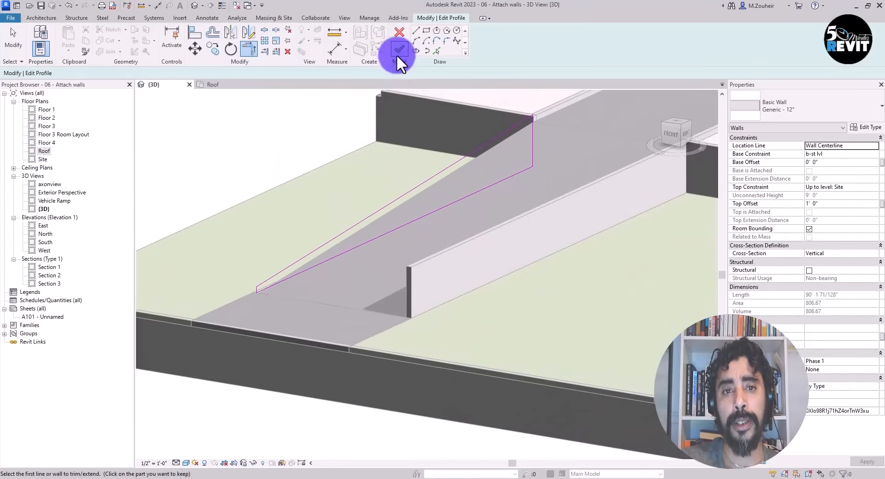
pyautogui.click(397, 53)
pyautogui.click(220, 128)
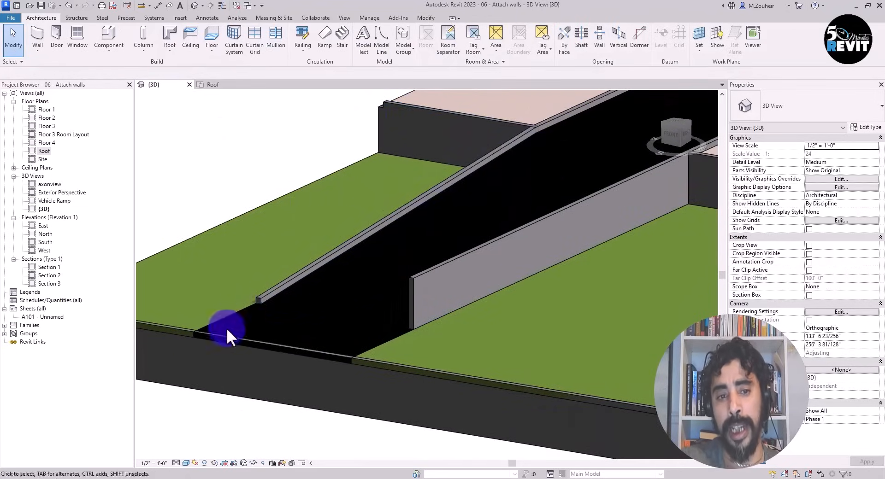
# Step: Open the profile sketch of the vehicle ramp's near straight side wall, a Generic - 12" wall, for editing
pyautogui.moveTo(357, 287); pyautogui.dragTo(305, 346, button='middle')
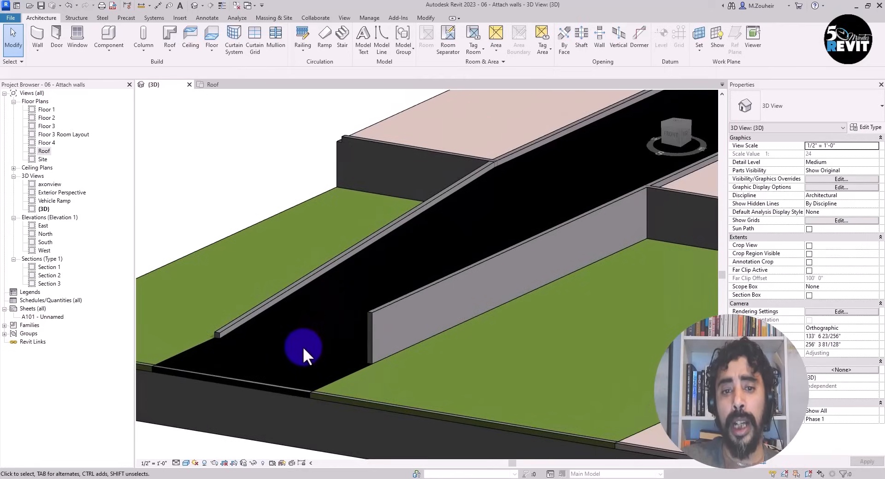
pyautogui.moveTo(486, 333); pyautogui.dragTo(481, 311, button='middle')
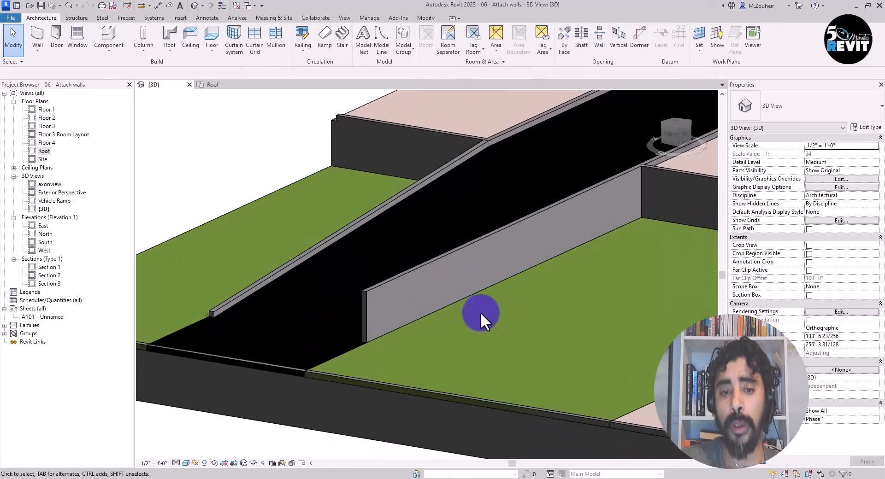
pyautogui.click(464, 248)
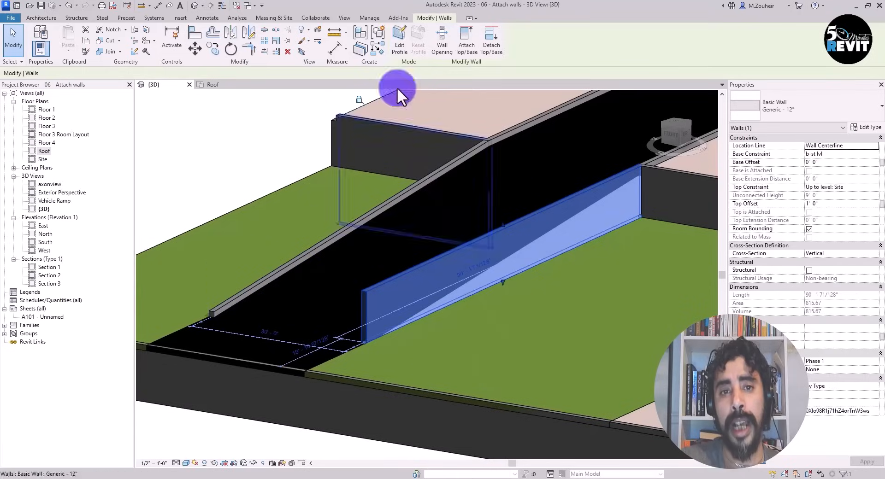
pyautogui.click(398, 36)
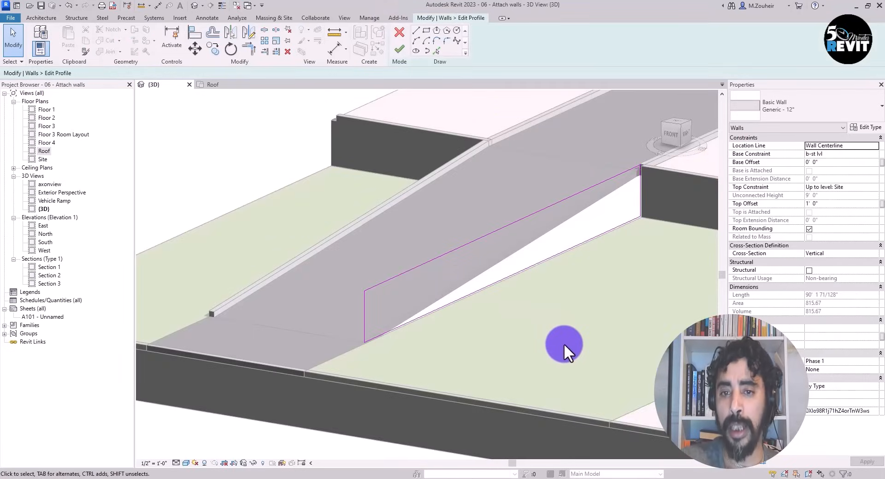
pyautogui.moveTo(575, 348); pyautogui.dragTo(563, 375, button='middle')
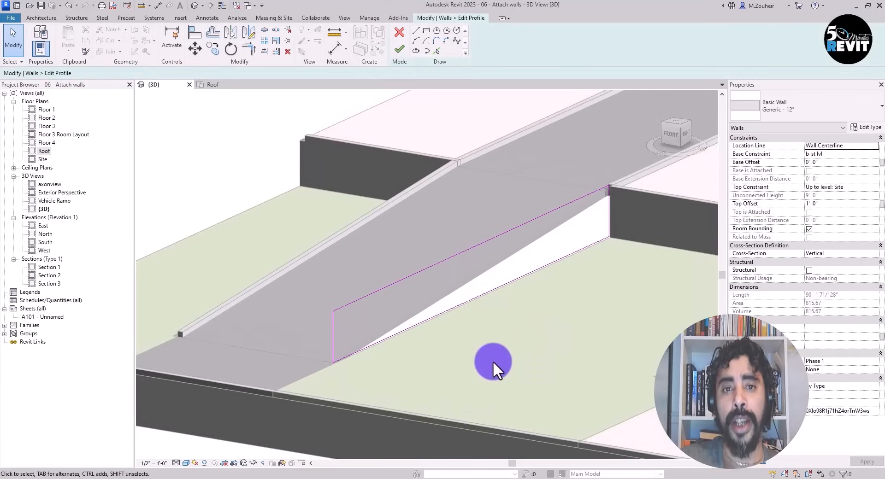
# Step: Add a sloped line to the near wall's profile by picking the far side wall's sloped top edge with a 0' 0" offset
pyautogui.click(435, 49)
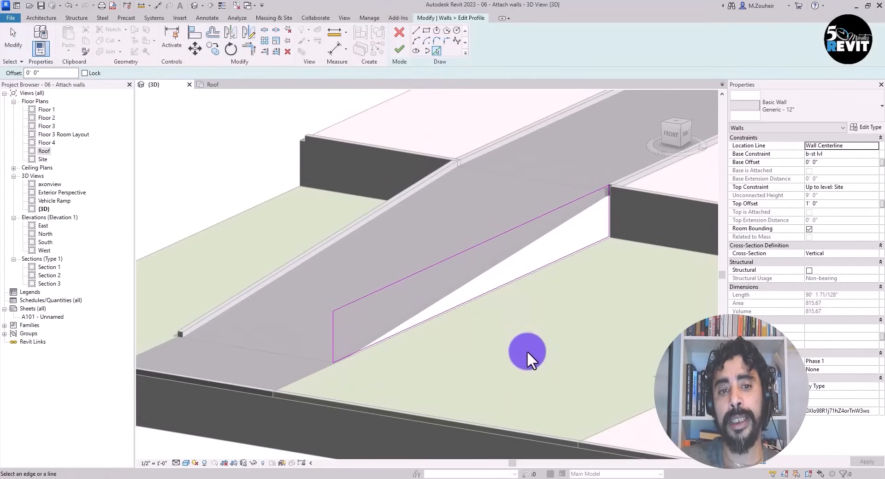
pyautogui.moveTo(527, 350); pyautogui.dragTo(558, 358, button='middle')
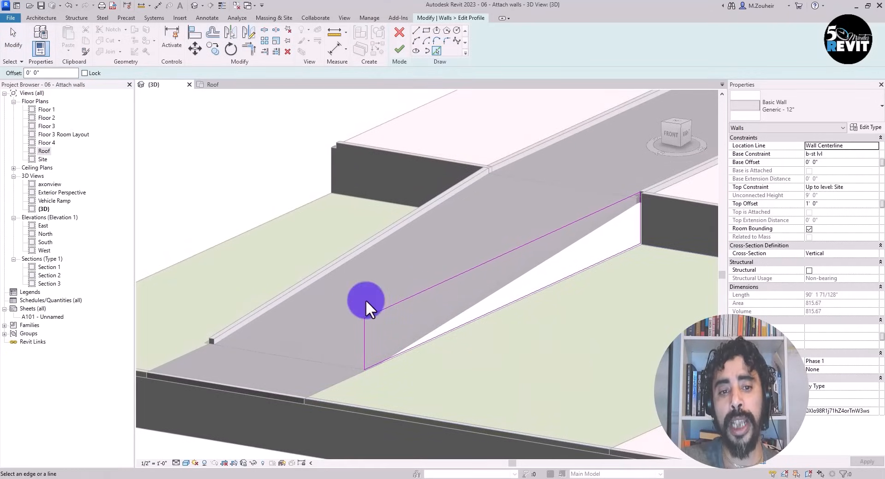
pyautogui.click(322, 273)
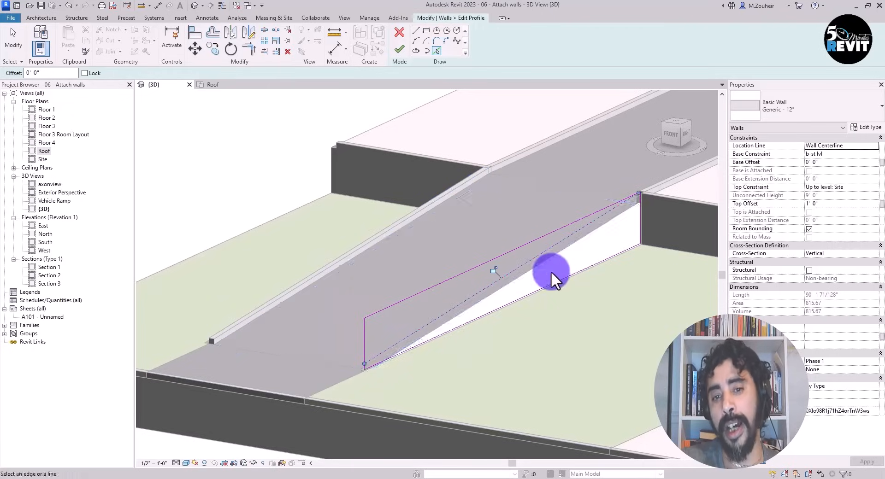
pyautogui.moveTo(600, 233)
pyautogui.mouseDown(button='middle')
pyautogui.moveTo(533, 283)
pyautogui.moveTo(518, 280)
pyautogui.mouseUp(button='middle')
pyautogui.scroll(2, 524, 285)
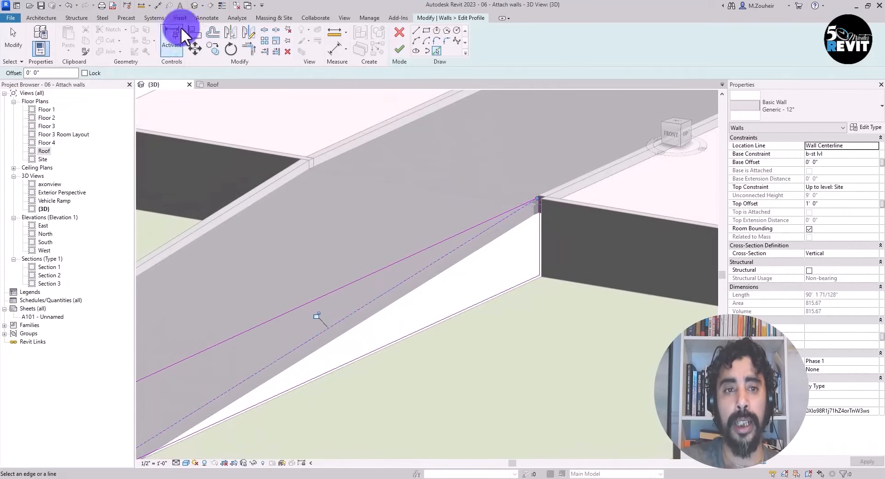
# Step: Trim the new sloped line to the profile's vertical end line at the upper end of the ramp wall
pyautogui.click(247, 47)
pyautogui.scroll(3, 539, 210)
pyautogui.scroll(2, 504, 249)
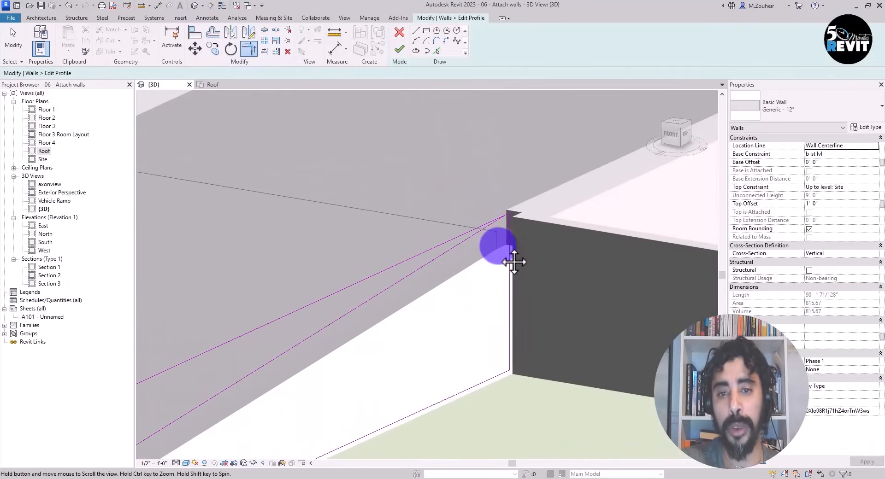
pyautogui.click(513, 196)
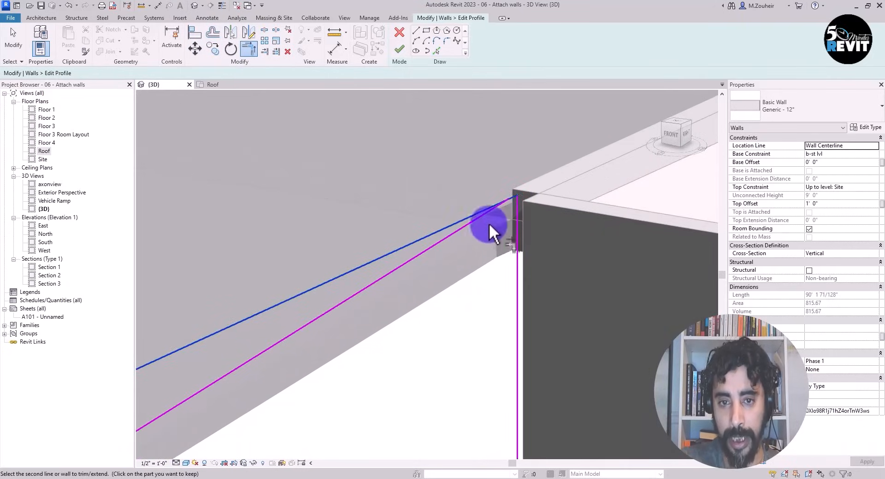
pyautogui.click(478, 221)
pyautogui.scroll(-4, 452, 292)
pyautogui.moveTo(411, 301); pyautogui.dragTo(484, 201, button='middle')
# Step: Trim the vertical end line to the sloped line at the ramp wall's lower end and finish the profile edit
pyautogui.moveTo(361, 307); pyautogui.dragTo(418, 233, button='middle')
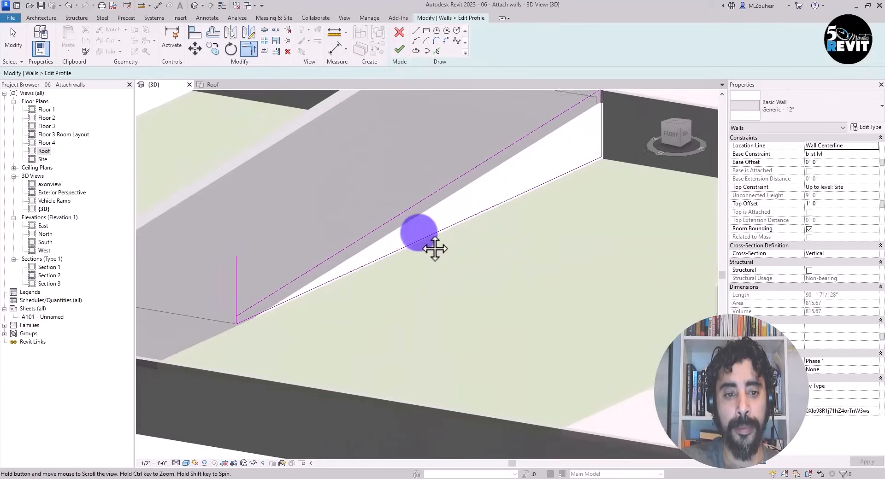
pyautogui.scroll(2, 238, 321)
pyautogui.scroll(1, 265, 303)
pyautogui.click(241, 314)
pyautogui.click(254, 303)
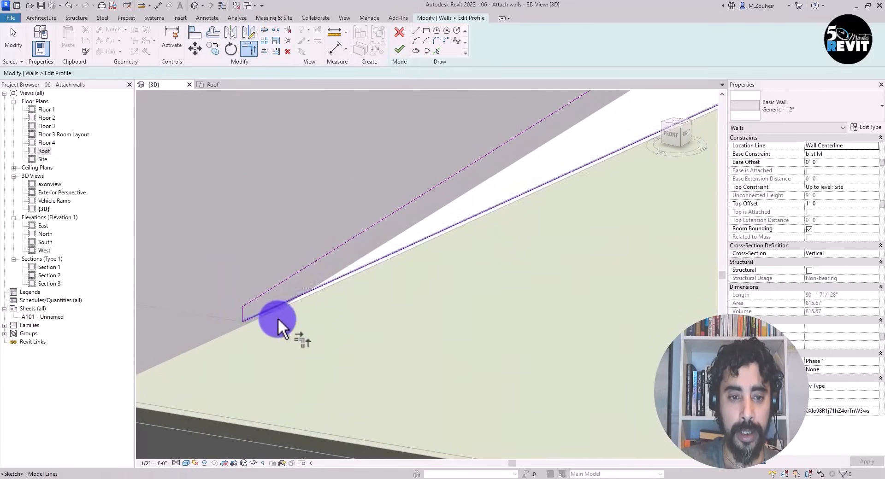
pyautogui.scroll(-3, 316, 328)
pyautogui.scroll(-3, 316, 328)
pyautogui.click(399, 49)
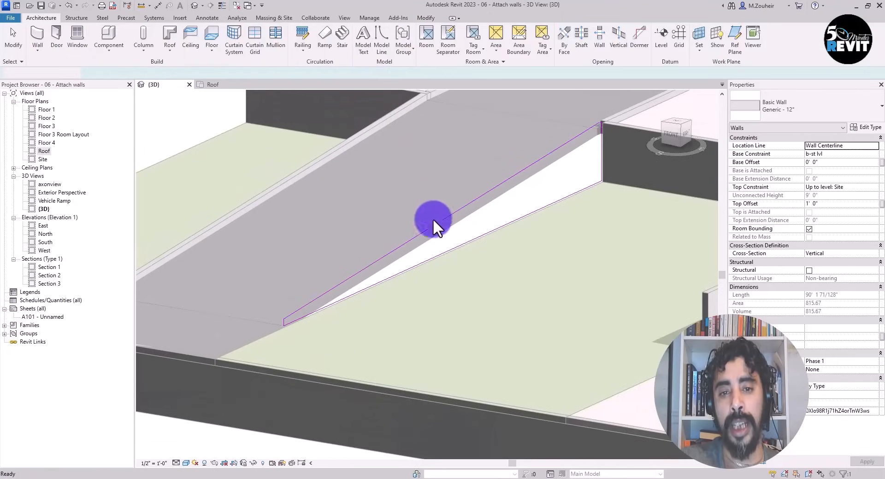
pyautogui.scroll(-2, 474, 305)
pyautogui.click(248, 134)
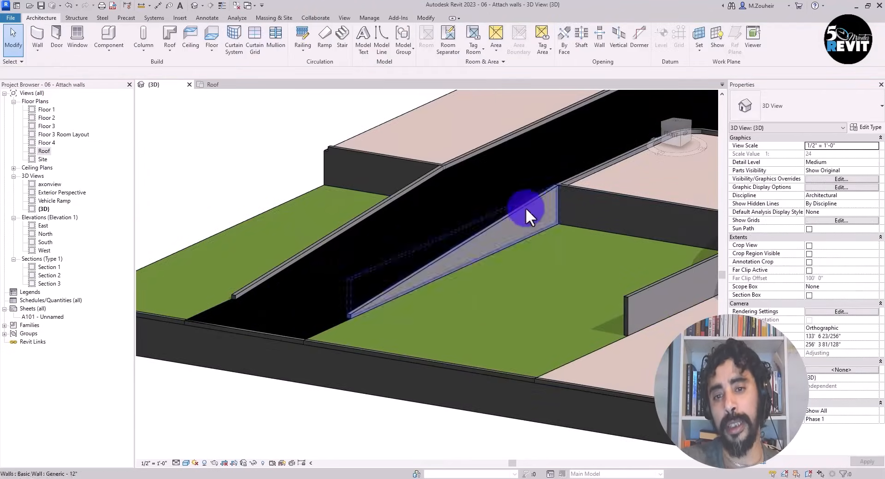
pyautogui.moveTo(471, 300); pyautogui.dragTo(396, 276, button='middle')
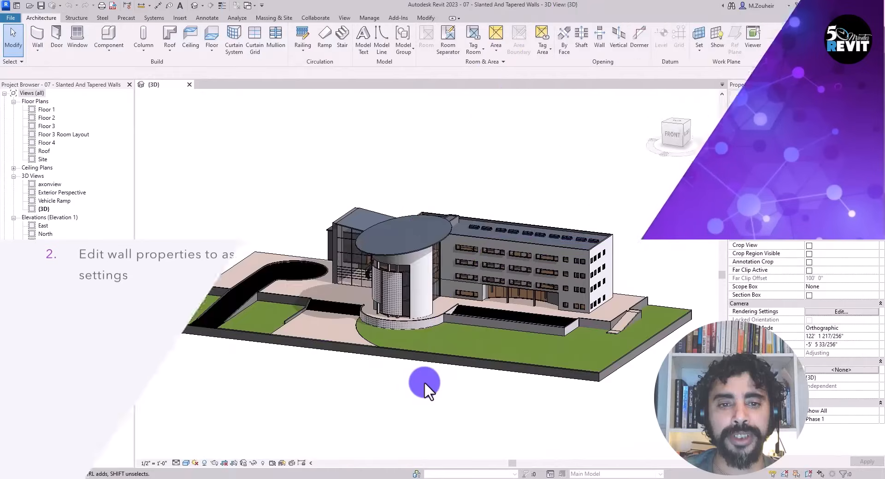
pyautogui.moveTo(425, 381); pyautogui.dragTo(401, 395, button='middle')
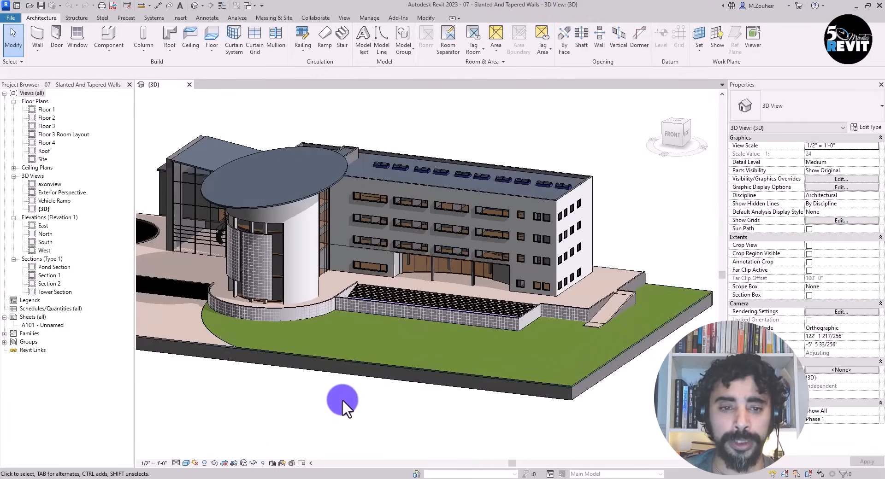
pyautogui.moveTo(342, 399); pyautogui.dragTo(389, 416, button='middle')
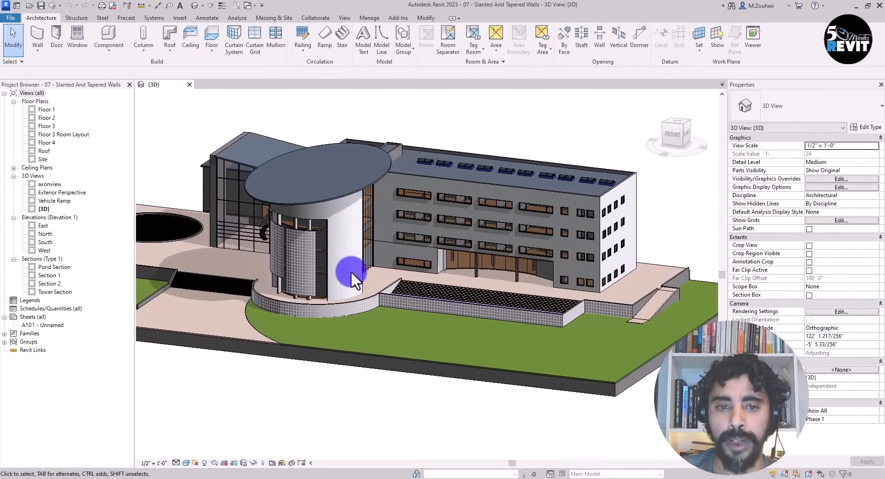
pyautogui.scroll(2, 335, 266)
pyautogui.moveTo(342, 269); pyautogui.dragTo(409, 334, button='middle')
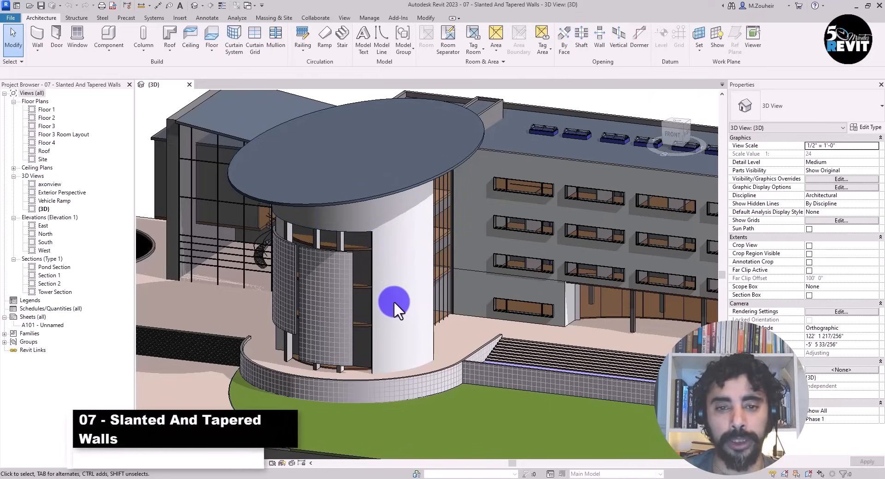
# Step: Select the round tower's two a_ext-dbl-panel 24x24 walls together with its three curved granite panel walls
pyautogui.scroll(-3, 394, 300)
pyautogui.keyDown('shift'); pyautogui.moveTo(394, 301); pyautogui.dragTo(401, 265, button='middle'); pyautogui.keyUp('shift')
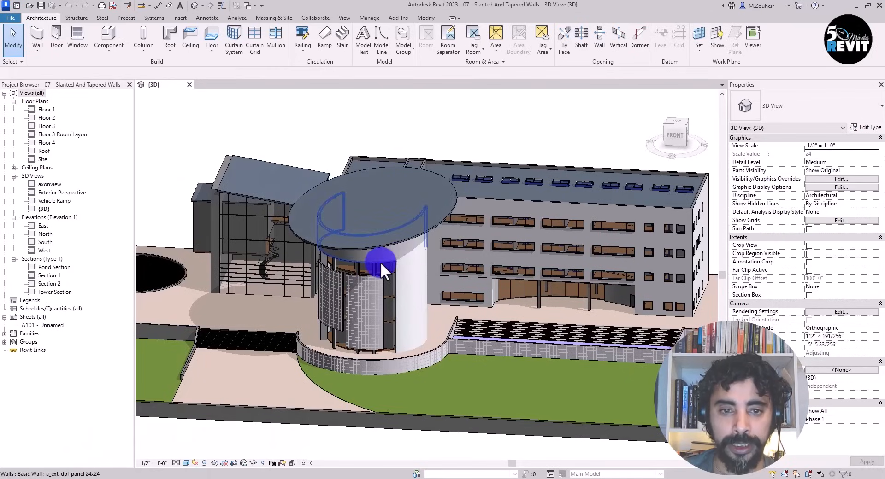
pyautogui.click(381, 263)
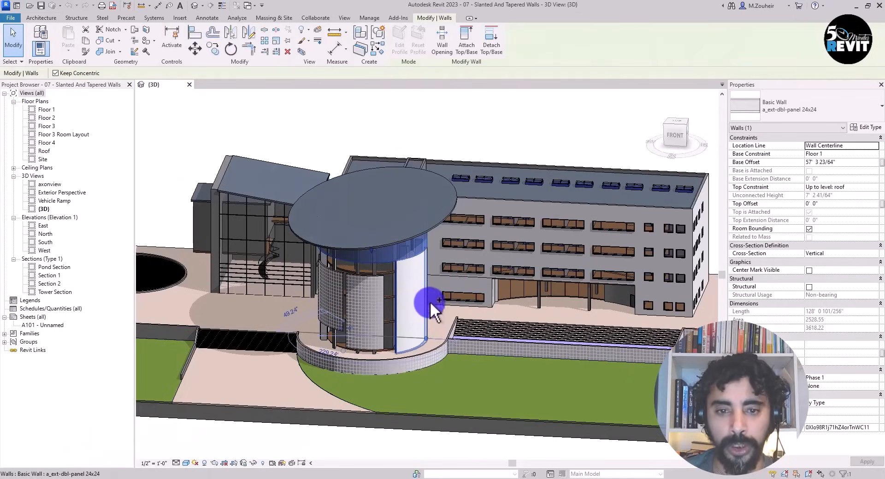
pyautogui.keyDown('ctrl'); pyautogui.click(411, 336); pyautogui.keyUp('ctrl')
pyautogui.scroll(5, 410, 338)
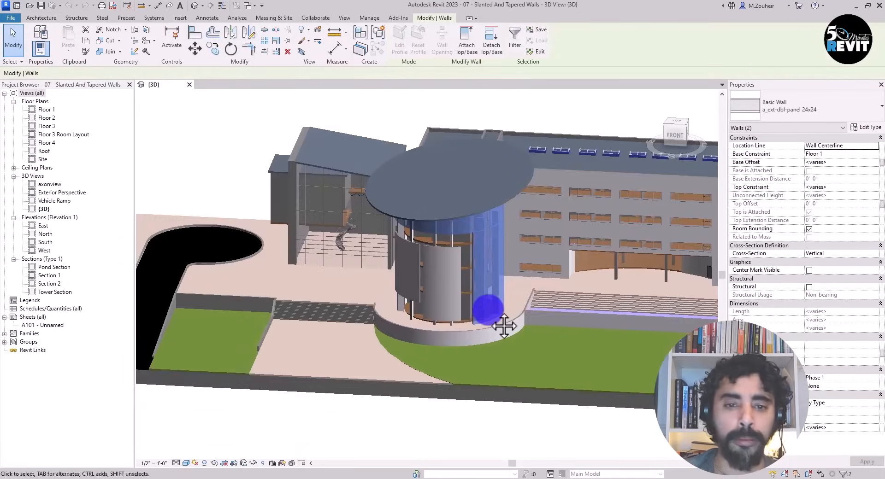
pyautogui.keyDown('shift'); pyautogui.moveTo(454, 310); pyautogui.dragTo(542, 339, button='middle'); pyautogui.keyUp('shift')
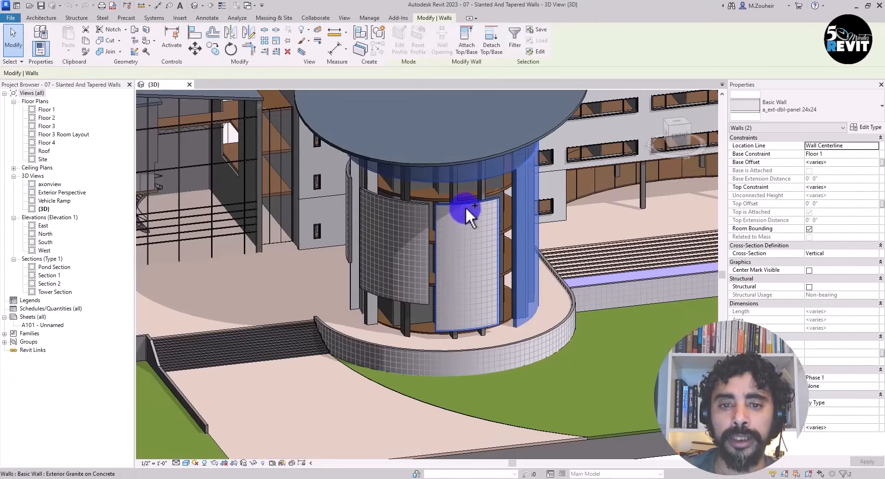
pyautogui.keyDown('ctrl'); pyautogui.click(441, 218); pyautogui.keyUp('ctrl')
pyautogui.keyDown('ctrl'); pyautogui.click(417, 216); pyautogui.keyUp('ctrl')
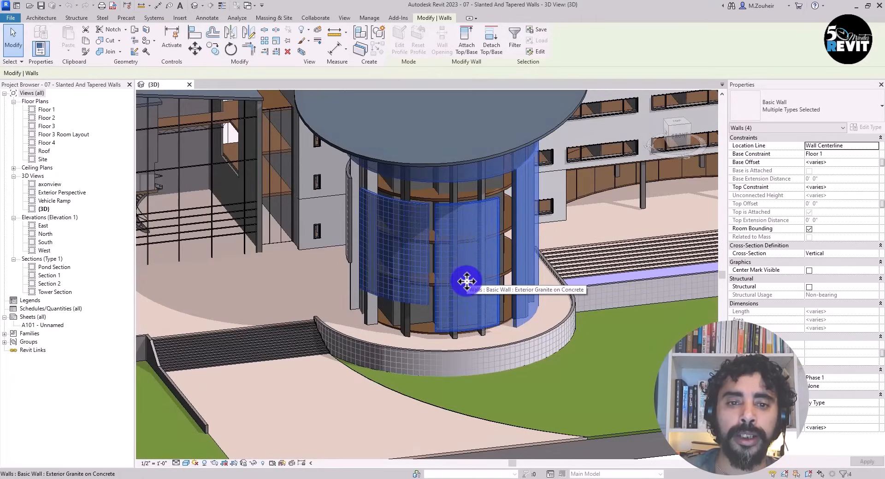
pyautogui.keyDown('shift'); pyautogui.moveTo(466, 279); pyautogui.dragTo(514, 283, button='middle'); pyautogui.keyUp('shift')
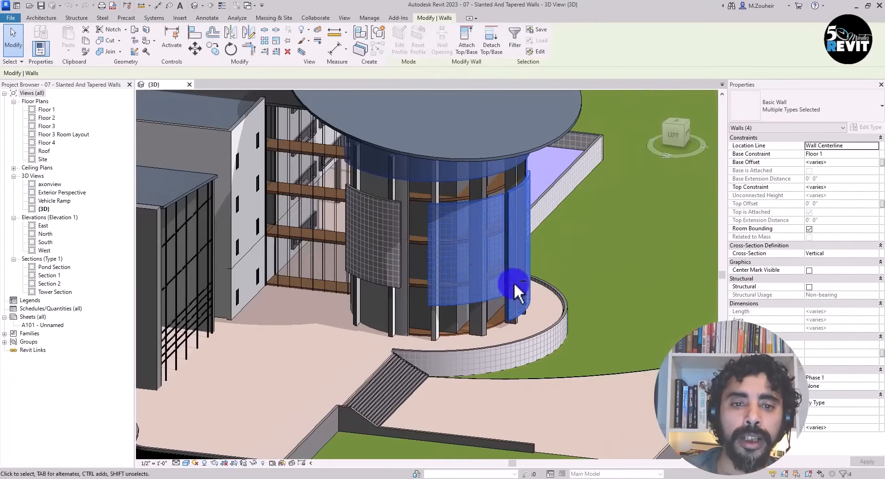
pyautogui.keyDown('ctrl'); pyautogui.click(389, 239); pyautogui.keyUp('ctrl')
pyautogui.keyDown('shift'); pyautogui.moveTo(474, 305); pyautogui.dragTo(405, 286, button='middle'); pyautogui.keyUp('shift')
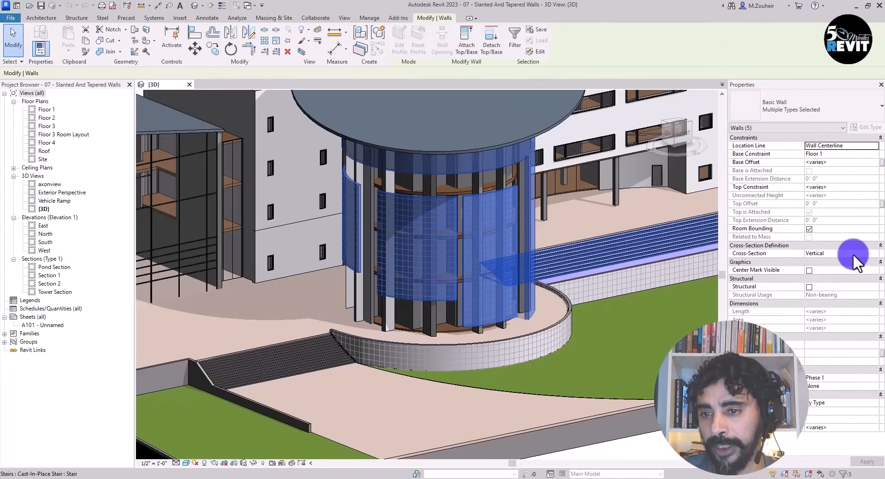
# Step: Set the five selected tower walls' Cross-Section to Slanted with an Angle From Vertical of 9° and apply it
pyautogui.click(873, 256)
pyautogui.click(874, 254)
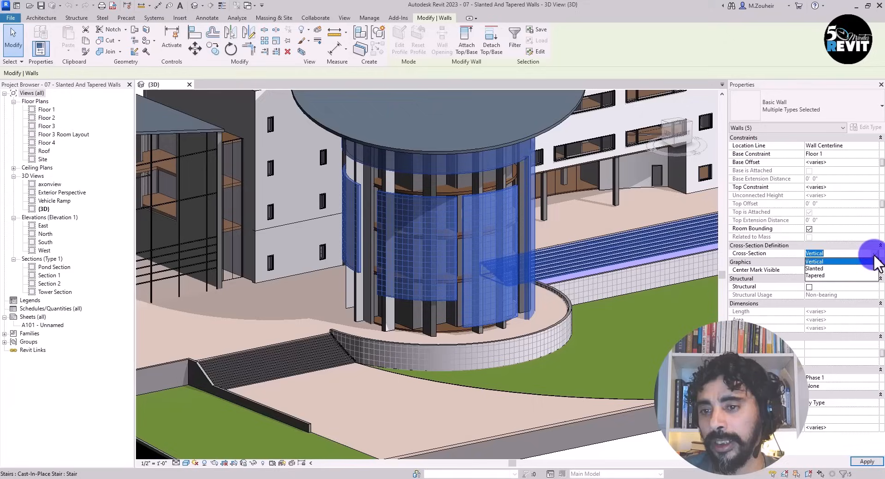
pyautogui.click(814, 269)
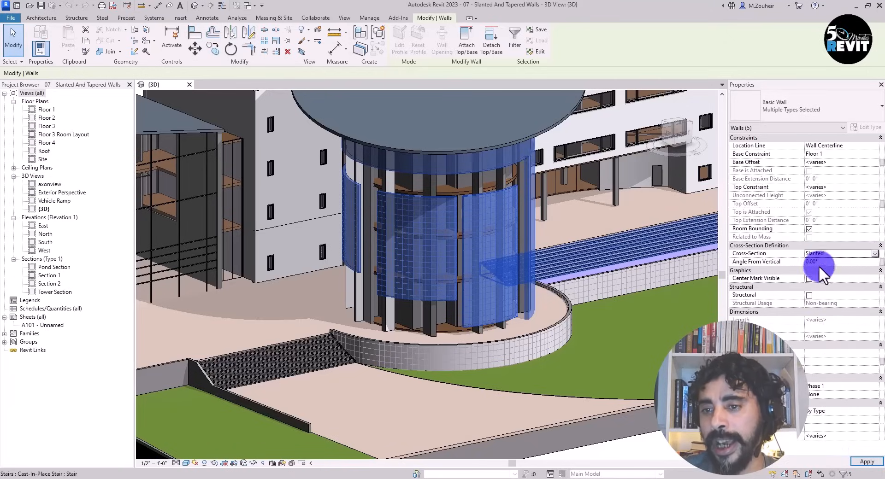
pyautogui.click(820, 262)
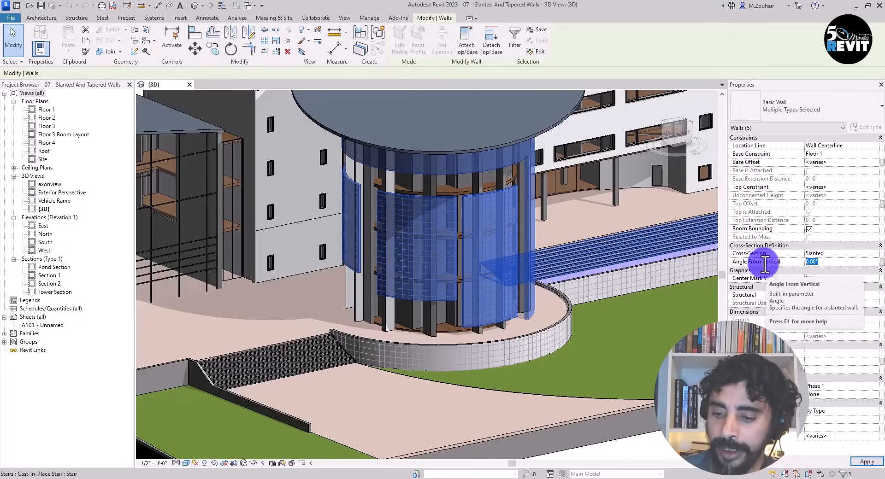
pyautogui.write('9')
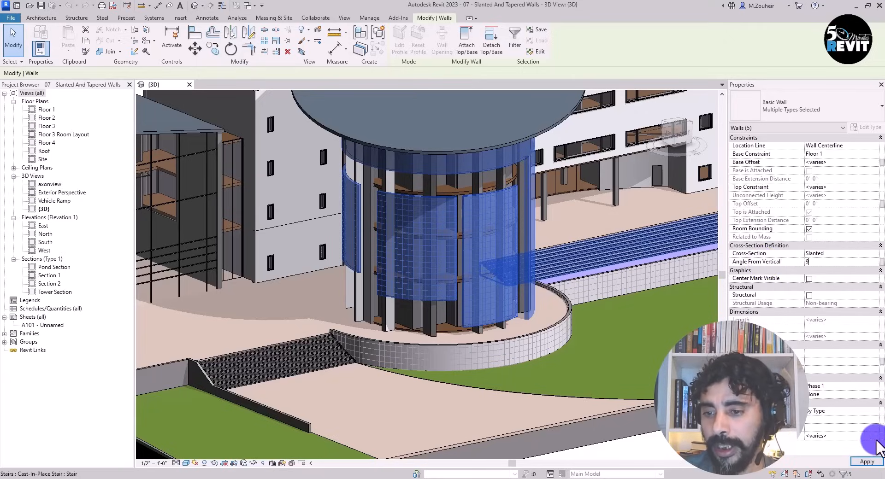
pyautogui.click(851, 460)
pyautogui.keyDown('shift'); pyautogui.moveTo(510, 352); pyautogui.dragTo(346, 279, button='middle'); pyautogui.keyUp('shift')
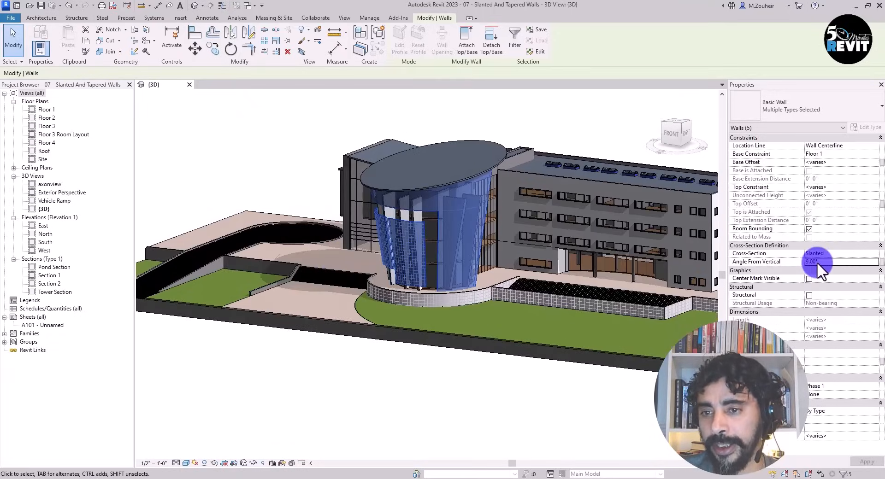
# Step: Set the slanted tower walls' Angle From Vertical to 7° and clear the selection
pyautogui.scroll(3, 416, 239)
pyautogui.moveTo(497, 383); pyautogui.dragTo(442, 388, button='middle')
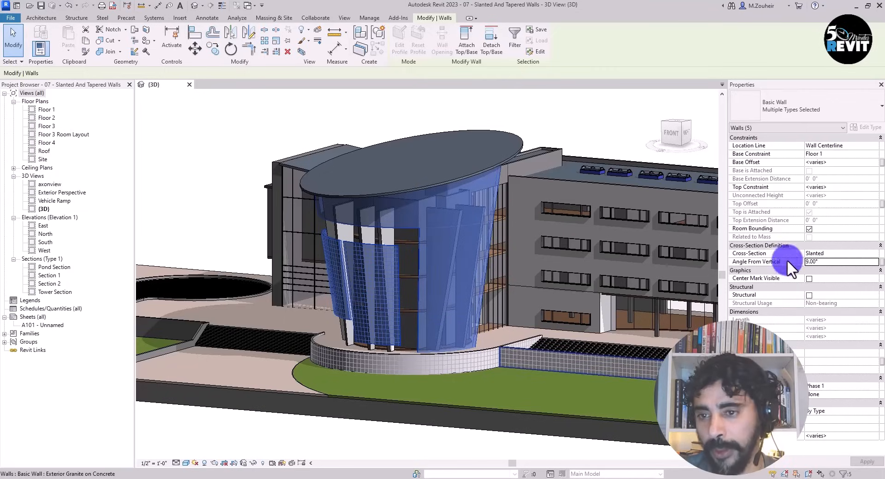
pyautogui.doubleClick(823, 263)
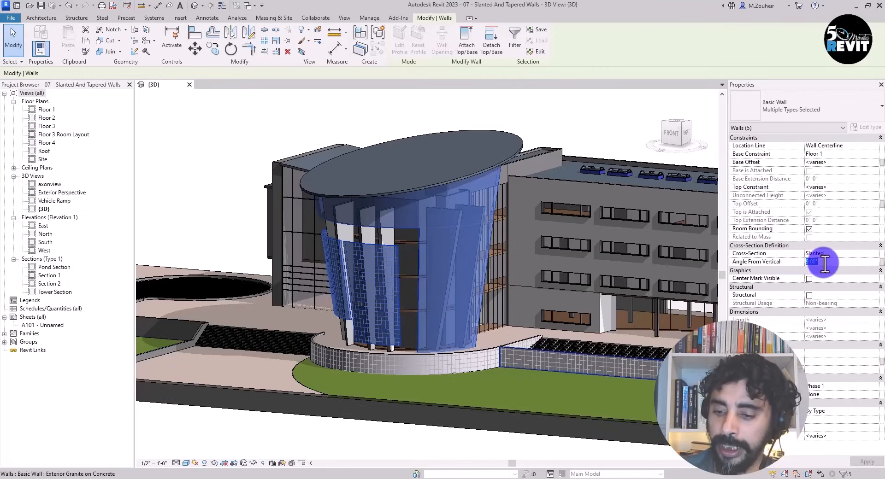
pyautogui.write('7')
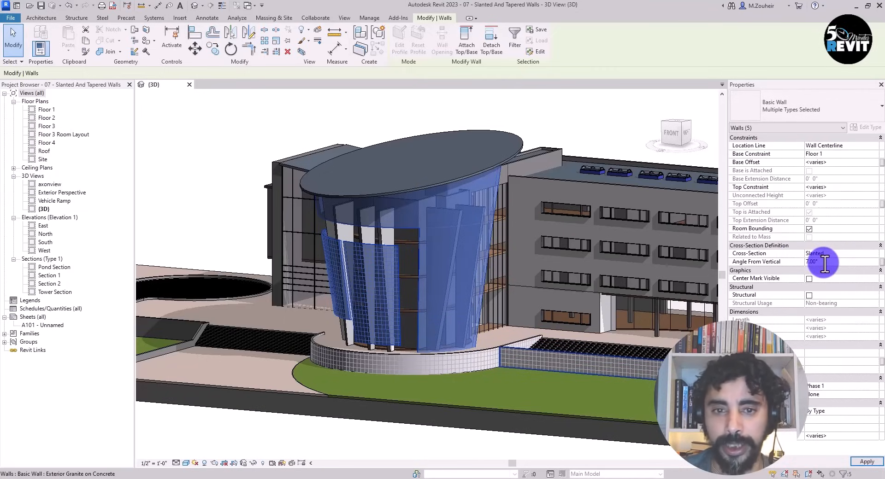
pyautogui.keyDown('shift'); pyautogui.moveTo(490, 352); pyautogui.dragTo(427, 339, button='middle'); pyautogui.keyUp('shift')
pyautogui.click(214, 113)
pyautogui.moveTo(472, 384); pyautogui.dragTo(463, 308, button='middle')
pyautogui.scroll(-5, 413, 352)
pyautogui.keyDown('shift'); pyautogui.moveTo(412, 352); pyautogui.dragTo(477, 333, button='middle'); pyautogui.keyUp('shift')
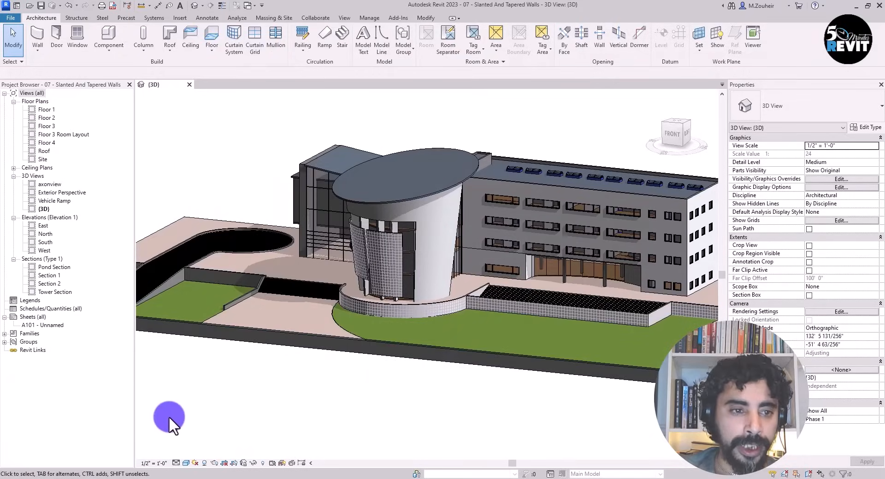
# Step: Open the Pond Section view and select the Exterior Granite on Concrete wall cut beside the pond
pyautogui.doubleClick(62, 265)
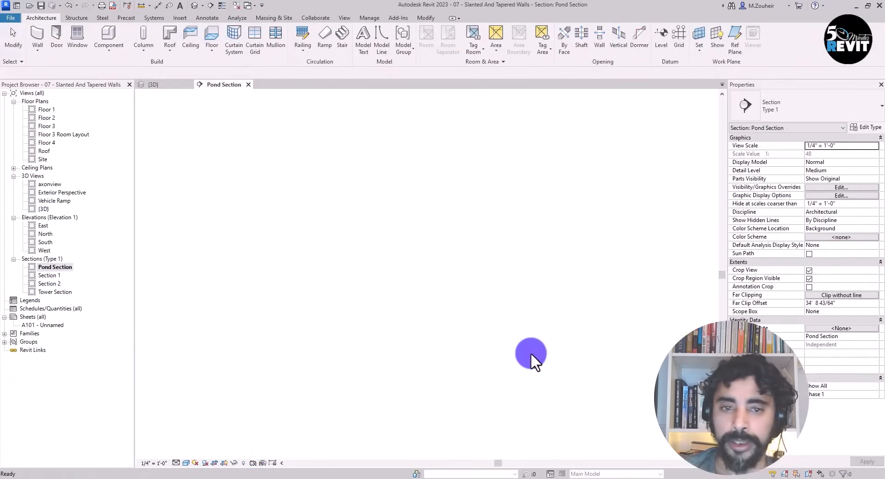
pyautogui.scroll(8, 578, 371)
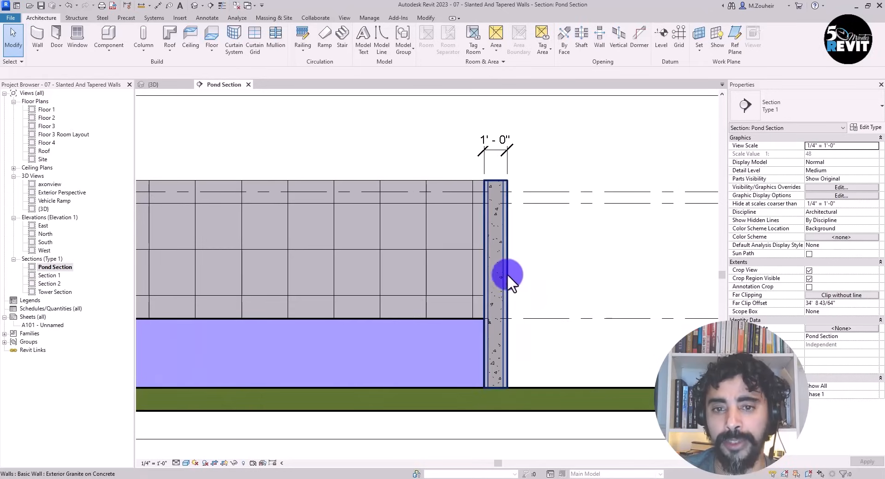
pyautogui.click(506, 274)
pyautogui.moveTo(580, 298); pyautogui.dragTo(555, 266, button='middle')
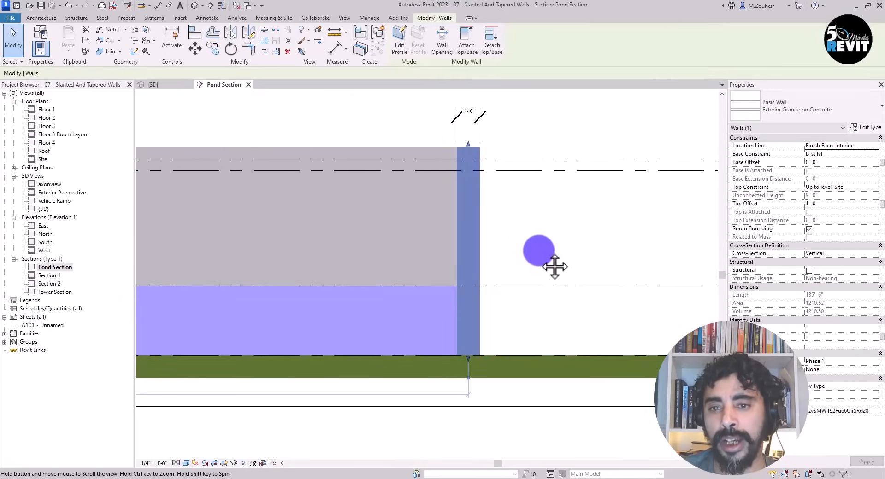
# Step: Try to set the selected pond wall's Cross-Section to Tapered
pyautogui.click(840, 253)
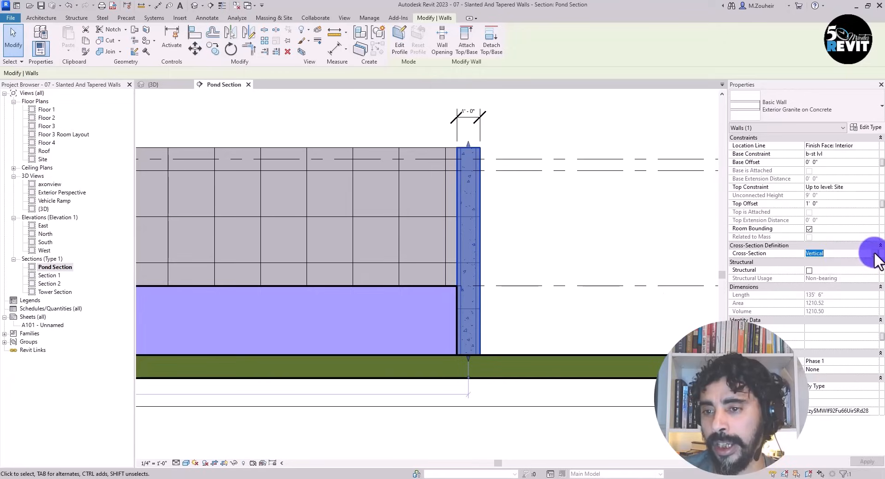
pyautogui.click(872, 254)
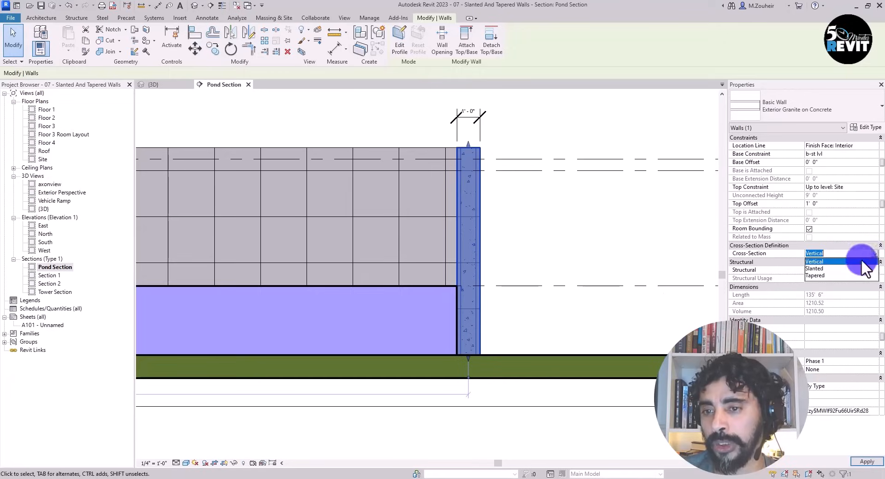
pyautogui.click(813, 276)
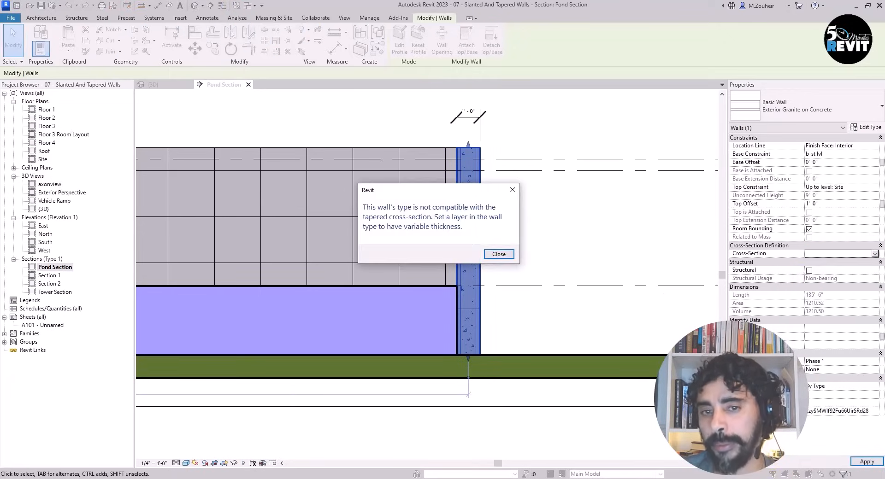
pyautogui.moveTo(459, 194); pyautogui.dragTo(534, 144)
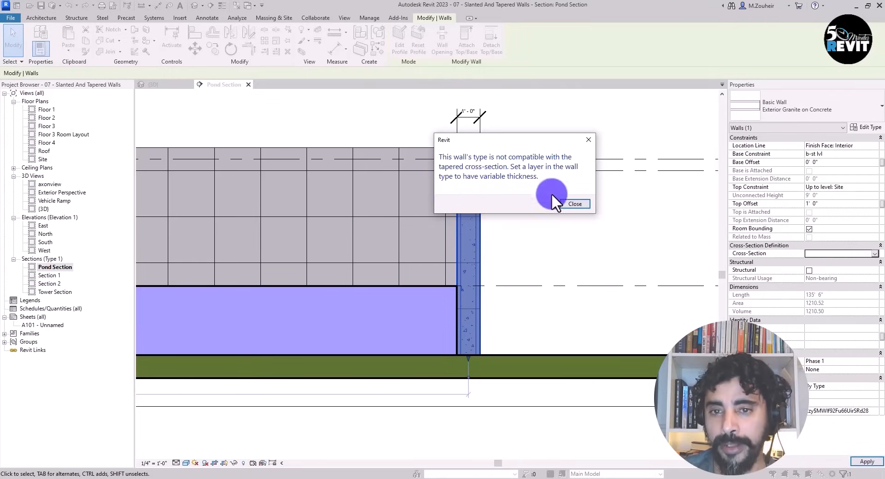
pyautogui.click(574, 204)
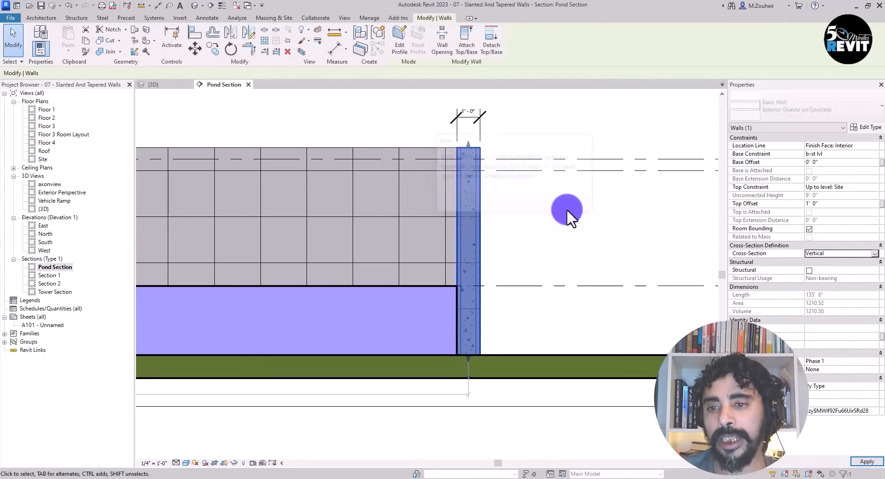
# Step: Edit the Exterior Granite on Concrete wall type's structure so the Concrete - Cast-in-Place layer has variable thickness
pyautogui.click(863, 127)
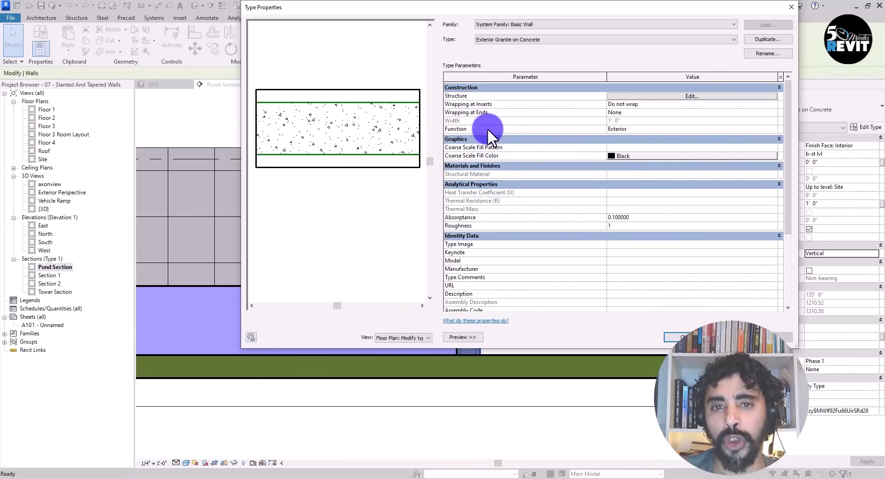
pyautogui.scroll(-5, 491, 227)
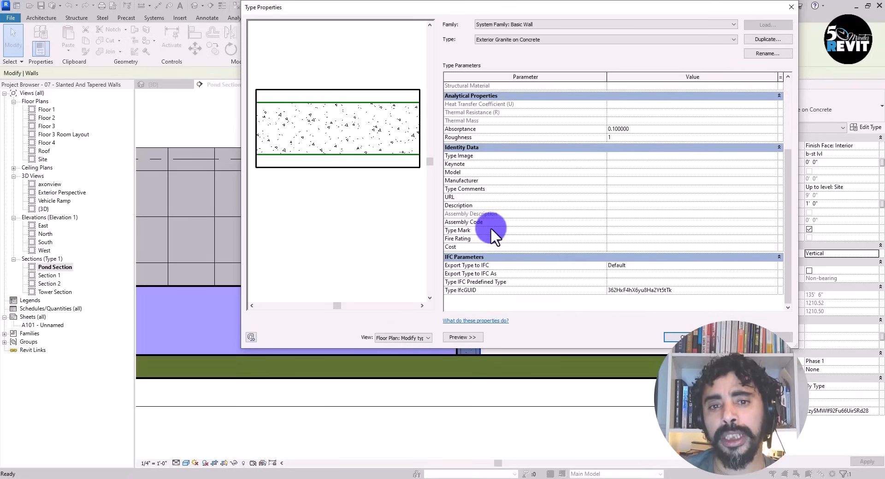
pyautogui.scroll(5, 491, 232)
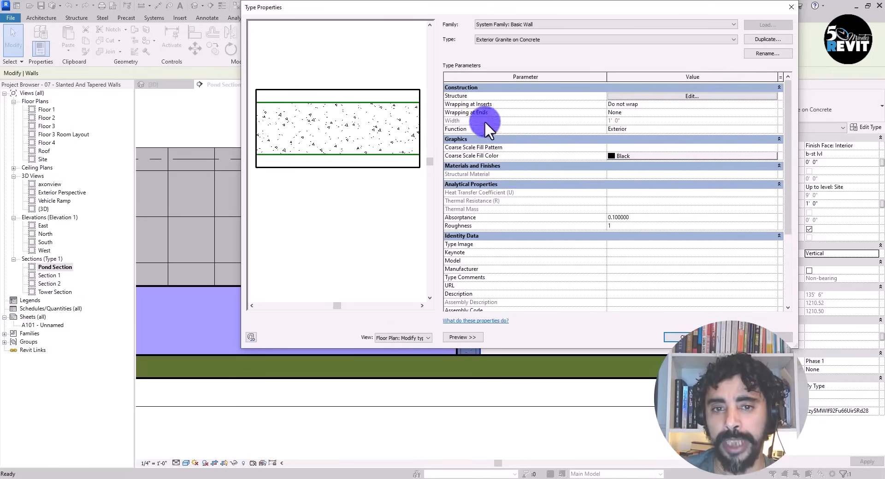
pyautogui.click(674, 96)
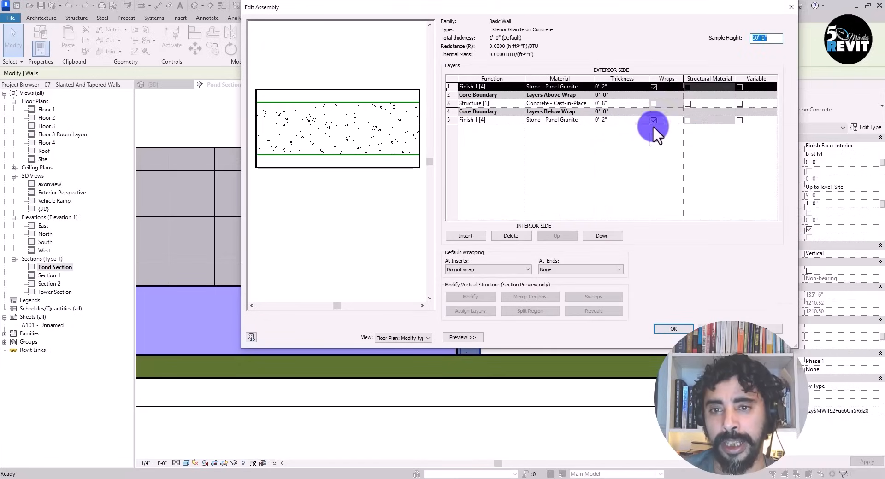
pyautogui.click(449, 103)
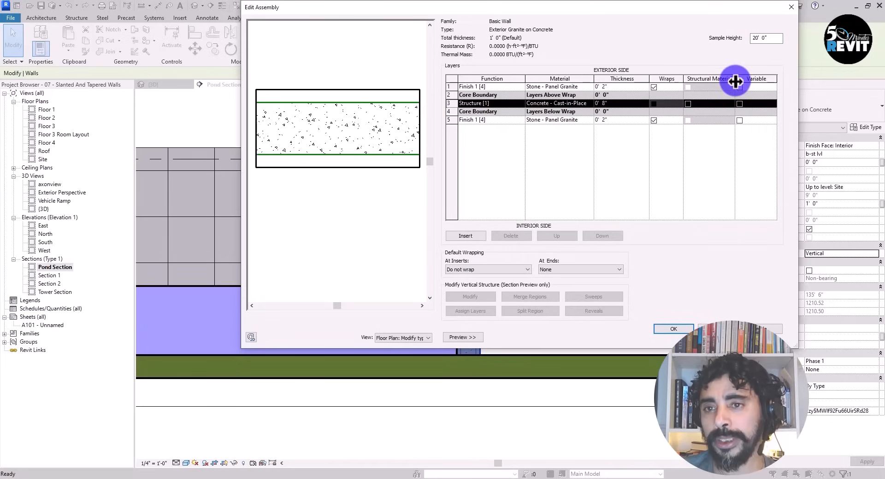
pyautogui.moveTo(735, 82); pyautogui.dragTo(768, 79)
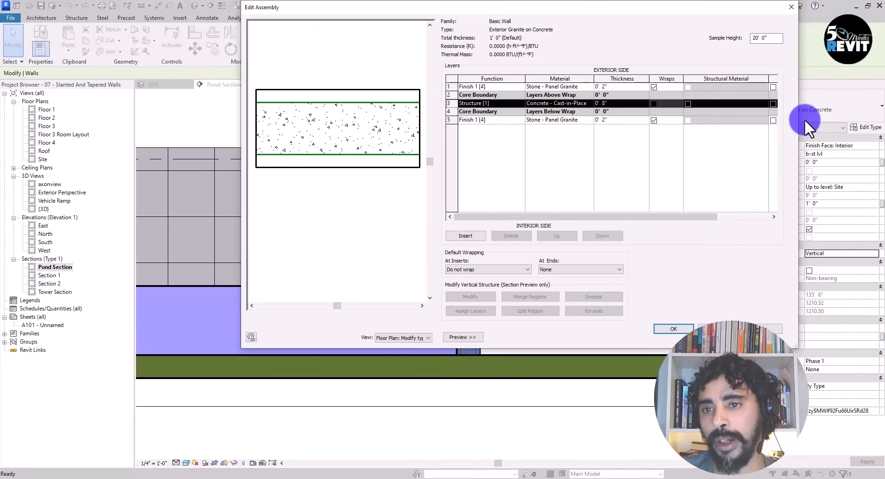
pyautogui.moveTo(769, 77); pyautogui.dragTo(722, 81)
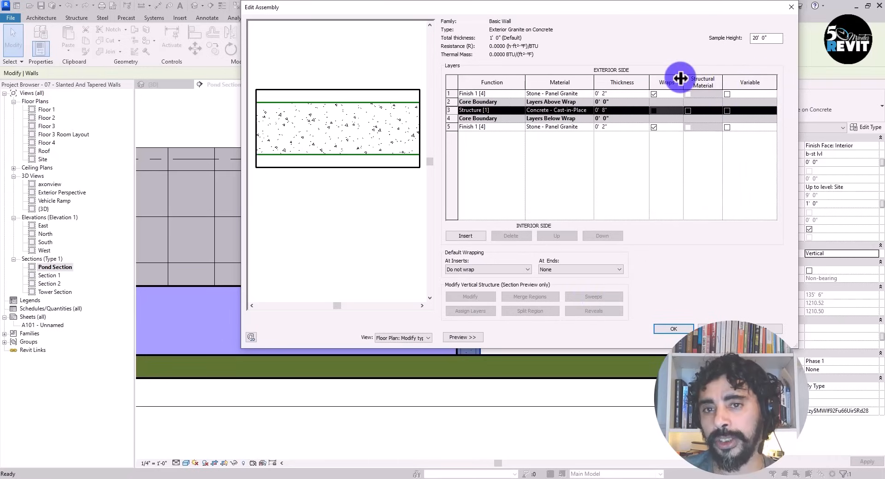
pyautogui.moveTo(625, 7); pyautogui.dragTo(557, 22)
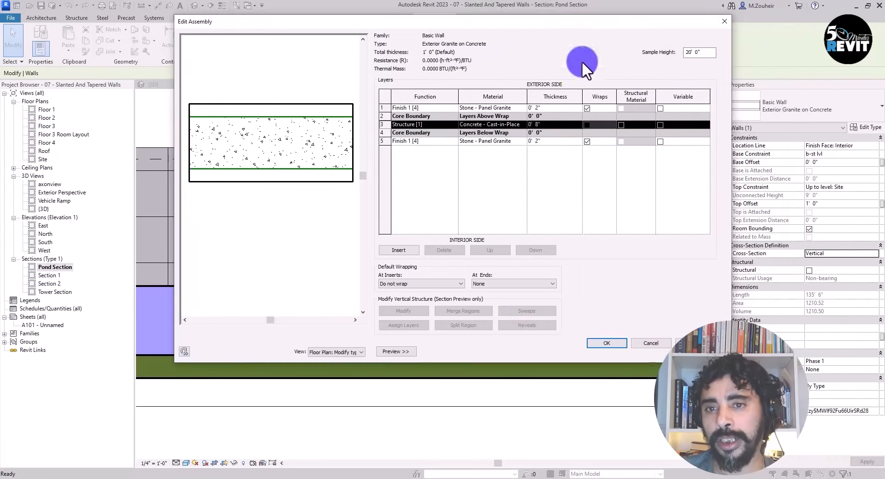
pyautogui.click(661, 125)
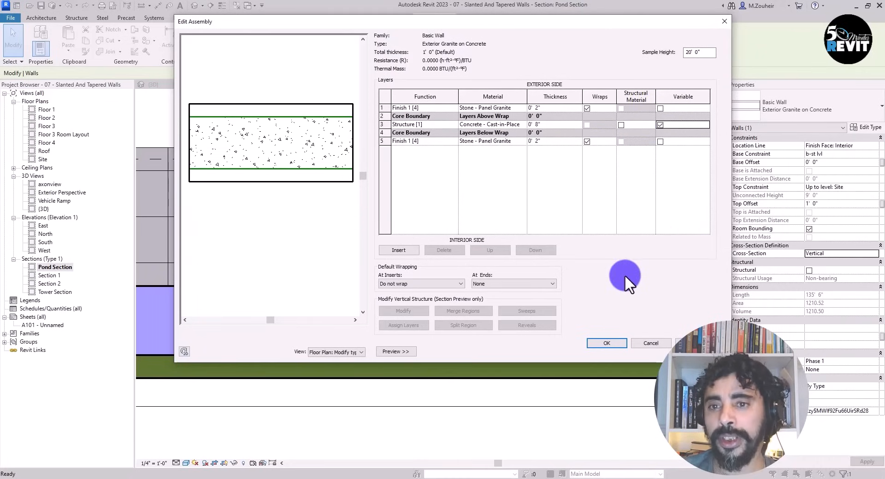
pyautogui.click(607, 343)
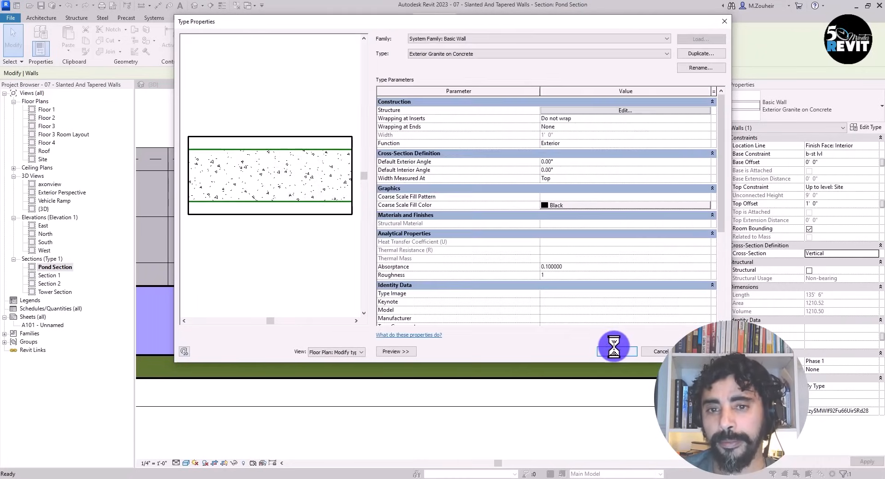
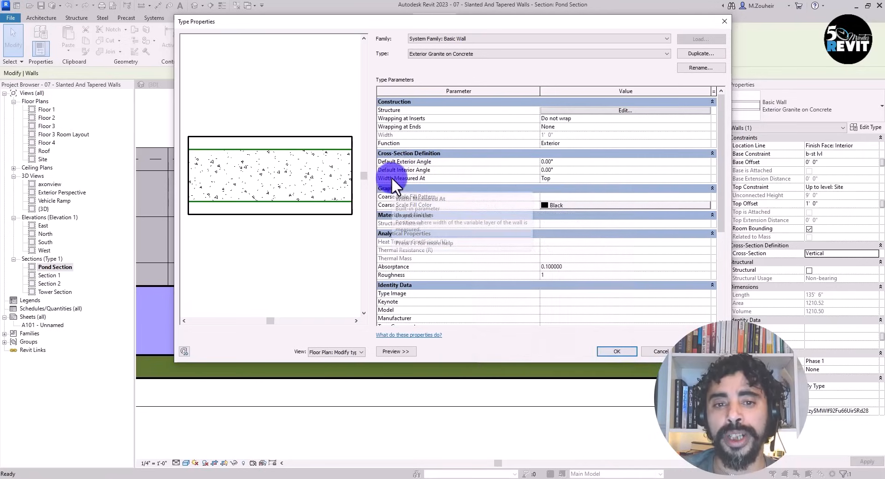
# Step: Keep Width Measured At on Top, set the wall type's Default Exterior Angle to 7°, and accept the type properties
pyautogui.click(557, 179)
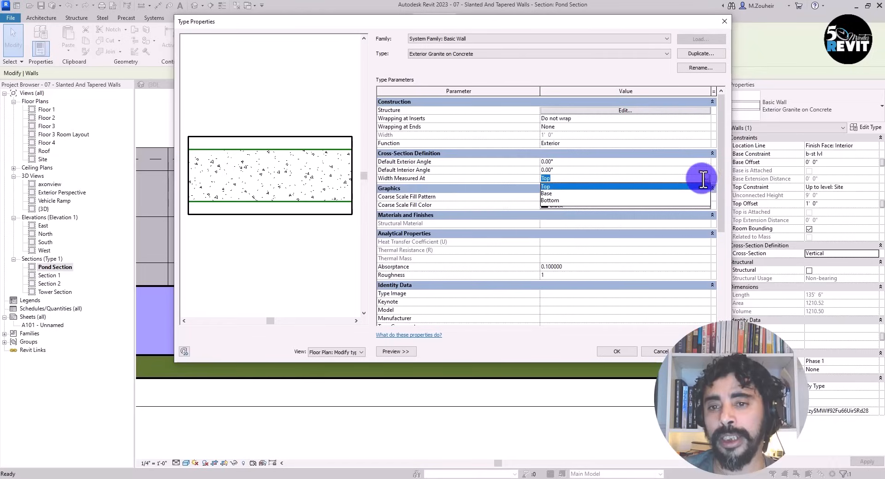
pyautogui.click(556, 187)
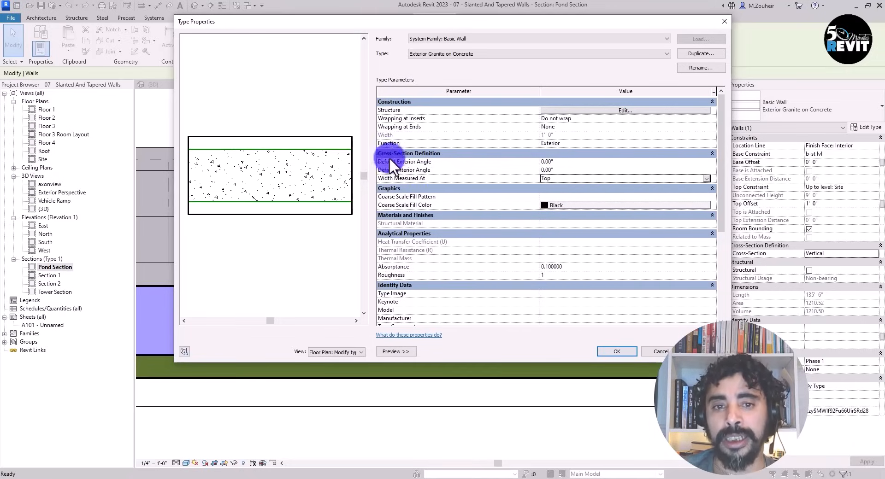
pyautogui.moveTo(433, 164)
pyautogui.click(563, 162)
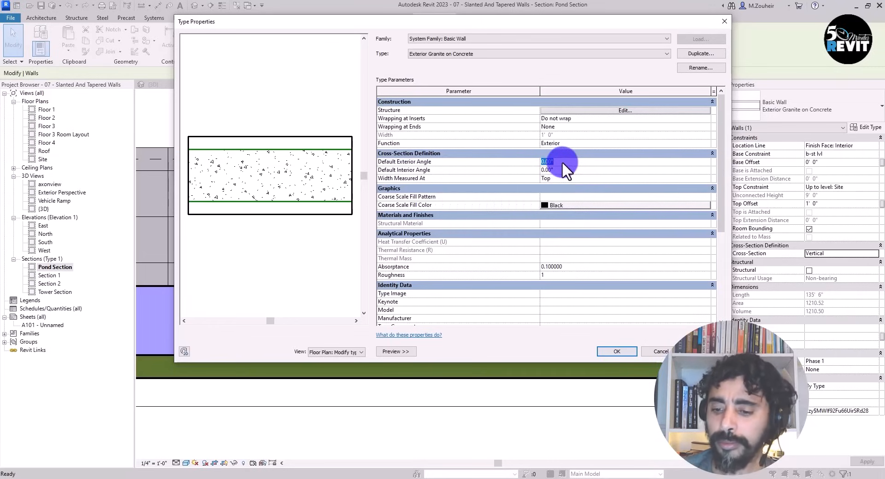
pyautogui.write('7')
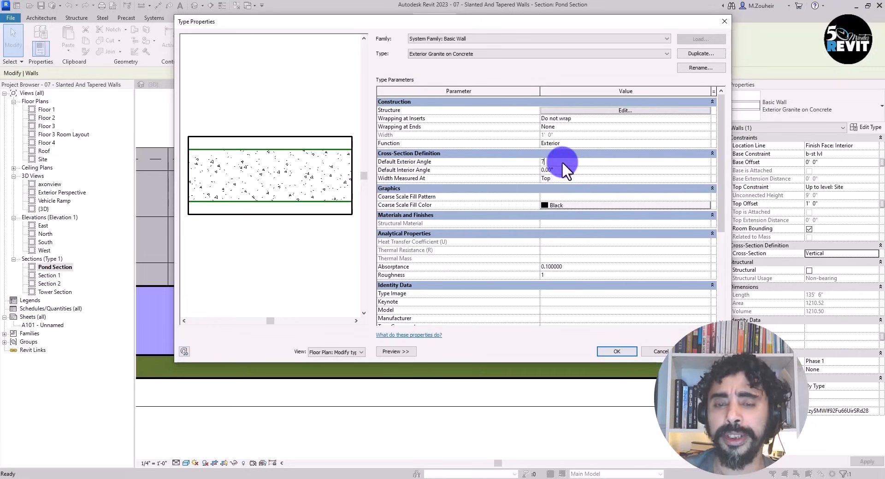
pyautogui.click(496, 163)
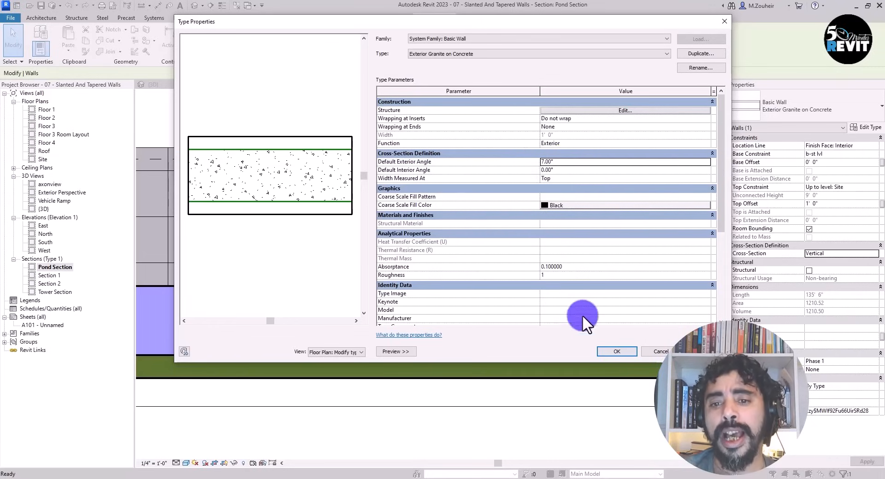
pyautogui.click(618, 353)
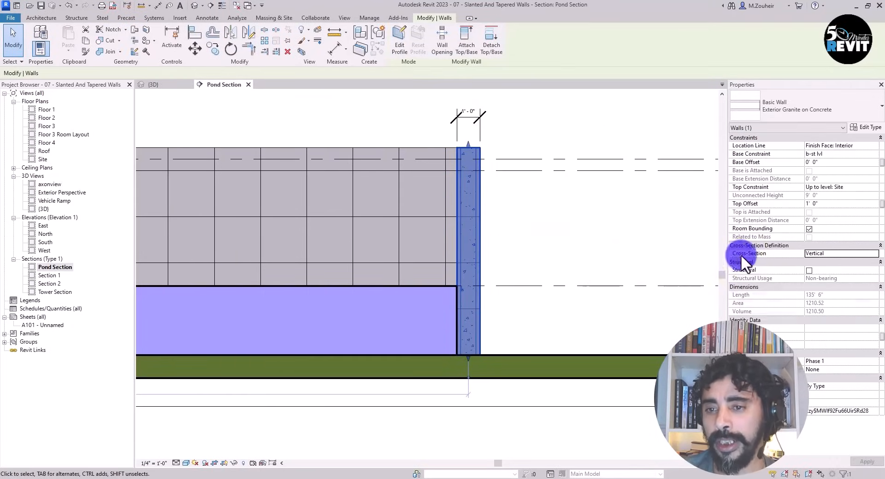
# Step: Set the pond wall's Cross-Section to Tapered and apply it
pyautogui.click(848, 254)
pyautogui.click(874, 255)
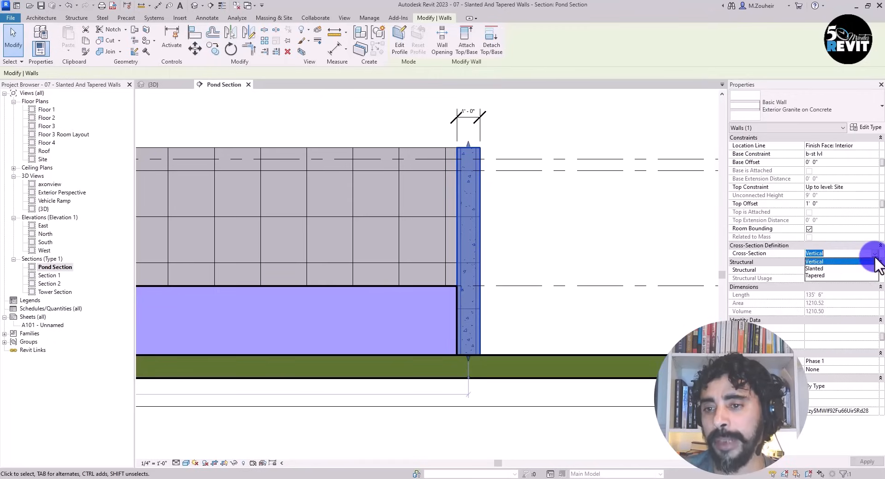
pyautogui.click(825, 274)
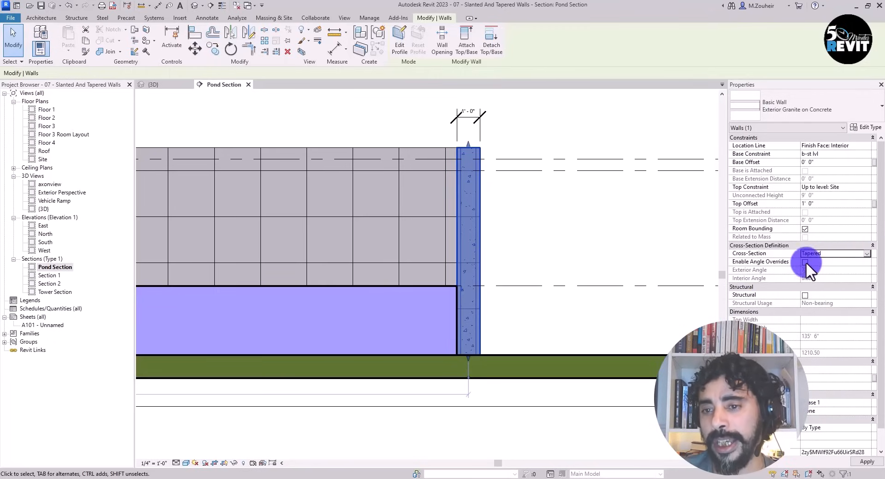
pyautogui.click(856, 462)
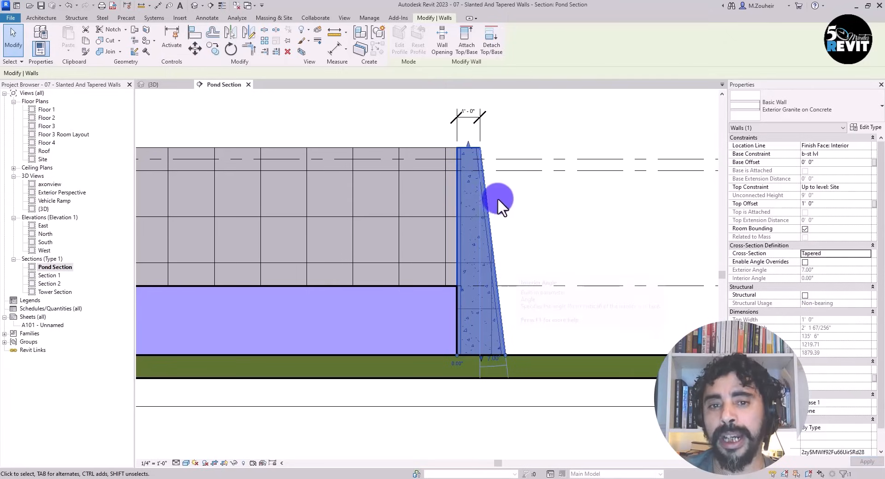
# Step: Set the tapered pond wall's exterior angle to 10° at its base in the section, creating an instance override
pyautogui.scroll(3, 533, 250)
pyautogui.scroll(-3, 530, 228)
pyautogui.moveTo(517, 228); pyautogui.dragTo(481, 239, button='middle')
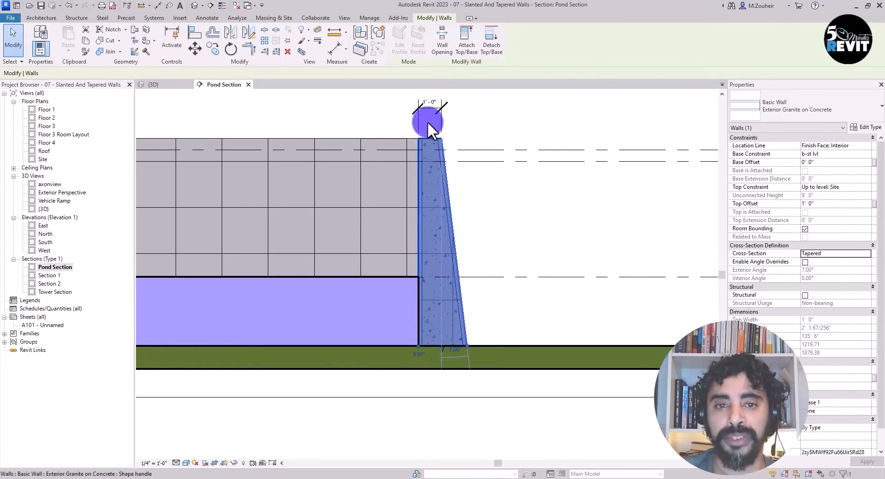
pyautogui.moveTo(516, 215); pyautogui.dragTo(521, 199, button='middle')
pyautogui.scroll(2, 427, 340)
pyautogui.scroll(2, 439, 338)
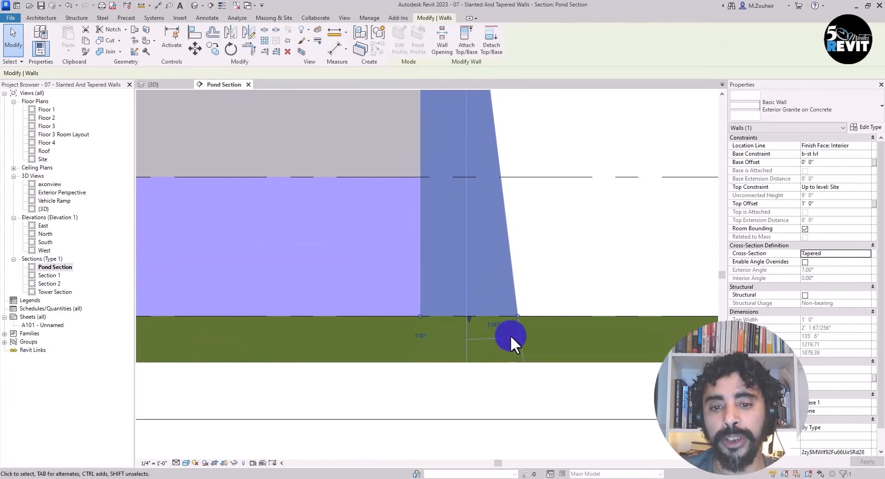
pyautogui.moveTo(525, 346); pyautogui.dragTo(491, 347, button='middle')
pyautogui.scroll(-3, 488, 347)
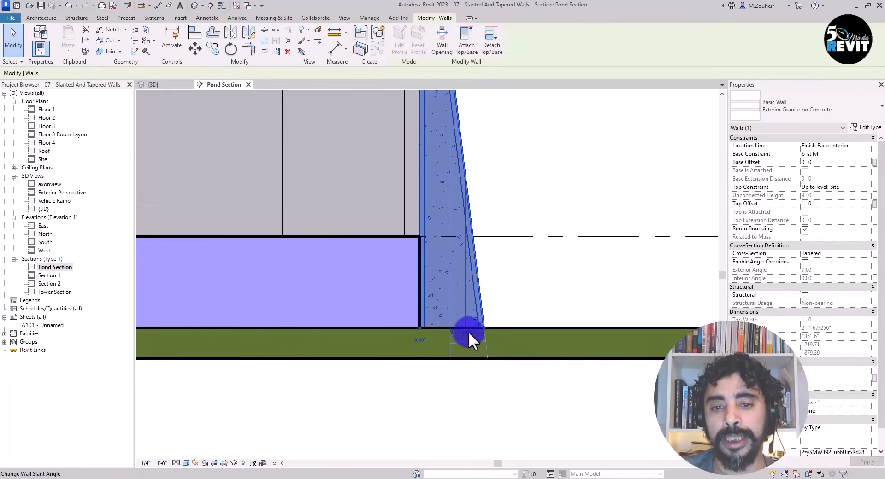
pyautogui.click(469, 335)
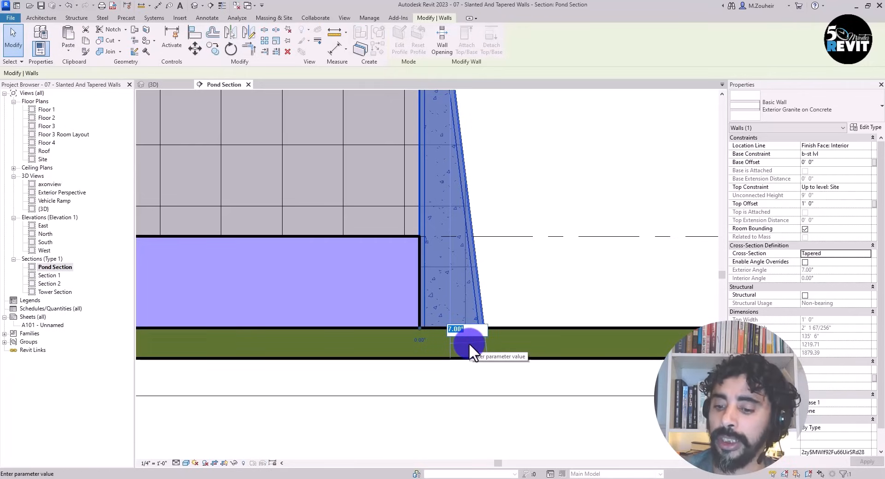
pyautogui.write('10')
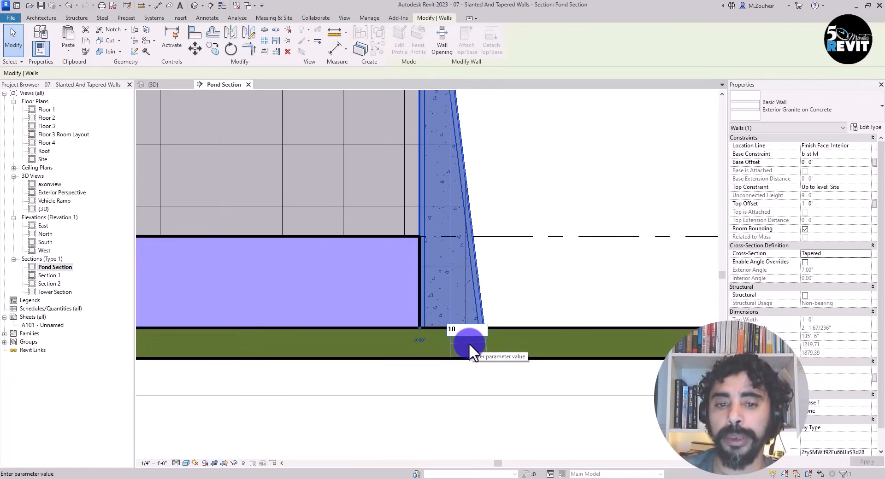
pyautogui.press('Return')
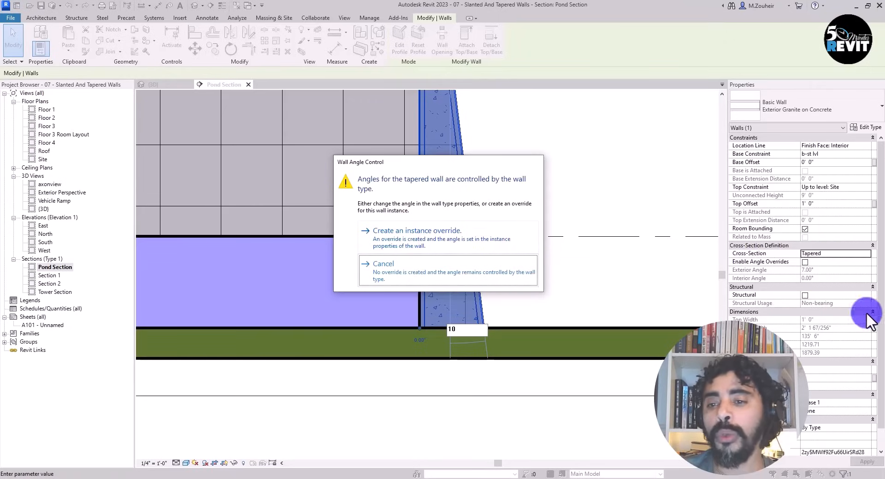
pyautogui.click(439, 237)
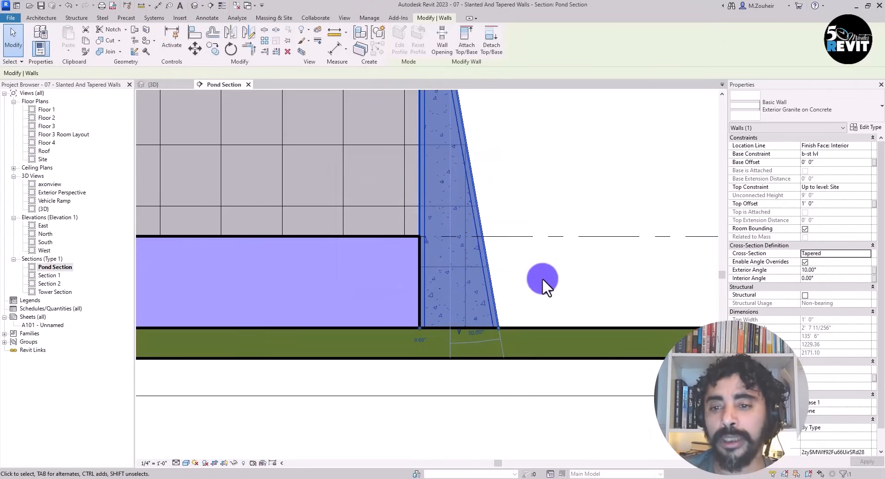
# Step: Steepen the pond wall's exterior face slant to 15° at its base in the section
pyautogui.scroll(-2, 544, 276)
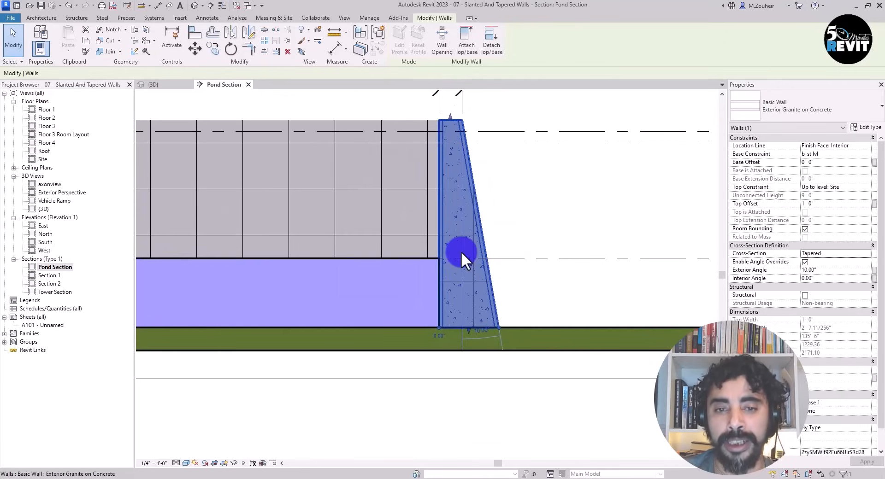
pyautogui.scroll(2, 477, 332)
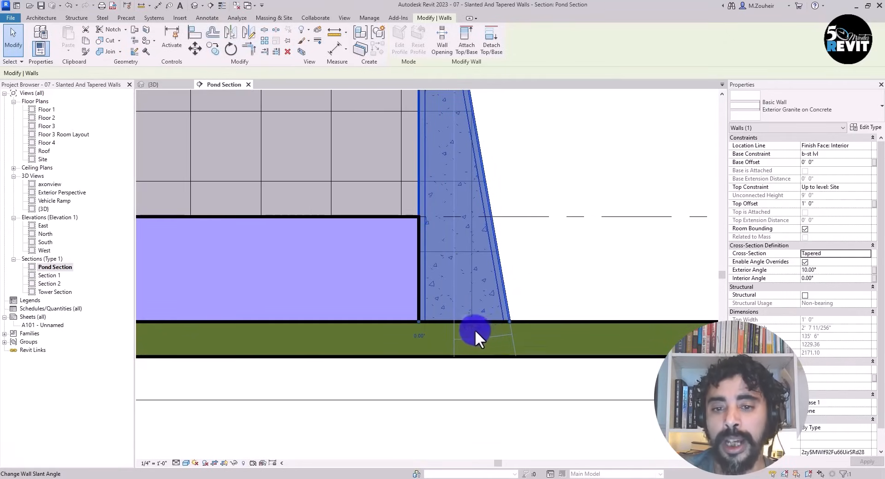
pyautogui.scroll(-2, 494, 322)
pyautogui.moveTo(500, 318); pyautogui.dragTo(531, 332, button='middle')
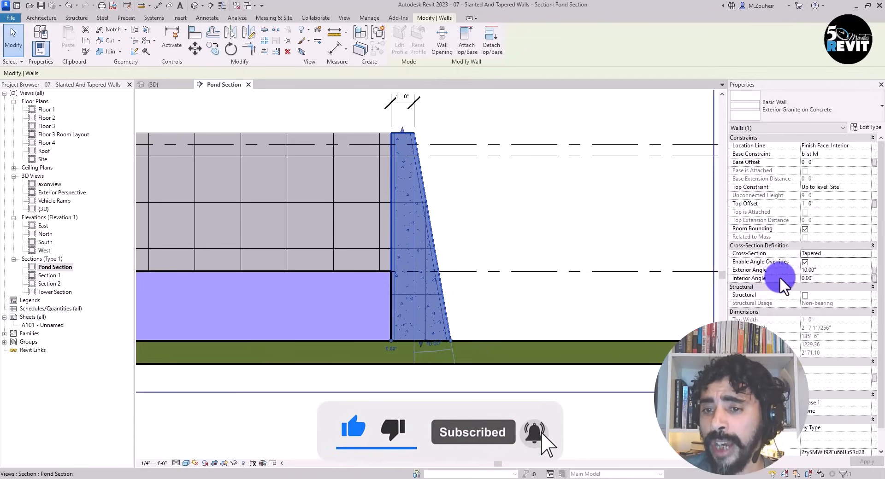
pyautogui.click(805, 271)
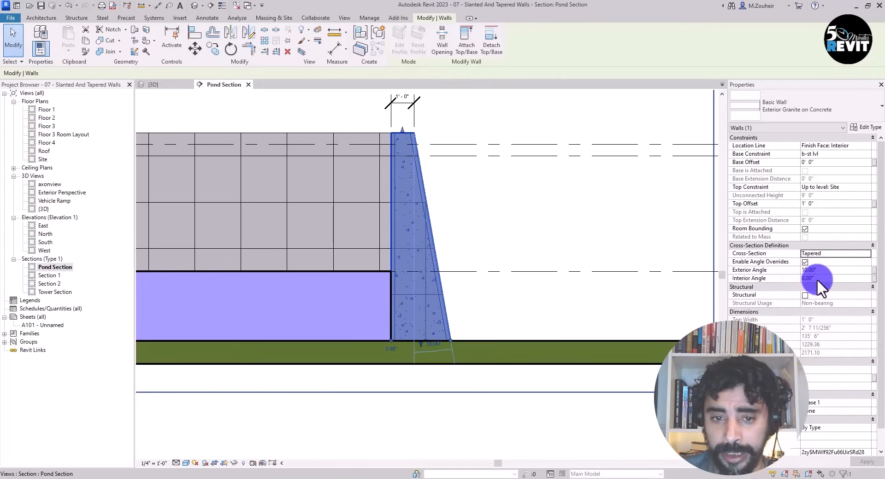
pyautogui.scroll(2, 477, 334)
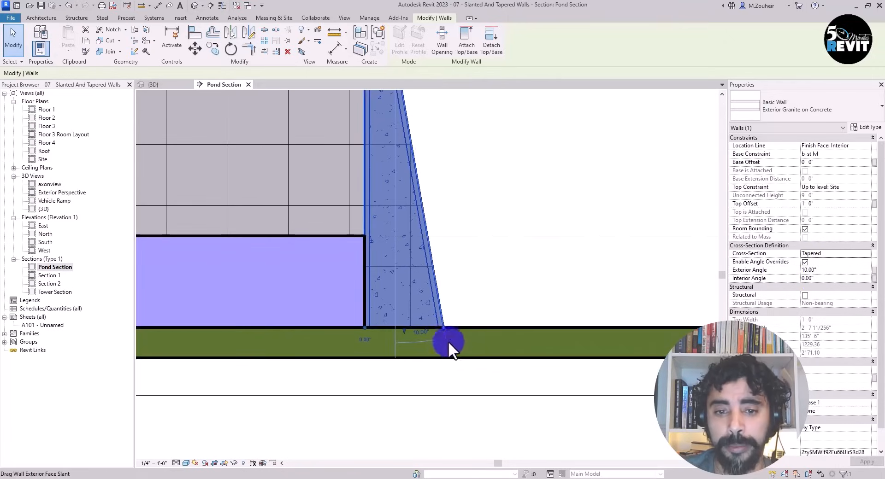
pyautogui.moveTo(444, 329); pyautogui.dragTo(470, 324)
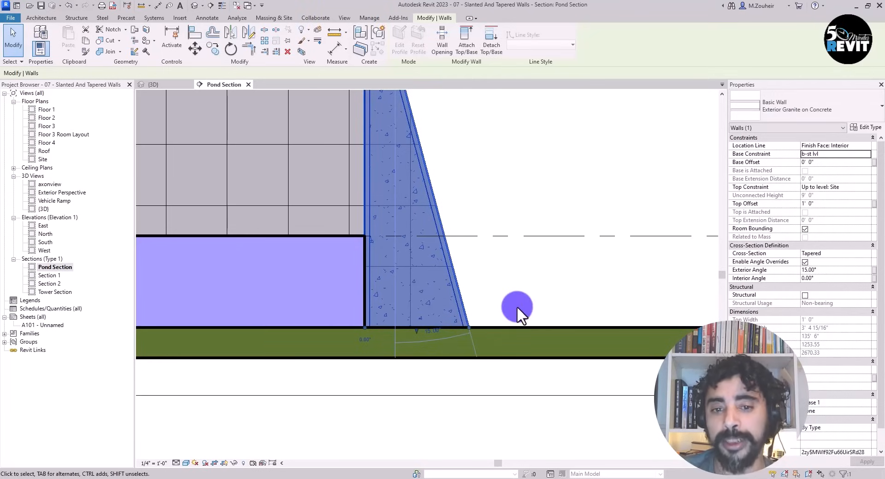
# Step: Disable the pond wall's angle overrides to return it to the wall type's default exterior angle
pyautogui.scroll(-2, 527, 272)
pyautogui.moveTo(528, 267); pyautogui.dragTo(488, 327, button='middle')
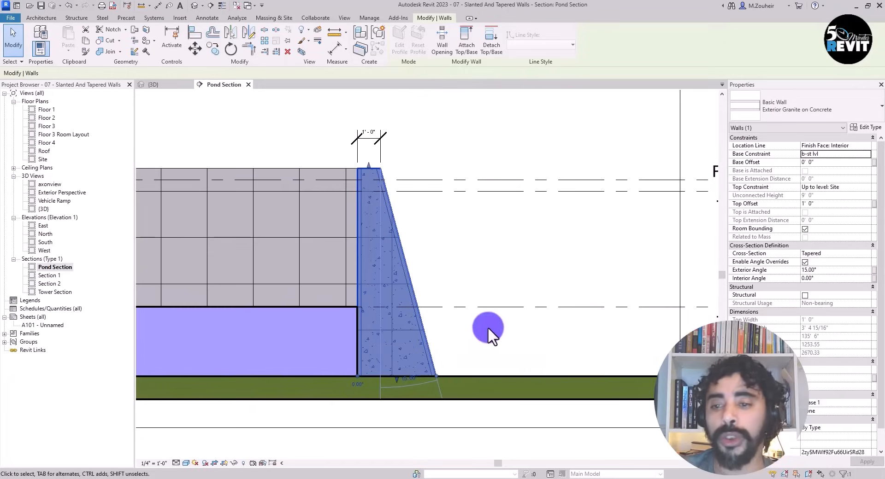
pyautogui.click(805, 262)
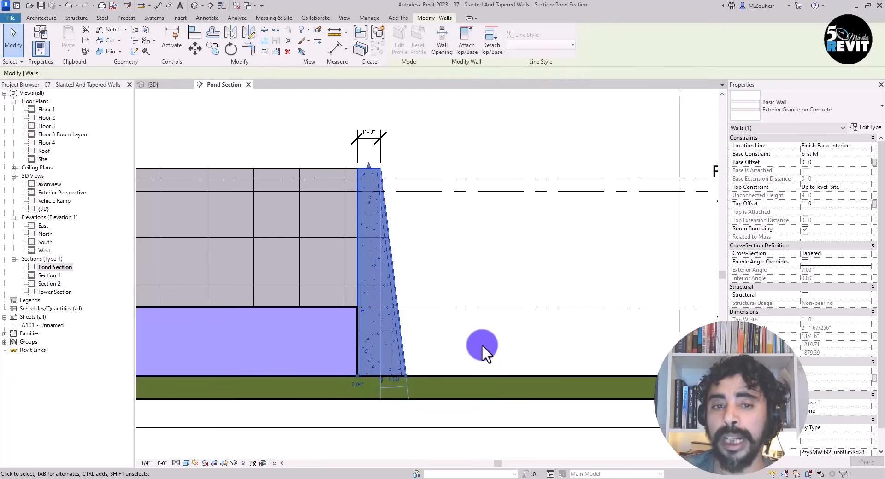
# Step: Open the 3D view and examine the tapered pond wall at its outer corner with the short end wall
pyautogui.scroll(-2, 482, 344)
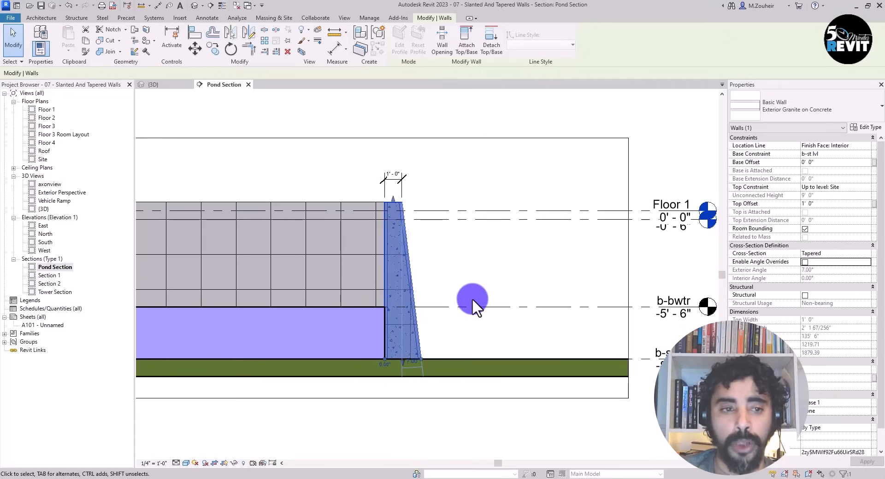
pyautogui.scroll(-1, 473, 298)
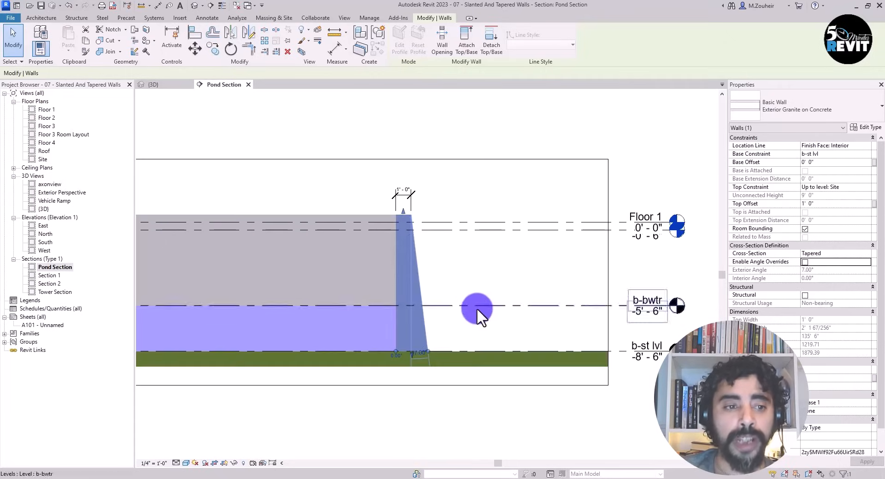
pyautogui.click(170, 84)
pyautogui.scroll(5, 539, 392)
pyautogui.moveTo(539, 392); pyautogui.dragTo(417, 421, button='middle')
pyautogui.keyDown('shift'); pyautogui.moveTo(535, 380); pyautogui.dragTo(581, 329, button='middle'); pyautogui.keyUp('shift')
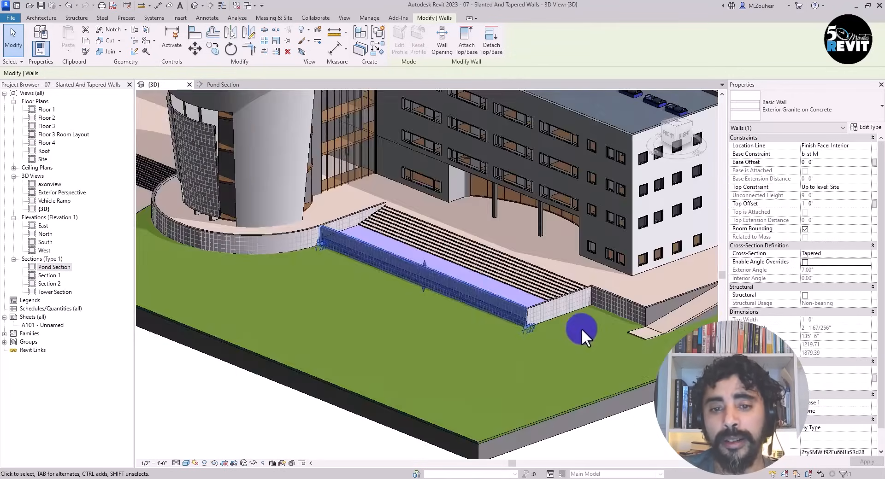
pyautogui.scroll(4, 582, 329)
pyautogui.moveTo(513, 328); pyautogui.dragTo(514, 376, button='middle')
pyautogui.scroll(-1, 369, 357)
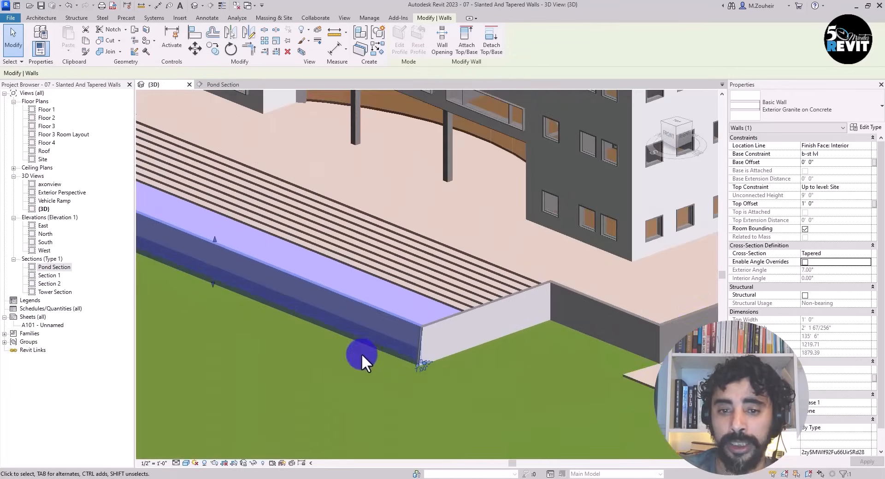
pyautogui.moveTo(361, 354); pyautogui.dragTo(415, 391, button='middle')
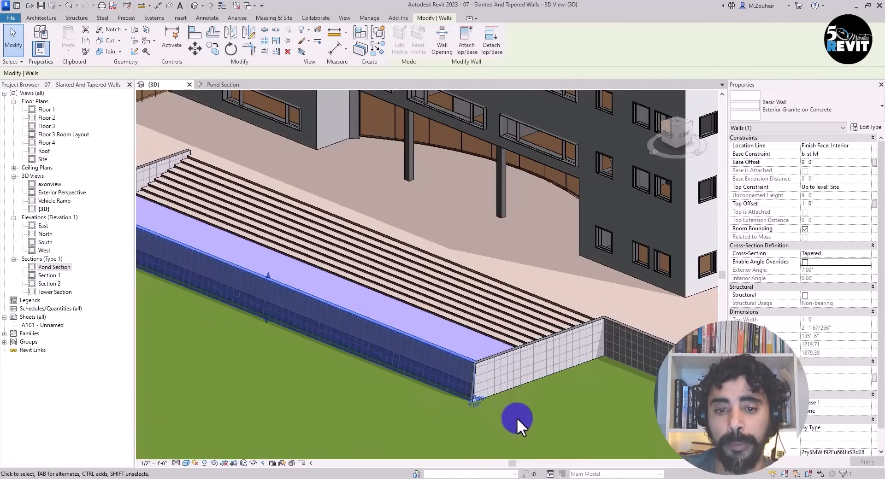
# Step: Set the Cross-Section of the pond's short end wall to Tapered and deselect the wall
pyautogui.click(513, 355)
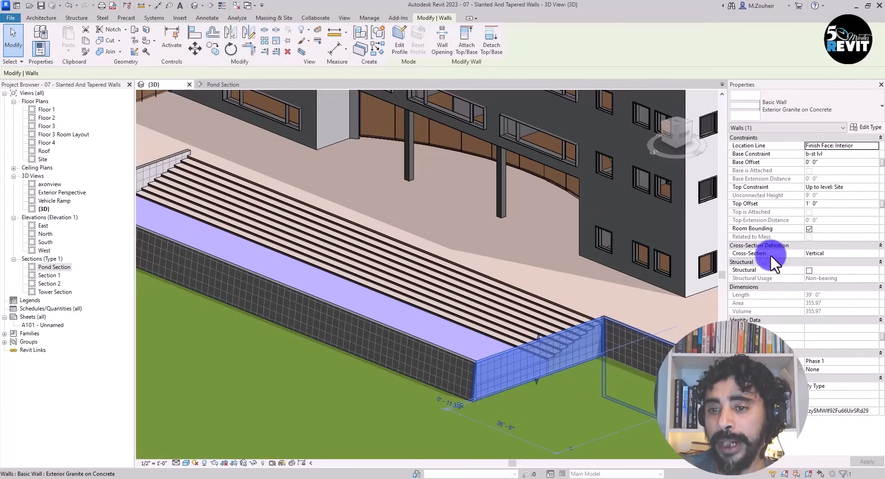
pyautogui.click(845, 252)
pyautogui.click(873, 254)
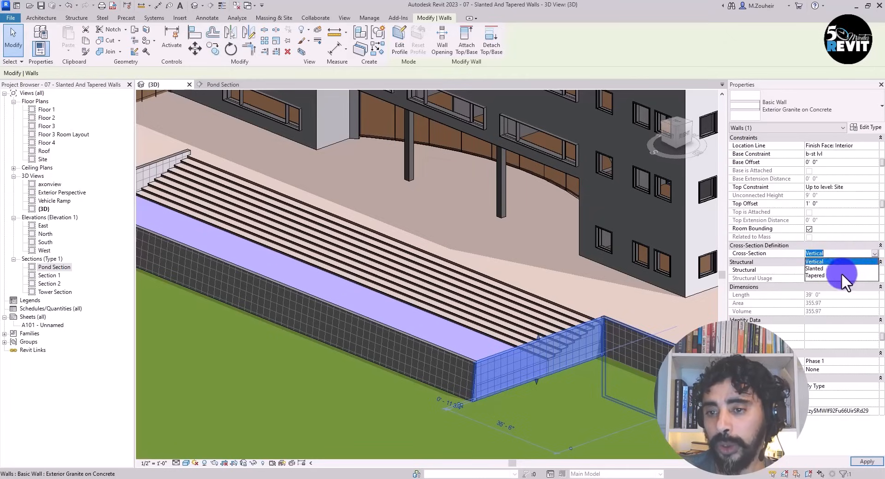
pyautogui.click(827, 275)
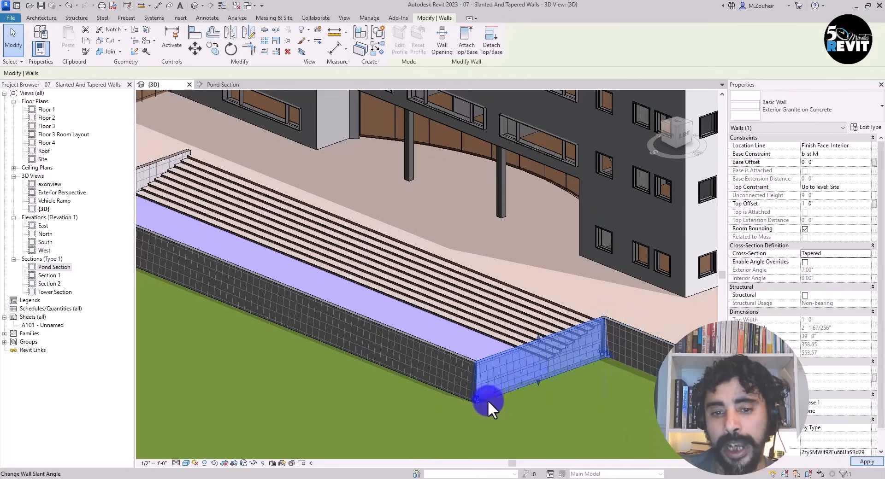
pyautogui.scroll(5, 455, 392)
pyautogui.scroll(-3, 454, 392)
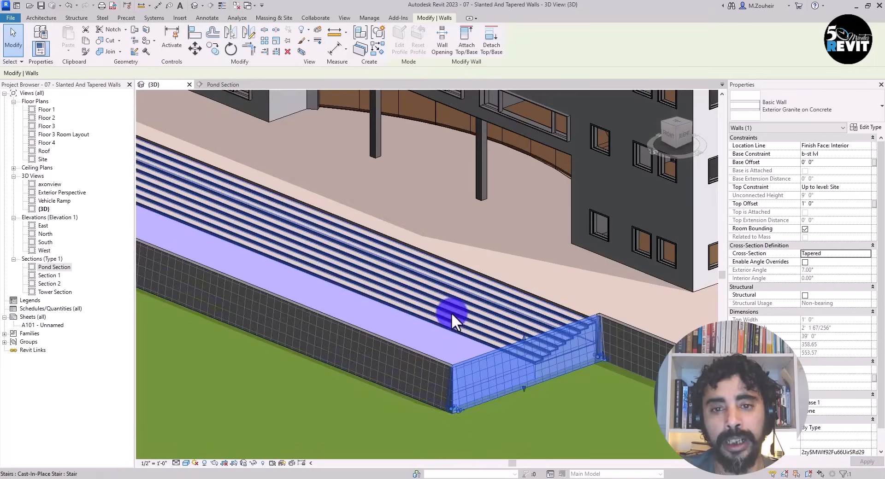
pyautogui.click(13, 40)
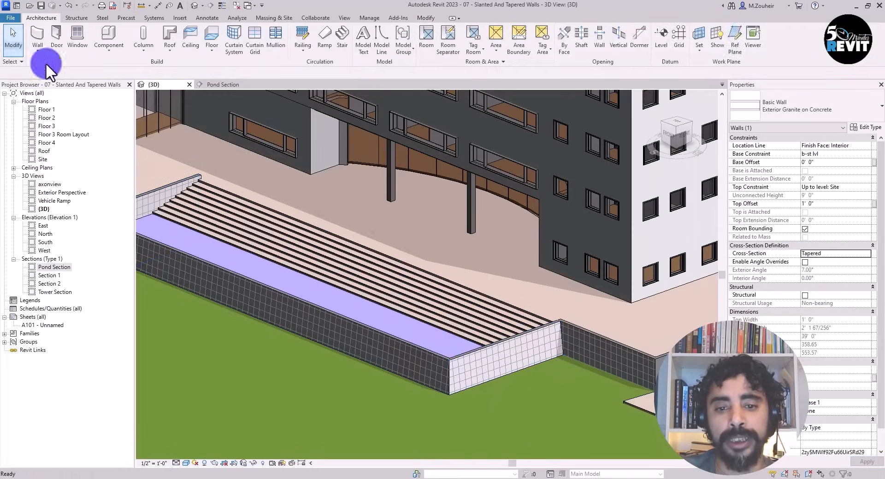
# Step: Examine the corner where the two tapered pond walls meet
pyautogui.scroll(3, 450, 393)
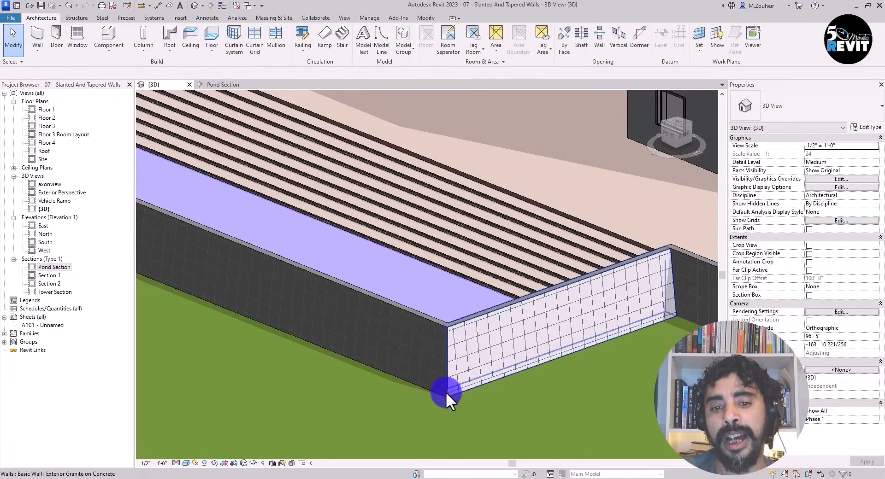
pyautogui.scroll(-5, 446, 392)
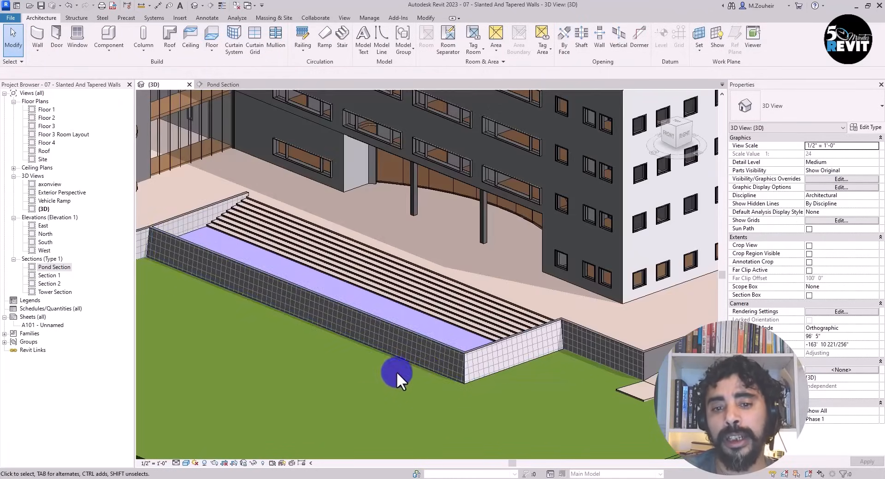
pyautogui.scroll(2, 414, 371)
pyautogui.moveTo(426, 370); pyautogui.dragTo(486, 349, button='middle')
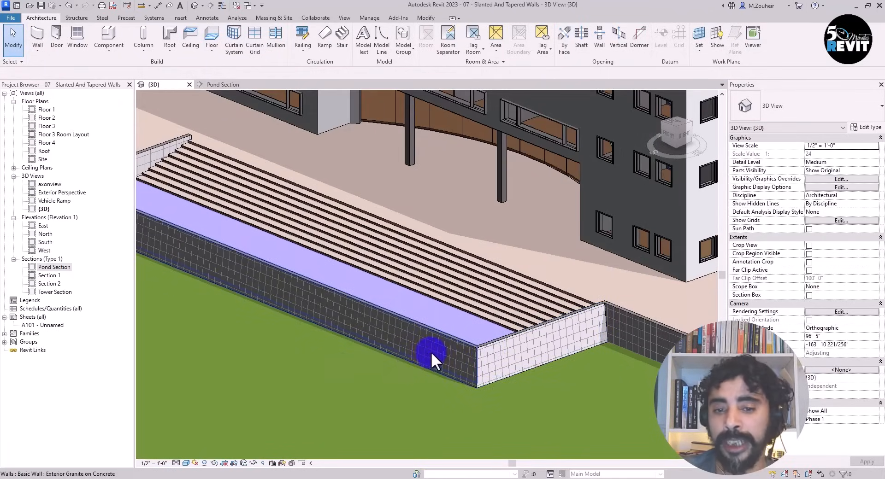
pyautogui.scroll(-3, 541, 374)
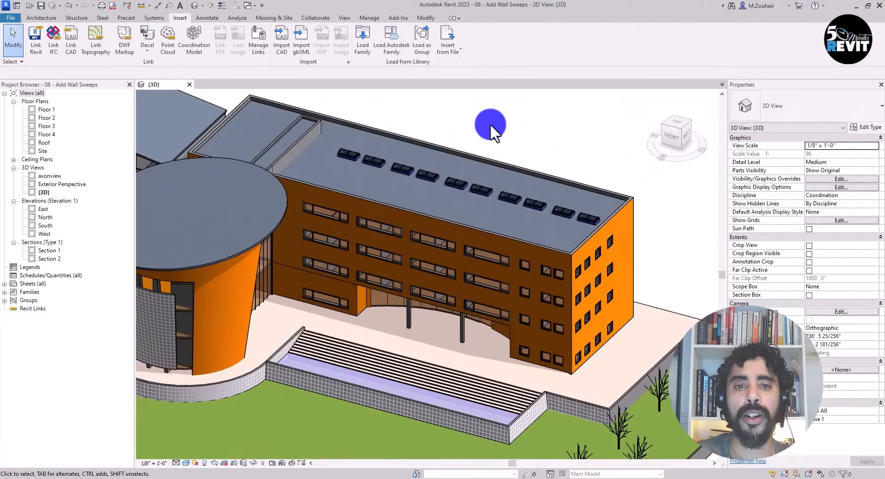
# Step: In the Add Wall Sweeps model, open the Autodesk family library and display all of its categories
pyautogui.scroll(-2, 491, 124)
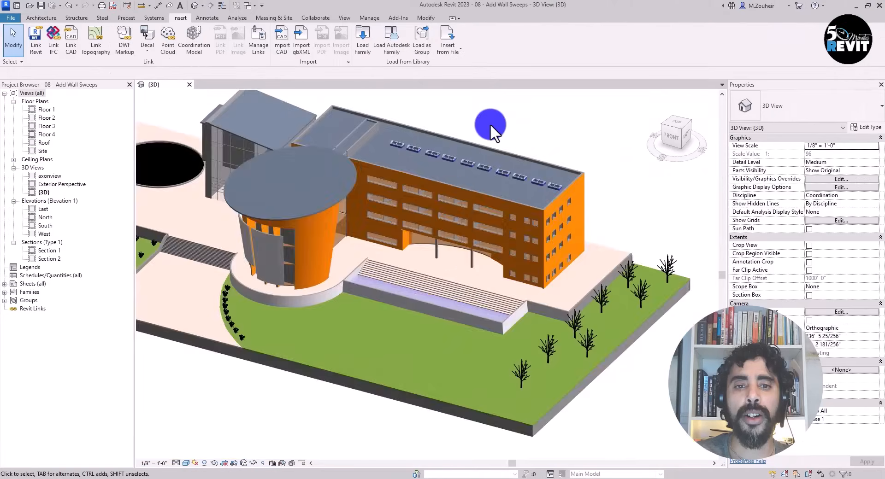
pyautogui.moveTo(473, 173); pyautogui.dragTo(486, 213, button='middle')
pyautogui.moveTo(537, 141); pyautogui.dragTo(562, 141, button='middle')
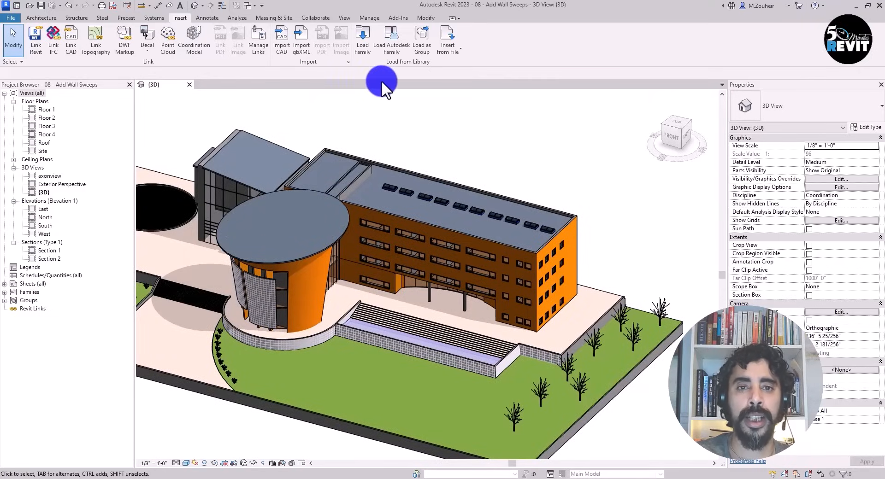
pyautogui.click(391, 52)
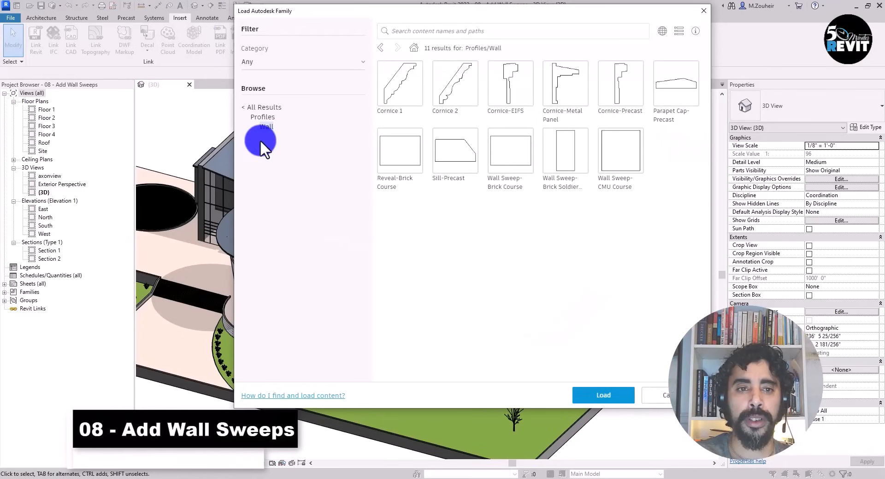
pyautogui.click(265, 107)
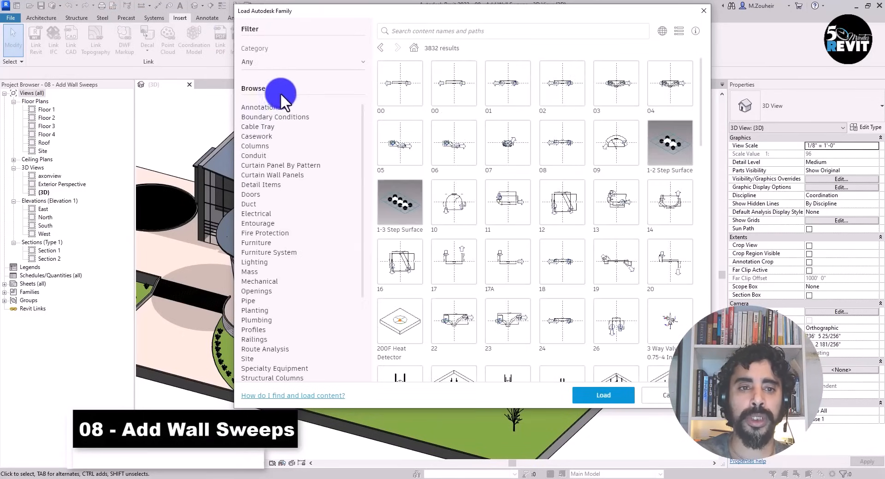
pyautogui.scroll(-4, 331, 223)
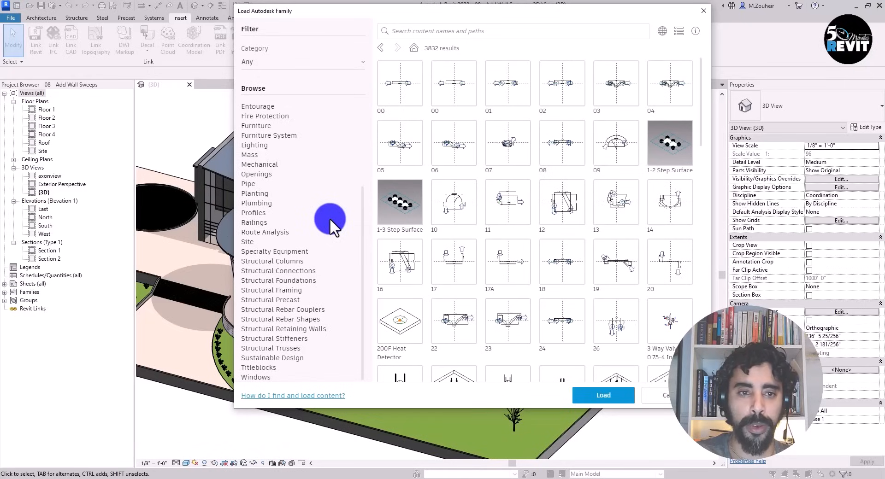
pyautogui.scroll(2, 284, 208)
pyautogui.scroll(3, 281, 213)
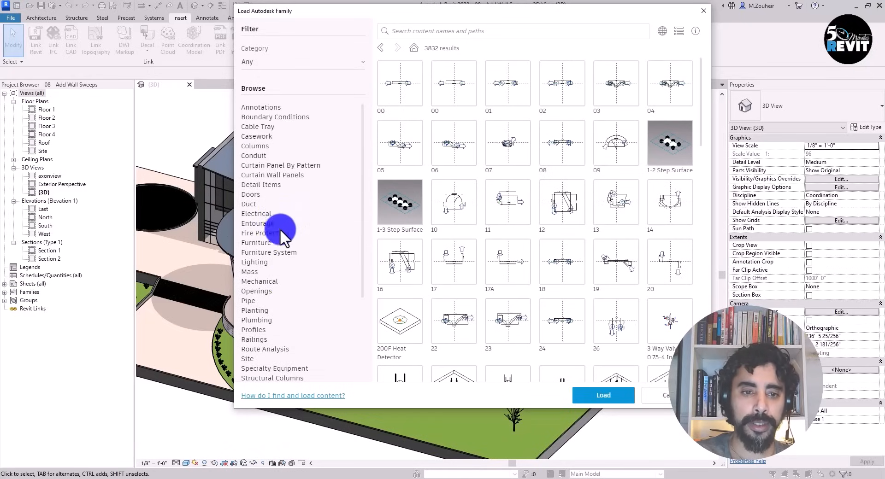
# Step: Browse the family library to Profiles/Wall and load the wall profile content
pyautogui.click(250, 330)
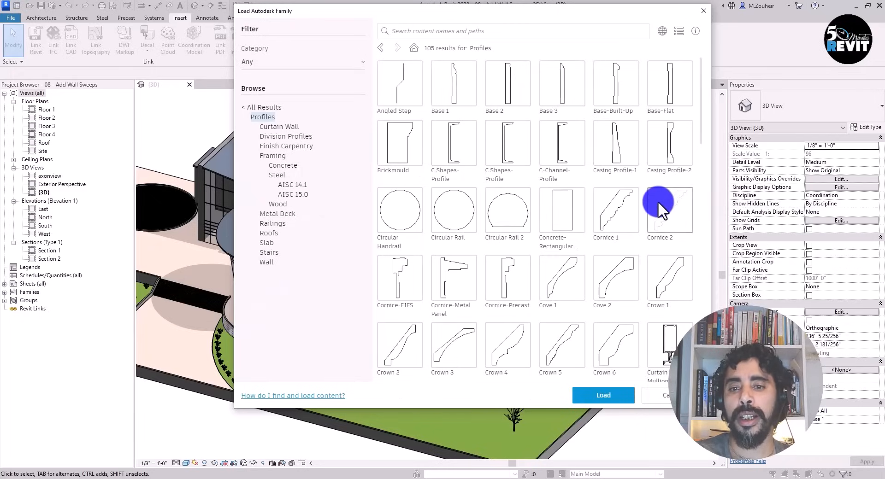
pyautogui.scroll(-2, 657, 201)
pyautogui.scroll(2, 645, 203)
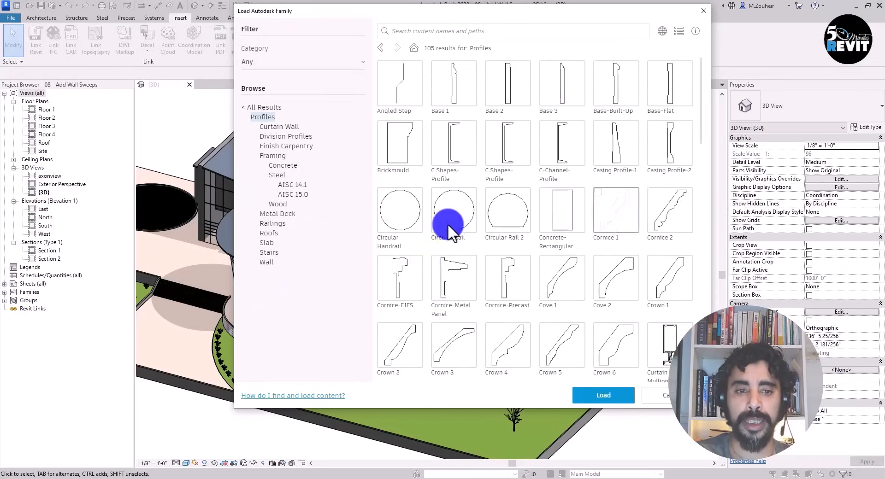
pyautogui.click(267, 263)
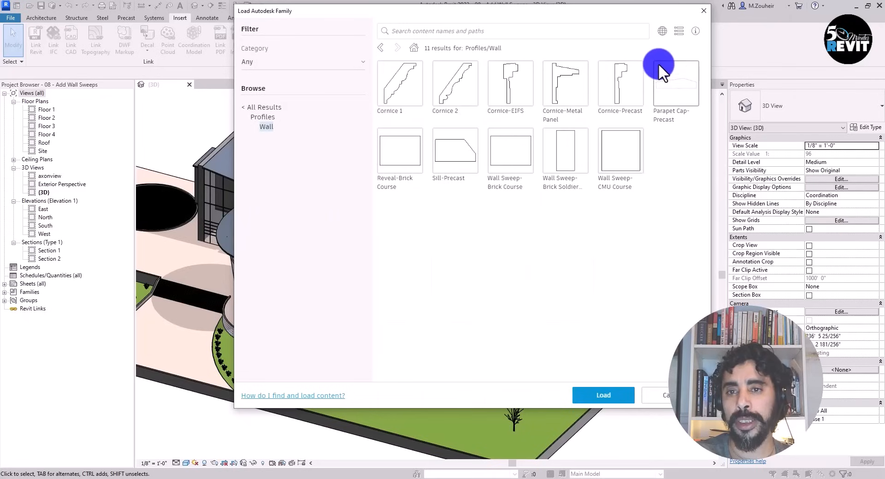
pyautogui.click(590, 396)
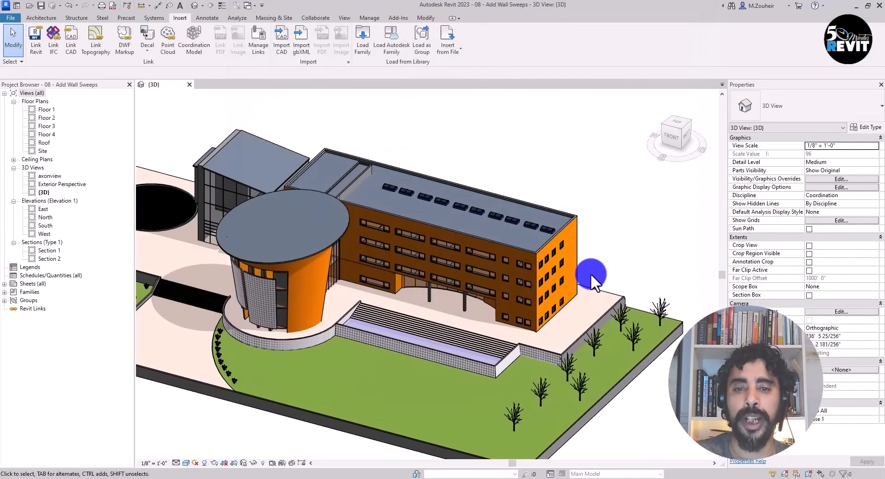
# Step: Start the Wall Sweep command and duplicate the Cornice type from its type properties as a new wall sweep type
pyautogui.scroll(2, 590, 273)
pyautogui.moveTo(593, 230); pyautogui.dragTo(596, 260, button='middle')
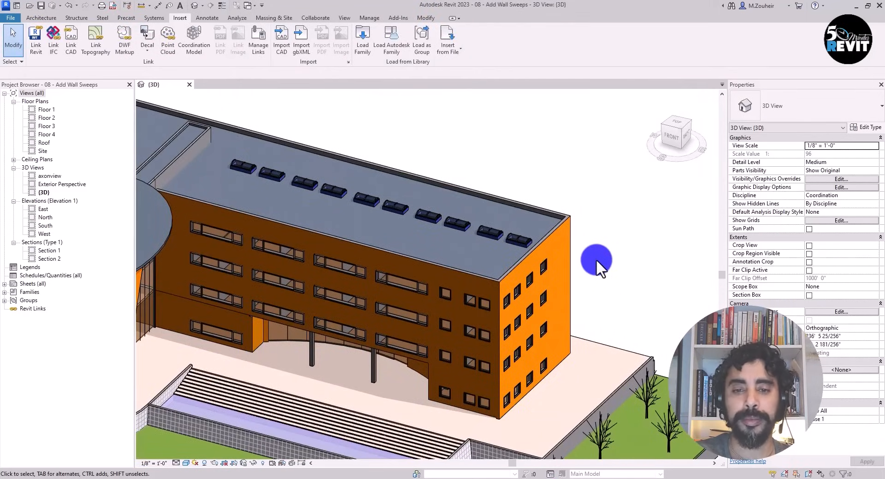
pyautogui.click(44, 18)
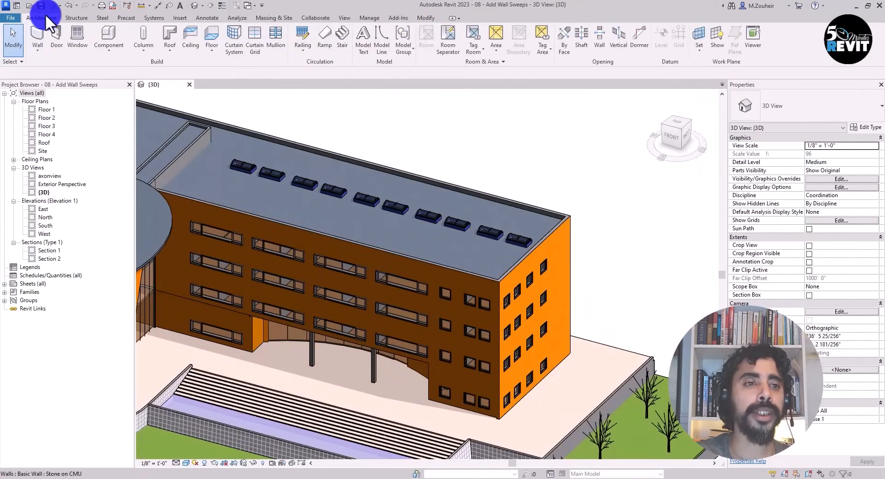
pyautogui.click(36, 51)
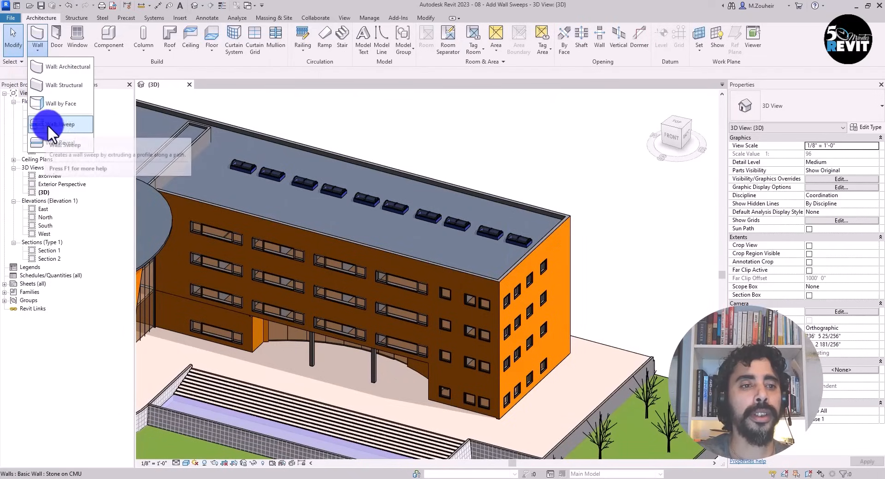
pyautogui.click(69, 126)
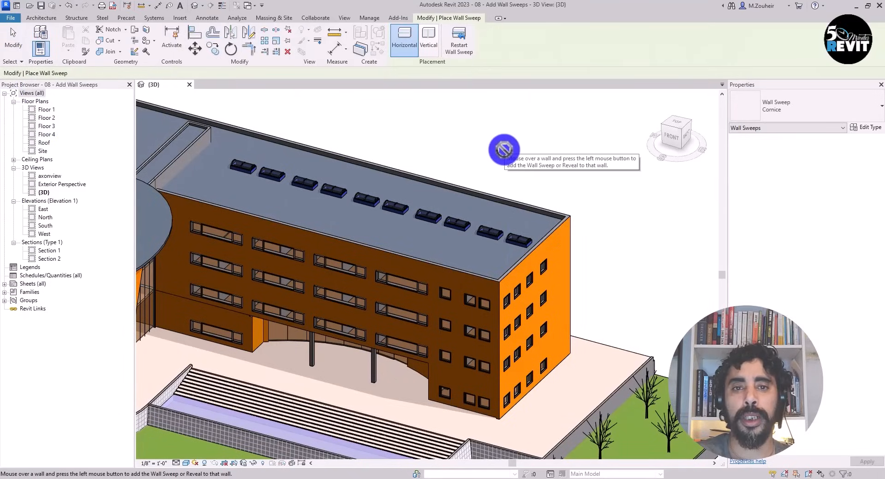
pyautogui.scroll(3, 552, 226)
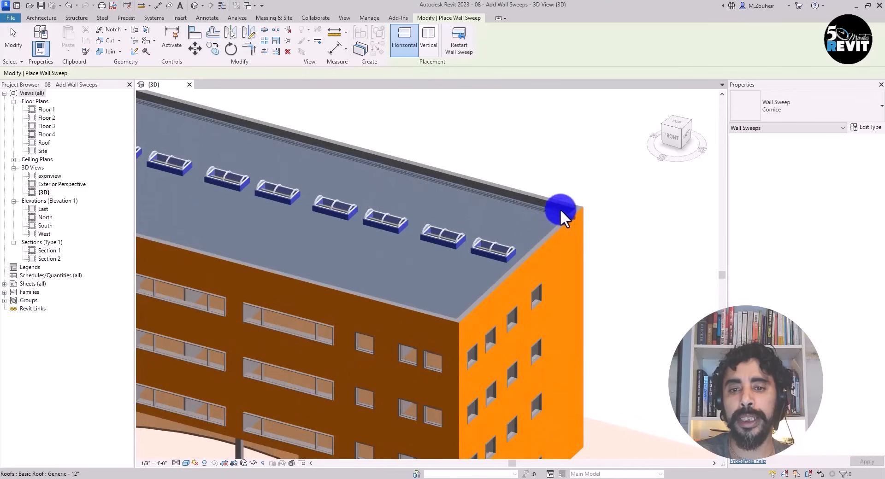
pyautogui.click(866, 127)
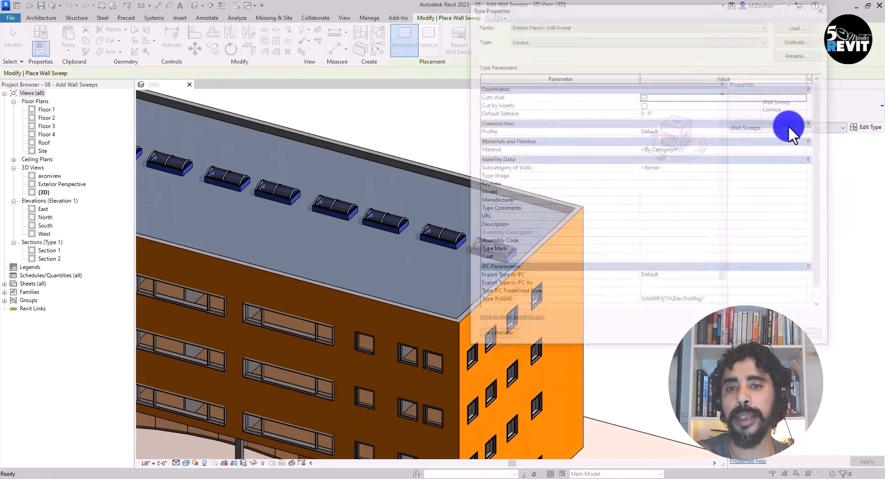
pyautogui.moveTo(629, 16); pyautogui.dragTo(449, 19)
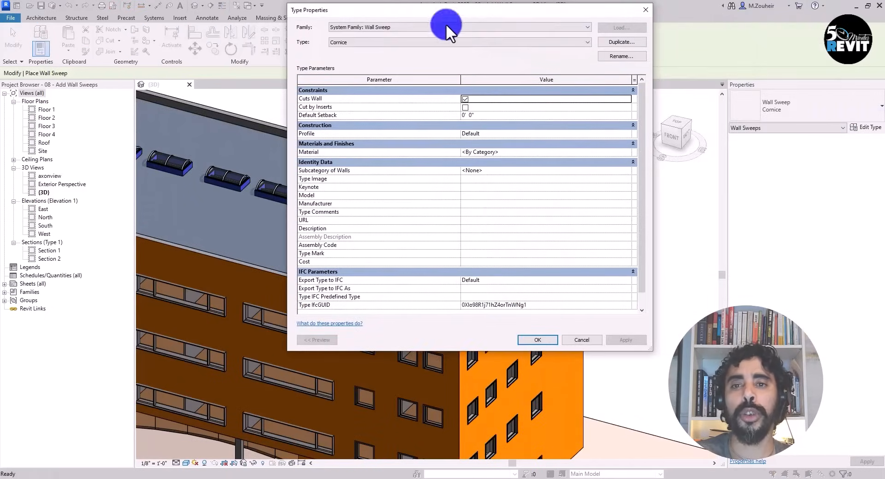
pyautogui.click(351, 43)
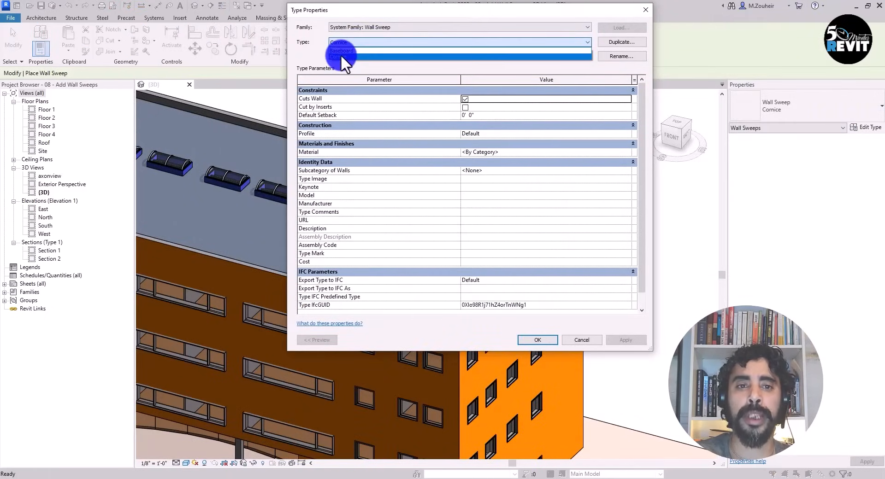
pyautogui.click(344, 57)
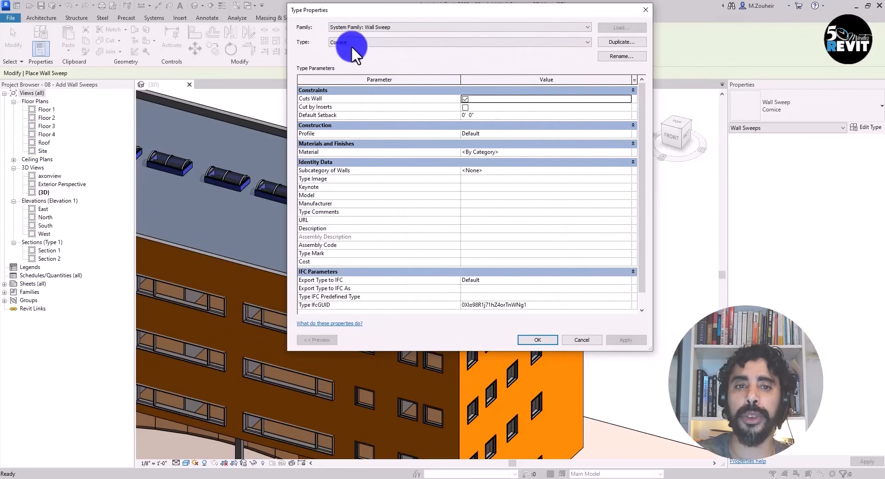
pyautogui.click(620, 42)
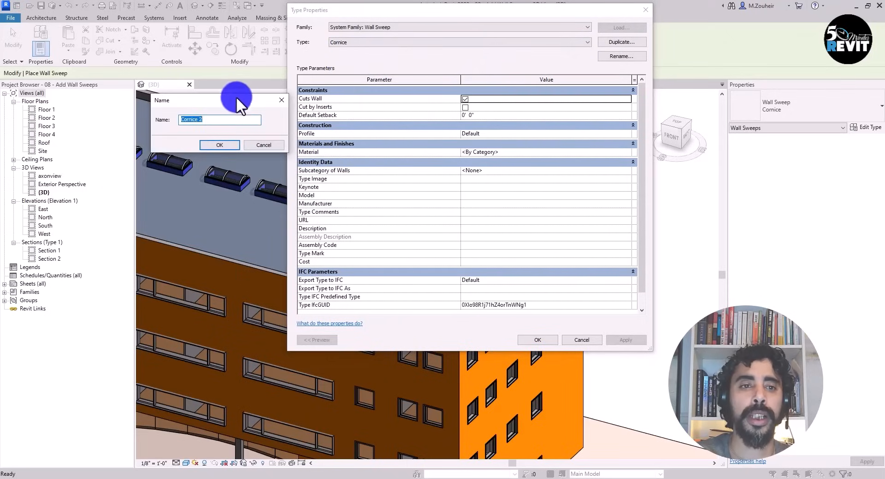
# Step: Name the duplicated wall sweep type Cornice_Parapet and set its profile to Parapet Cap-Precast : 20" Wide
pyautogui.moveTo(237, 99); pyautogui.dragTo(496, 75)
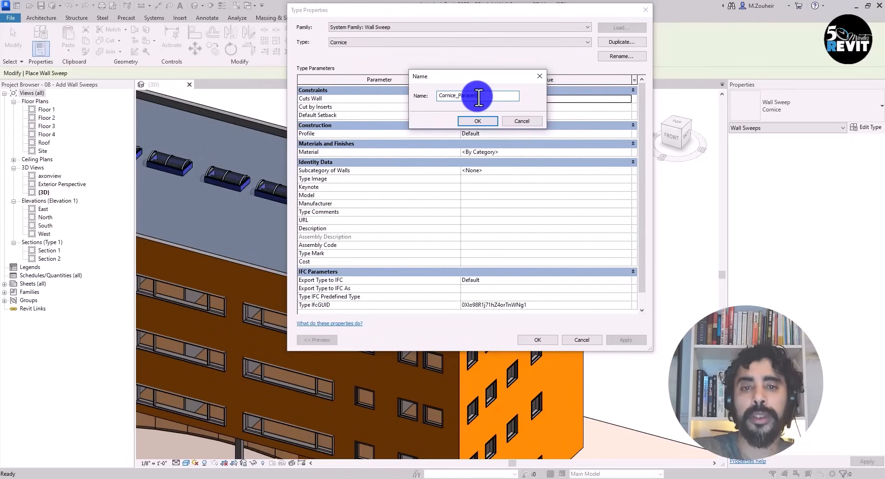
pyautogui.click(478, 121)
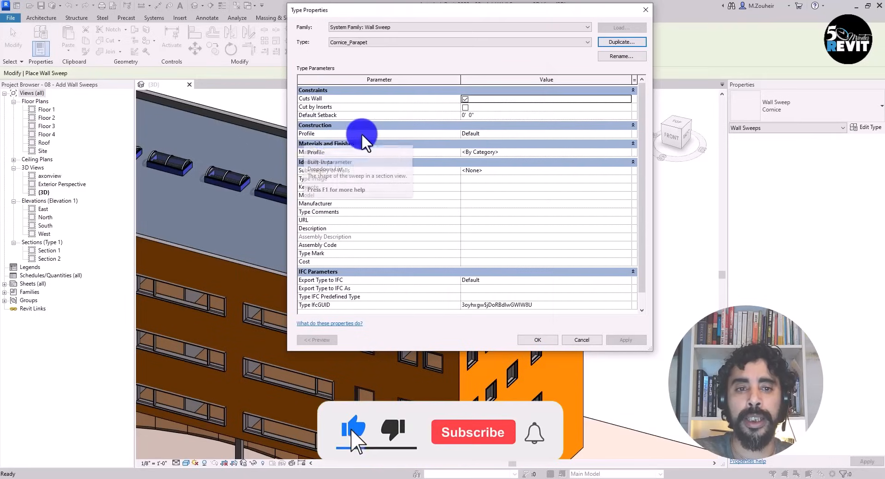
pyautogui.click(485, 132)
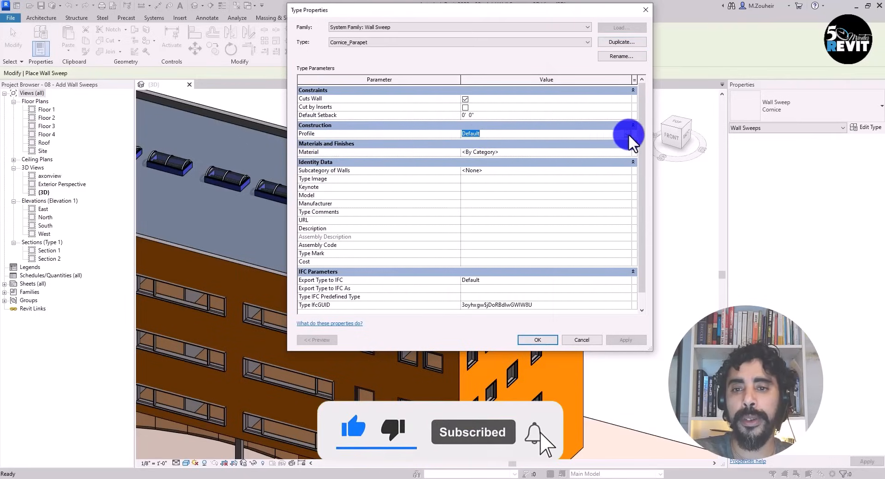
pyautogui.click(628, 134)
pyautogui.scroll(-3, 572, 165)
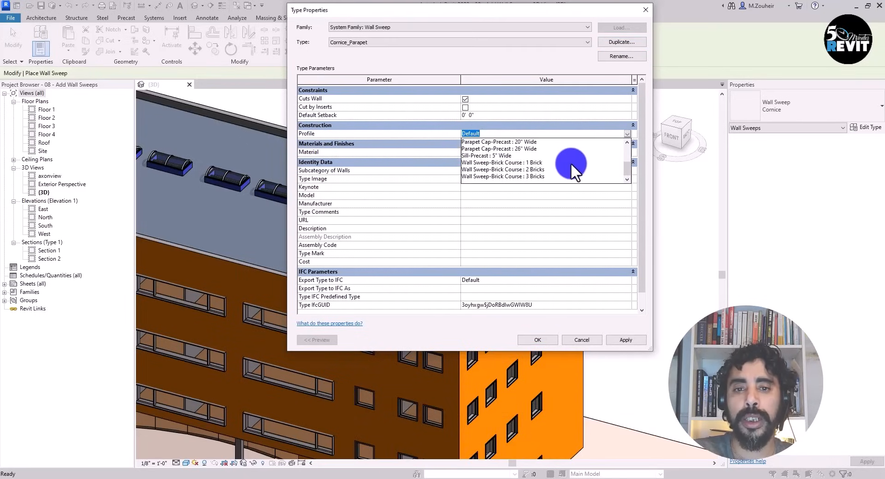
pyautogui.scroll(3, 512, 170)
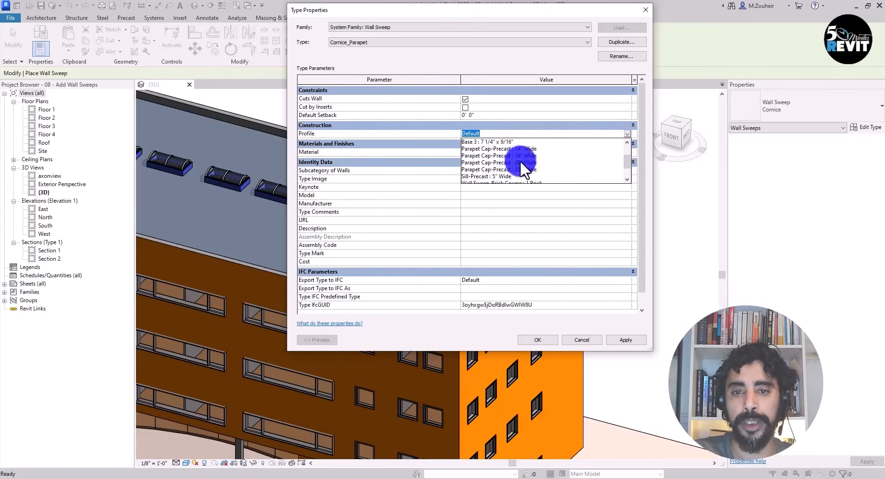
pyautogui.click(513, 162)
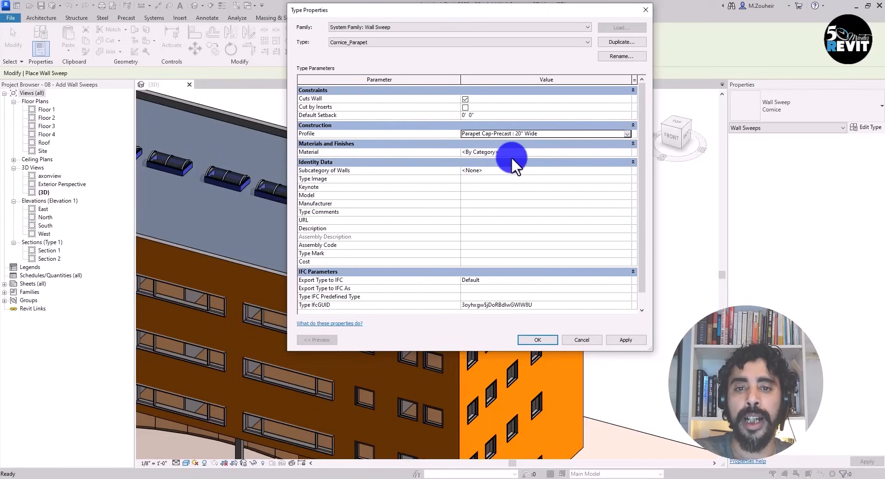
# Step: Find Travertine among the stone materials, assign it to the Cornice_Parapet type and accept the type properties
pyautogui.click(507, 152)
pyautogui.click(629, 152)
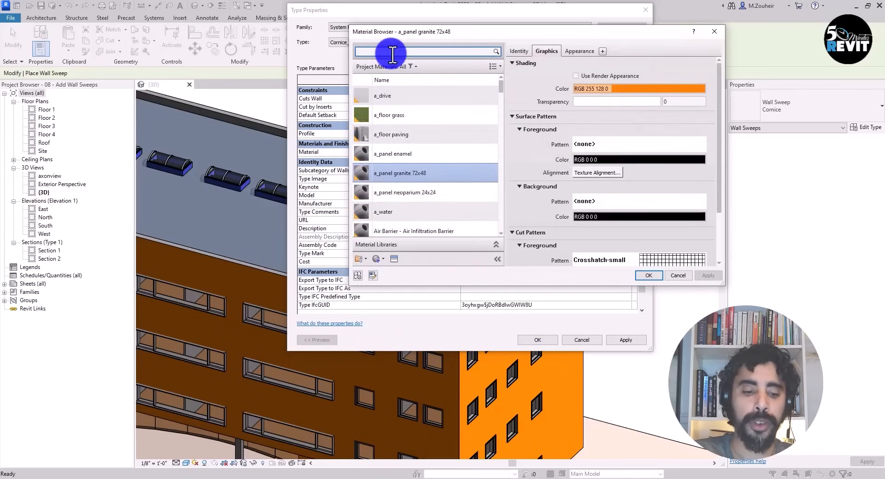
pyautogui.click(392, 53)
pyautogui.write('stone')
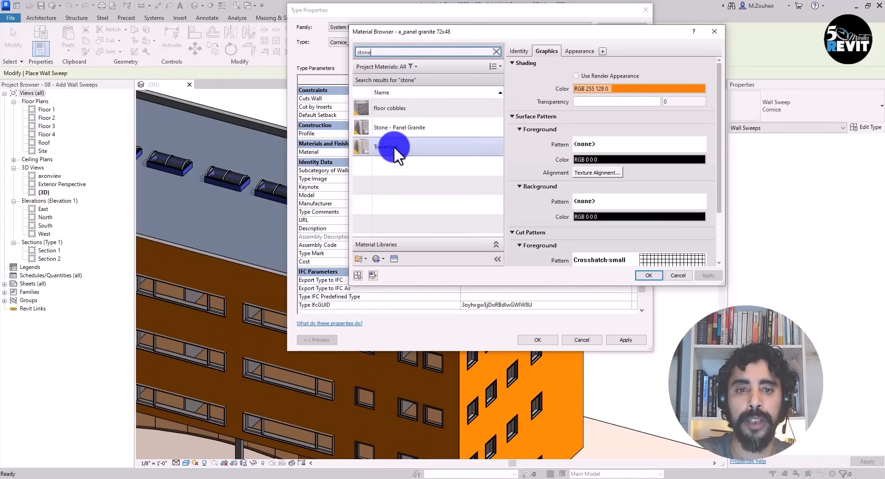
pyautogui.click(396, 147)
pyautogui.click(649, 275)
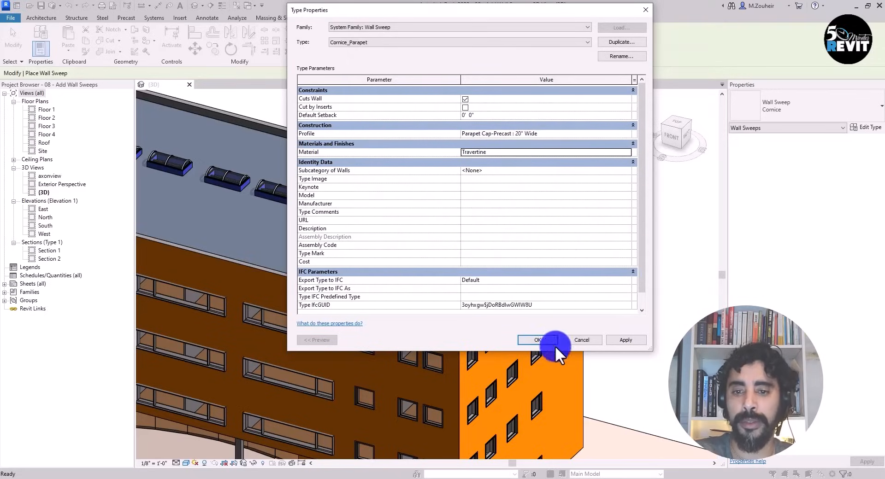
pyautogui.click(543, 340)
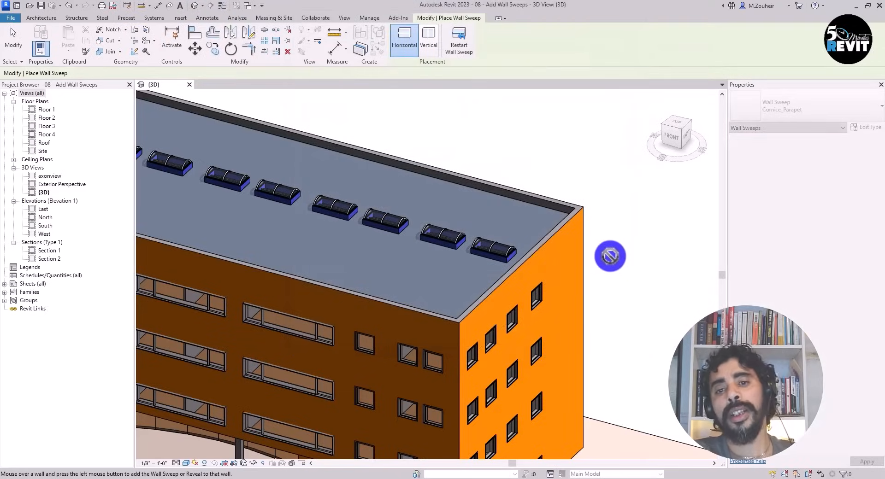
# Step: Place a horizontal wall sweep along the top edge of the main block's narrow end wall
pyautogui.scroll(4, 599, 261)
pyautogui.scroll(-2, 510, 223)
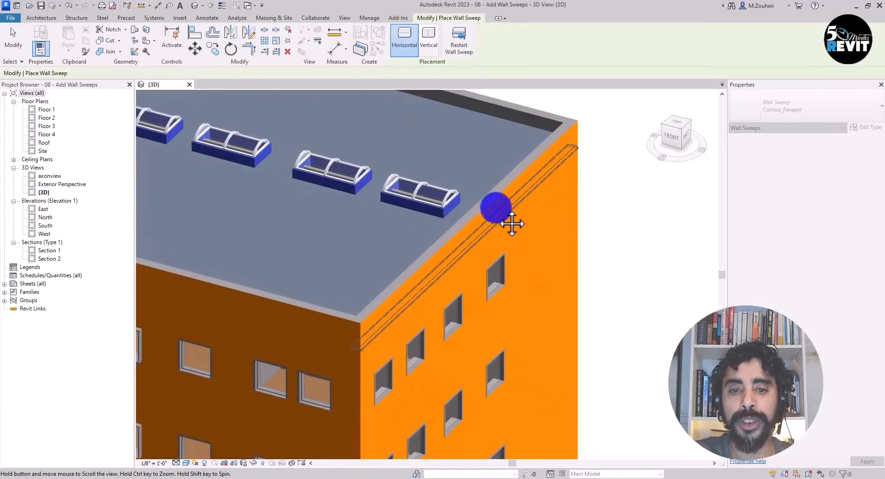
pyautogui.scroll(5, 464, 231)
pyautogui.scroll(-2, 452, 240)
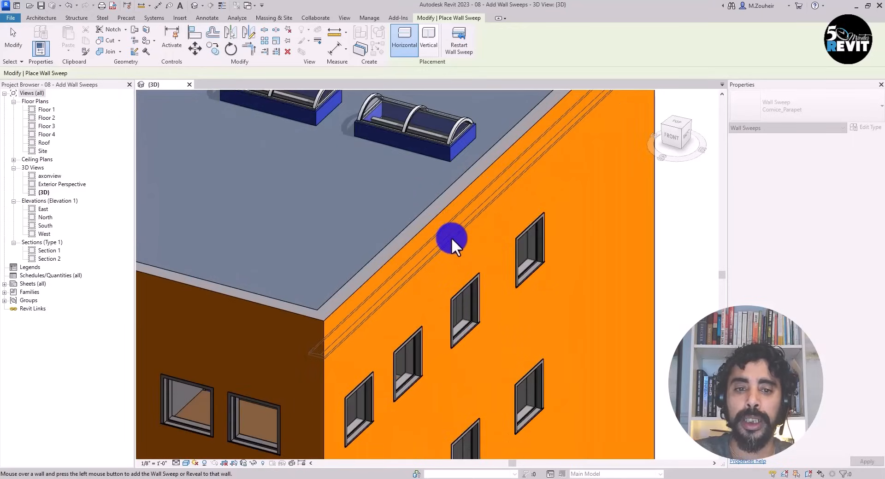
pyautogui.scroll(4, 438, 299)
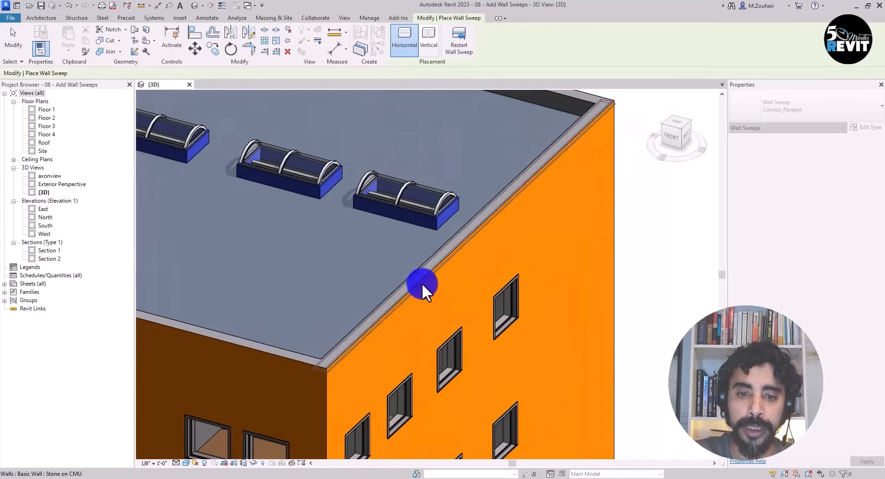
pyautogui.click(417, 286)
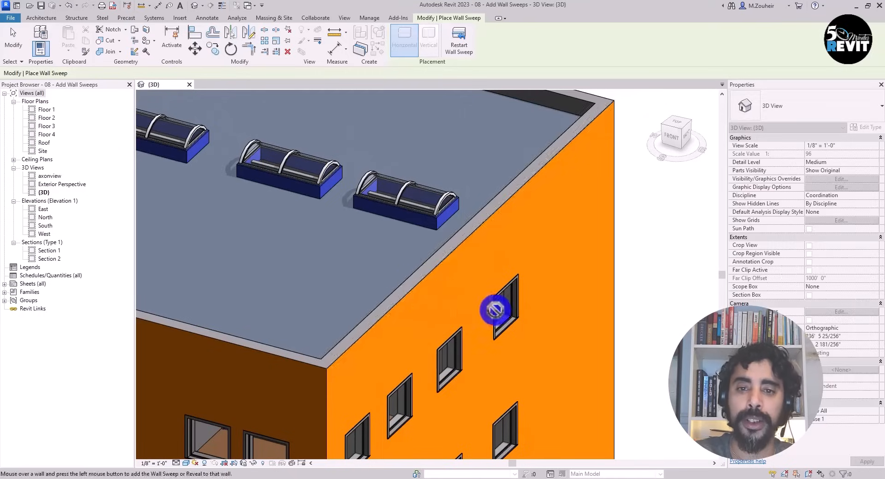
# Step: Continue the wall sweep along the top edges of the main block's rear wall and opposite end wall
pyautogui.keyDown('shift'); pyautogui.moveTo(575, 290); pyautogui.dragTo(493, 296, button='middle'); pyautogui.keyUp('shift')
pyautogui.scroll(-4, 591, 171)
pyautogui.keyDown('shift'); pyautogui.moveTo(535, 245); pyautogui.dragTo(478, 231, button='middle'); pyautogui.keyUp('shift')
pyautogui.scroll(3, 478, 231)
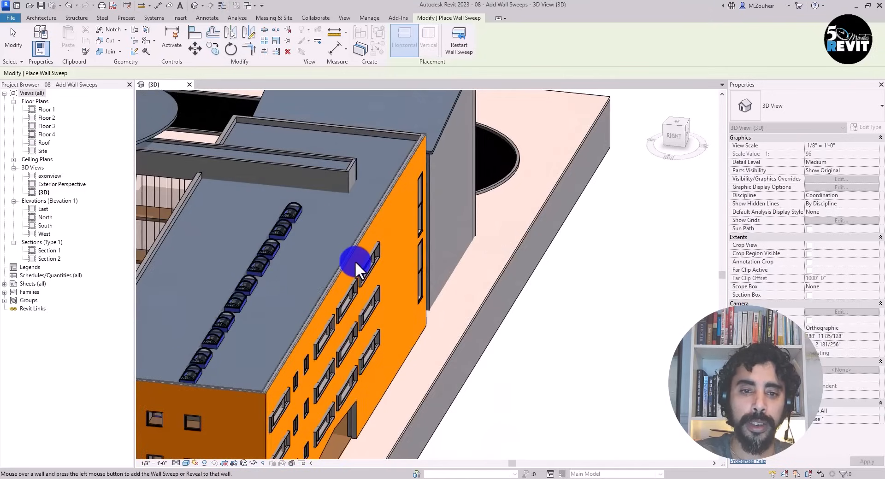
pyautogui.keyDown('shift'); pyautogui.moveTo(420, 263); pyautogui.dragTo(426, 323, button='middle'); pyautogui.keyUp('shift')
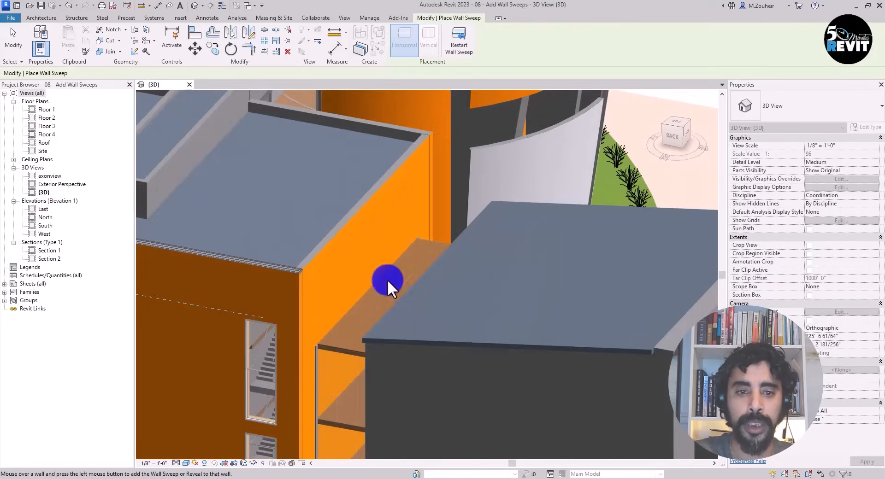
pyautogui.scroll(2, 343, 256)
pyautogui.moveTo(338, 256); pyautogui.dragTo(427, 270, button='middle')
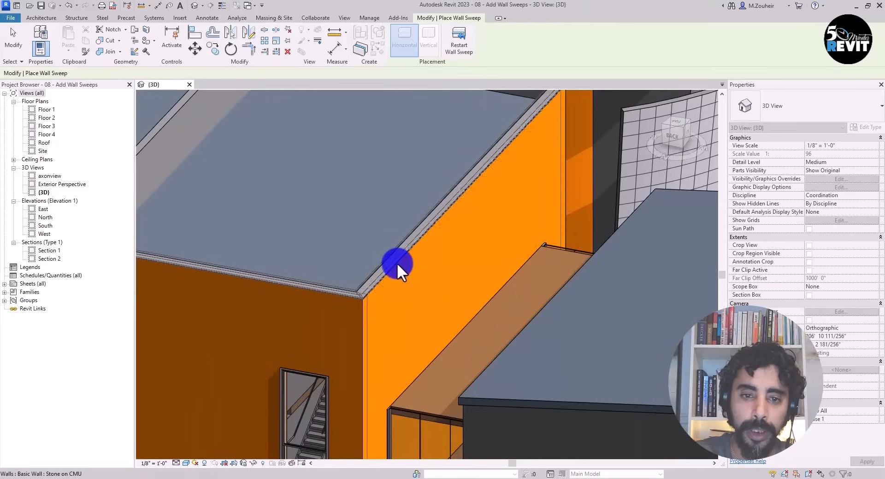
pyautogui.scroll(3, 401, 267)
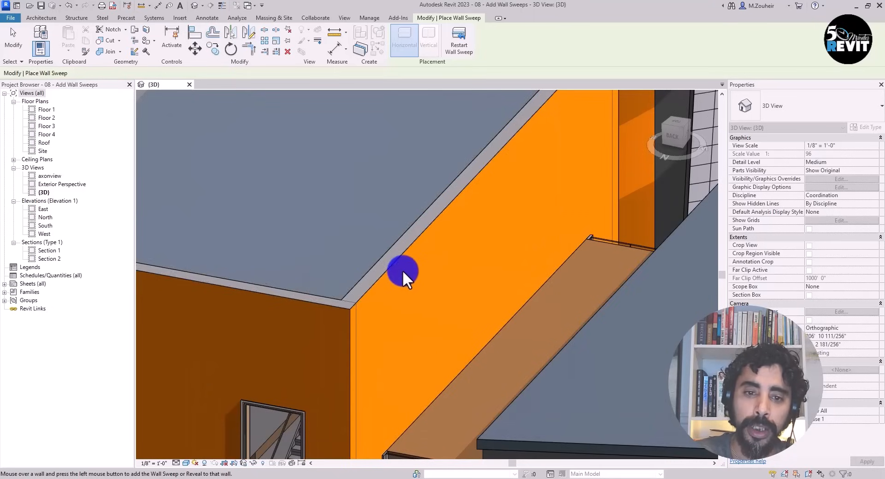
# Step: Add the sweep along the top of the long front wall to complete the parapet loop, and finish placing sweeps
pyautogui.scroll(-5, 415, 270)
pyautogui.keyDown('shift'); pyautogui.moveTo(415, 267); pyautogui.dragTo(387, 201, button='middle'); pyautogui.keyUp('shift')
pyautogui.scroll(5, 392, 206)
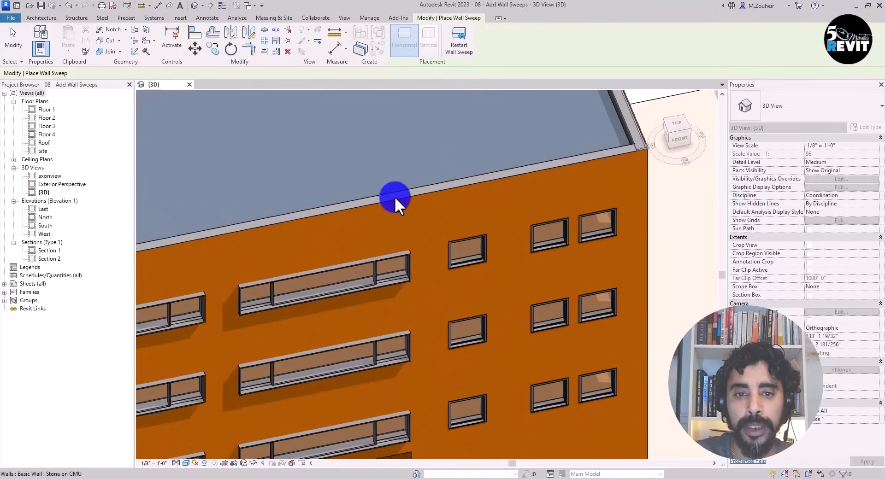
pyautogui.click(395, 199)
pyautogui.moveTo(596, 193); pyautogui.dragTo(548, 252, button='middle')
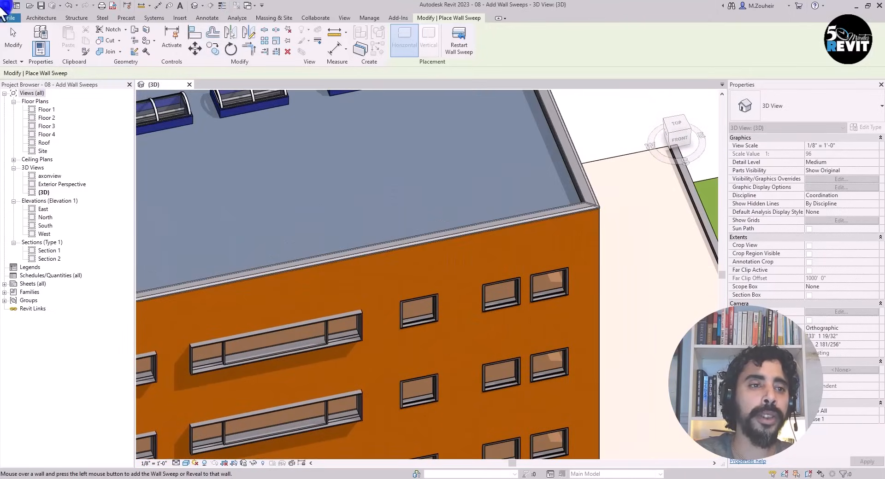
pyautogui.press('Escape')
# Step: Select the parapet wall sweep and set its level to parapet with an offset from level of 0' 0"
pyautogui.scroll(5, 577, 218)
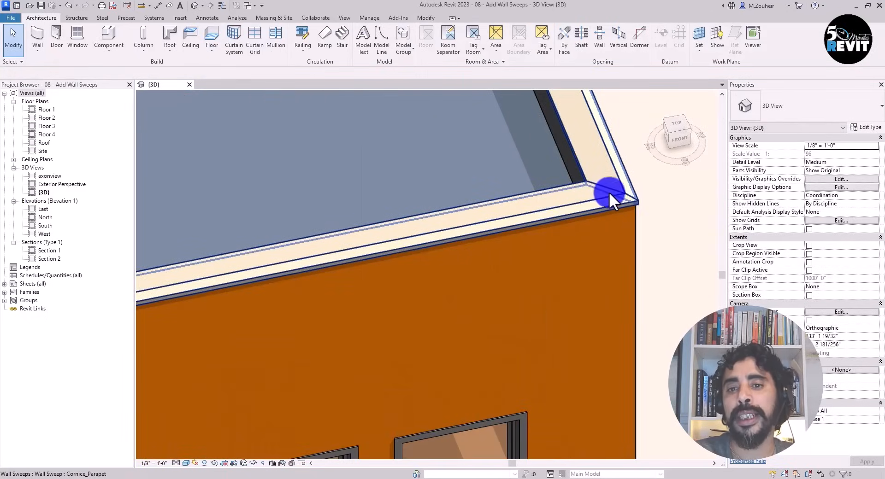
pyautogui.scroll(-8, 629, 201)
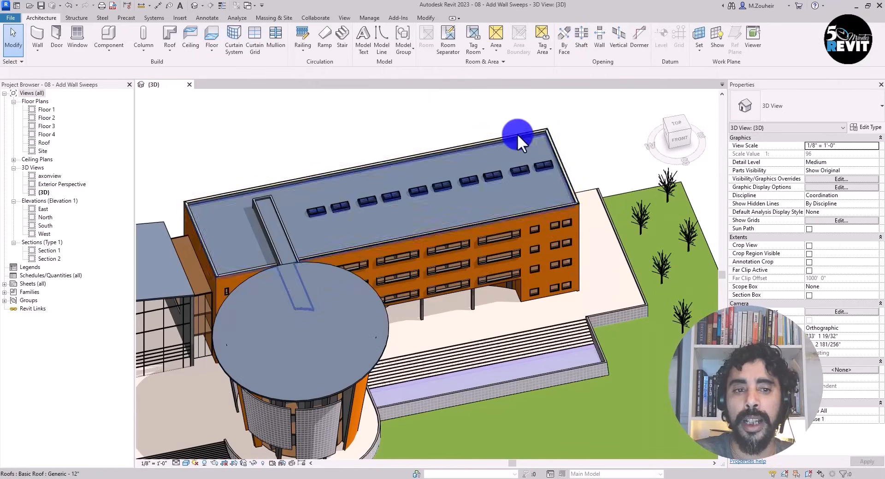
pyautogui.scroll(5, 578, 219)
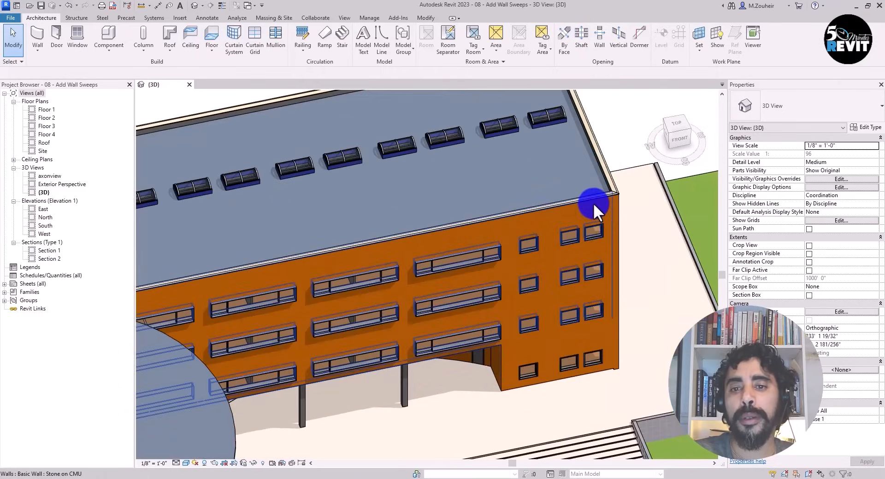
pyautogui.click(593, 198)
pyautogui.keyDown('shift'); pyautogui.moveTo(593, 198); pyautogui.dragTo(496, 180, button='middle'); pyautogui.keyUp('shift')
pyautogui.scroll(2, 523, 247)
pyautogui.moveTo(585, 269); pyautogui.dragTo(572, 212, button='middle')
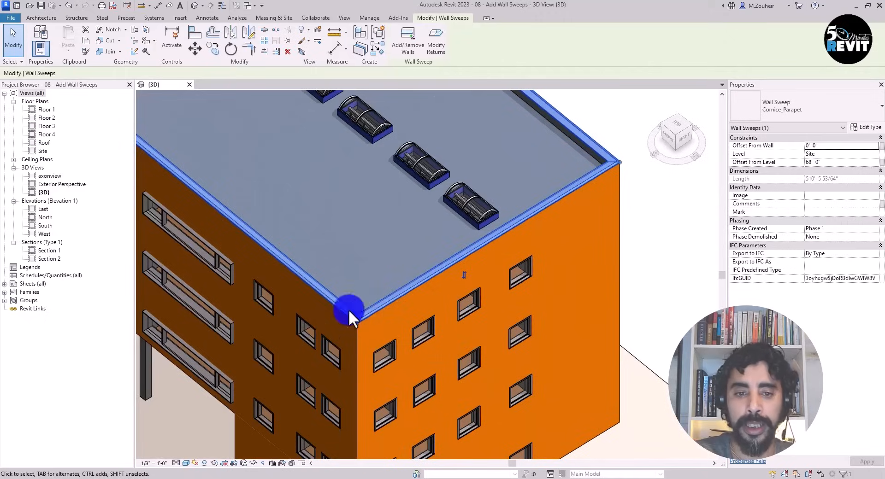
pyautogui.keyDown('shift'); pyautogui.moveTo(477, 248); pyautogui.dragTo(407, 350, button='middle'); pyautogui.keyUp('shift')
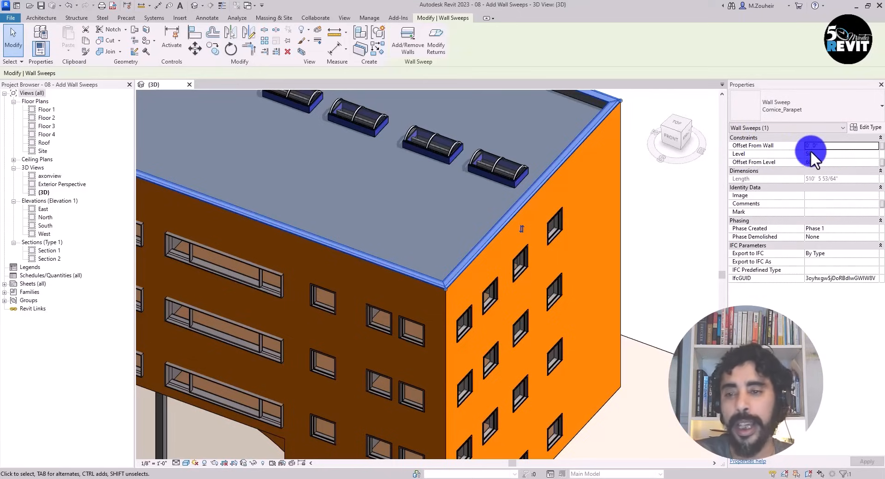
pyautogui.click(874, 154)
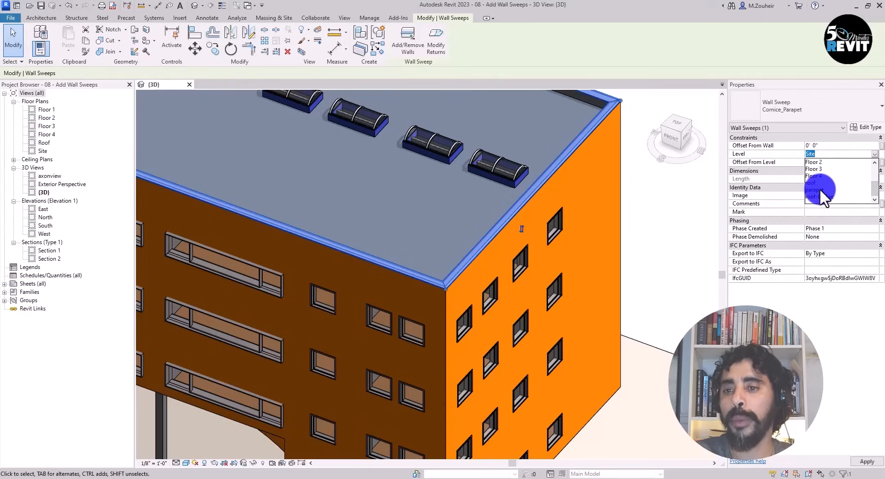
pyautogui.click(819, 189)
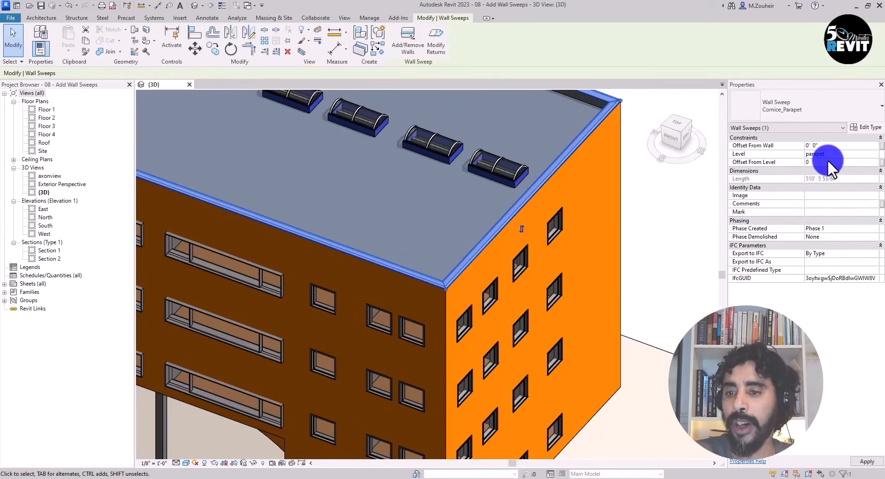
pyautogui.click(866, 462)
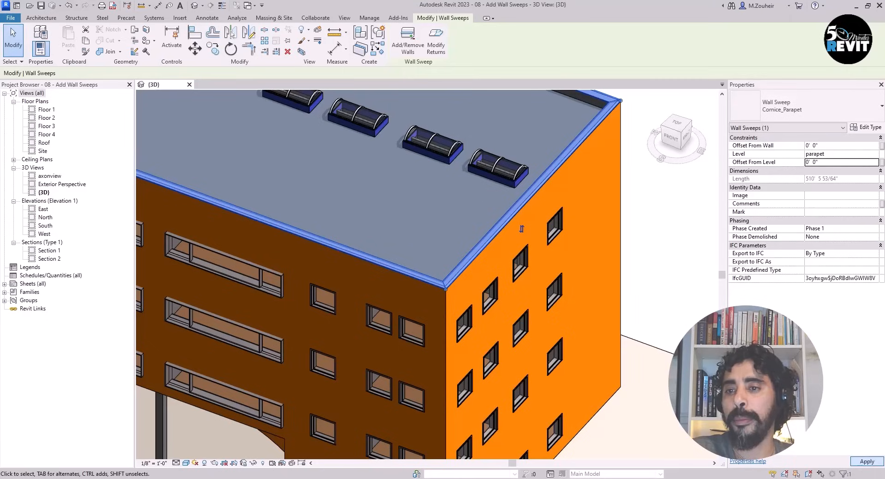
pyautogui.scroll(-5, 529, 234)
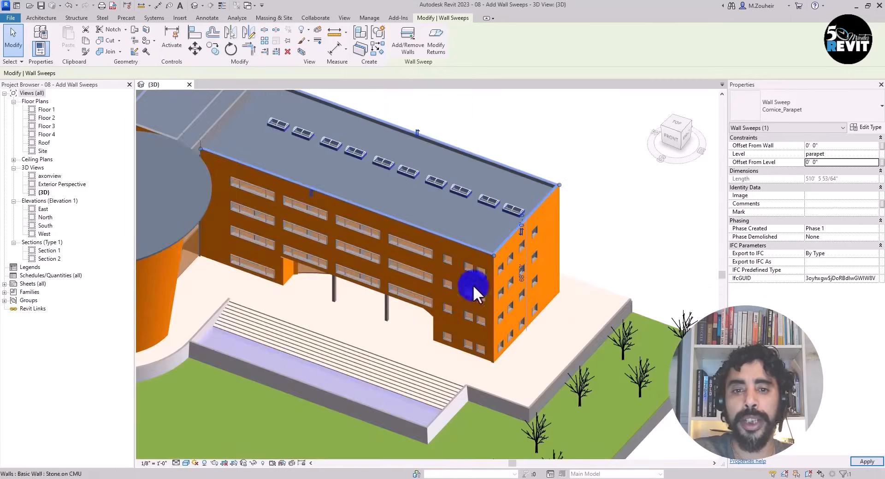
pyautogui.click(569, 162)
# Step: Open the Floor 2 floor plan at the row of reception rooms next to the corridor
pyautogui.click(33, 119)
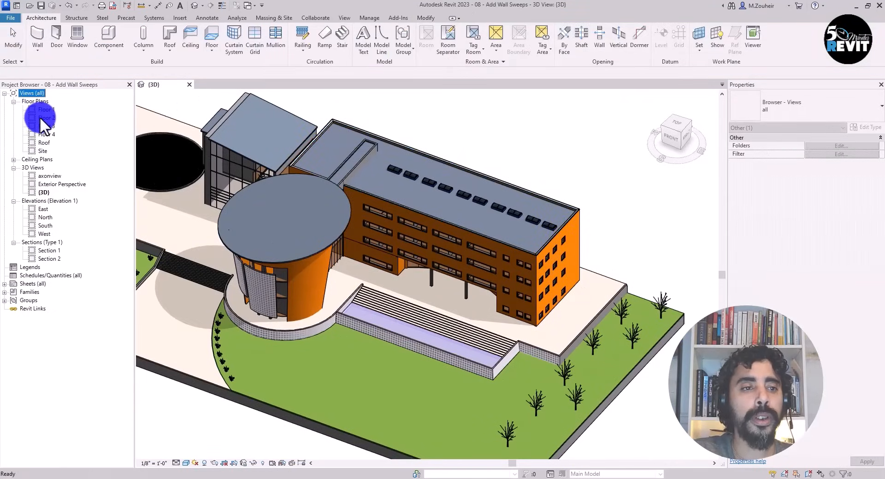
pyautogui.click(45, 118)
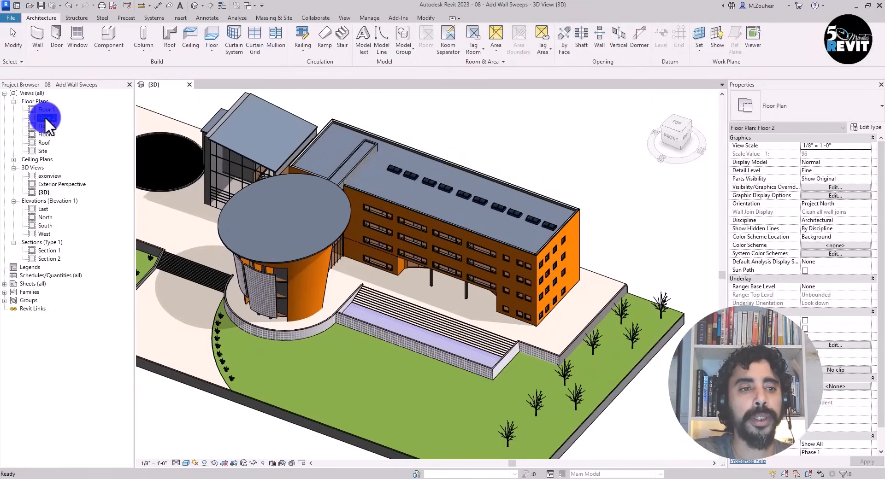
pyautogui.doubleClick(45, 117)
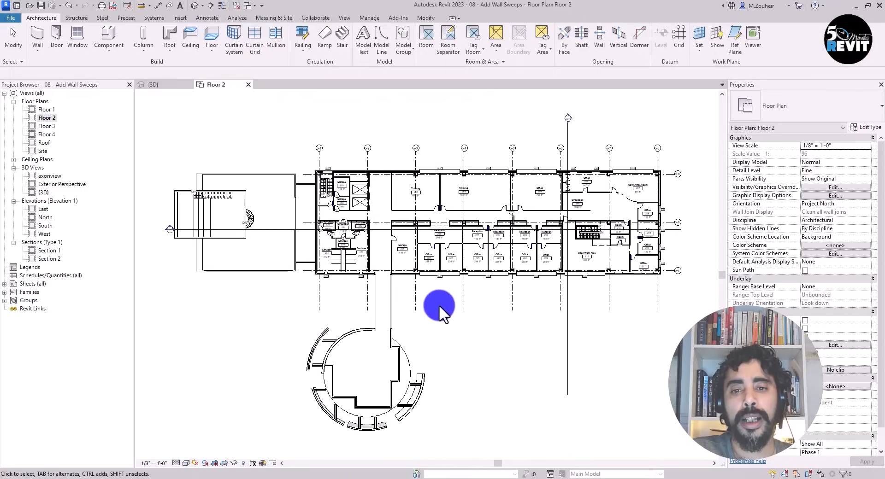
pyautogui.scroll(6, 536, 248)
pyautogui.moveTo(521, 185); pyautogui.dragTo(515, 251, button='middle')
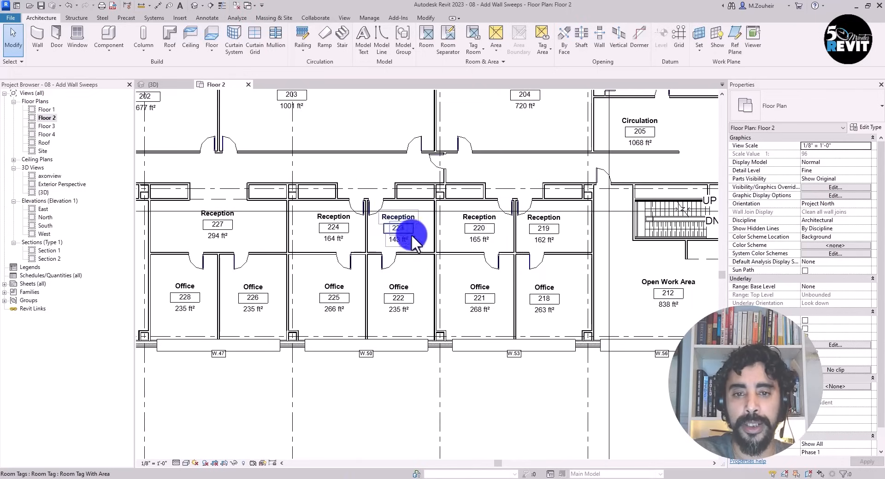
pyautogui.moveTo(383, 244); pyautogui.dragTo(438, 230, button='middle')
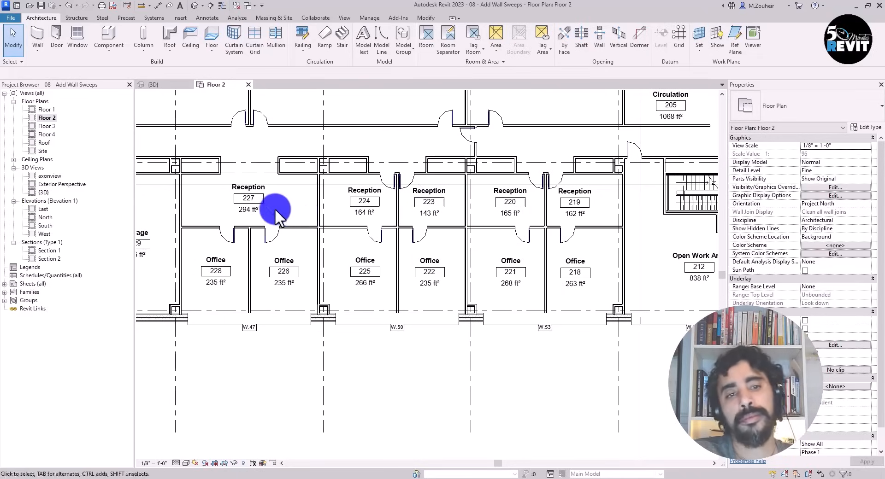
pyautogui.moveTo(241, 205); pyautogui.dragTo(320, 243, button='middle')
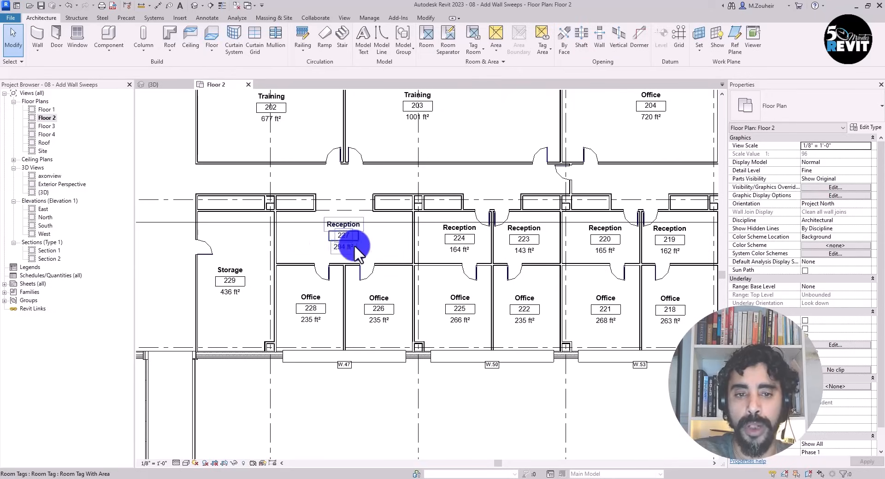
# Step: Isolate Reception room 227 in a 3D section box and lower the box's top to expose the room's interior
pyautogui.click(325, 246)
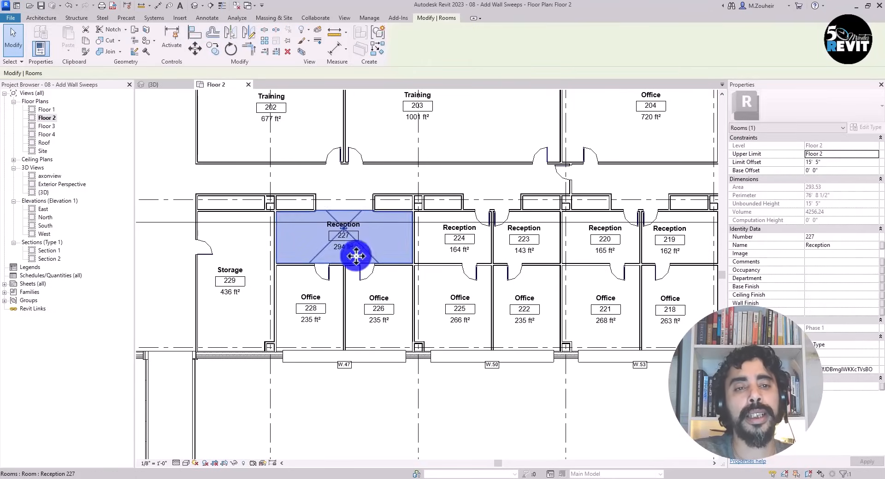
pyautogui.click(302, 53)
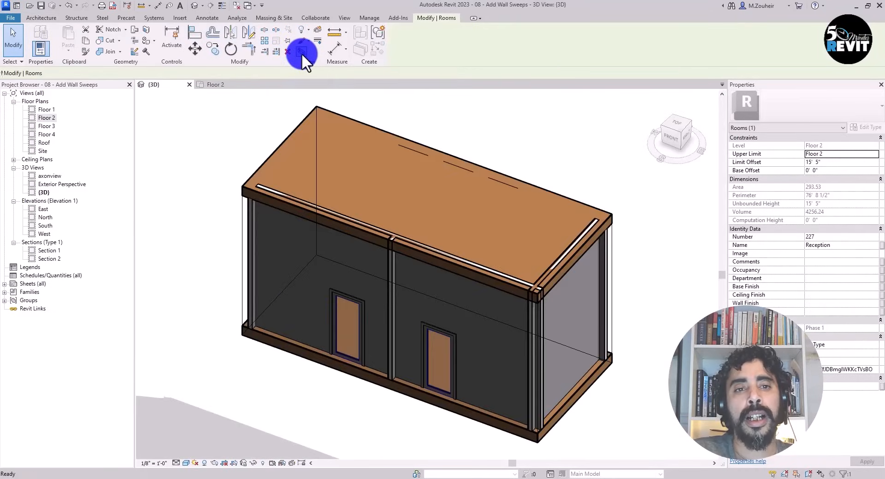
pyautogui.keyDown('shift'); pyautogui.moveTo(493, 322); pyautogui.dragTo(421, 292, button='middle'); pyautogui.keyUp('shift')
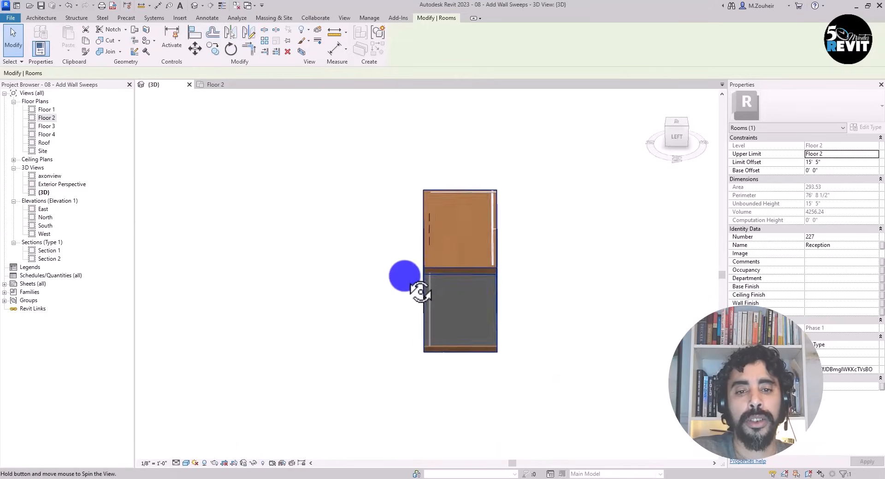
pyautogui.click(449, 269)
pyautogui.keyDown('shift'); pyautogui.moveTo(502, 305); pyautogui.dragTo(462, 223, button='middle'); pyautogui.keyUp('shift')
pyautogui.moveTo(461, 228); pyautogui.dragTo(421, 334)
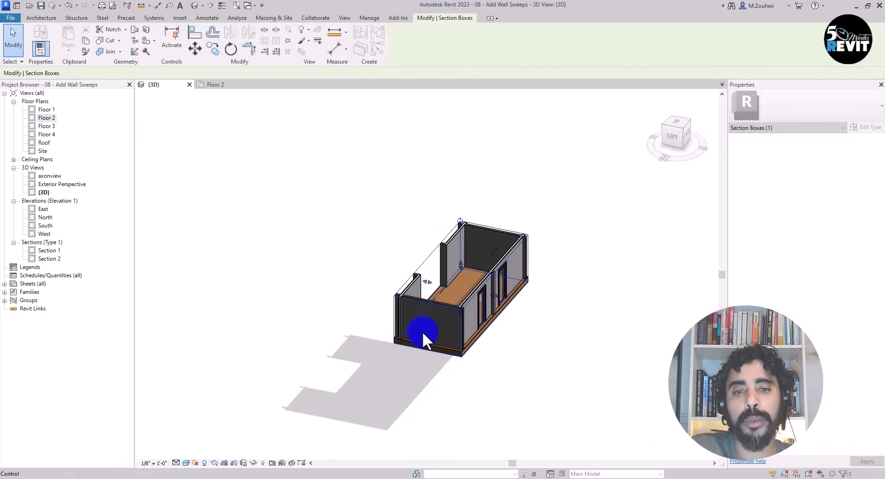
pyautogui.keyDown('shift'); pyautogui.moveTo(421, 334); pyautogui.dragTo(583, 362, button='middle'); pyautogui.keyUp('shift')
pyautogui.scroll(5, 455, 332)
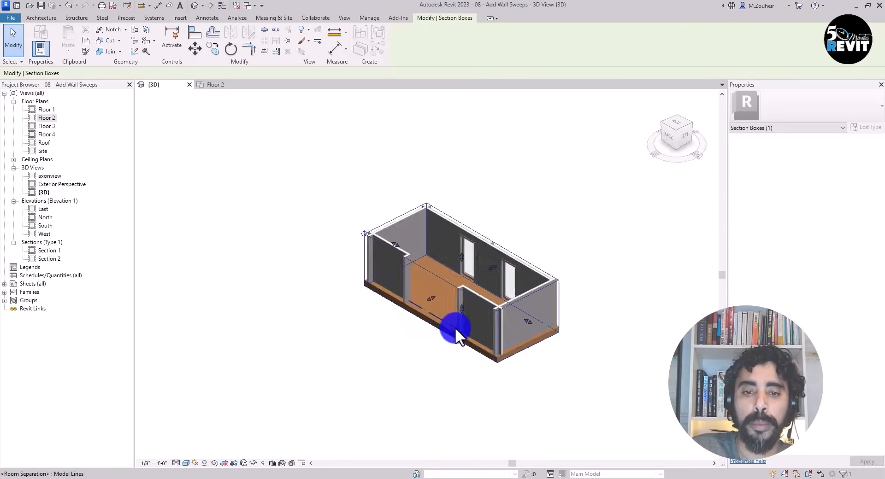
pyautogui.moveTo(409, 359); pyautogui.dragTo(358, 369, button='middle')
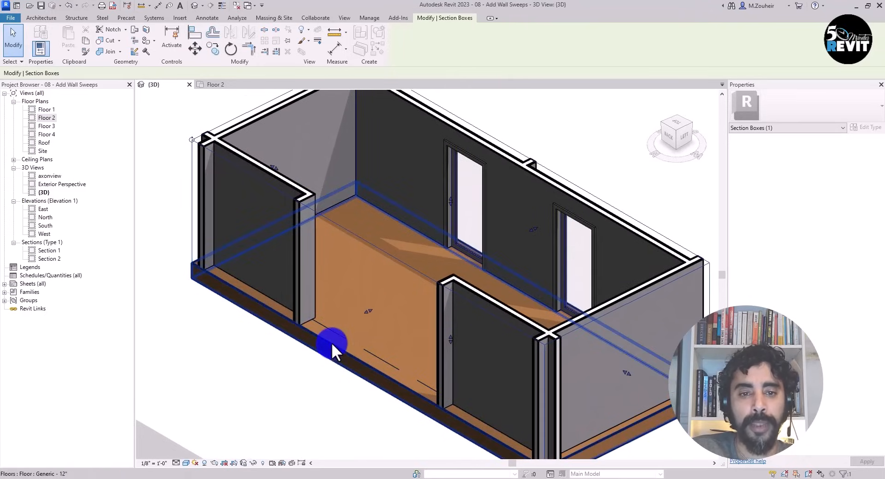
pyautogui.moveTo(332, 381); pyautogui.dragTo(353, 376, button='middle')
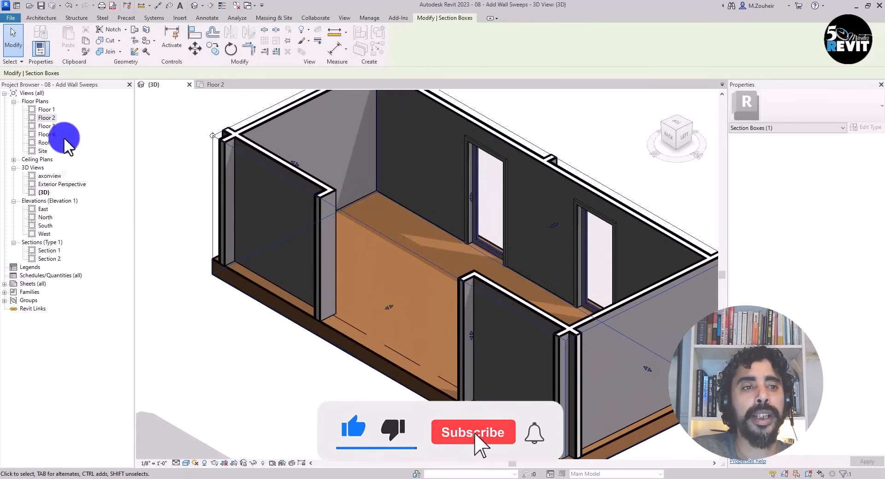
# Step: Place a horizontal Baseboard wall sweep along the reception's two end walls and the wall with two doors, and finish placing sweeps
pyautogui.click(10, 40)
pyautogui.click(36, 53)
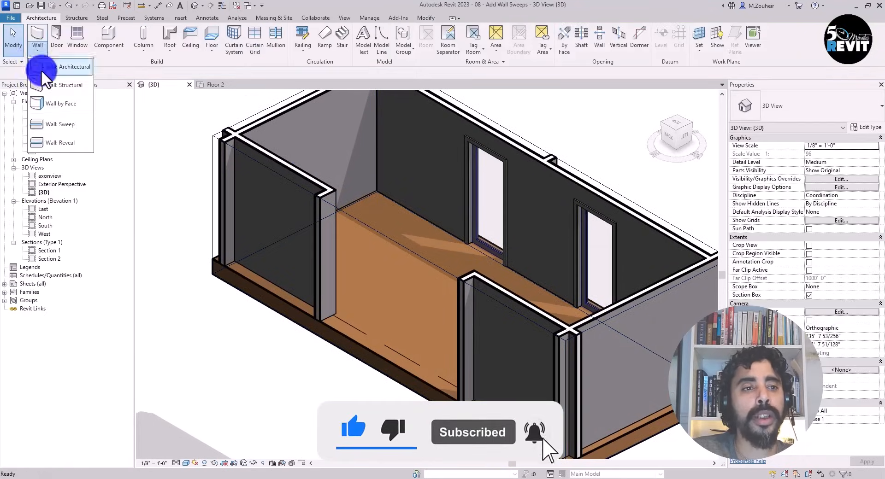
pyautogui.click(68, 123)
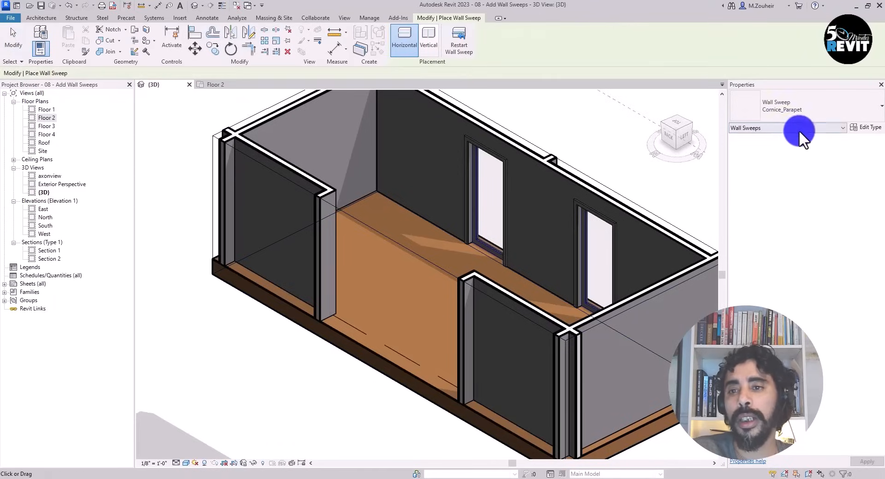
pyautogui.click(819, 101)
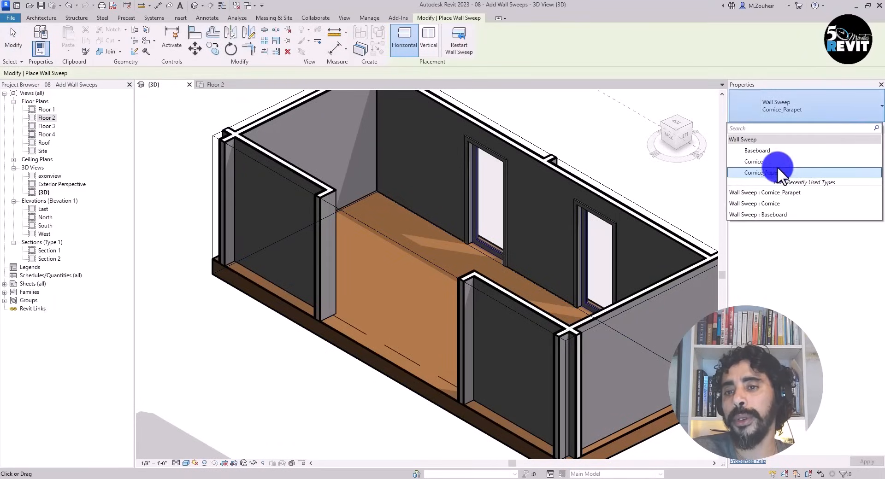
pyautogui.click(758, 150)
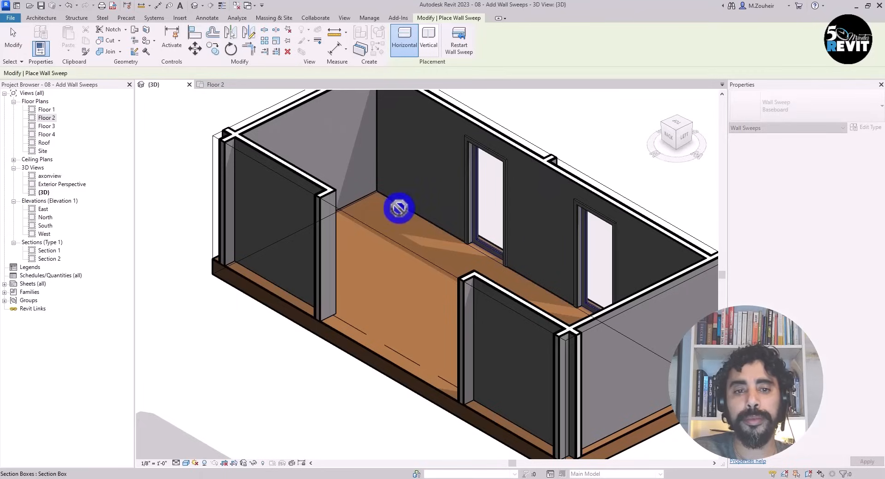
pyautogui.moveTo(378, 206); pyautogui.dragTo(443, 253, button='middle')
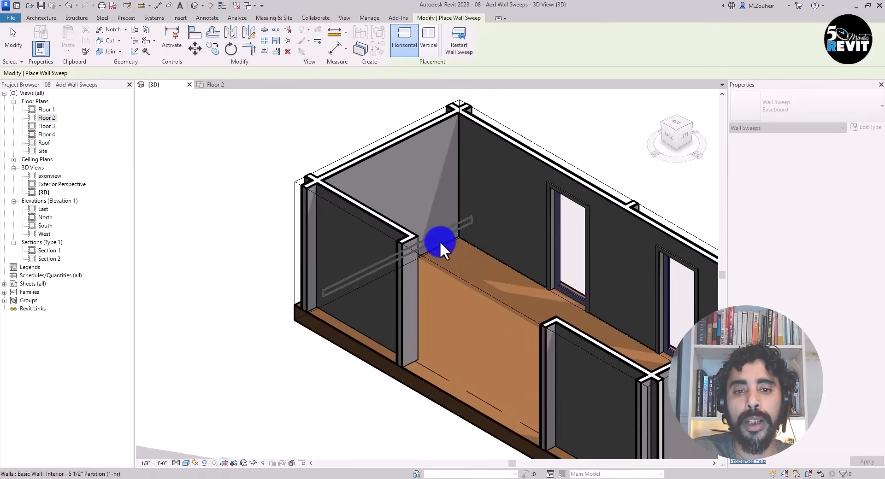
pyautogui.click(441, 248)
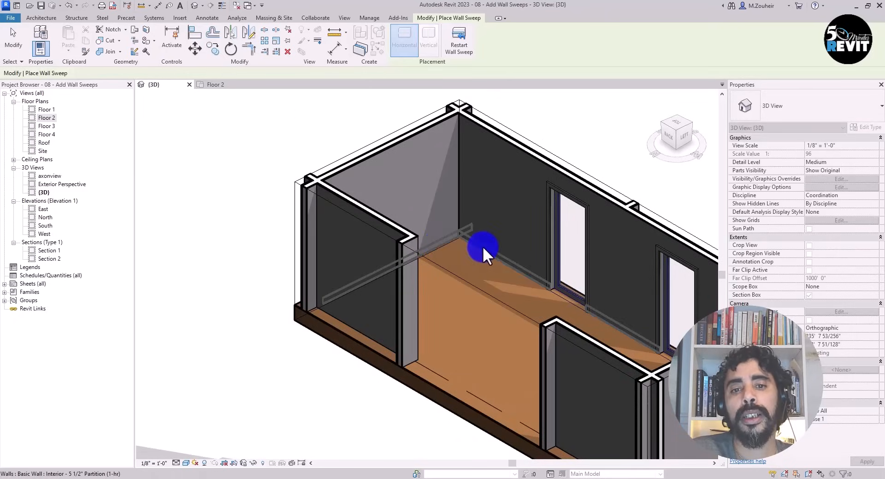
pyautogui.keyDown('shift'); pyautogui.moveTo(513, 265); pyautogui.dragTo(482, 211, button='middle'); pyautogui.keyUp('shift')
pyautogui.keyDown('shift'); pyautogui.moveTo(485, 259); pyautogui.dragTo(427, 245, button='middle'); pyautogui.keyUp('shift')
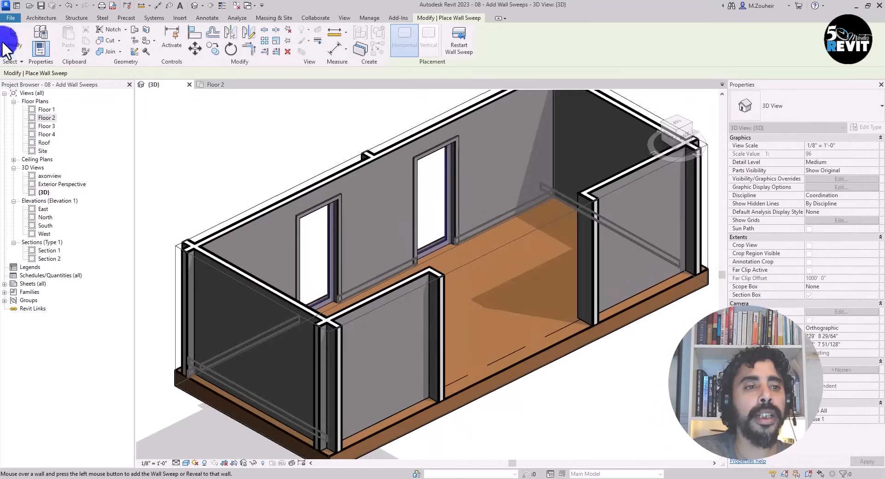
pyautogui.click(26, 46)
# Step: Extend the section box to include the offices behind the two-door wall and the adjoining rooms beyond one end wall
pyautogui.scroll(5, 444, 253)
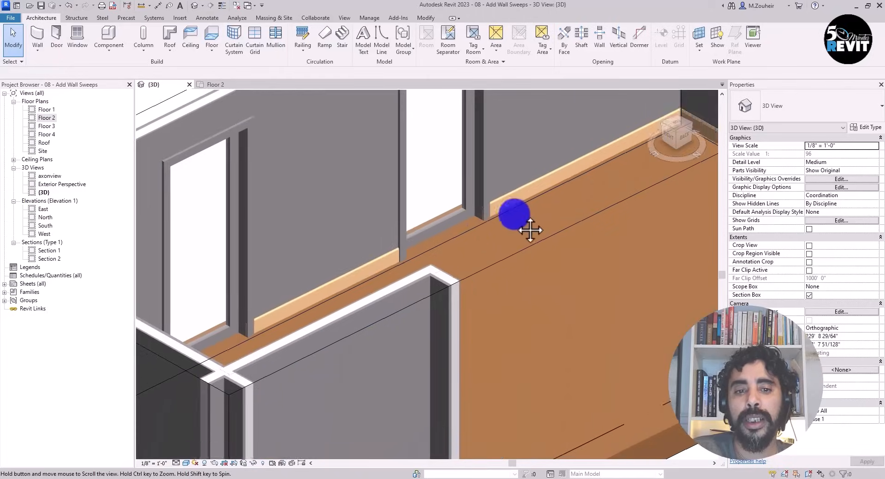
pyautogui.click(394, 237)
pyautogui.moveTo(529, 314)
pyautogui.keyDown('shift'); pyautogui.mouseDown(button='middle')
pyautogui.moveTo(364, 335)
pyautogui.moveTo(609, 336)
pyautogui.moveTo(519, 288)
pyautogui.moveTo(538, 310)
pyautogui.mouseUp(button='middle'); pyautogui.keyUp('shift')
pyautogui.scroll(-5, 510, 297)
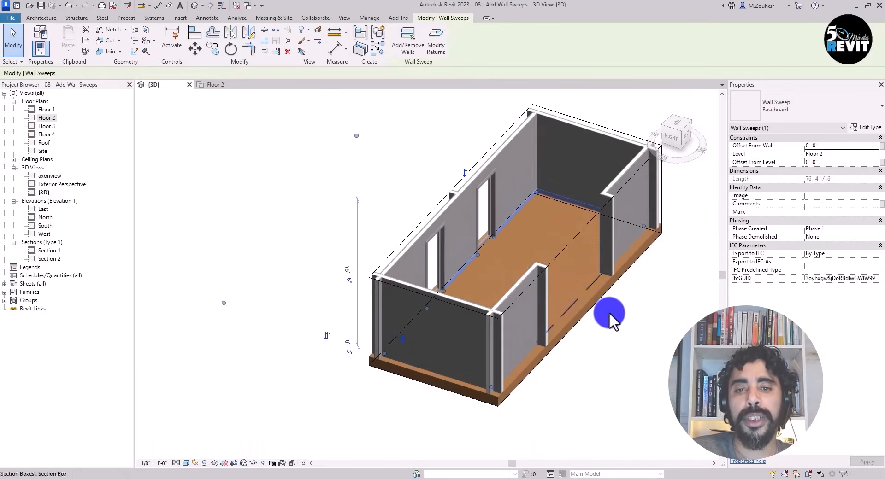
pyautogui.click(658, 340)
pyautogui.click(472, 167)
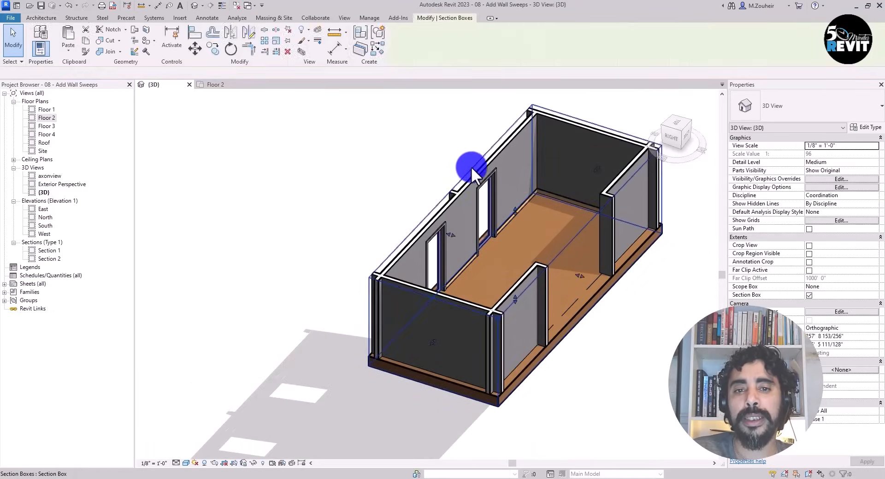
pyautogui.keyDown('shift'); pyautogui.moveTo(500, 234); pyautogui.dragTo(443, 257, button='middle'); pyautogui.keyUp('shift')
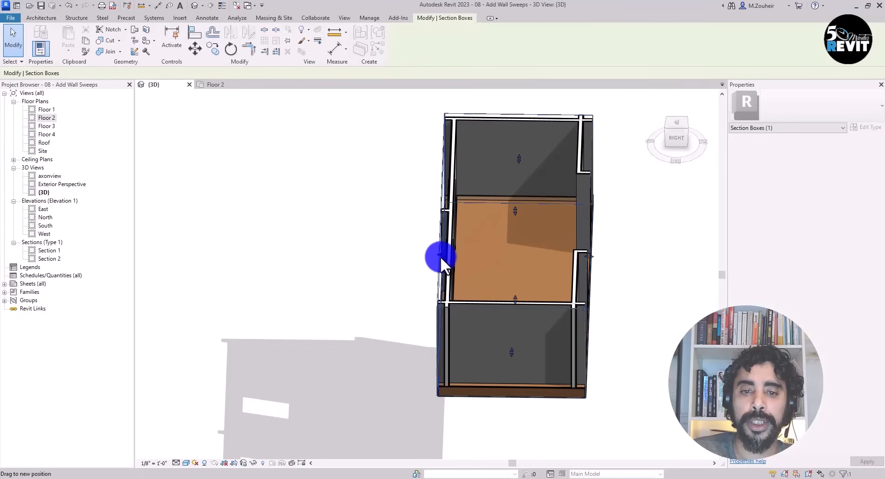
pyautogui.keyDown('shift'); pyautogui.moveTo(361, 275); pyautogui.dragTo(454, 327, button='middle'); pyautogui.keyUp('shift')
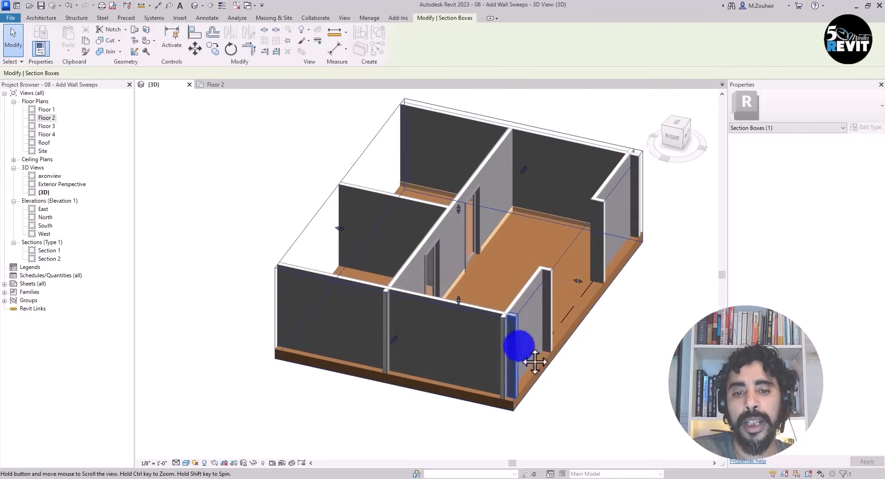
pyautogui.keyDown('shift'); pyautogui.moveTo(518, 352); pyautogui.dragTo(257, 233, button='middle'); pyautogui.keyUp('shift')
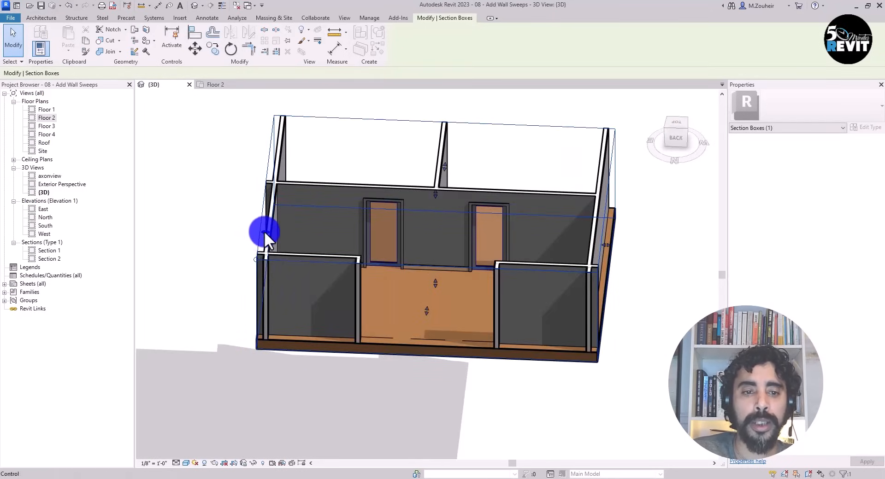
pyautogui.moveTo(211, 234); pyautogui.dragTo(211, 234)
pyautogui.keyDown('shift'); pyautogui.moveTo(299, 330); pyautogui.dragTo(443, 359, button='middle'); pyautogui.keyUp('shift')
# Step: Select the baseboard and shorten its run on one end wall so it stops at the reception's corner with the two-door wall
pyautogui.click(467, 172)
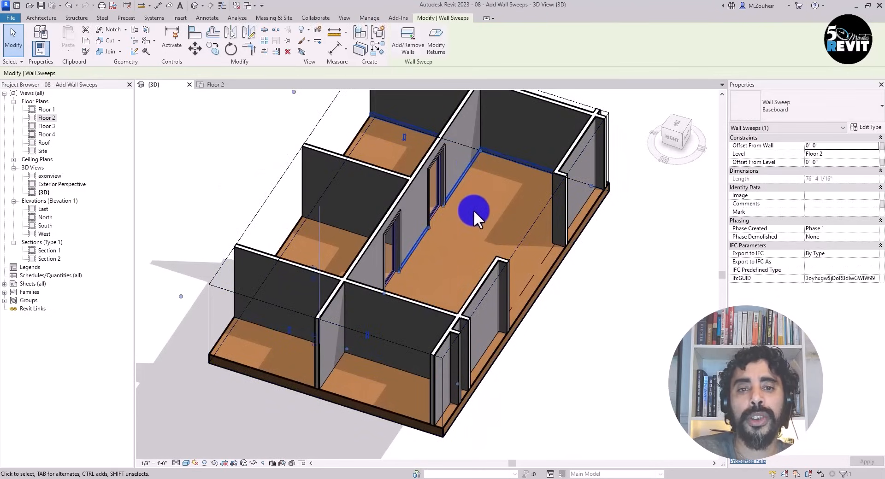
pyautogui.moveTo(468, 221); pyautogui.dragTo(445, 258, button='middle')
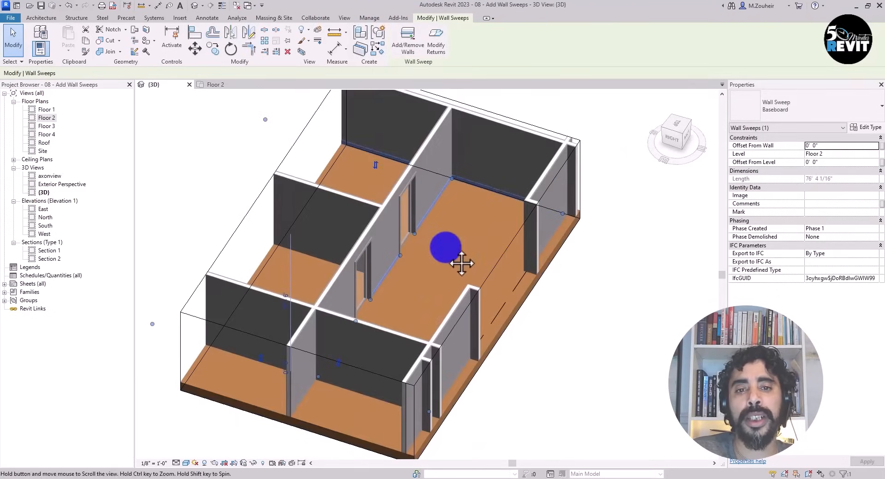
pyautogui.scroll(-1, 451, 226)
pyautogui.scroll(1, 450, 244)
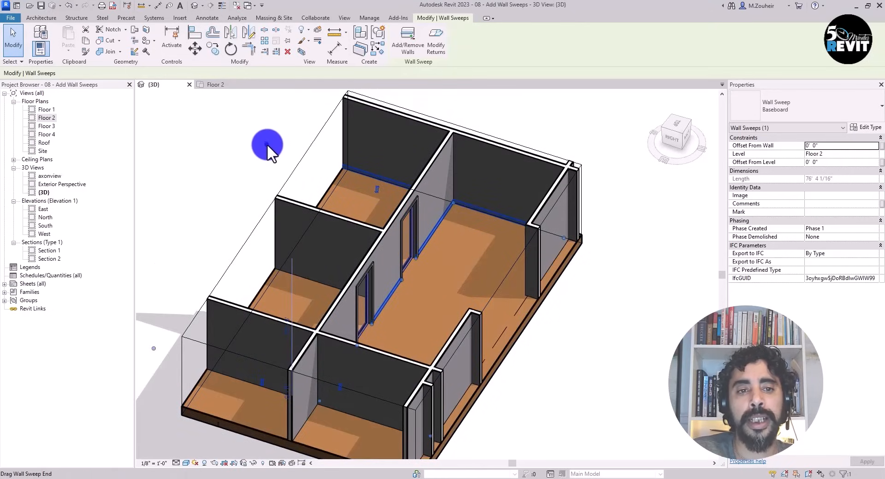
pyautogui.press('l')
pyautogui.press('i')
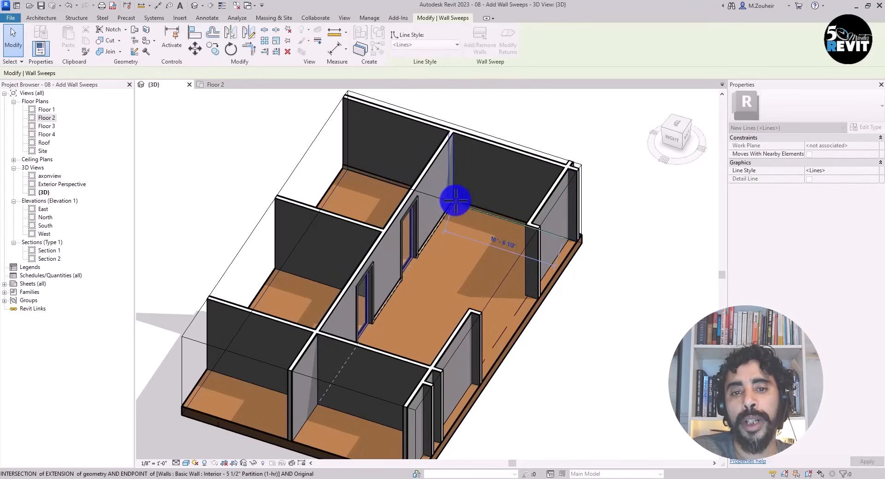
pyautogui.press('Escape')
pyautogui.scroll(2, 453, 240)
pyautogui.moveTo(448, 234); pyautogui.dragTo(466, 155, button='middle')
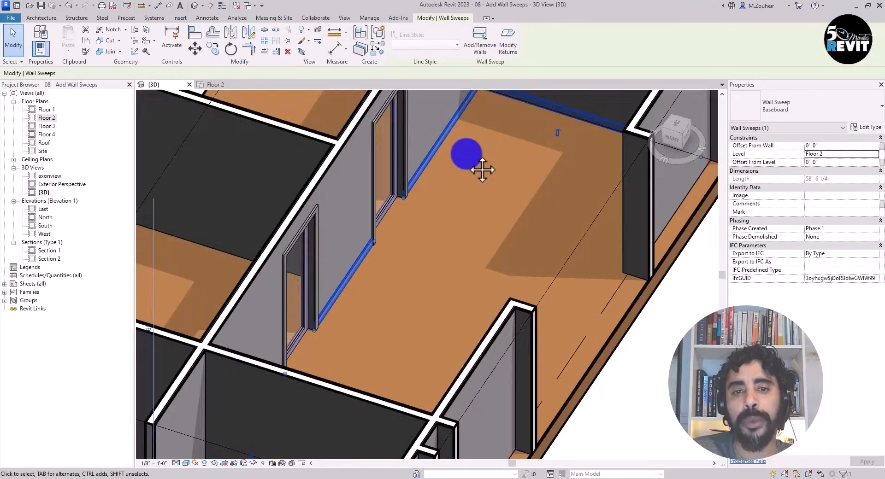
# Step: Shorten the baseboard on the opposite end wall so it stops at the reception corner instead of continuing into the office behind
pyautogui.scroll(-2, 464, 212)
pyautogui.keyDown('shift'); pyautogui.moveTo(464, 212); pyautogui.dragTo(304, 276, button='middle'); pyautogui.keyUp('shift')
pyautogui.click(380, 137)
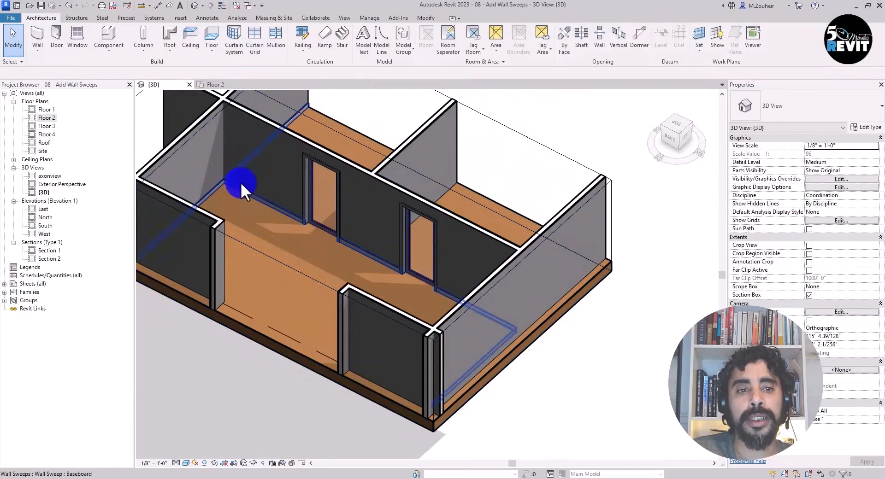
pyautogui.click(213, 189)
pyautogui.scroll(-5, 276, 157)
pyautogui.keyDown('shift'); pyautogui.moveTo(303, 175); pyautogui.dragTo(320, 129, button='middle'); pyautogui.keyUp('shift')
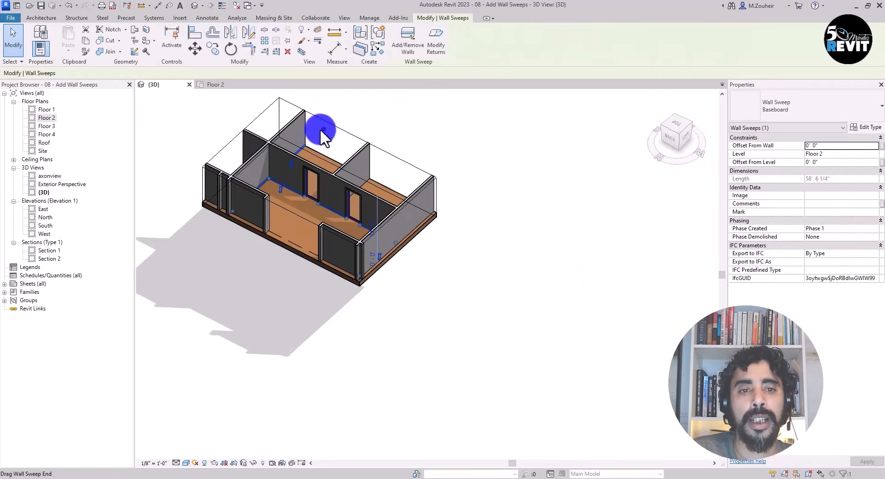
pyautogui.moveTo(269, 179)
pyautogui.mouseDown()
pyautogui.moveTo(283, 174)
pyautogui.moveTo(269, 193)
pyautogui.mouseUp()
pyautogui.scroll(10, 270, 187)
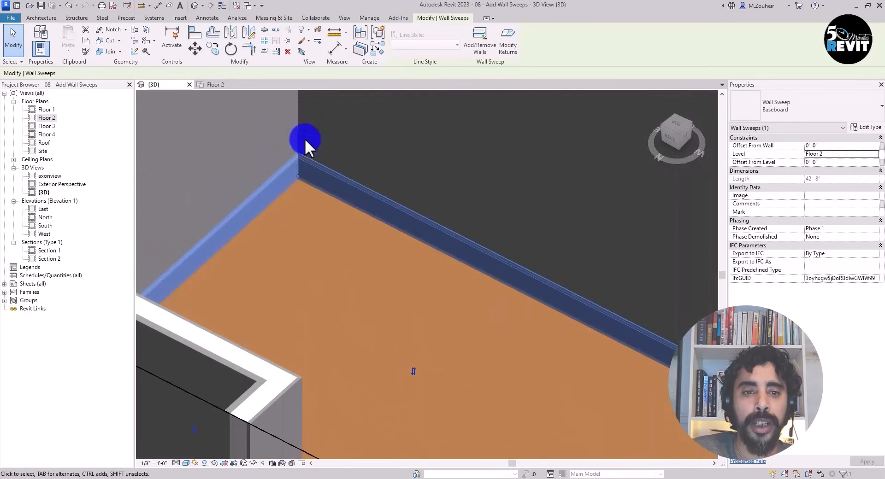
# Step: Align the underside of the reception's baseboard with the top surface of the Floor 2 floor, and finish aligning
pyautogui.scroll(-8, 316, 247)
pyautogui.keyDown('shift'); pyautogui.moveTo(326, 263); pyautogui.dragTo(263, 242, button='middle'); pyautogui.keyUp('shift')
pyautogui.moveTo(520, 325); pyautogui.dragTo(483, 267, button='middle')
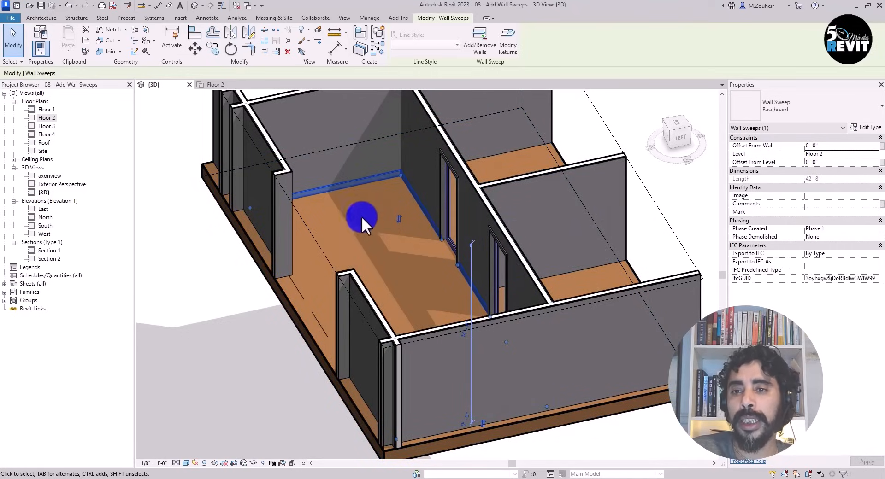
pyautogui.moveTo(399, 247); pyautogui.dragTo(400, 225, button='middle')
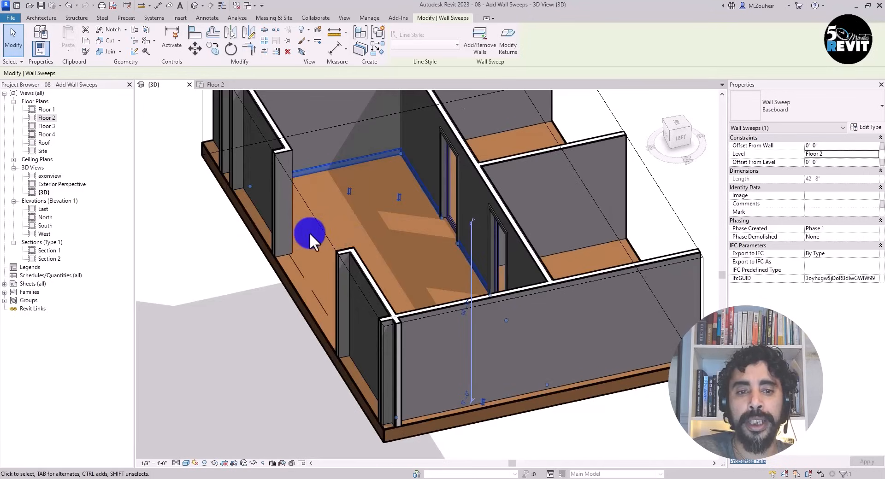
pyautogui.click(13, 33)
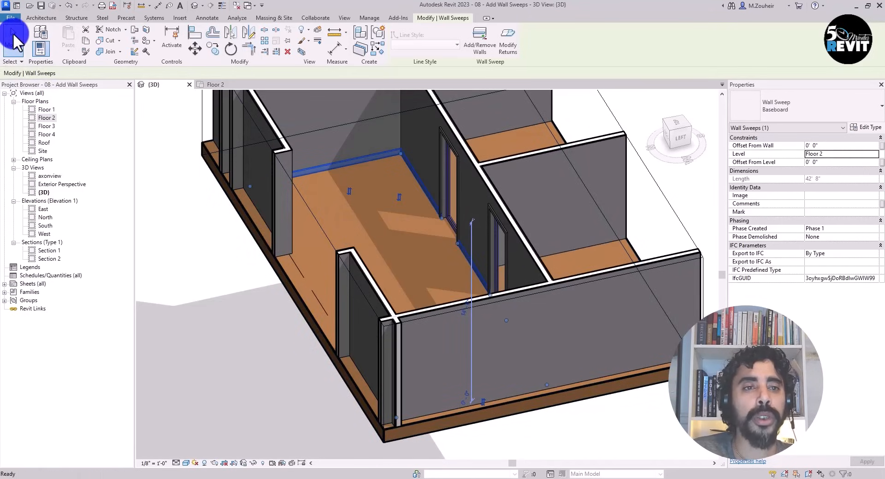
pyautogui.click(427, 18)
pyautogui.click(259, 140)
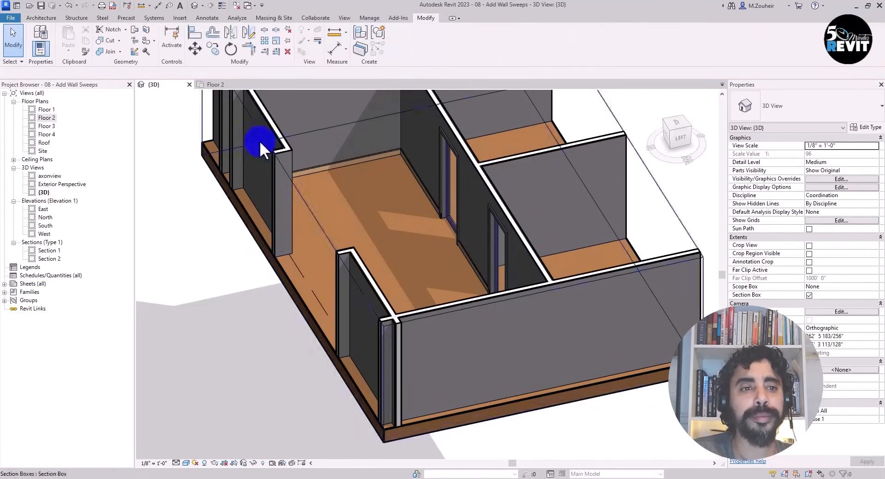
pyautogui.click(200, 41)
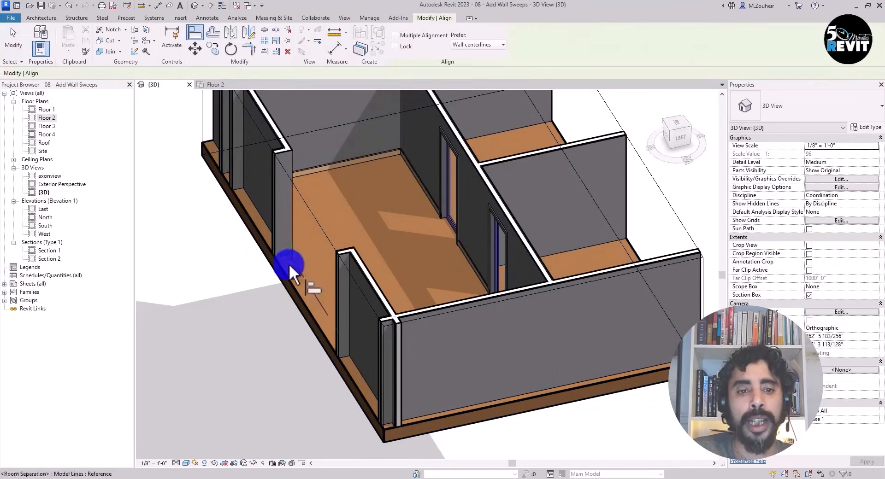
pyautogui.click(293, 276)
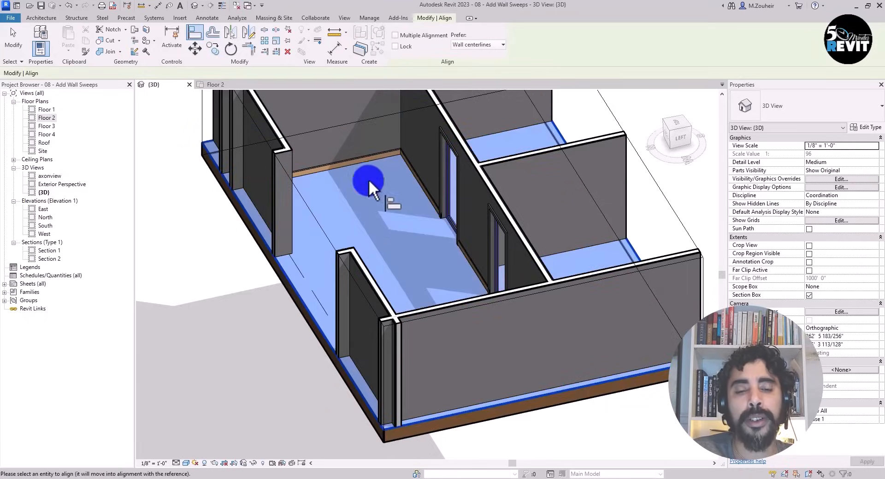
pyautogui.scroll(5, 360, 194)
pyautogui.scroll(1, 331, 169)
pyautogui.moveTo(331, 169); pyautogui.dragTo(350, 253, button='middle')
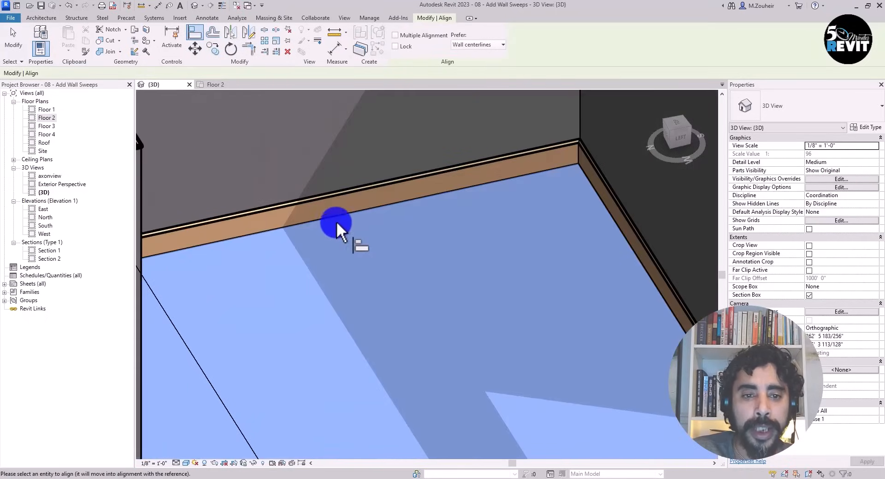
pyautogui.click(337, 216)
pyautogui.scroll(-8, 412, 327)
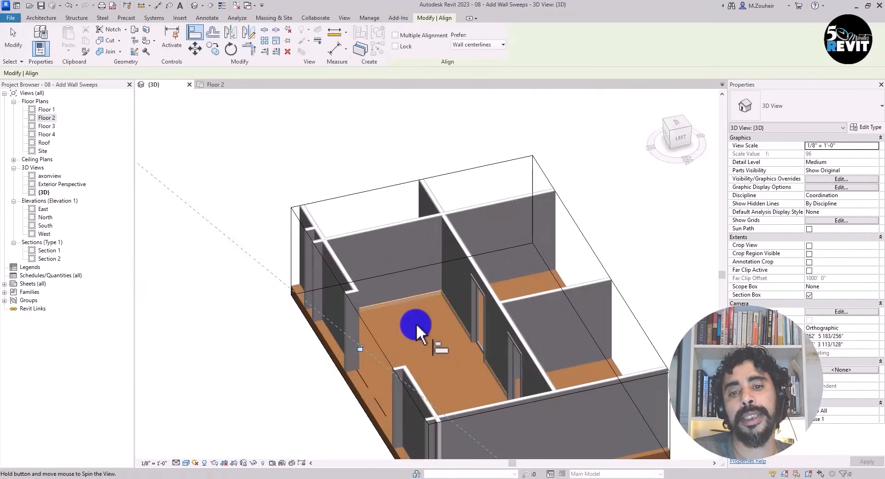
pyautogui.click(17, 37)
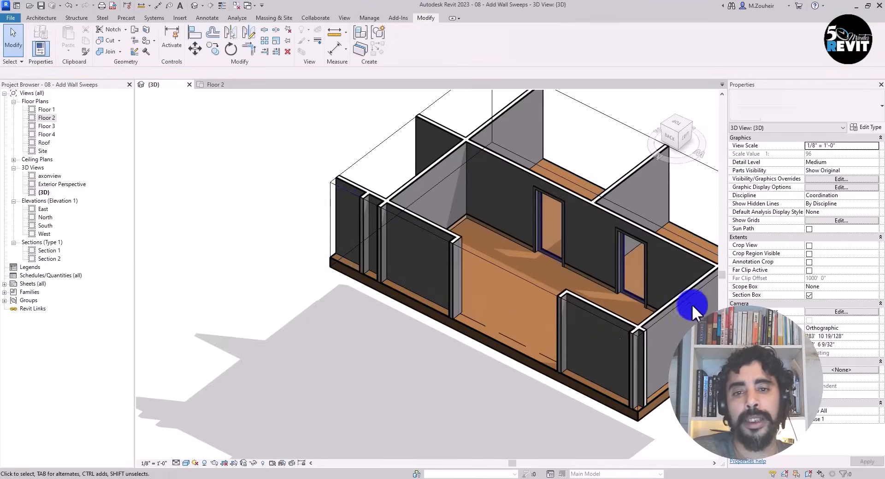
# Step: Set the Baseboard type's default setback to 3" so the reception baseboard stops clear of the door trim
pyautogui.scroll(6, 492, 250)
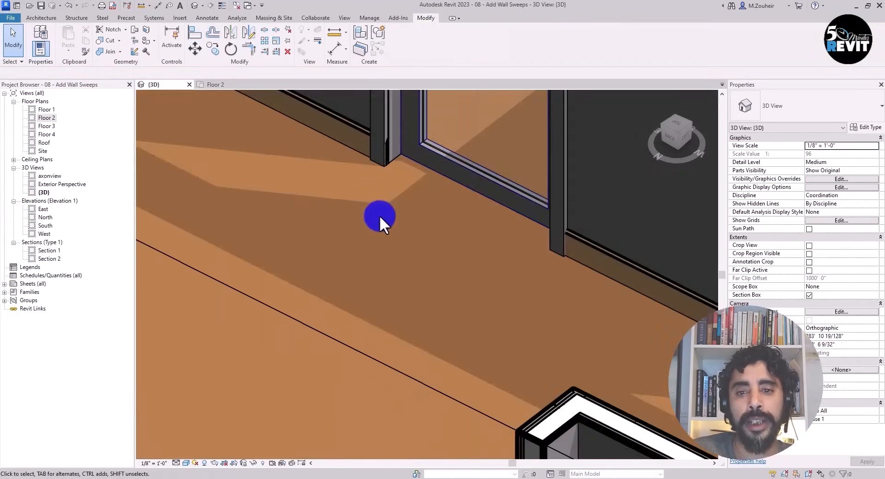
pyautogui.moveTo(380, 220); pyautogui.dragTo(365, 266, button='middle')
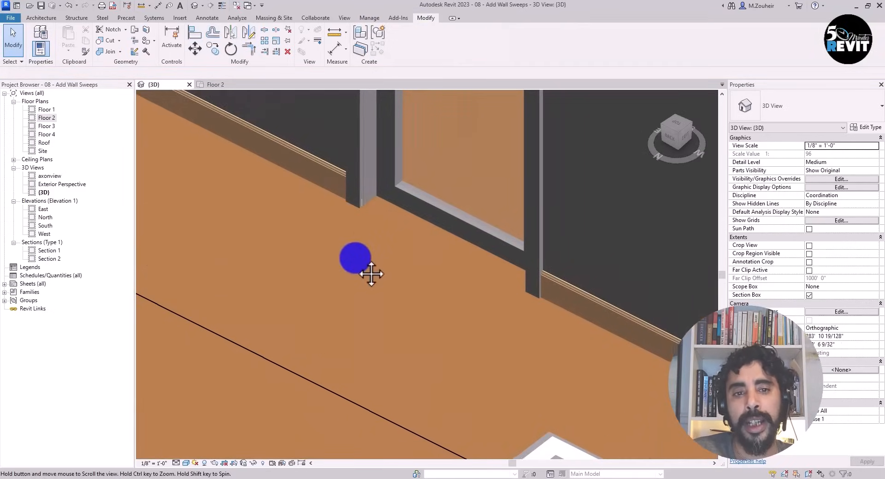
pyautogui.click(555, 285)
pyautogui.keyDown('shift'); pyautogui.moveTo(460, 370); pyautogui.dragTo(458, 348, button='middle'); pyautogui.keyUp('shift')
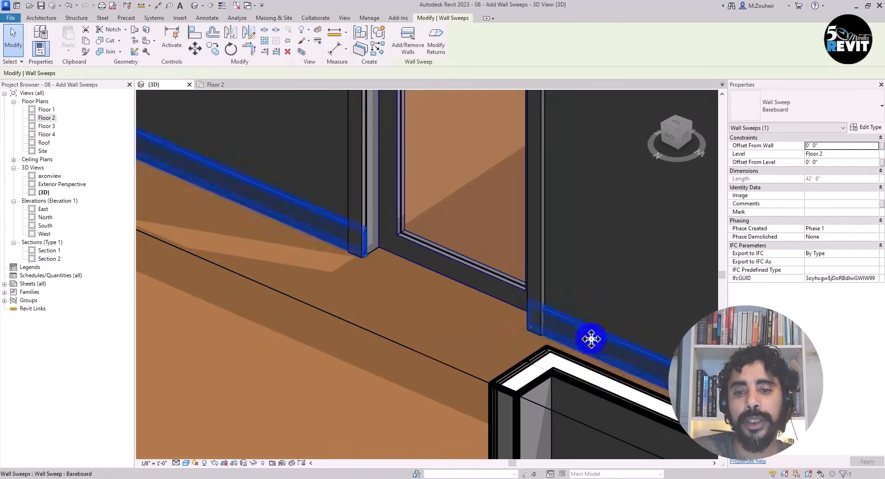
pyautogui.moveTo(461, 316)
pyautogui.mouseDown(button='middle')
pyautogui.moveTo(462, 292)
pyautogui.moveTo(436, 335)
pyautogui.moveTo(434, 305)
pyautogui.moveTo(456, 316)
pyautogui.moveTo(450, 306)
pyautogui.mouseUp(button='middle')
pyautogui.scroll(-2, 456, 307)
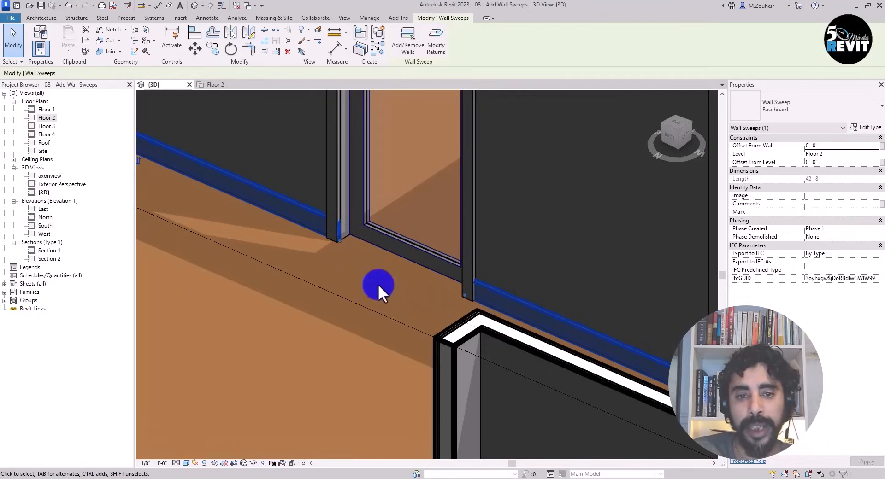
pyautogui.scroll(-1, 407, 316)
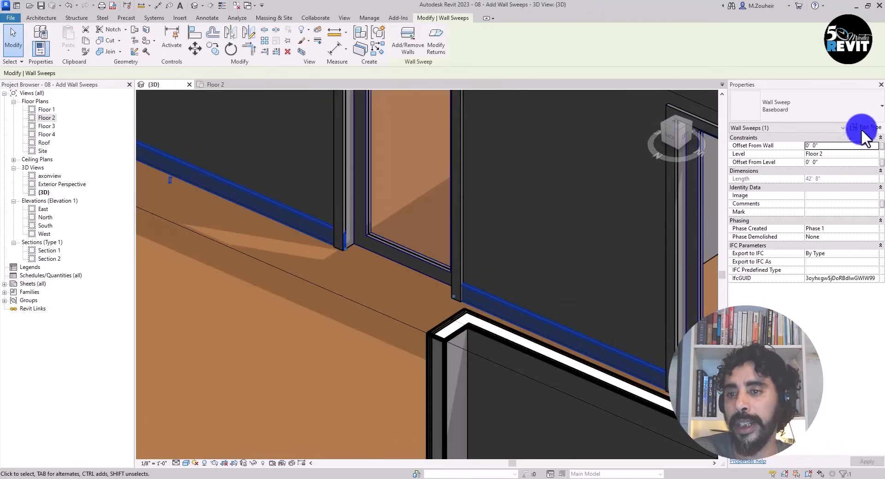
pyautogui.click(862, 131)
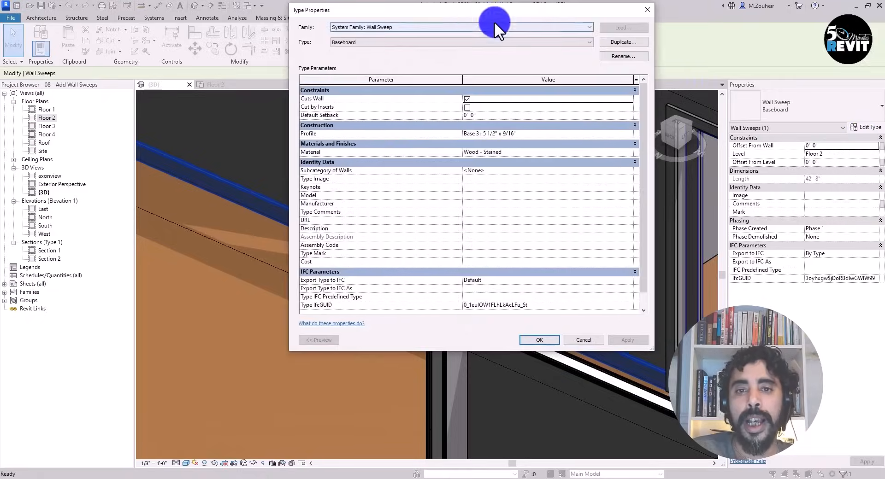
pyautogui.moveTo(494, 21); pyautogui.dragTo(719, 20)
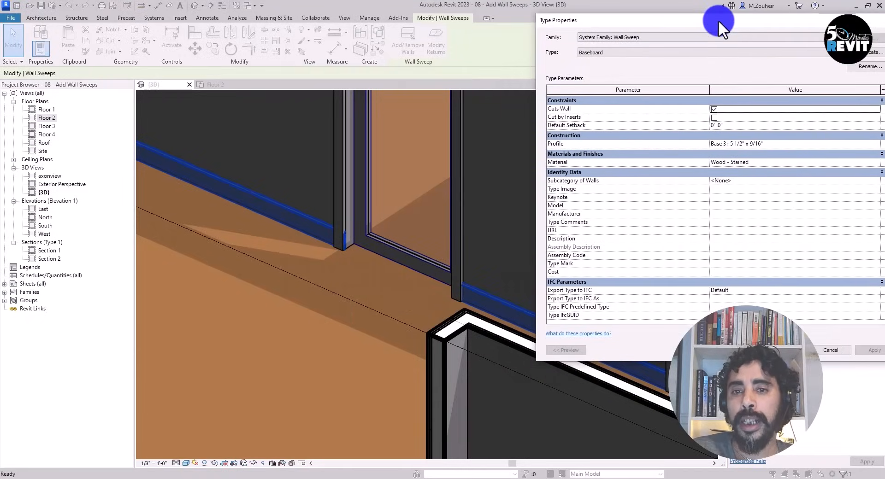
pyautogui.click(722, 125)
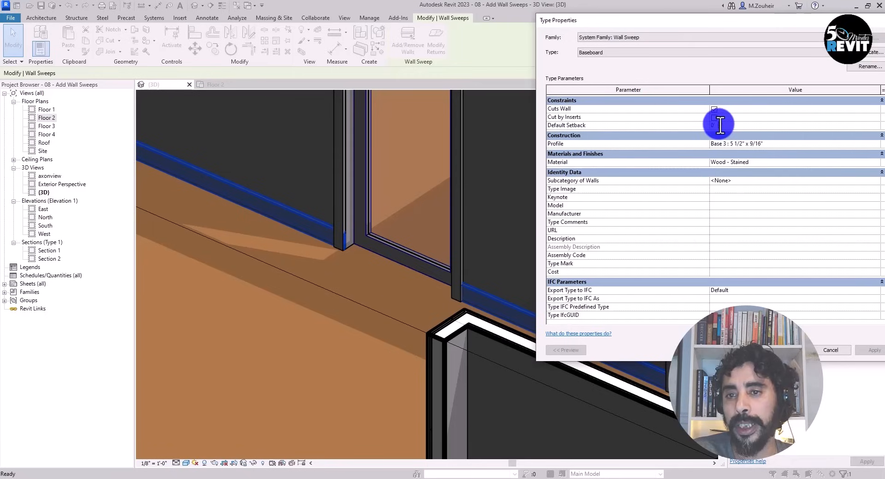
pyautogui.write('3')
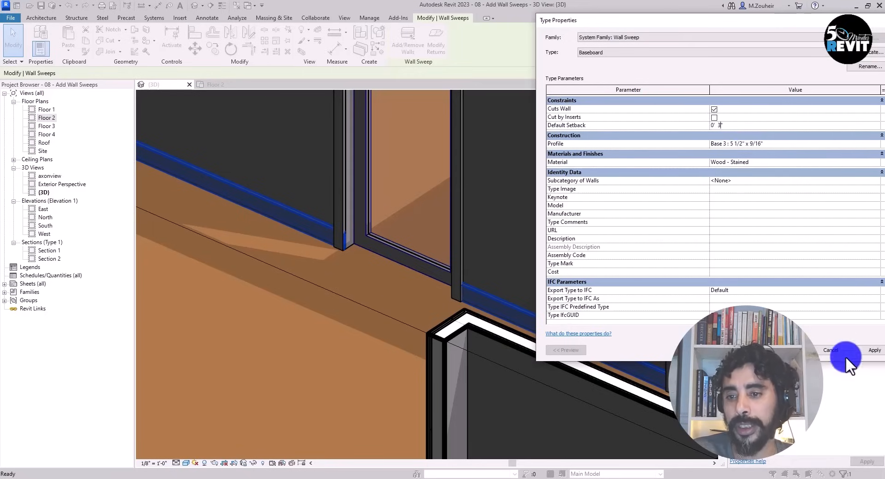
pyautogui.click(788, 350)
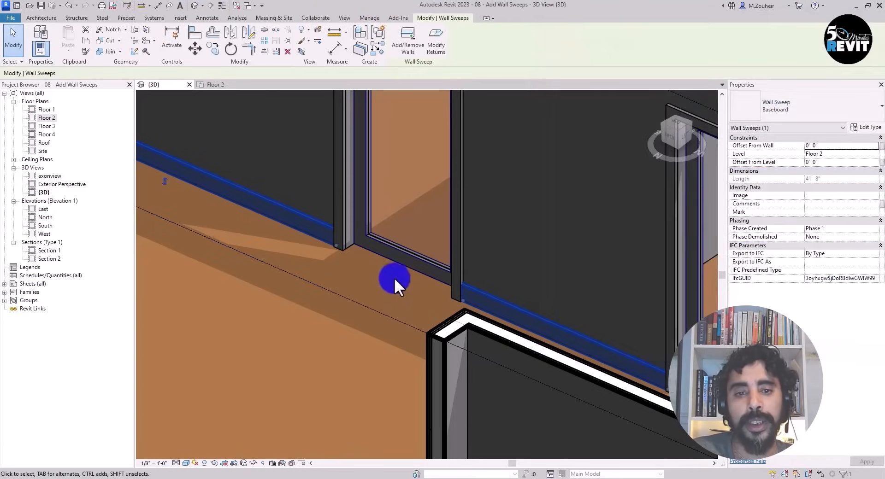
# Step: Add the reception wall segment opposite the two-door wall, beside the wide opening, to the existing baseboard sweep
pyautogui.scroll(3, 396, 279)
pyautogui.scroll(-6, 518, 293)
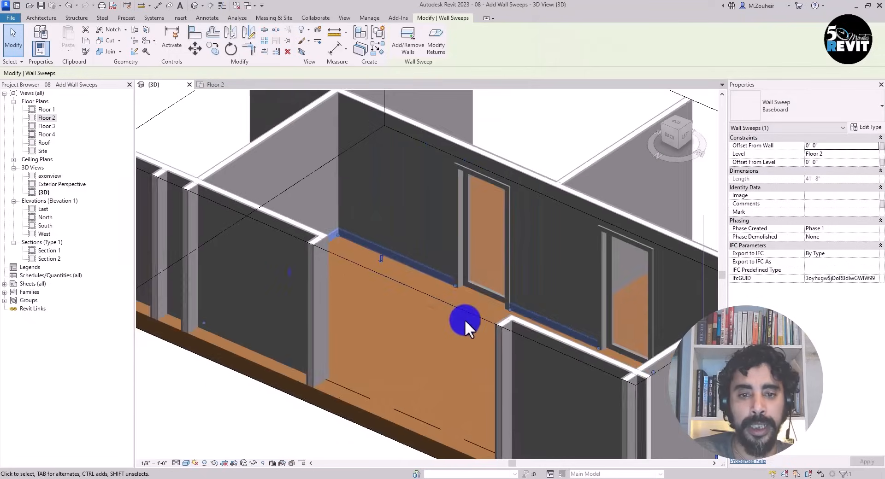
pyautogui.keyDown('shift'); pyautogui.moveTo(497, 336); pyautogui.dragTo(518, 240, button='middle'); pyautogui.keyUp('shift')
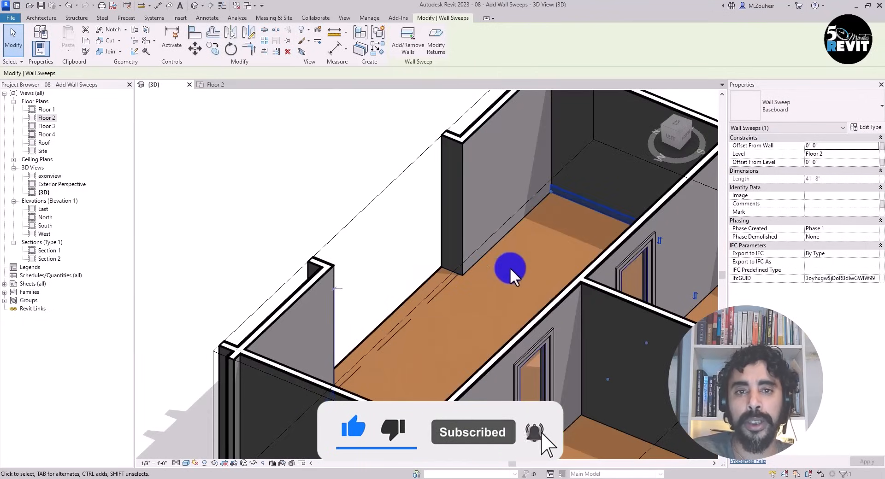
pyautogui.click(407, 46)
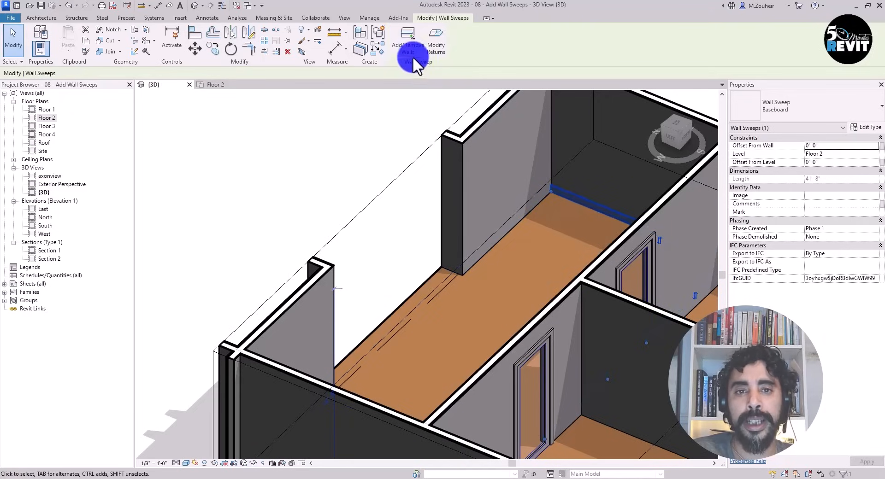
pyautogui.click(411, 34)
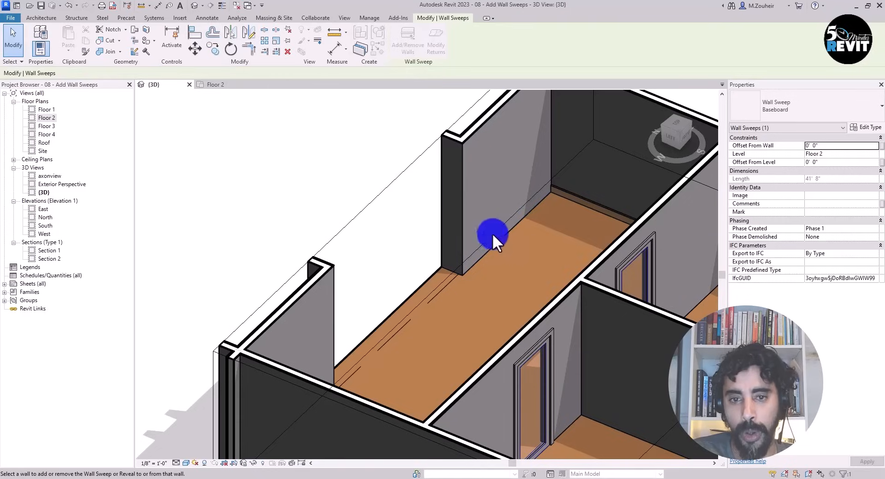
pyautogui.click(463, 224)
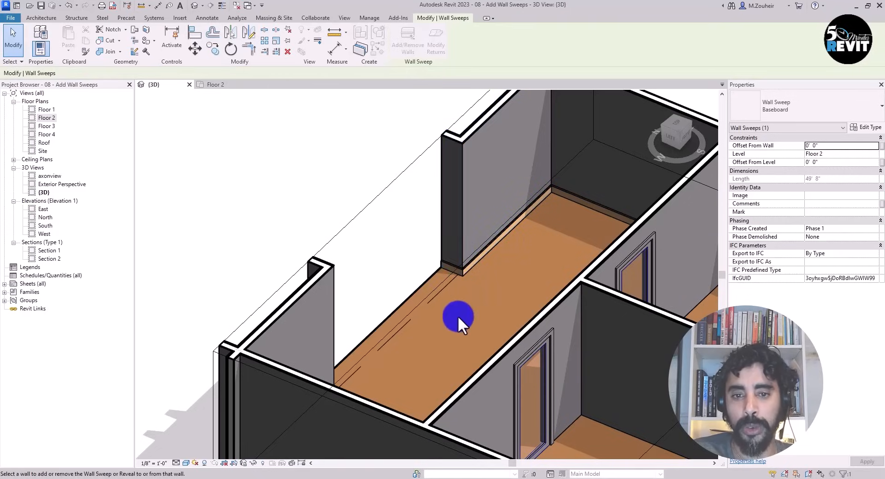
pyautogui.keyDown('shift'); pyautogui.moveTo(442, 319); pyautogui.dragTo(310, 331, button='middle'); pyautogui.keyUp('shift')
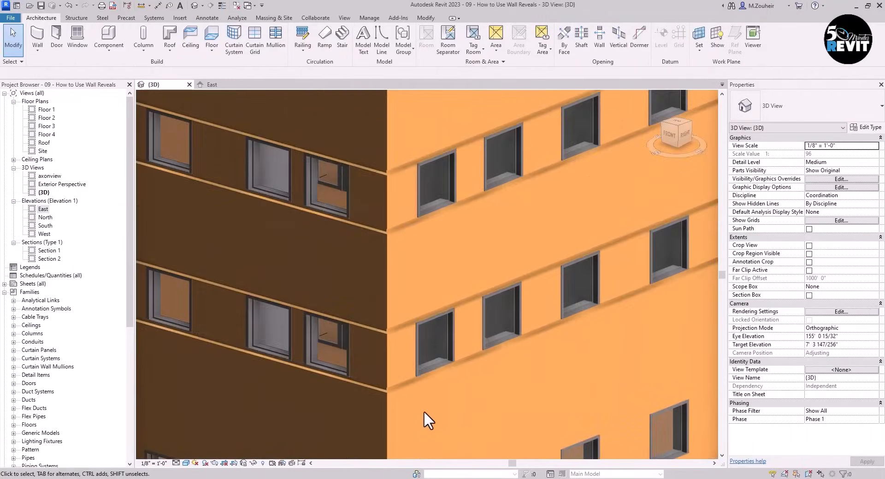
# Step: Examine the horizontal reveals above and below the window rows, and how they wrap the building's outer corner
pyautogui.scroll(2, 396, 399)
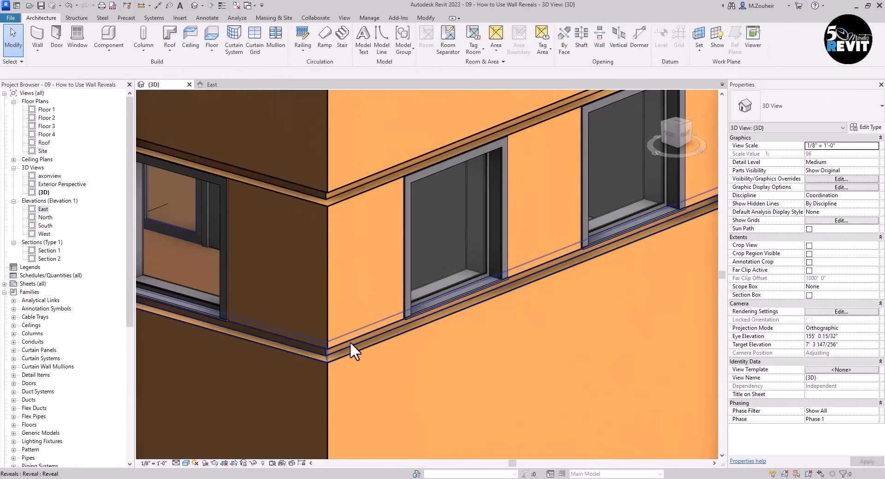
pyautogui.moveTo(584, 354); pyautogui.dragTo(581, 415, button='middle')
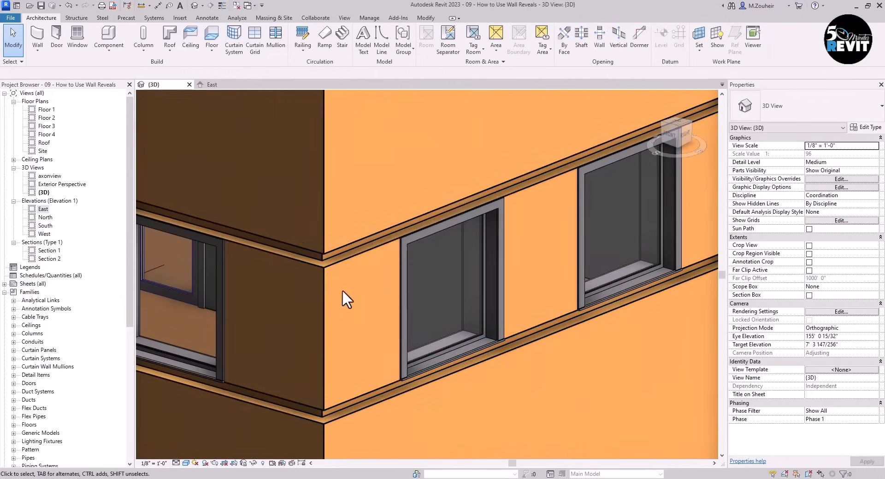
pyautogui.scroll(1, 350, 297)
pyautogui.moveTo(357, 304); pyautogui.dragTo(348, 347, button='middle')
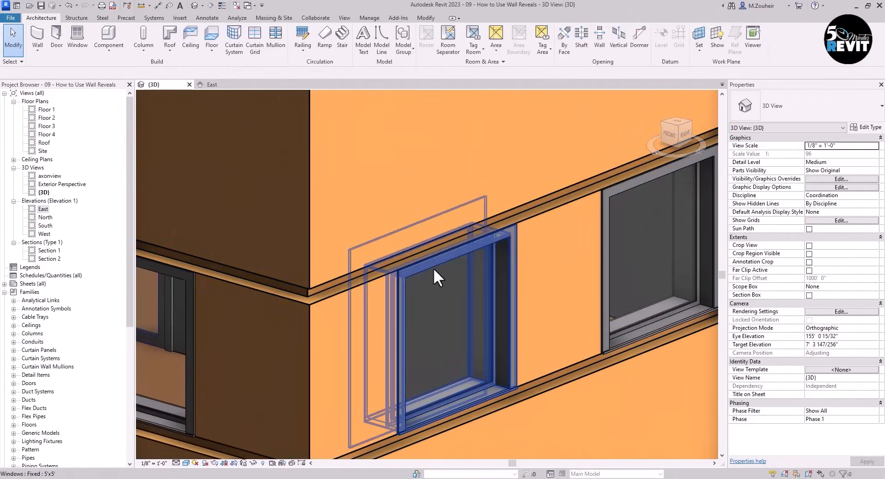
pyautogui.click(491, 360)
pyautogui.moveTo(492, 360)
pyautogui.keyDown('shift'); pyautogui.mouseDown(button='middle')
pyautogui.moveTo(484, 365)
pyautogui.moveTo(498, 361)
pyautogui.mouseUp(button='middle'); pyautogui.keyUp('shift')
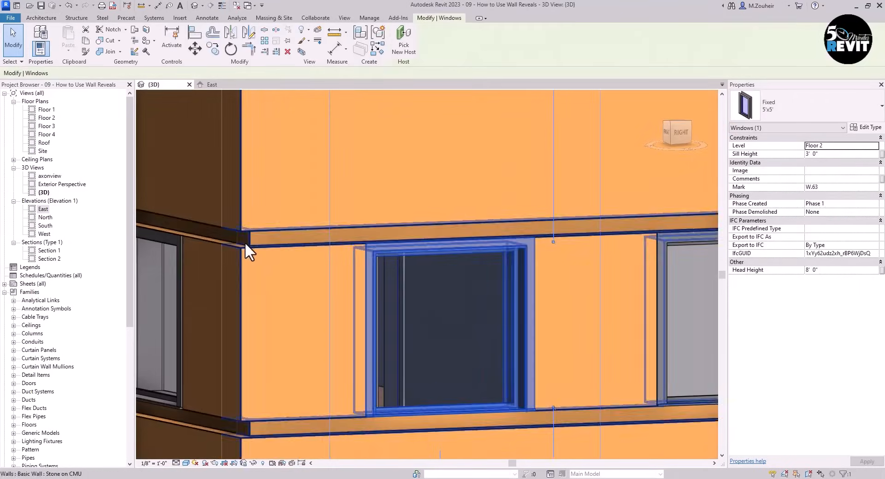
pyautogui.scroll(-2, 302, 226)
pyautogui.moveTo(298, 217); pyautogui.dragTo(317, 447, button='middle')
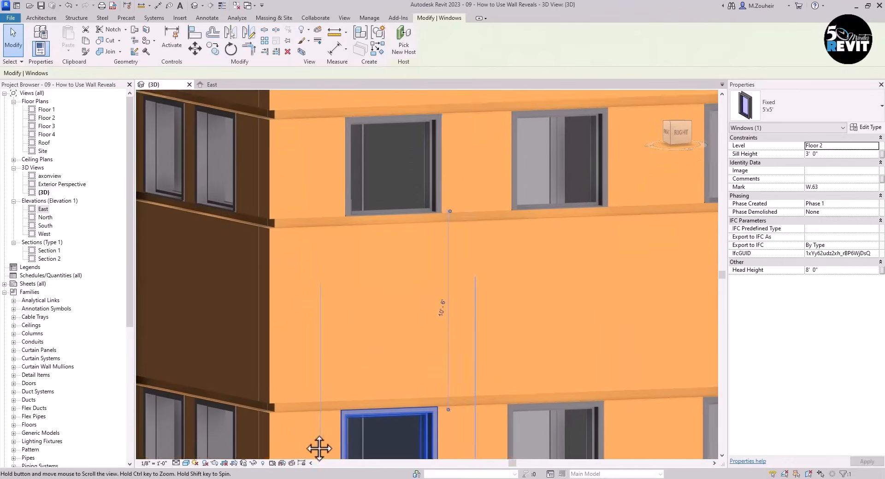
pyautogui.scroll(1, 287, 231)
pyautogui.moveTo(310, 270); pyautogui.dragTo(336, 387, button='middle')
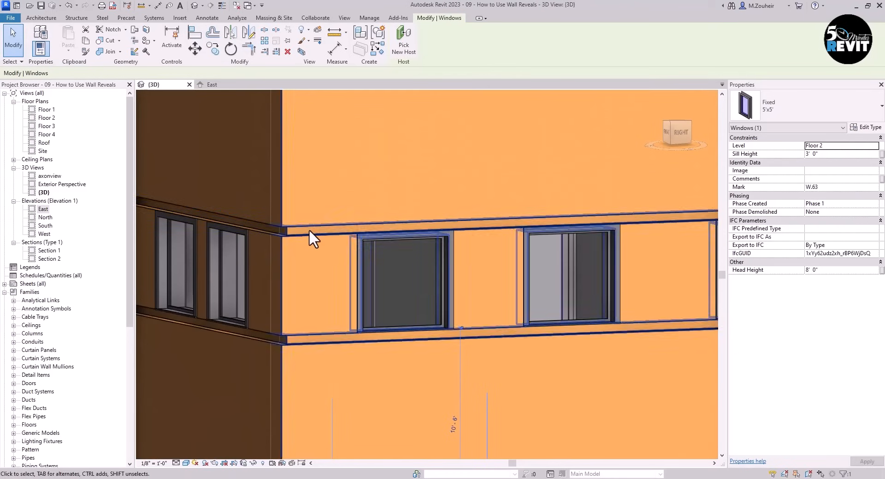
pyautogui.moveTo(336, 237); pyautogui.dragTo(338, 250, button='middle')
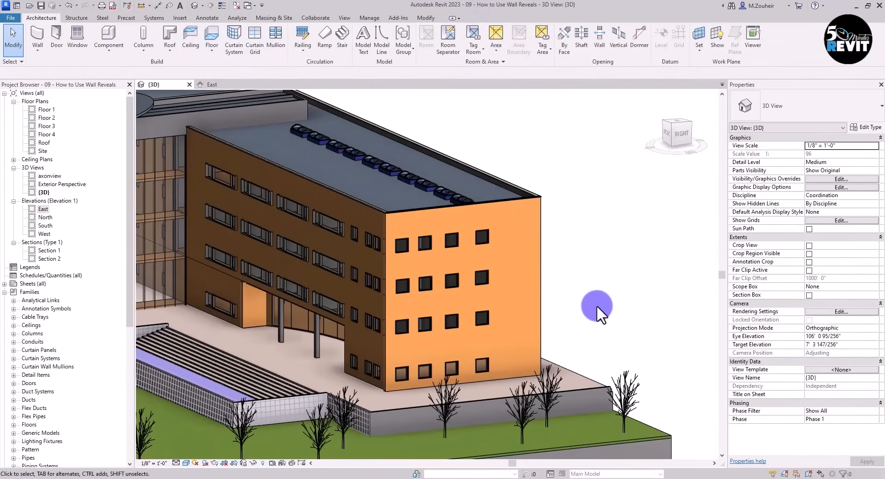
# Step: Place a horizontal wall reveal across the windowed end wall, between the lowest and second window rows, and finish placing reveals
pyautogui.moveTo(596, 325); pyautogui.dragTo(625, 324, button='middle')
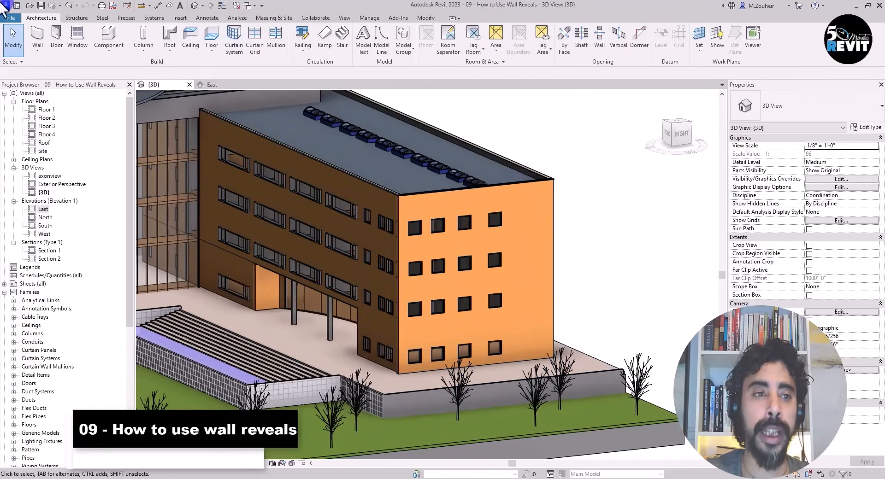
pyautogui.click(35, 52)
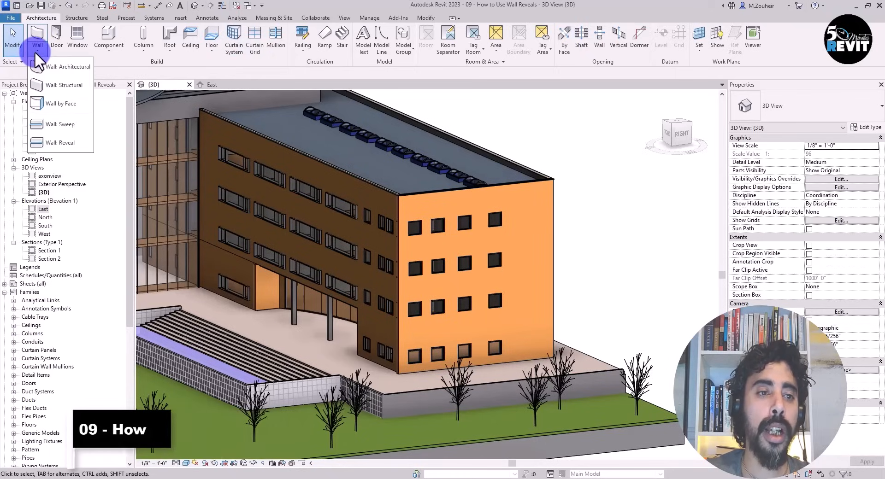
pyautogui.click(54, 143)
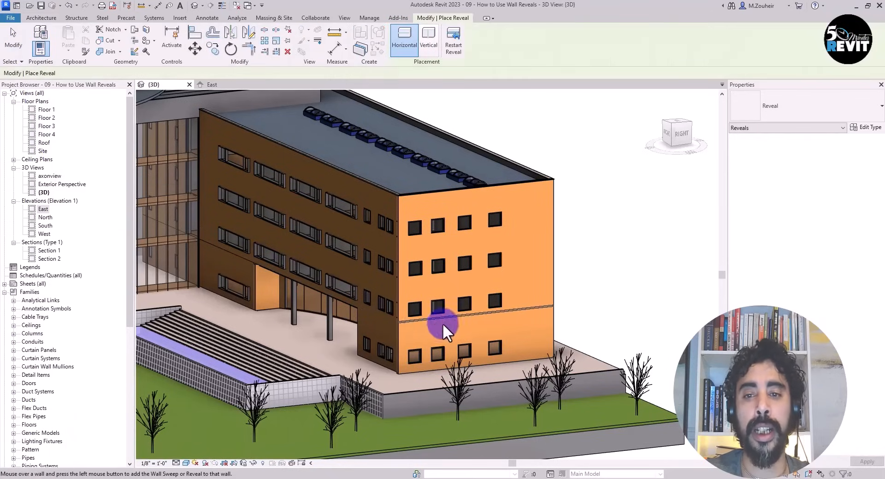
pyautogui.moveTo(507, 332); pyautogui.dragTo(480, 287, button='middle')
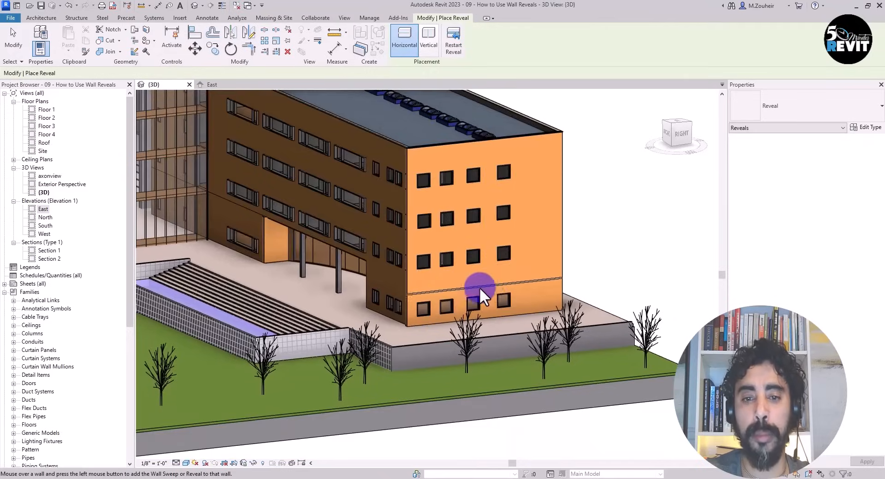
pyautogui.scroll(4, 479, 286)
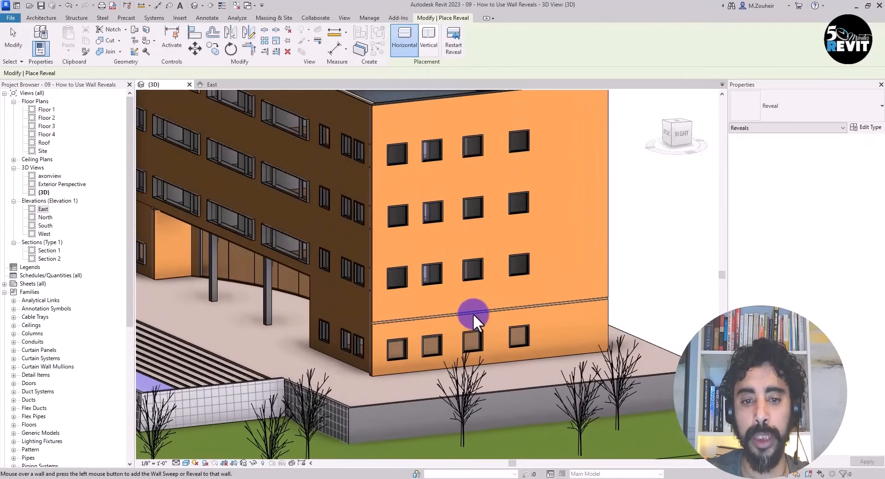
pyautogui.scroll(4, 473, 313)
pyautogui.moveTo(472, 312); pyautogui.dragTo(509, 347, button='middle')
pyautogui.scroll(-3, 483, 323)
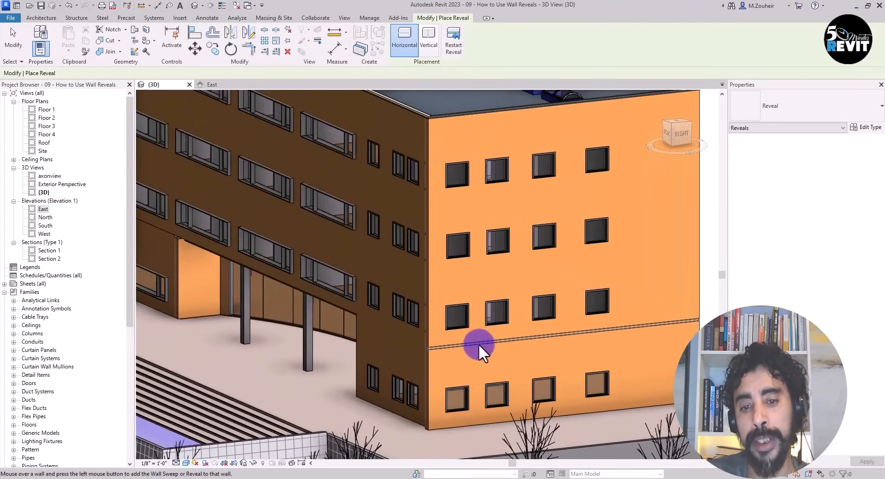
pyautogui.scroll(2, 479, 344)
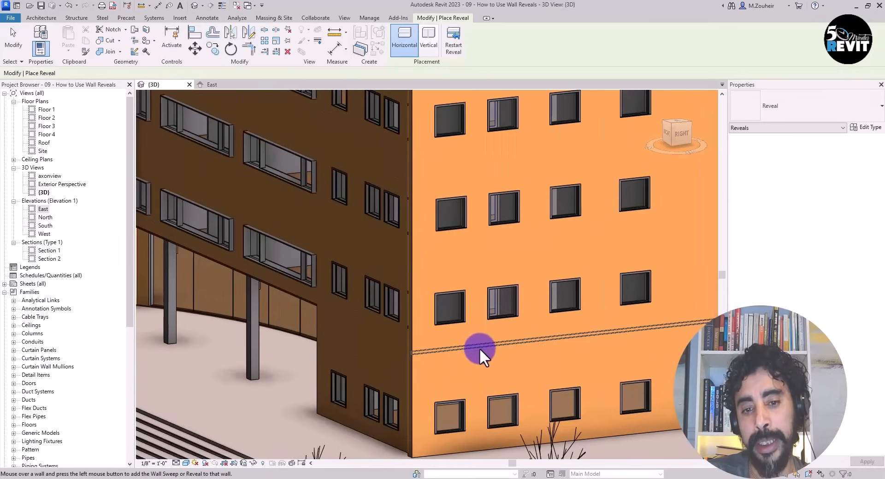
pyautogui.click(479, 348)
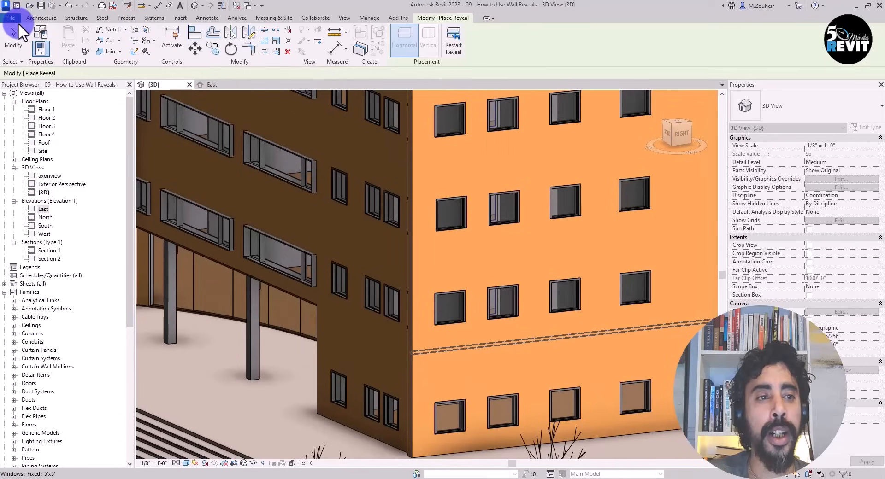
pyautogui.click(15, 36)
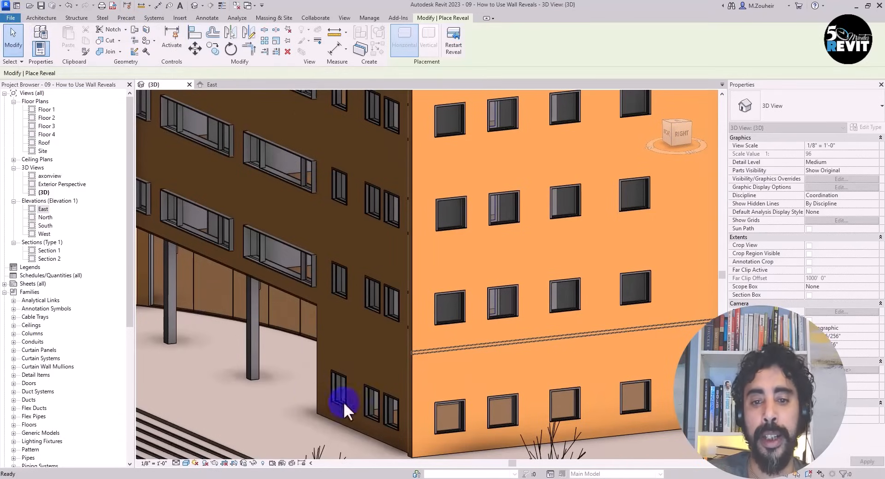
# Step: Select the new reveal on the end wall and inspect its cut profile at the building's outer corner
pyautogui.scroll(3, 450, 368)
pyautogui.moveTo(441, 368); pyautogui.dragTo(433, 297, button='middle')
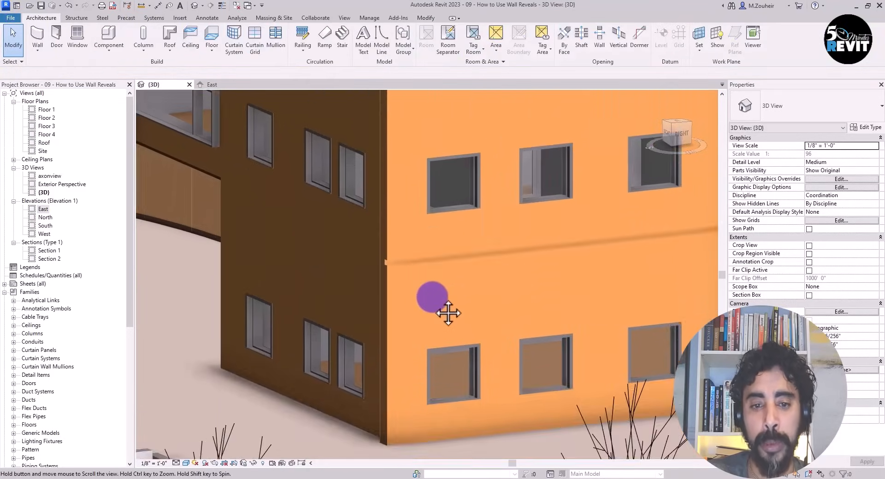
pyautogui.press('Tab')
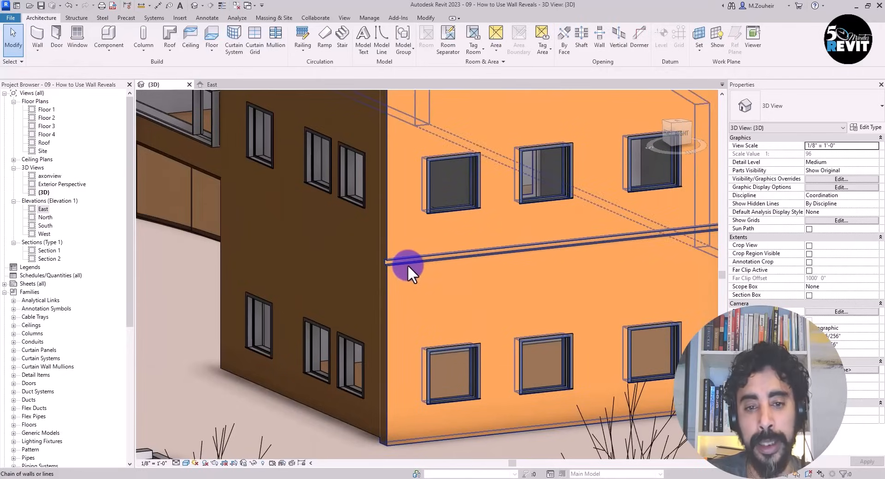
pyautogui.press('Tab')
pyautogui.click(407, 264)
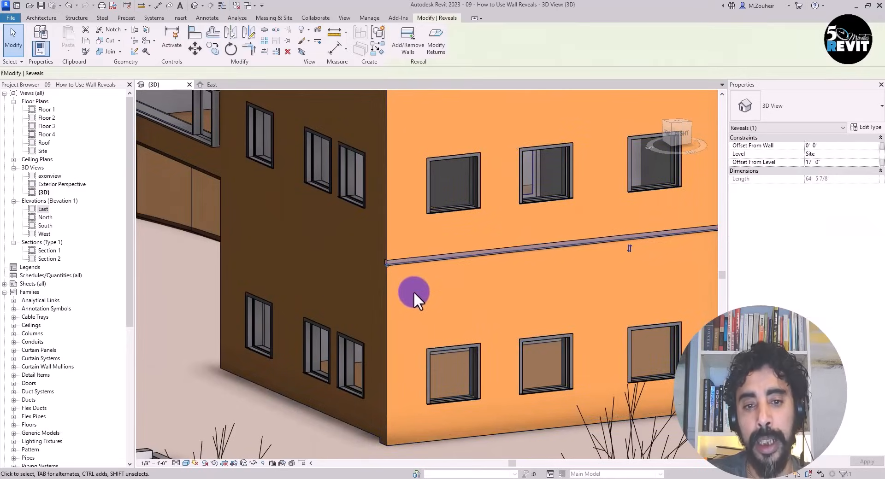
pyautogui.keyDown('shift'); pyautogui.moveTo(414, 296); pyautogui.dragTo(456, 315, button='middle'); pyautogui.keyUp('shift')
pyautogui.scroll(6, 451, 307)
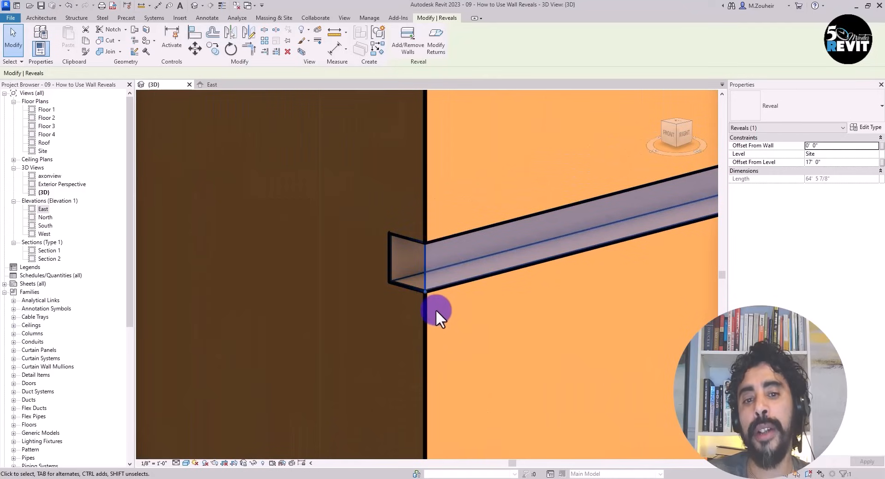
pyautogui.scroll(-6, 435, 306)
pyautogui.moveTo(467, 311); pyautogui.dragTo(450, 302, button='middle')
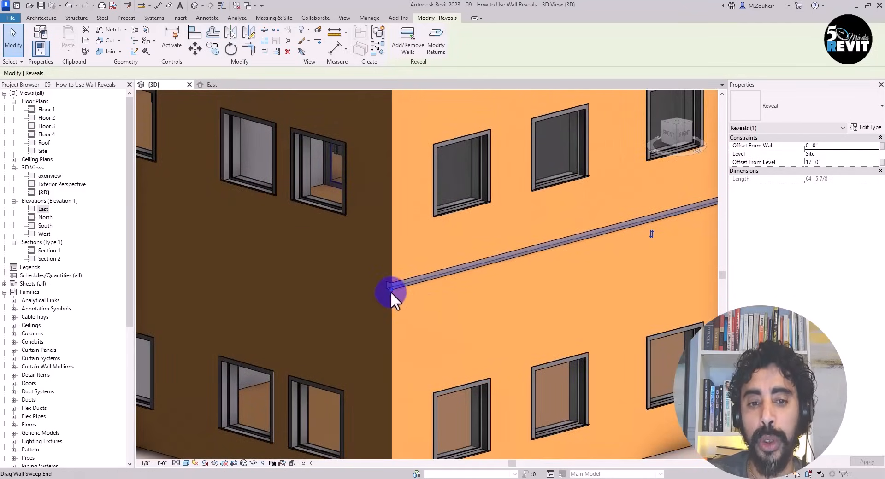
pyautogui.scroll(2, 391, 291)
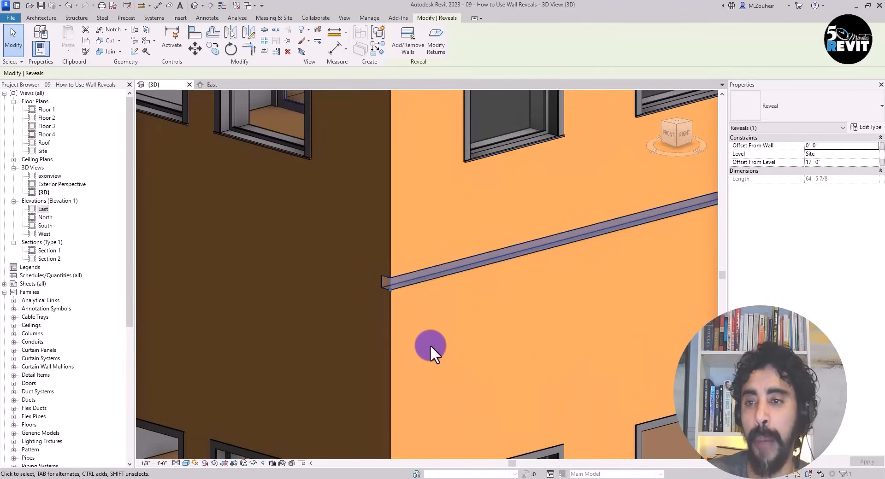
# Step: Change the profile of the Reveal type to Reveal-Brick Course : 1 Brick
pyautogui.click(865, 127)
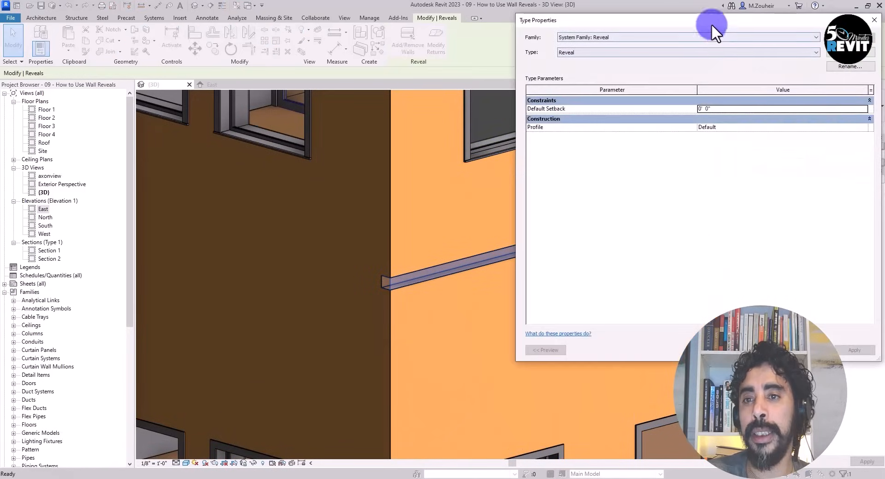
pyautogui.moveTo(712, 21); pyautogui.dragTo(336, 15)
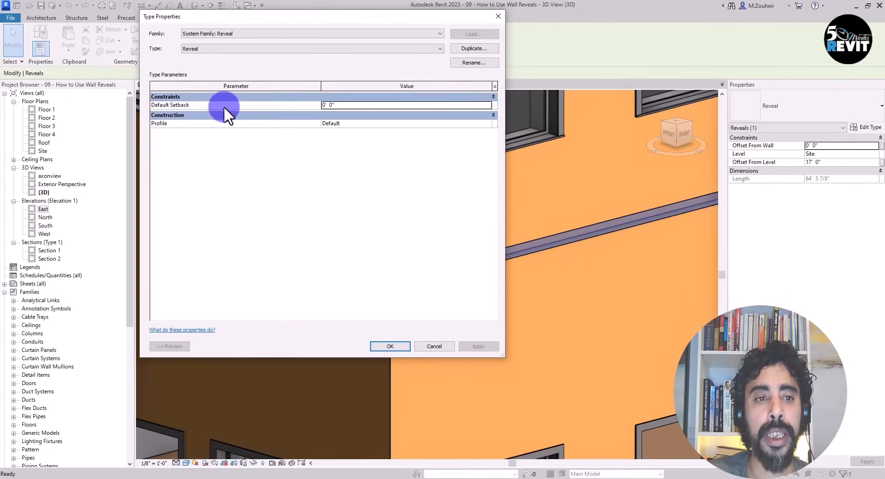
pyautogui.click(366, 125)
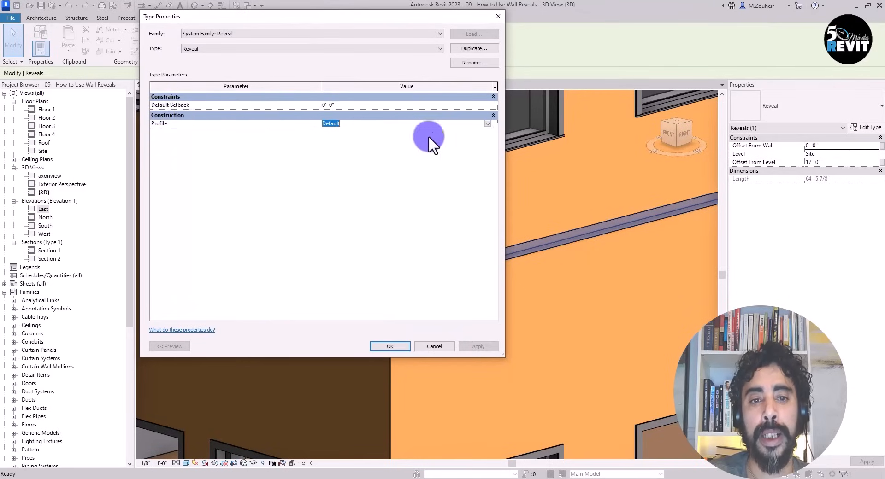
pyautogui.click(487, 123)
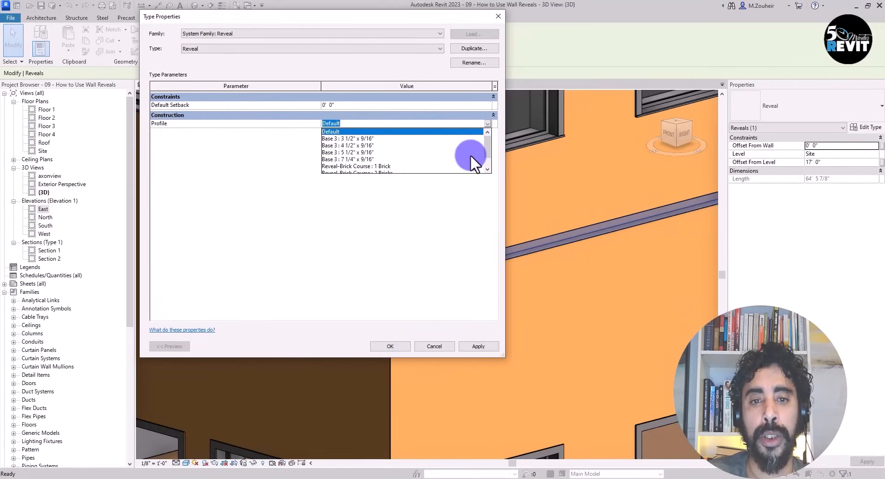
pyautogui.moveTo(486, 145); pyautogui.dragTo(487, 155)
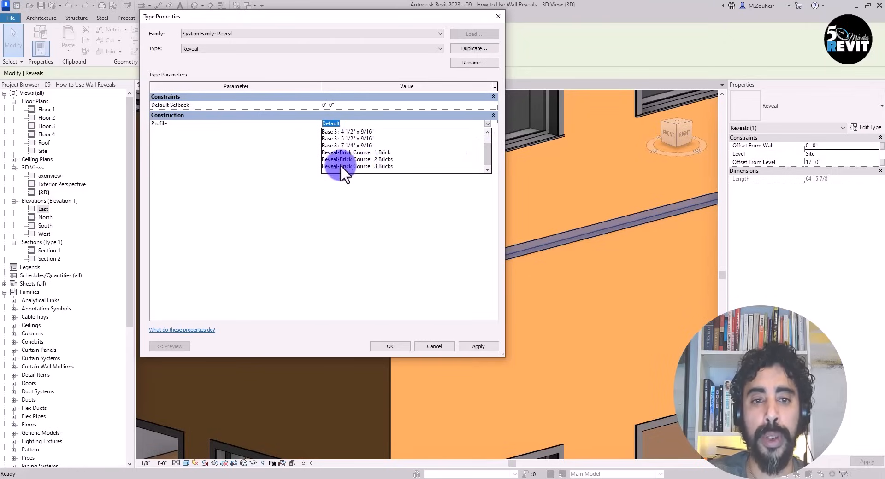
pyautogui.click(382, 152)
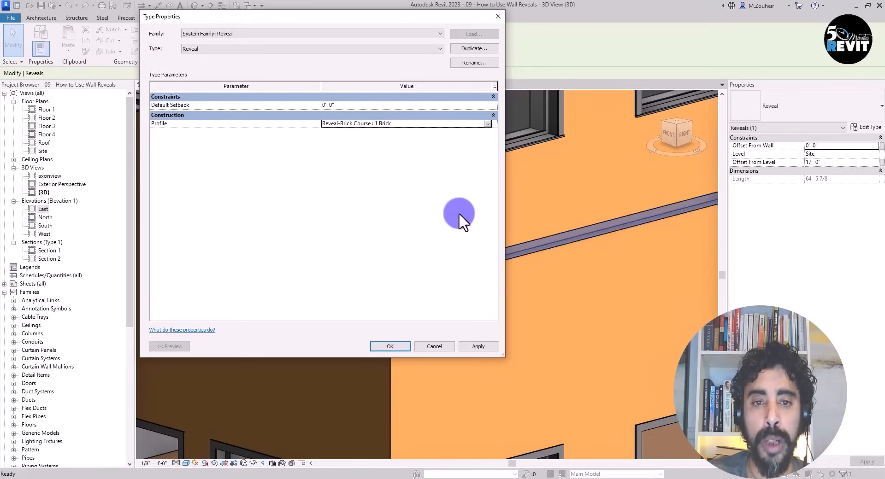
pyautogui.click(385, 349)
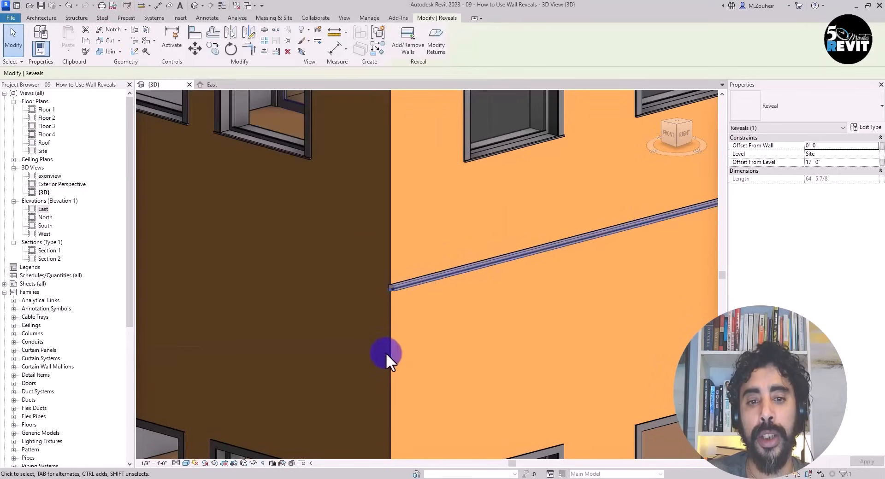
# Step: Set the selected reveal's offset from the wall to 2" and deselect it
pyautogui.scroll(5, 393, 290)
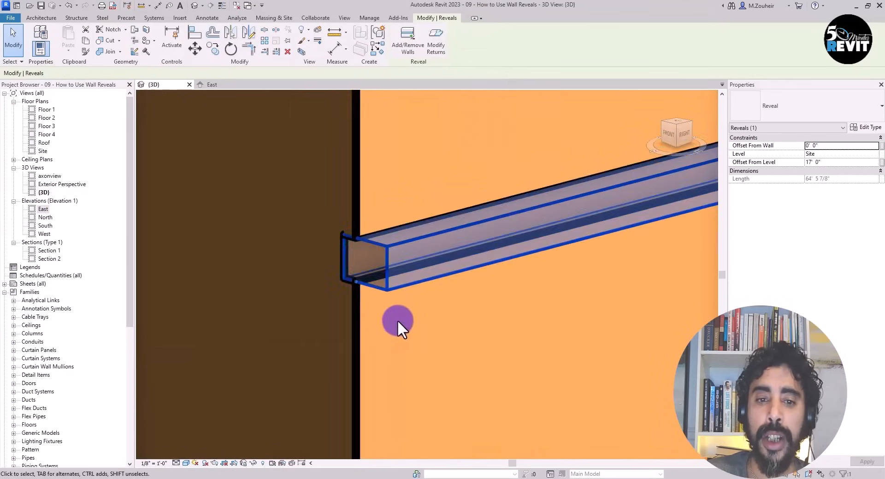
pyautogui.scroll(-3, 404, 317)
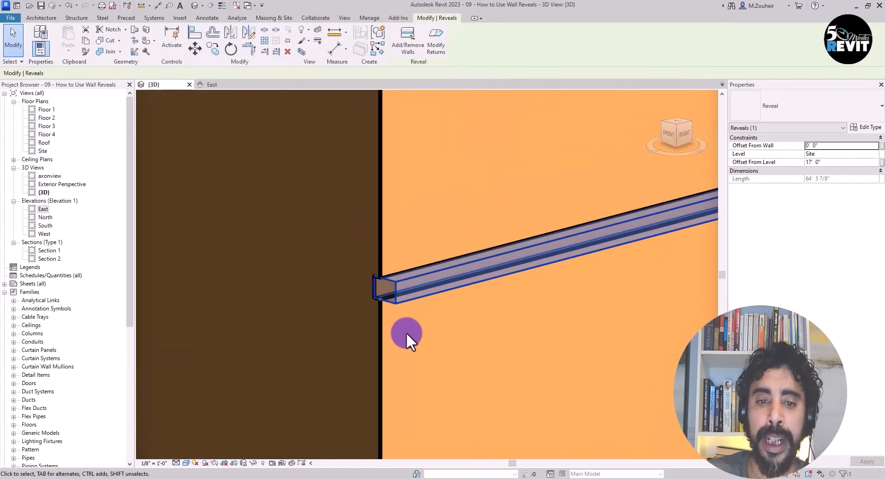
pyautogui.scroll(-1, 460, 342)
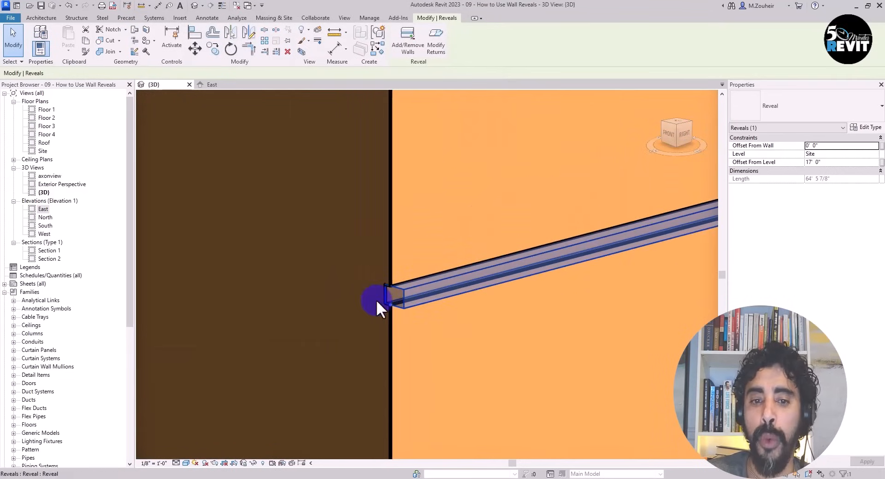
pyautogui.scroll(2, 401, 318)
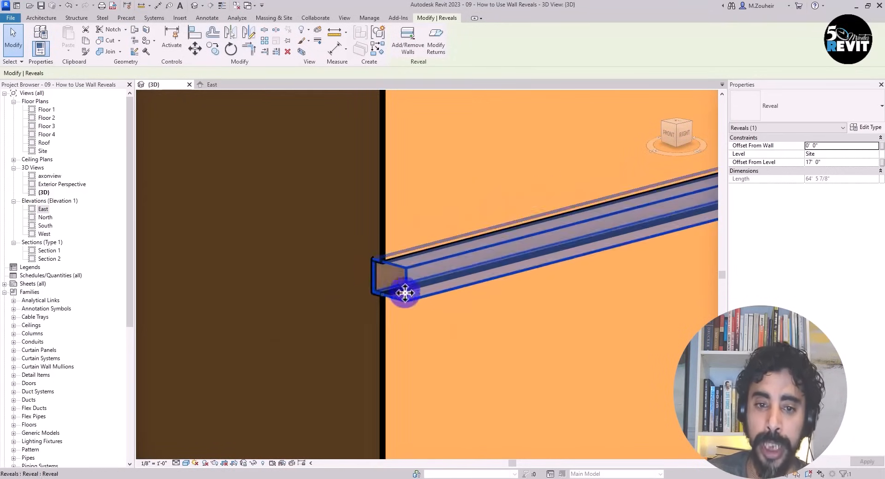
pyautogui.moveTo(449, 323); pyautogui.dragTo(442, 341, button='middle')
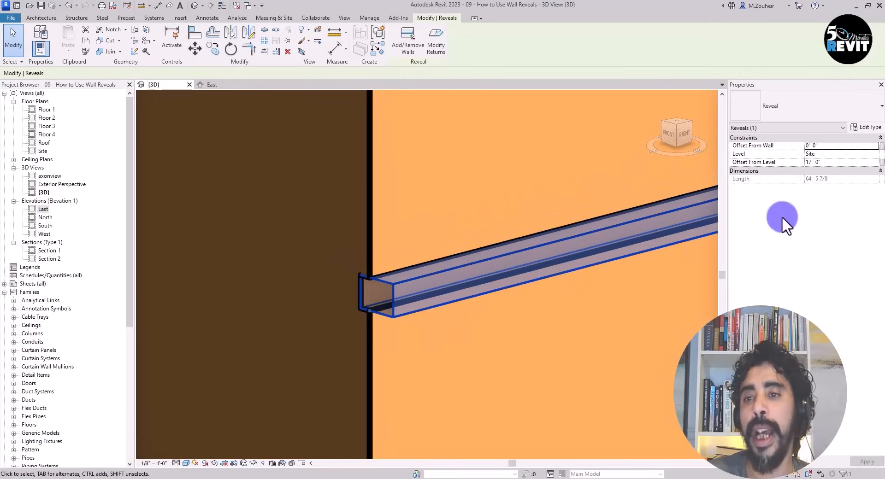
pyautogui.click(820, 146)
pyautogui.click(816, 145)
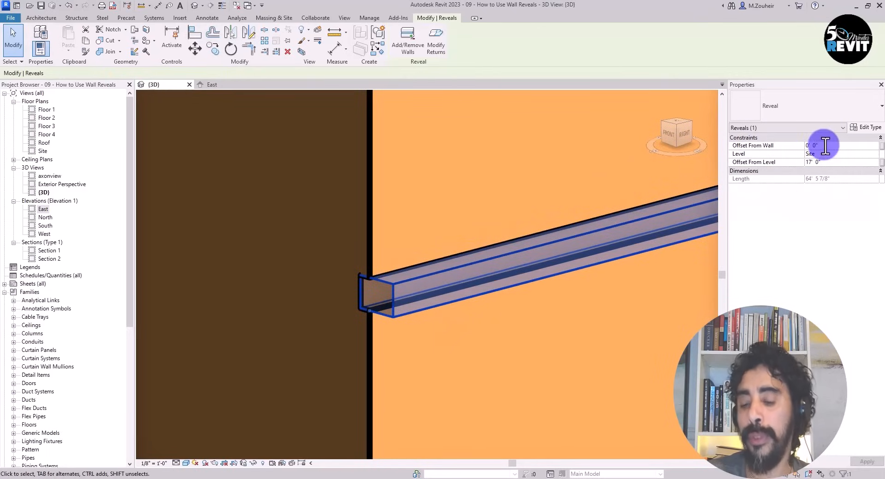
pyautogui.press('BackSpace')
pyautogui.write('2')
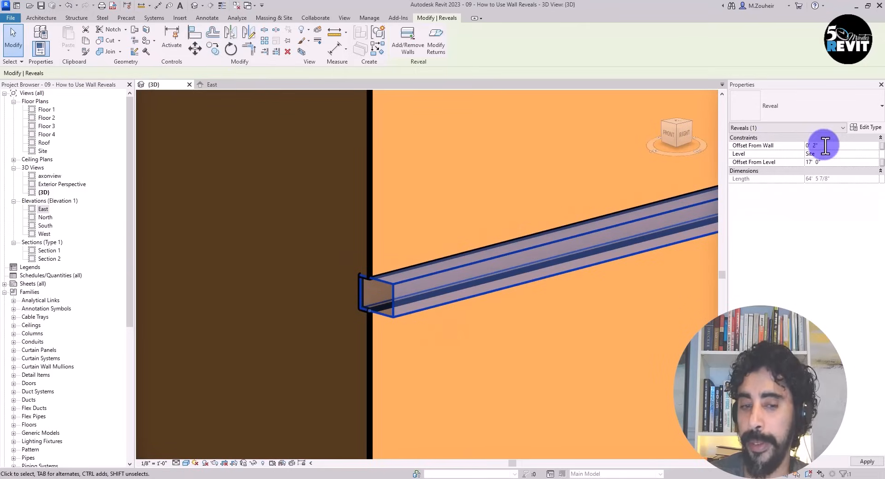
pyautogui.click(866, 461)
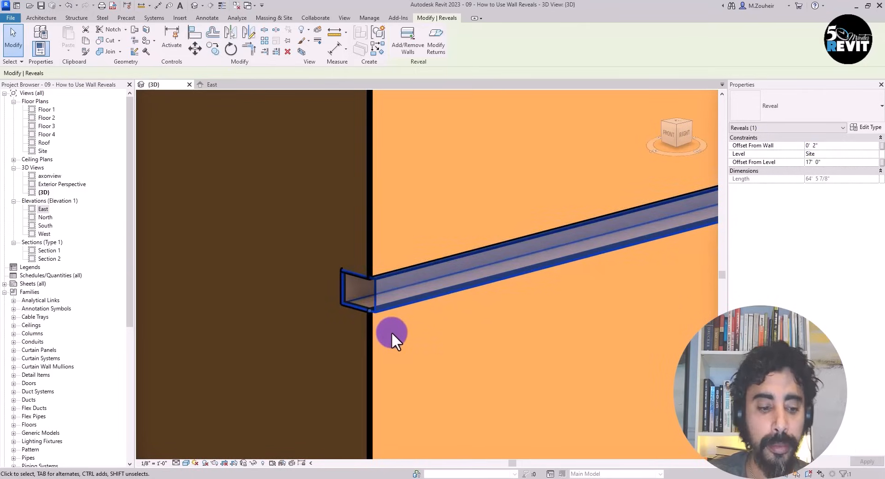
pyautogui.press('Escape')
# Step: Align the top edge of the end wall's reveal to the bottom edge of the second-row windows and finish aligning
pyautogui.scroll(-1, 404, 354)
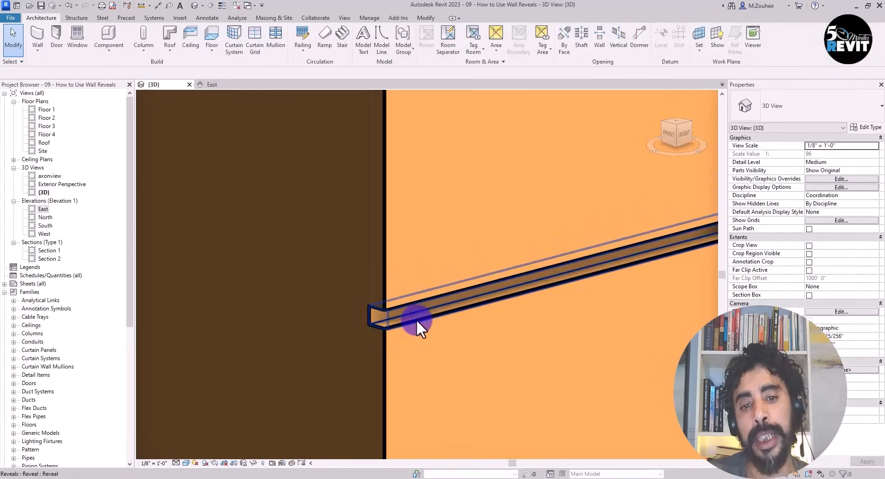
pyautogui.scroll(-2, 416, 320)
pyautogui.moveTo(495, 332); pyautogui.dragTo(363, 333, button='middle')
pyautogui.scroll(-3, 363, 328)
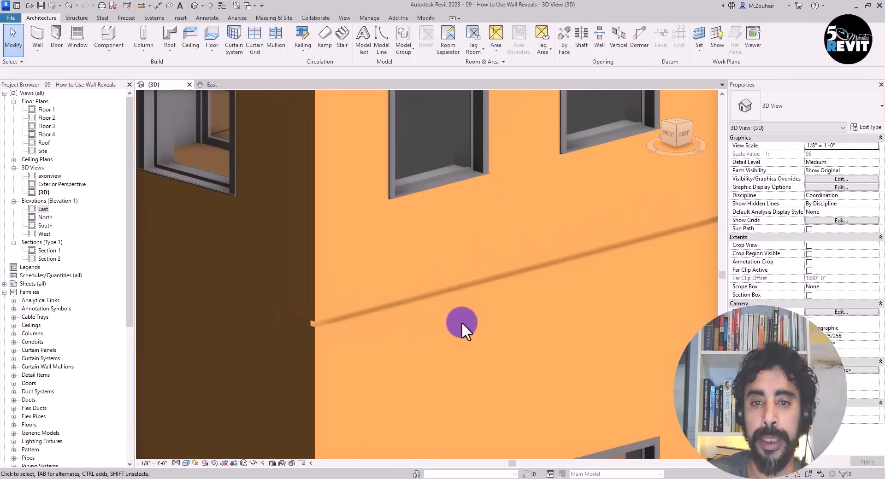
pyautogui.moveTo(461, 323); pyautogui.dragTo(420, 336, button='middle')
pyautogui.moveTo(430, 304); pyautogui.dragTo(418, 326, button='middle')
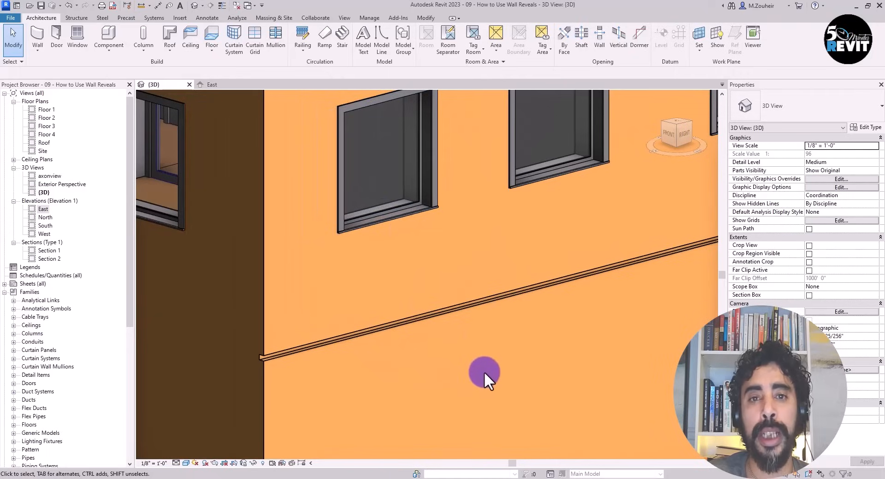
pyautogui.click(423, 18)
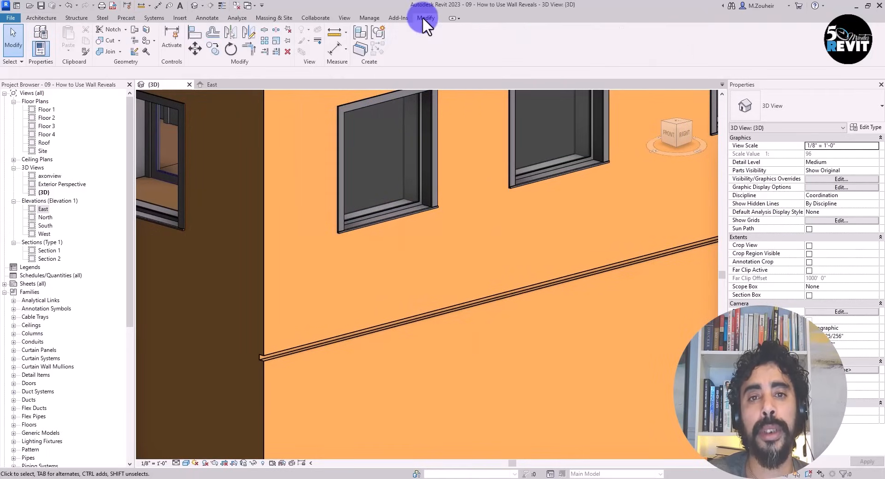
pyautogui.click(193, 32)
pyautogui.scroll(2, 370, 245)
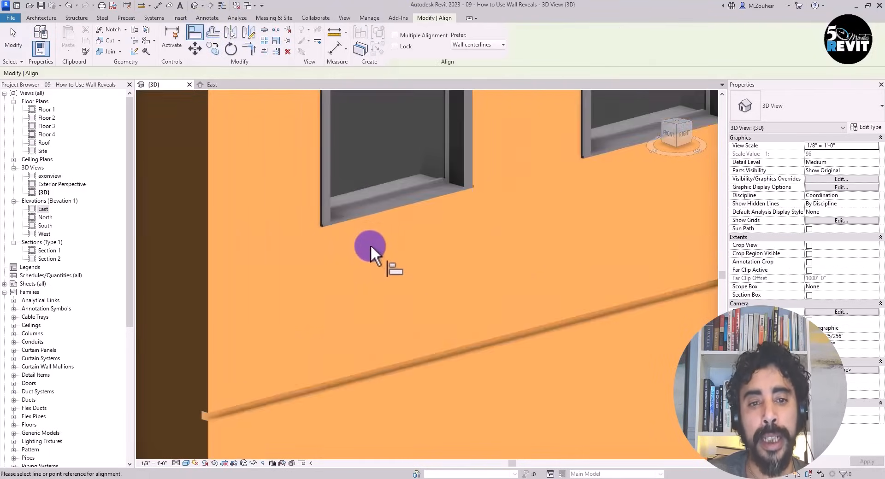
pyautogui.press('Tab')
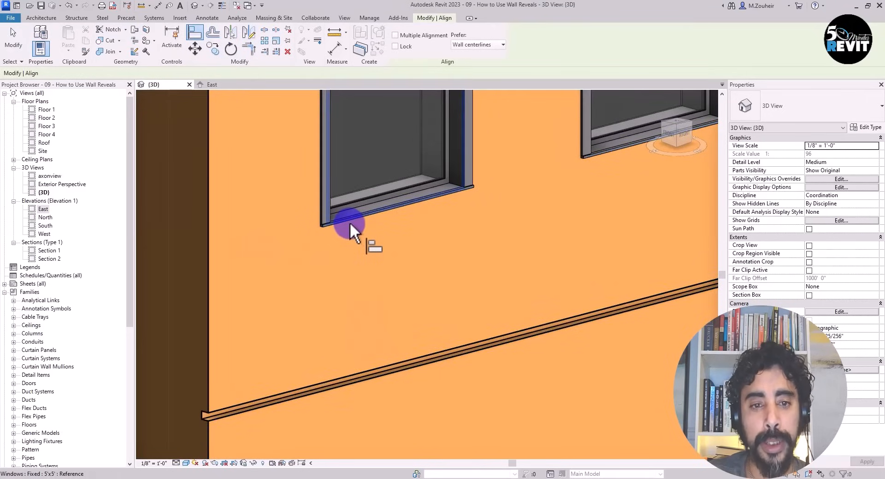
pyautogui.click(350, 222)
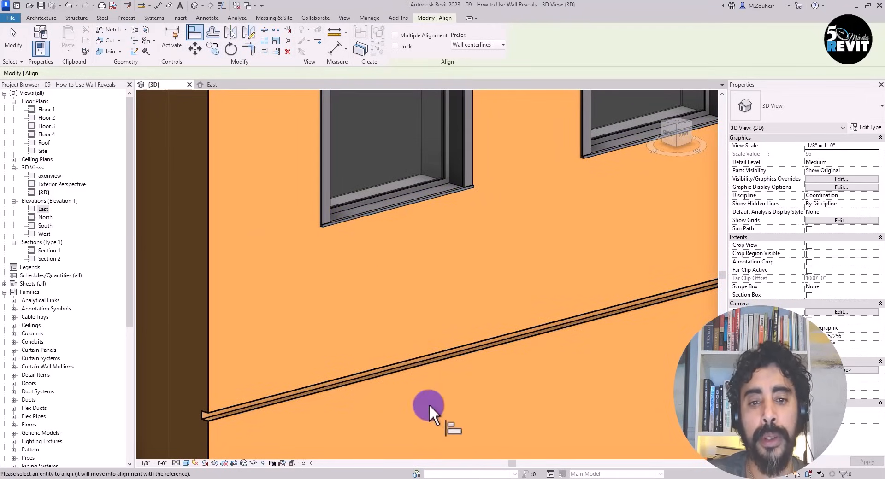
pyautogui.moveTo(233, 405); pyautogui.dragTo(286, 345, button='middle')
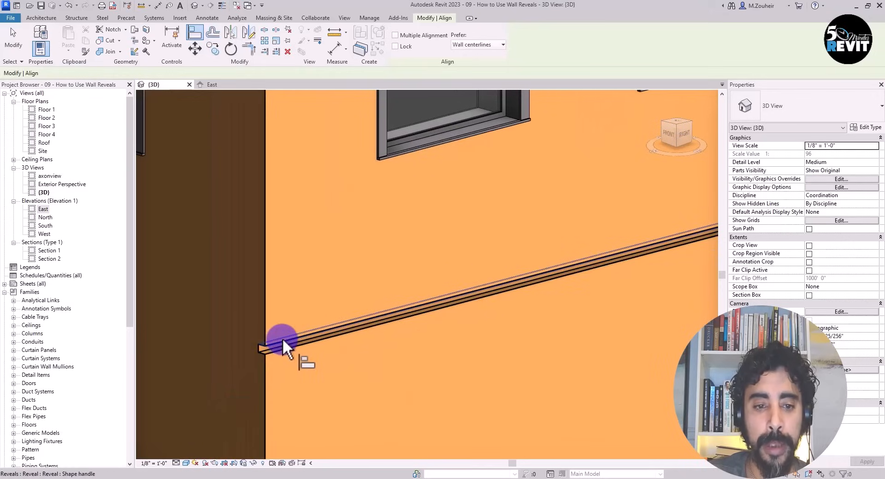
pyautogui.click(283, 339)
pyautogui.moveTo(392, 181); pyautogui.dragTo(394, 252, button='middle')
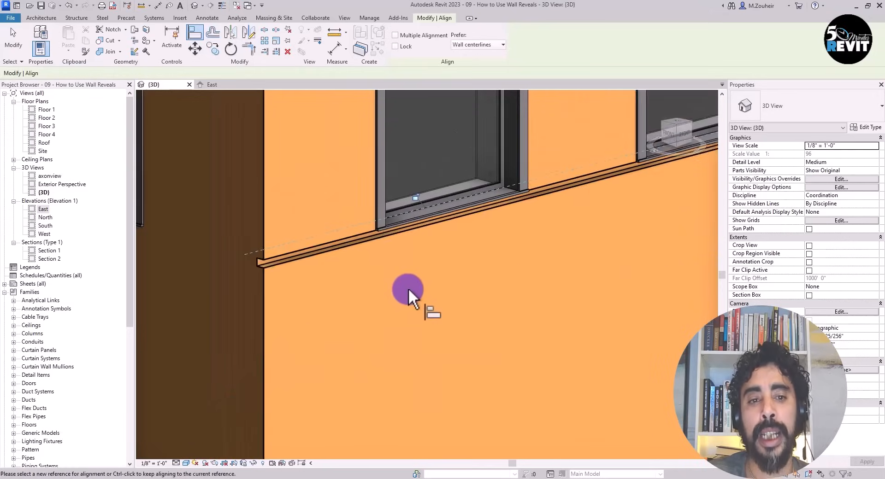
pyautogui.scroll(-1, 414, 293)
pyautogui.moveTo(474, 276); pyautogui.dragTo(428, 297, button='middle')
pyautogui.scroll(-2, 476, 236)
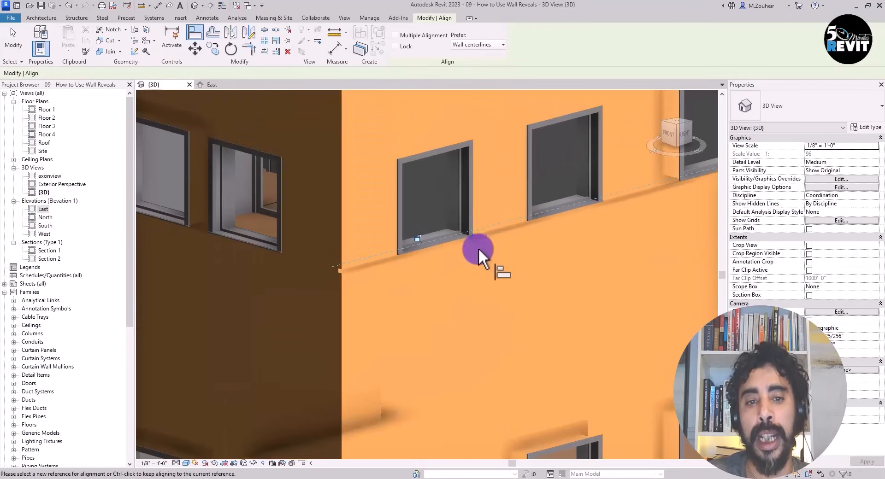
pyautogui.click(12, 46)
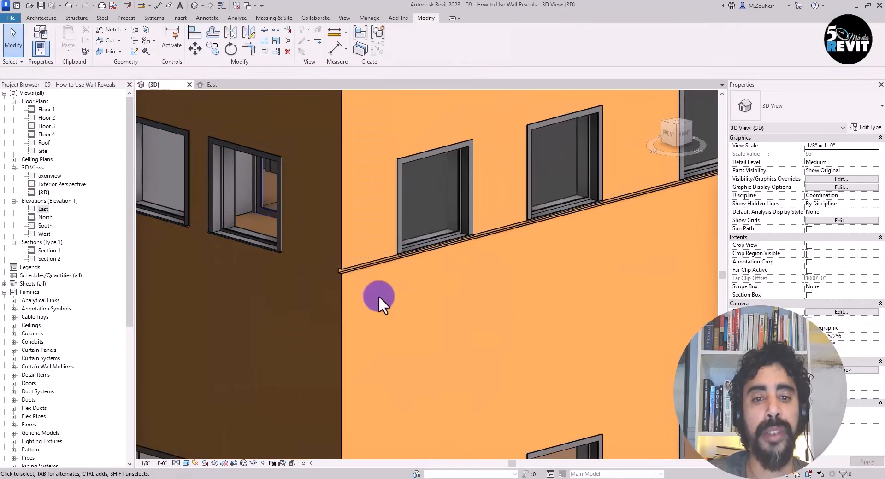
# Step: Select the aligned reveal and extend it onto the adjoining dark, long front wall using Add/Remove Walls
pyautogui.scroll(-2, 381, 299)
pyautogui.moveTo(410, 295); pyautogui.dragTo(412, 357, button='middle')
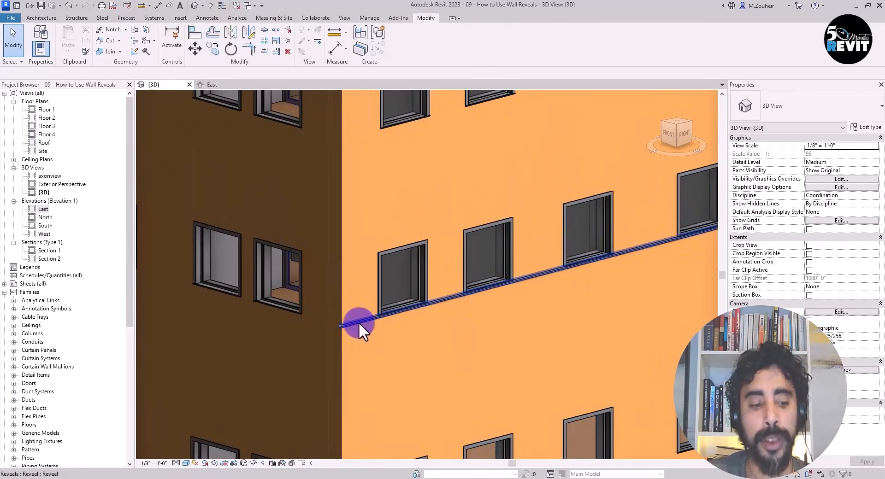
pyautogui.press('Tab')
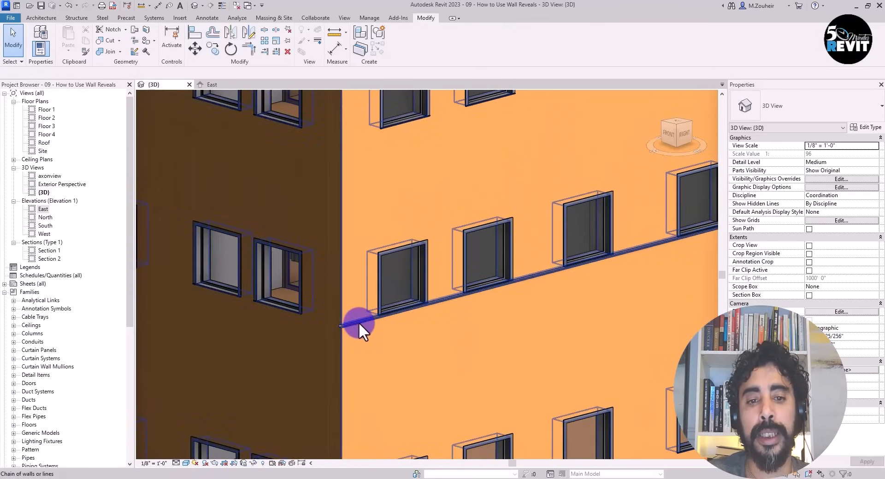
pyautogui.press('Tab')
pyautogui.press('Tab')
pyautogui.scroll(1, 359, 322)
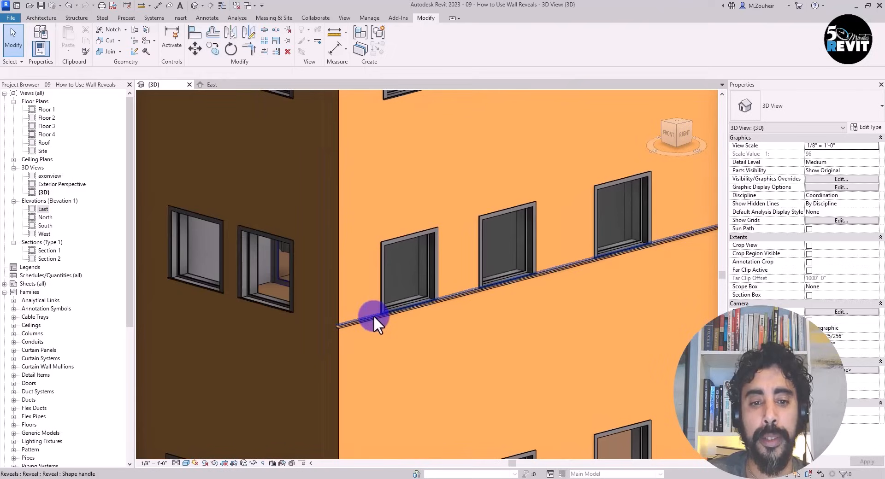
pyautogui.press('Tab')
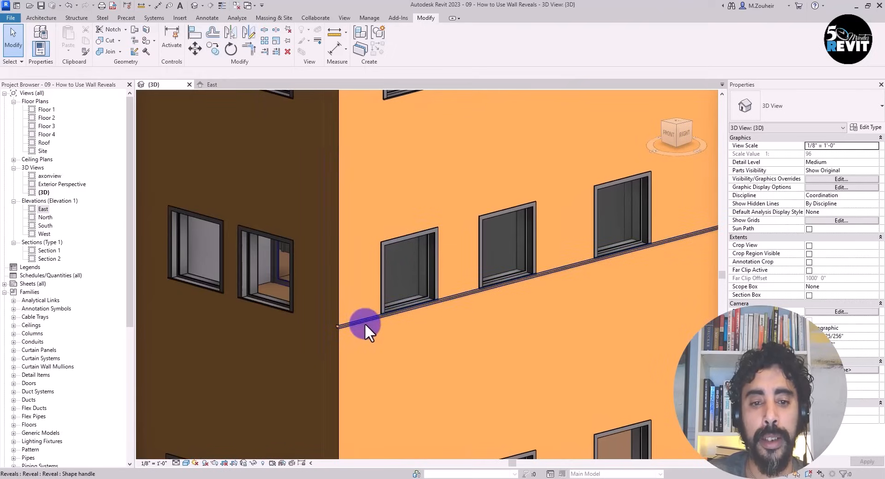
pyautogui.click(364, 323)
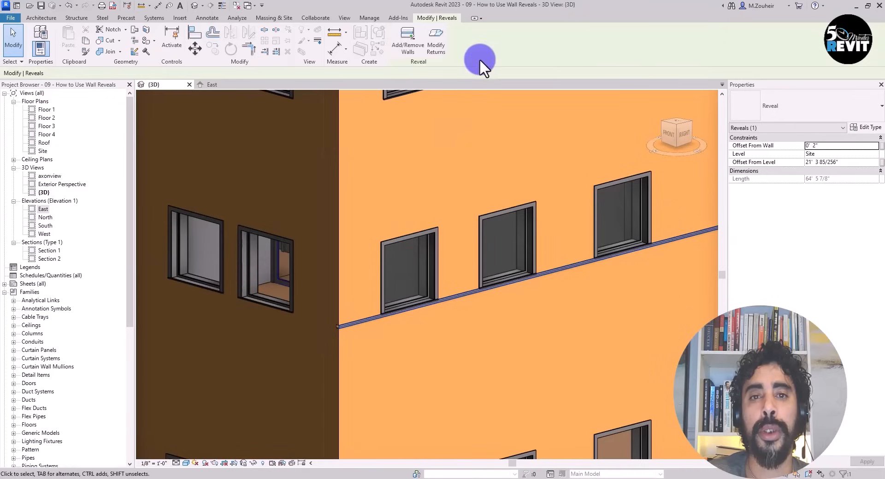
pyautogui.click(402, 48)
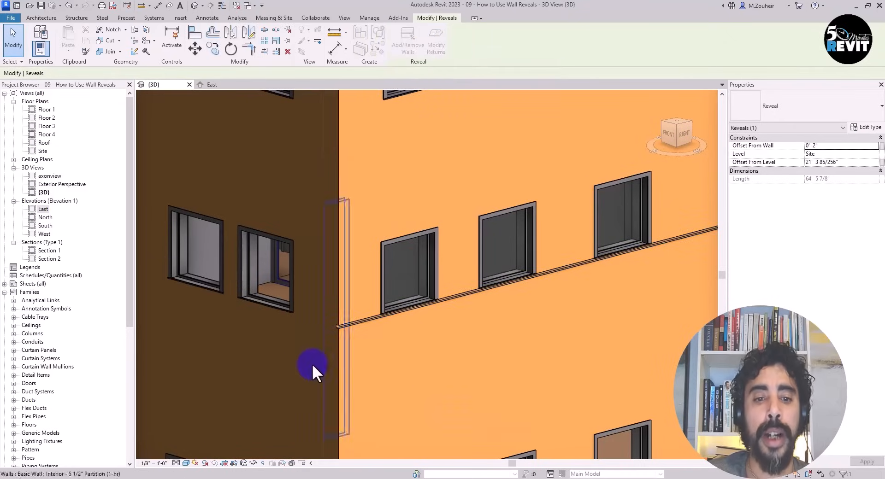
pyautogui.scroll(-5, 311, 356)
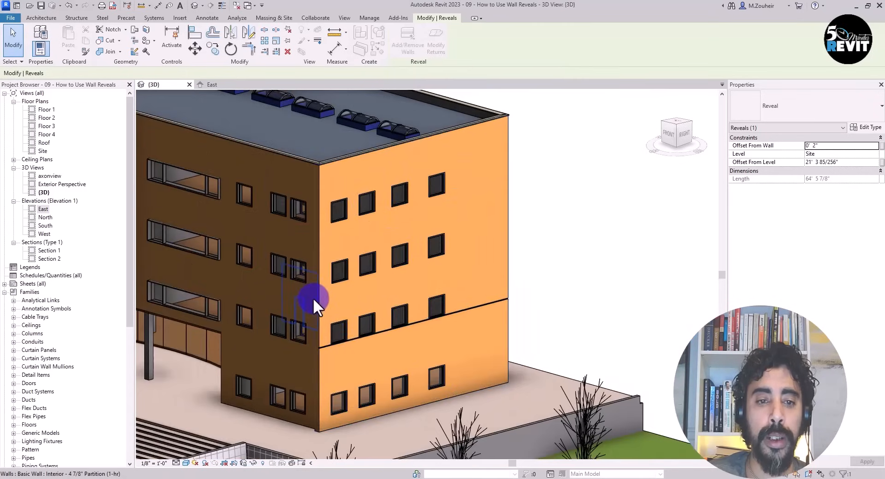
pyautogui.click(282, 168)
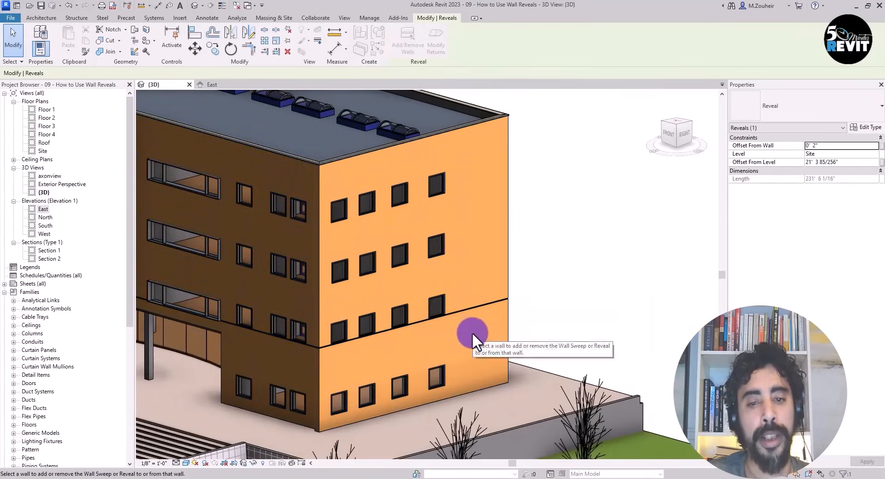
# Step: Add the long rear wall with the arched opening to the same reveal and finish editing its walls
pyautogui.keyDown('shift'); pyautogui.moveTo(468, 332); pyautogui.dragTo(396, 346, button='middle'); pyautogui.keyUp('shift')
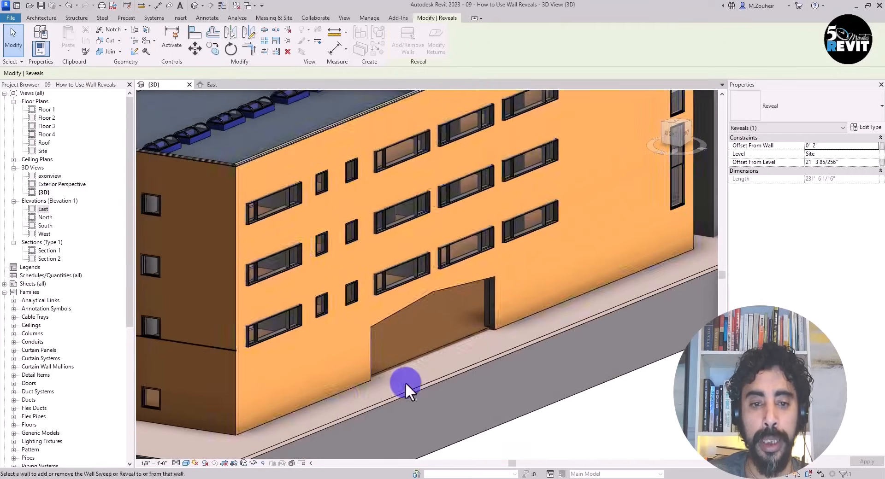
pyautogui.click(456, 412)
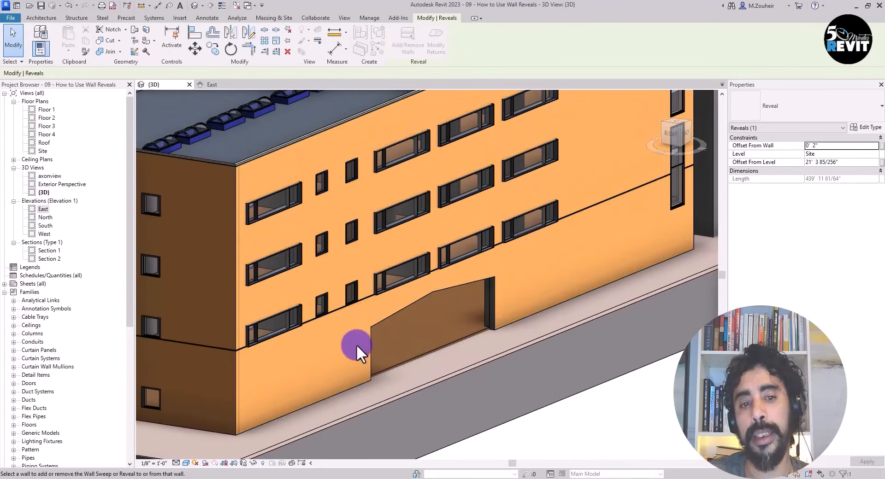
pyautogui.scroll(-5, 341, 364)
pyautogui.keyDown('shift'); pyautogui.moveTo(341, 364); pyautogui.dragTo(430, 378, button='middle'); pyautogui.keyUp('shift')
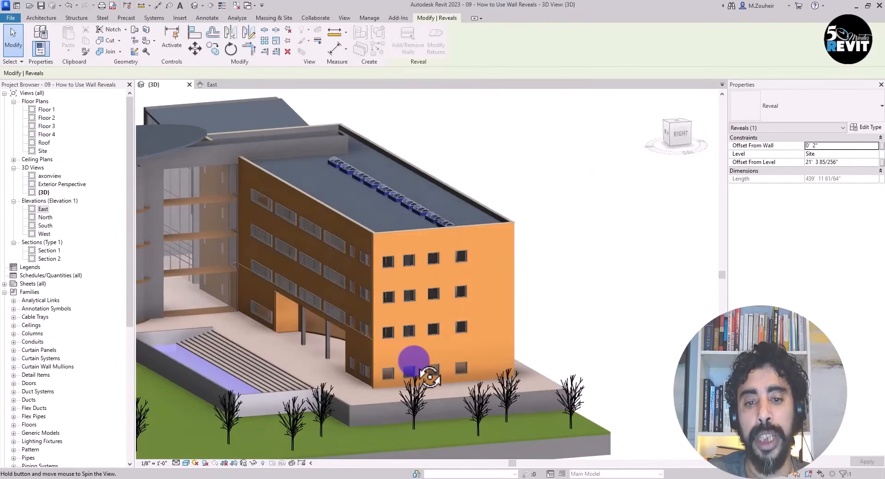
pyautogui.click(12, 35)
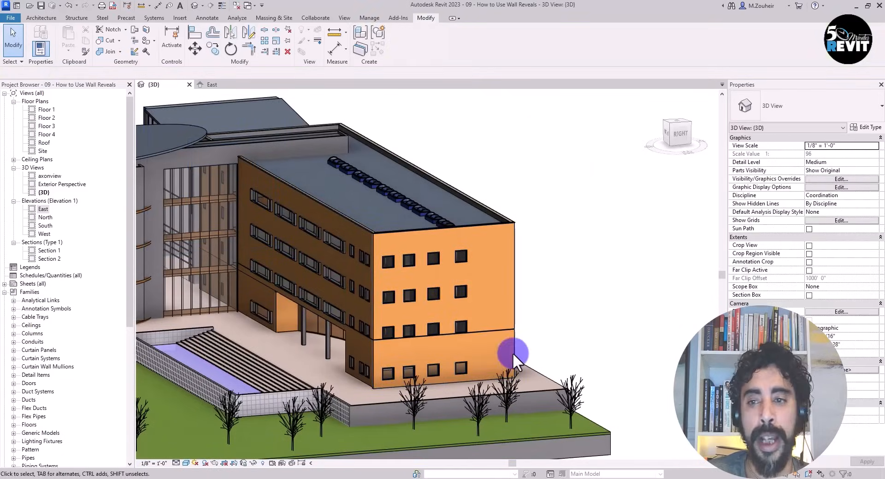
# Step: Open the East elevation and bring the reveal under the second-row windows into close view
pyautogui.scroll(6, 452, 353)
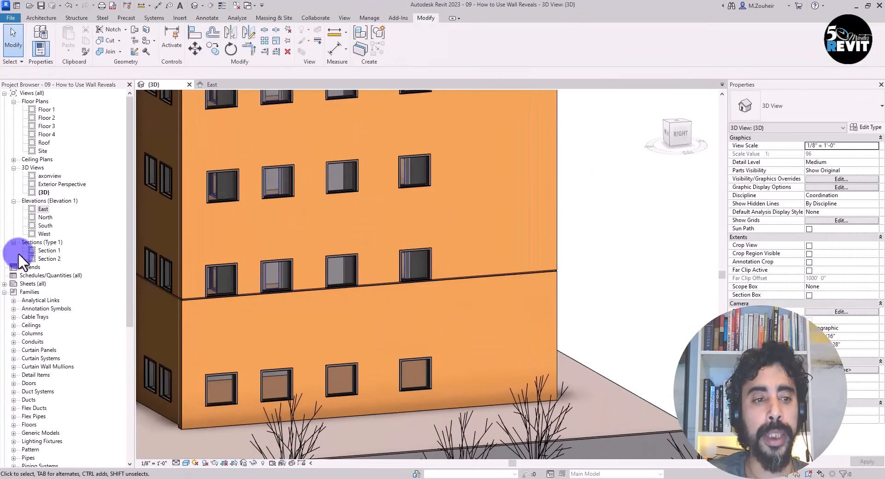
pyautogui.doubleClick(40, 210)
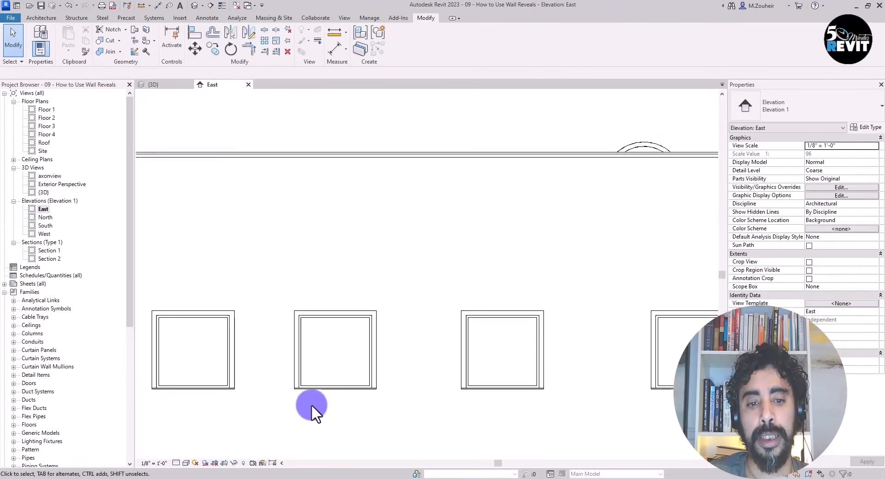
pyautogui.scroll(-6, 324, 406)
pyautogui.moveTo(327, 407); pyautogui.dragTo(341, 279, button='middle')
pyautogui.moveTo(346, 378); pyautogui.dragTo(367, 344, button='middle')
pyautogui.scroll(1, 355, 295)
pyautogui.scroll(5, 350, 328)
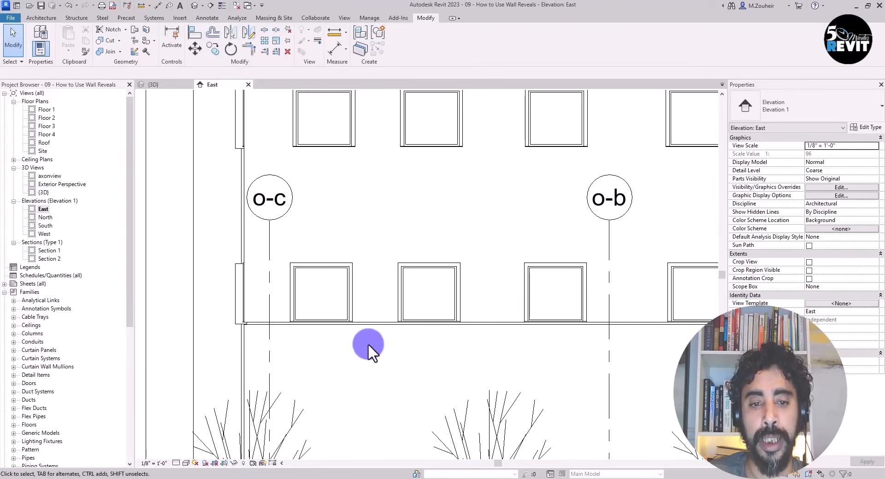
pyautogui.scroll(2, 369, 344)
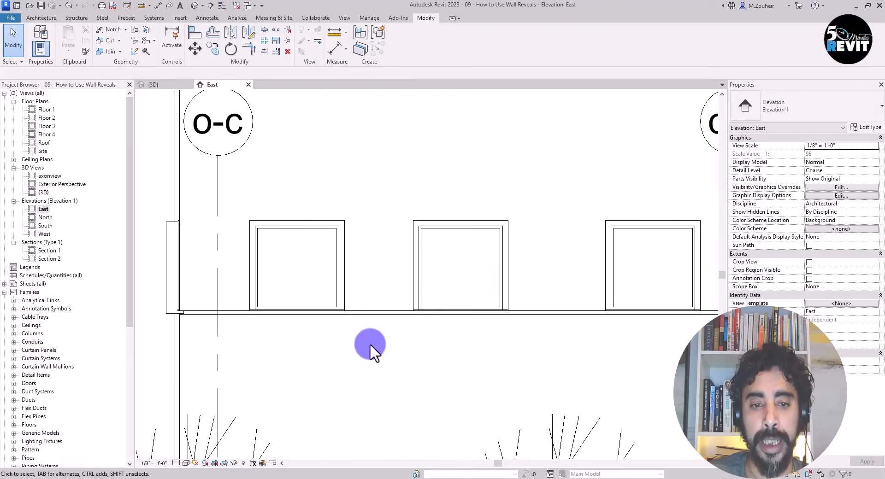
# Step: Copy the reveal under the second-row windows up to the top edge of those windows in the East elevation and finish copying
pyautogui.click(377, 317)
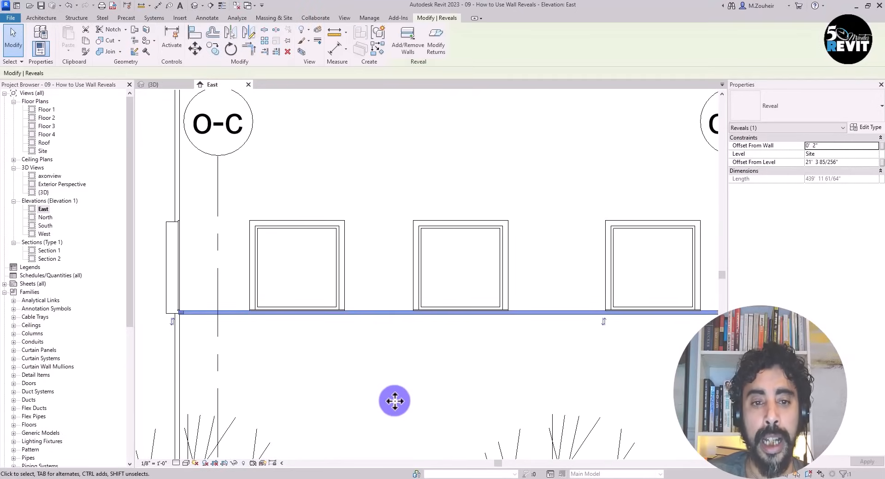
pyautogui.scroll(-3, 350, 391)
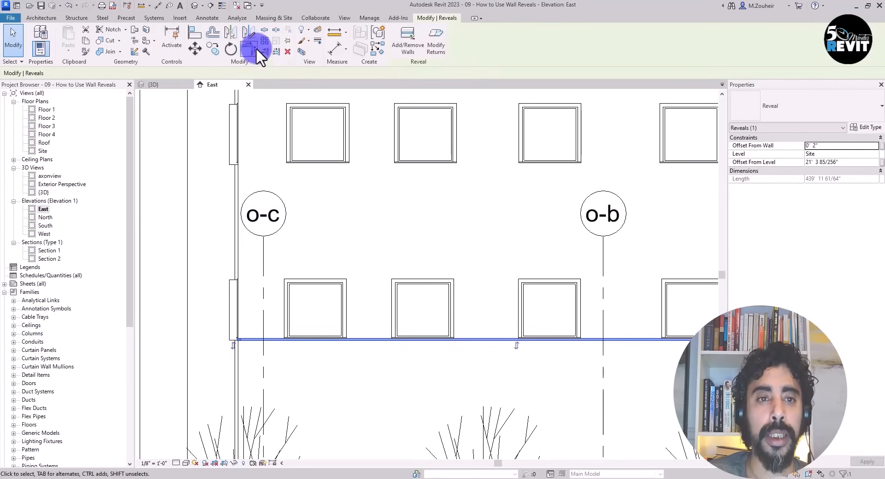
pyautogui.click(214, 50)
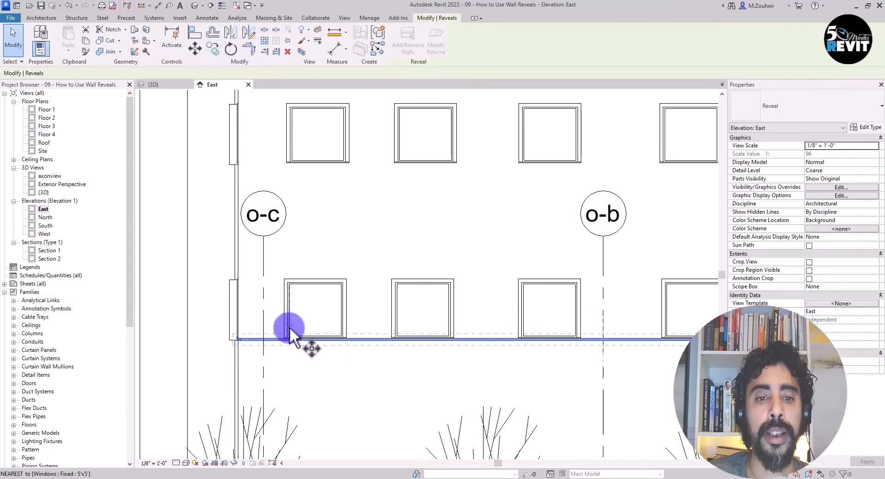
pyautogui.scroll(4, 319, 347)
pyautogui.scroll(5, 358, 333)
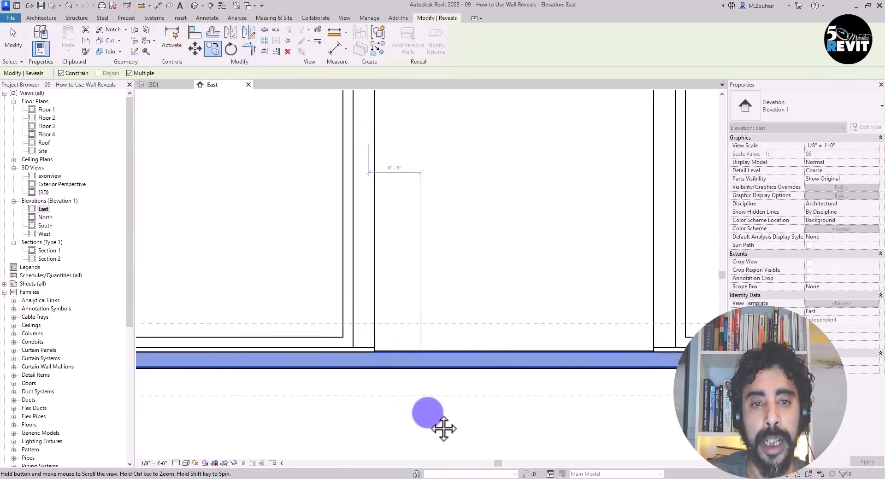
pyautogui.click(369, 358)
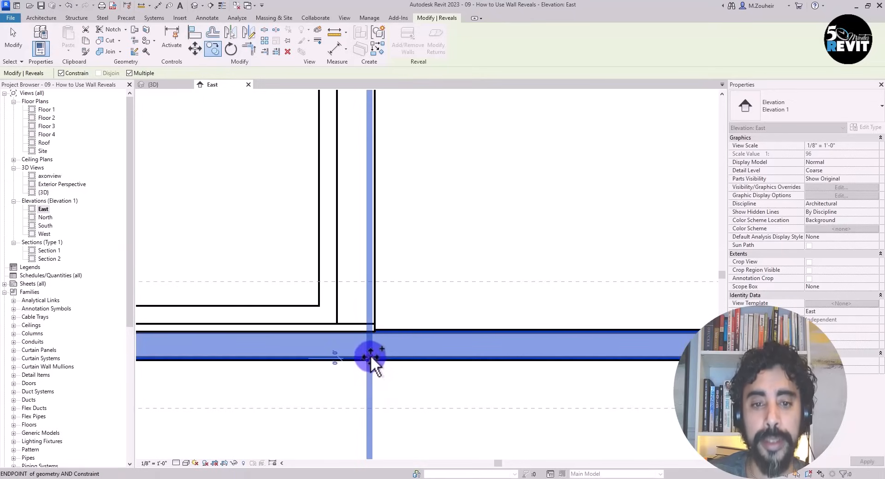
pyautogui.scroll(-4, 369, 355)
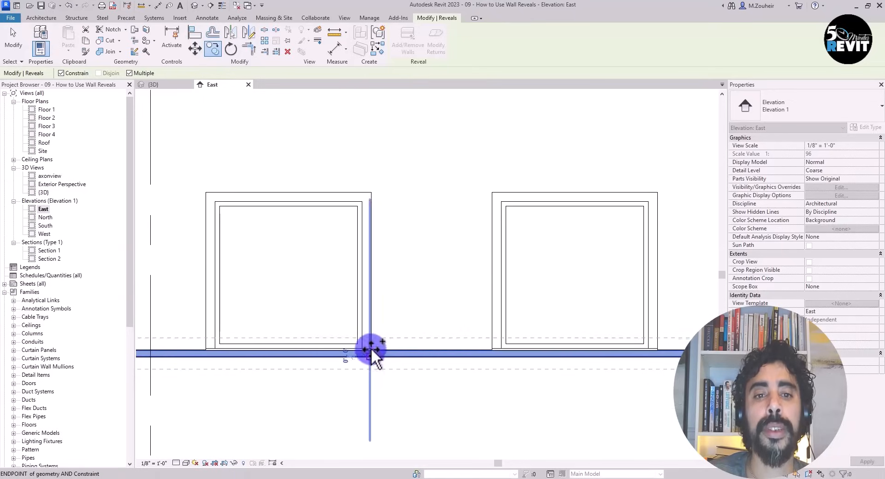
pyautogui.click(369, 191)
pyautogui.scroll(-3, 429, 267)
pyautogui.scroll(-5, 433, 346)
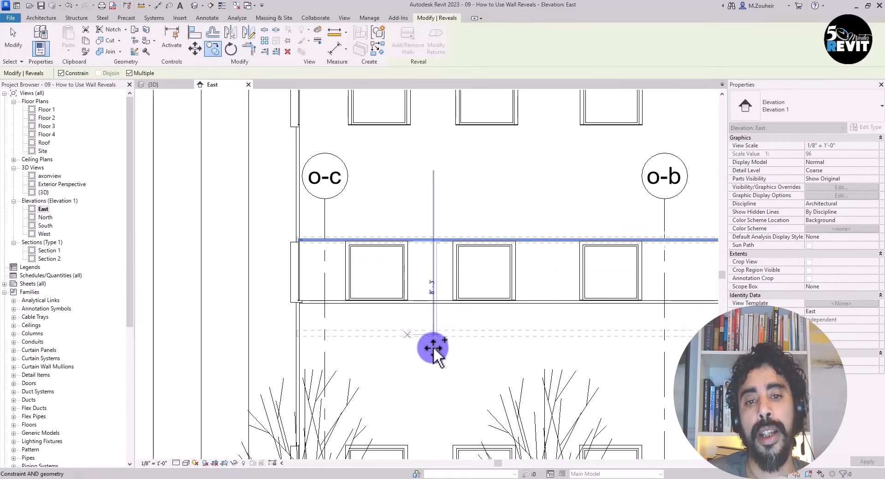
pyautogui.moveTo(433, 353); pyautogui.dragTo(432, 391, button='middle')
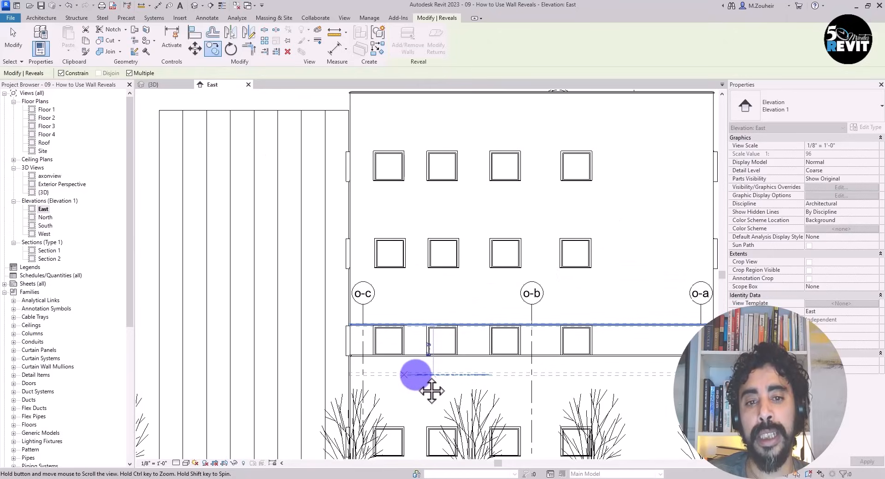
pyautogui.click(12, 37)
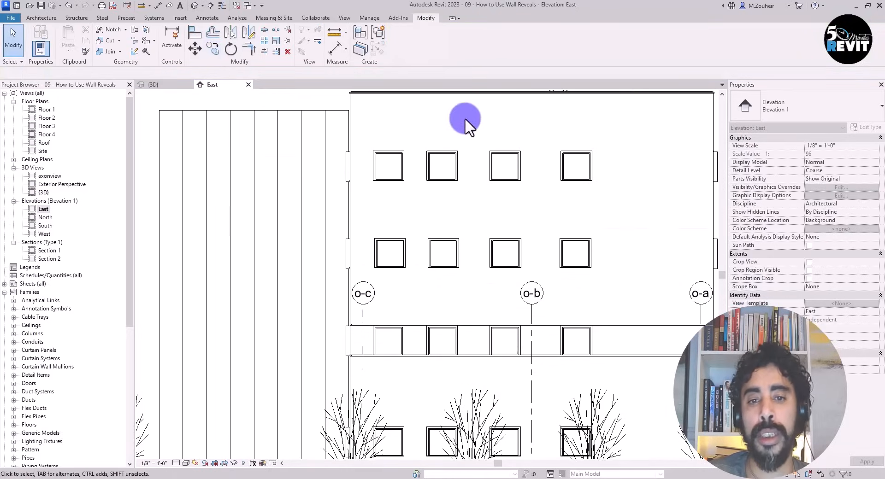
# Step: Select both reveals bordering the second-row windows and copy the pair to the third-row windows, using the lower window corners as reference points
pyautogui.scroll(3, 427, 357)
pyautogui.moveTo(414, 385); pyautogui.dragTo(422, 419, button='middle')
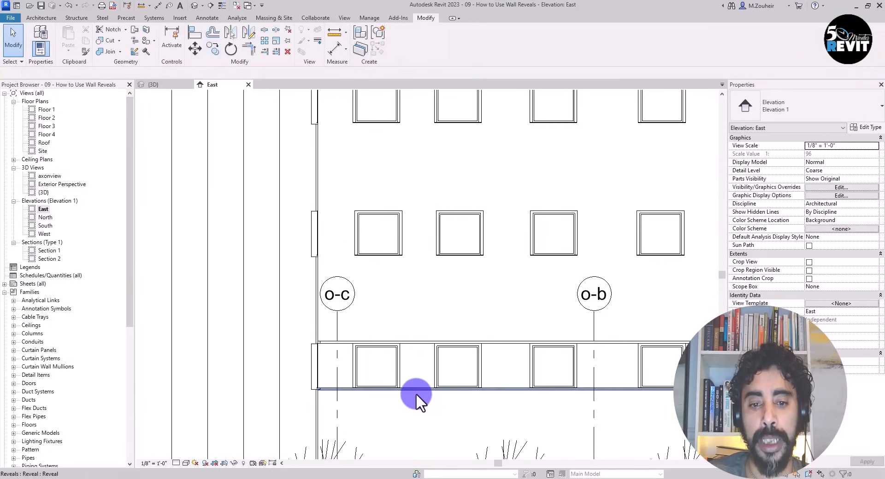
pyautogui.click(416, 392)
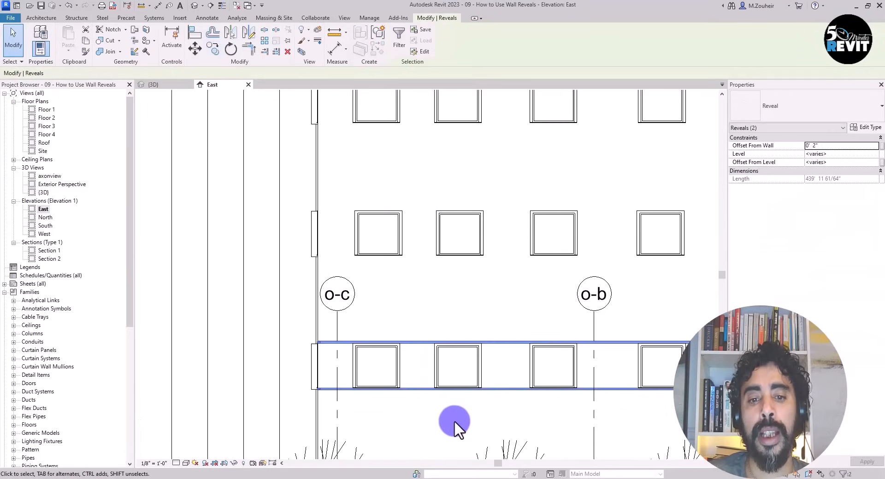
pyautogui.click(214, 51)
pyautogui.click(385, 414)
pyautogui.scroll(5, 396, 386)
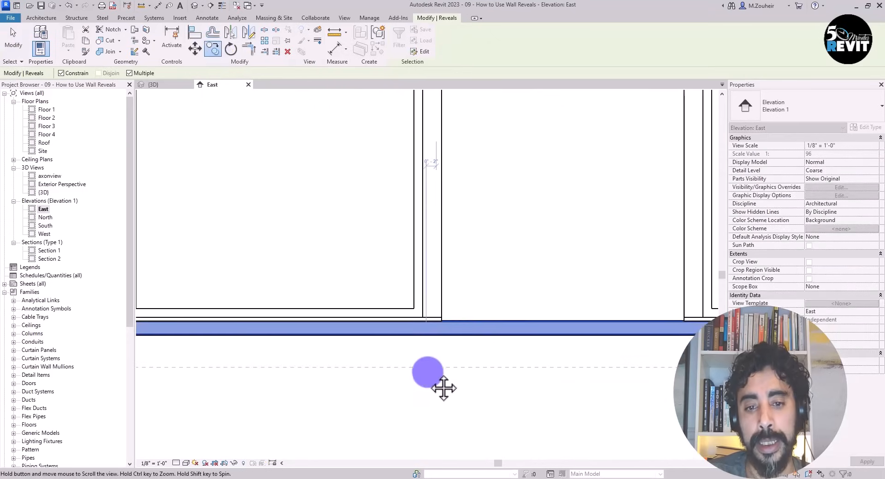
pyautogui.scroll(2, 429, 383)
pyautogui.click(448, 342)
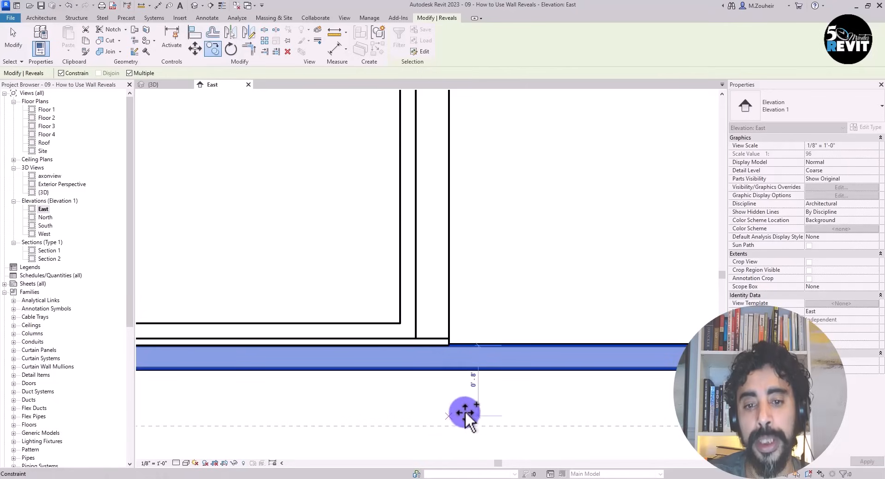
pyautogui.scroll(-3, 465, 410)
pyautogui.scroll(-5, 460, 368)
pyautogui.scroll(4, 421, 372)
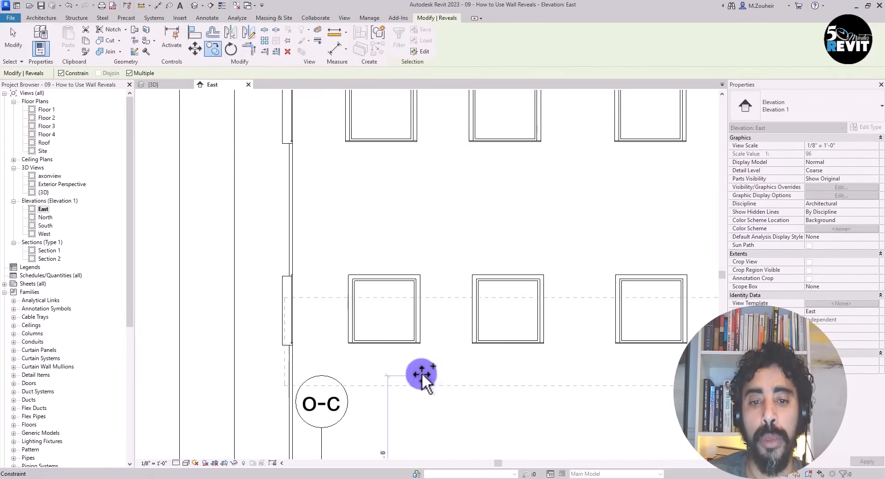
pyautogui.scroll(4, 420, 322)
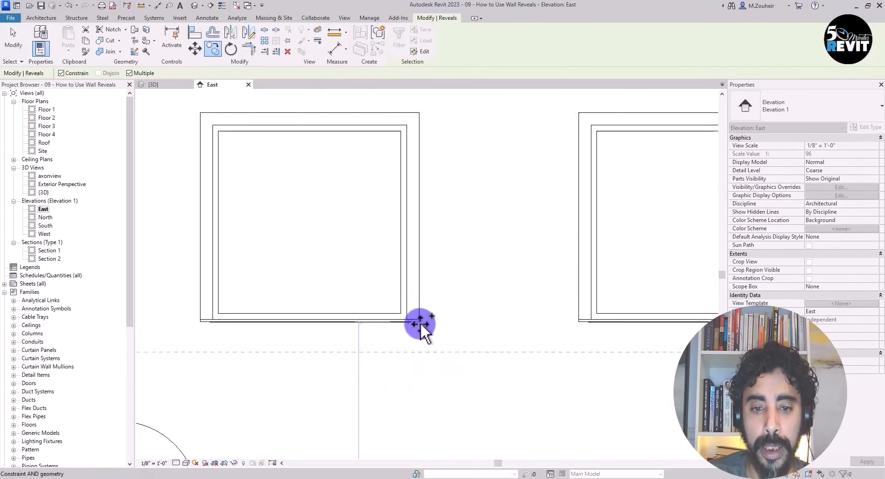
pyautogui.click(417, 308)
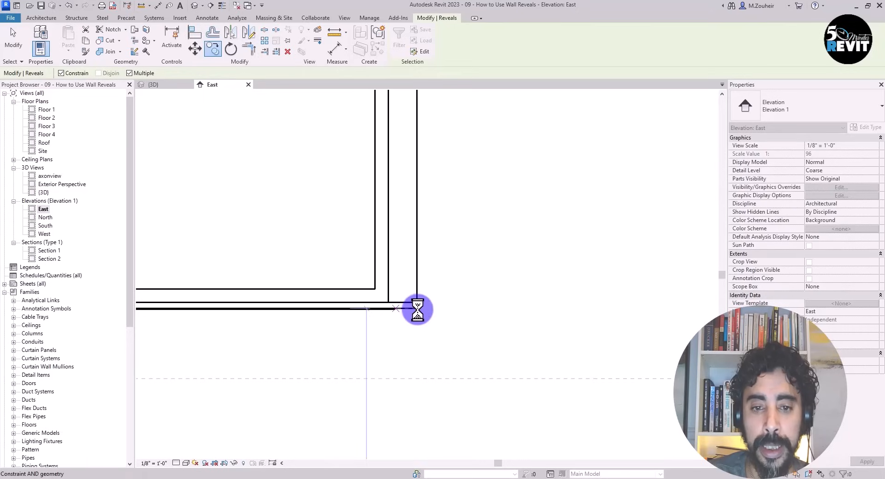
# Step: Place another copy of the reveal pair at the lower window corner of the top row and end the Copy command
pyautogui.scroll(-7, 425, 321)
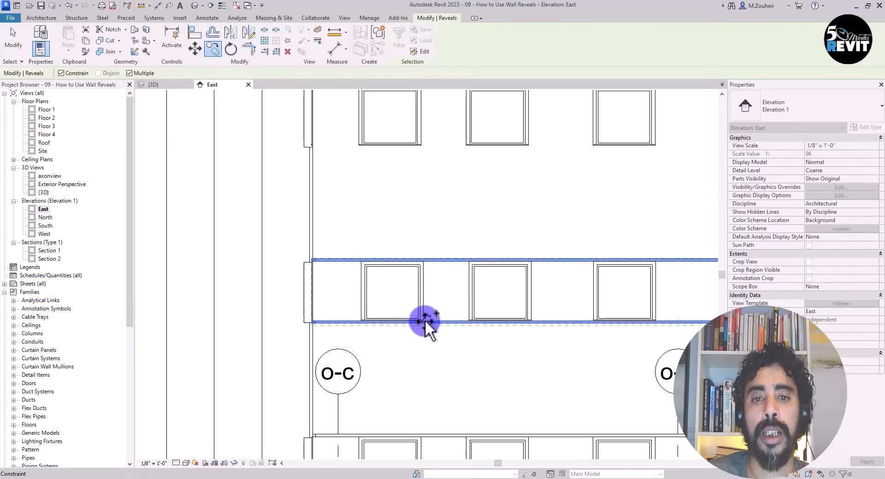
pyautogui.moveTo(443, 240); pyautogui.dragTo(456, 377, button='middle')
pyautogui.scroll(3, 417, 330)
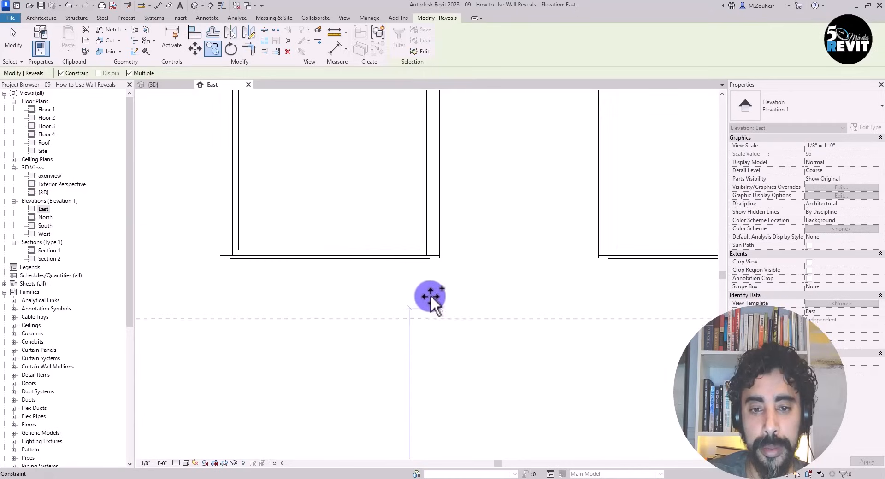
pyautogui.click(434, 357)
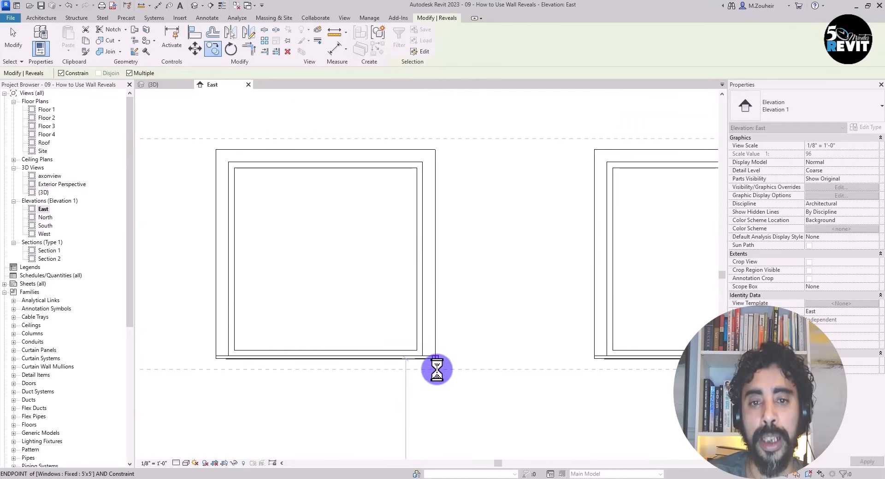
pyautogui.scroll(-5, 437, 368)
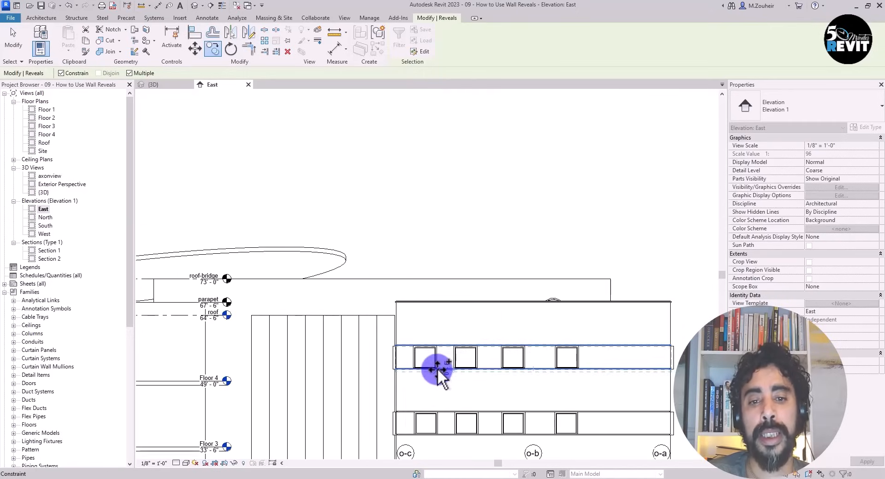
pyautogui.click(12, 35)
# Step: Review the full East elevation, open the 3D view and examine the reveals along the window rows on the end and front walls
pyautogui.scroll(-3, 396, 302)
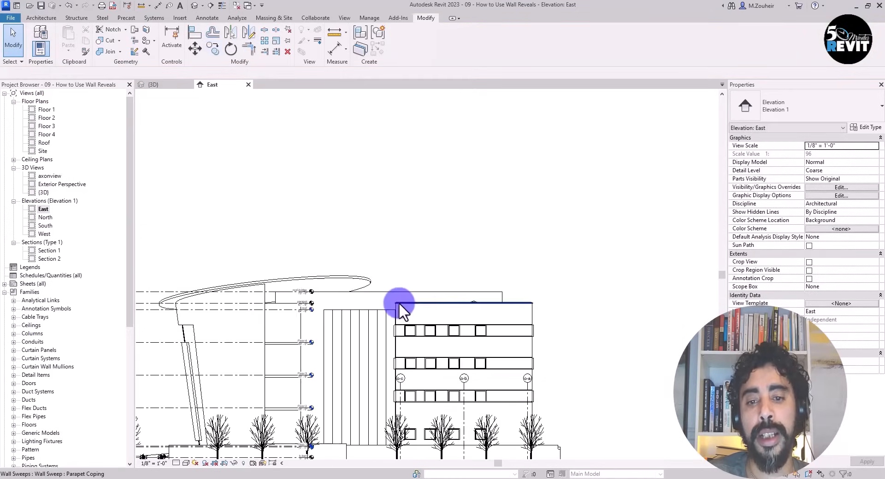
pyautogui.moveTo(475, 341); pyautogui.dragTo(467, 306, button='middle')
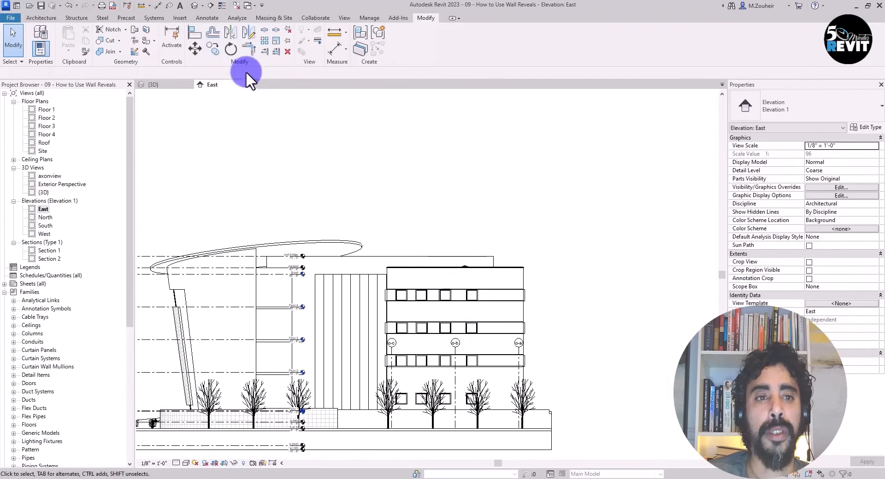
pyautogui.click(195, 5)
pyautogui.scroll(-3, 392, 321)
pyautogui.moveTo(387, 320); pyautogui.dragTo(428, 360, button='middle')
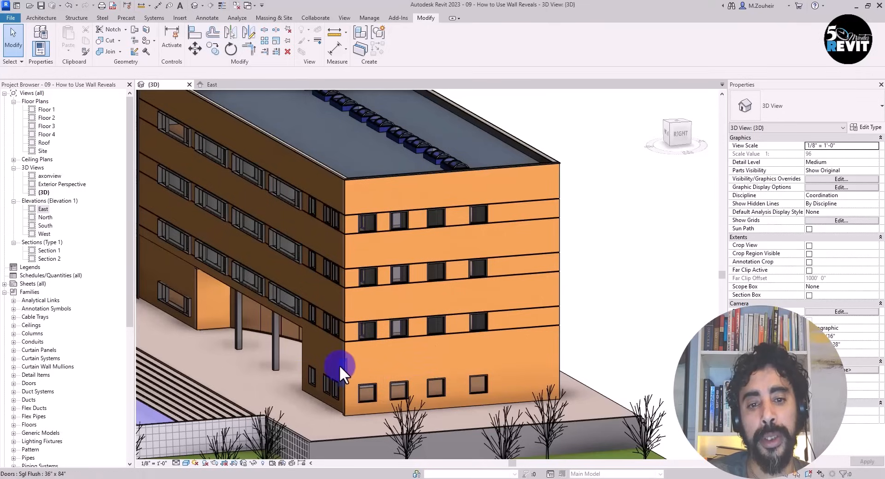
pyautogui.scroll(5, 364, 364)
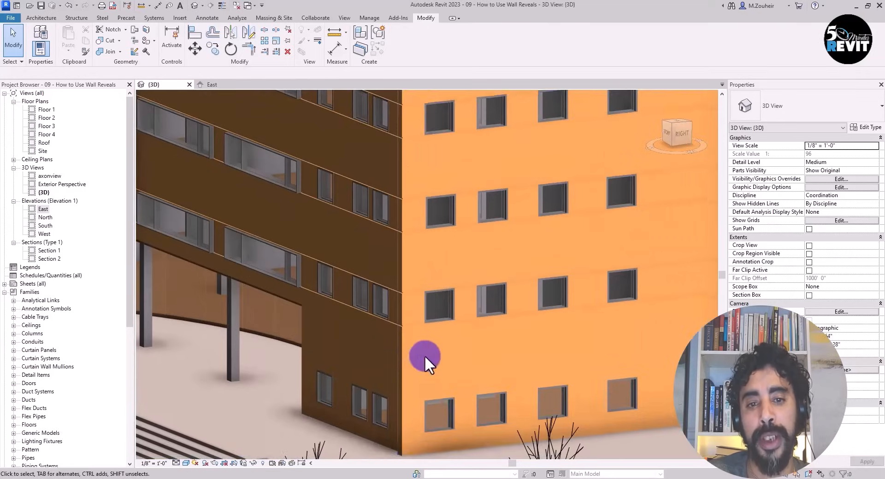
pyautogui.moveTo(418, 418); pyautogui.dragTo(394, 397, button='middle')
pyautogui.scroll(-1, 408, 440)
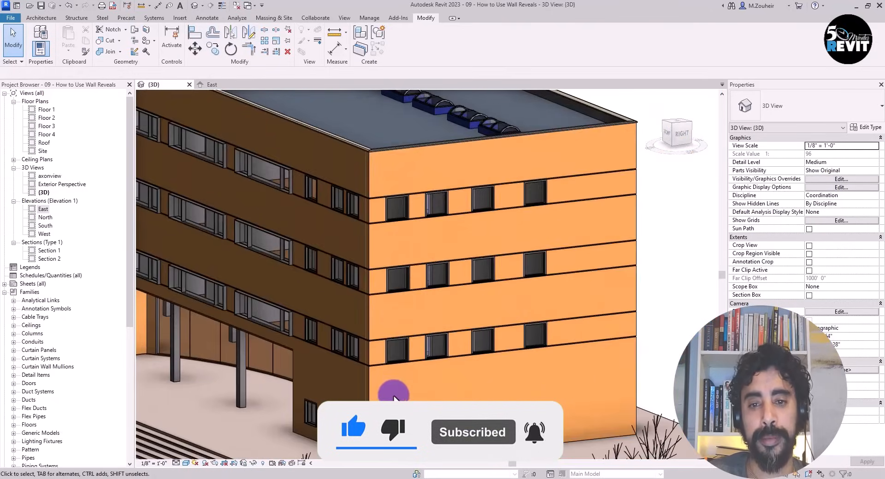
pyautogui.scroll(-2, 394, 397)
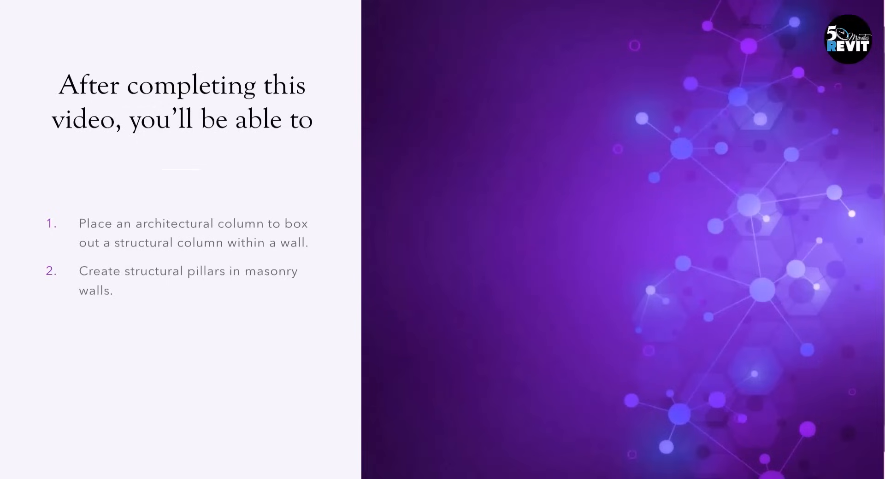
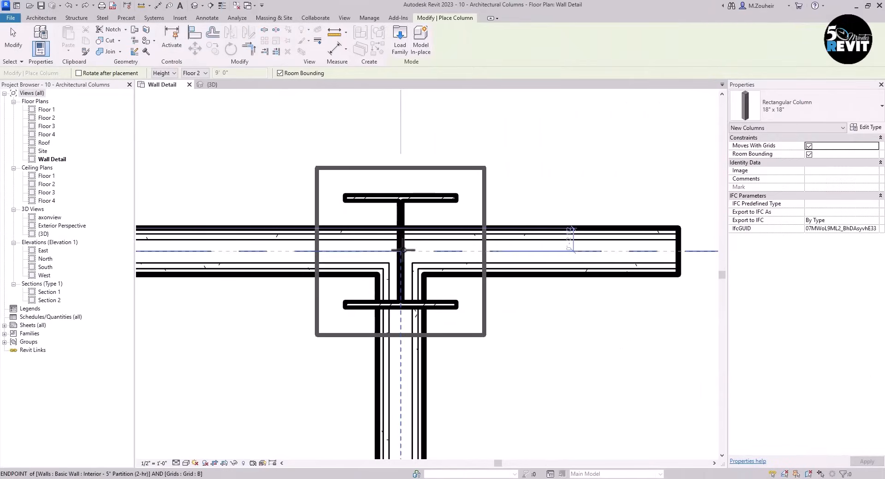
# Step: Place an 18" x 18" rectangular architectural column over the steel column at the wall junction in the Wall Detail plan and end placement
pyautogui.click(403, 249)
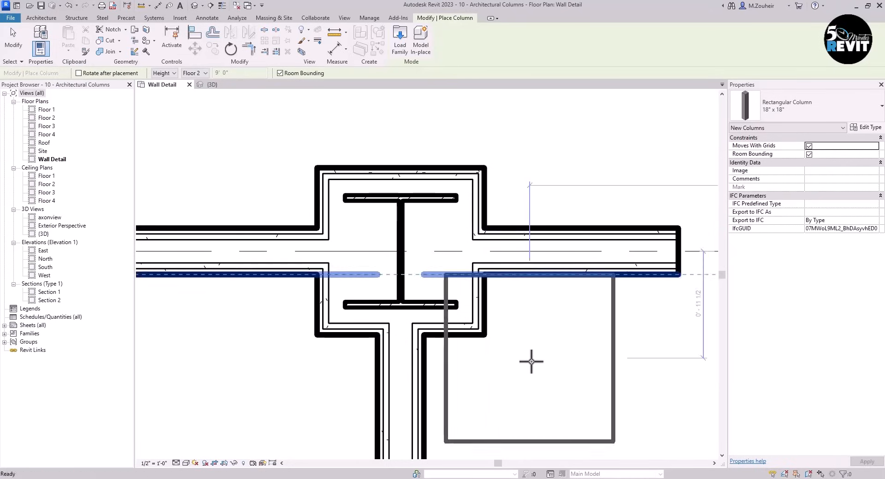
pyautogui.press('Escape')
pyautogui.press('Escape')
pyautogui.scroll(-2, 533, 367)
pyautogui.moveTo(533, 367); pyautogui.dragTo(527, 355, button='middle')
pyautogui.scroll(5, 527, 355)
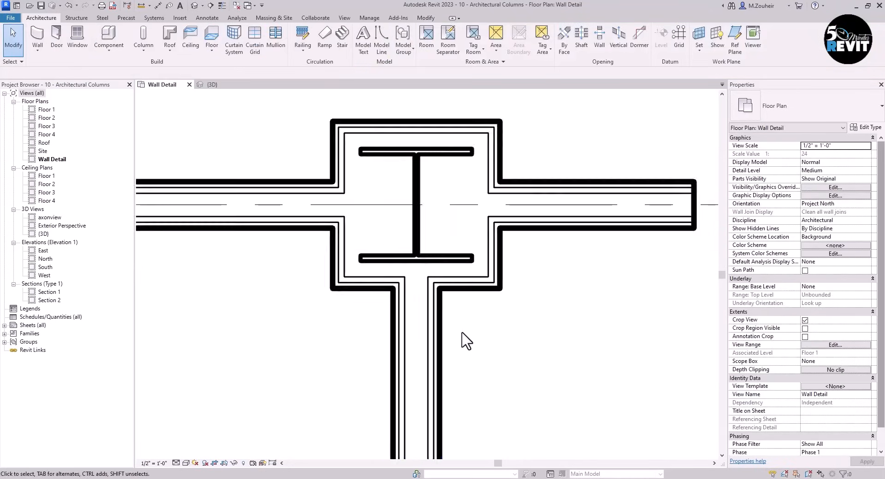
pyautogui.moveTo(533, 429); pyautogui.dragTo(508, 420, button='middle')
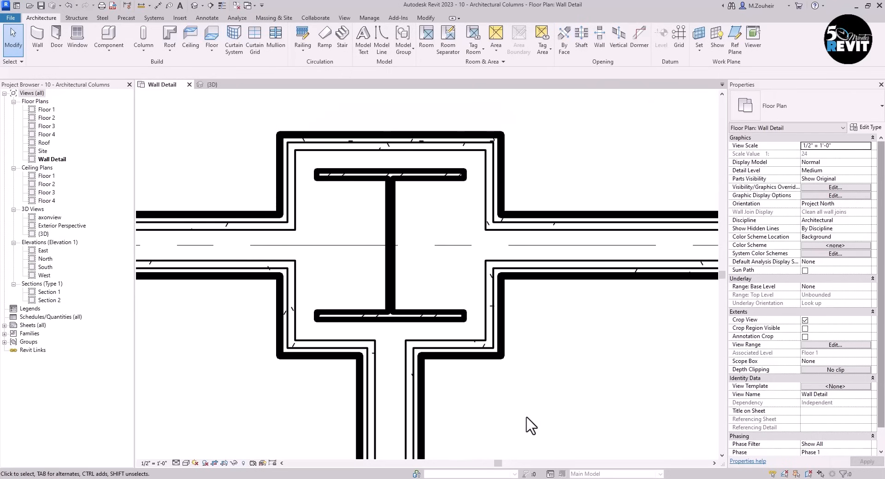
# Step: Open the 3D view and examine how the rectangular columns form pillars along the masonry wall
pyautogui.click(212, 85)
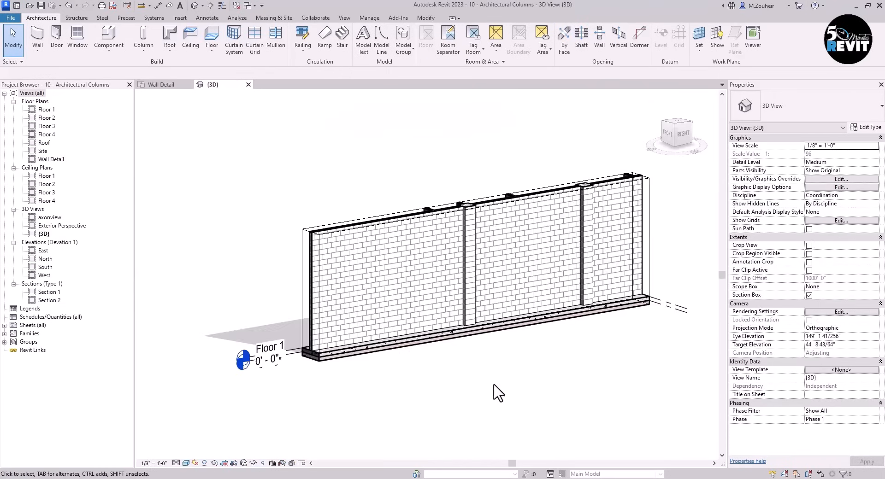
pyautogui.scroll(3, 491, 397)
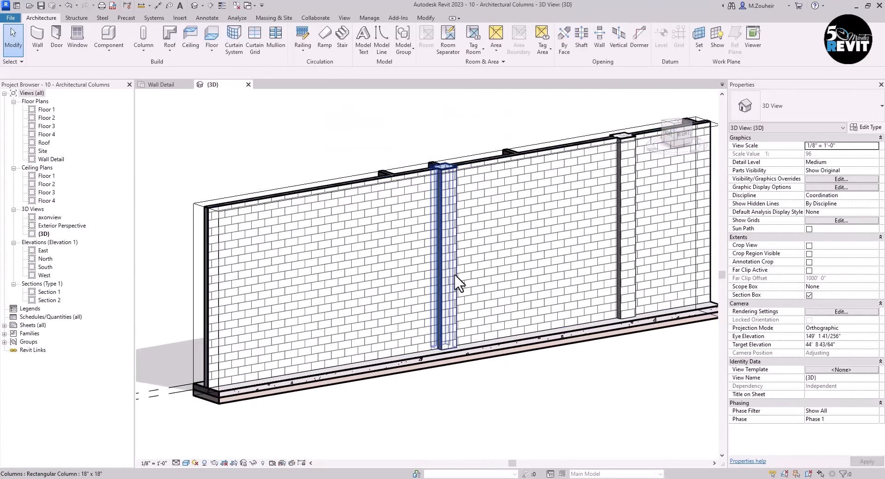
pyautogui.click(458, 225)
pyautogui.moveTo(488, 309); pyautogui.dragTo(530, 317, button='middle')
pyautogui.click(633, 385)
pyautogui.moveTo(623, 282); pyautogui.dragTo(587, 315, button='middle')
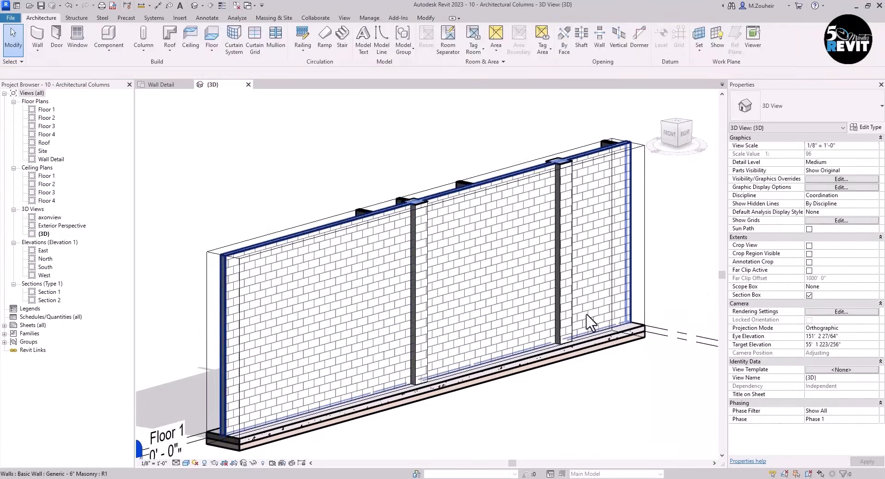
pyautogui.scroll(3, 588, 299)
pyautogui.moveTo(611, 289); pyautogui.dragTo(590, 310, button='middle')
pyautogui.scroll(2, 574, 277)
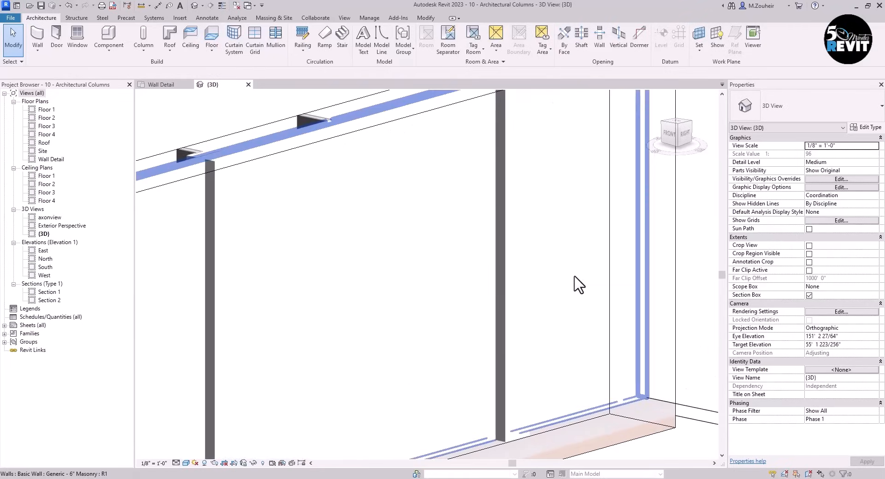
pyautogui.scroll(-1, 574, 277)
pyautogui.moveTo(488, 311); pyautogui.dragTo(538, 295, button='middle')
pyautogui.moveTo(406, 342); pyautogui.dragTo(444, 311, button='middle')
pyautogui.scroll(-1, 387, 339)
pyautogui.moveTo(327, 346); pyautogui.dragTo(399, 323, button='middle')
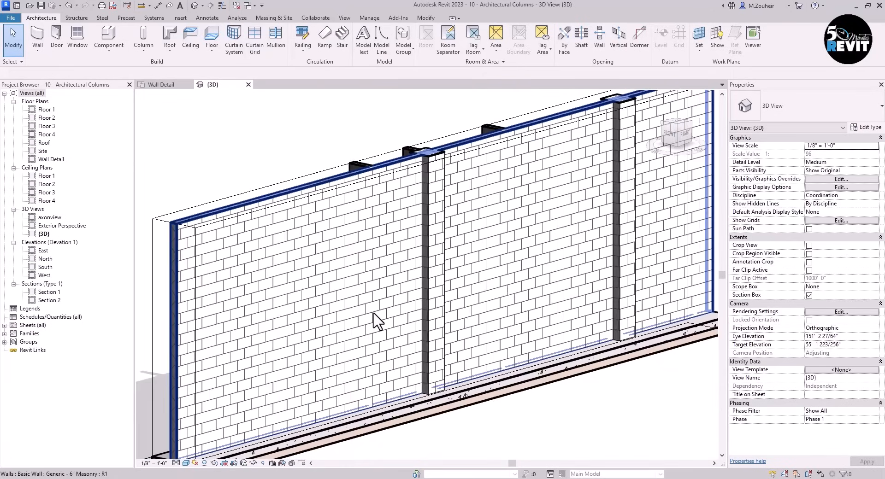
# Step: Return to the Wall Detail plan and examine the columns at the wall junctions around the stair and partition rooms
pyautogui.scroll(-3, 600, 340)
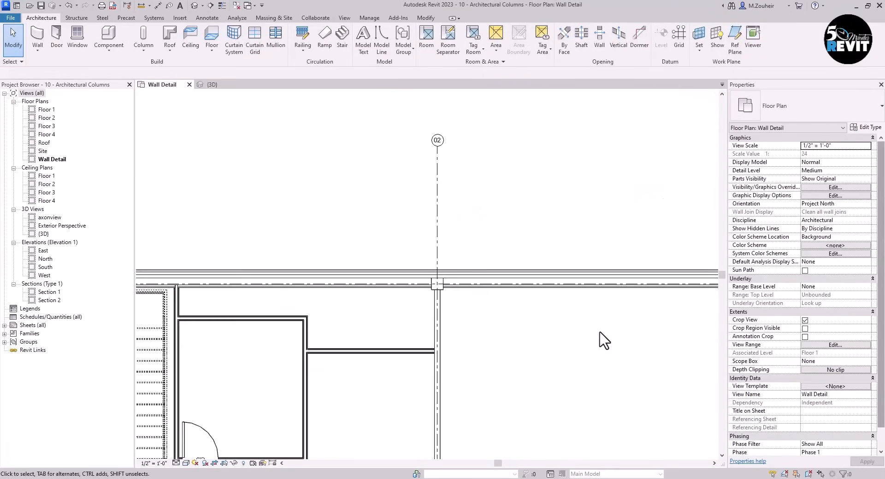
pyautogui.moveTo(600, 340); pyautogui.dragTo(567, 240, button='middle')
pyautogui.moveTo(568, 321); pyautogui.dragTo(525, 331, button='middle')
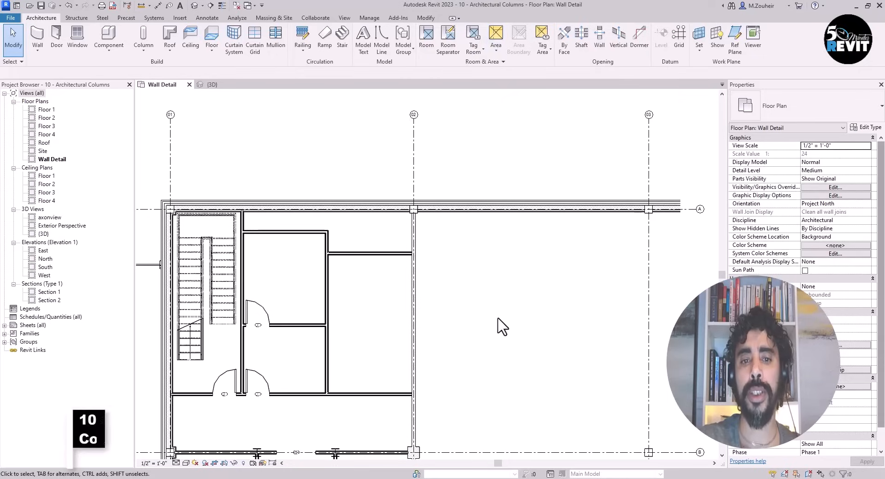
pyautogui.moveTo(510, 330); pyautogui.dragTo(514, 279, button='middle')
pyautogui.moveTo(492, 246); pyautogui.dragTo(492, 249, button='middle')
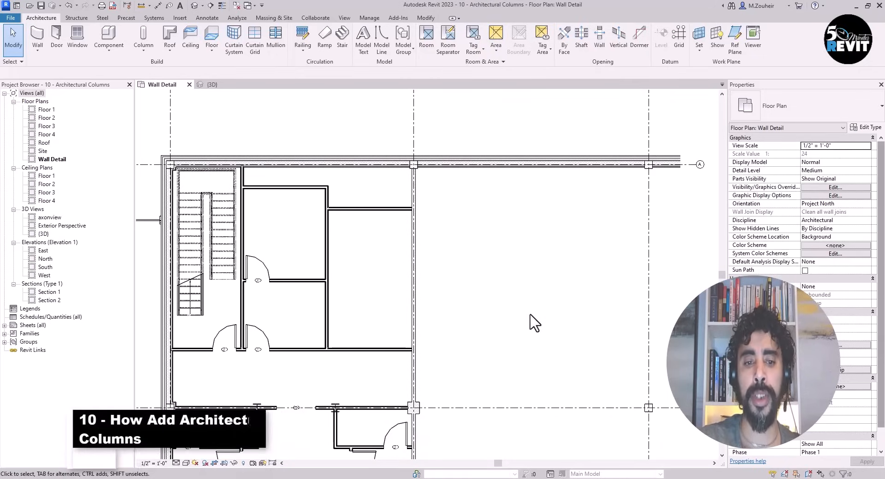
pyautogui.scroll(3, 305, 424)
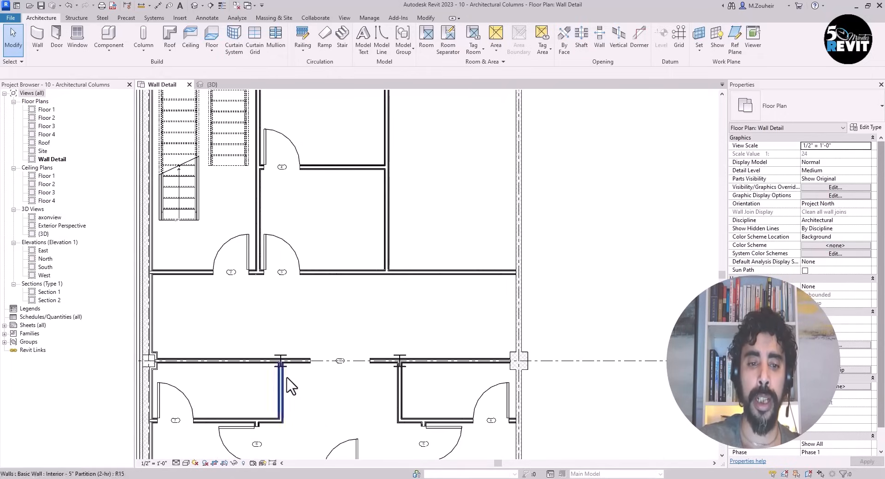
pyautogui.moveTo(355, 412); pyautogui.dragTo(338, 420, button='middle')
pyautogui.scroll(-2, 548, 265)
pyautogui.moveTo(546, 298); pyautogui.dragTo(543, 304, button='middle')
pyautogui.scroll(5, 490, 231)
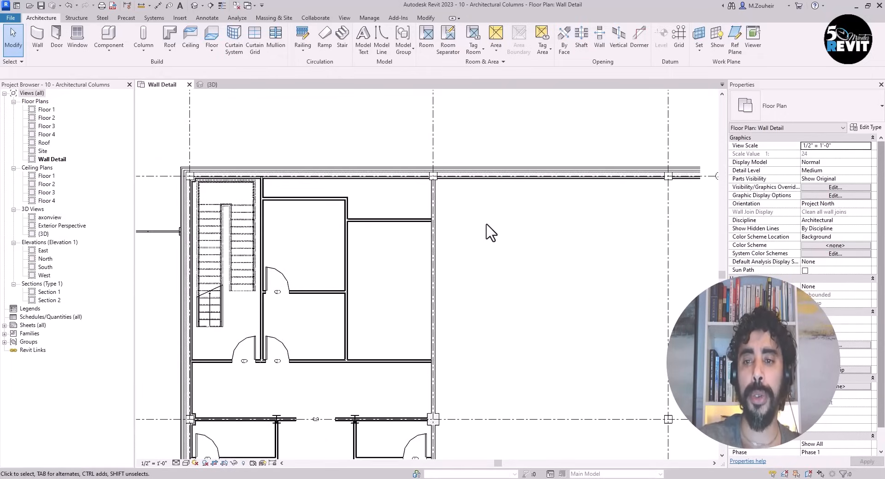
# Step: Place an 18" x 18" rectangular architectural column over the concrete column where grid 02 meets the exterior wall, and end placement
pyautogui.moveTo(493, 222); pyautogui.dragTo(490, 265, button='middle')
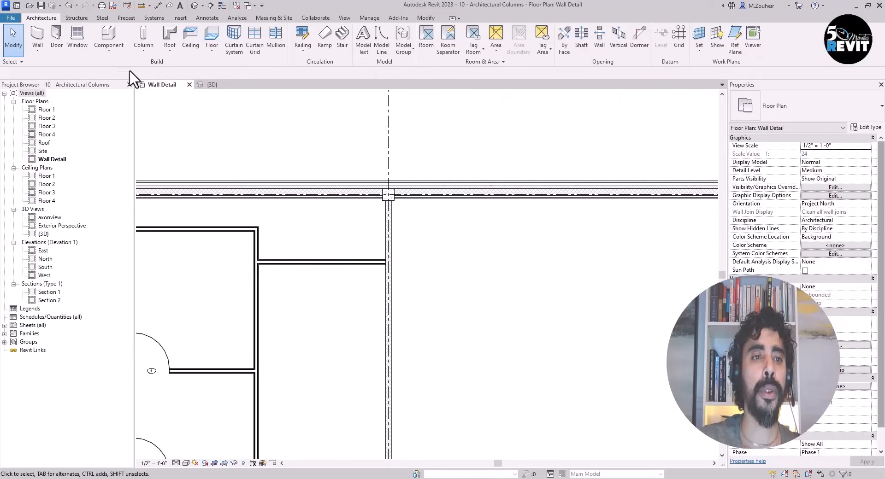
pyautogui.click(142, 54)
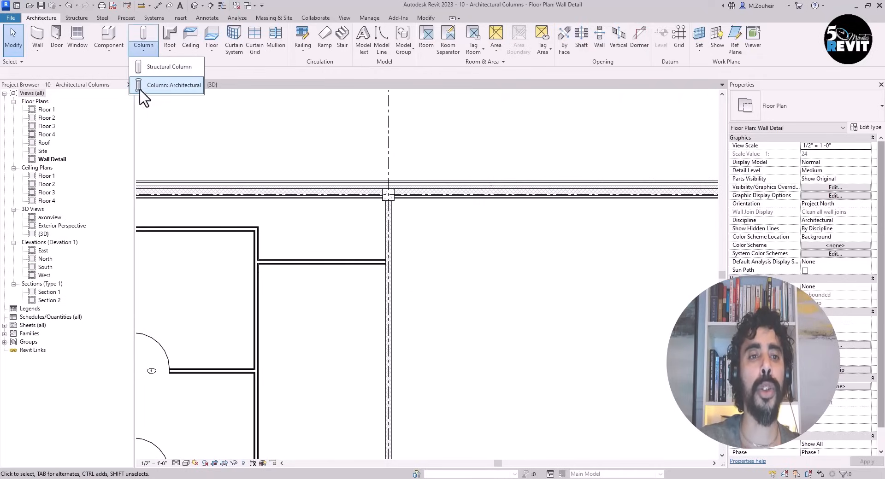
pyautogui.click(179, 88)
pyautogui.scroll(3, 429, 237)
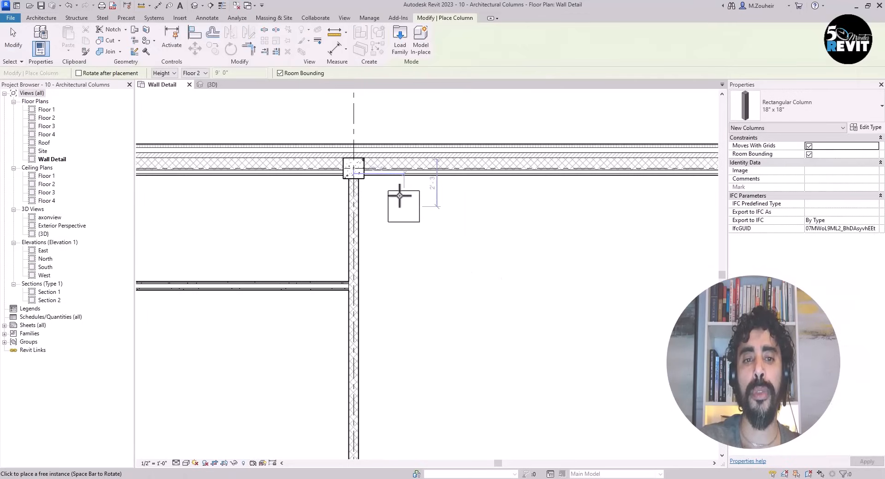
pyautogui.scroll(2, 408, 212)
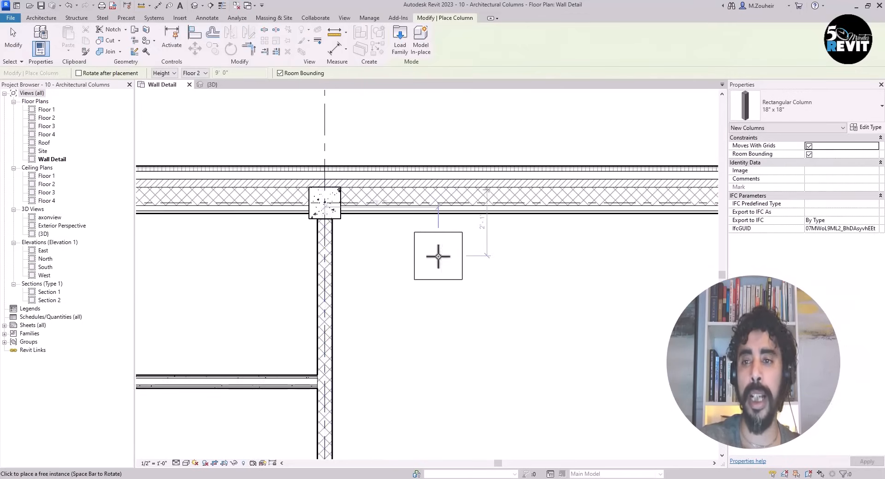
pyautogui.click(826, 109)
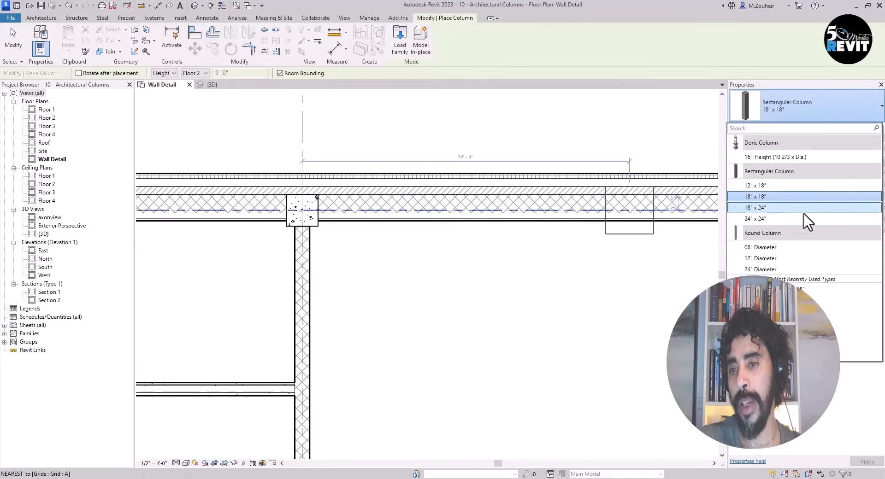
pyautogui.click(778, 198)
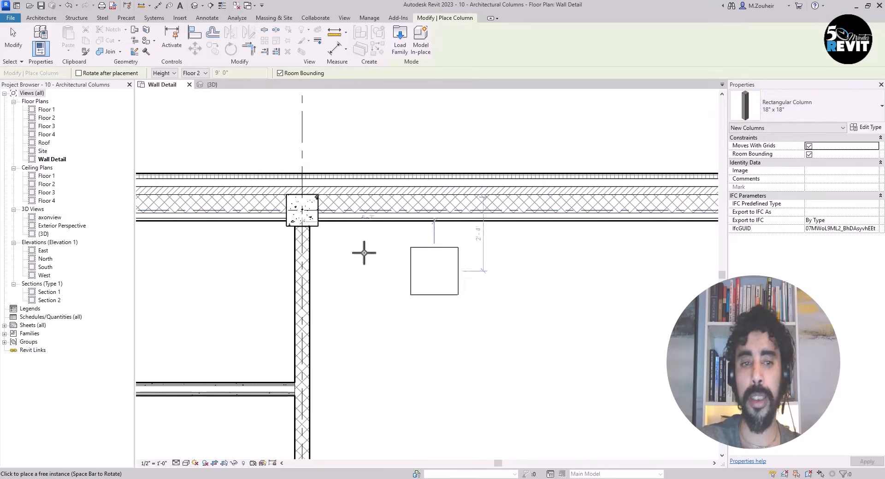
pyautogui.scroll(4, 298, 222)
pyautogui.scroll(3, 299, 227)
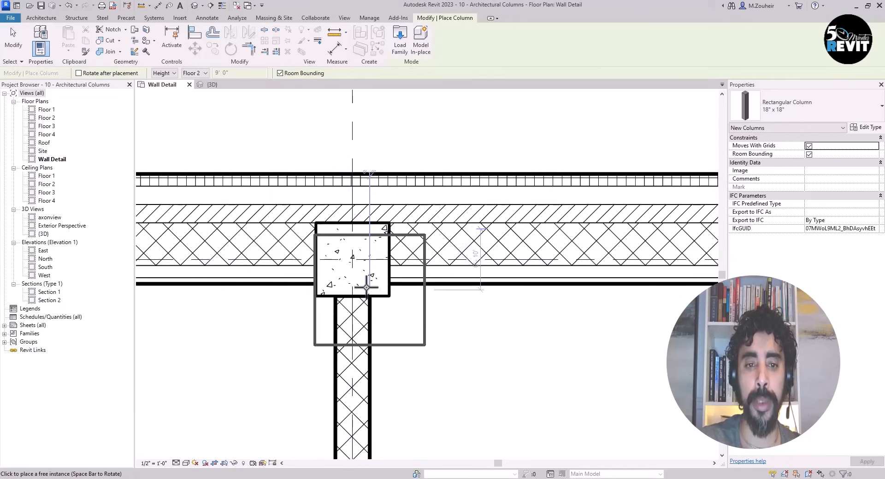
pyautogui.click(354, 259)
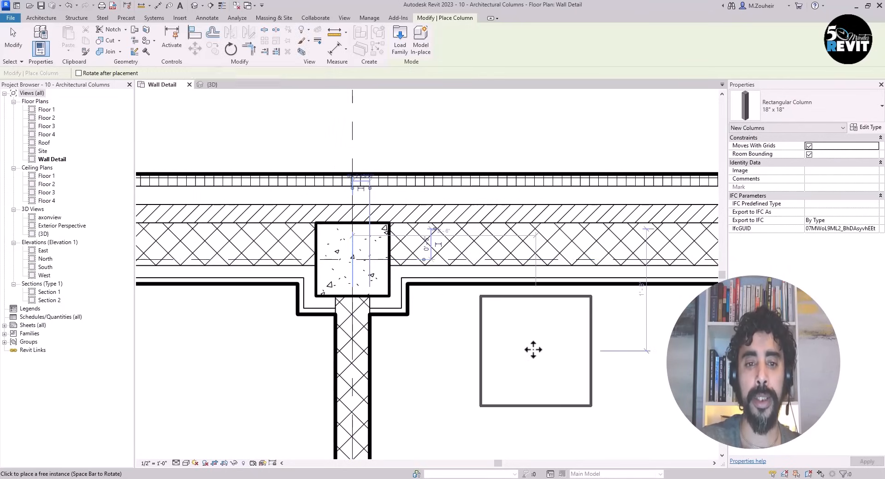
pyautogui.press('Escape')
pyautogui.press('Escape')
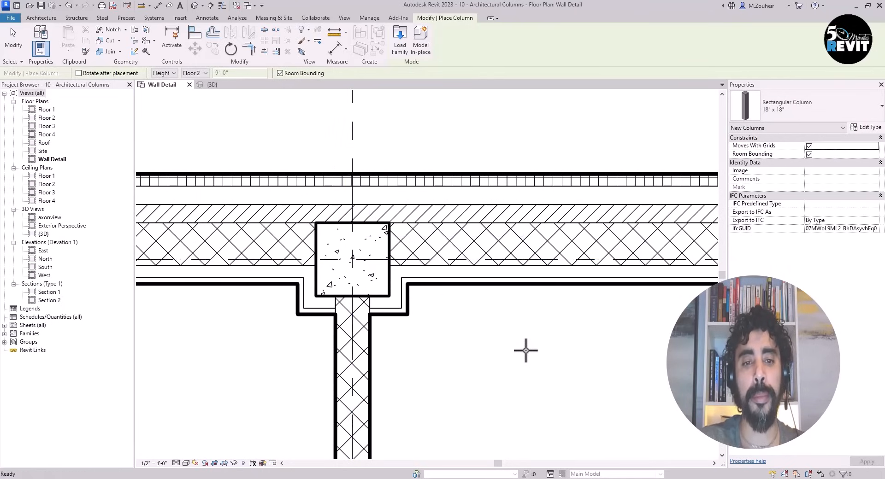
# Step: Select the new column at the exterior wall junction to inspect how the wall layers wrap around it, and clear the selection
pyautogui.scroll(-2, 491, 346)
pyautogui.moveTo(504, 340); pyautogui.dragTo(496, 292, button='middle')
pyautogui.click(428, 280)
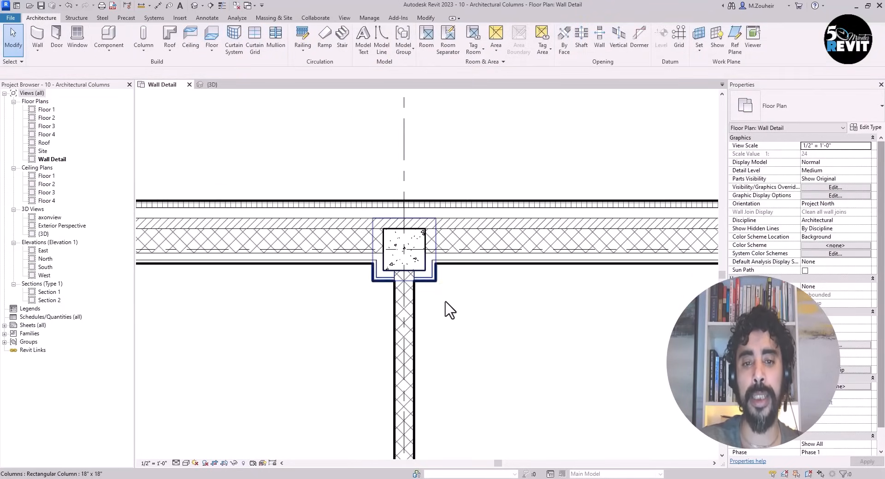
pyautogui.scroll(-1, 456, 327)
pyautogui.moveTo(348, 317); pyautogui.dragTo(407, 270, button='middle')
pyautogui.scroll(-2, 418, 325)
pyautogui.click(559, 286)
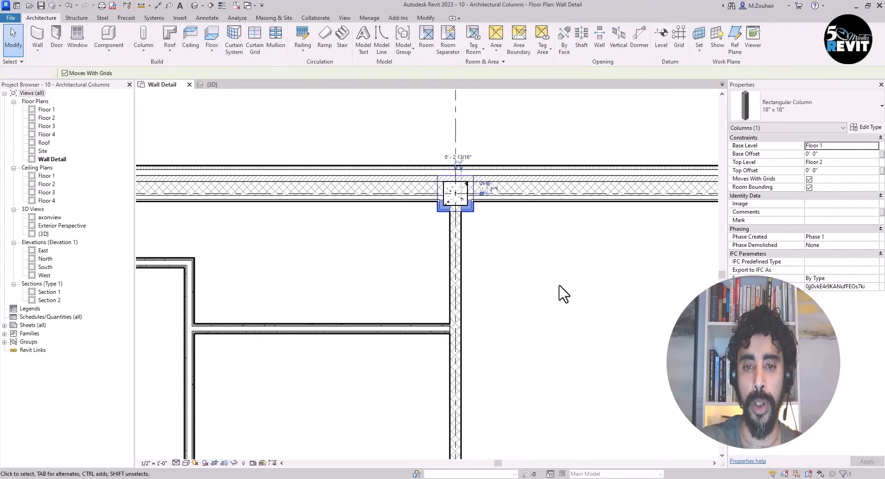
# Step: Examine the two steel columns at the partition junctions on either side of door 10
pyautogui.scroll(-3, 564, 326)
pyautogui.moveTo(576, 335); pyautogui.dragTo(556, 281, button='middle')
pyautogui.moveTo(425, 364); pyautogui.dragTo(435, 272, button='middle')
pyautogui.scroll(-1, 401, 344)
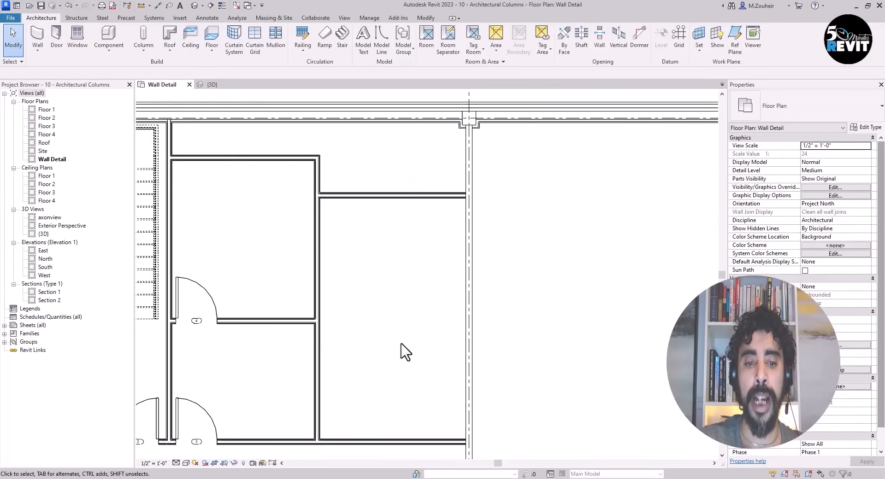
pyautogui.moveTo(421, 337); pyautogui.dragTo(445, 216, button='middle')
pyautogui.moveTo(420, 346); pyautogui.dragTo(460, 235, button='middle')
pyautogui.scroll(2, 288, 323)
pyautogui.moveTo(302, 339); pyautogui.dragTo(449, 368, button='middle')
pyautogui.scroll(2, 346, 345)
pyautogui.moveTo(378, 368); pyautogui.dragTo(361, 383, button='middle')
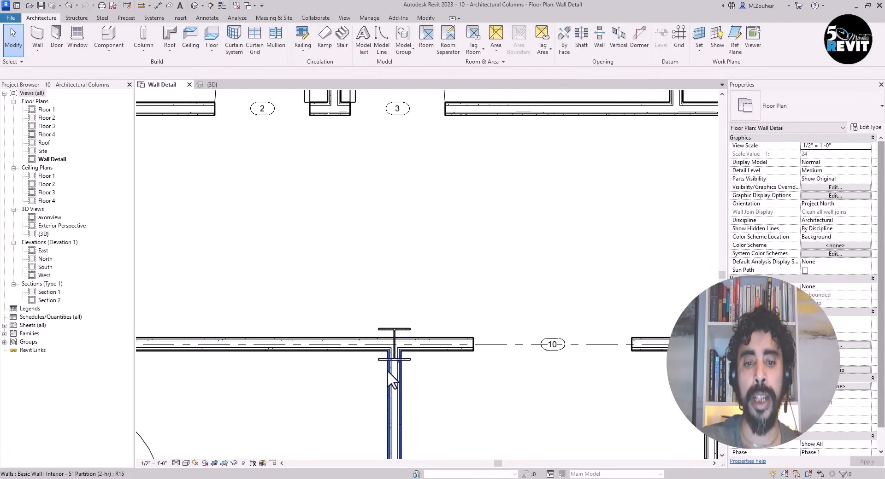
pyautogui.moveTo(474, 388); pyautogui.dragTo(453, 349, button='middle')
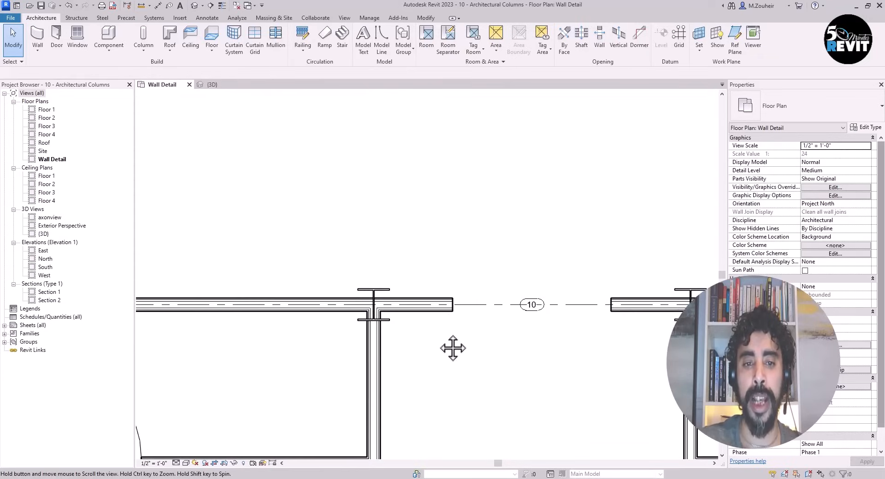
pyautogui.moveTo(283, 316); pyautogui.dragTo(283, 342, button='middle')
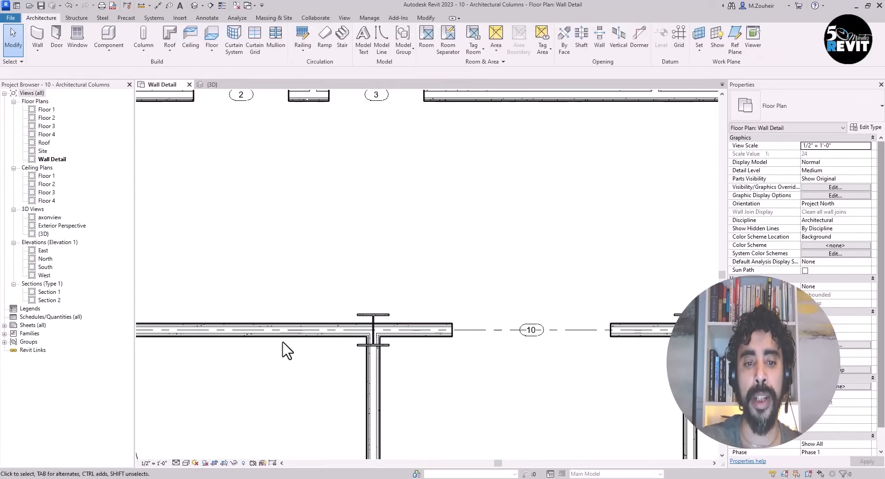
pyautogui.scroll(-1, 418, 400)
pyautogui.moveTo(490, 415); pyautogui.dragTo(436, 388, button='middle')
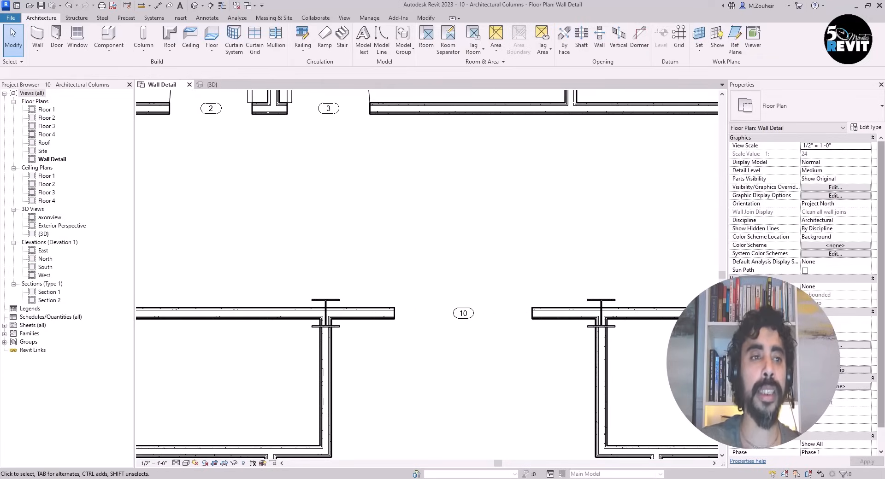
# Step: Duplicate the 18" x 18" architectural column type as 16" x 16" with depth and width of 1' 4"
pyautogui.click(141, 52)
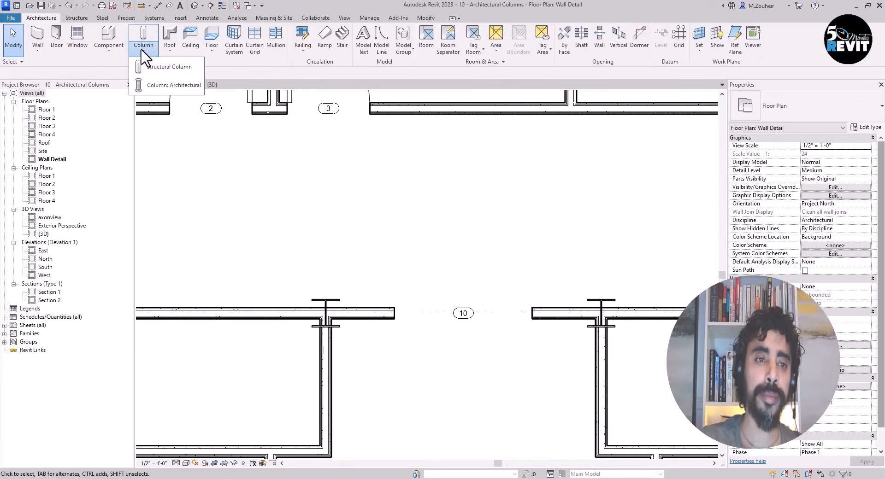
pyautogui.click(154, 84)
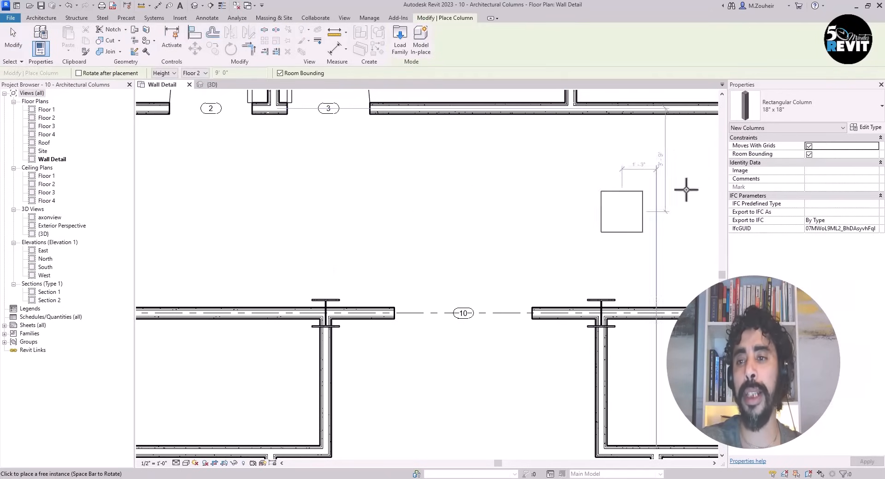
pyautogui.click(869, 128)
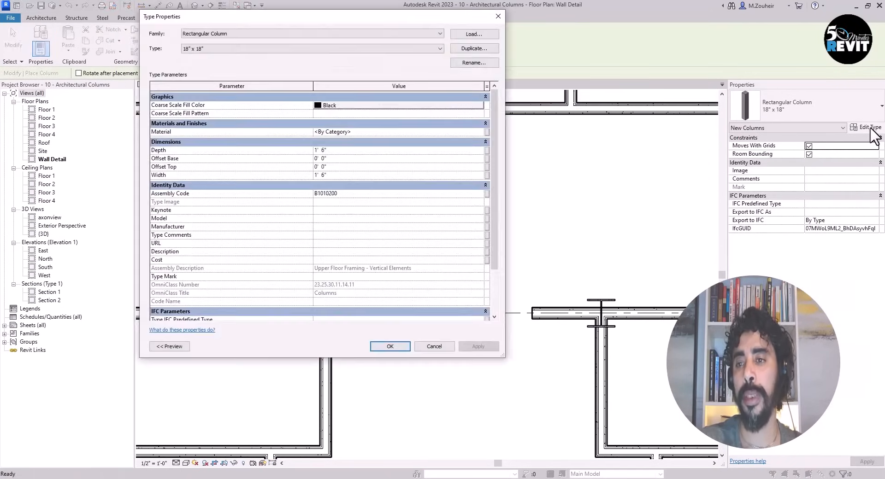
pyautogui.click(466, 49)
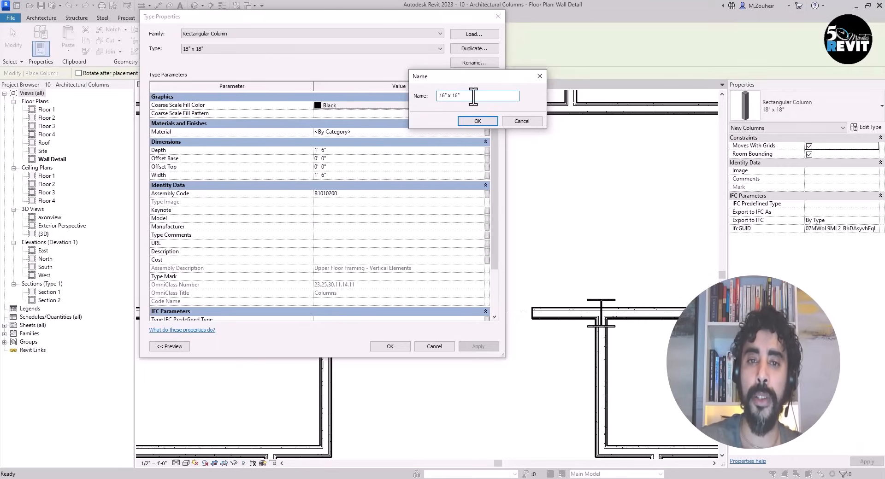
pyautogui.click(477, 121)
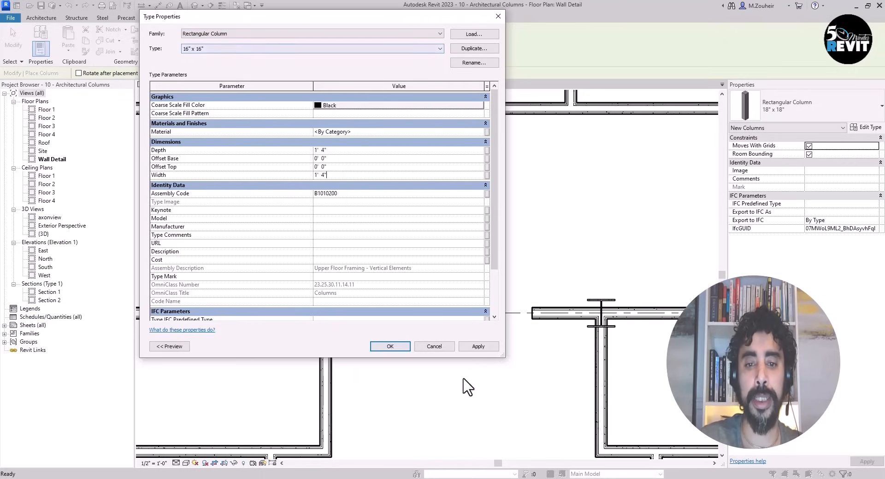
pyautogui.click(478, 346)
pyautogui.click(390, 347)
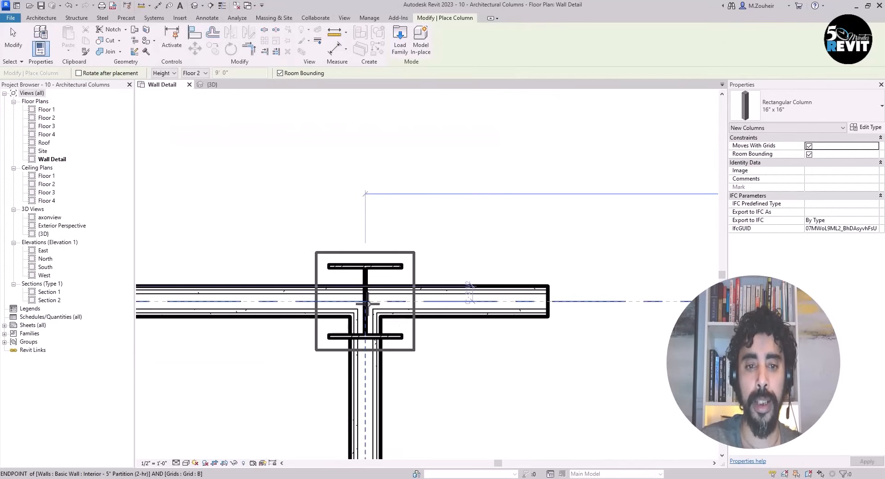
# Step: Place a 16" x 16" architectural column centred on the steel column at the nearer partition junction beside door 10 and end placement
pyautogui.click(368, 304)
pyautogui.scroll(-3, 524, 346)
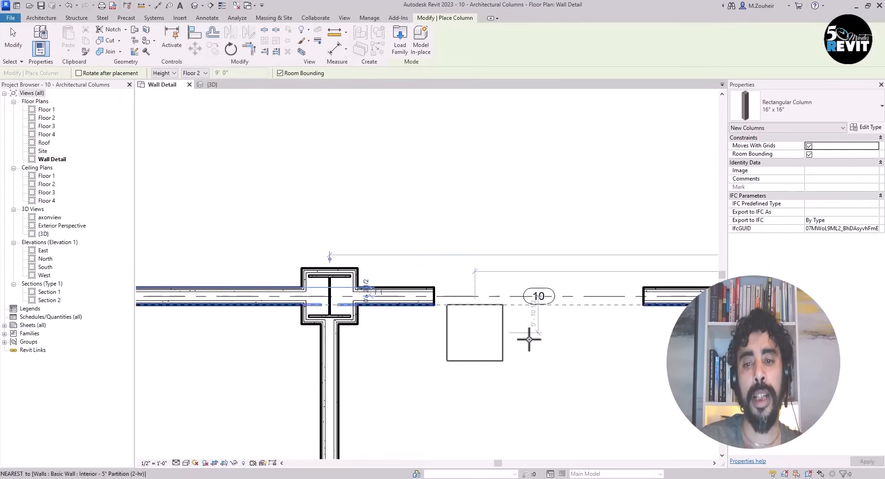
pyautogui.moveTo(529, 340); pyautogui.dragTo(505, 346, button='middle')
pyautogui.press('Escape')
pyautogui.press('Escape')
# Step: Create a similar 16" x 16" column over the steel column at the partition junction across door 10 and end placement
pyautogui.scroll(-2, 495, 358)
pyautogui.moveTo(374, 336); pyautogui.dragTo(364, 359, button='middle')
pyautogui.scroll(2, 280, 361)
pyautogui.click(309, 367)
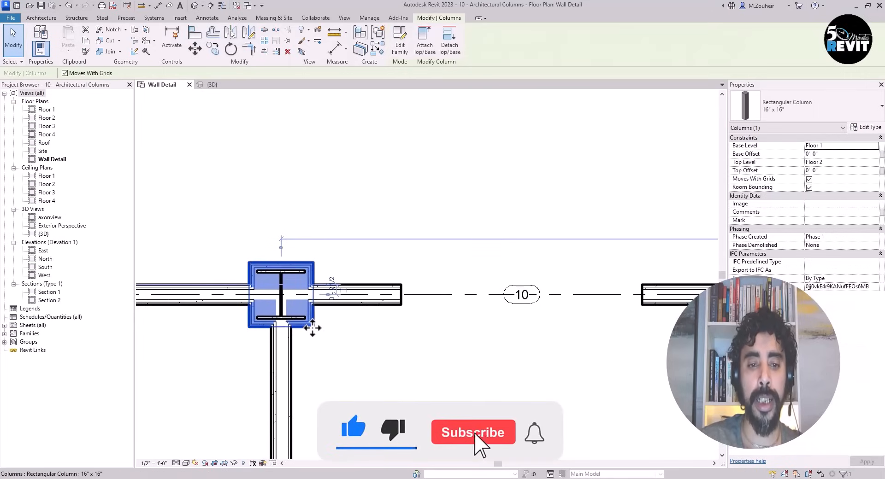
pyautogui.rightClick(313, 328)
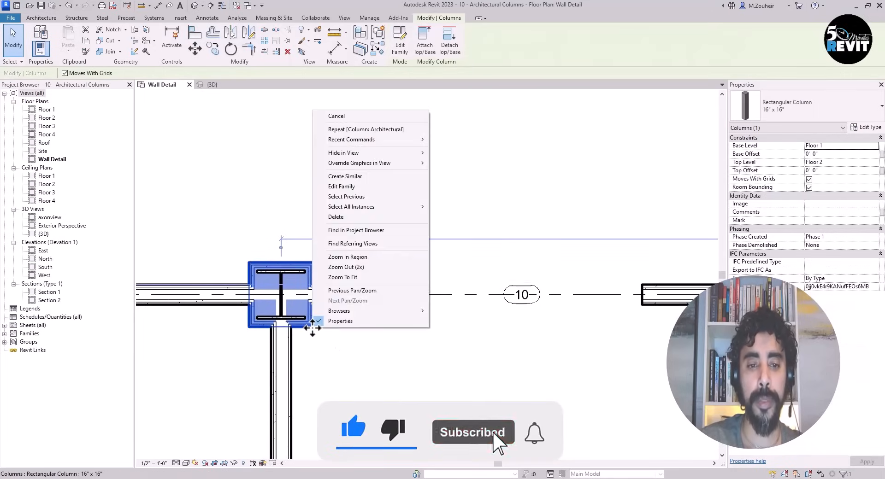
pyautogui.click(345, 176)
pyautogui.moveTo(624, 341); pyautogui.dragTo(301, 364, button='middle')
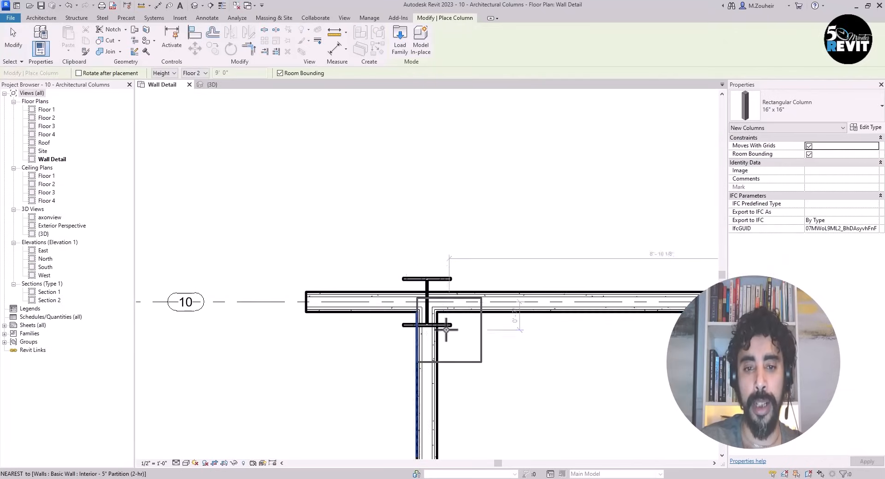
pyautogui.scroll(2, 418, 299)
pyautogui.click(417, 288)
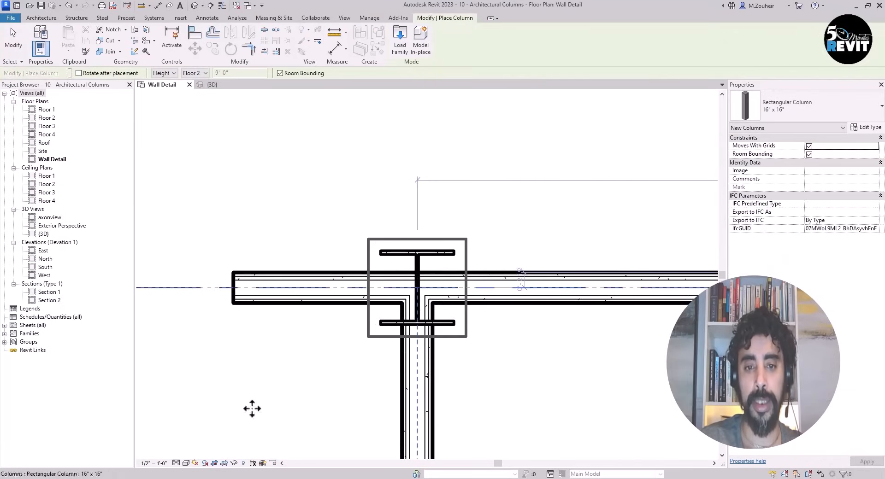
pyautogui.press('Escape')
pyautogui.press('Escape')
# Step: Review the boxed-out columns along the door 10 partition and the exterior wall in the Wall Detail plan
pyautogui.scroll(-3, 267, 445)
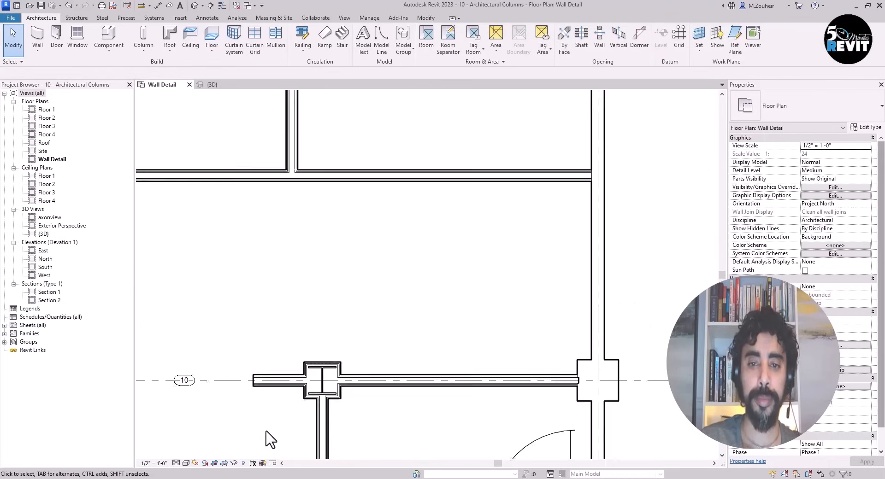
pyautogui.moveTo(267, 444); pyautogui.dragTo(384, 397, button='middle')
pyautogui.moveTo(526, 293); pyautogui.dragTo(525, 291, button='middle')
pyautogui.scroll(-1, 514, 244)
pyautogui.moveTo(522, 256); pyautogui.dragTo(499, 304, button='middle')
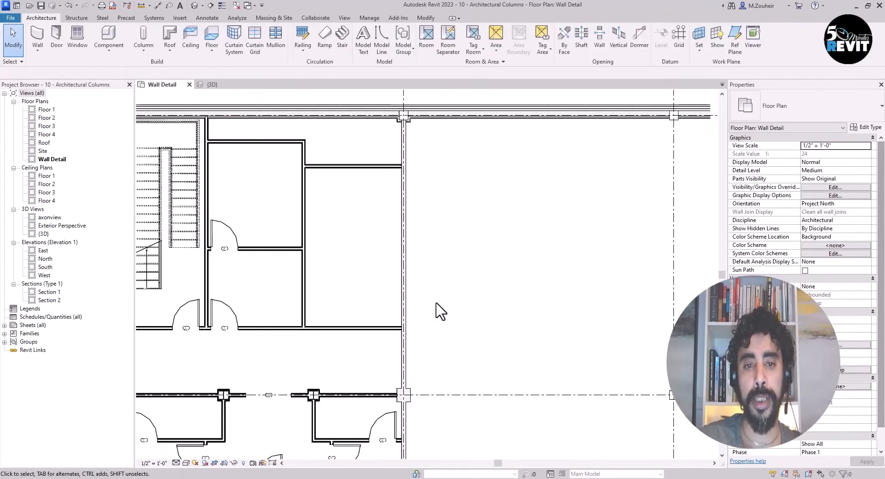
pyautogui.moveTo(471, 258); pyautogui.dragTo(469, 276, button='middle')
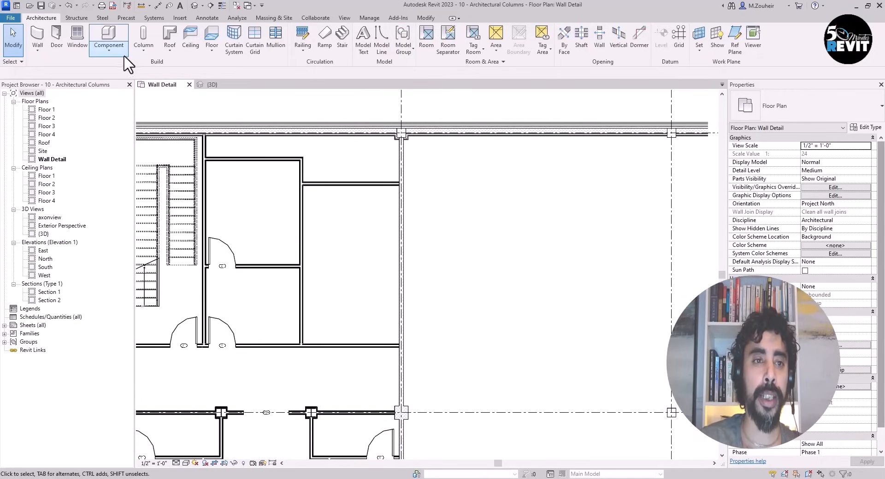
# Step: Place an 18" x 24" rectangular architectural column in the masonry wall on grid 2, between grids A and B, and end placement
pyautogui.click(143, 41)
pyautogui.click(159, 85)
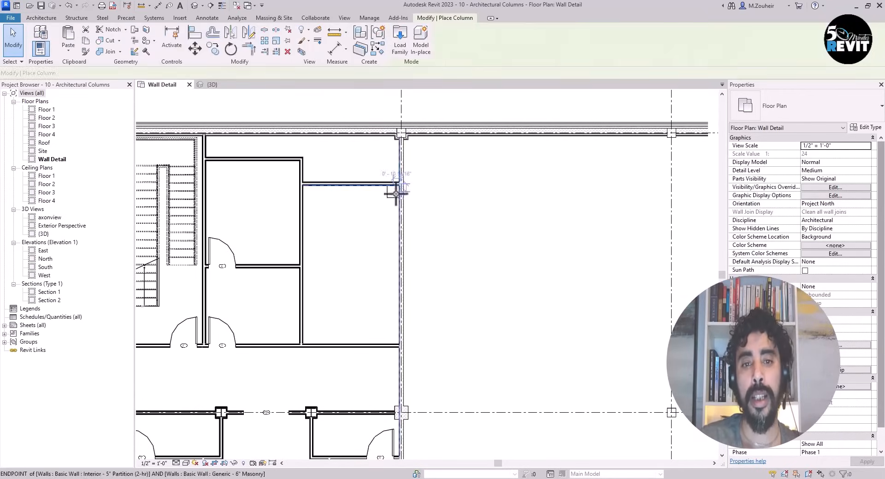
pyautogui.click(798, 106)
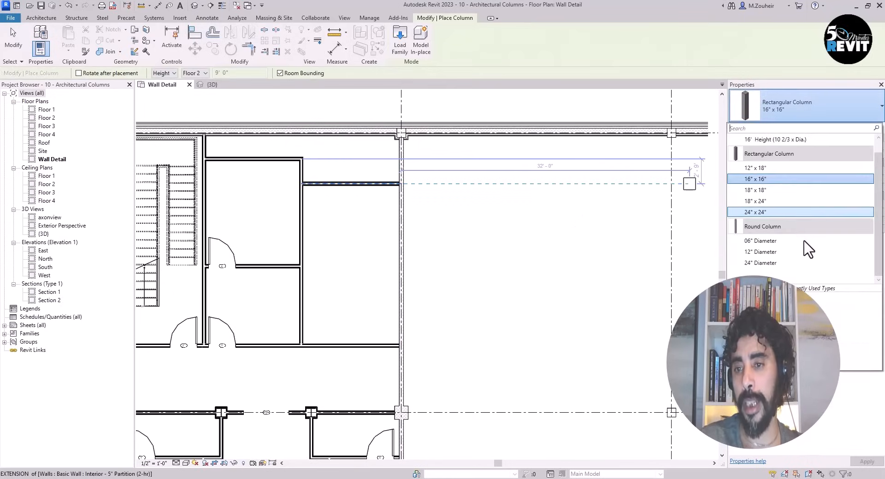
pyautogui.click(767, 203)
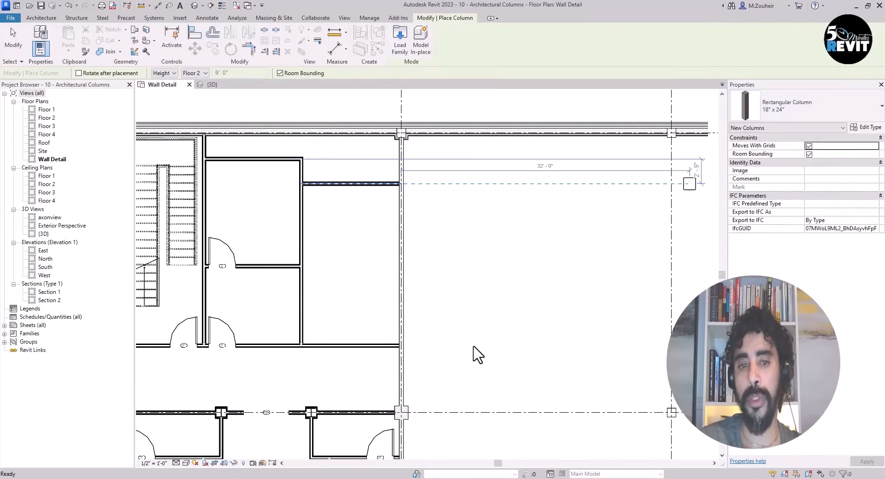
pyautogui.scroll(5, 433, 289)
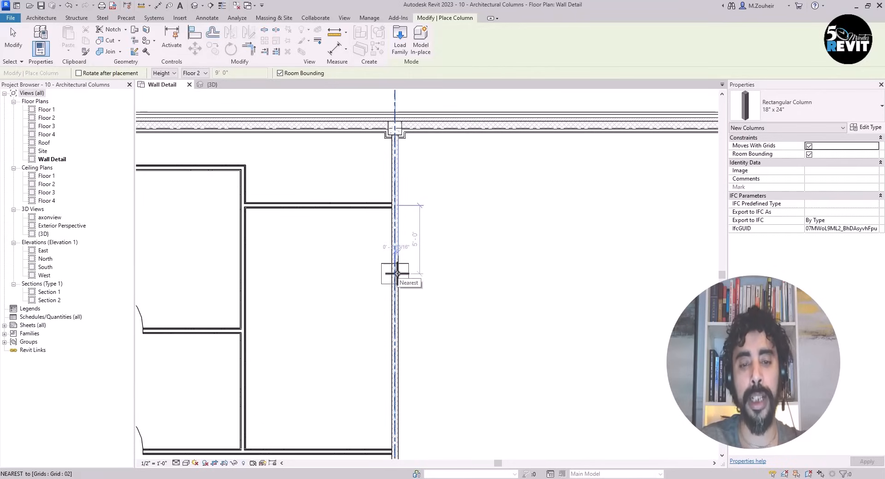
pyautogui.scroll(4, 396, 274)
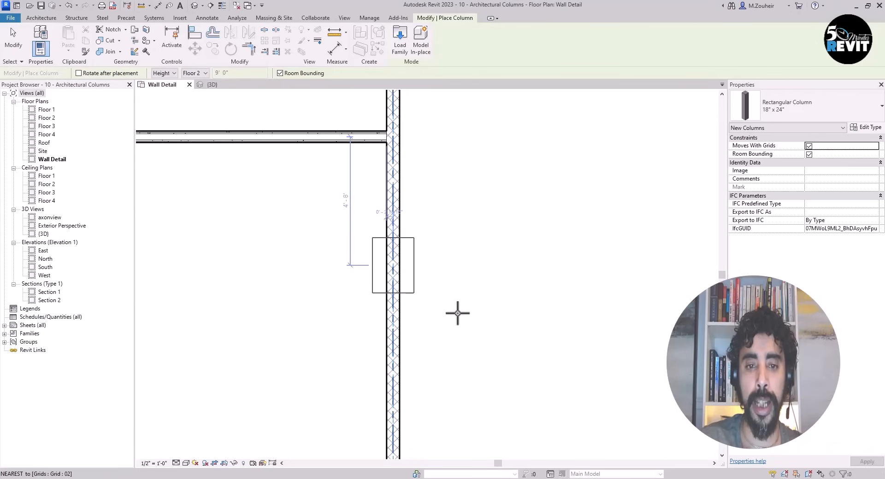
pyautogui.click(458, 314)
pyautogui.press('Escape')
pyautogui.press('Escape')
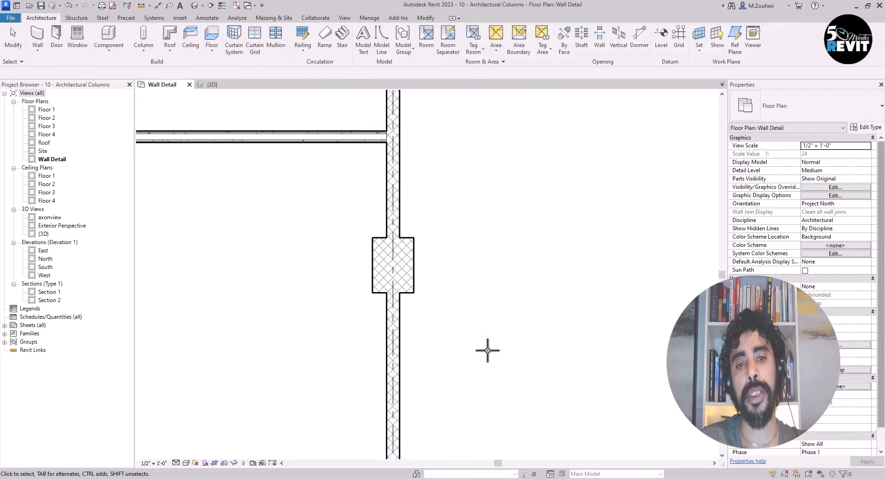
# Step: Add an aligned dimension string from grid A through the centre of the new masonry pillar to grid B, placed beside the wall
pyautogui.scroll(-4, 486, 350)
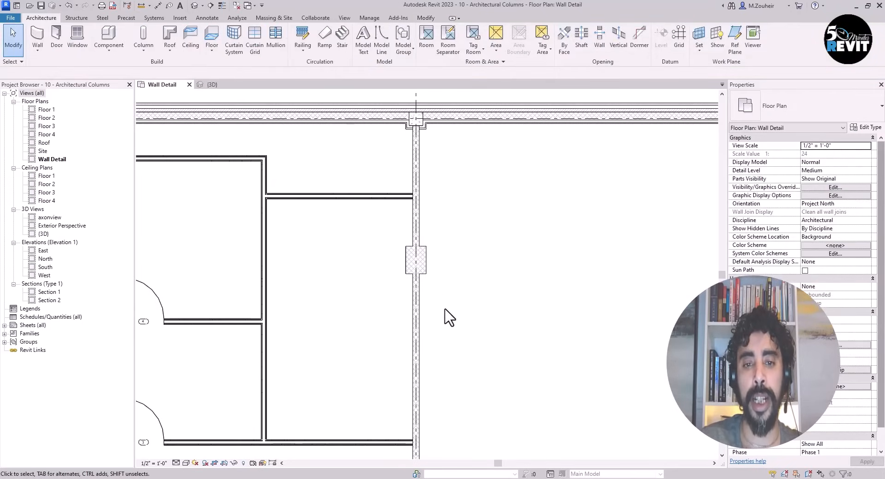
pyautogui.moveTo(499, 352); pyautogui.dragTo(476, 298, button='middle')
pyautogui.scroll(-2, 467, 302)
pyautogui.scroll(-1, 500, 359)
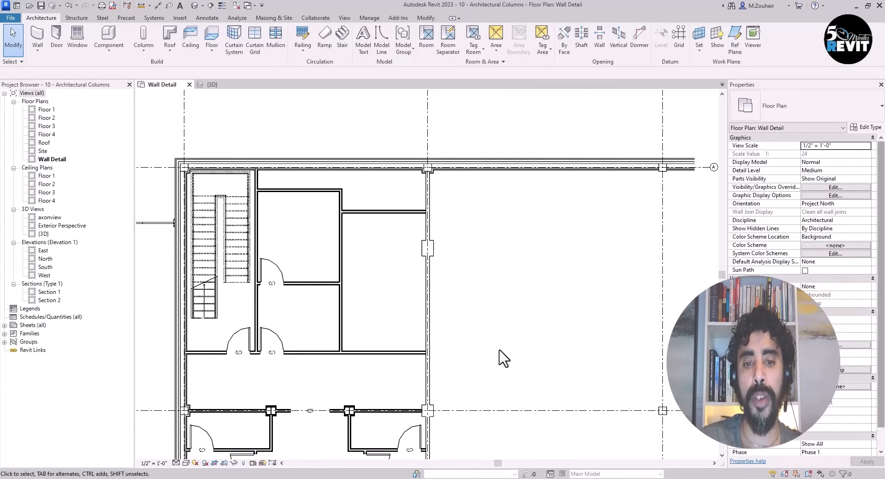
pyautogui.moveTo(499, 360); pyautogui.dragTo(478, 316, button='middle')
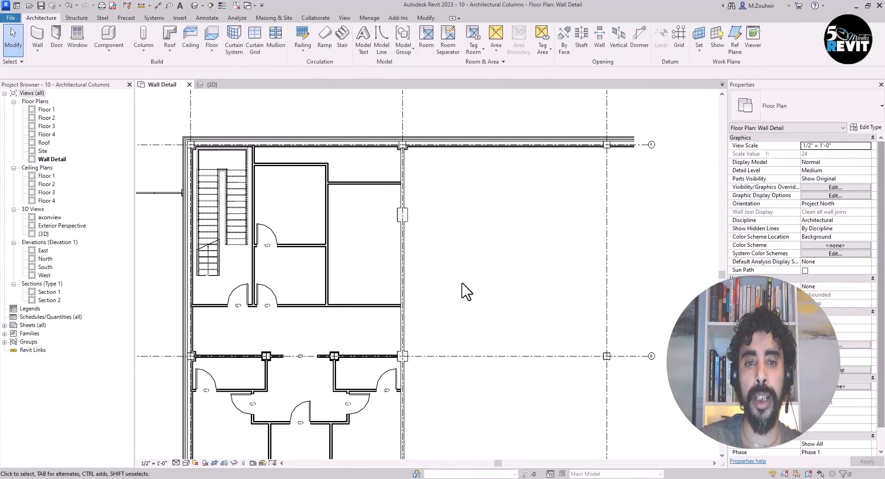
pyautogui.moveTo(503, 278); pyautogui.dragTo(498, 280, button='middle')
pyautogui.click(431, 19)
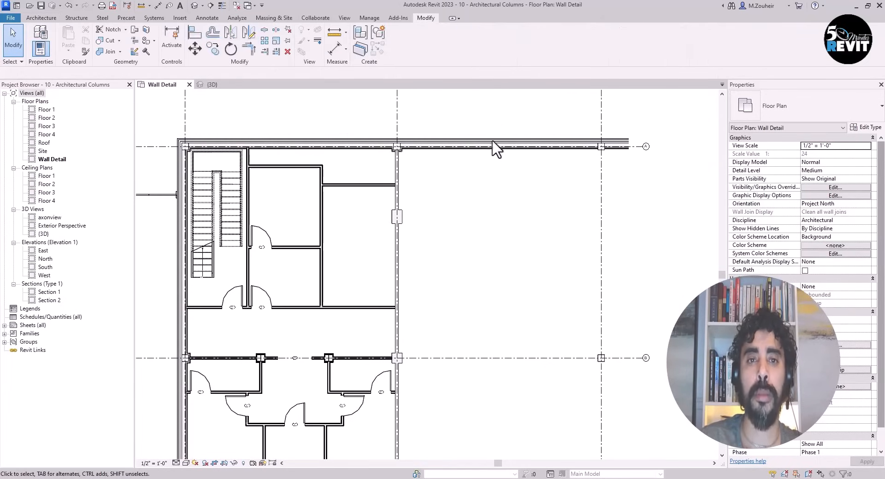
pyautogui.click(336, 51)
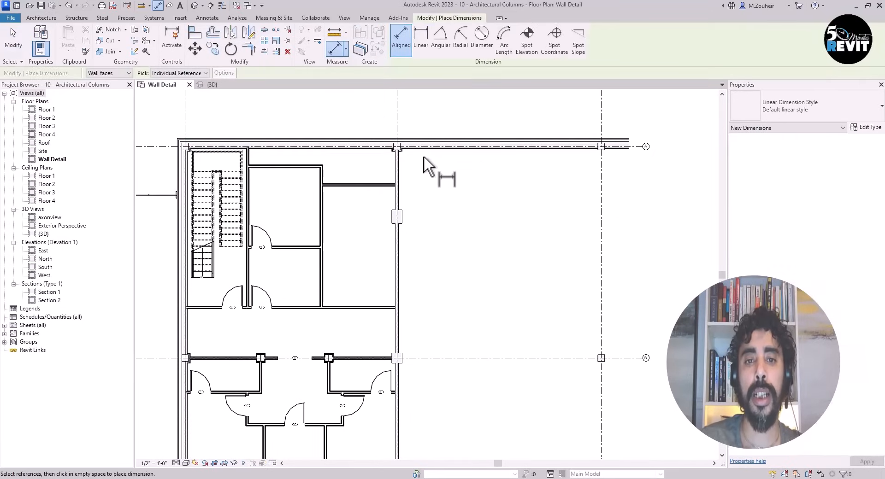
pyautogui.scroll(3, 442, 180)
pyautogui.moveTo(452, 192); pyautogui.dragTo(463, 309, button='middle')
pyautogui.scroll(3, 422, 230)
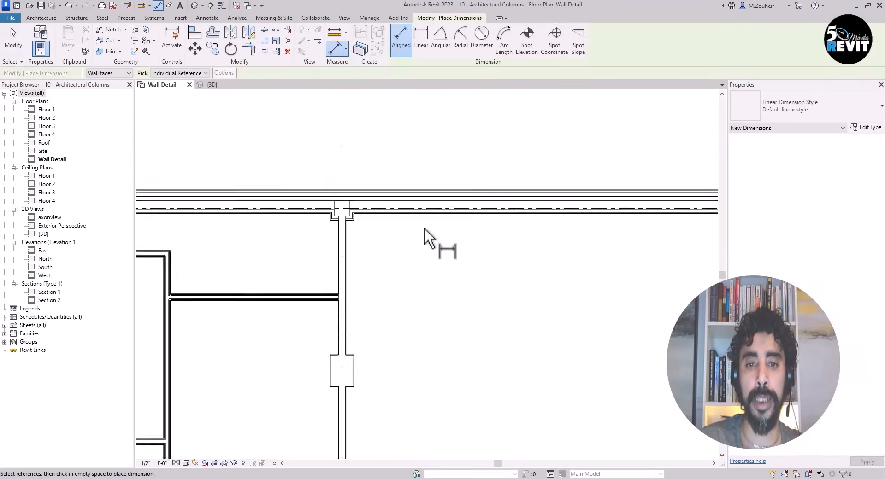
pyautogui.click(433, 194)
pyautogui.scroll(-3, 493, 337)
pyautogui.moveTo(492, 354); pyautogui.dragTo(448, 234, button='middle')
pyautogui.scroll(5, 356, 291)
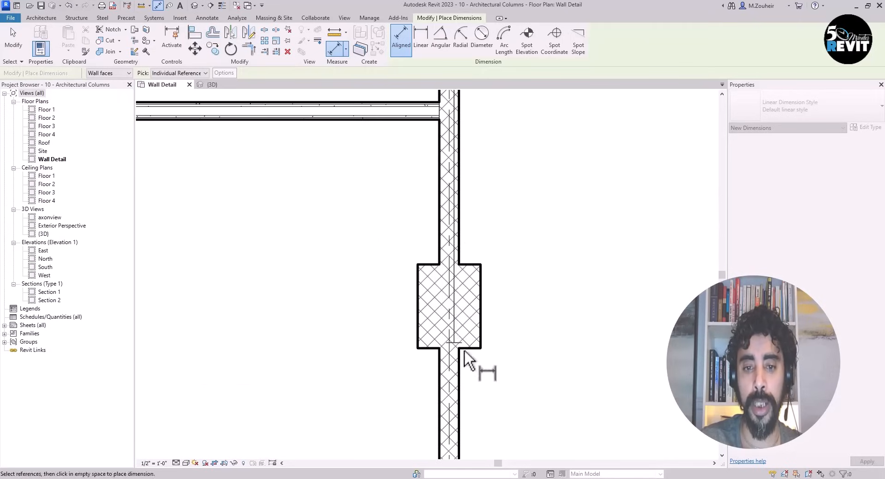
pyautogui.click(437, 306)
pyautogui.scroll(-4, 553, 355)
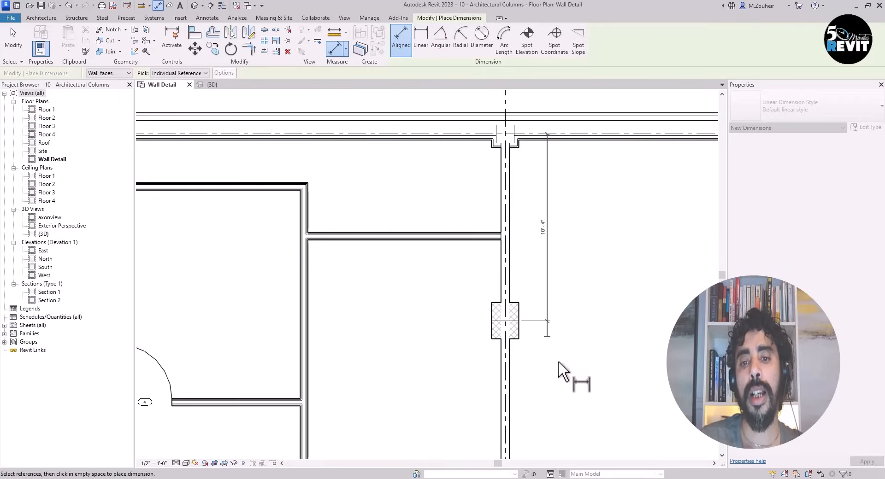
pyautogui.moveTo(563, 371); pyautogui.dragTo(474, 206, button='middle')
pyautogui.click(499, 347)
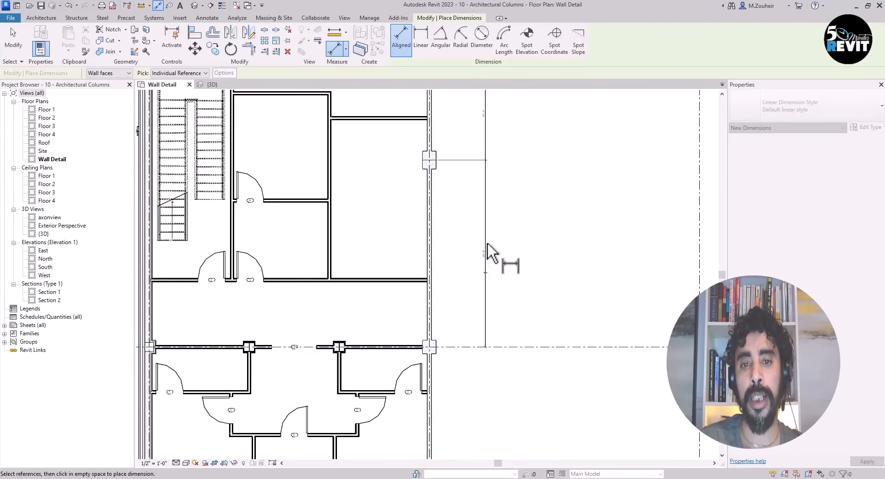
pyautogui.moveTo(503, 259); pyautogui.dragTo(461, 306, button='middle')
pyautogui.click(482, 304)
# Step: Apply the EQ constraint to the dimension string to centre the pillar between grids A and B, and end dimensioning
pyautogui.click(463, 249)
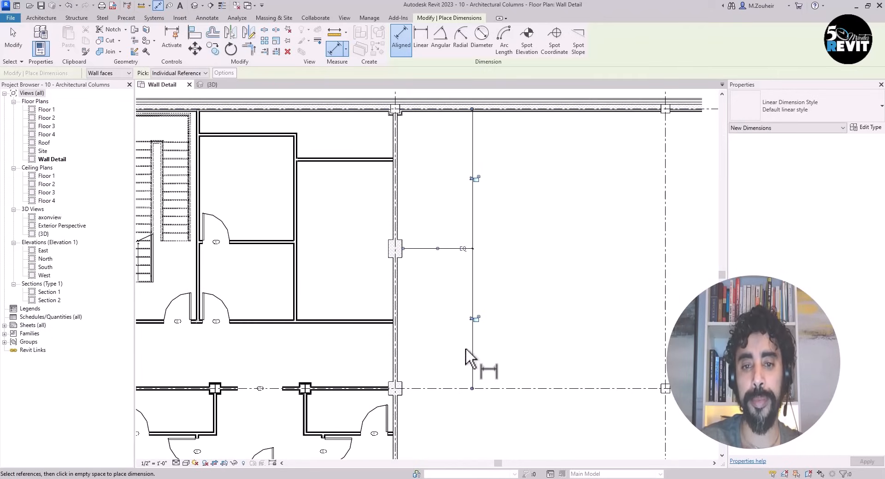
pyautogui.press('Escape')
pyautogui.press('Escape')
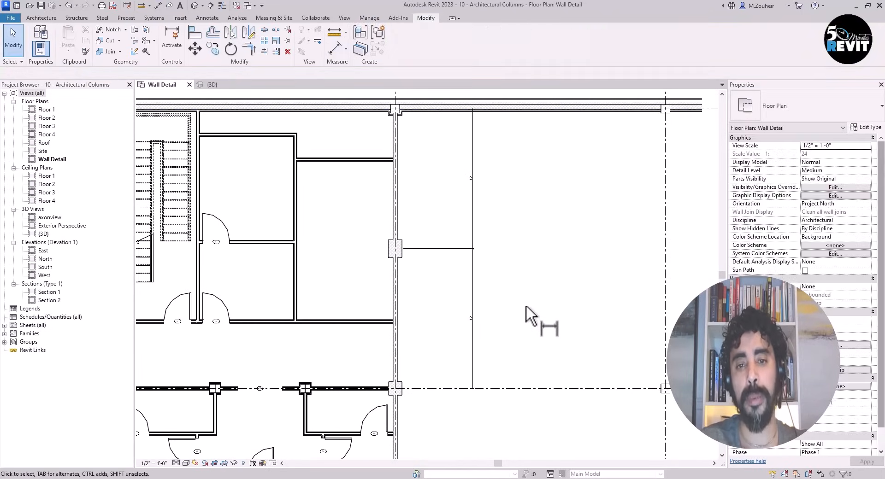
# Step: Mirror a copy of the 18" x 24" masonry pillar about grid B onto the wall between grids B and C, and clear the selection
pyautogui.scroll(-3, 533, 323)
pyautogui.moveTo(536, 340); pyautogui.dragTo(509, 244, button='middle')
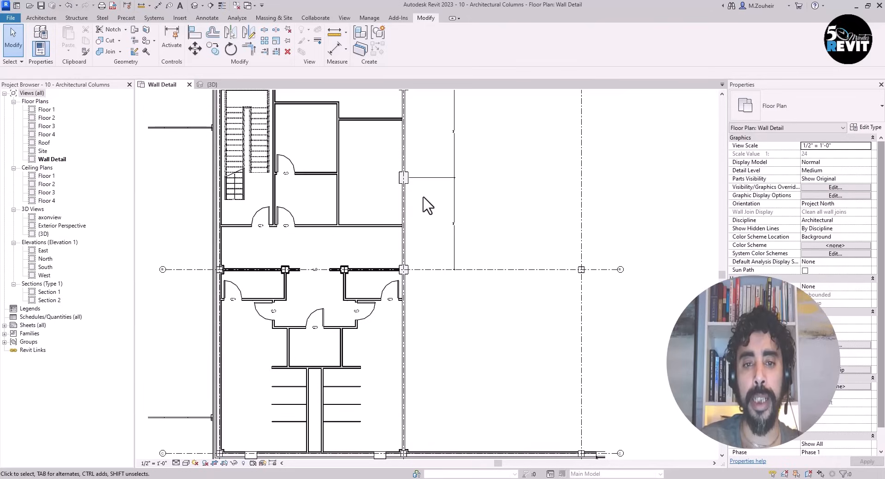
pyautogui.moveTo(441, 210); pyautogui.dragTo(446, 226, button='middle')
pyautogui.moveTo(469, 331); pyautogui.dragTo(482, 359, button='middle')
pyautogui.click(404, 189)
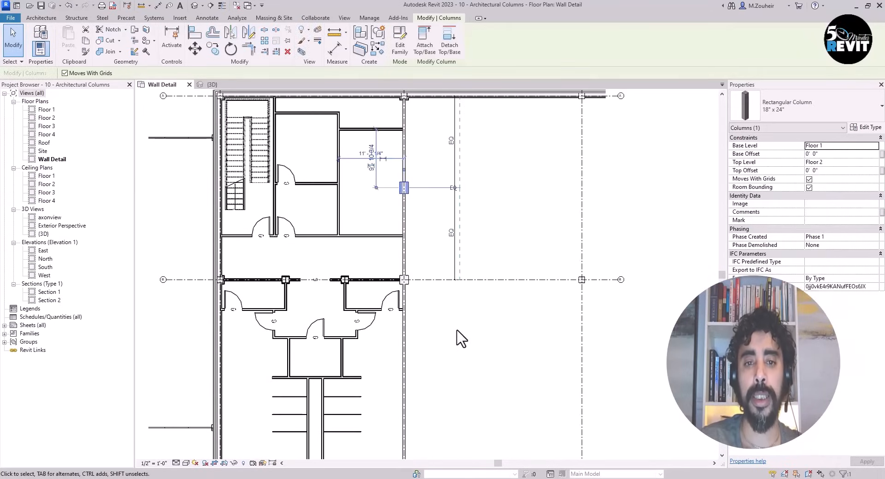
pyautogui.moveTo(479, 374); pyautogui.dragTo(473, 350, button='middle')
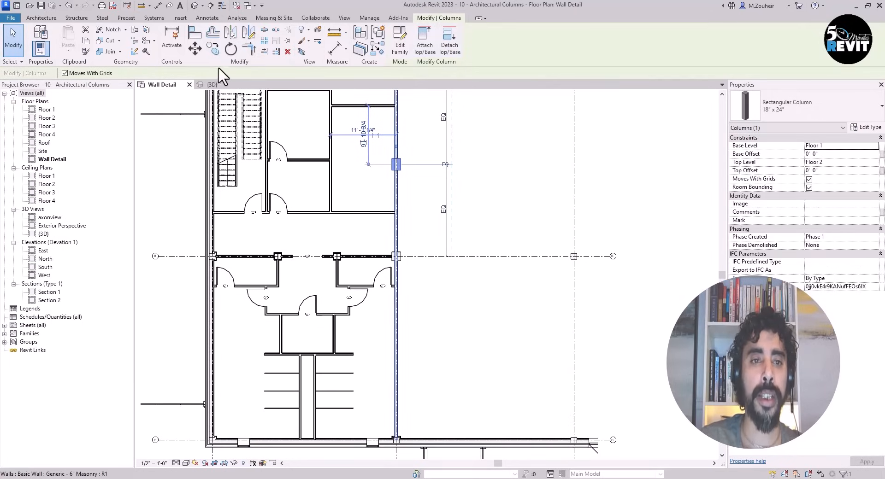
pyautogui.click(231, 32)
pyautogui.moveTo(494, 321)
pyautogui.mouseDown(button='middle')
pyautogui.moveTo(496, 312)
pyautogui.moveTo(499, 323)
pyautogui.mouseUp(button='middle')
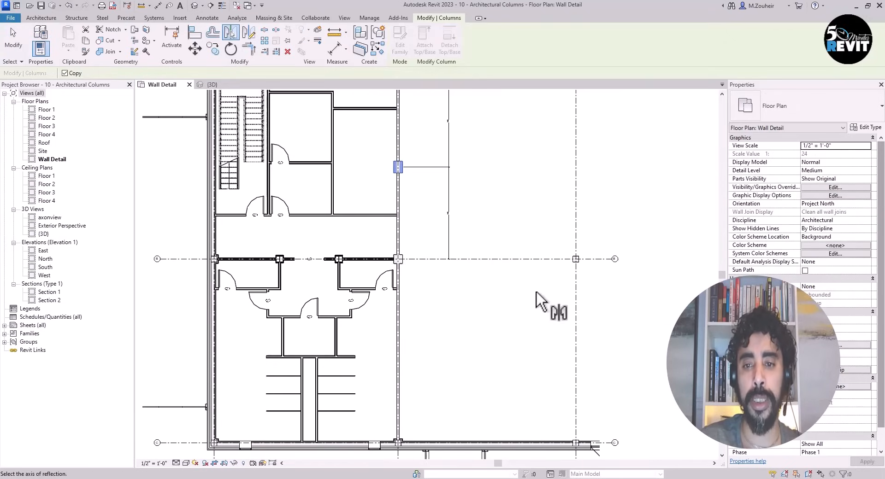
pyautogui.click(496, 259)
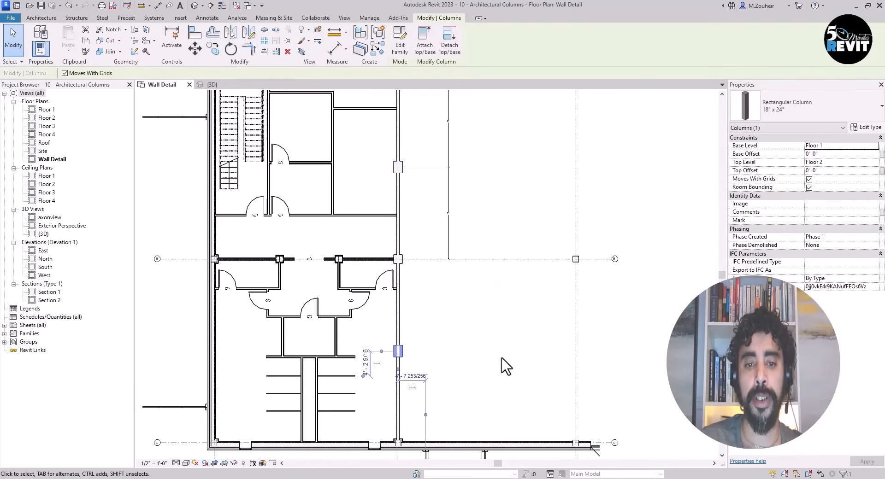
pyautogui.moveTo(471, 376); pyautogui.dragTo(457, 401, button='middle')
pyautogui.click(467, 302)
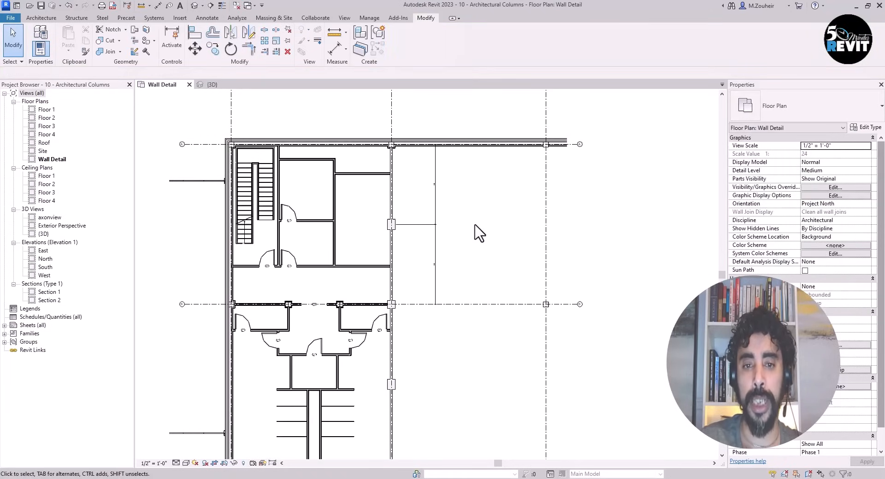
# Step: Delete the EQ dimension string beside the masonry wall, leaving its elements constrained
pyautogui.moveTo(480, 233)
pyautogui.mouseDown(button='middle')
pyautogui.moveTo(445, 254)
pyautogui.moveTo(474, 249)
pyautogui.moveTo(470, 226)
pyautogui.mouseUp(button='middle')
pyautogui.scroll(2, 445, 252)
pyautogui.moveTo(452, 174); pyautogui.dragTo(417, 237)
pyautogui.press('Delete')
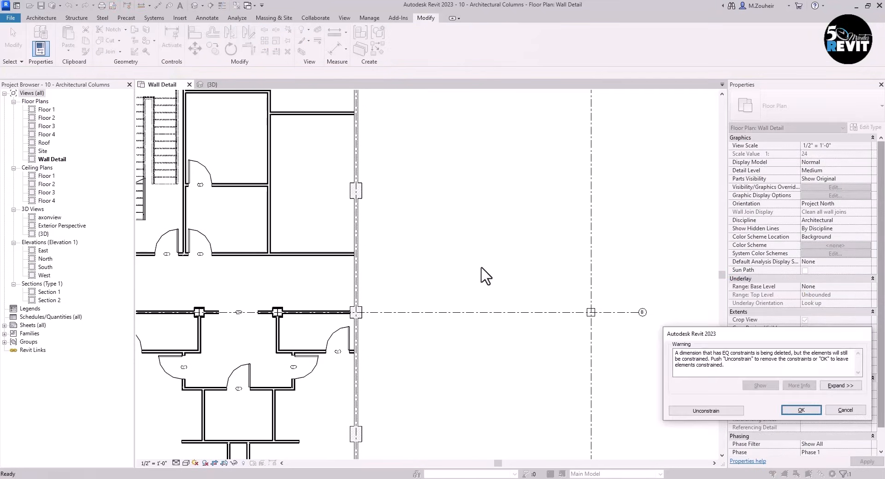
pyautogui.moveTo(750, 332); pyautogui.dragTo(695, 268)
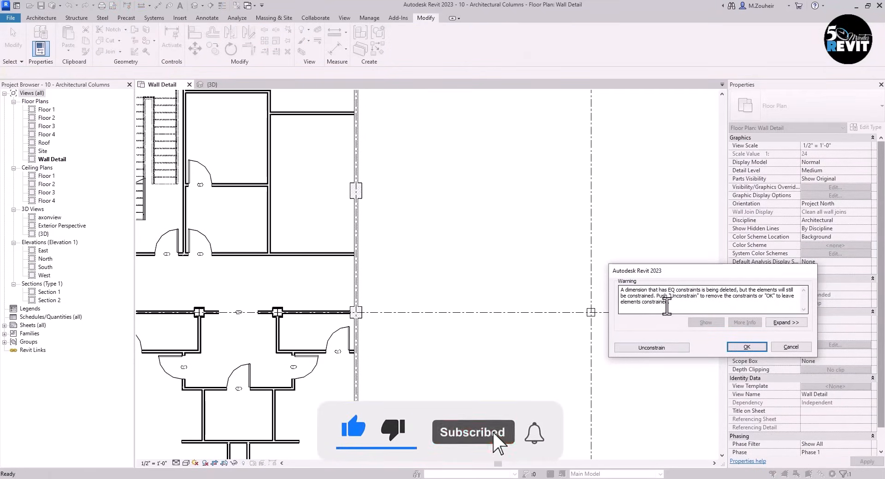
pyautogui.click(747, 347)
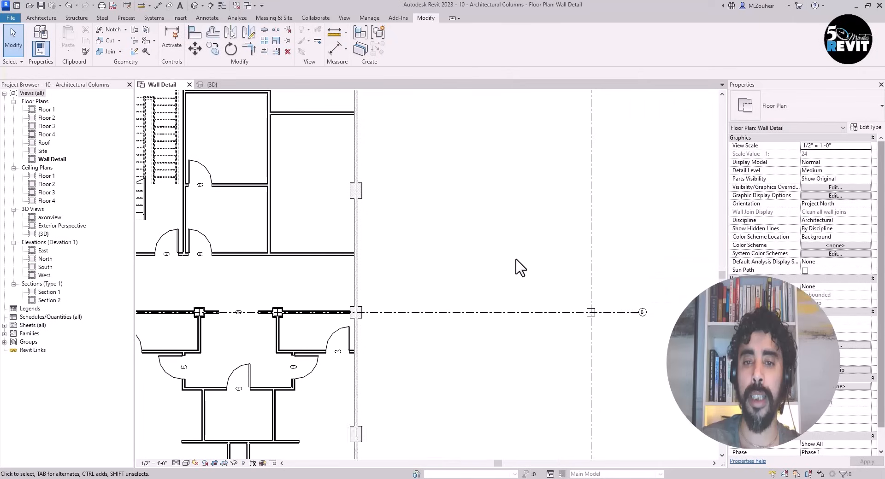
pyautogui.scroll(-3, 517, 267)
pyautogui.moveTo(508, 379); pyautogui.dragTo(516, 335, button='middle')
pyautogui.moveTo(496, 299); pyautogui.dragTo(501, 318, button='middle')
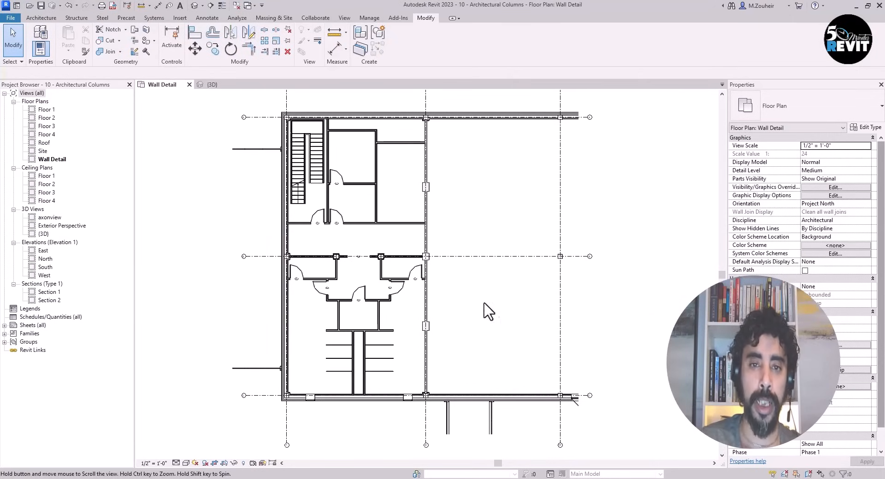
pyautogui.moveTo(500, 318); pyautogui.dragTo(497, 336, button='middle')
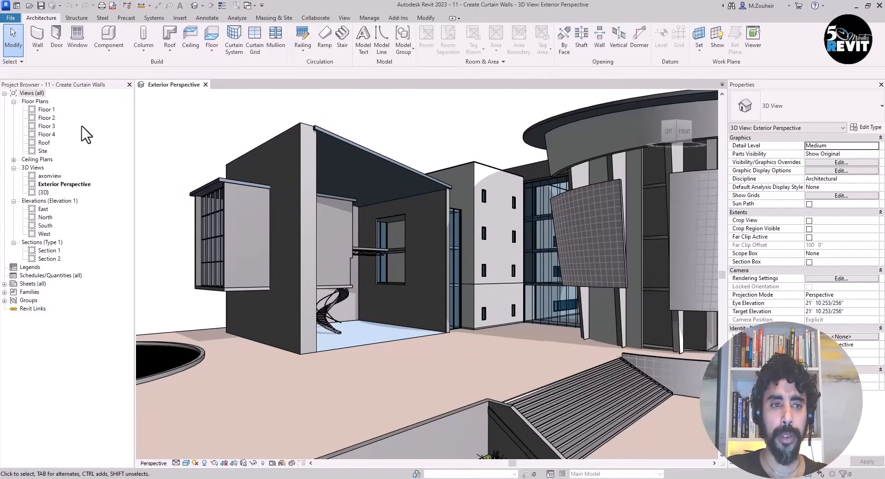
# Step: Open the Floor 1 plan and tile it with the Exterior Perspective view, framing the spiral-stair wing in both
pyautogui.click(46, 110)
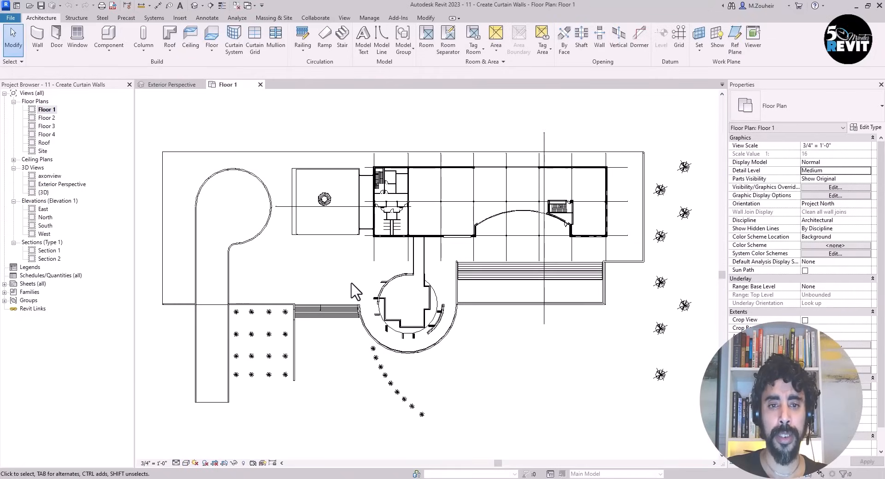
pyautogui.scroll(2, 351, 280)
pyautogui.moveTo(352, 259); pyautogui.dragTo(362, 299, button='middle')
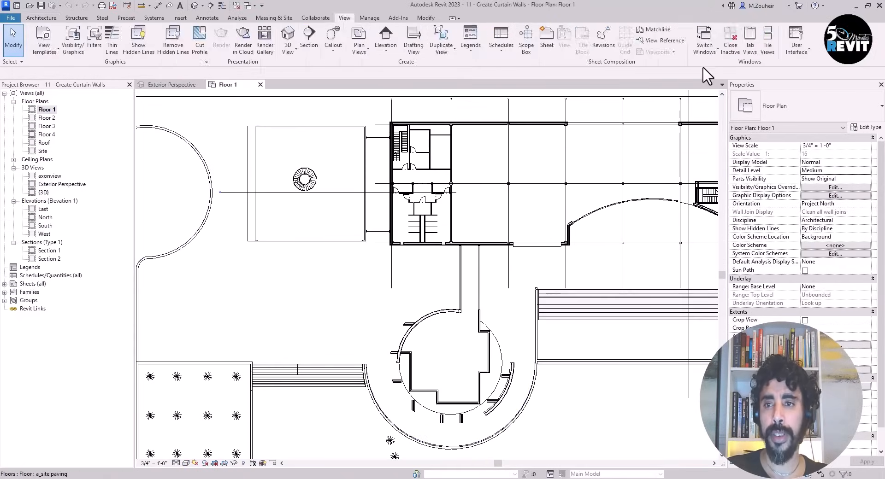
pyautogui.click(767, 48)
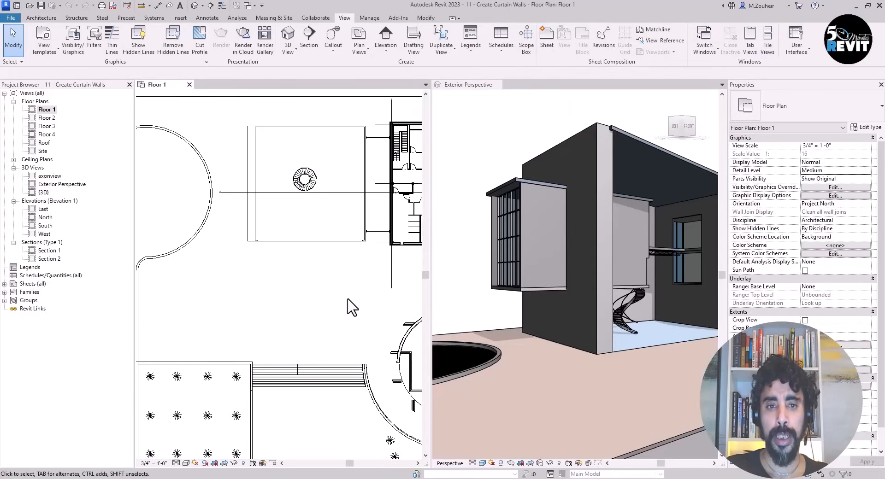
pyautogui.scroll(-2, 348, 299)
pyautogui.moveTo(356, 296); pyautogui.dragTo(275, 374, button='middle')
pyautogui.scroll(3, 266, 292)
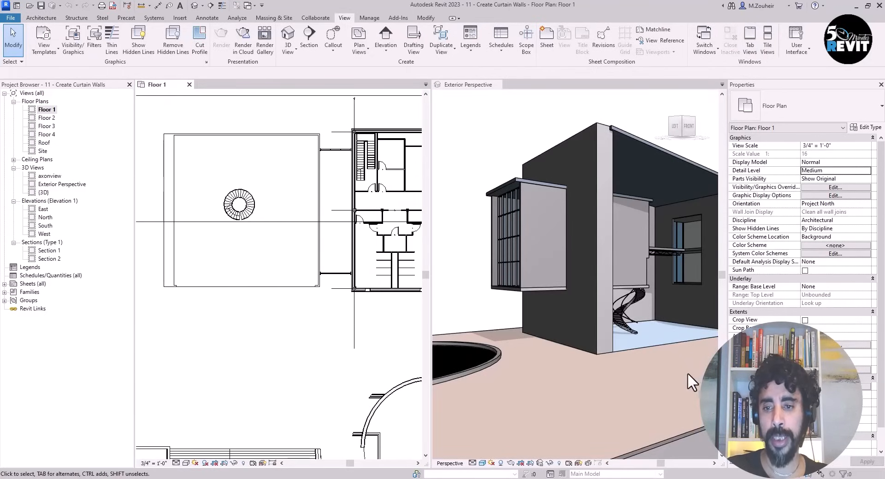
pyautogui.click(667, 376)
pyautogui.moveTo(661, 378); pyautogui.dragTo(636, 412, button='middle')
pyautogui.scroll(1, 619, 360)
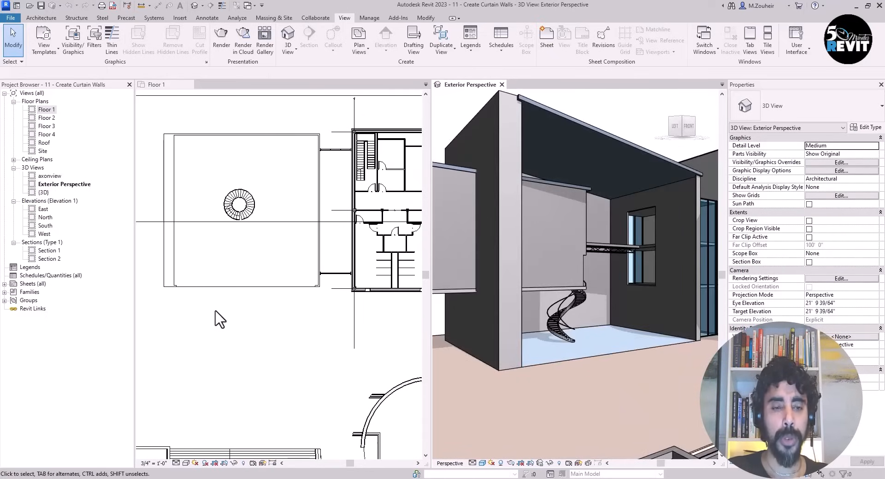
# Step: Start an architectural wall using the Curtain Wall Glazing type
pyautogui.click(45, 19)
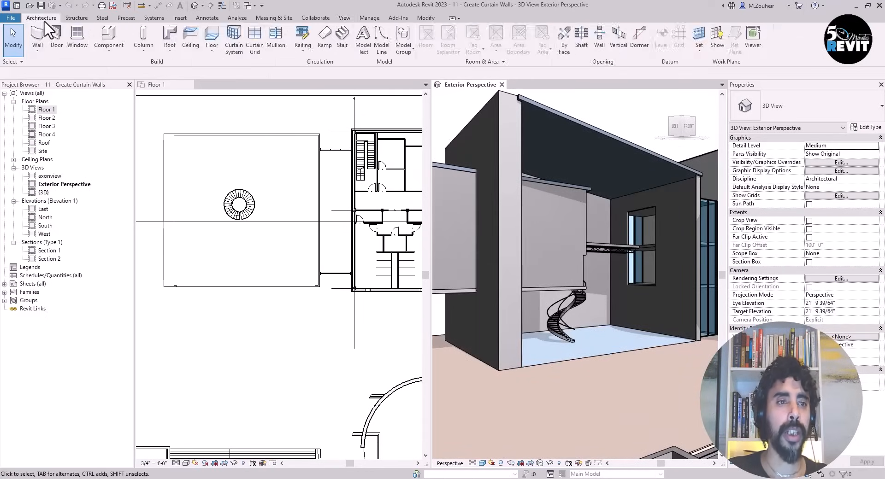
pyautogui.click(37, 52)
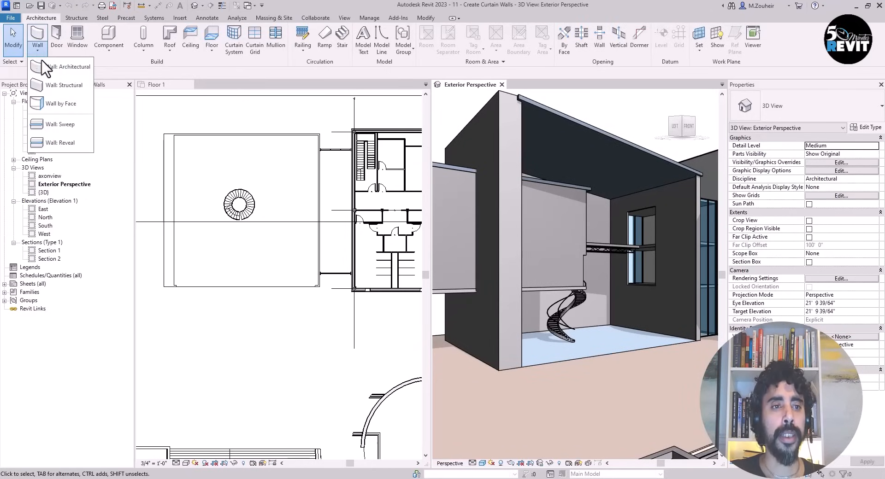
pyautogui.click(71, 68)
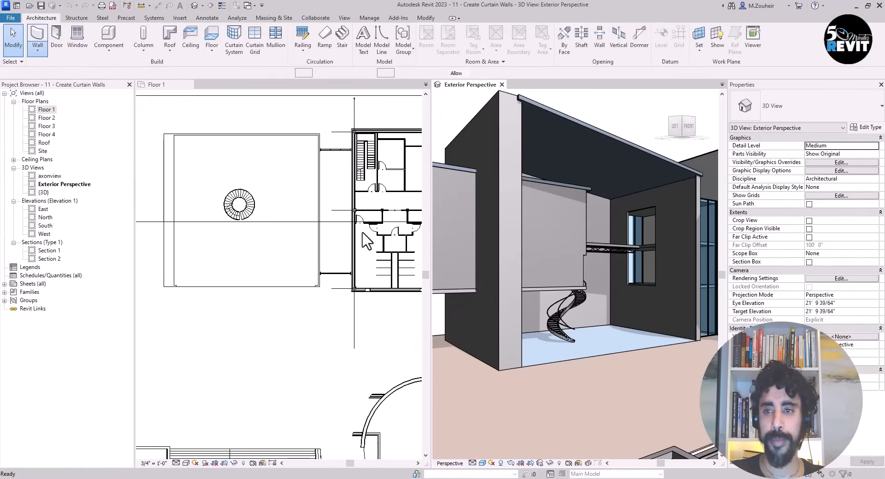
pyautogui.click(805, 105)
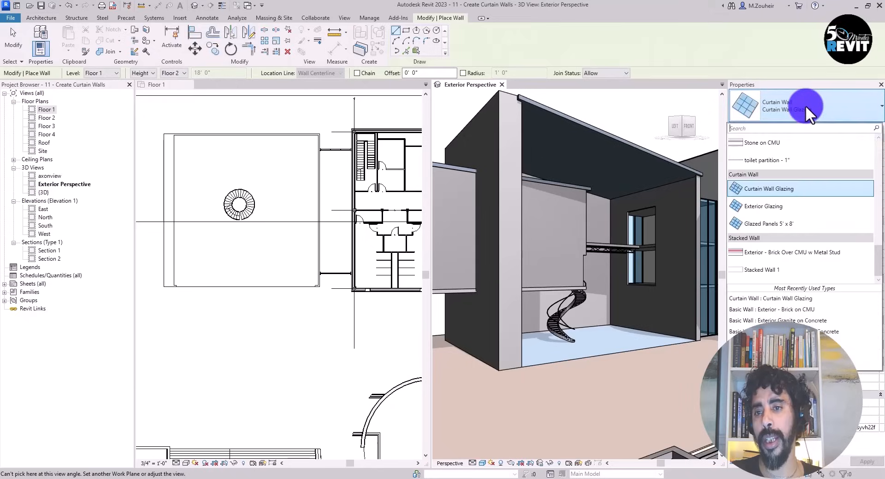
pyautogui.moveTo(877, 259)
pyautogui.mouseDown()
pyautogui.moveTo(870, 146)
pyautogui.moveTo(873, 258)
pyautogui.mouseUp()
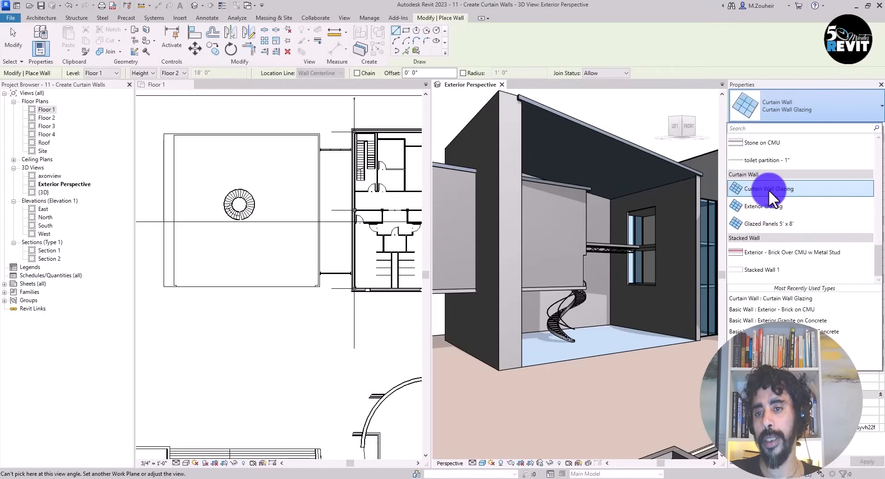
pyautogui.click(757, 189)
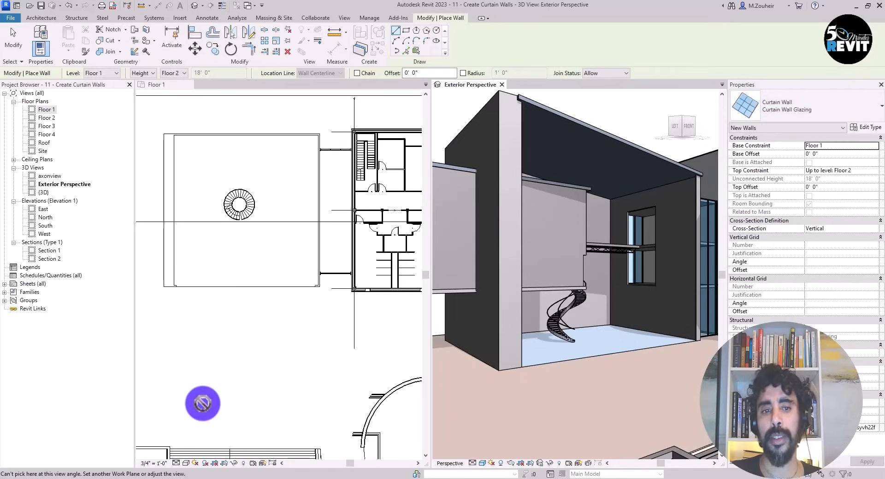
# Step: Draw the curtain wall in the Floor 1 plan across the open front of the spiral-stair wing, between the midpoints of the two wall-return ends
pyautogui.scroll(2, 214, 297)
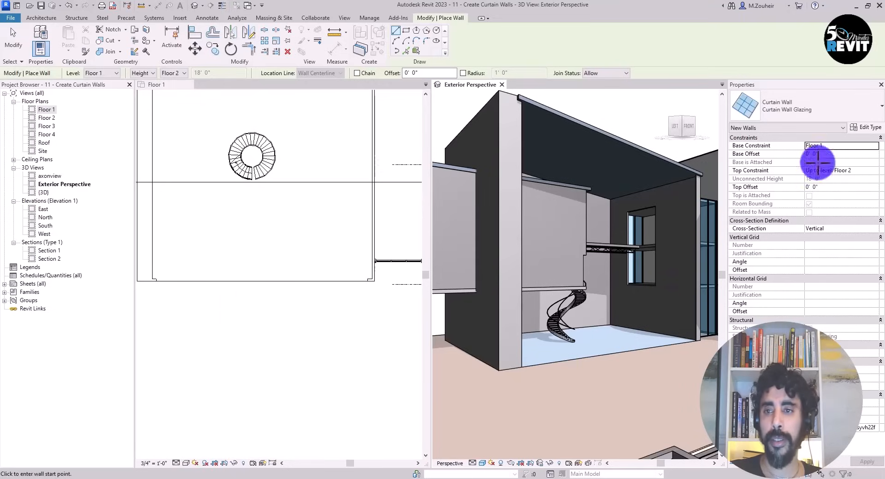
pyautogui.scroll(3, 366, 286)
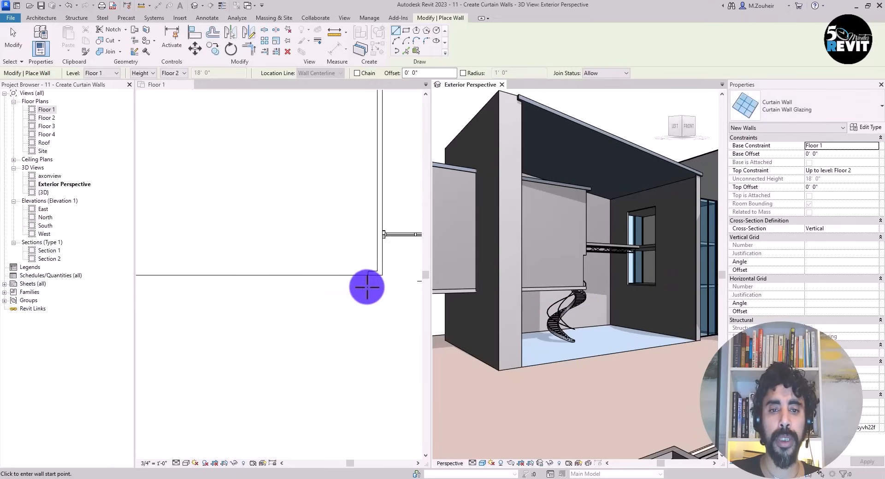
pyautogui.scroll(2, 349, 290)
pyautogui.moveTo(349, 290); pyautogui.dragTo(322, 365, button='middle')
pyautogui.scroll(2, 255, 297)
pyautogui.scroll(2, 286, 321)
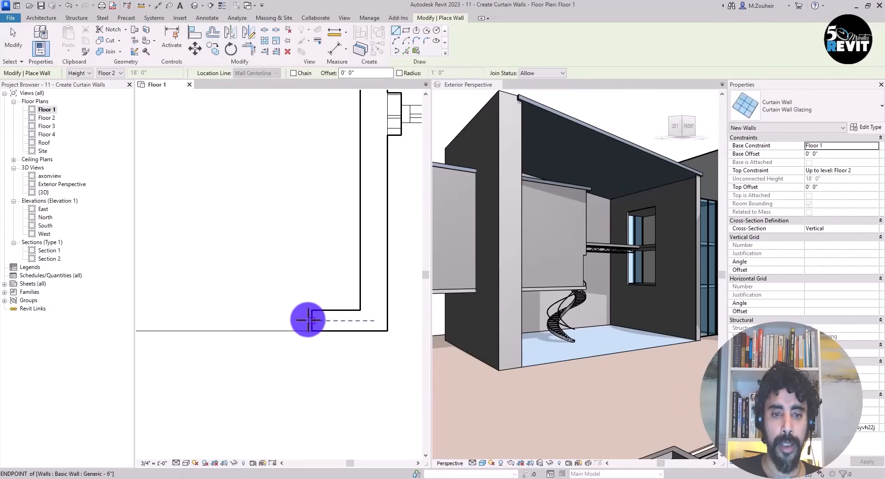
pyautogui.click(309, 320)
pyautogui.scroll(-4, 238, 324)
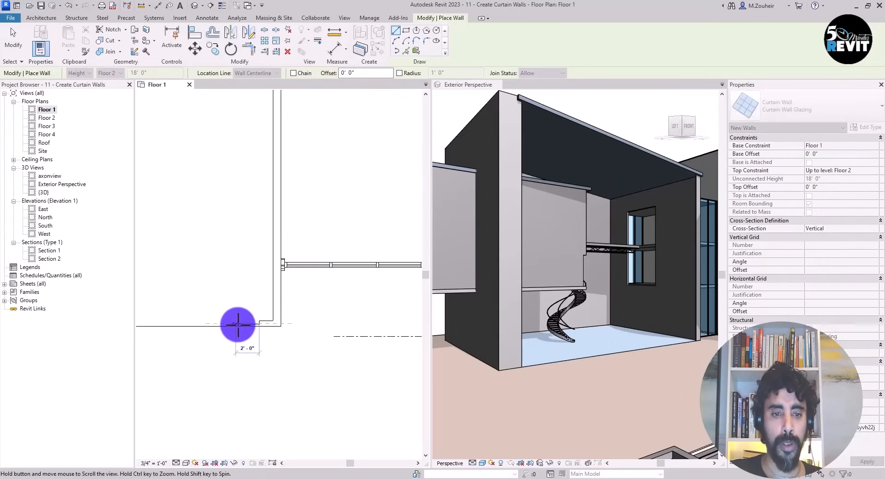
pyautogui.moveTo(237, 324); pyautogui.dragTo(299, 312, button='middle')
pyautogui.scroll(-3, 311, 312)
pyautogui.moveTo(215, 311); pyautogui.dragTo(350, 308, button='middle')
pyautogui.scroll(2, 205, 302)
pyautogui.moveTo(170, 305); pyautogui.dragTo(303, 307, button='middle')
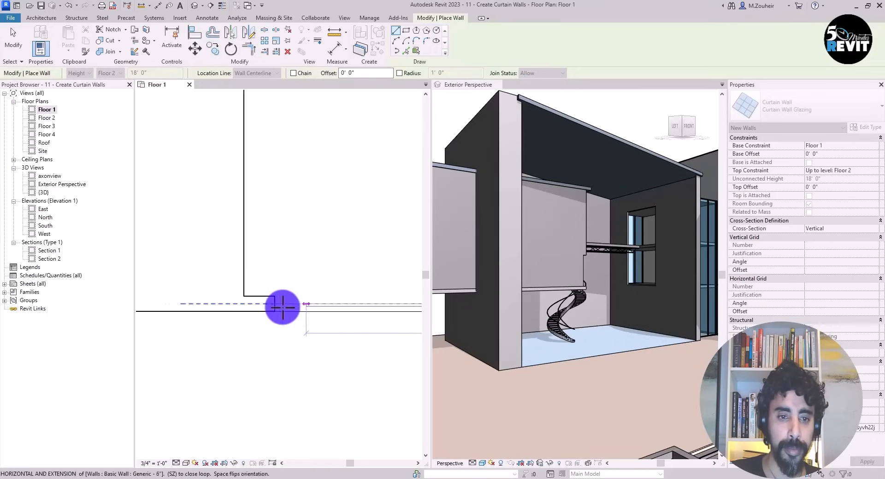
pyautogui.scroll(1, 282, 308)
pyautogui.click(273, 302)
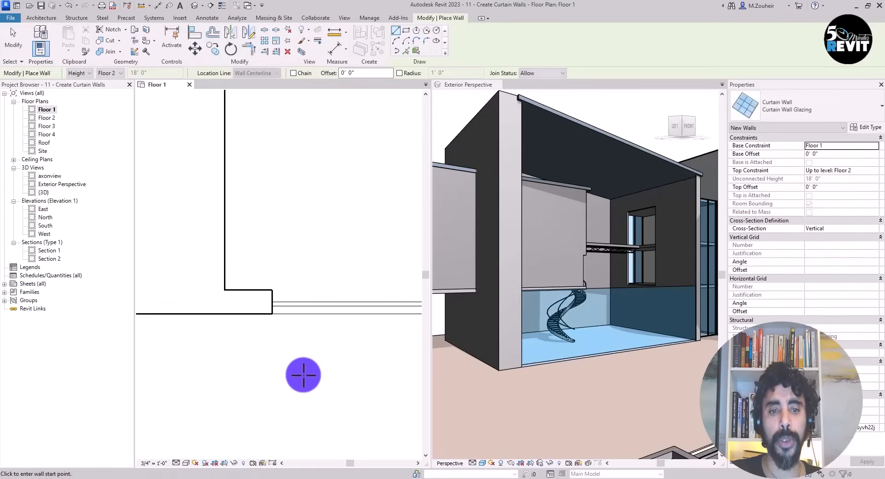
pyautogui.scroll(-3, 303, 371)
pyautogui.moveTo(311, 362); pyautogui.dragTo(221, 354, button='middle')
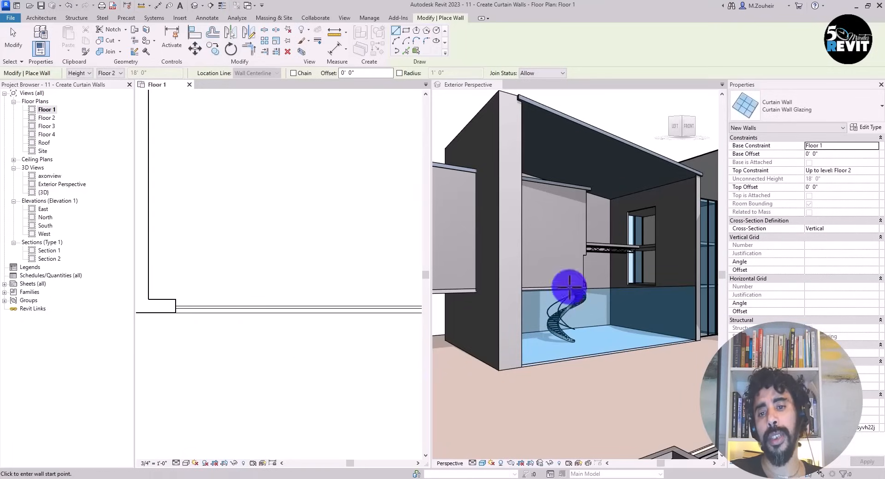
pyautogui.click(17, 30)
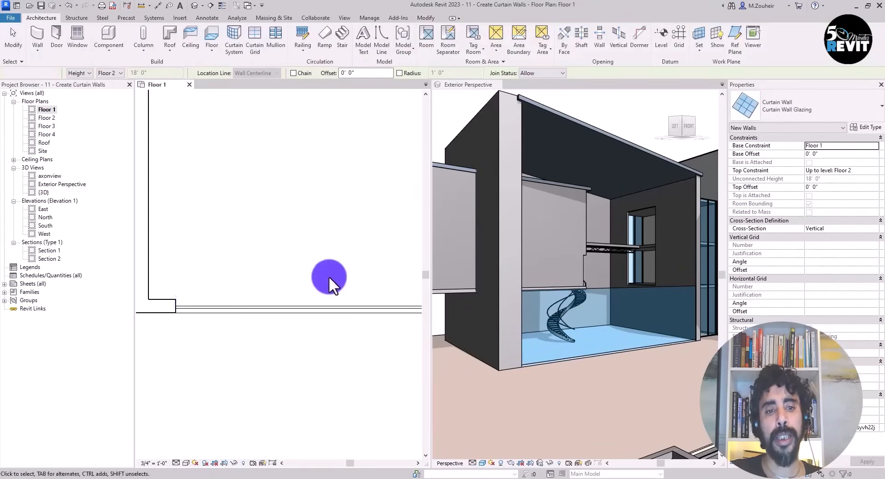
# Step: Set the new curtain wall's top constraint to Up to level: Floor 4 and apply it
pyautogui.click(307, 308)
pyautogui.moveTo(339, 365); pyautogui.dragTo(326, 354, button='middle')
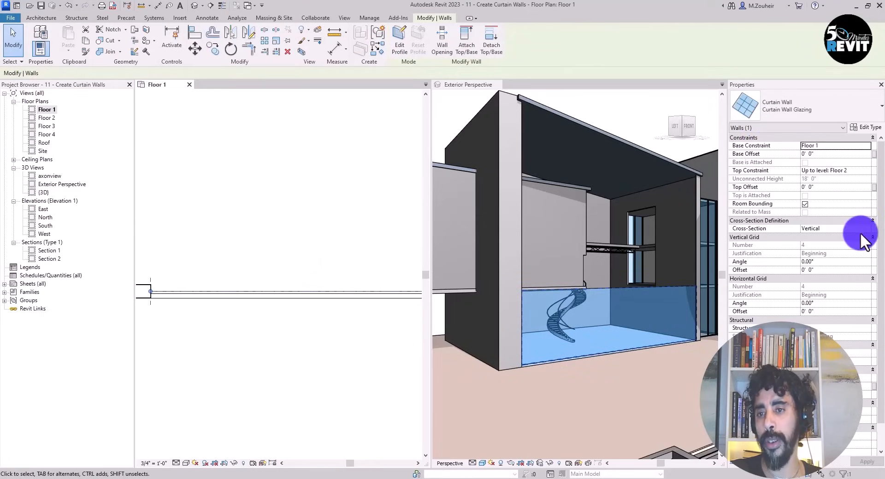
pyautogui.click(861, 171)
pyautogui.click(867, 169)
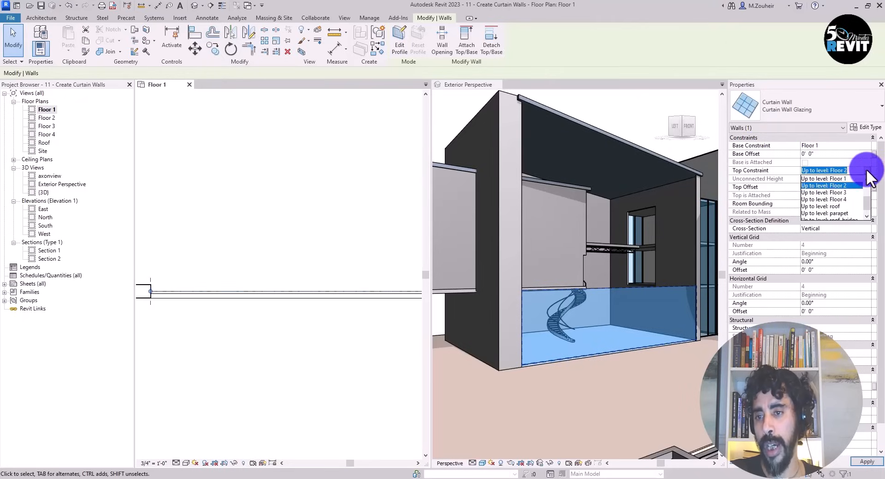
pyautogui.click(845, 198)
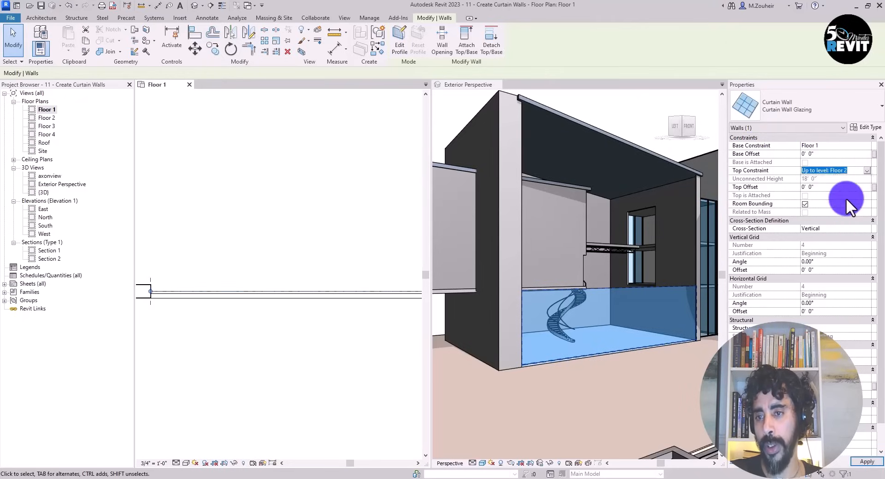
pyautogui.click(867, 461)
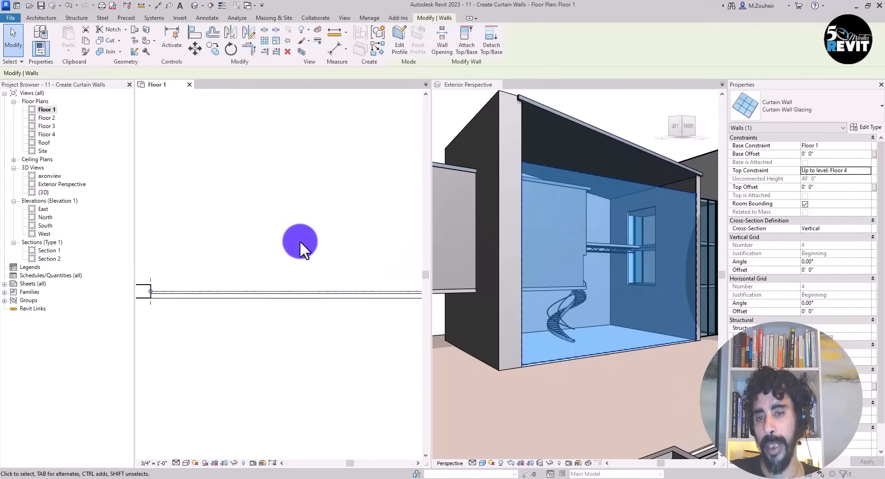
# Step: Examine the selected curtain wall's extent in the Floor 1 plan and its height in the Exterior Perspective view
pyautogui.scroll(-2, 300, 241)
pyautogui.moveTo(347, 316); pyautogui.dragTo(241, 300, button='middle')
pyautogui.scroll(-2, 317, 292)
pyautogui.scroll(2, 316, 292)
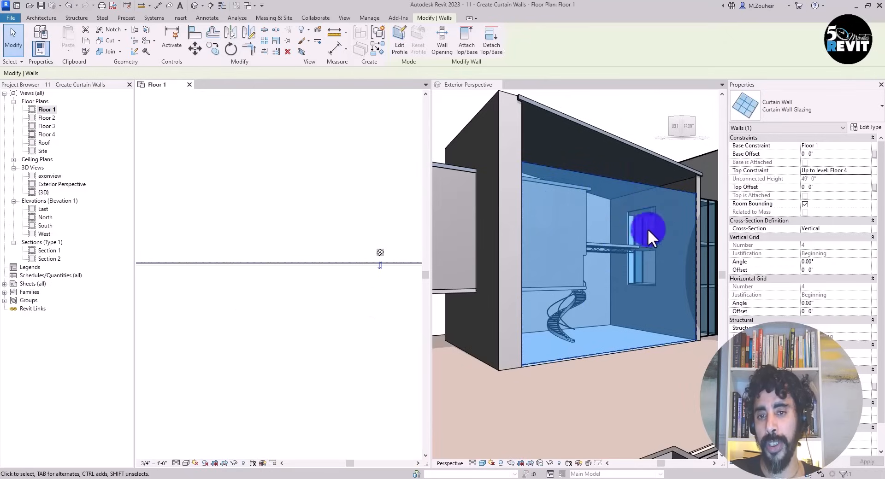
pyautogui.scroll(2, 562, 197)
pyautogui.scroll(1, 630, 214)
pyautogui.scroll(1, 574, 221)
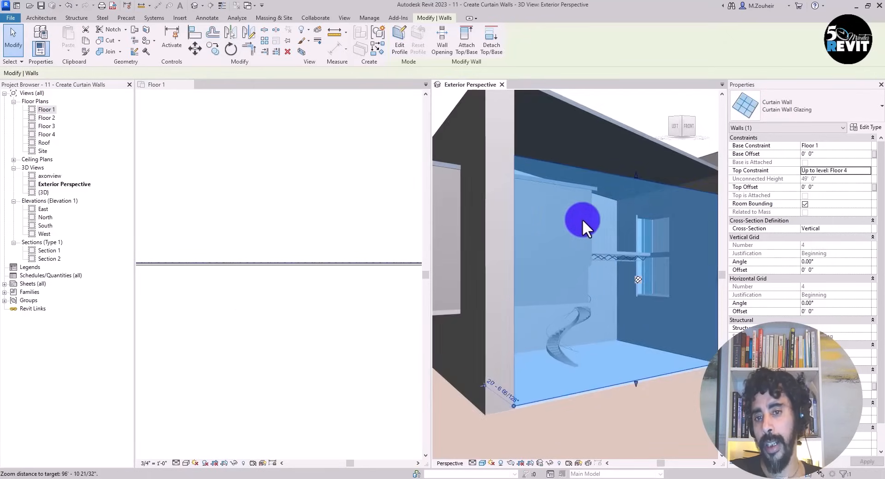
pyautogui.scroll(-3, 583, 219)
pyautogui.scroll(-1, 280, 295)
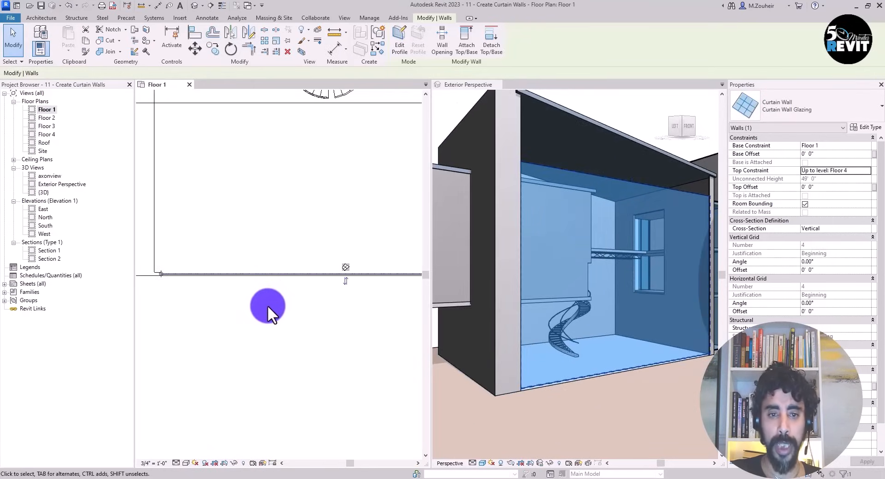
pyautogui.scroll(-1, 268, 308)
pyautogui.moveTo(331, 332); pyautogui.dragTo(258, 323, button='middle')
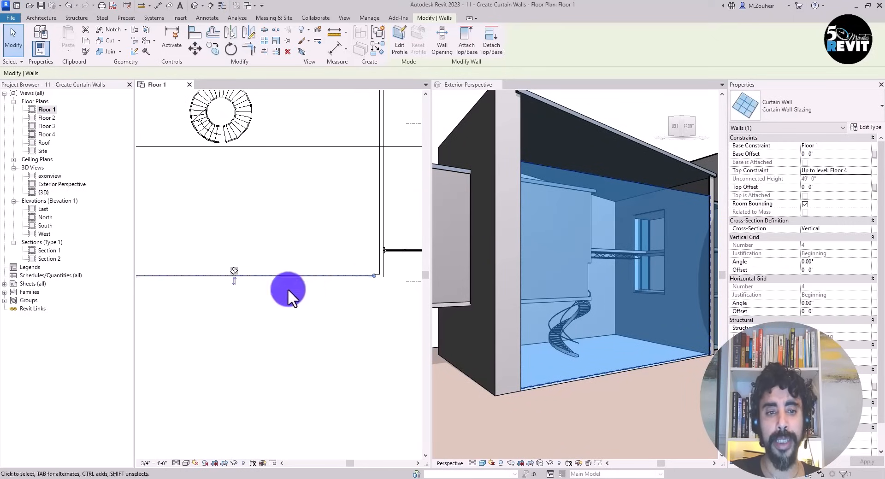
# Step: Duplicate the curtain wall's type as Curtain Wall Panels
pyautogui.click(868, 128)
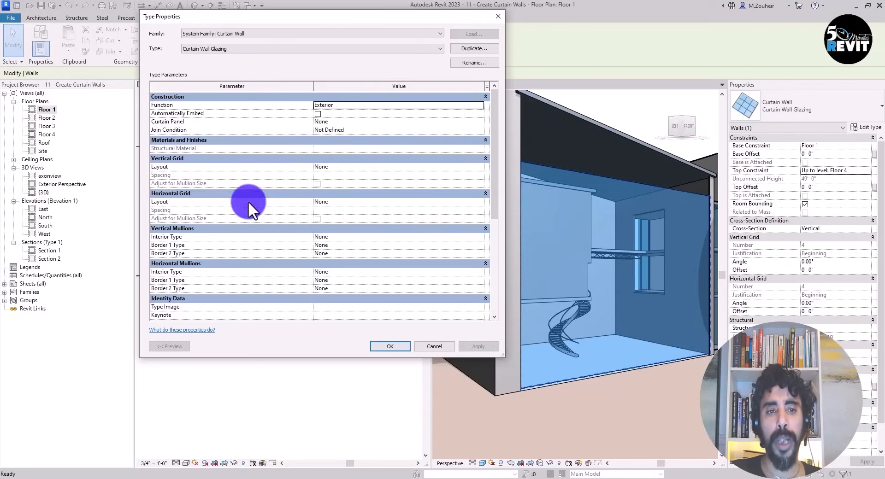
pyautogui.click(478, 49)
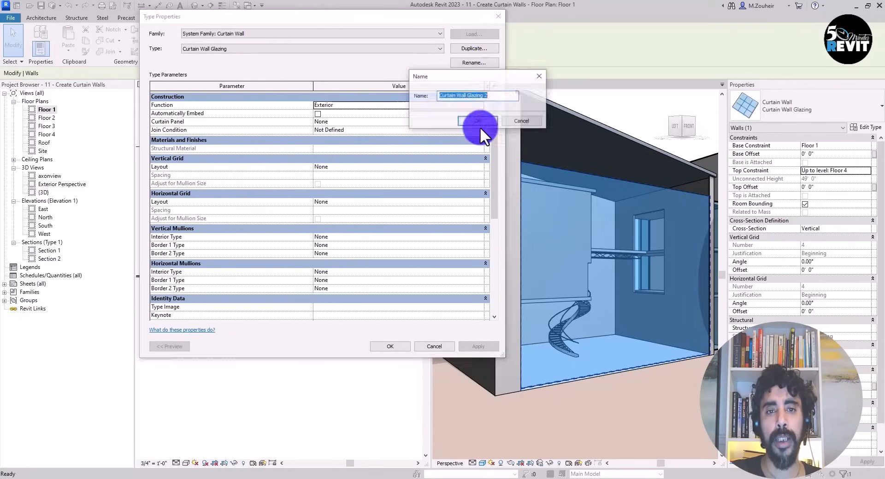
pyautogui.click(496, 98)
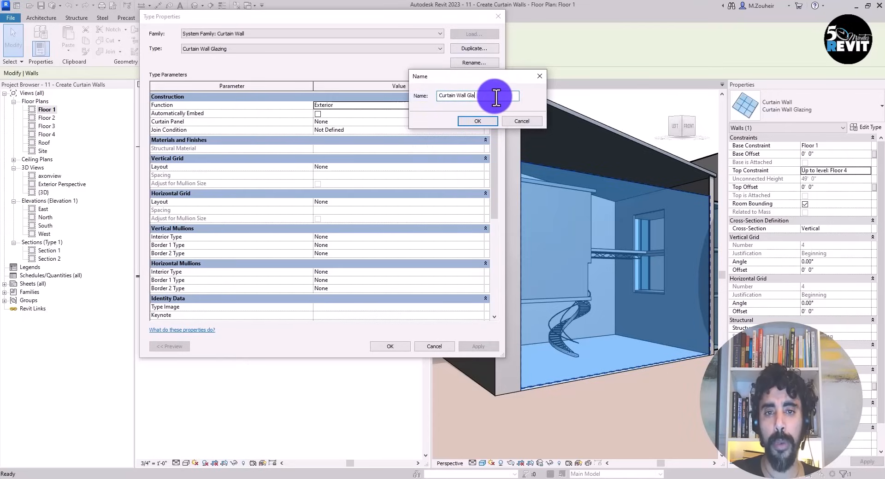
pyautogui.write('Panels')
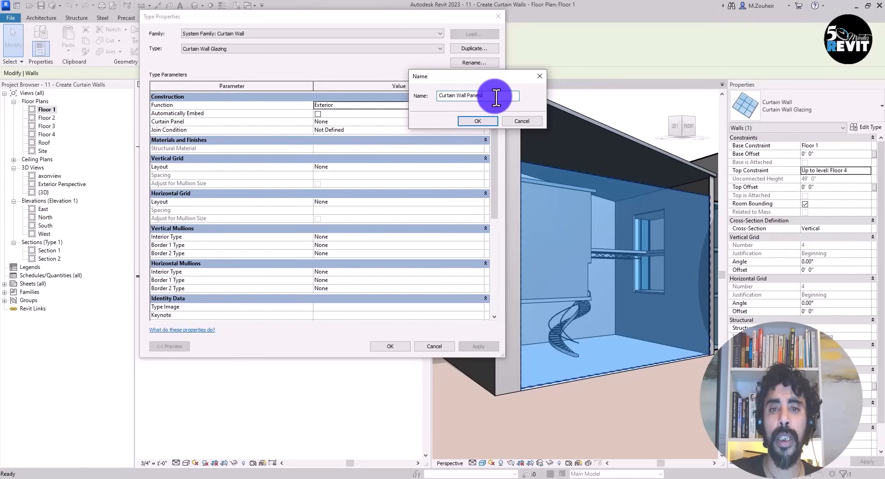
pyautogui.click(488, 122)
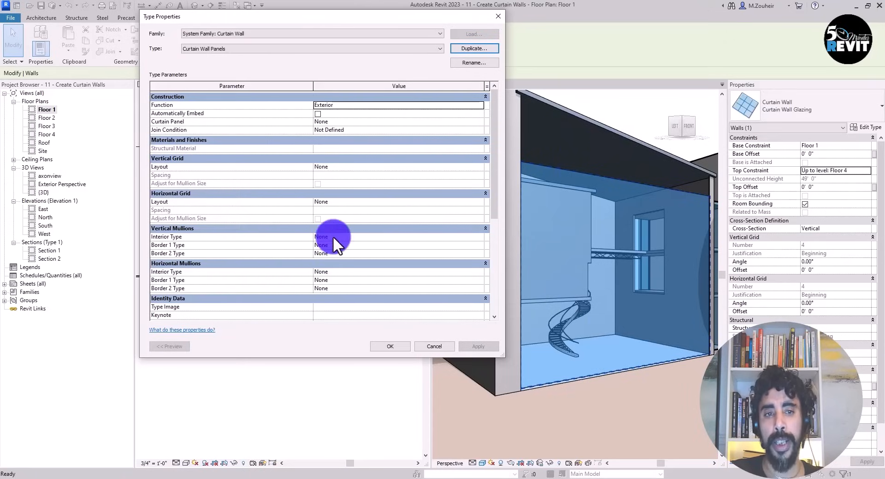
# Step: Set the Curtain Wall Panels type's vertical grid layout to Fixed Distance with 5' 0" spacing
pyautogui.click(373, 166)
pyautogui.click(479, 167)
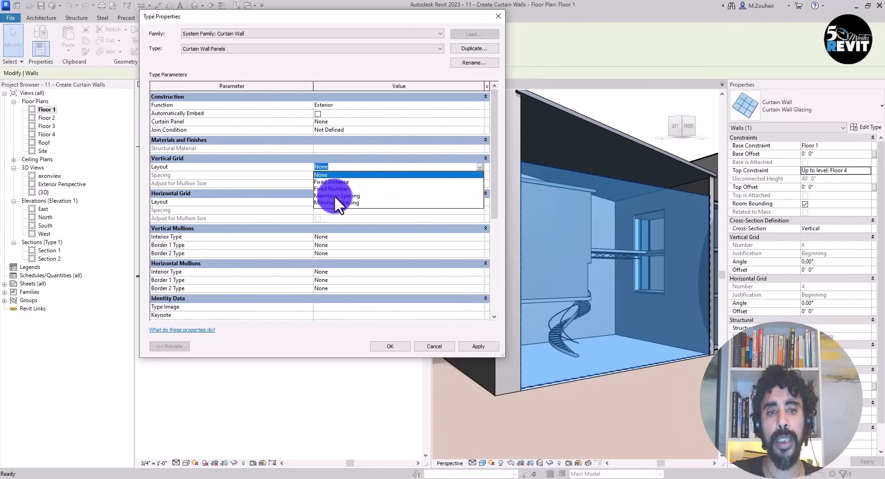
pyautogui.click(344, 181)
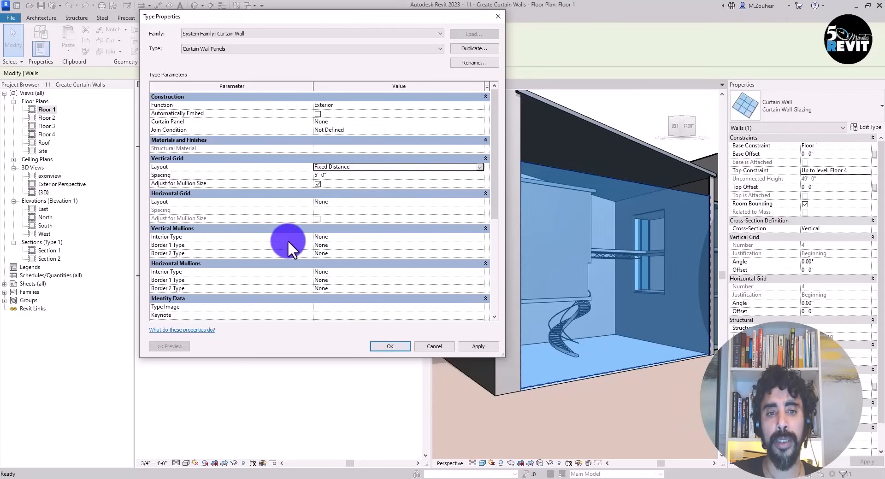
pyautogui.click(336, 175)
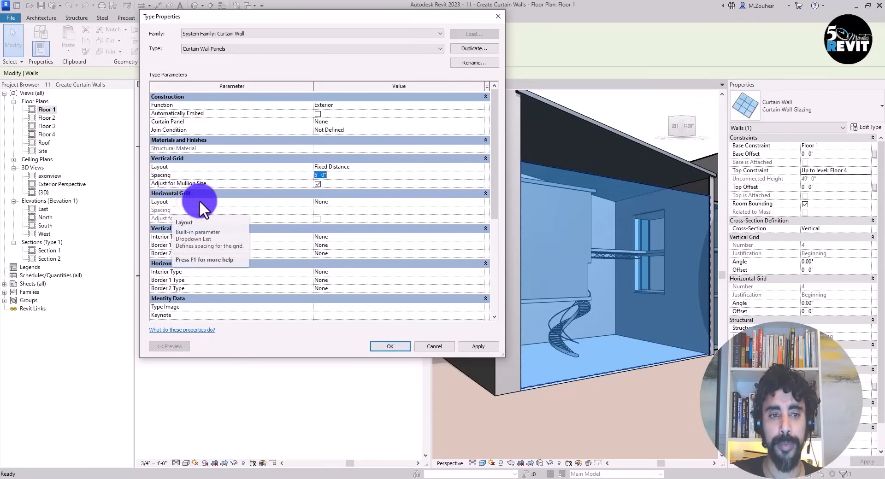
# Step: Set the horizontal grid layout to Fixed Distance with 10' 0" spacing and apply the type changes to the curtain wall
pyautogui.click(349, 202)
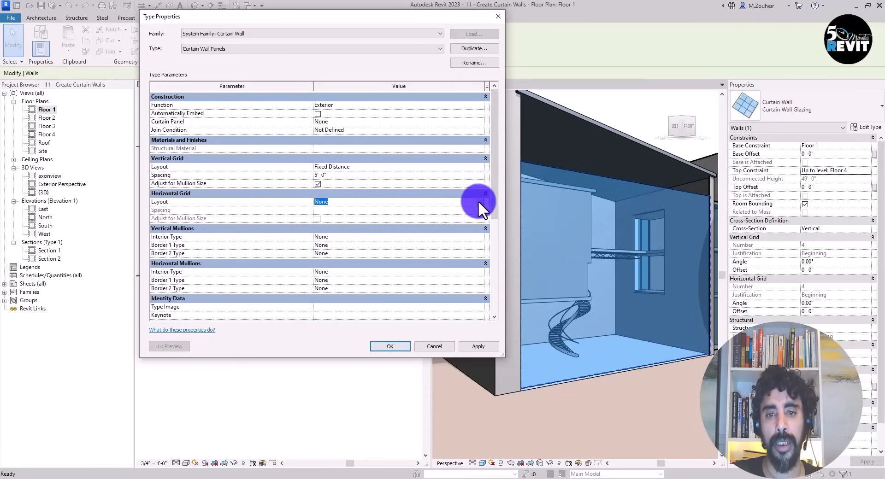
pyautogui.click(479, 201)
pyautogui.click(340, 217)
pyautogui.click(339, 209)
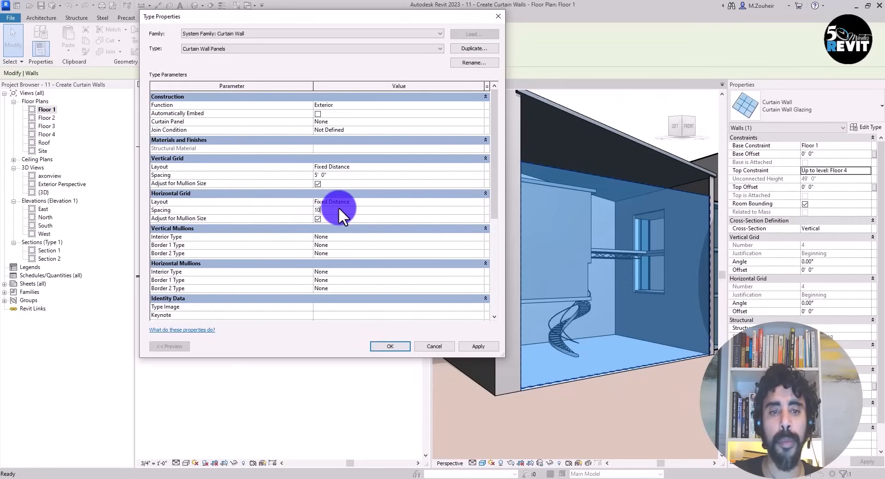
pyautogui.click(475, 346)
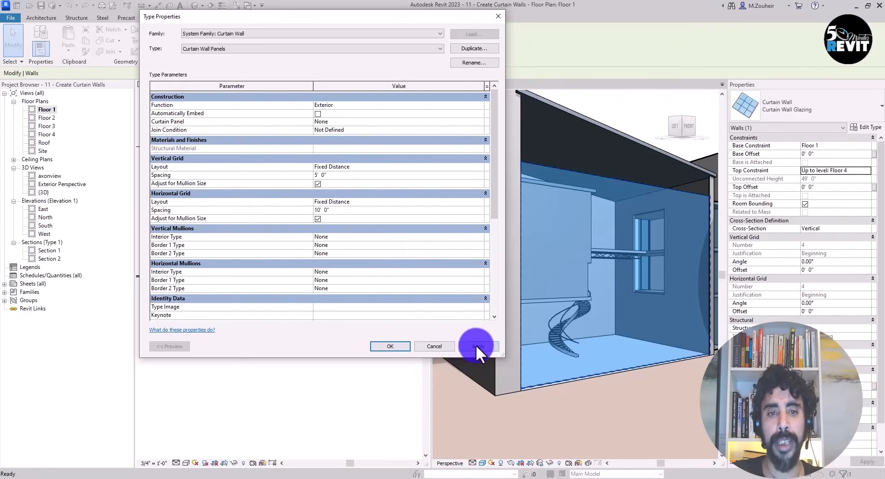
pyautogui.click(392, 346)
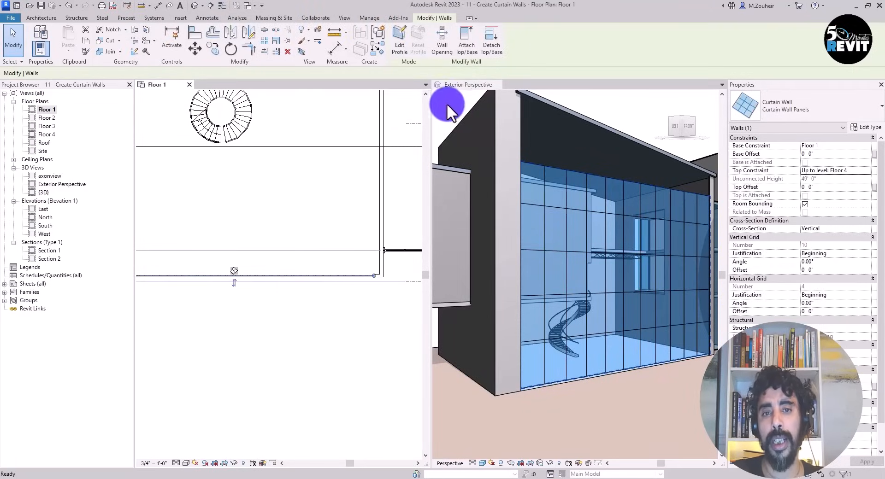
pyautogui.scroll(-2, 626, 273)
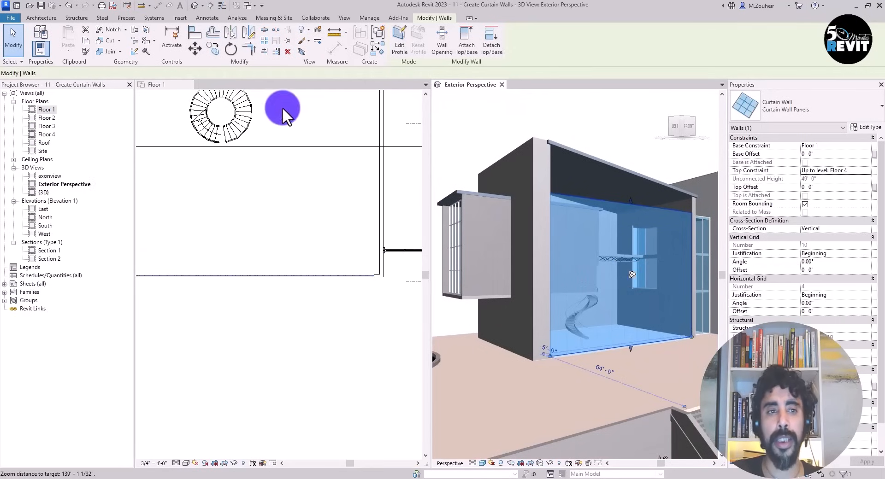
# Step: Close the Floor 1 plan and inspect the curtain wall's panel grid up close in the Exterior Perspective view
pyautogui.click(188, 84)
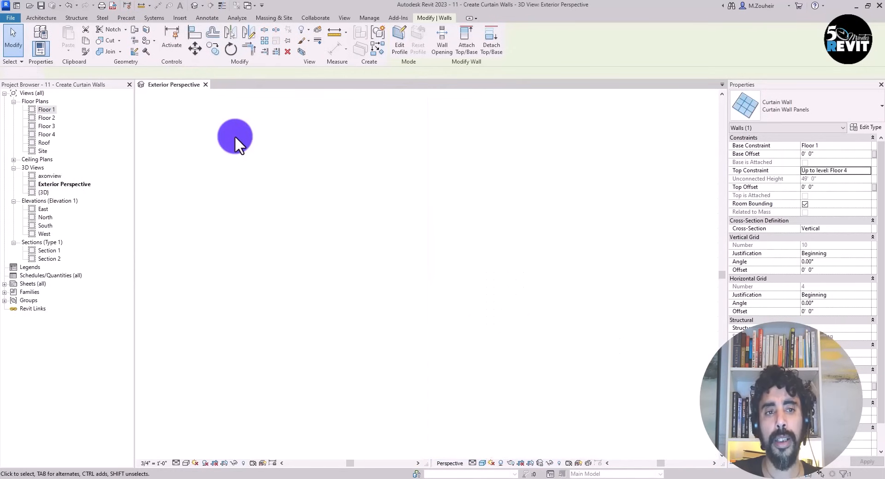
pyautogui.scroll(4, 304, 277)
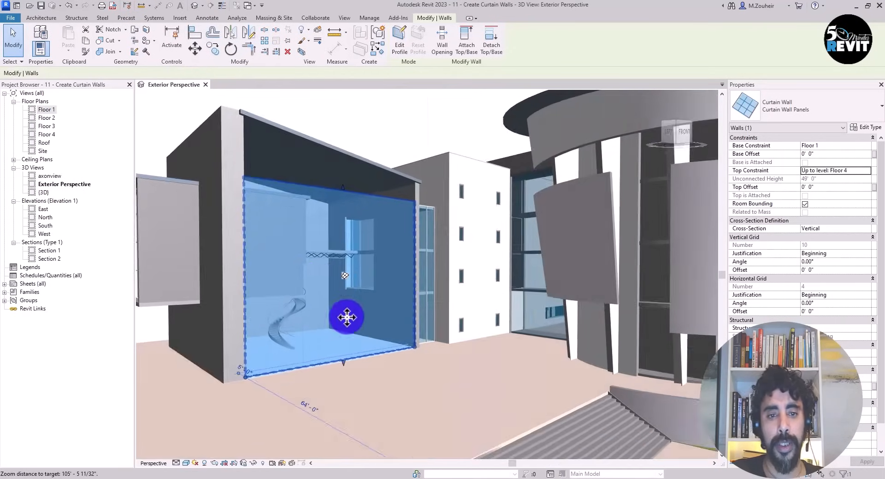
pyautogui.scroll(3, 347, 317)
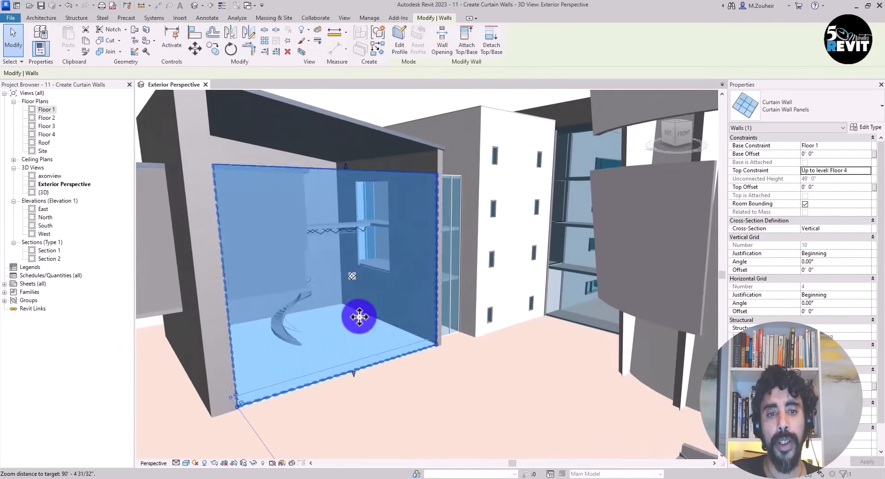
pyautogui.moveTo(360, 317); pyautogui.dragTo(436, 307, button='middle')
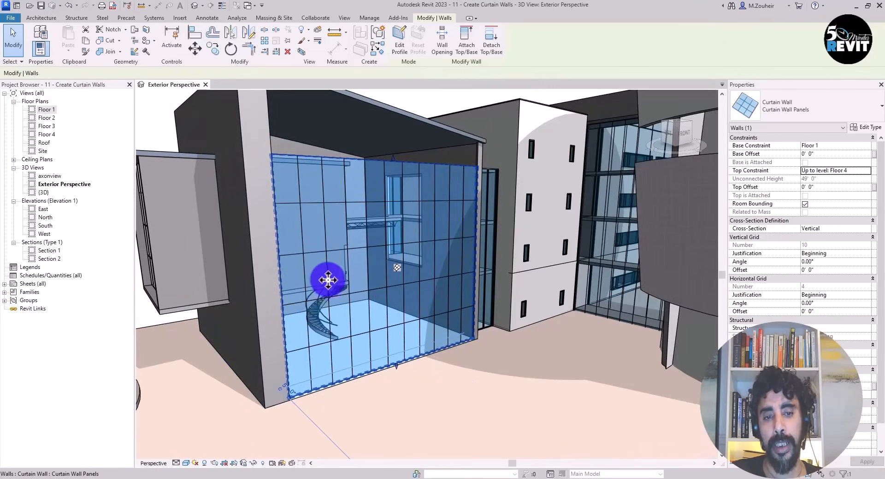
pyautogui.scroll(1, 341, 261)
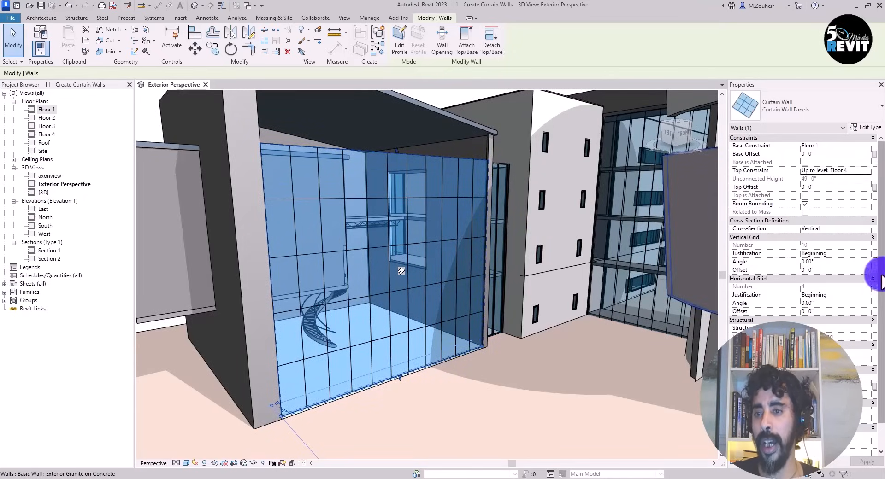
pyautogui.scroll(-1, 876, 249)
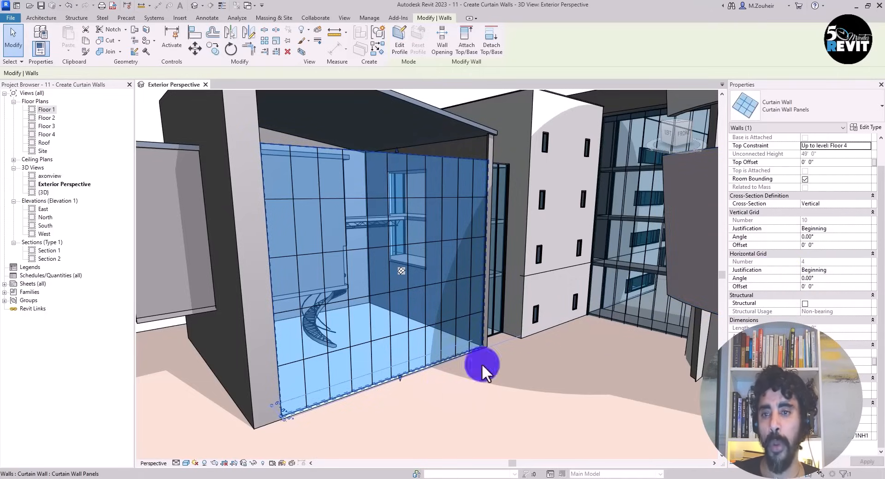
# Step: Set the Curtain Wall Panels type's vertical interior, Border 1 and Border 2 mullions to Rectangular Mullion : 1" Square
pyautogui.click(852, 127)
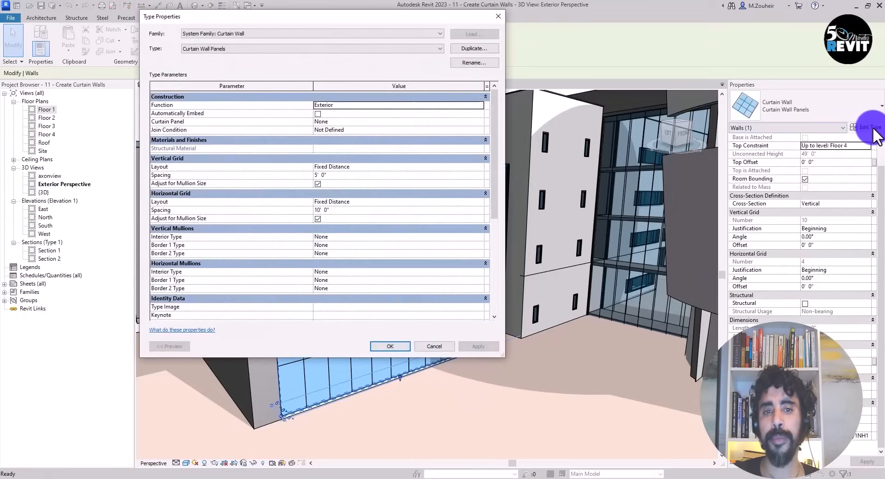
pyautogui.moveTo(494, 189); pyautogui.dragTo(494, 211)
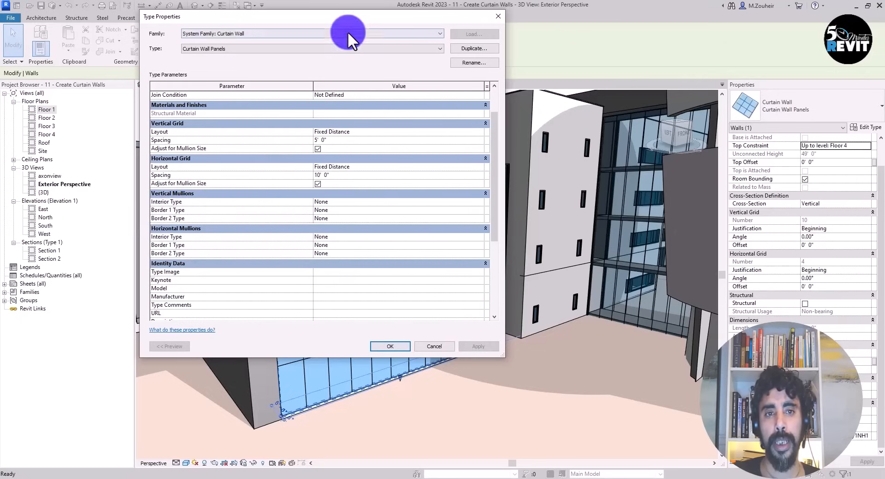
pyautogui.moveTo(350, 15); pyautogui.dragTo(236, 20)
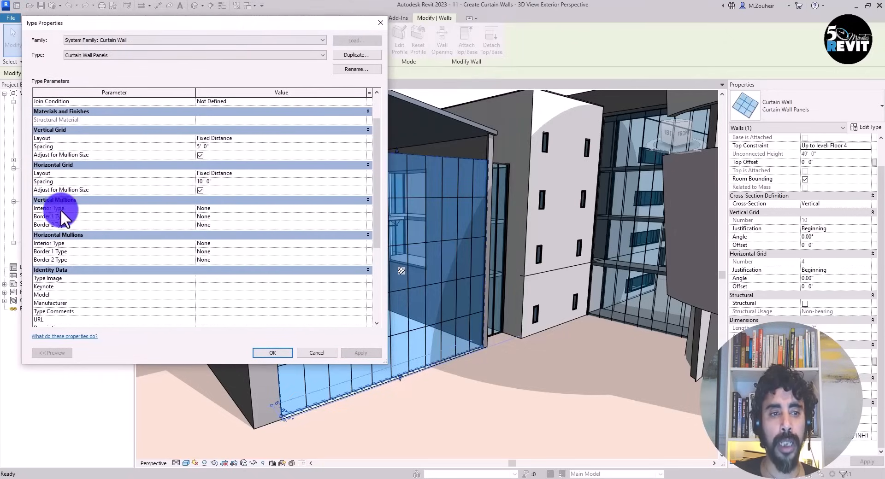
pyautogui.click(339, 208)
pyautogui.click(362, 209)
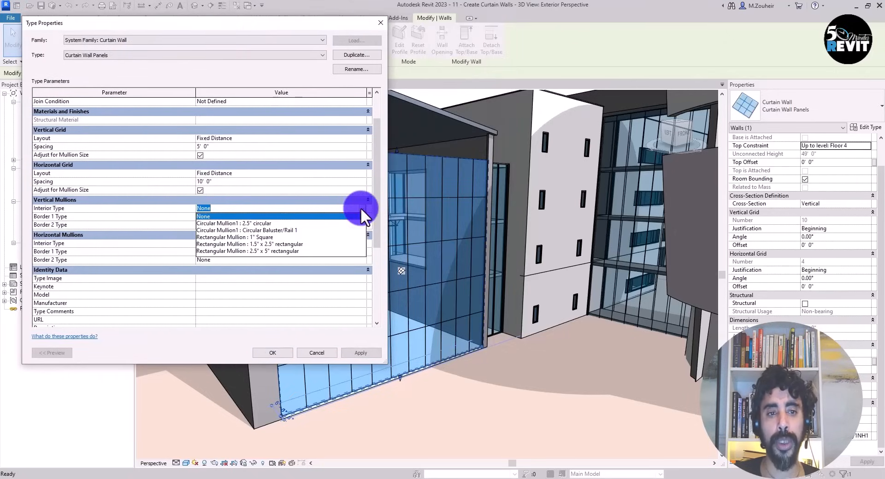
pyautogui.click(242, 237)
pyautogui.click(220, 217)
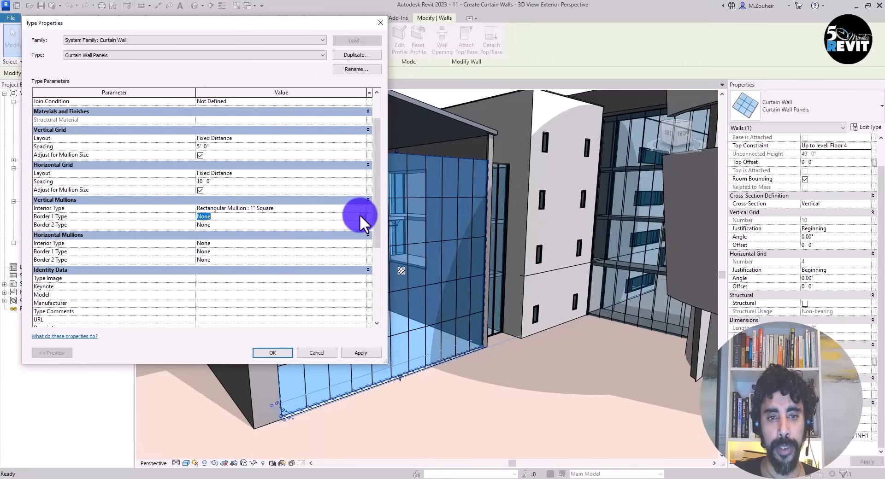
pyautogui.click(362, 217)
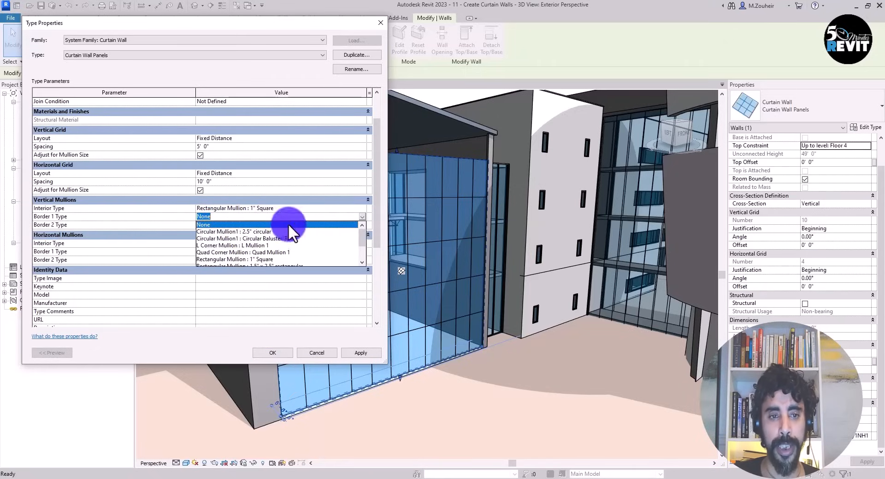
pyautogui.click(255, 259)
pyautogui.click(230, 224)
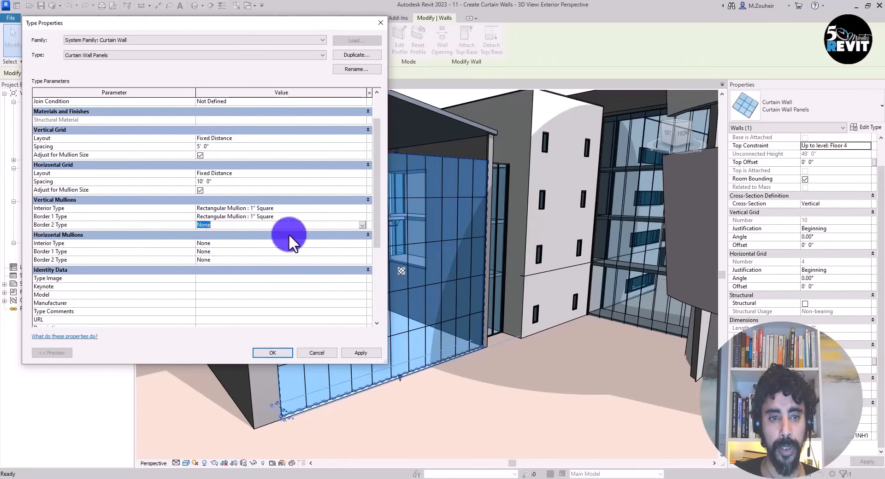
pyautogui.click(362, 225)
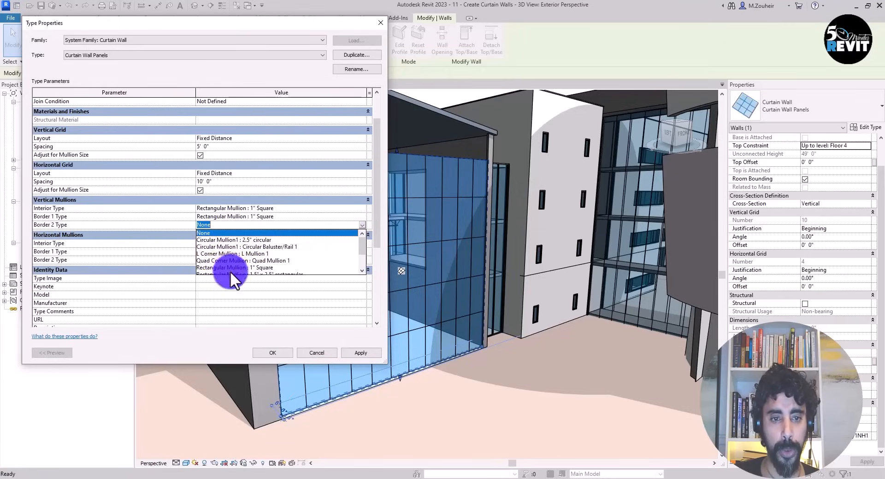
pyautogui.click(231, 268)
# Step: Set the horizontal interior, Border 1 and Border 2 mullions to Rectangular Mullion : 1" Square and apply the type changes
pyautogui.click(223, 243)
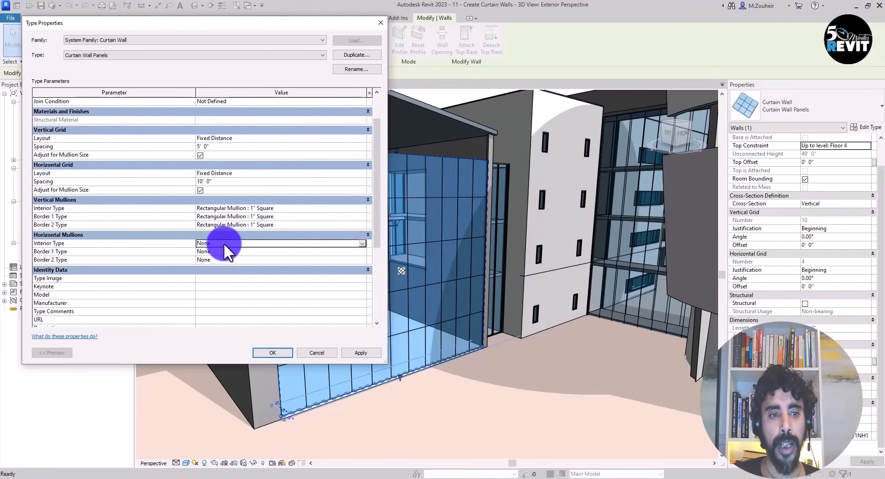
pyautogui.click(362, 242)
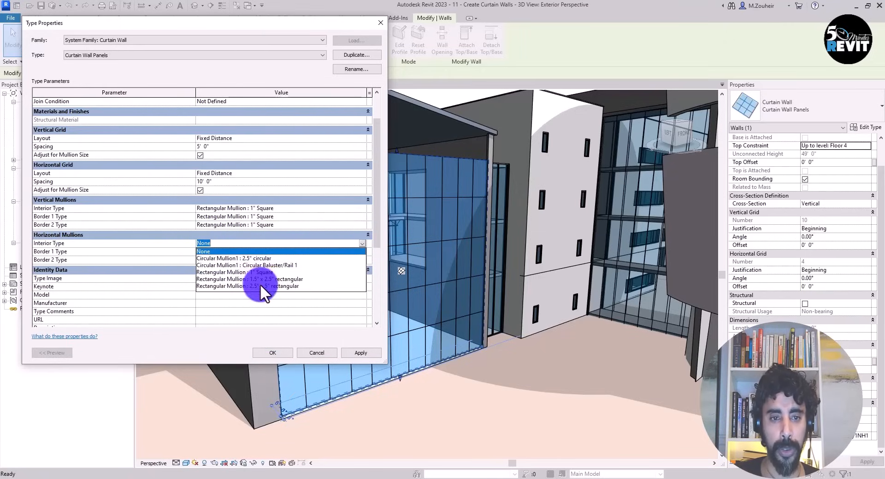
pyautogui.click(259, 272)
pyautogui.click(272, 252)
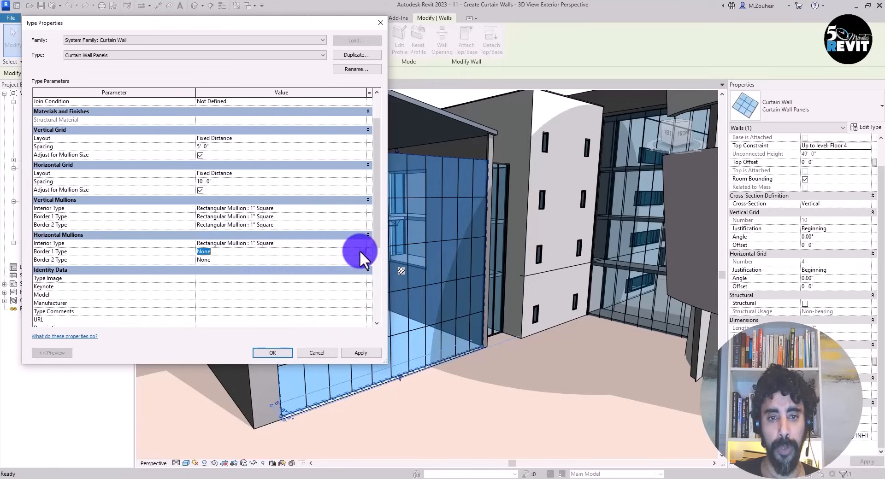
pyautogui.click(361, 251)
pyautogui.click(261, 294)
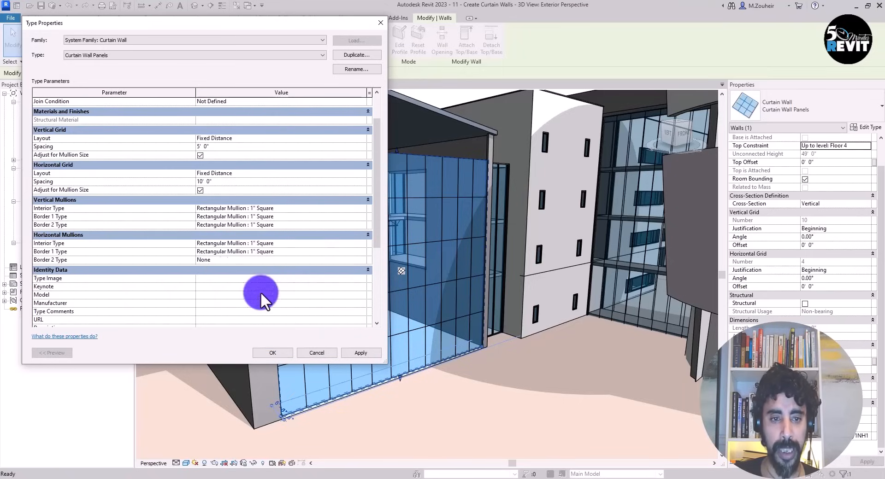
pyautogui.click(242, 260)
pyautogui.click(362, 260)
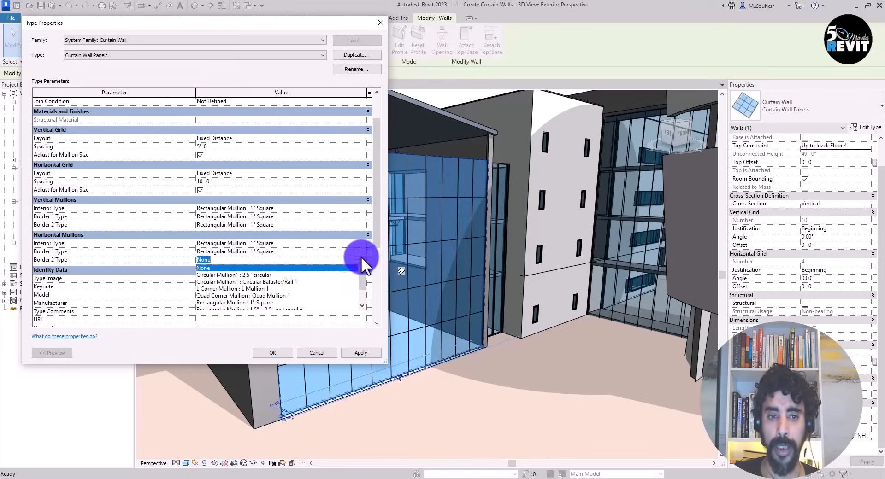
pyautogui.click(234, 302)
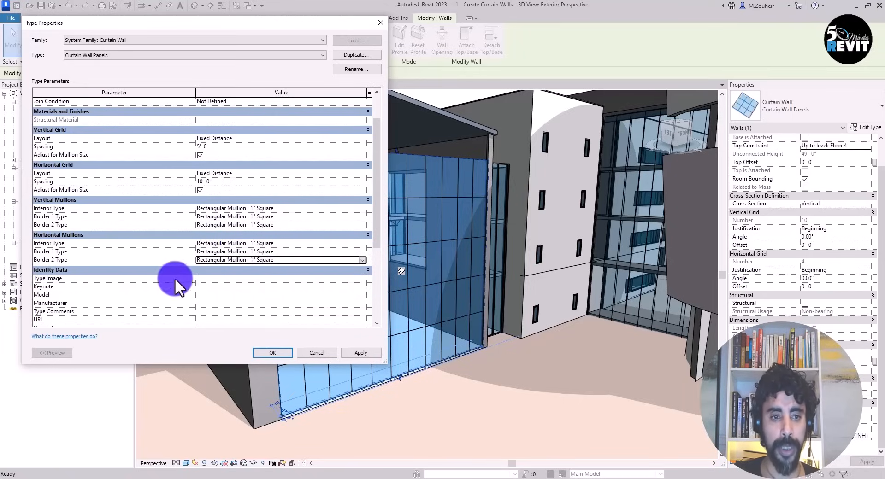
pyautogui.click(277, 354)
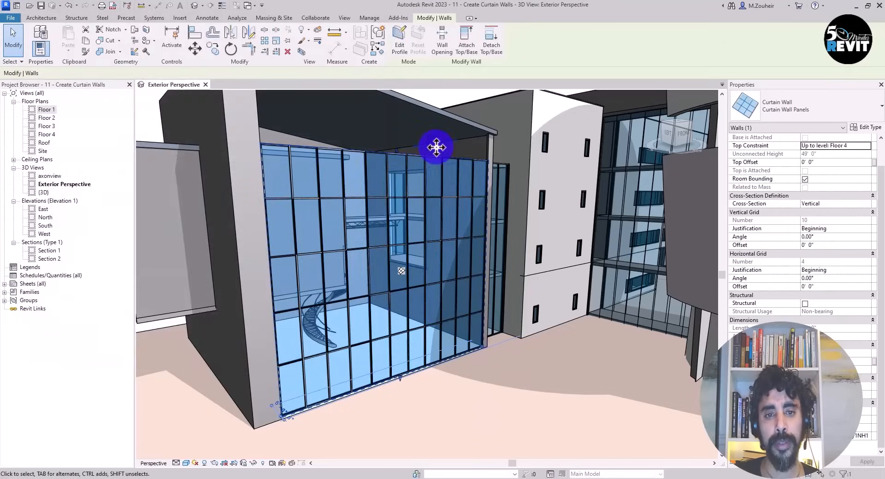
# Step: Attach the curtain wall's top to the sloped roof above it, deleting the mullions that can no longer be placed
pyautogui.scroll(4, 362, 213)
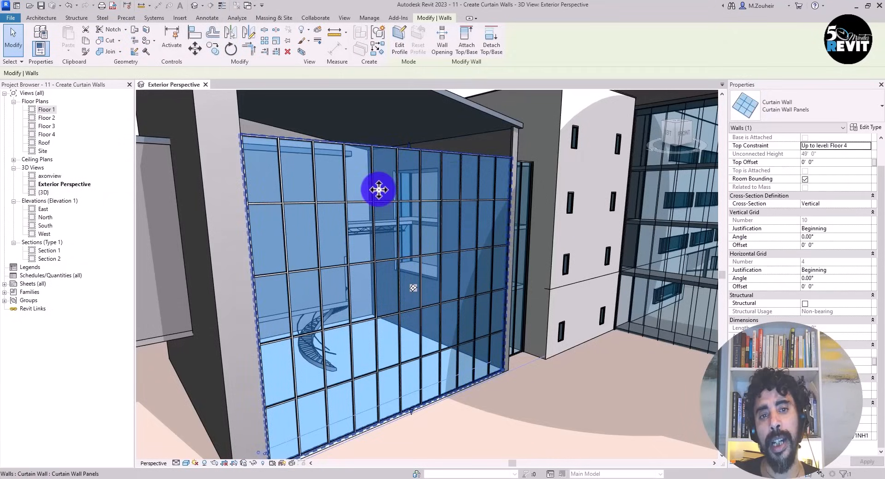
pyautogui.scroll(2, 380, 188)
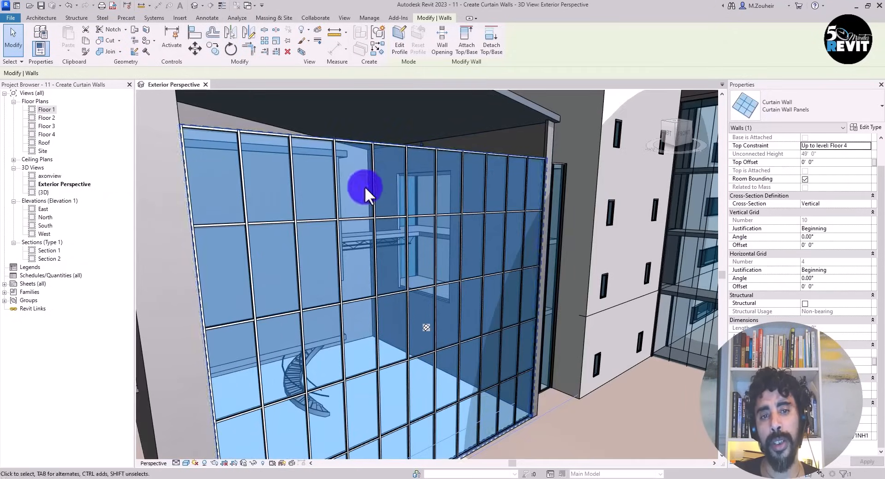
pyautogui.scroll(-4, 398, 241)
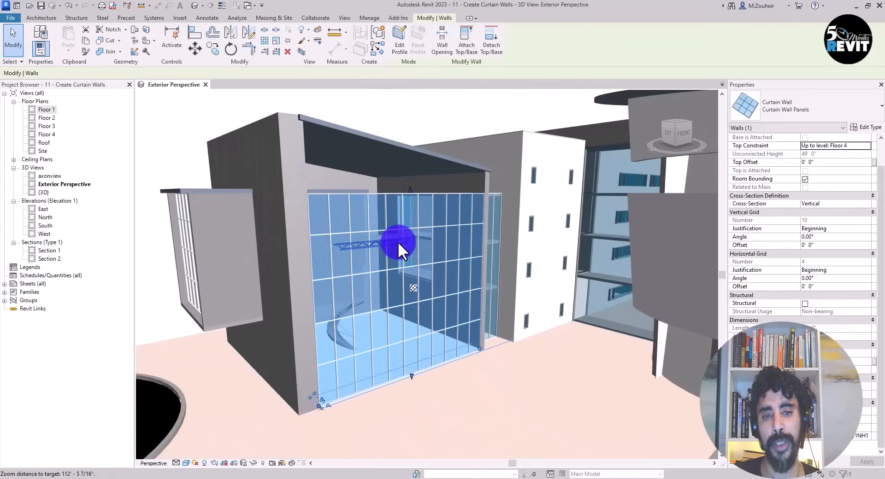
pyautogui.keyDown('shift'); pyautogui.moveTo(395, 292); pyautogui.dragTo(405, 213, button='middle'); pyautogui.keyUp('shift')
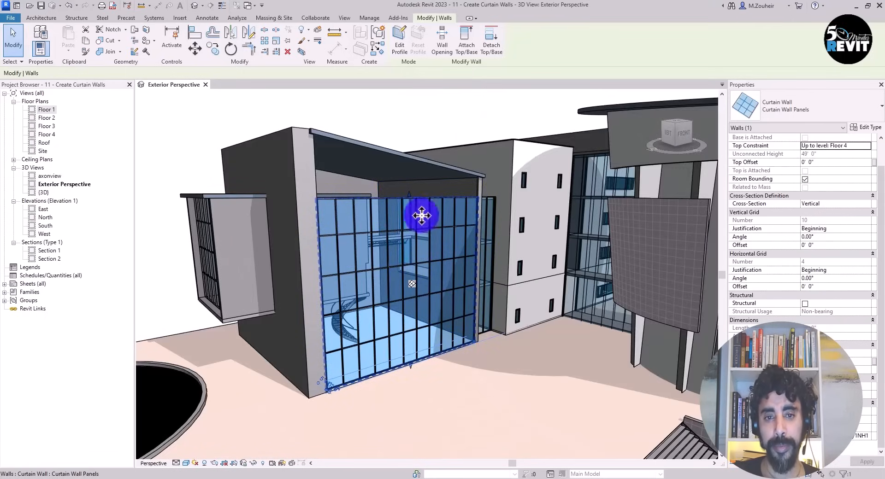
pyautogui.scroll(4, 410, 212)
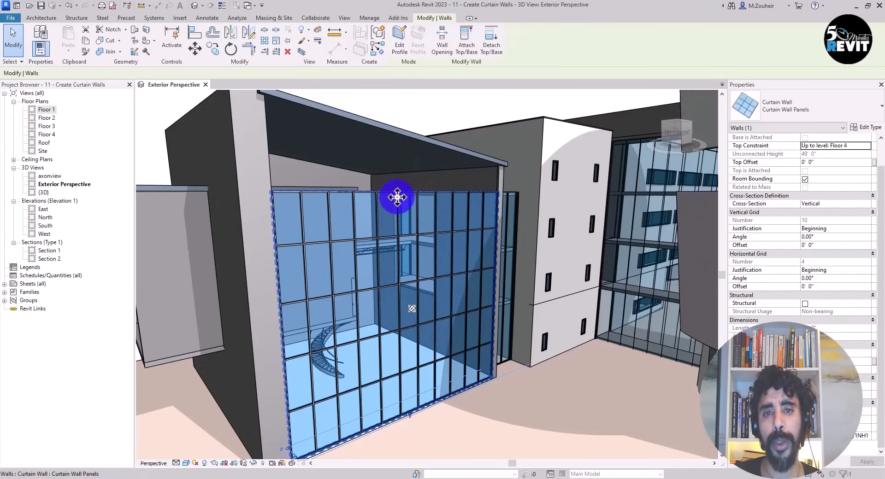
pyautogui.click(468, 37)
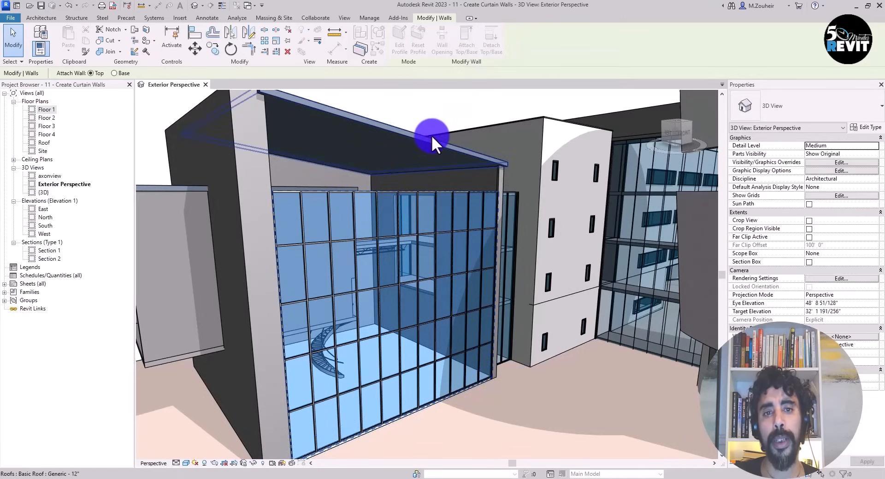
pyautogui.click(483, 375)
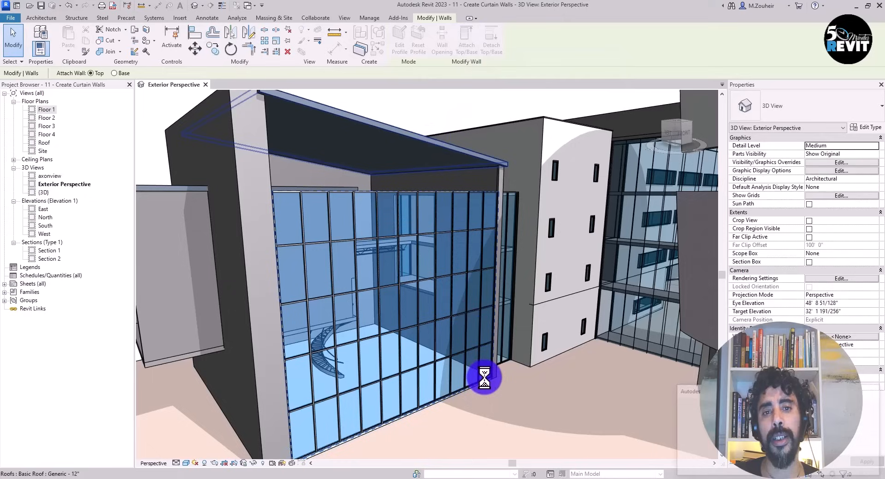
pyautogui.moveTo(768, 391); pyautogui.dragTo(737, 261)
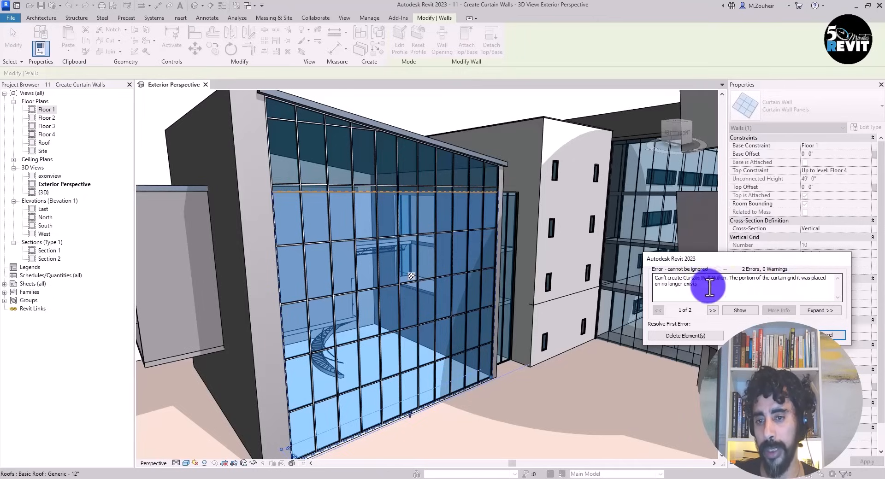
pyautogui.click(677, 337)
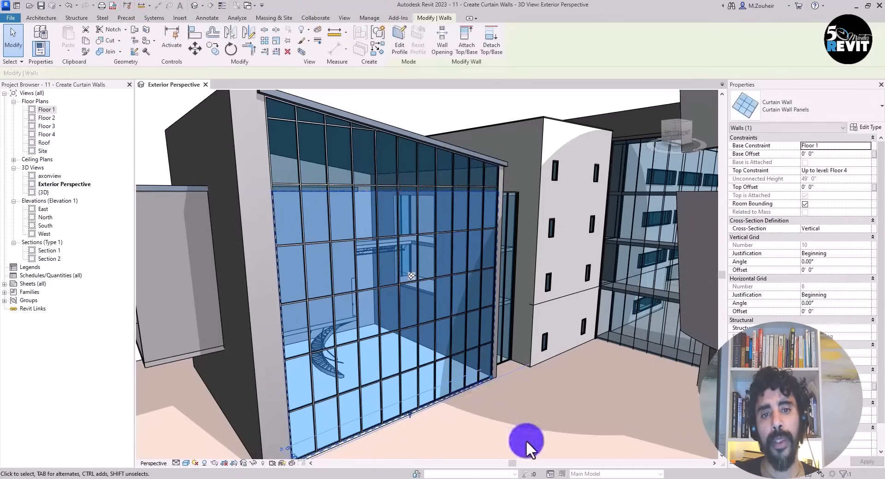
# Step: Change the round building's three slanted outer walls to the Curtain Wall Panels type
pyautogui.scroll(-2, 413, 349)
pyautogui.keyDown('shift'); pyautogui.moveTo(413, 349); pyautogui.dragTo(389, 349, button='middle'); pyautogui.keyUp('shift')
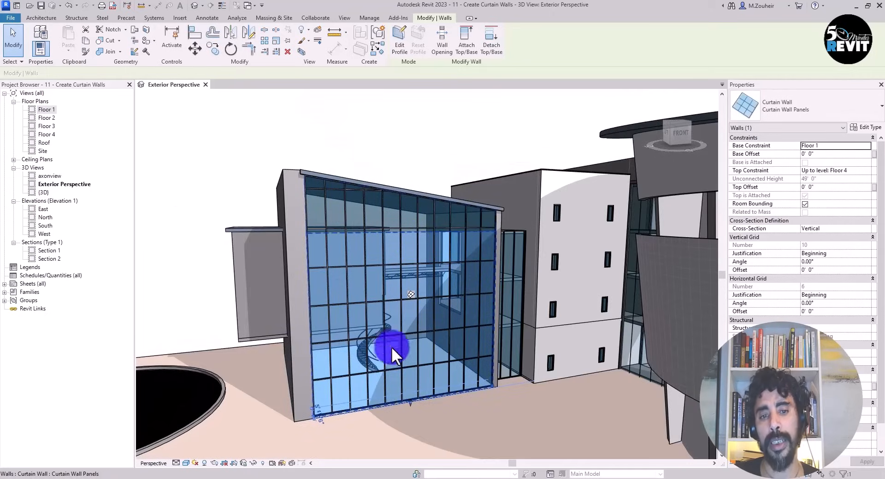
pyautogui.keyDown('shift'); pyautogui.moveTo(388, 355); pyautogui.dragTo(461, 361, button='middle'); pyautogui.keyUp('shift')
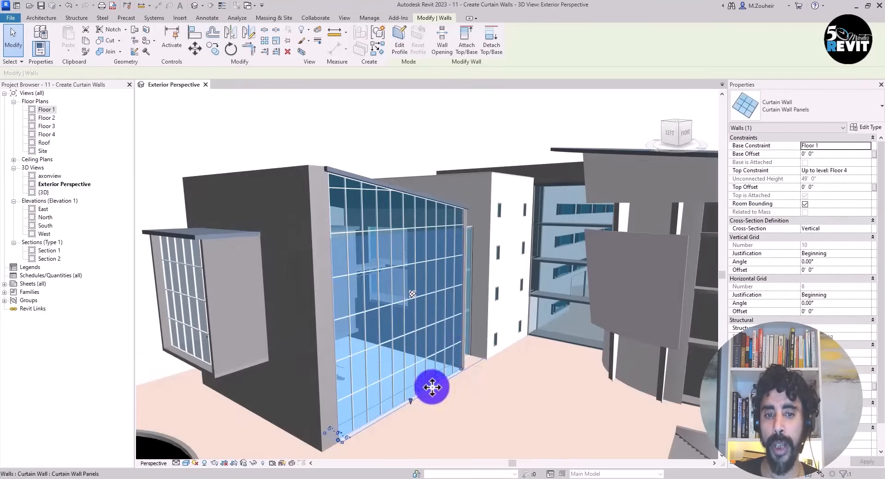
pyautogui.keyDown('shift'); pyautogui.moveTo(432, 388); pyautogui.dragTo(455, 403, button='middle'); pyautogui.keyUp('shift')
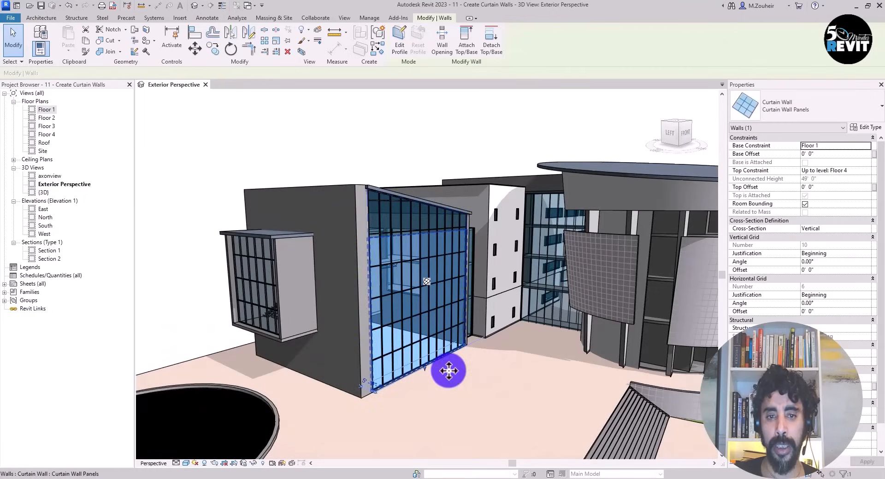
pyautogui.keyDown('shift'); pyautogui.moveTo(497, 363); pyautogui.dragTo(422, 309, button='middle'); pyautogui.keyUp('shift')
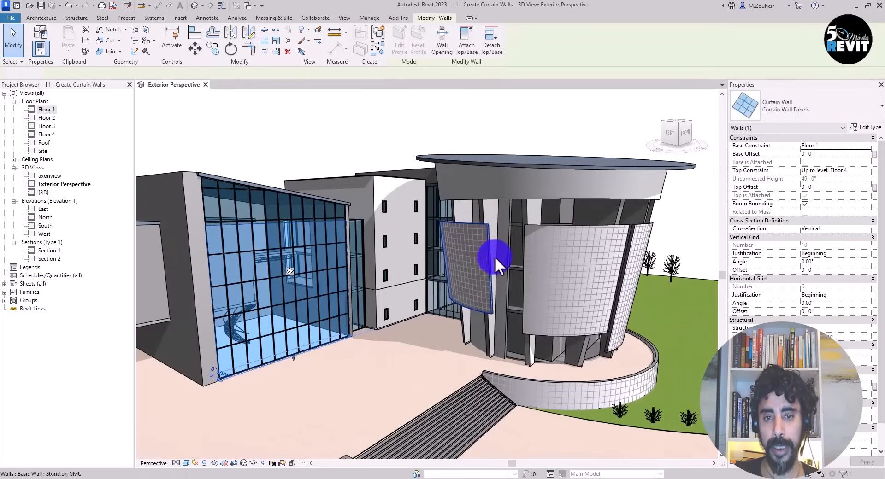
pyautogui.click(494, 256)
pyautogui.keyDown('ctrl'); pyautogui.click(576, 331); pyautogui.keyUp('ctrl')
pyautogui.keyDown('shift'); pyautogui.moveTo(579, 355); pyautogui.dragTo(710, 276, button='middle'); pyautogui.keyUp('shift')
pyautogui.keyDown('ctrl'); pyautogui.click(643, 310); pyautogui.keyUp('ctrl')
pyautogui.click(819, 110)
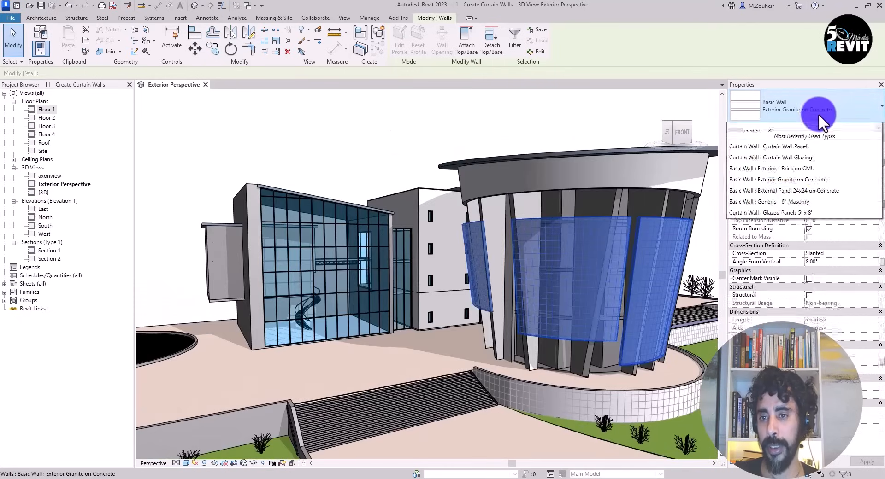
pyautogui.scroll(-5, 875, 203)
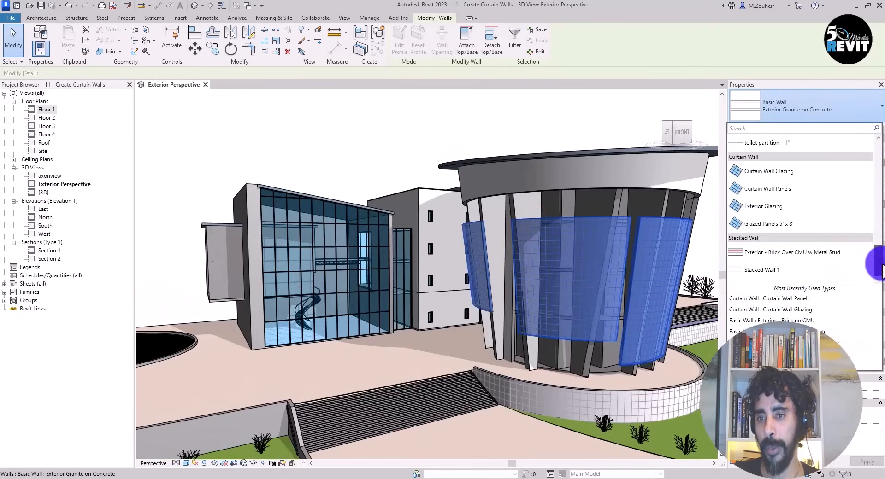
pyautogui.click(779, 188)
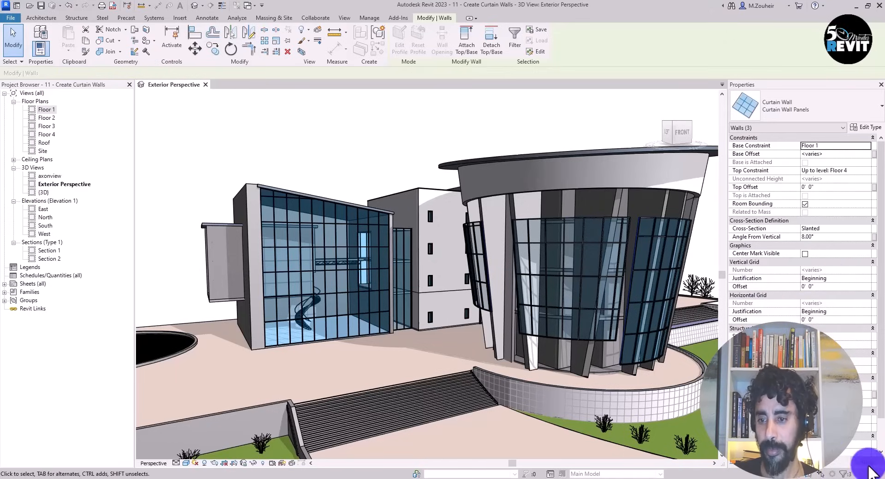
pyautogui.keyDown('shift'); pyautogui.moveTo(563, 367); pyautogui.dragTo(386, 367, button='middle'); pyautogui.keyUp('shift')
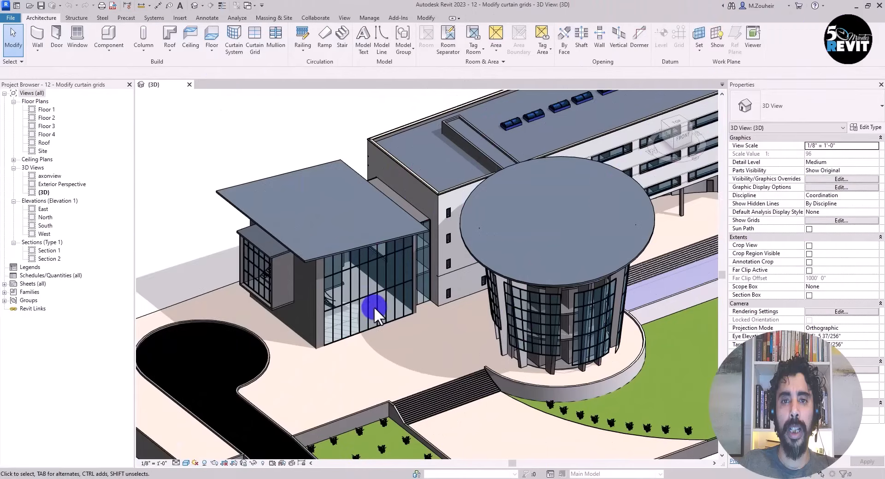
# Step: Inspect the grid layout and properties of the spiral-stair wing's curtain wall in the {3D} view of 12 - Modify curtain grids
pyautogui.scroll(3, 376, 341)
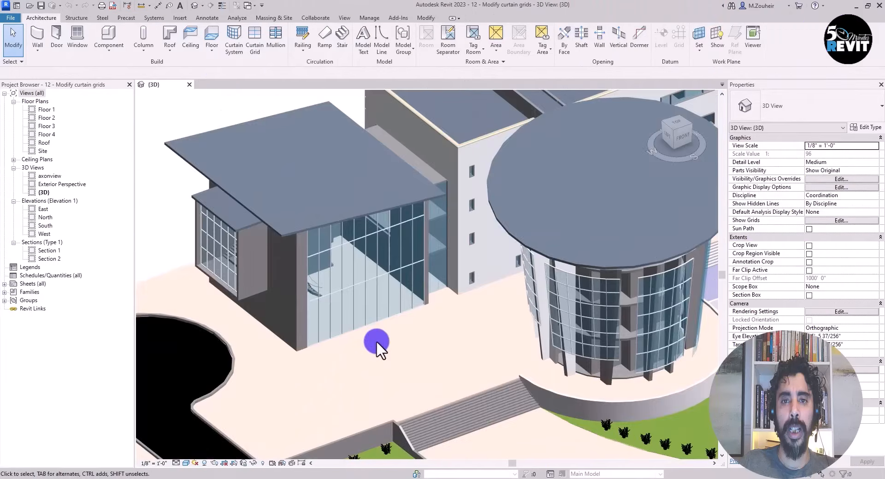
pyautogui.scroll(-3, 376, 342)
pyautogui.scroll(2, 401, 355)
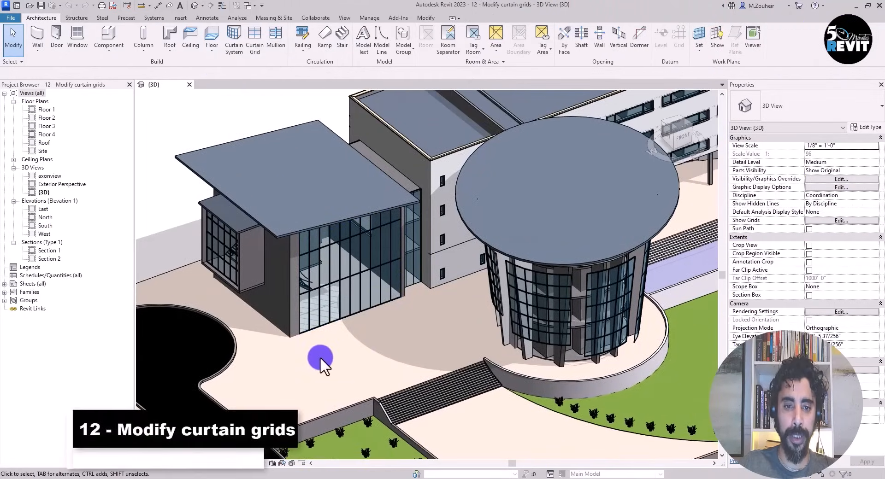
pyautogui.scroll(5, 325, 343)
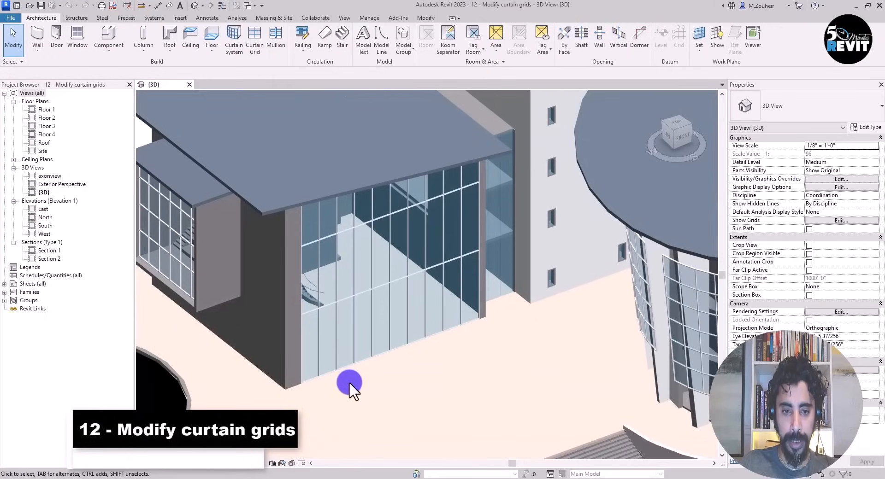
pyautogui.scroll(-2, 351, 392)
pyautogui.click(353, 387)
pyautogui.scroll(2, 358, 400)
pyautogui.keyDown('shift'); pyautogui.moveTo(358, 400); pyautogui.dragTo(374, 351, button='middle'); pyautogui.keyUp('shift')
pyautogui.scroll(2, 344, 387)
pyautogui.moveTo(359, 390); pyautogui.dragTo(498, 426, button='middle')
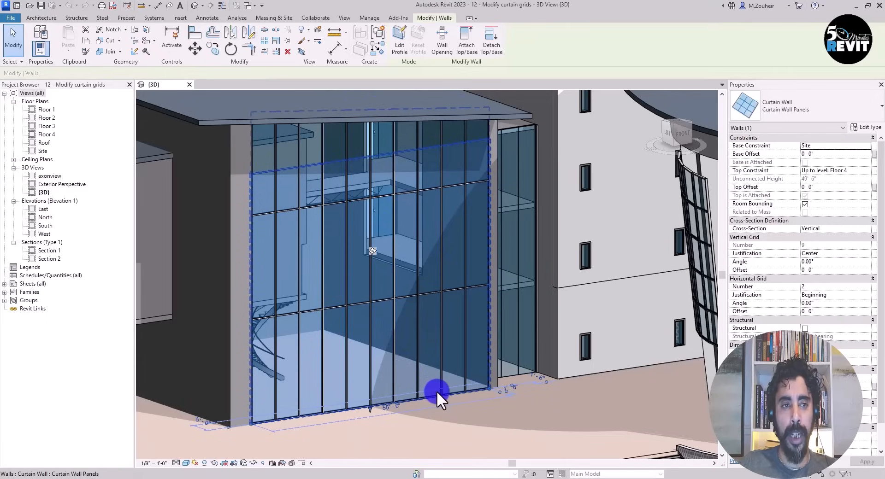
pyautogui.click(13, 37)
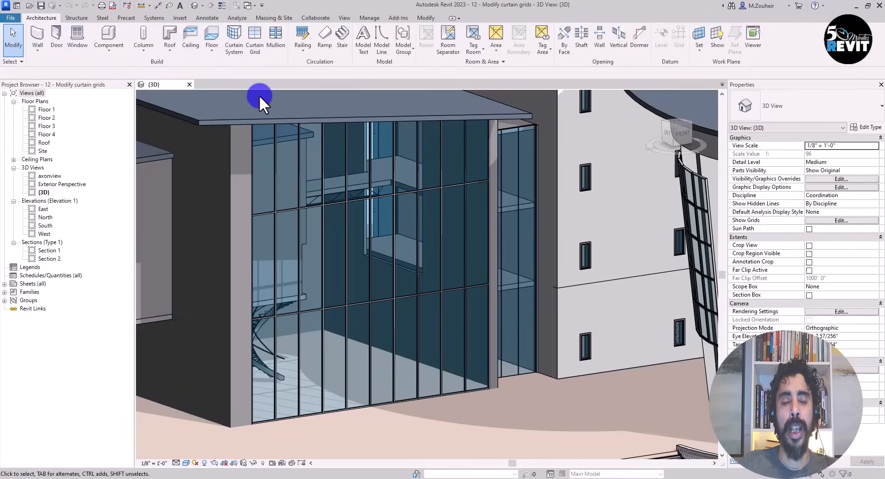
# Step: Add a horizontal curtain grid line across all segments, just below the lower existing one and about 16' 8" above the wall's base
pyautogui.click(254, 44)
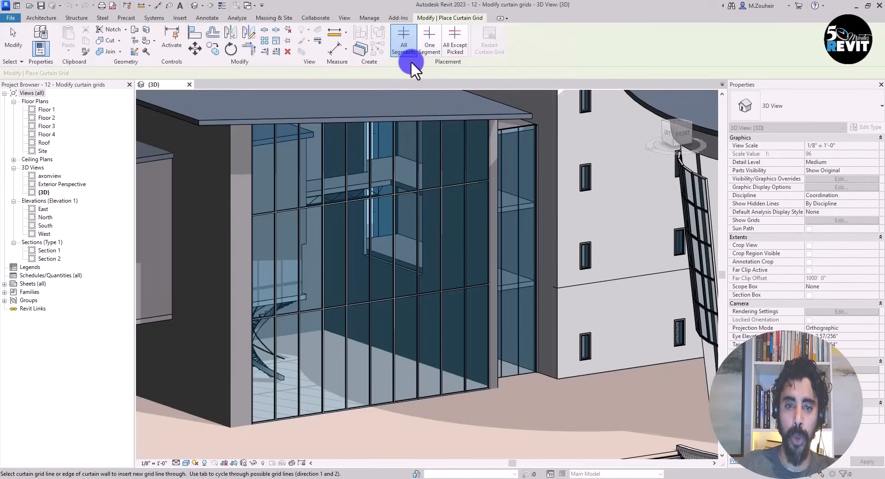
pyautogui.scroll(3, 297, 274)
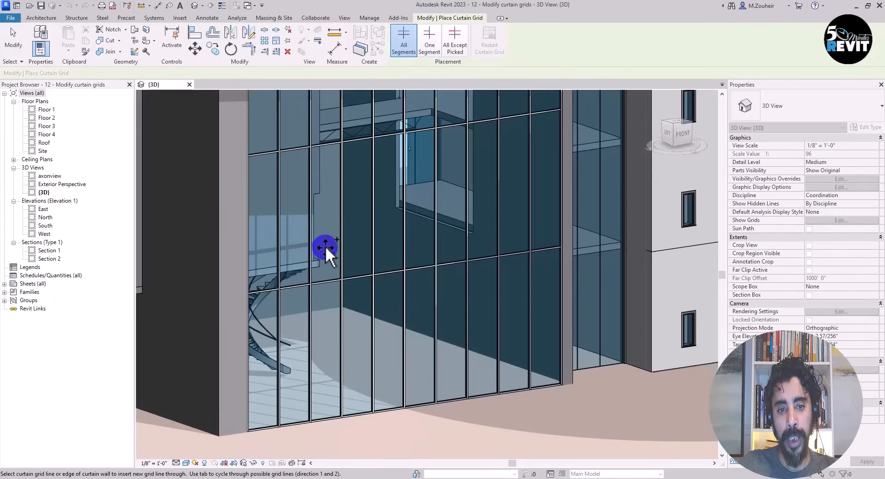
pyautogui.moveTo(325, 247); pyautogui.dragTo(324, 267, button='middle')
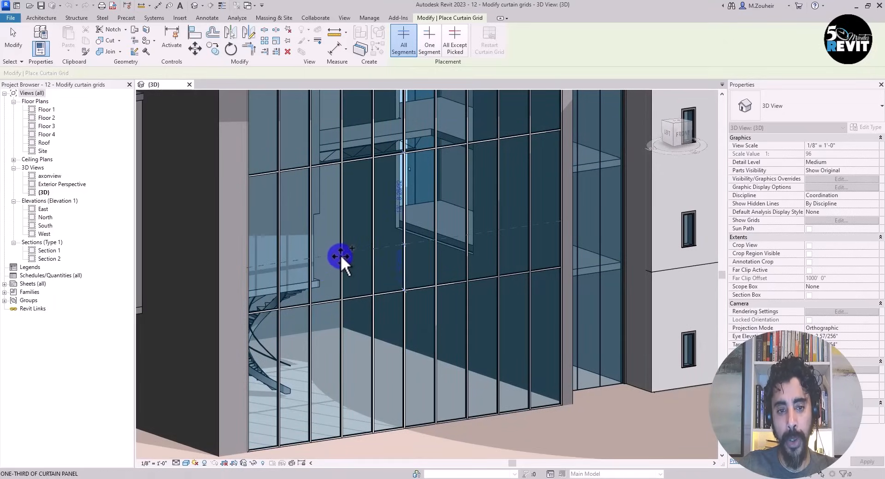
pyautogui.scroll(2, 341, 256)
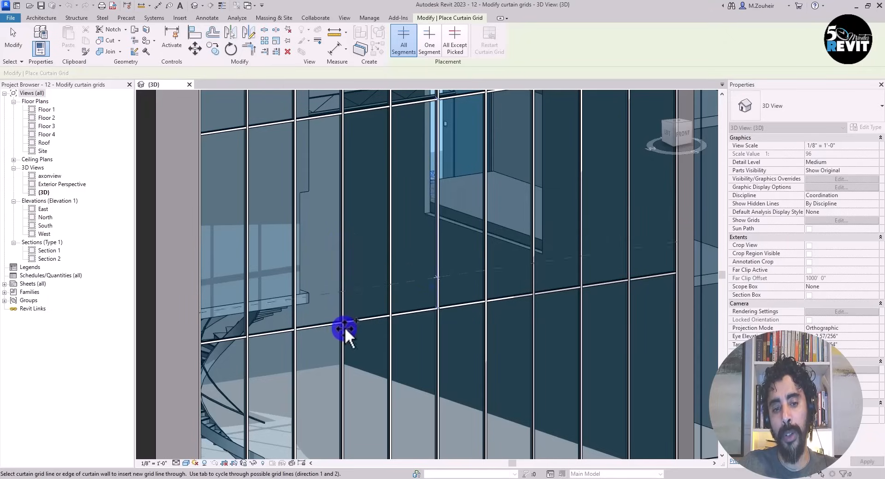
pyautogui.click(345, 361)
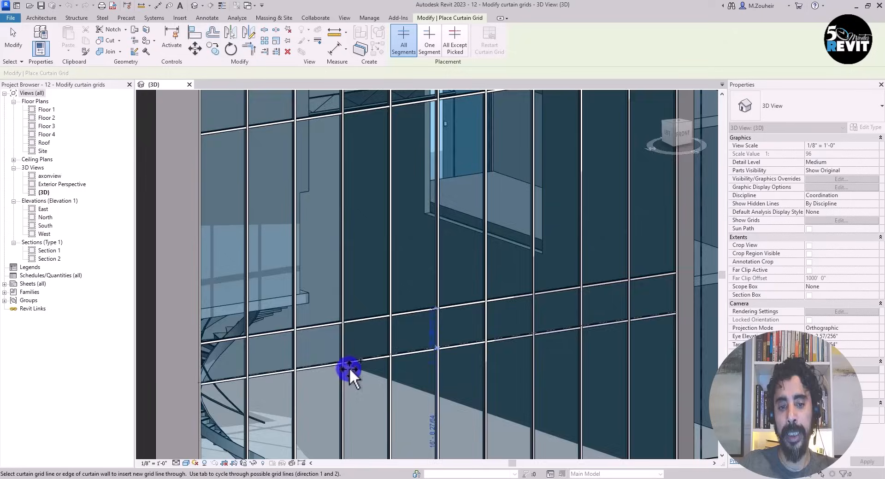
pyautogui.moveTo(350, 367); pyautogui.dragTo(263, 283, button='middle')
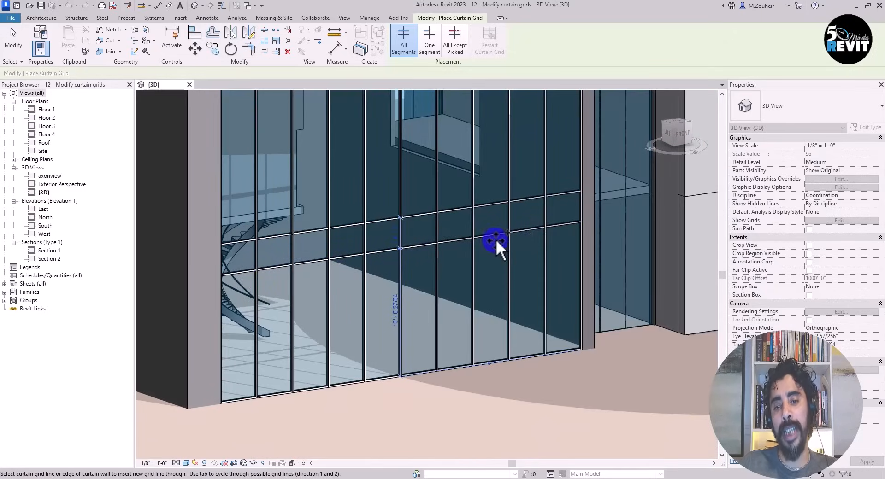
# Step: Add another all-segments horizontal curtain grid line just below the upper existing one and end grid placement
pyautogui.moveTo(344, 279); pyautogui.dragTo(352, 364, button='middle')
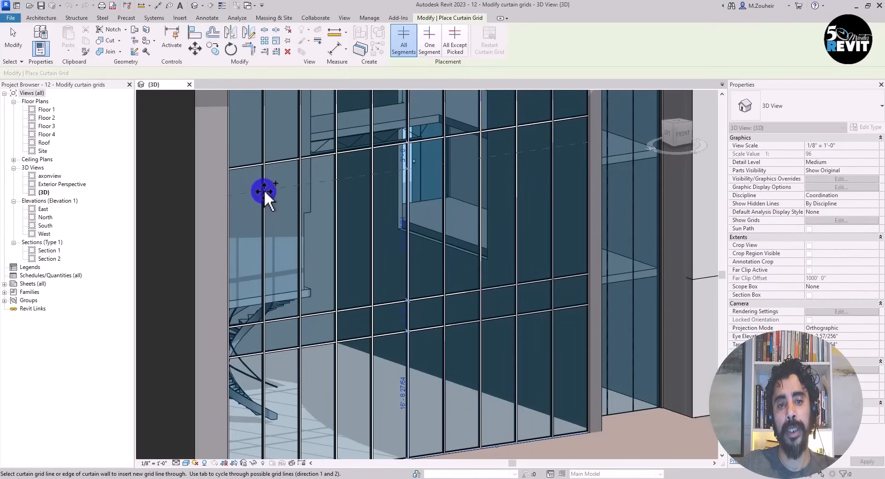
pyautogui.click(264, 190)
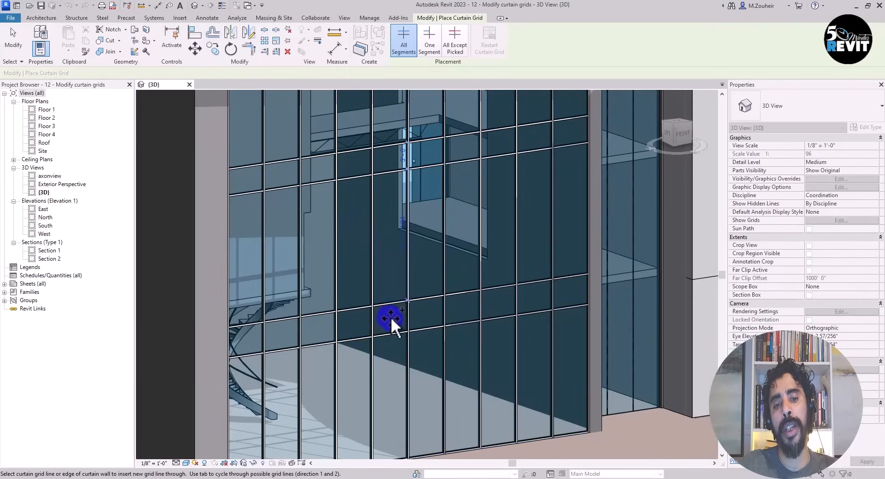
pyautogui.scroll(3, 391, 318)
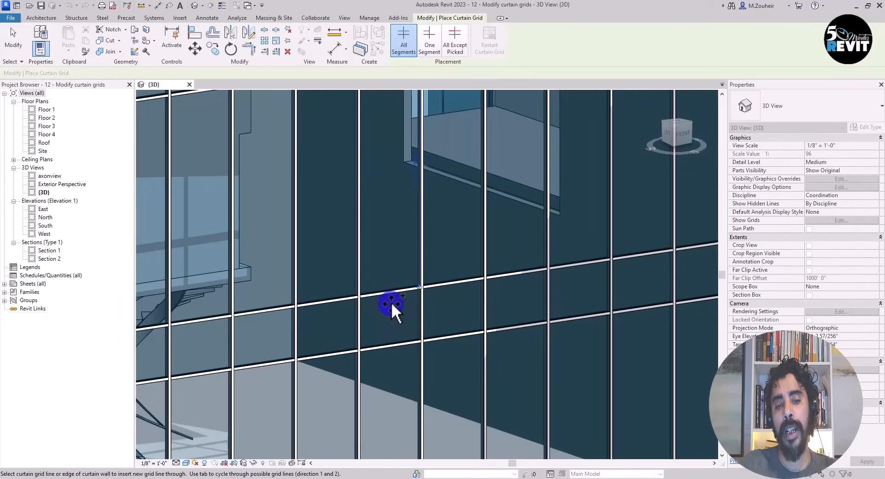
pyautogui.scroll(-2, 391, 303)
pyautogui.scroll(-2, 391, 303)
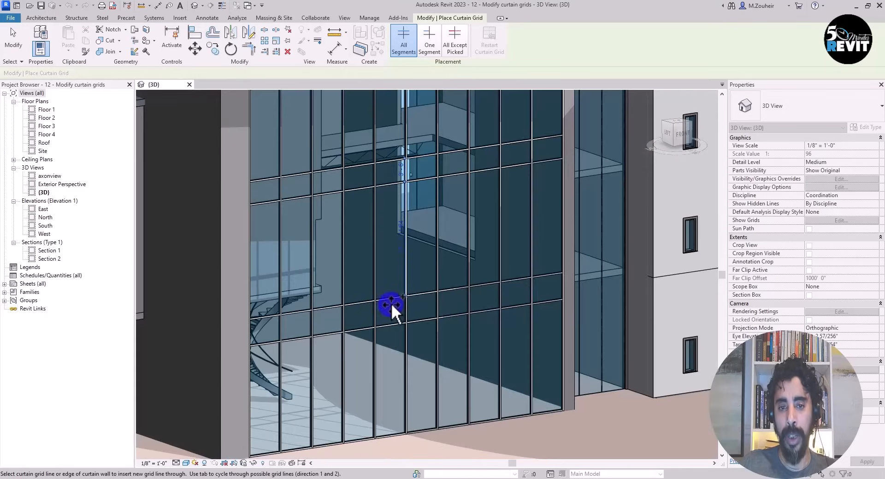
pyautogui.click(13, 34)
pyautogui.scroll(-2, 314, 338)
pyautogui.moveTo(428, 331); pyautogui.dragTo(419, 364, button='middle')
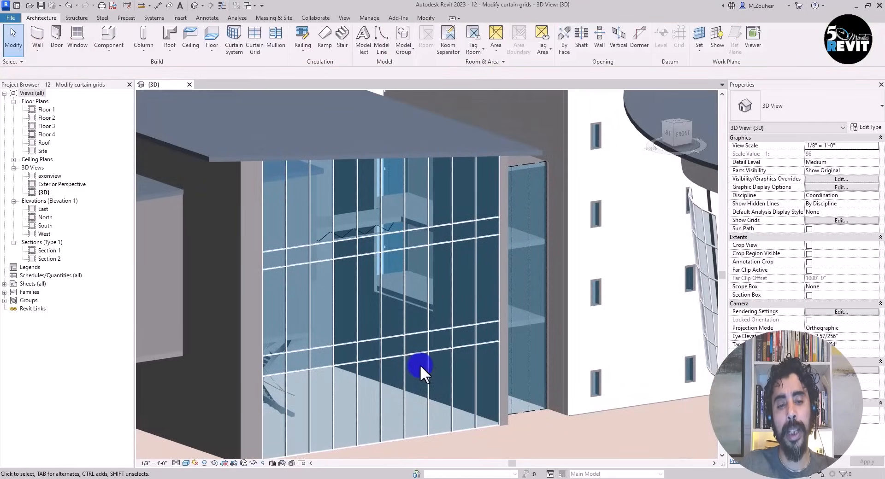
pyautogui.scroll(2, 406, 368)
pyautogui.scroll(2, 297, 366)
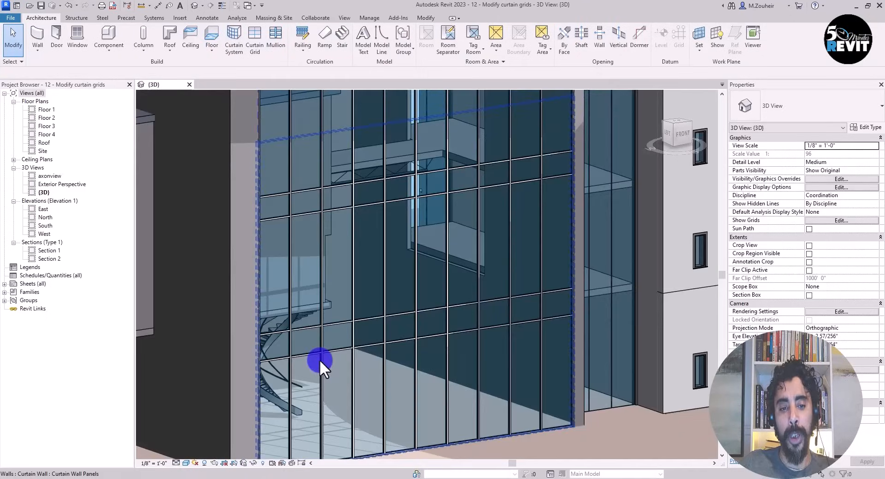
pyautogui.scroll(3, 307, 375)
pyautogui.moveTo(322, 373); pyautogui.dragTo(318, 325, button='middle')
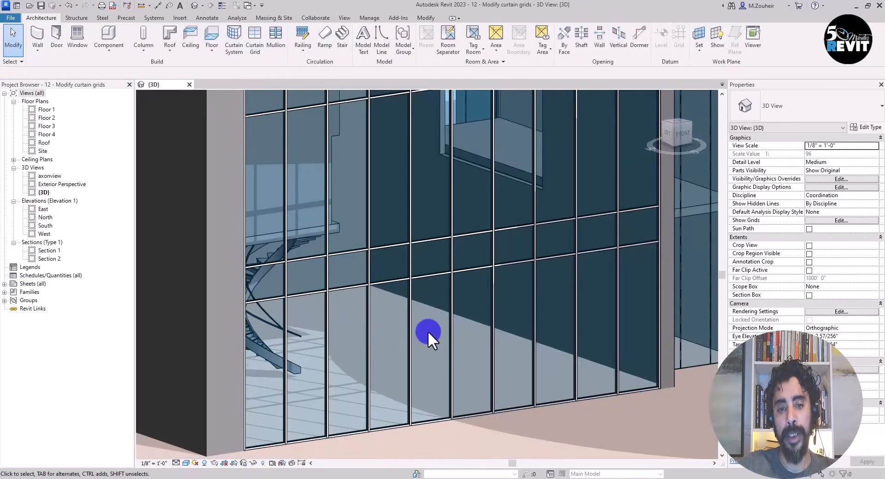
pyautogui.scroll(-2, 328, 324)
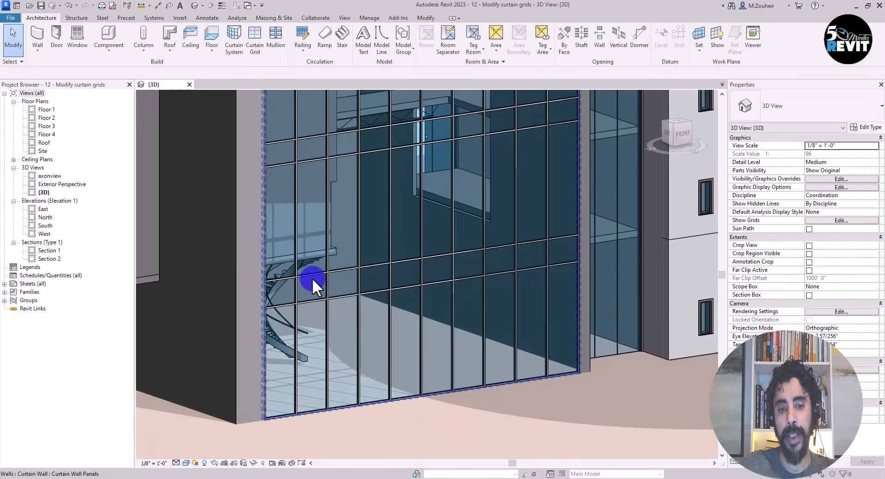
pyautogui.scroll(3, 306, 319)
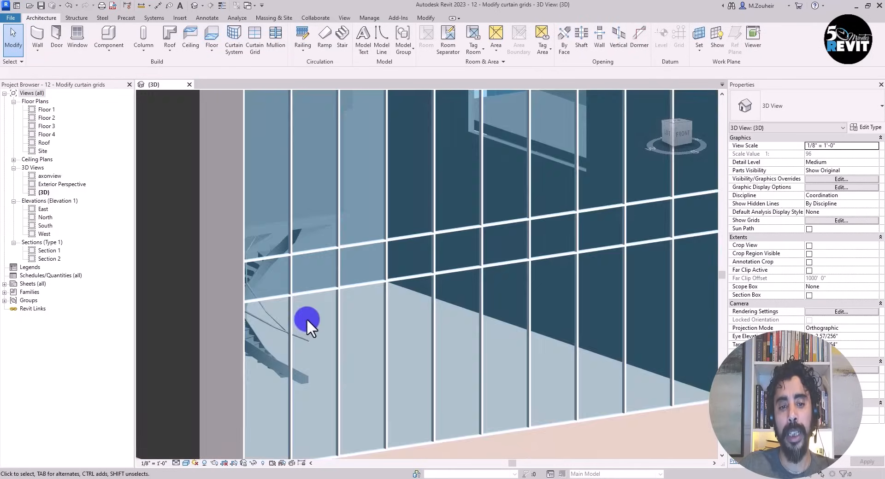
pyautogui.moveTo(376, 321); pyautogui.dragTo(320, 272, button='middle')
pyautogui.scroll(-1, 341, 268)
pyautogui.moveTo(423, 264)
pyautogui.mouseDown(button='middle')
pyautogui.moveTo(428, 315)
pyautogui.moveTo(445, 331)
pyautogui.mouseUp(button='middle')
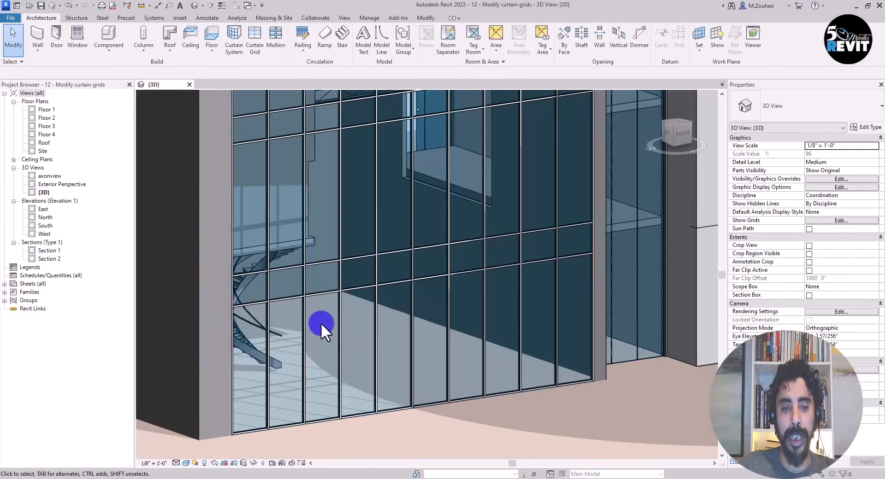
# Step: Remove the second bay's segment, counted from the left, from the lowest horizontal curtain grid line using Add/Remove Segments
pyautogui.scroll(1, 320, 302)
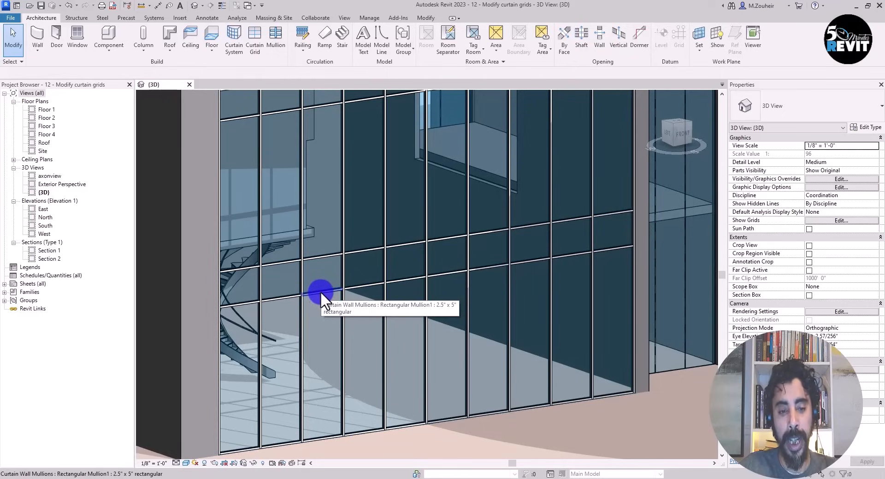
pyautogui.press('Tab')
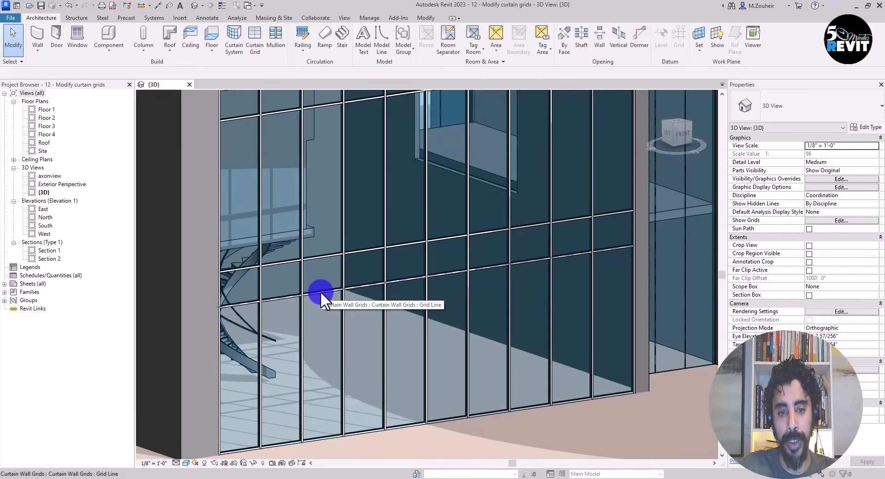
pyautogui.click(320, 291)
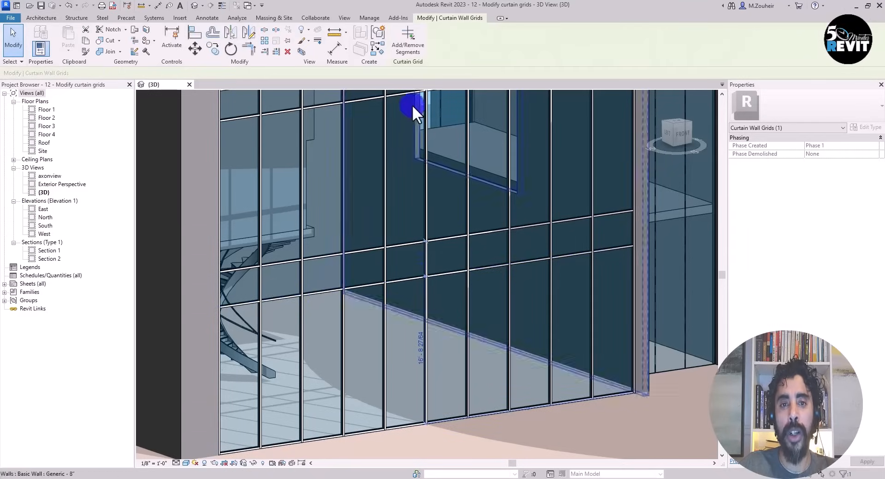
pyautogui.click(408, 41)
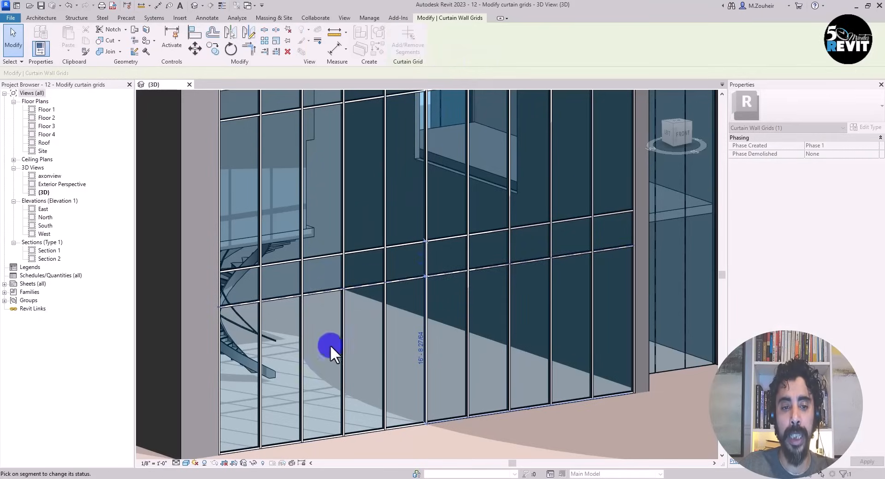
pyautogui.scroll(2, 284, 340)
pyautogui.moveTo(287, 339); pyautogui.dragTo(321, 320, button='middle')
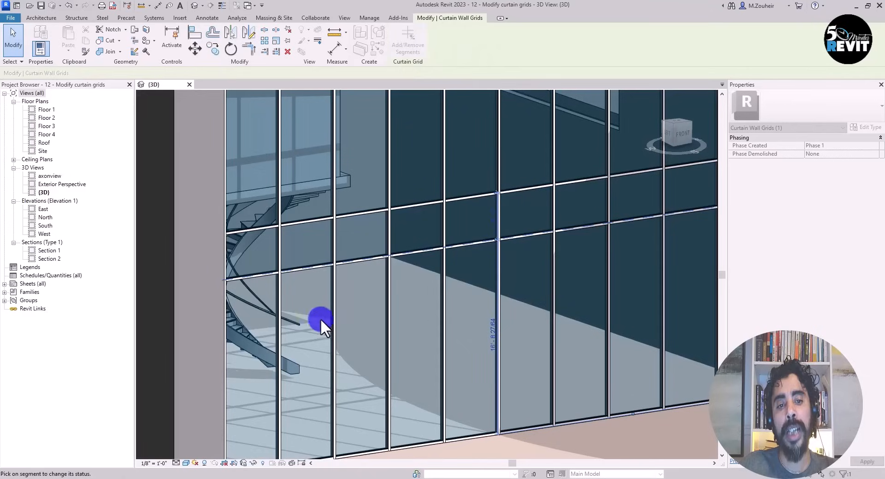
pyautogui.click(306, 268)
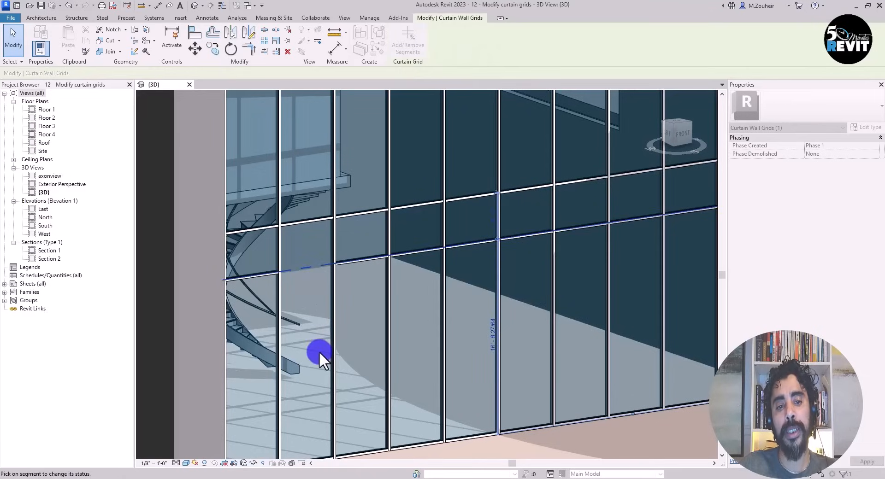
# Step: Remove the segments in the fourth, fifth, seventh and ninth bays of the lowest horizontal grid line
pyautogui.click(423, 253)
pyautogui.moveTo(422, 280); pyautogui.dragTo(312, 329, button='middle')
pyautogui.click(369, 290)
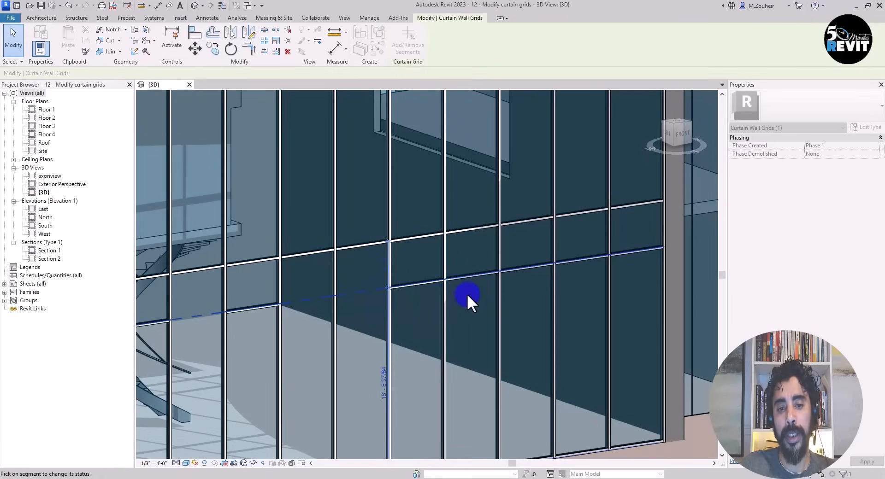
pyautogui.click(474, 278)
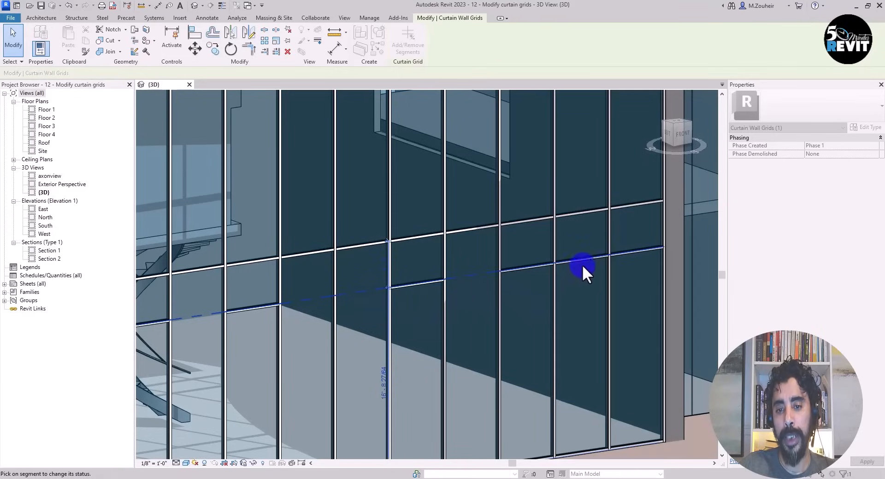
pyautogui.scroll(-1, 456, 359)
pyautogui.moveTo(432, 364); pyautogui.dragTo(457, 333, button='middle')
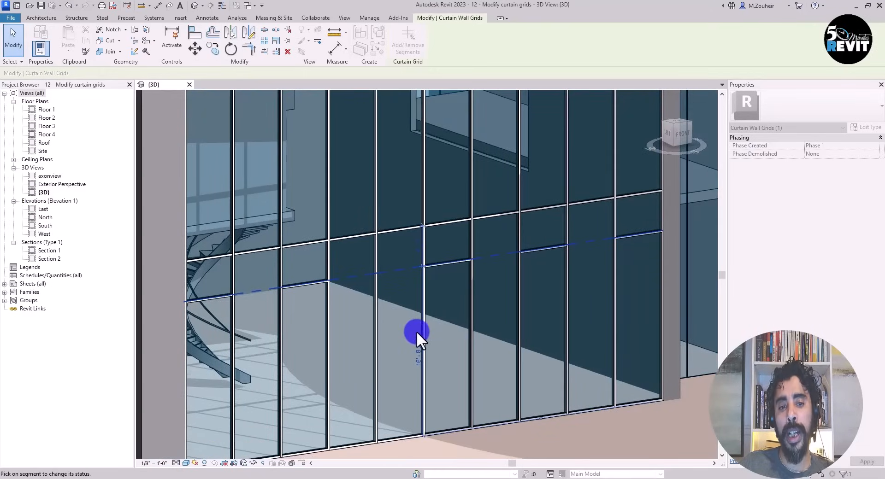
# Step: Restore and again remove the ninth bay's segment of the lowest grid line, and finish editing its segments
pyautogui.scroll(1, 560, 289)
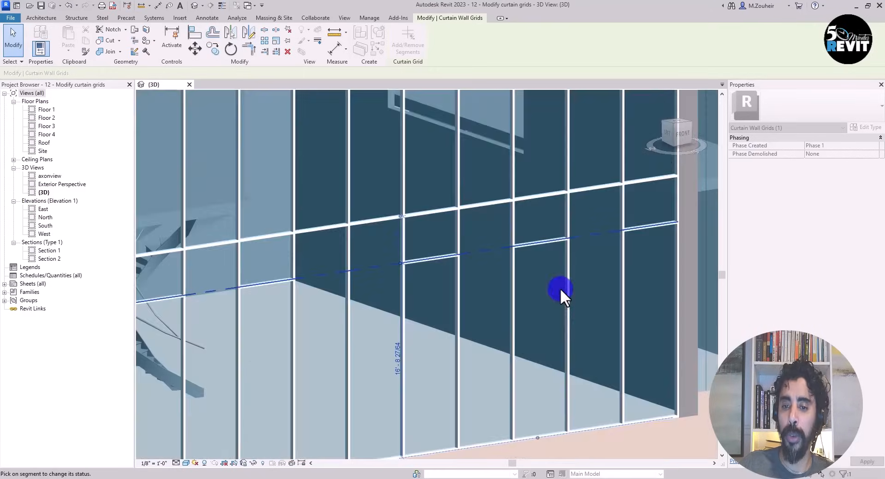
pyautogui.moveTo(560, 288); pyautogui.dragTo(492, 301, button='middle')
pyautogui.click(495, 269)
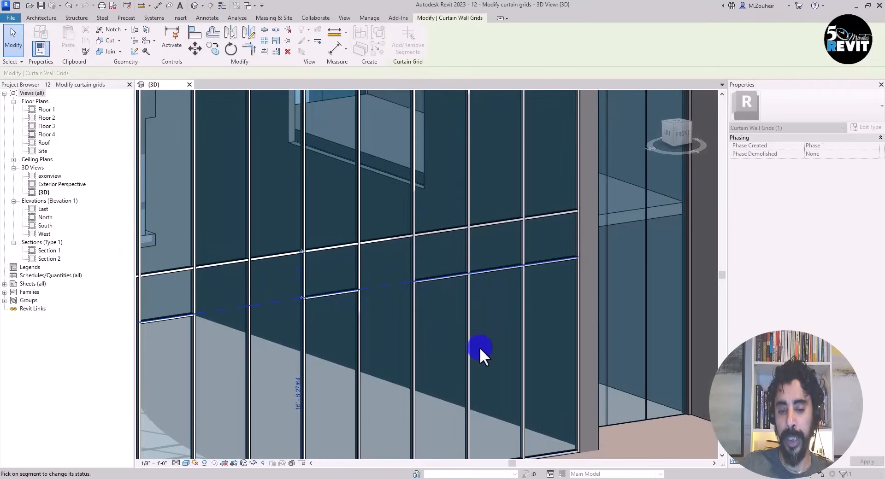
pyautogui.scroll(-2, 479, 348)
pyautogui.click(488, 303)
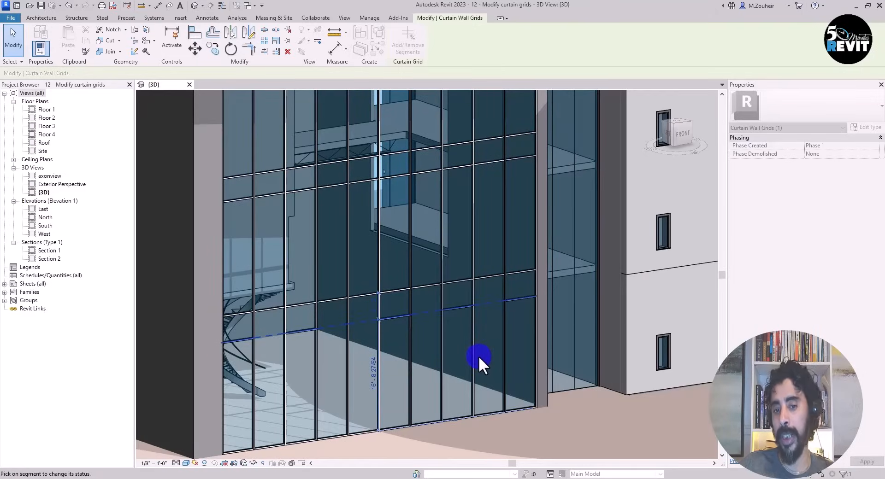
pyautogui.scroll(1, 479, 356)
pyautogui.moveTo(432, 362); pyautogui.dragTo(489, 350, button='middle')
pyautogui.moveTo(339, 362); pyautogui.dragTo(403, 363, button='middle')
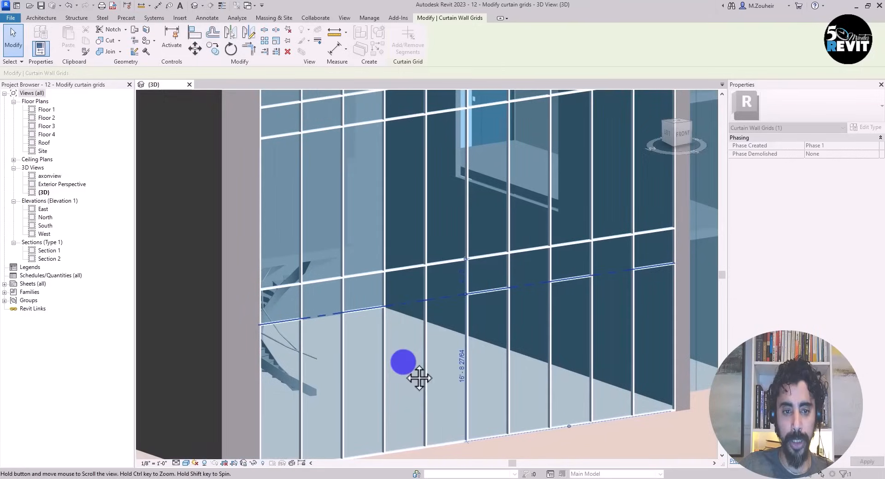
pyautogui.scroll(2, 360, 313)
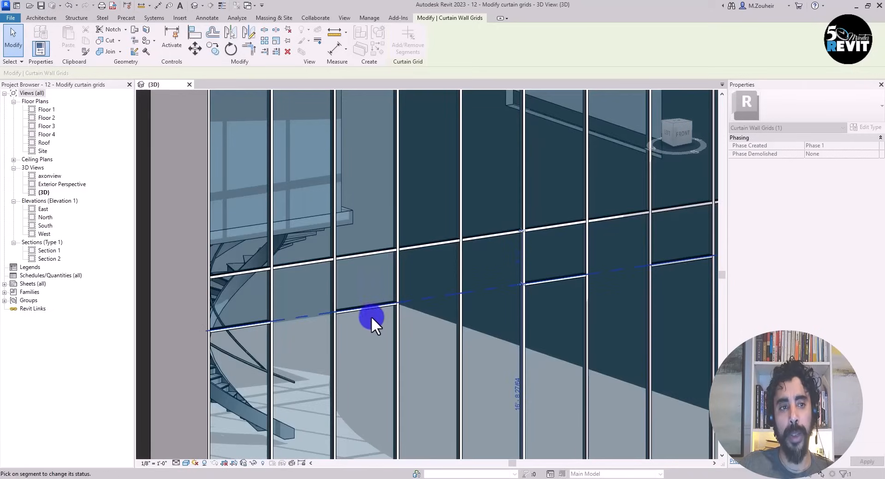
pyautogui.scroll(-1, 372, 319)
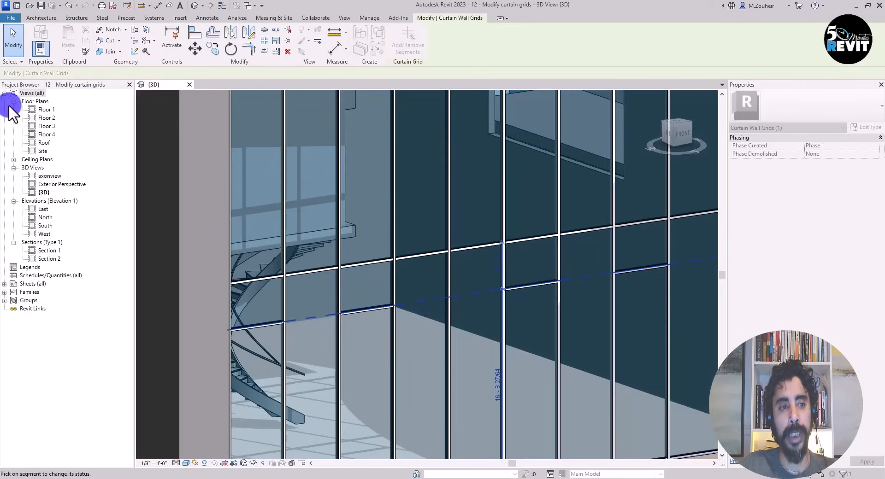
pyautogui.click(9, 31)
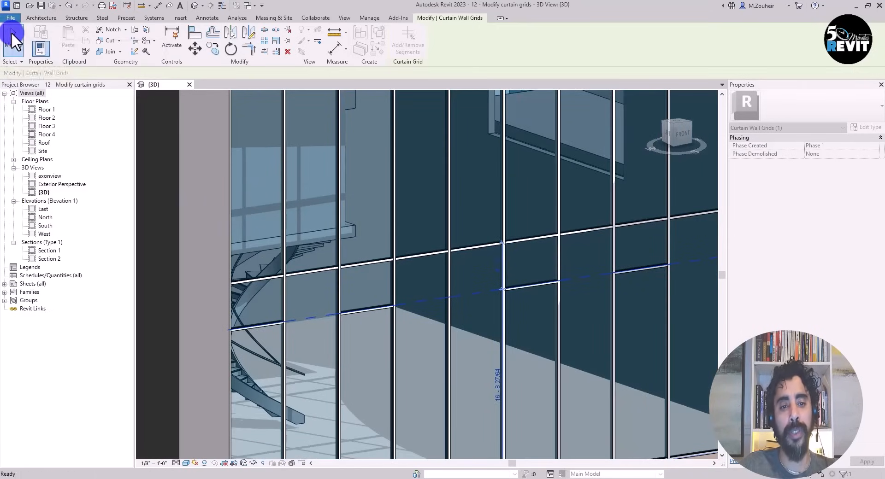
# Step: Remove the first and third bays' segments from the second-lowest horizontal curtain grid line using Add/Remove Segments
pyautogui.scroll(-2, 361, 312)
pyautogui.scroll(2, 296, 310)
pyautogui.moveTo(331, 314); pyautogui.dragTo(375, 306, button='middle')
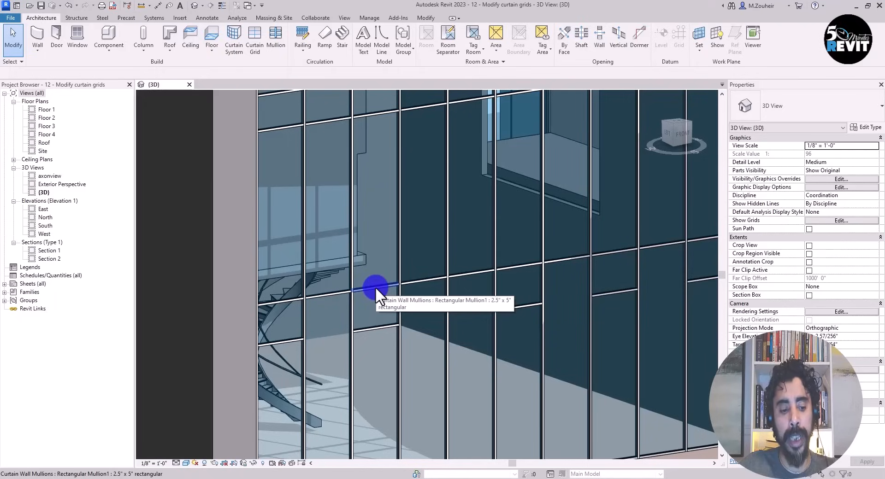
pyautogui.press('Tab')
pyautogui.press('Tab')
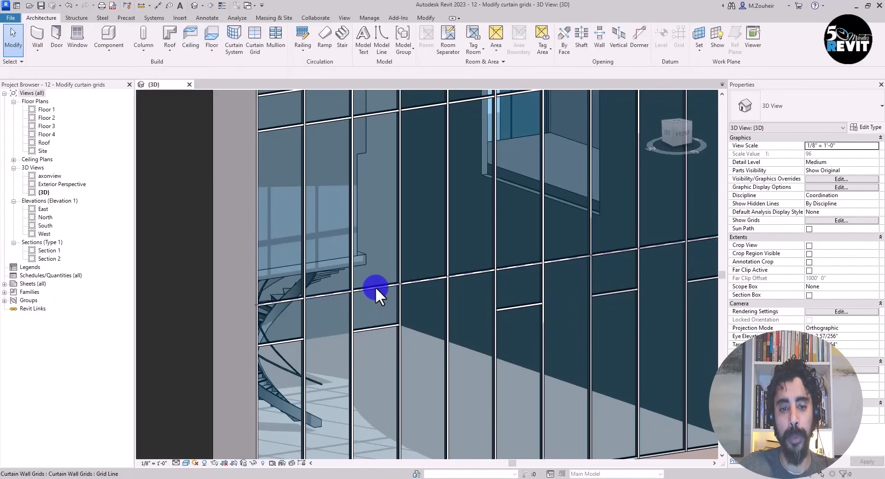
pyautogui.click(376, 287)
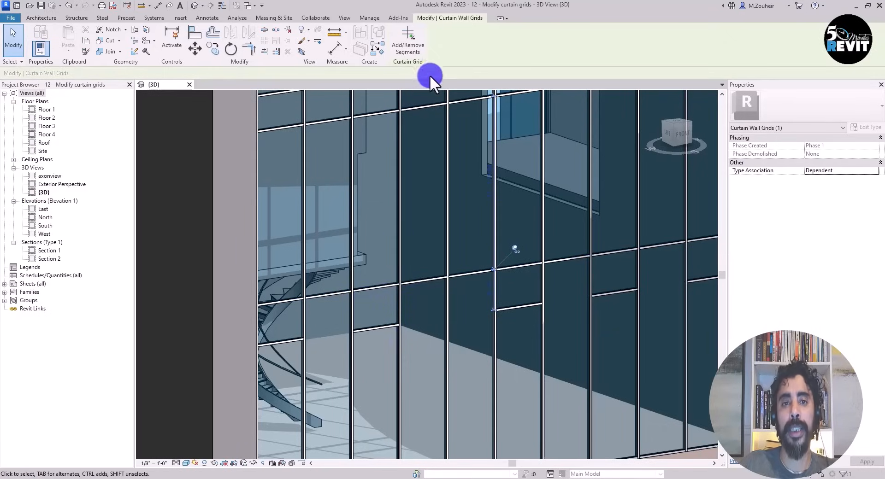
pyautogui.click(418, 50)
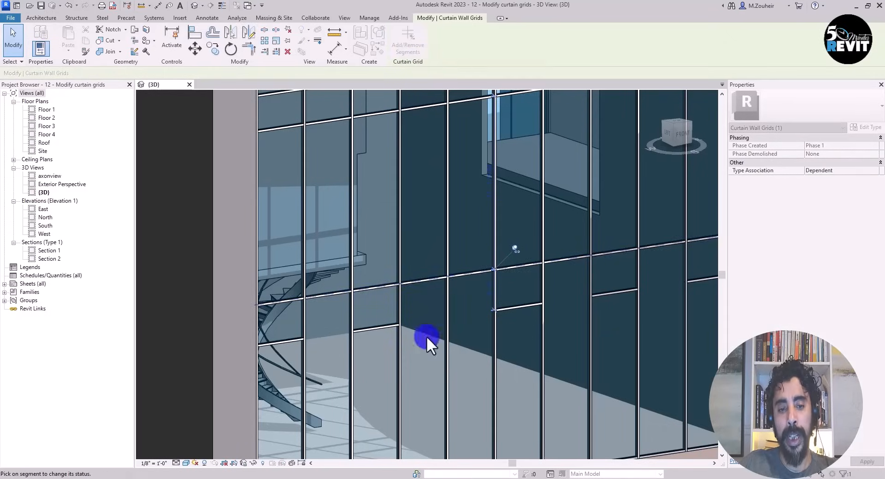
pyautogui.scroll(2, 349, 328)
pyautogui.click(296, 283)
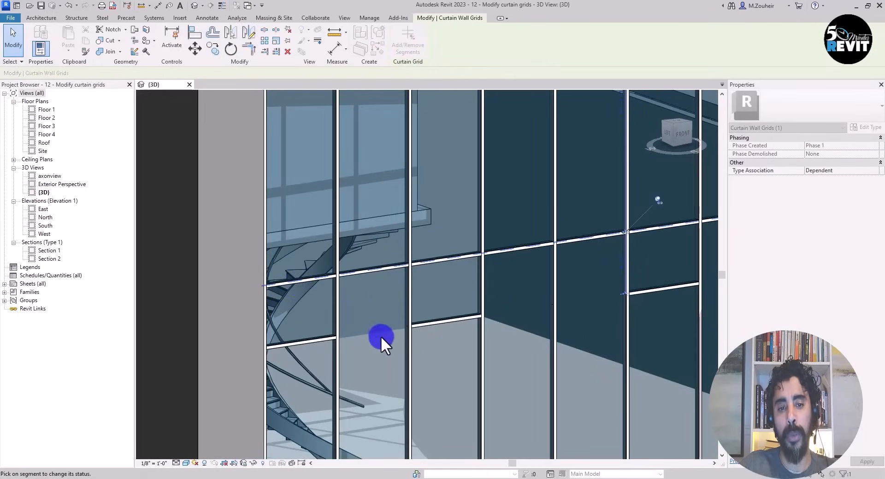
pyautogui.moveTo(431, 343); pyautogui.dragTo(343, 350, button='middle')
pyautogui.click(355, 269)
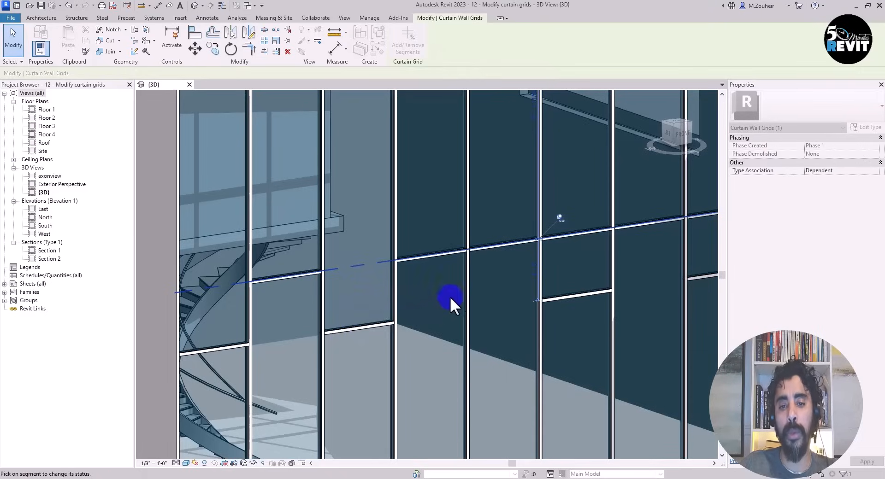
# Step: Remove the segments in the fifth and sixth bays of the second-lowest horizontal grid line
pyautogui.moveTo(450, 299)
pyautogui.mouseDown(button='middle')
pyautogui.moveTo(415, 332)
pyautogui.moveTo(442, 287)
pyautogui.mouseUp(button='middle')
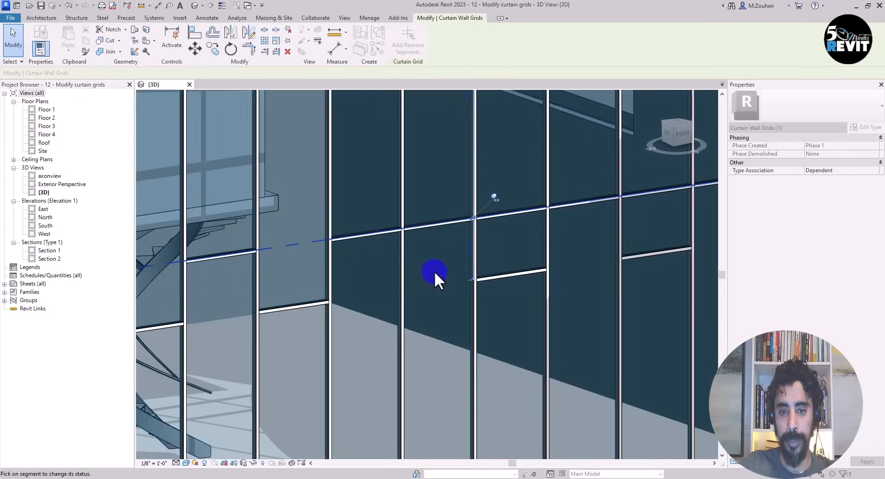
pyautogui.click(445, 223)
pyautogui.moveTo(508, 262); pyautogui.dragTo(454, 263, button='middle')
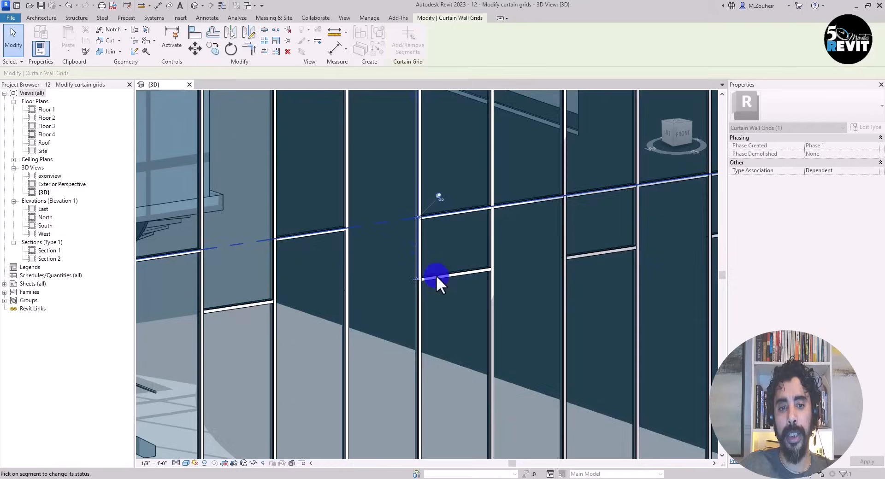
pyautogui.moveTo(415, 301); pyautogui.dragTo(437, 277, button='middle')
pyautogui.moveTo(421, 317); pyautogui.dragTo(381, 341, button='middle')
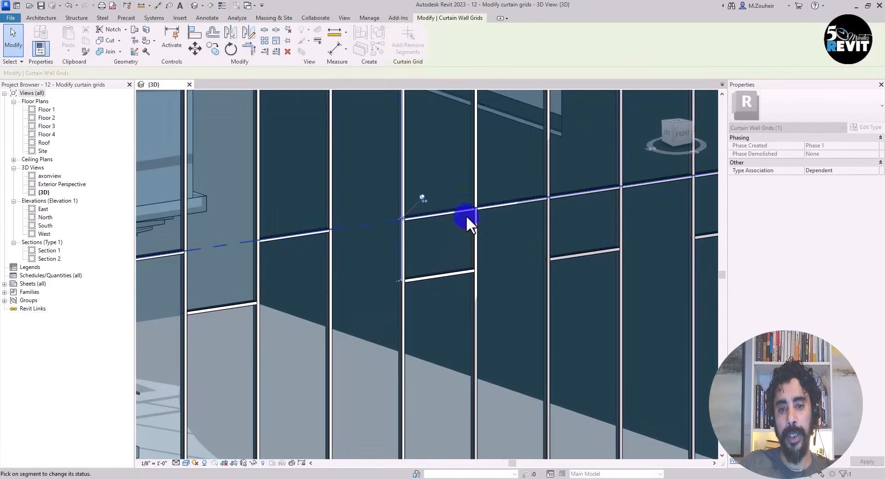
pyautogui.click(463, 210)
pyautogui.moveTo(513, 283); pyautogui.dragTo(510, 280, button='middle')
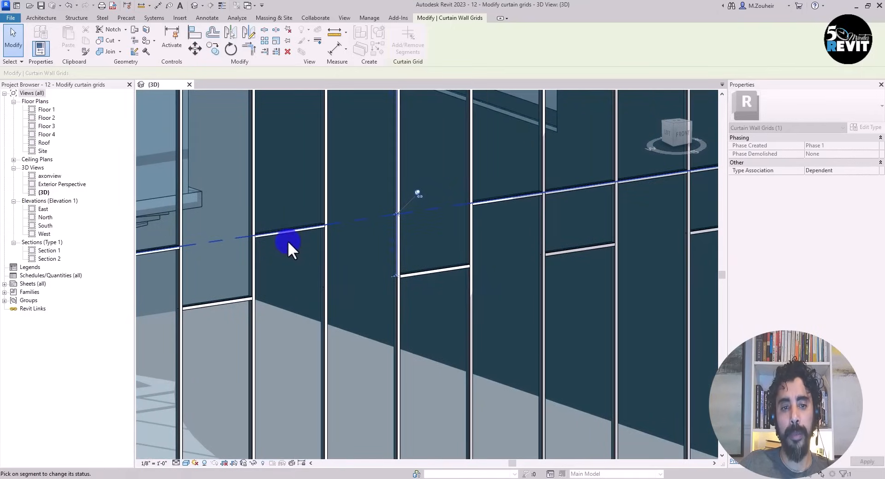
# Step: Remove the fourth and eighth bays' segments from the second-lowest horizontal grid line and finish the segment editing
pyautogui.click(287, 239)
pyautogui.moveTo(392, 338)
pyautogui.mouseDown(button='middle')
pyautogui.moveTo(351, 322)
pyautogui.moveTo(391, 332)
pyautogui.mouseUp(button='middle')
pyautogui.click(399, 252)
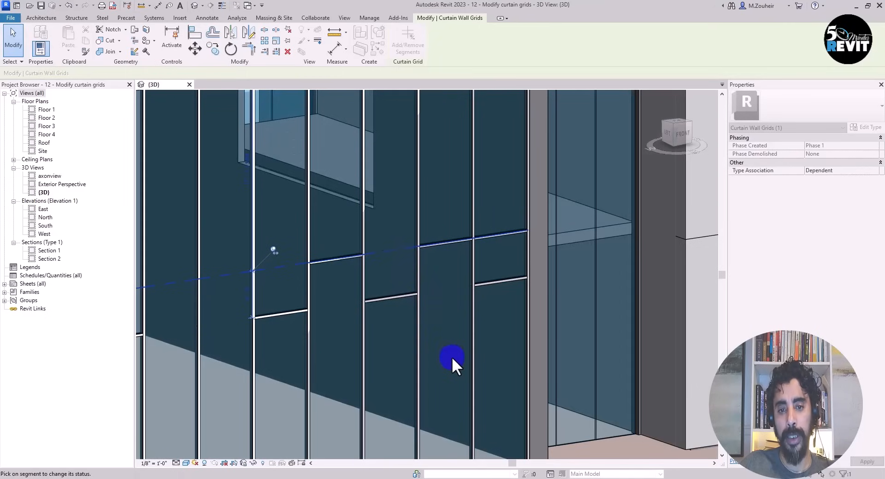
pyautogui.press('Escape')
# Step: Remove the tenth bay's segment from the second-lowest horizontal curtain grid line using Add/Remove Segments, and finish editing its segments
pyautogui.scroll(-4, 455, 329)
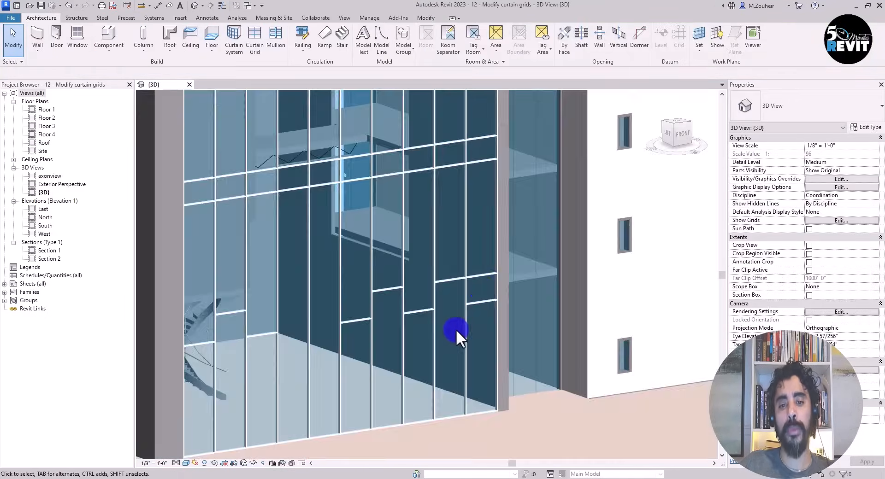
pyautogui.scroll(4, 481, 278)
pyautogui.click(478, 271)
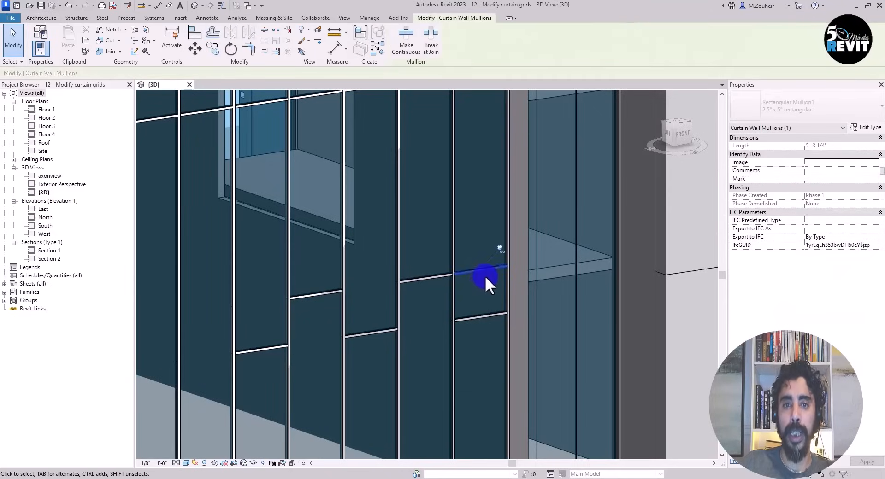
pyautogui.press('Escape')
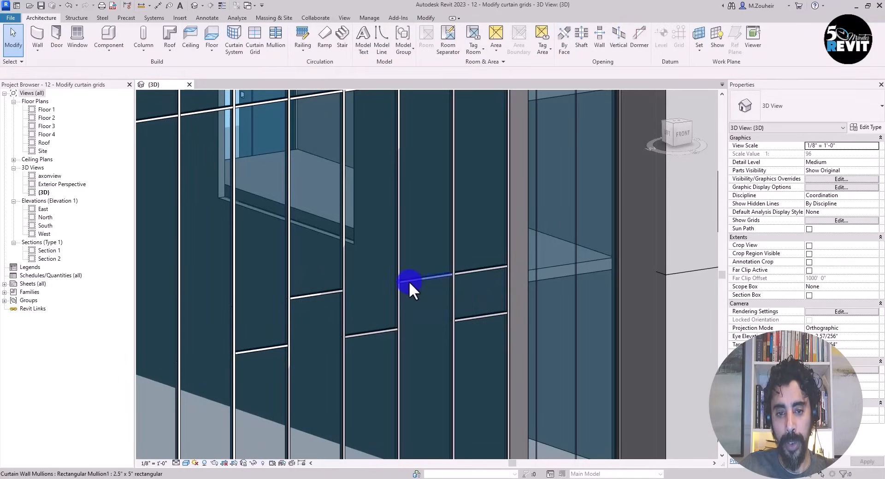
pyautogui.press('Tab')
pyautogui.press('Tab')
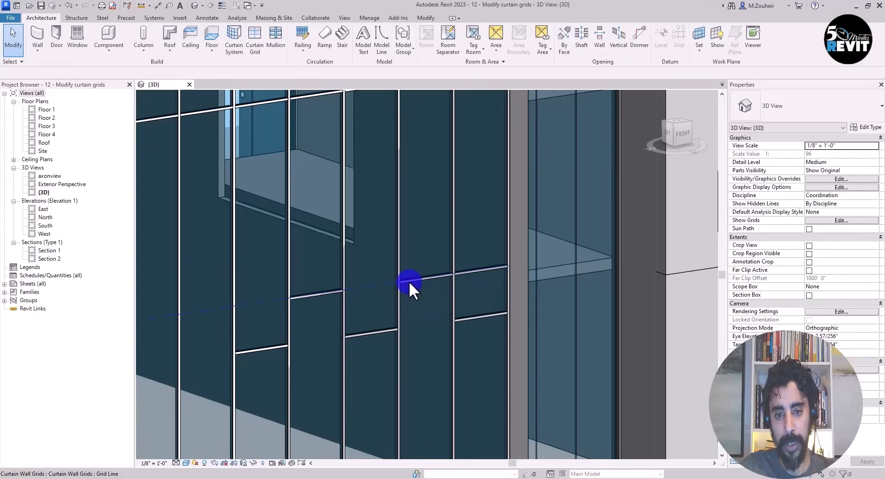
pyautogui.click(409, 281)
pyautogui.click(401, 53)
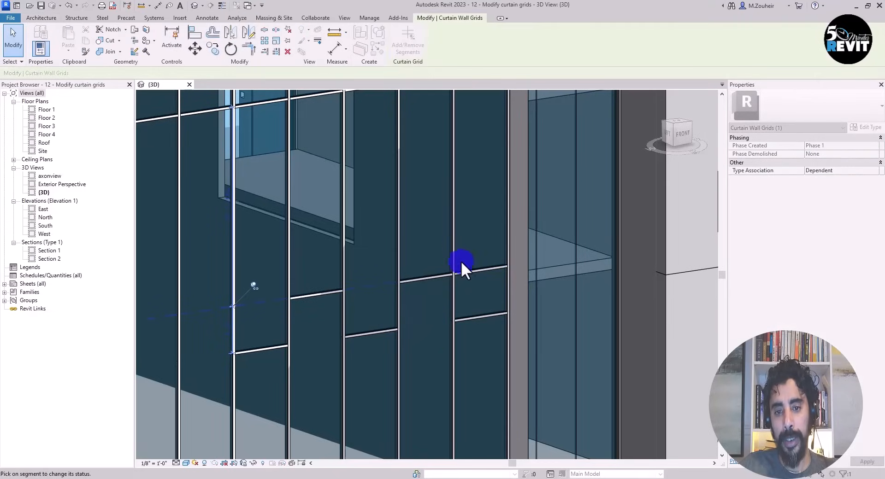
pyautogui.click(475, 269)
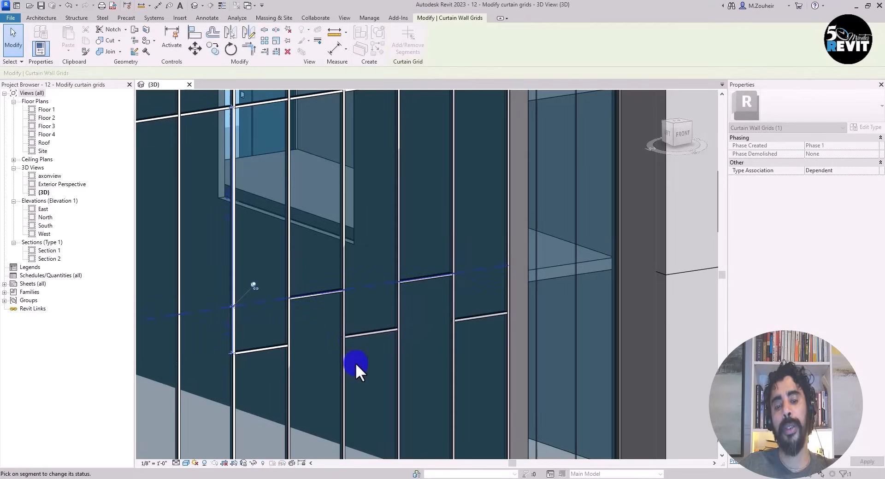
pyautogui.moveTo(356, 363); pyautogui.dragTo(480, 287, button='middle')
pyautogui.scroll(-3, 479, 287)
pyautogui.moveTo(433, 305); pyautogui.dragTo(441, 328, button='middle')
pyautogui.moveTo(346, 208); pyautogui.dragTo(311, 301, button='middle')
pyautogui.scroll(2, 361, 279)
pyautogui.middleClick(311, 302)
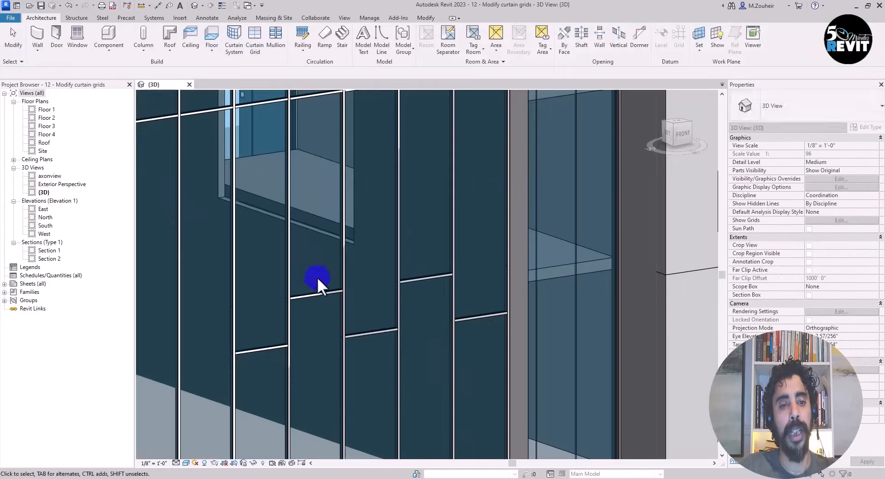
# Step: Remove the second and fourth bays' segments from the third-lowest horizontal curtain grid line using Add/Remove Segments
pyautogui.scroll(-3, 274, 210)
pyautogui.moveTo(289, 213); pyautogui.dragTo(316, 253, button='middle')
pyautogui.scroll(3, 317, 252)
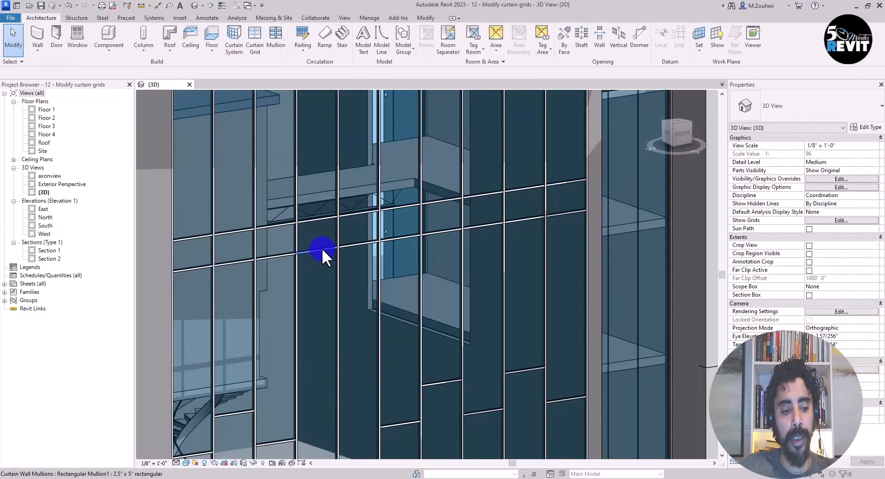
pyautogui.press('Tab')
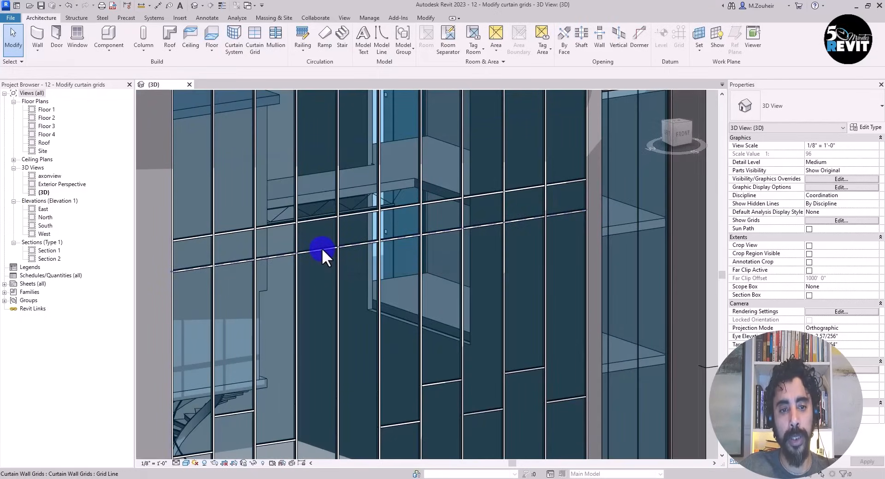
pyautogui.click(322, 248)
pyautogui.moveTo(326, 334); pyautogui.dragTo(369, 264, button='middle')
pyautogui.click(408, 44)
pyautogui.click(207, 224)
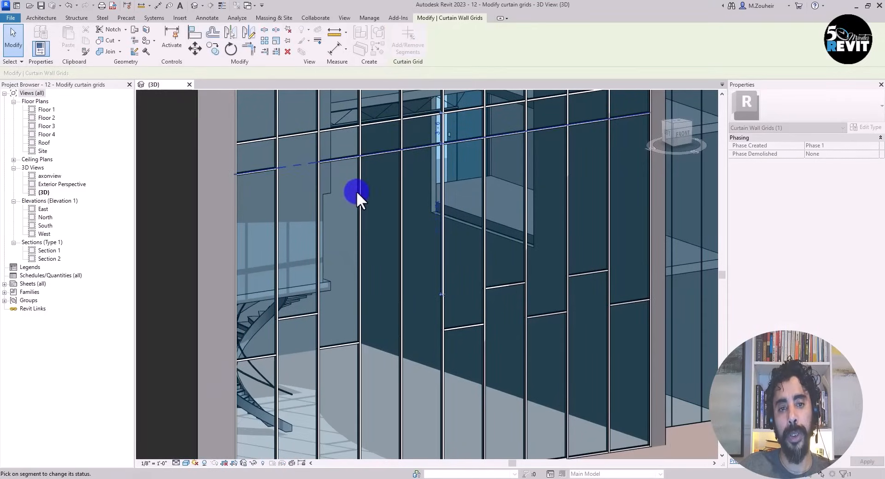
pyautogui.click(378, 154)
pyautogui.moveTo(368, 231); pyautogui.dragTo(327, 290, button='middle')
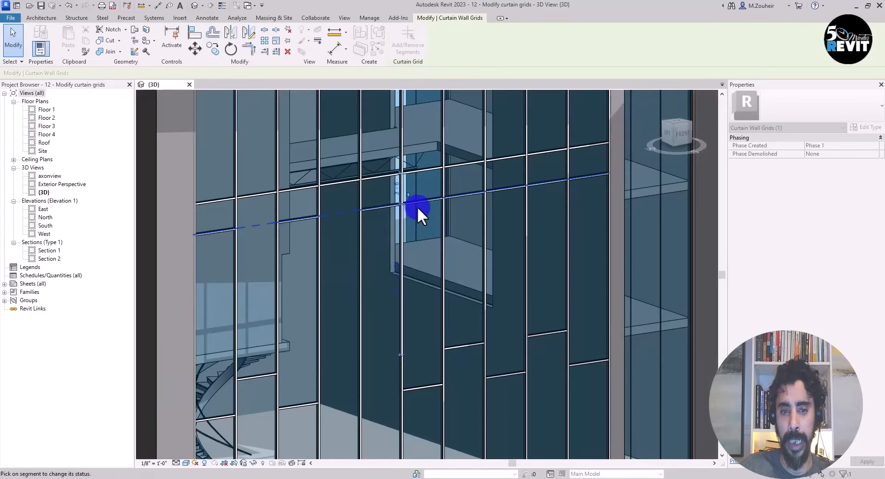
# Step: Remove the sixth and eighth bays' segments from the third-lowest horizontal grid line and finish the segment editing
pyautogui.click(423, 201)
pyautogui.click(507, 190)
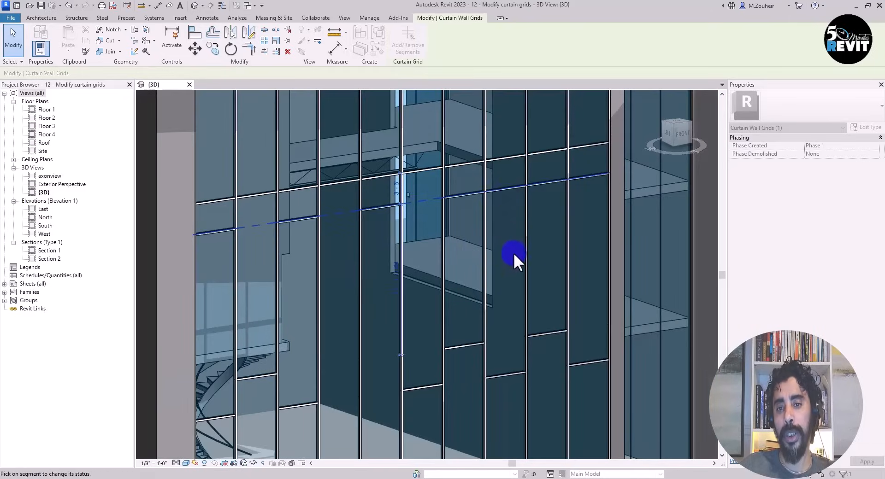
pyautogui.moveTo(445, 245); pyautogui.dragTo(472, 310, button='middle')
pyautogui.scroll(-1, 400, 290)
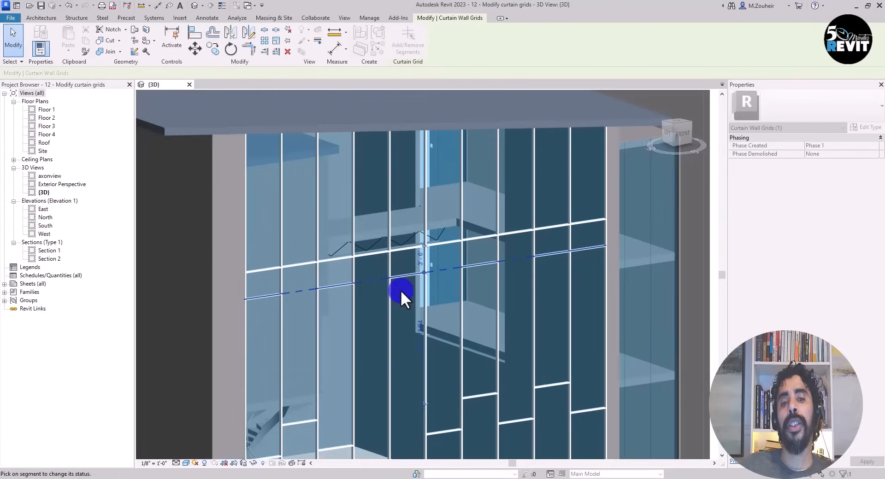
pyautogui.moveTo(400, 290); pyautogui.dragTo(398, 310, button='middle')
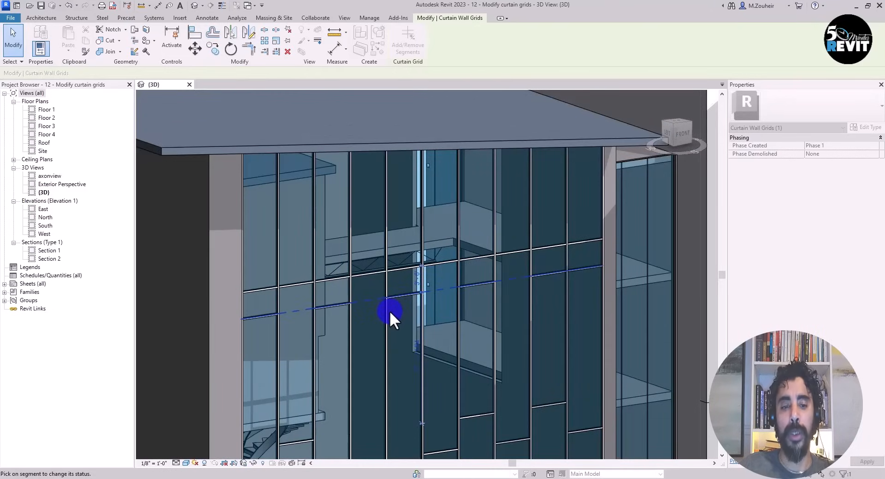
pyautogui.press('Escape')
pyautogui.press('Escape')
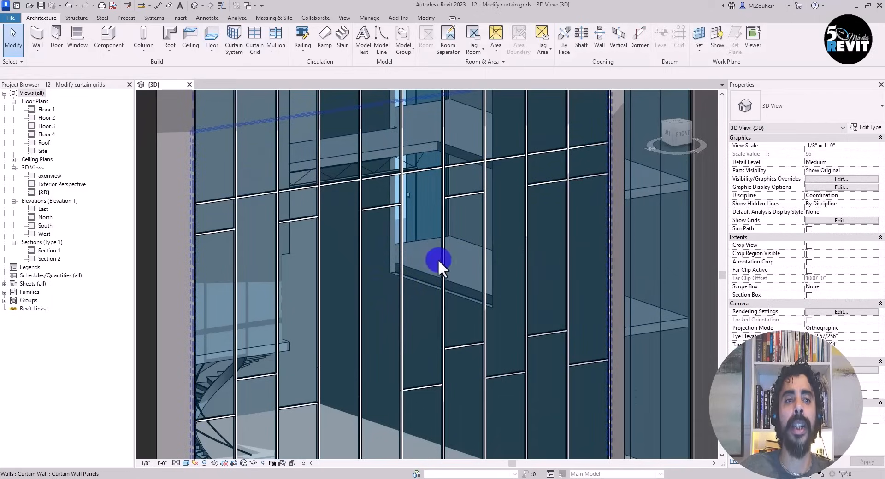
# Step: Place two horizontal curtain grid segments, one above the other, in the fifth bay above the uppermost horizontal grid line, using One Segment placement
pyautogui.click(256, 48)
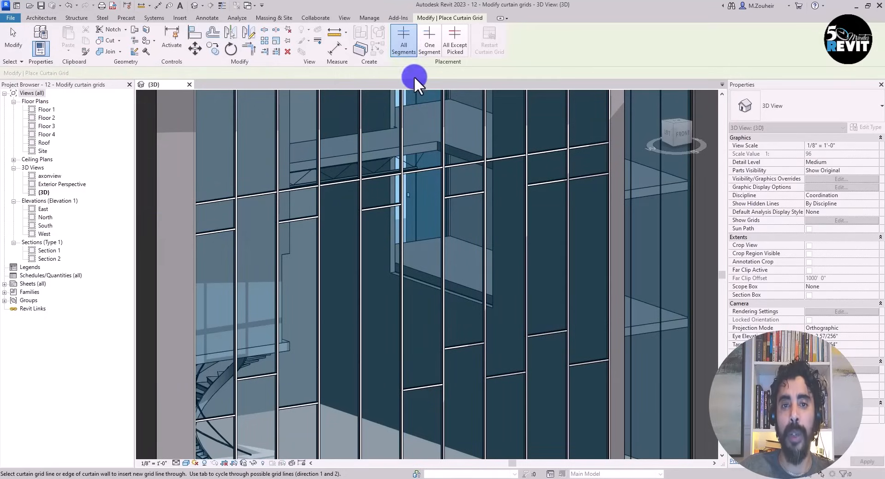
pyautogui.click(428, 41)
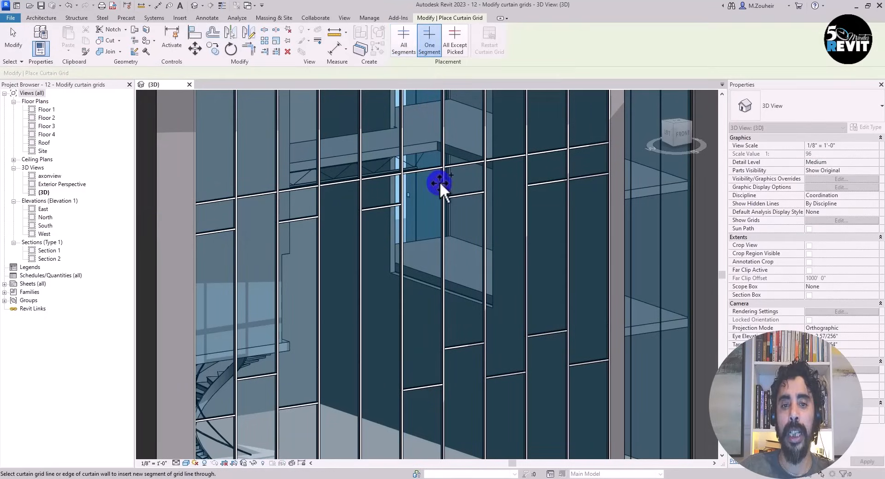
pyautogui.scroll(-3, 430, 228)
pyautogui.moveTo(430, 231); pyautogui.dragTo(430, 287, button='middle')
pyautogui.scroll(4, 404, 225)
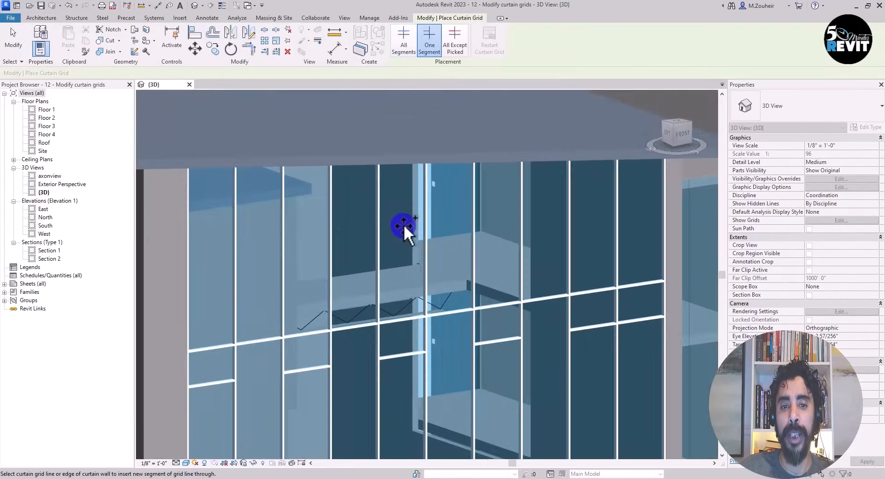
pyautogui.moveTo(404, 226); pyautogui.dragTo(396, 270, button='middle')
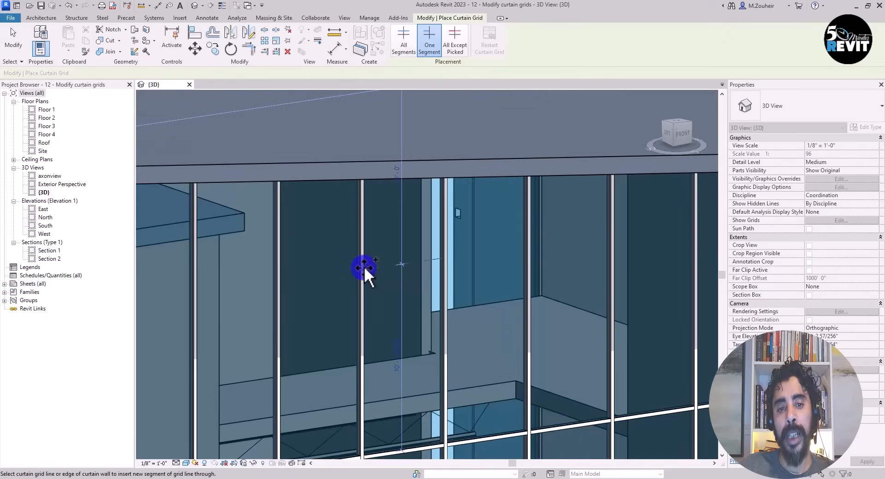
pyautogui.click(338, 313)
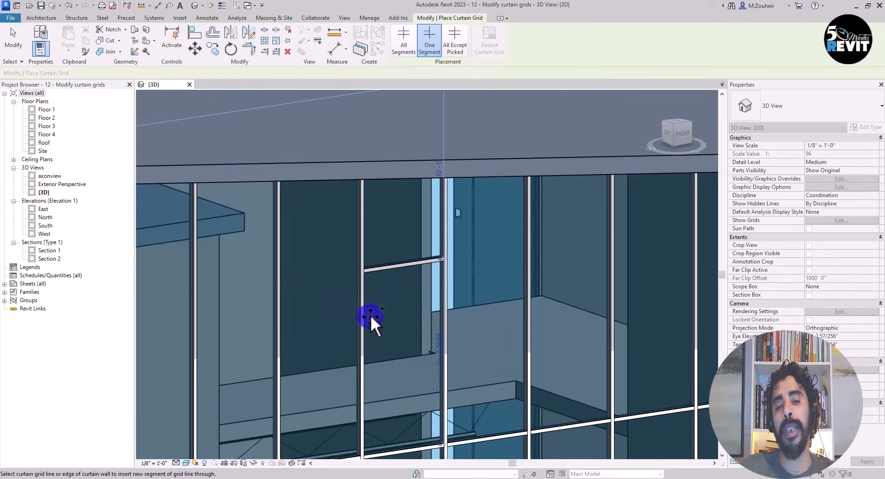
pyautogui.moveTo(371, 316); pyautogui.dragTo(424, 265, button='middle')
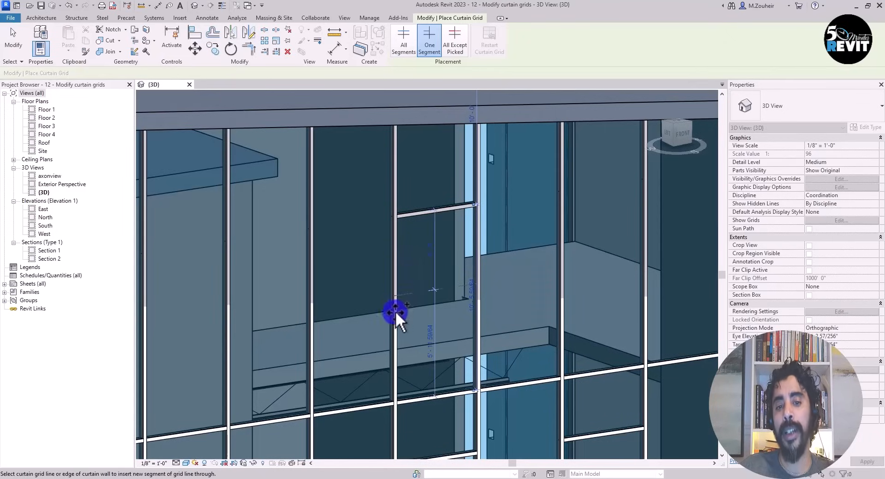
pyautogui.click(394, 352)
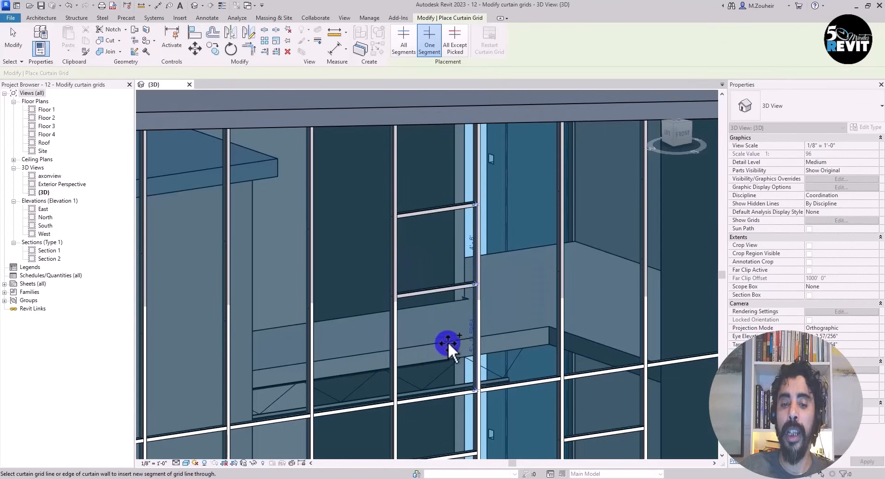
# Step: Place a vertical one-segment curtain grid at the midpoint of the panel between the two new horizontal segments and finish placement
pyautogui.scroll(2, 443, 244)
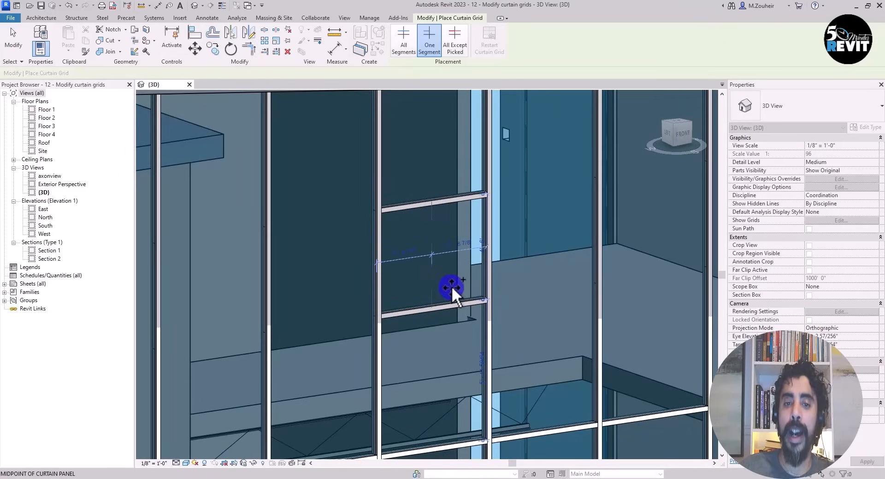
pyautogui.click(452, 286)
pyautogui.scroll(2, 452, 286)
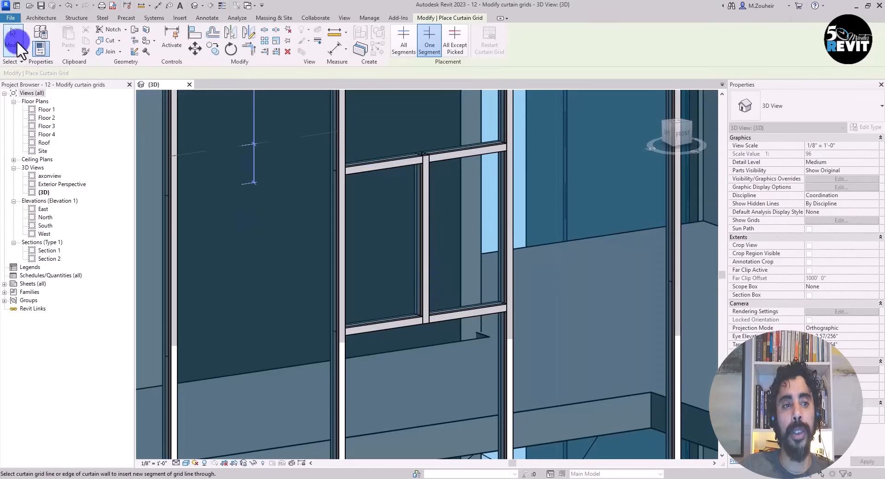
pyautogui.click(14, 40)
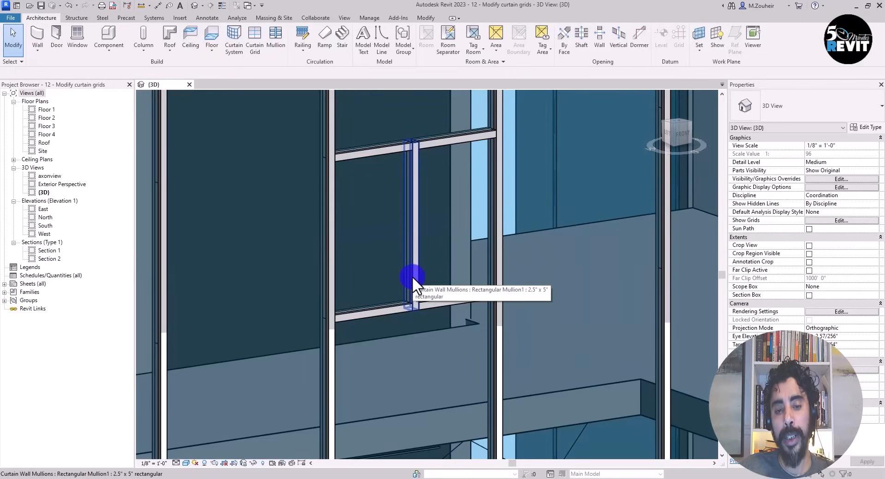
# Step: Select the grid line under the new short vertical mullion, examine how far it extends along the wall, and clear the selection
pyautogui.click(412, 276)
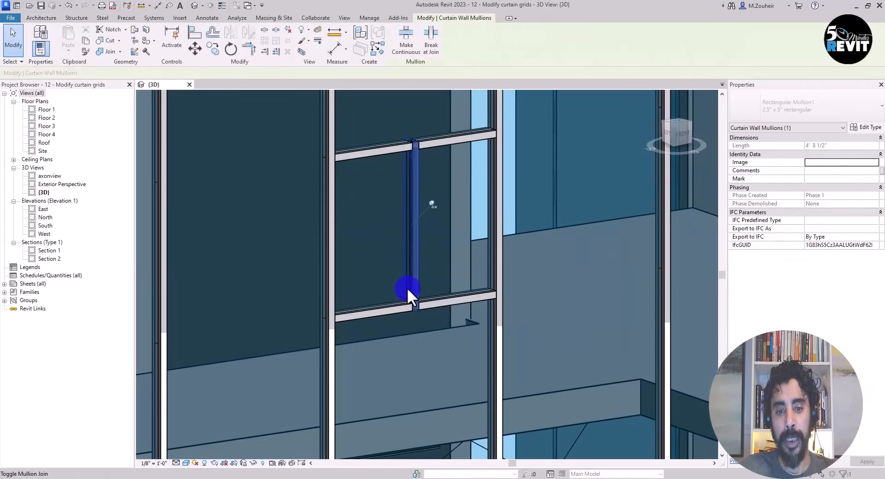
pyautogui.click(13, 39)
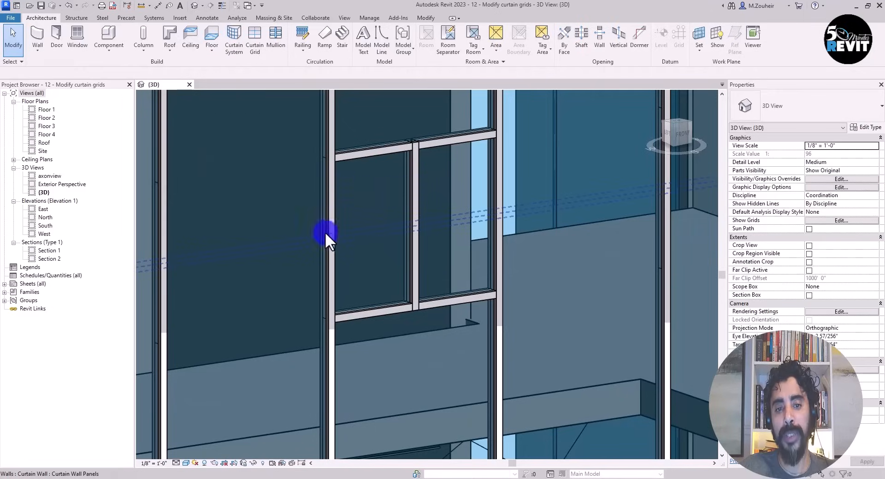
pyautogui.press('Tab')
pyautogui.click(414, 265)
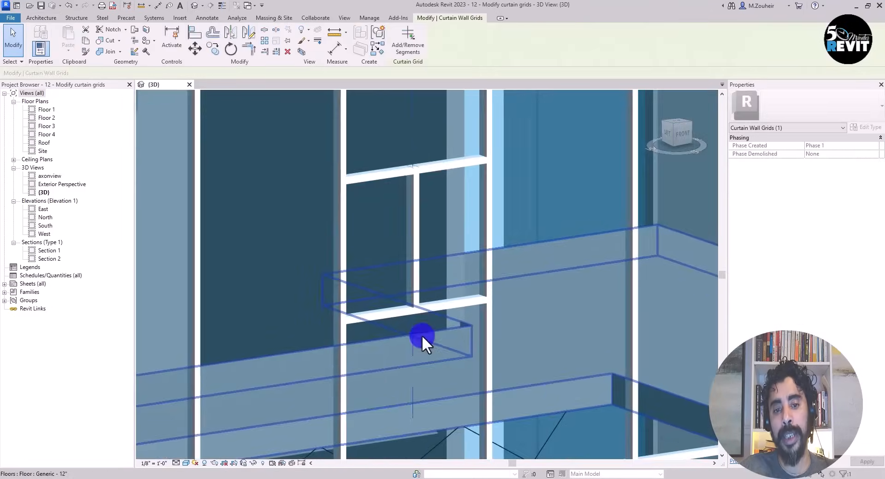
pyautogui.scroll(-4, 422, 277)
pyautogui.scroll(-2, 423, 201)
pyautogui.moveTo(438, 297); pyautogui.dragTo(414, 172, button='middle')
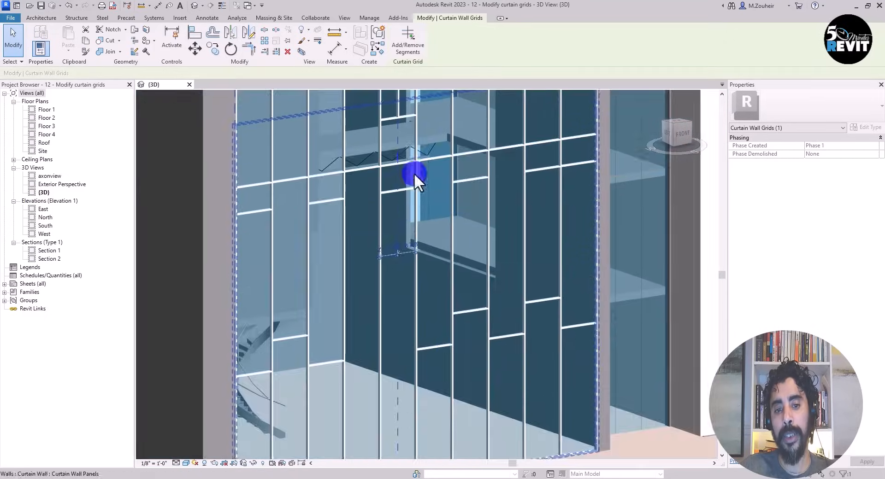
pyautogui.scroll(4, 403, 260)
pyautogui.scroll(2, 364, 231)
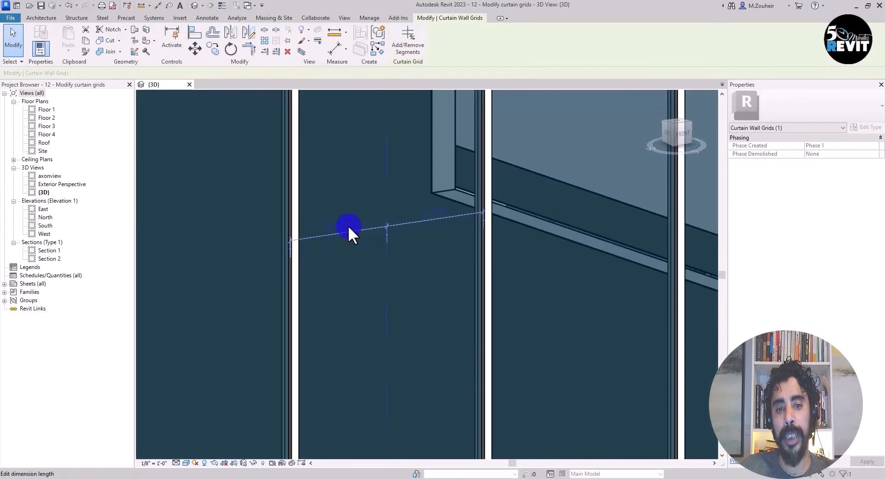
pyautogui.scroll(-4, 317, 230)
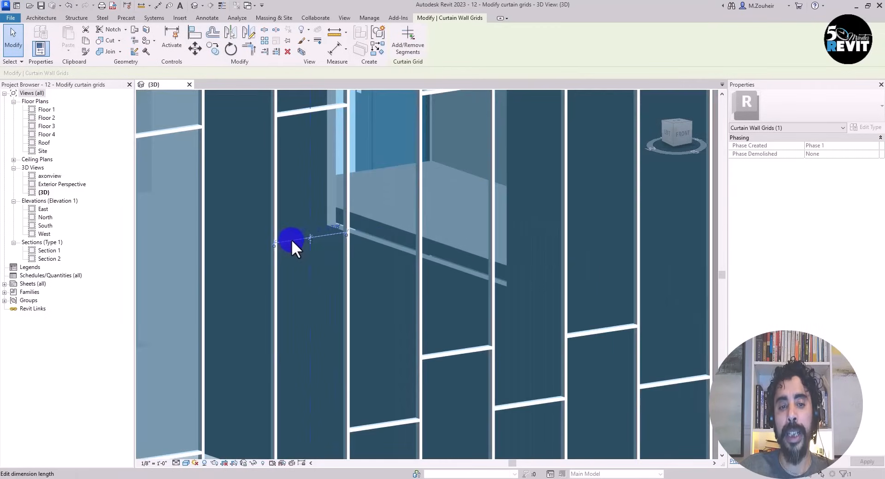
pyautogui.moveTo(302, 284); pyautogui.dragTo(302, 284, button='middle')
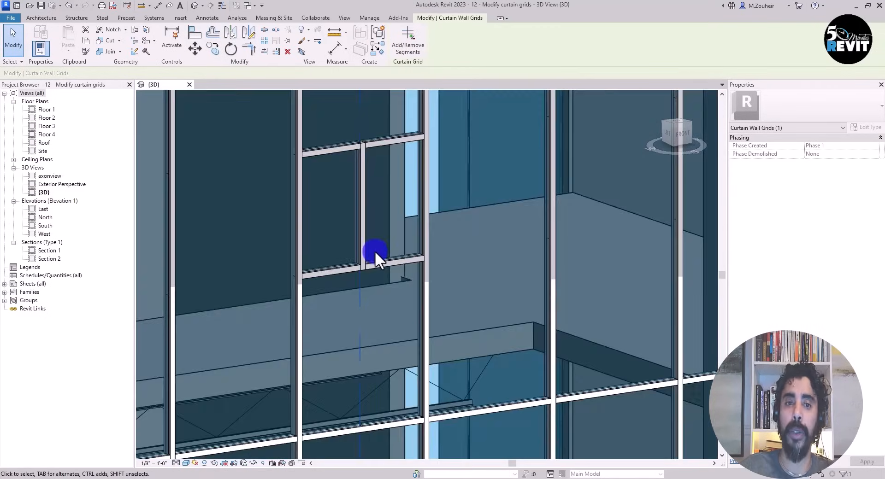
pyautogui.scroll(-3, 375, 254)
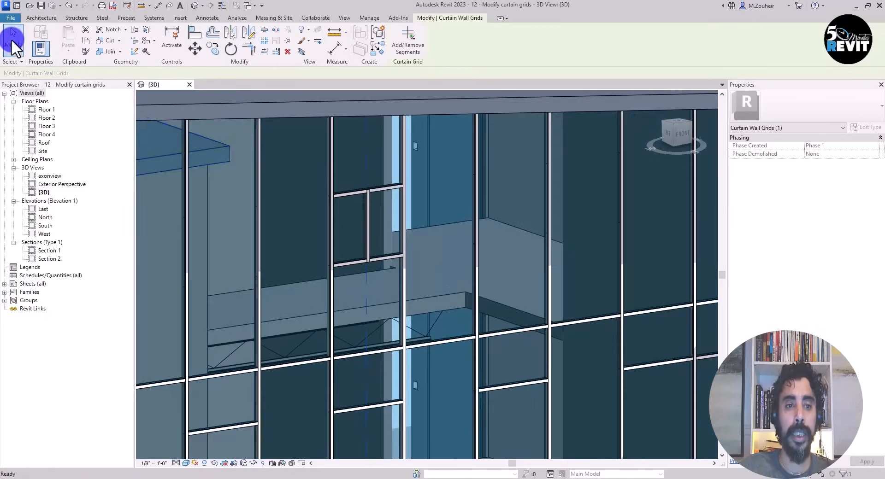
pyautogui.click(12, 45)
# Step: Select a curtain grid line on the round tower's curved curtain wall to inspect its properties
pyautogui.scroll(-6, 428, 267)
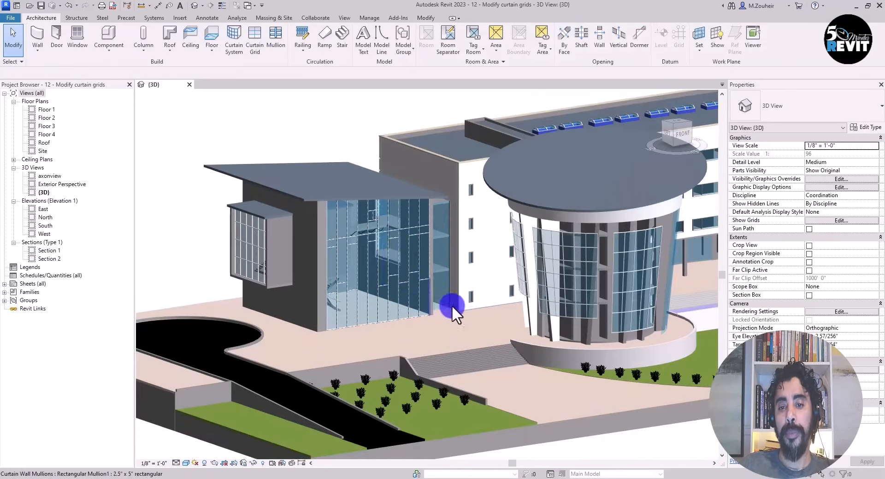
pyautogui.moveTo(452, 306); pyautogui.dragTo(340, 272, button='middle')
pyautogui.keyDown('shift'); pyautogui.moveTo(571, 296); pyautogui.dragTo(514, 346, button='middle'); pyautogui.keyUp('shift')
pyautogui.scroll(5, 519, 300)
pyautogui.click(482, 349)
pyautogui.keyDown('shift'); pyautogui.moveTo(593, 375); pyautogui.dragTo(524, 369, button='middle'); pyautogui.keyUp('shift')
pyautogui.scroll(5, 421, 371)
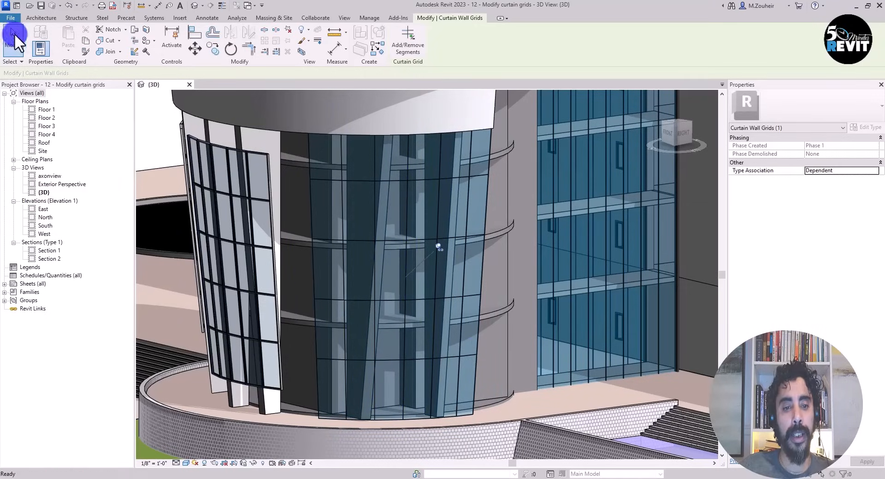
# Step: Open the type properties of the tower's curved Exterior Glazing curtain wall, review its grid and mullion parameters, and close them
pyautogui.press('Escape')
pyautogui.keyDown('shift'); pyautogui.moveTo(393, 388); pyautogui.dragTo(475, 376, button='middle'); pyautogui.keyUp('shift')
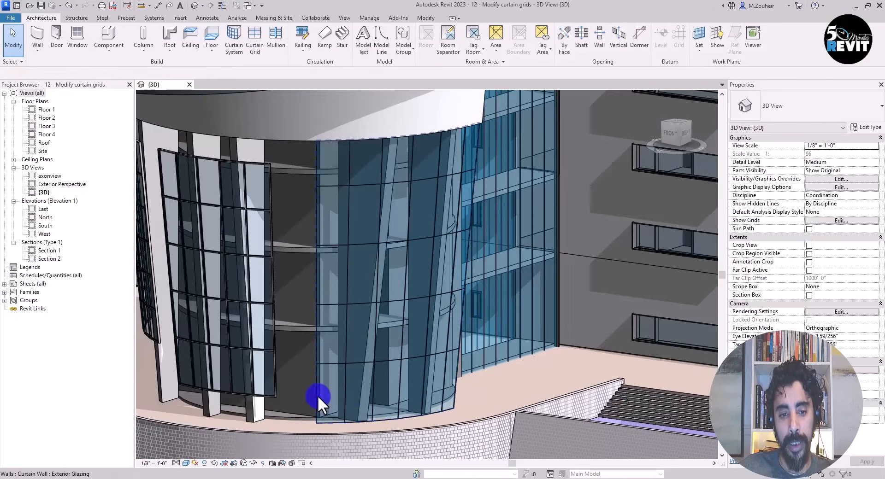
pyautogui.click(317, 395)
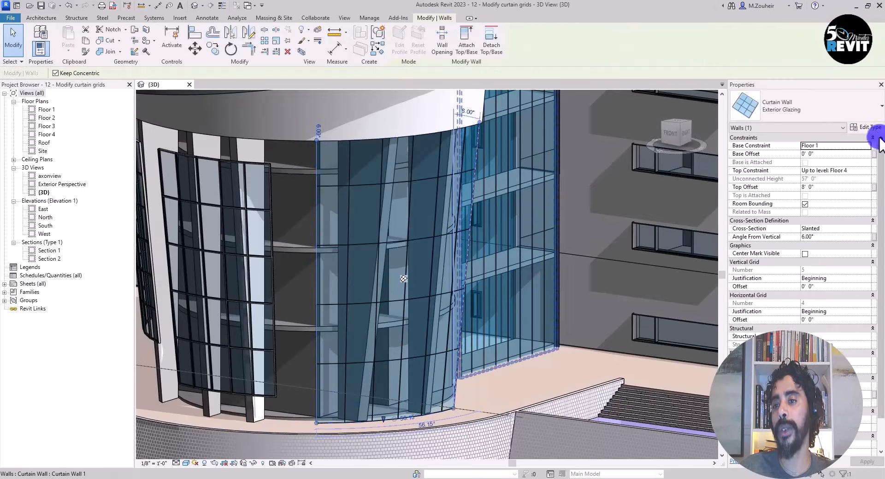
pyautogui.click(871, 129)
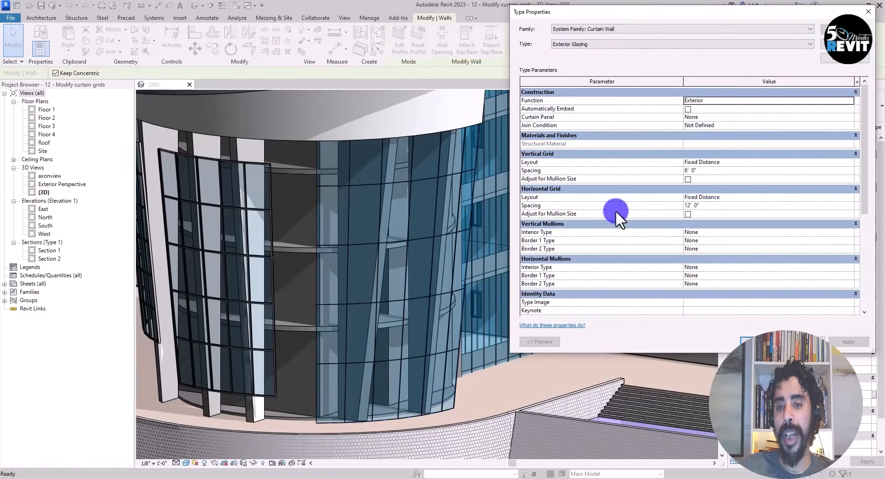
pyautogui.moveTo(866, 169); pyautogui.dragTo(865, 203)
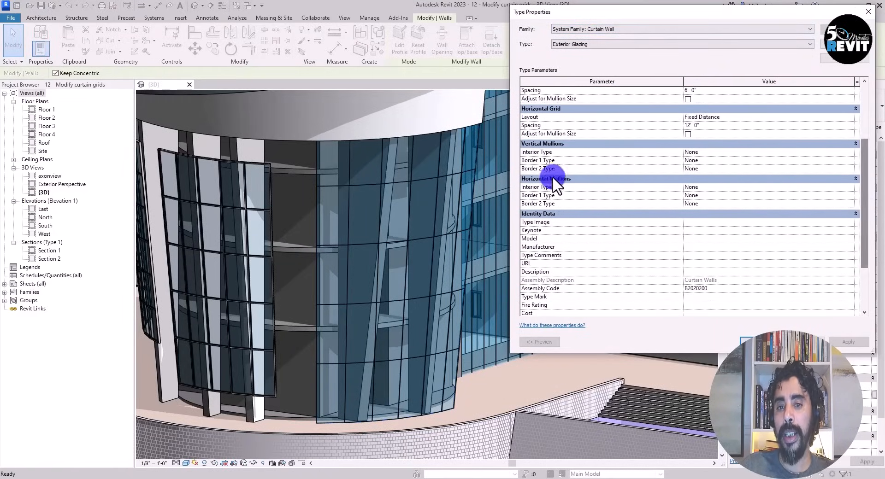
pyautogui.scroll(2, 548, 135)
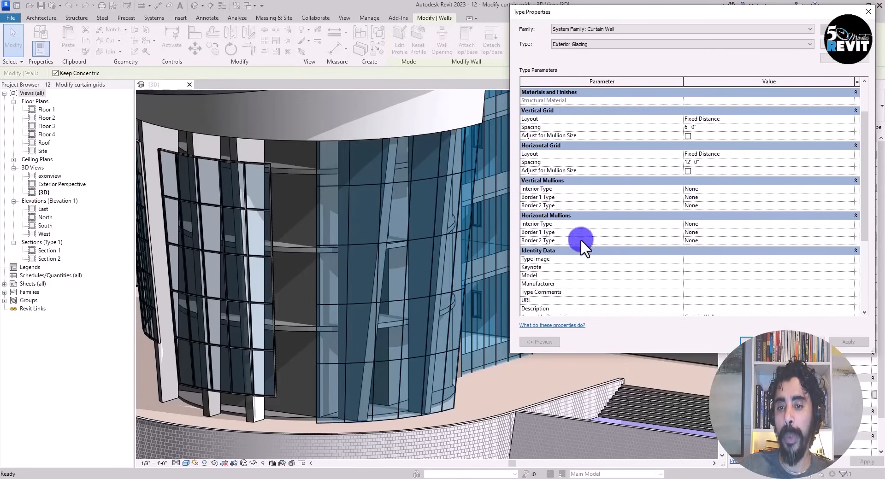
pyautogui.click(790, 342)
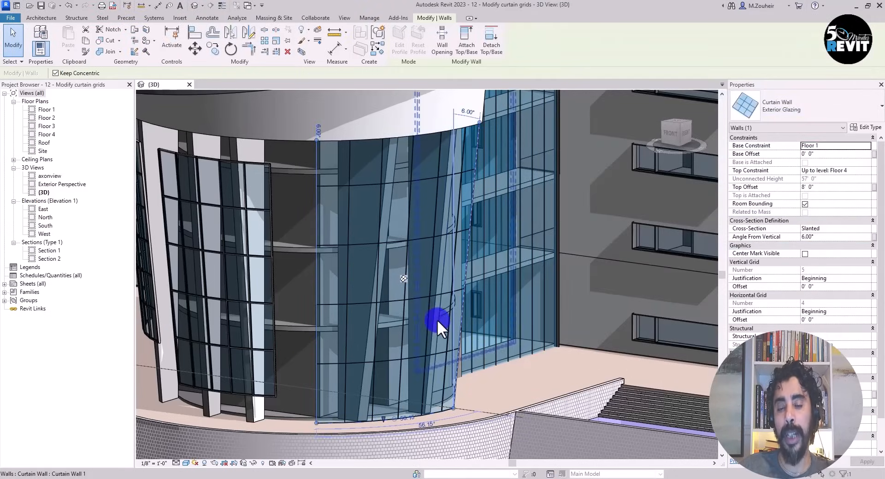
# Step: Start the Mullion tool and duplicate the 2.5" x 5" rectangular mullion type as 10" x 8" rectangular
pyautogui.click(50, 18)
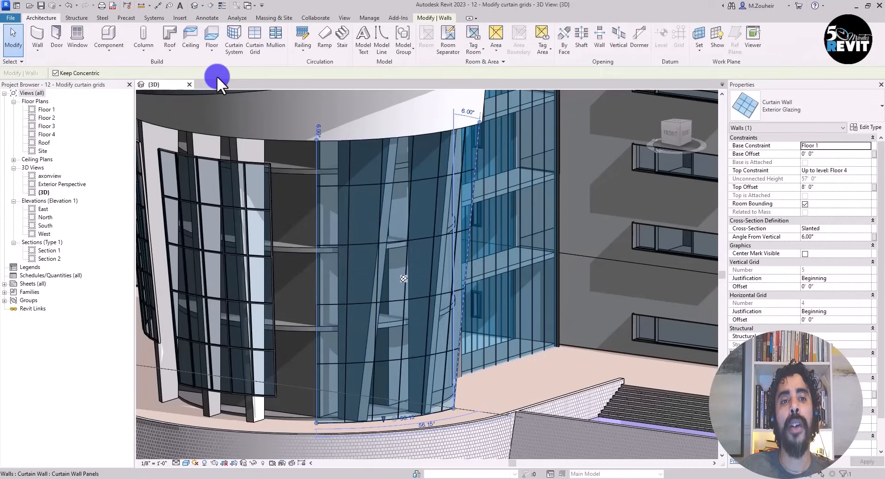
pyautogui.click(275, 38)
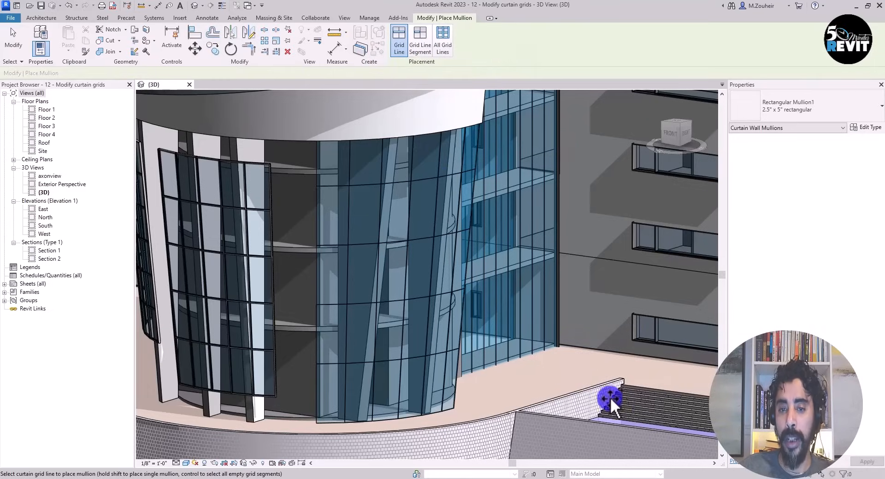
pyautogui.moveTo(524, 374); pyautogui.dragTo(535, 349, button='middle')
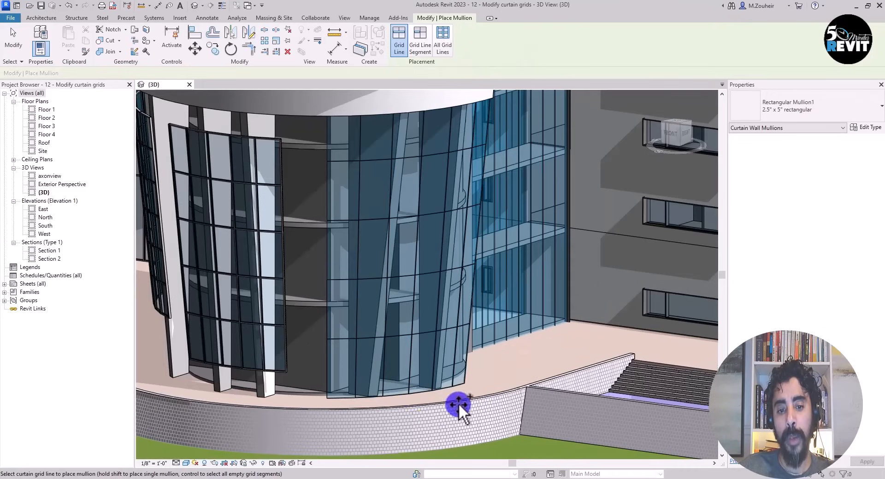
pyautogui.click(824, 112)
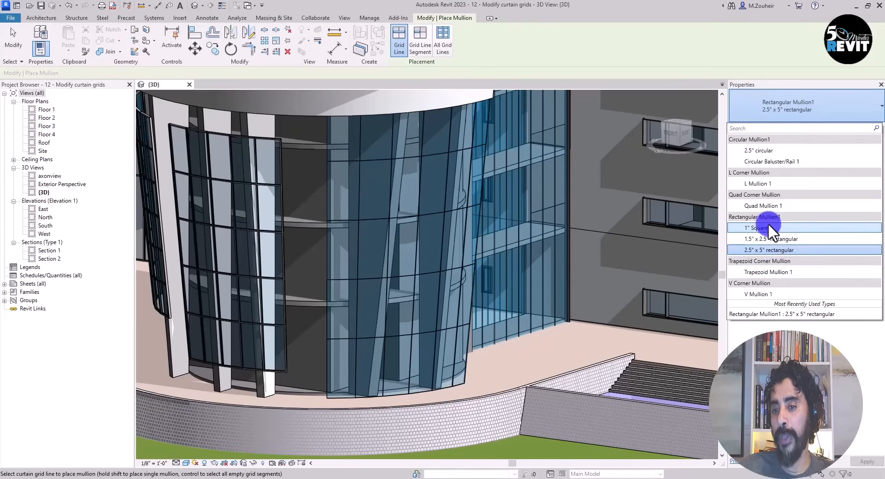
pyautogui.click(777, 250)
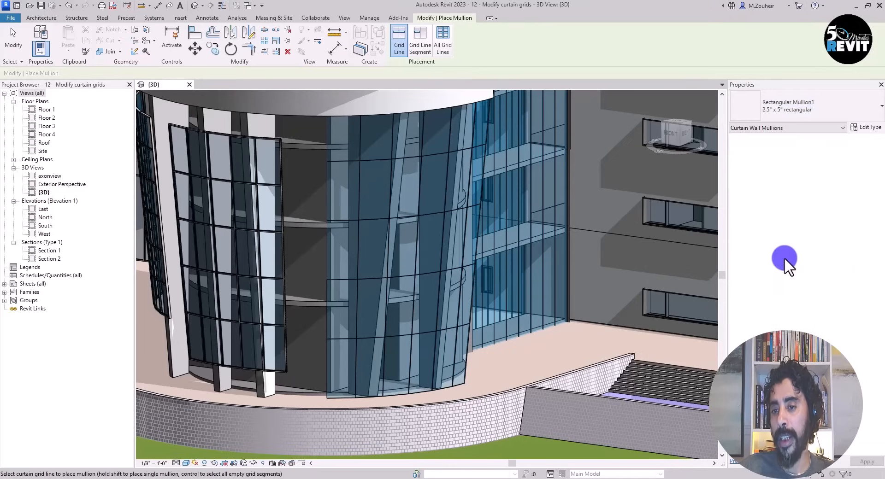
pyautogui.click(868, 127)
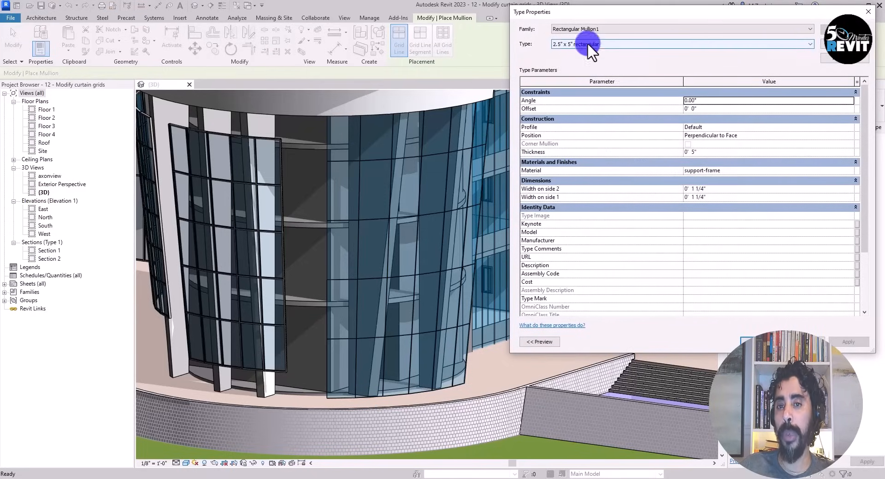
pyautogui.click(844, 44)
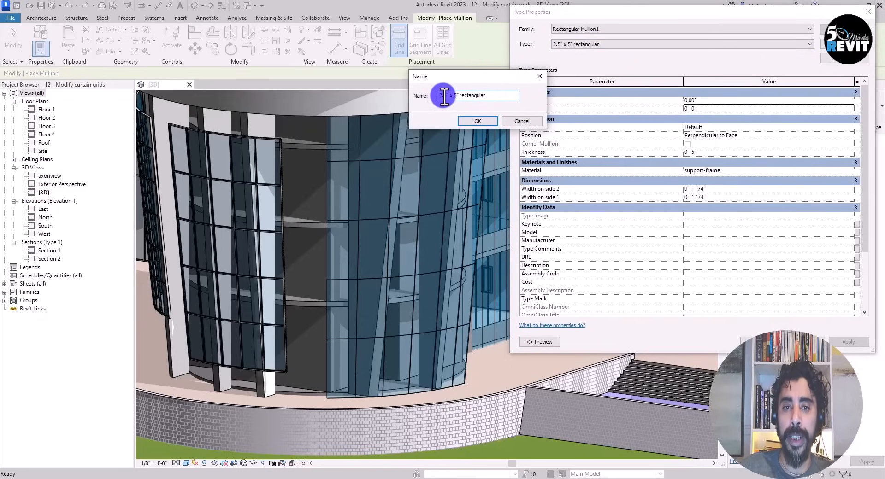
pyautogui.moveTo(440, 96); pyautogui.dragTo(429, 99)
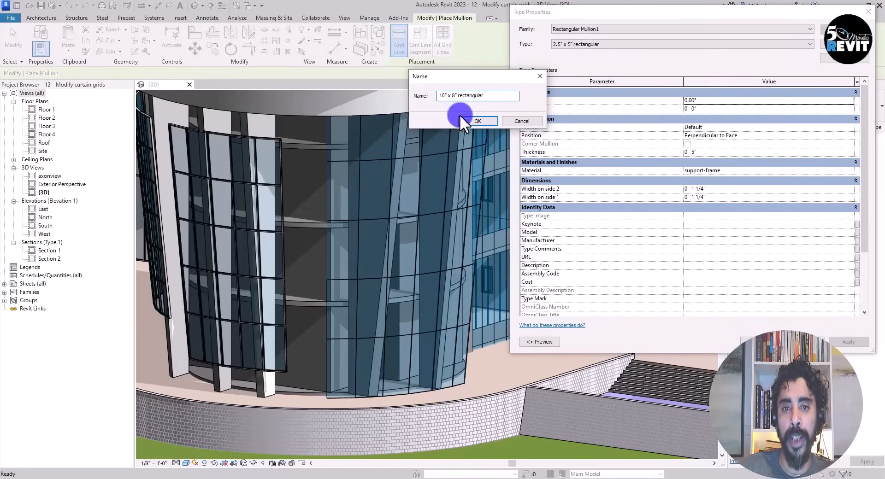
pyautogui.click(470, 121)
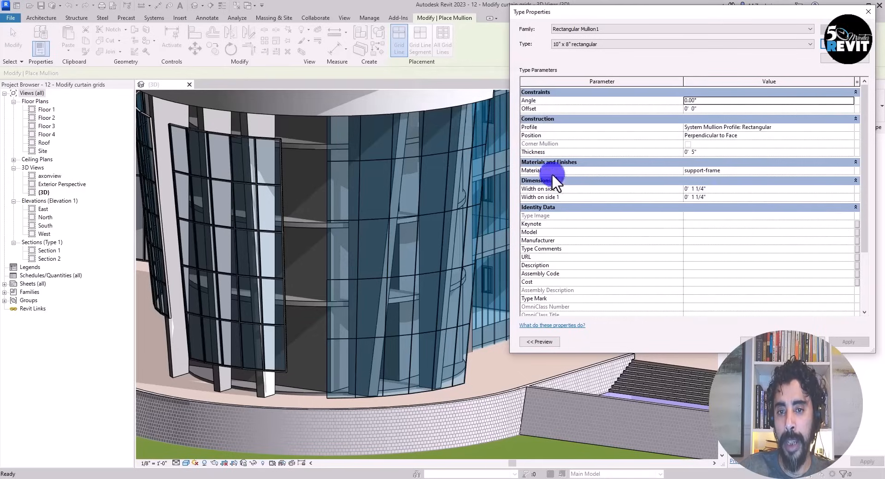
# Step: Set the 10" x 8" rectangular mullion type's thickness to 10" and both side widths to 4", and apply the changes
pyautogui.click(707, 153)
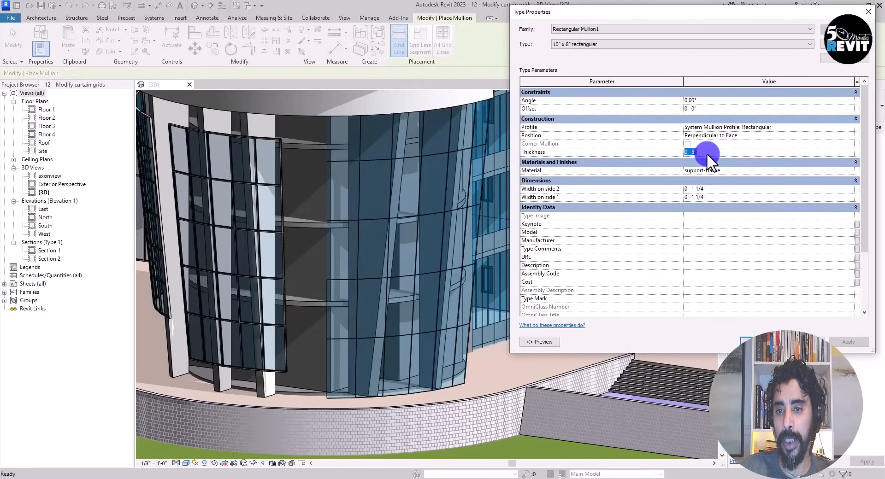
pyautogui.write('10')
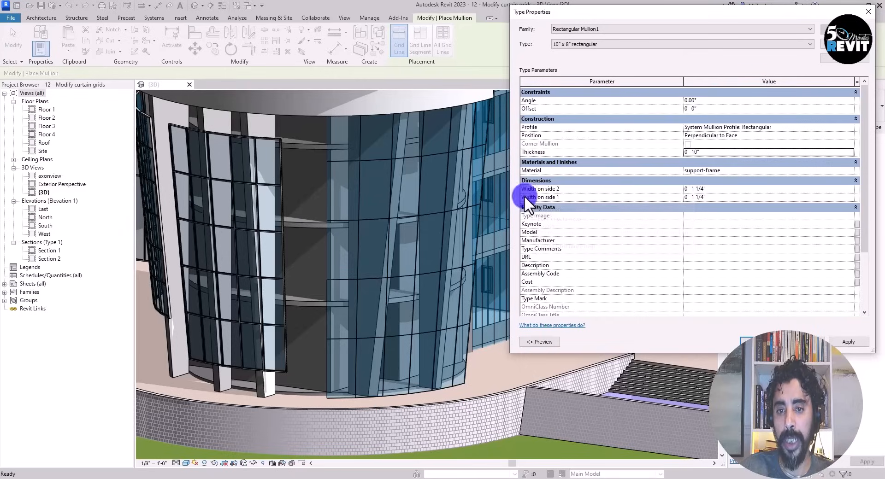
pyautogui.click(714, 189)
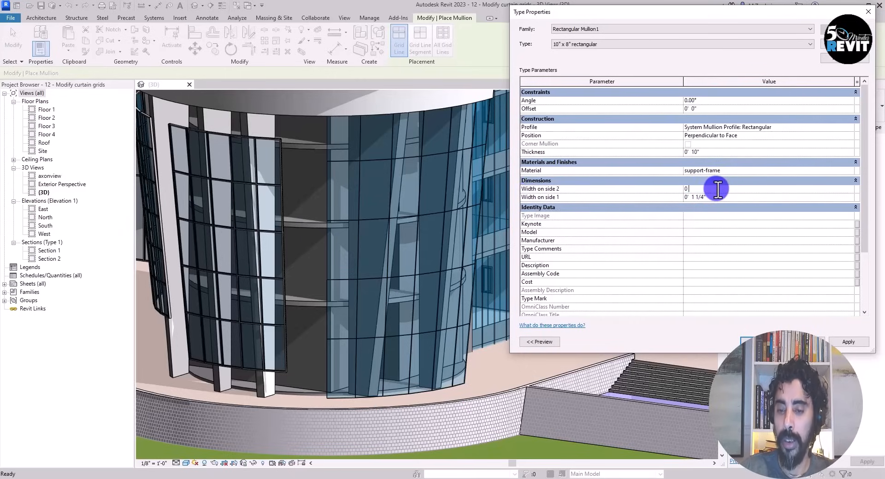
pyautogui.click(731, 198)
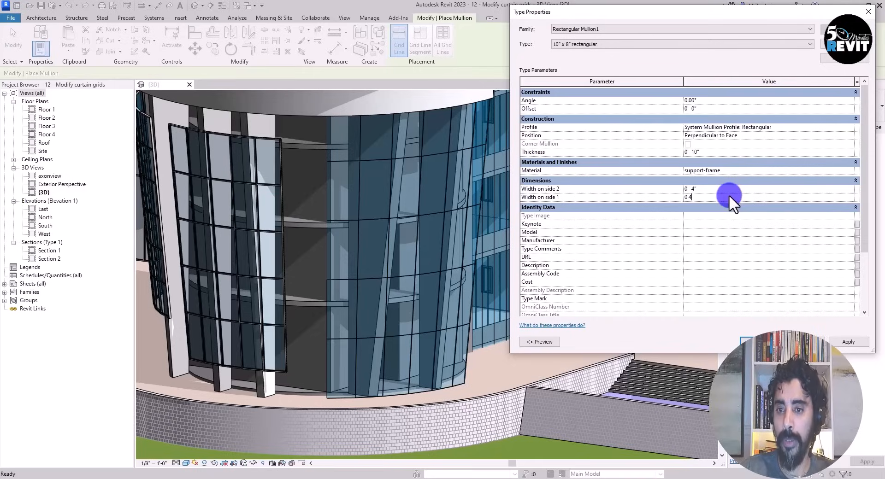
pyautogui.write('0 4')
pyautogui.click(849, 342)
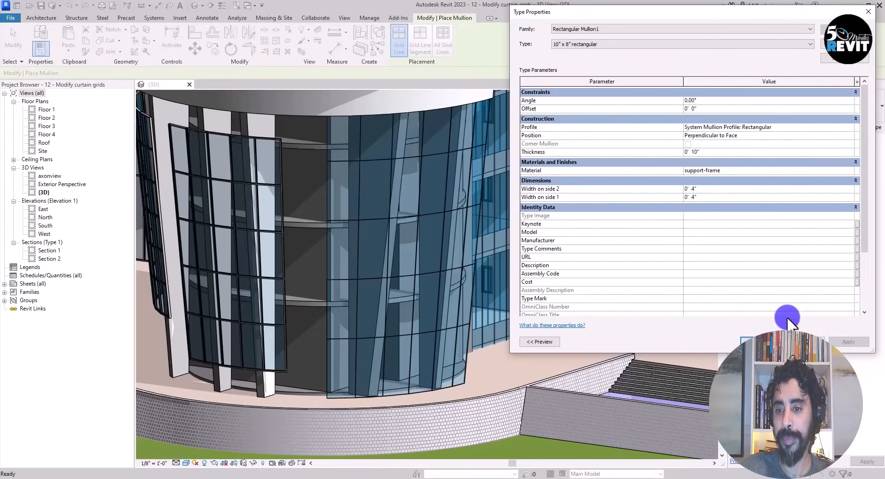
pyautogui.click(762, 342)
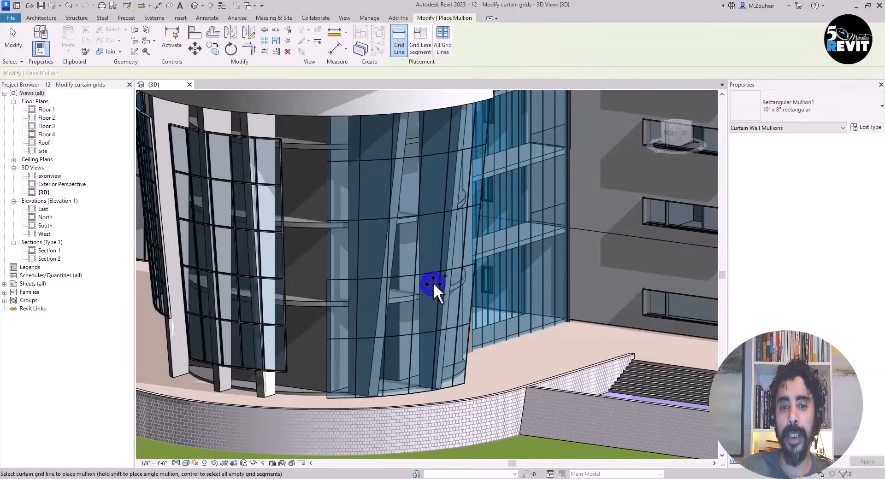
# Step: Place a 10" x 8" rectangular mullion along the bottom edge of the tower's curved curtain wall using Grid Line placement
pyautogui.moveTo(441, 336); pyautogui.dragTo(389, 316, button='middle')
pyautogui.scroll(5, 389, 315)
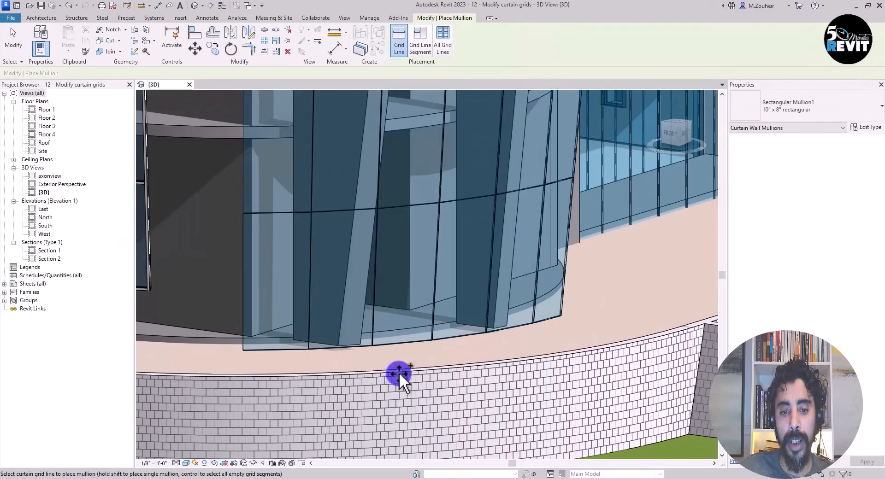
pyautogui.scroll(3, 400, 304)
pyautogui.scroll(-3, 399, 337)
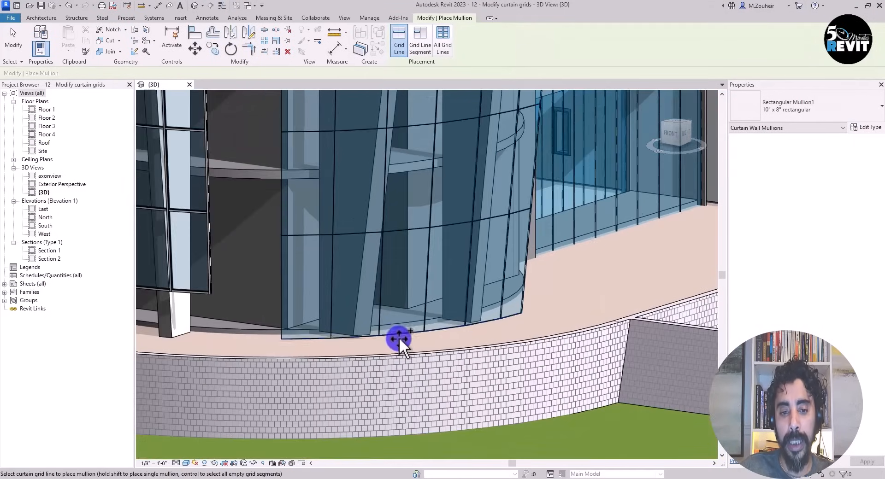
pyautogui.click(398, 332)
pyautogui.scroll(2, 349, 337)
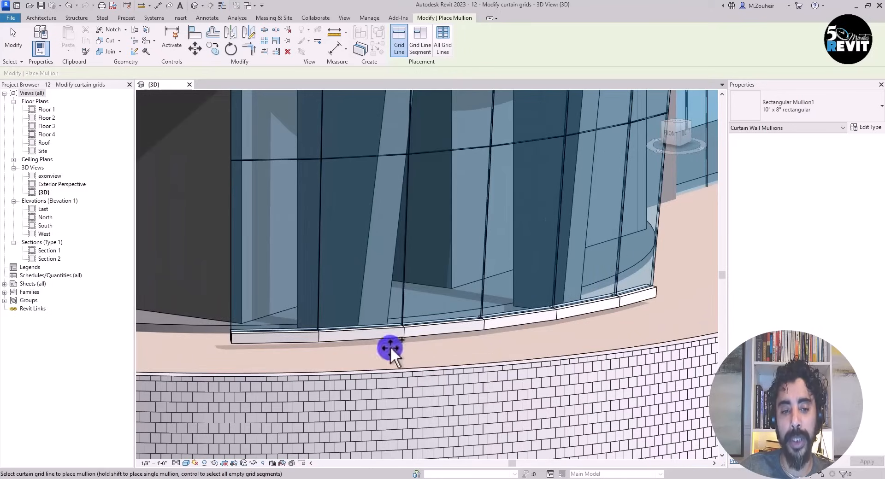
# Step: Place 10" x 8" rectangular mullions on all four horizontal grid lines of the curved curtain wall, from the lowest upward
pyautogui.moveTo(384, 211); pyautogui.dragTo(384, 304, button='middle')
pyautogui.scroll(-2, 399, 262)
pyautogui.scroll(-2, 385, 303)
pyautogui.scroll(3, 384, 300)
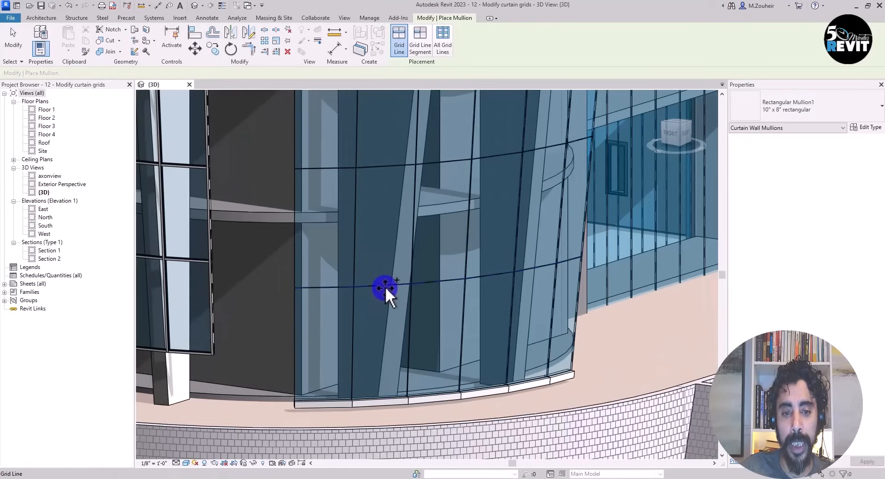
pyautogui.click(390, 283)
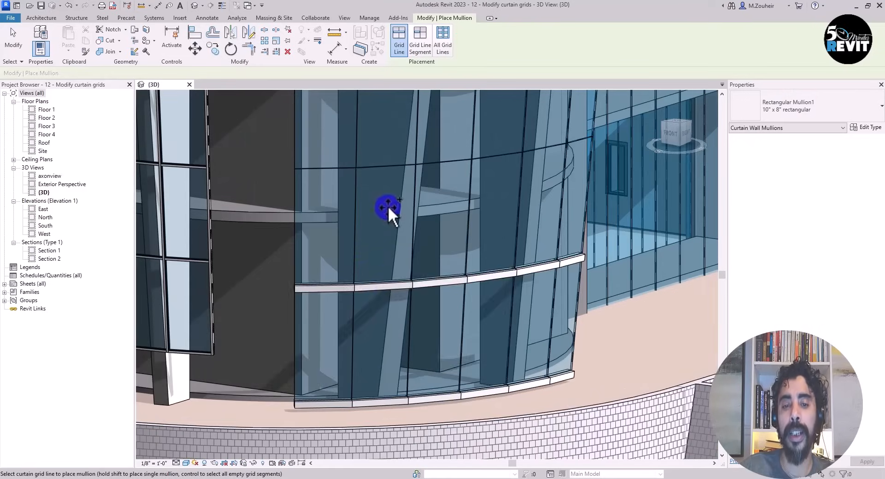
pyautogui.moveTo(388, 208); pyautogui.dragTo(406, 308, button='middle')
pyautogui.click(405, 274)
pyautogui.scroll(-2, 441, 210)
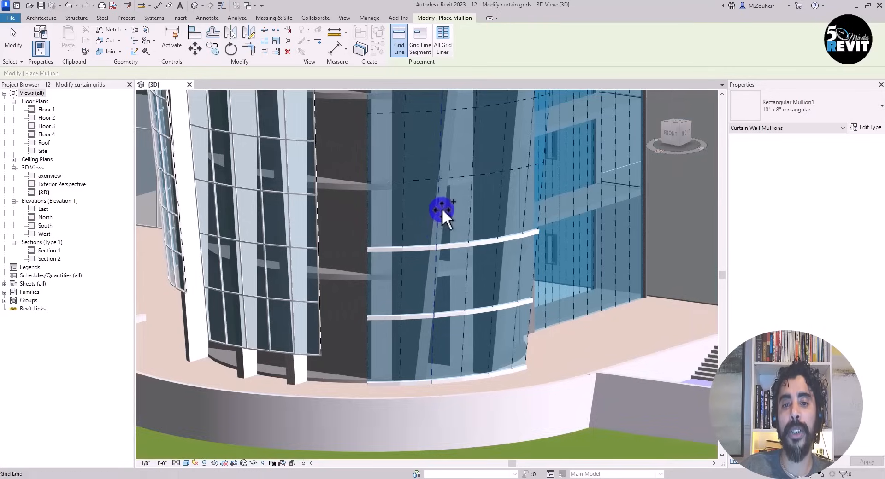
pyautogui.moveTo(441, 208); pyautogui.dragTo(431, 302, button='middle')
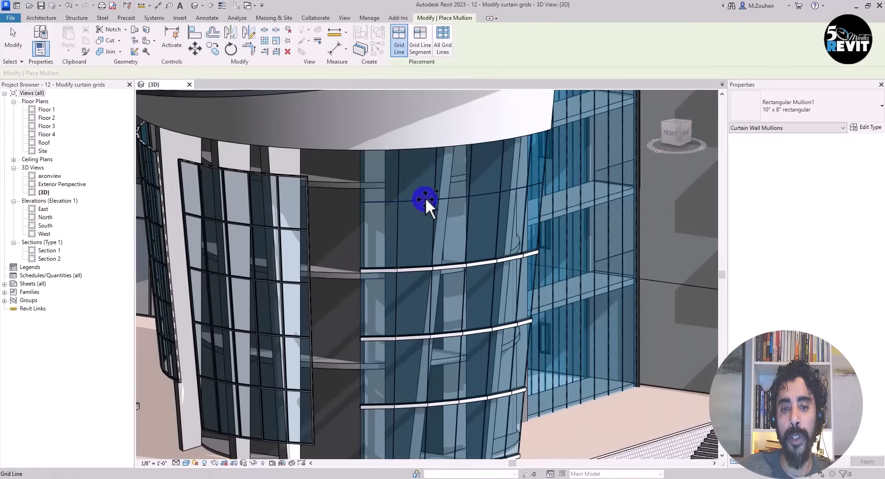
pyautogui.click(425, 199)
# Step: Place 10" x 8" rectangular mullions along both vertical side edges of the curved curtain wall
pyautogui.moveTo(455, 306); pyautogui.dragTo(461, 237, button='middle')
pyautogui.click(369, 293)
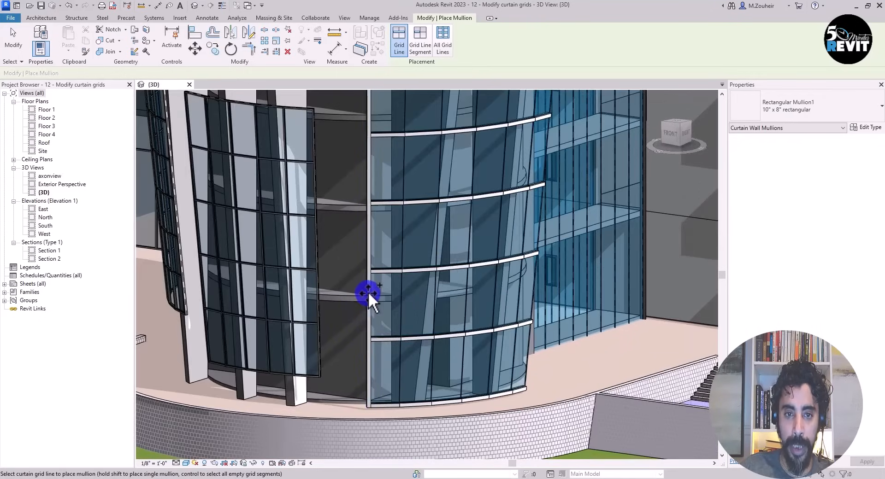
pyautogui.keyDown('shift'); pyautogui.moveTo(487, 322); pyautogui.dragTo(478, 262, button='middle'); pyautogui.keyUp('shift')
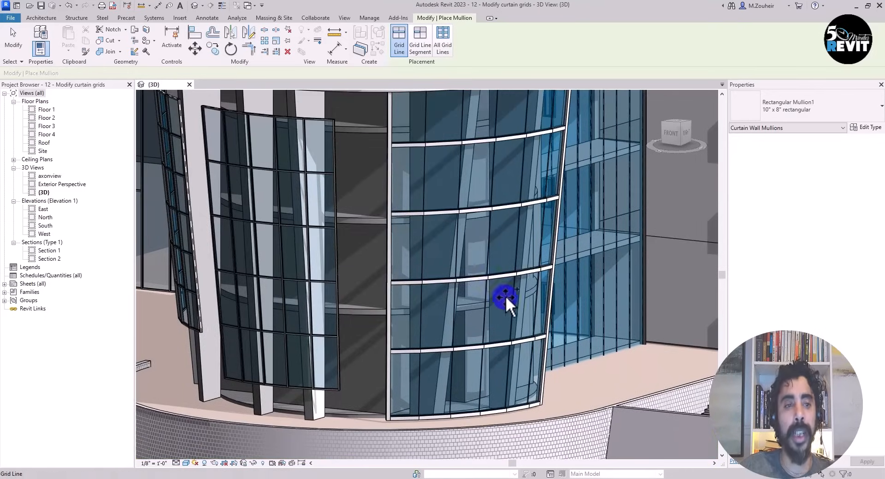
pyautogui.scroll(5, 461, 221)
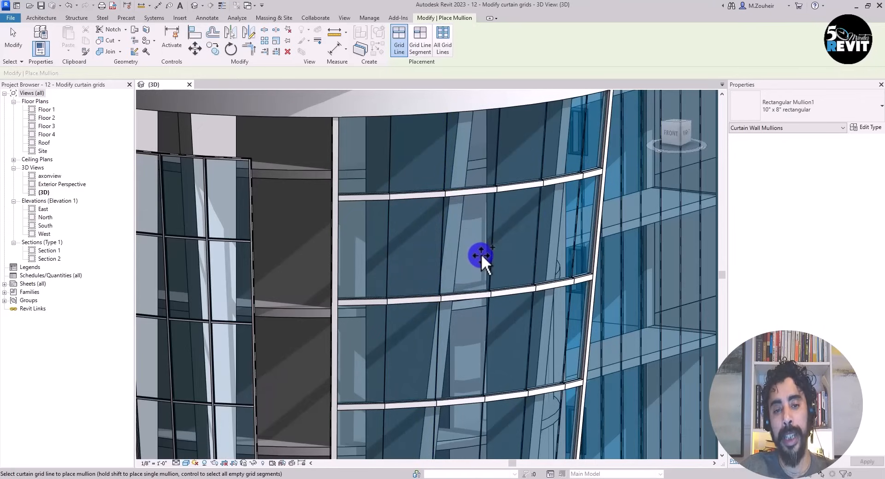
# Step: Place 2.5" x 5" rectangular mullions on all remaining empty grid lines of the curved curtain wall using All Grid Lines placement
pyautogui.press('Escape')
pyautogui.moveTo(513, 280); pyautogui.dragTo(502, 239, button='middle')
pyautogui.click(275, 38)
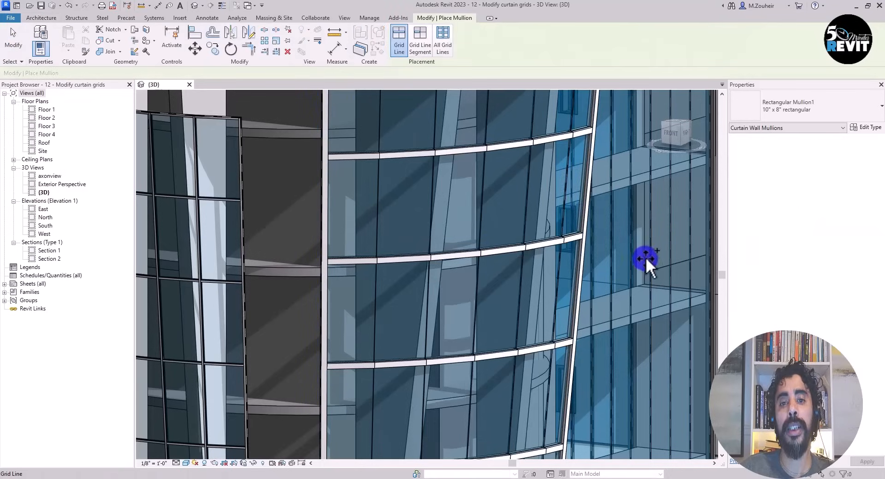
pyautogui.scroll(-3, 613, 295)
pyautogui.moveTo(612, 300); pyautogui.dragTo(595, 267, button='middle')
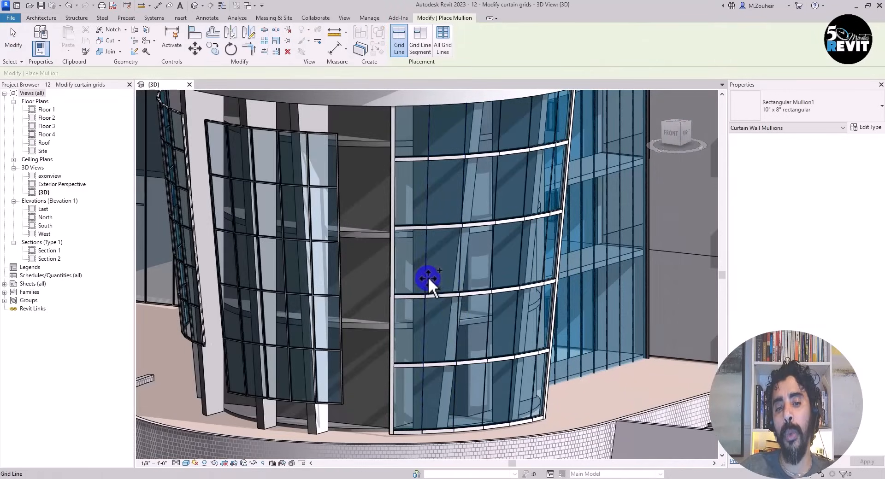
pyautogui.click(444, 39)
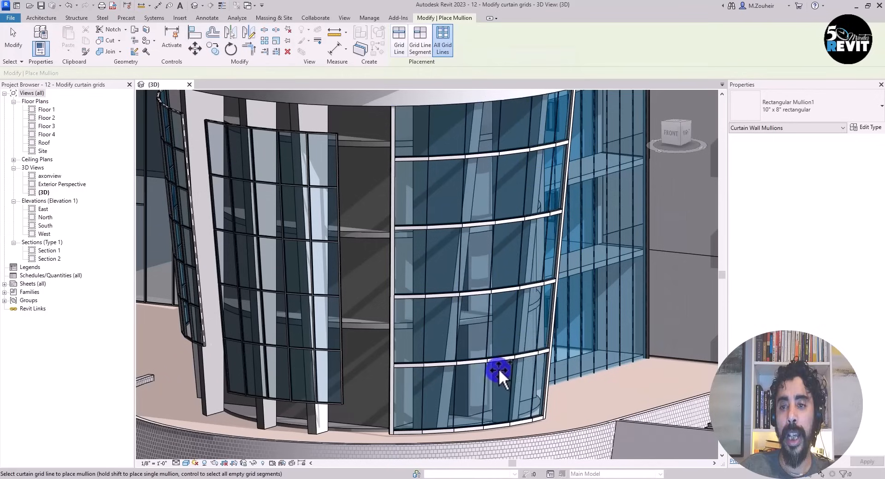
pyautogui.click(812, 107)
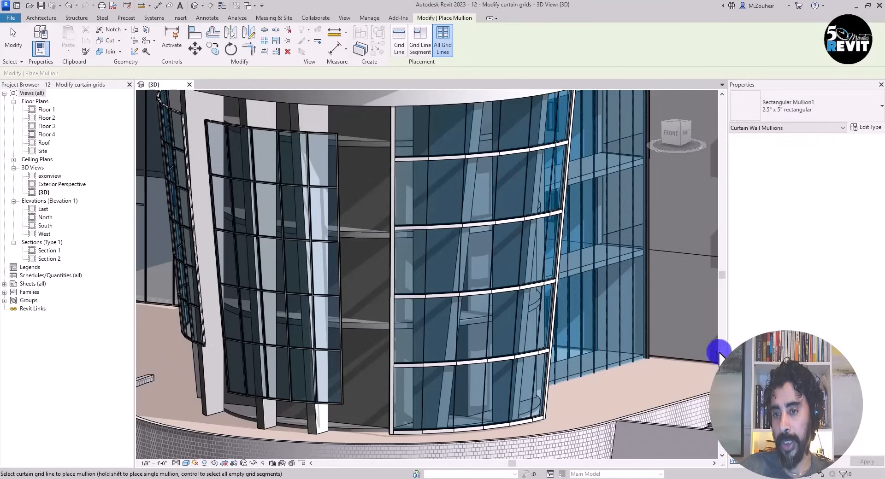
pyautogui.click(768, 250)
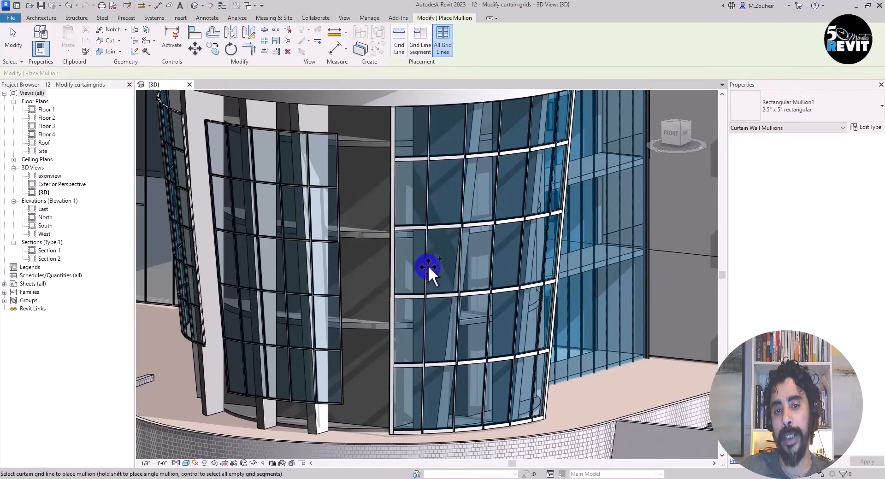
# Step: Examine up close how the vertical mullions meet the horizontal mullions on the curved curtain wall
pyautogui.moveTo(508, 259); pyautogui.dragTo(491, 294, button='middle')
pyautogui.scroll(5, 473, 226)
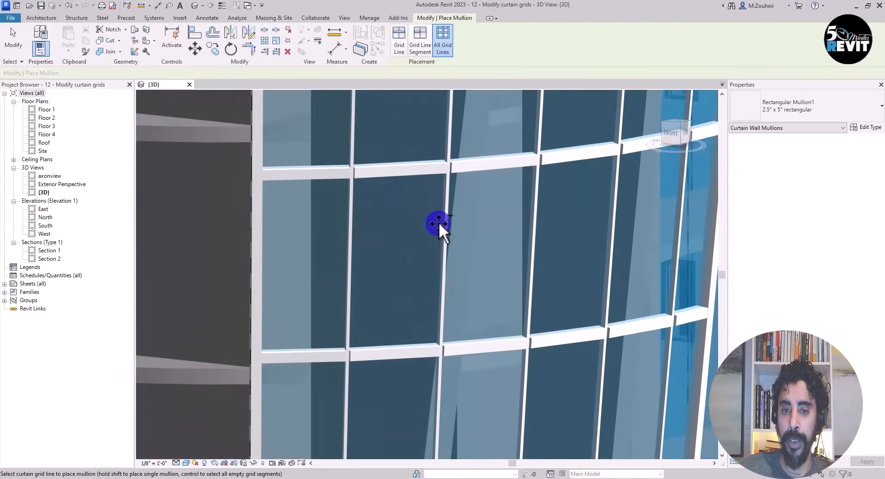
pyautogui.moveTo(438, 229); pyautogui.dragTo(415, 314, button='middle')
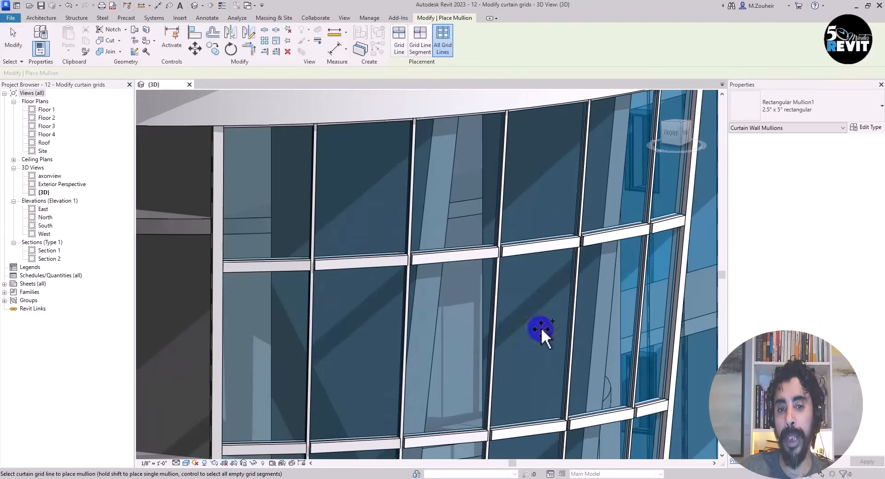
pyautogui.moveTo(469, 308); pyautogui.dragTo(471, 258, button='middle')
pyautogui.scroll(-2, 516, 314)
pyautogui.moveTo(516, 314); pyautogui.dragTo(584, 156, button='middle')
pyautogui.scroll(3, 480, 332)
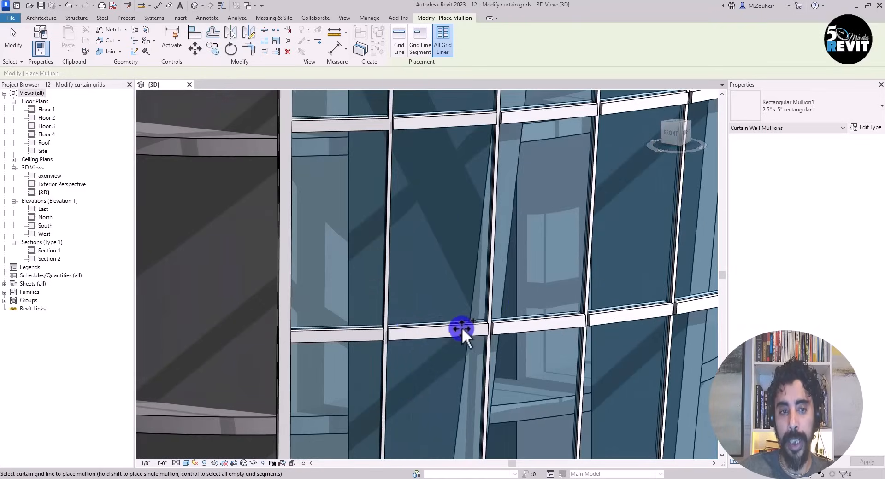
# Step: Toggle the mullion joins on the first two segments of one horizontal so they run continuously through the adjacent vertical mullions
pyautogui.press('Escape')
pyautogui.moveTo(403, 366); pyautogui.dragTo(345, 255, button='middle')
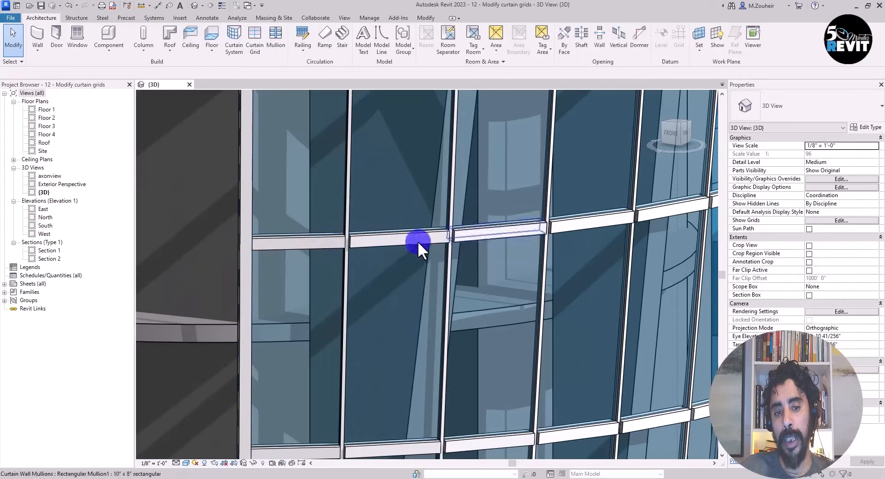
pyautogui.scroll(2, 324, 248)
pyautogui.moveTo(388, 297); pyautogui.dragTo(369, 363, button='middle')
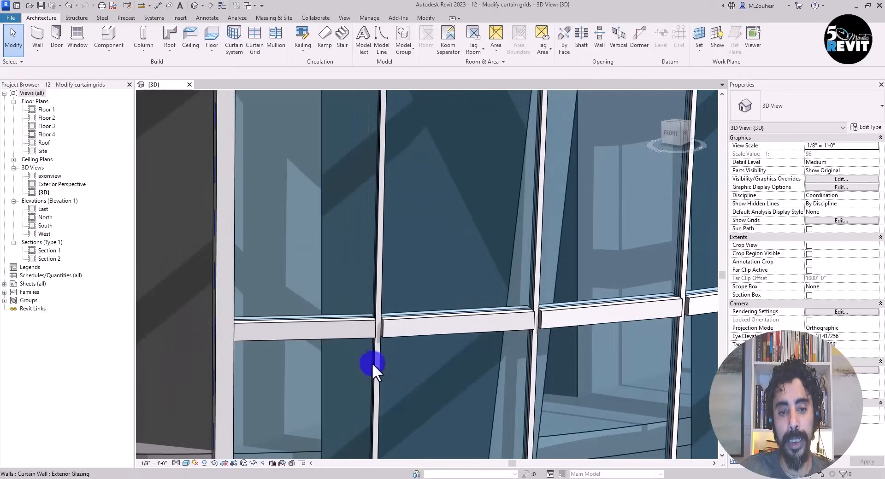
pyautogui.click(361, 321)
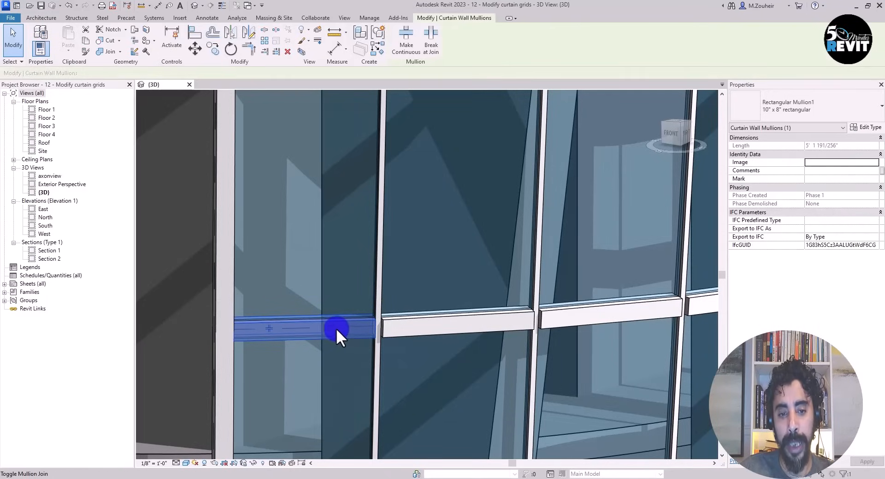
pyautogui.click(341, 326)
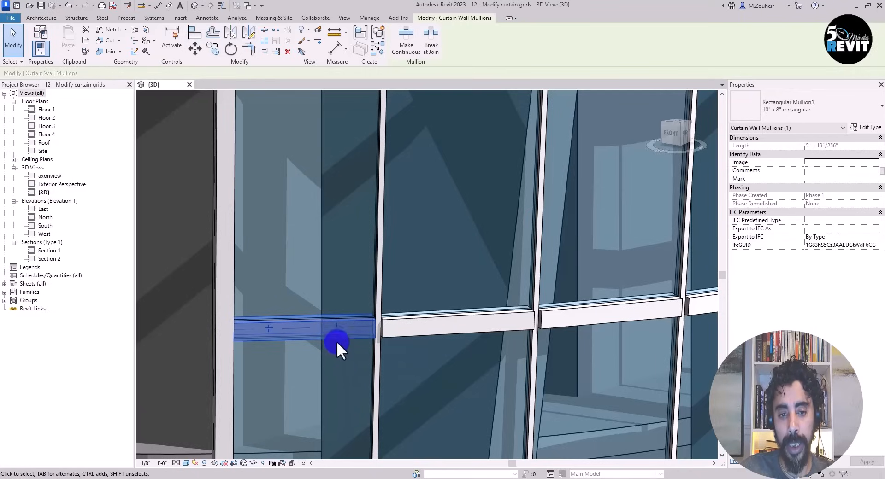
pyautogui.click(337, 327)
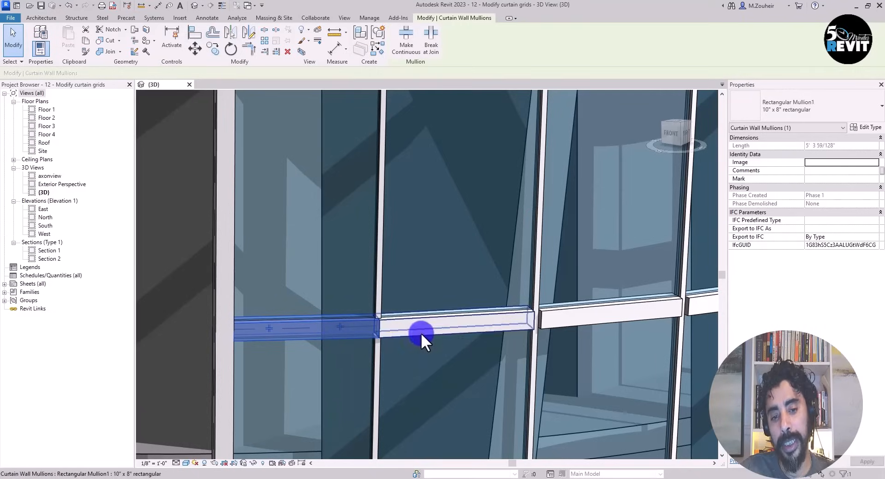
pyautogui.moveTo(477, 348); pyautogui.dragTo(409, 338, button='middle')
pyautogui.click(434, 302)
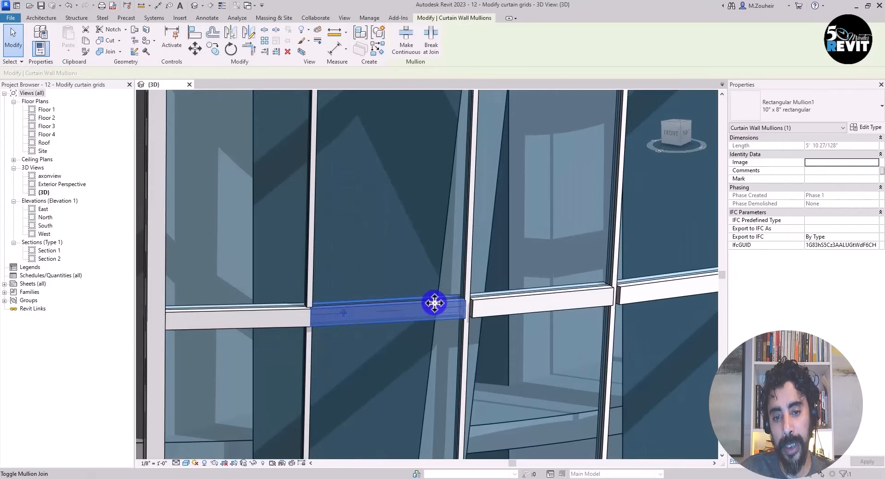
pyautogui.click(426, 308)
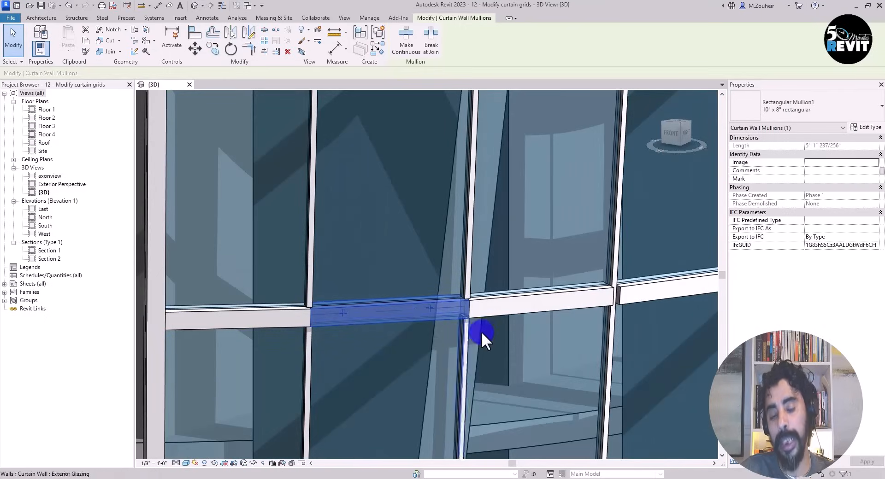
# Step: Examine the remaining mullion intersections across the curved curtain wall
pyautogui.scroll(-2, 484, 332)
pyautogui.moveTo(489, 323); pyautogui.dragTo(455, 294, button='middle')
pyautogui.scroll(-6, 455, 293)
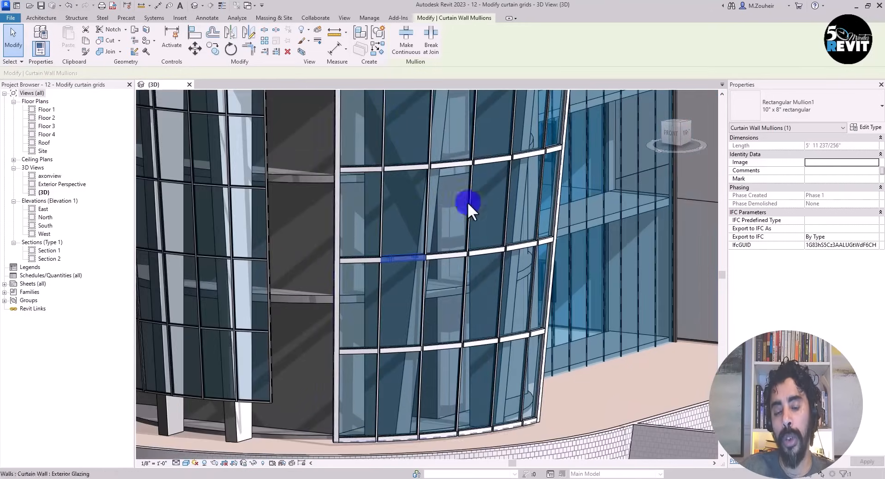
pyautogui.moveTo(479, 213); pyautogui.dragTo(478, 297, button='middle')
pyautogui.scroll(2, 479, 304)
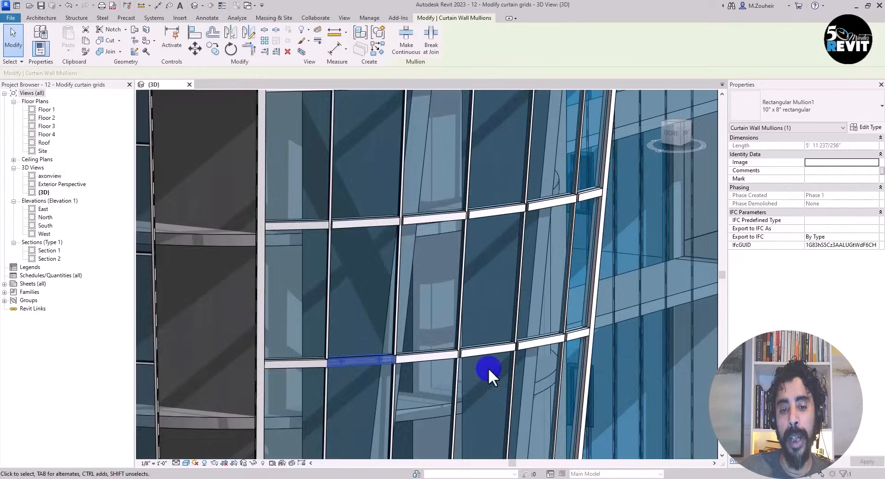
pyautogui.moveTo(504, 244); pyautogui.dragTo(485, 279, button='middle')
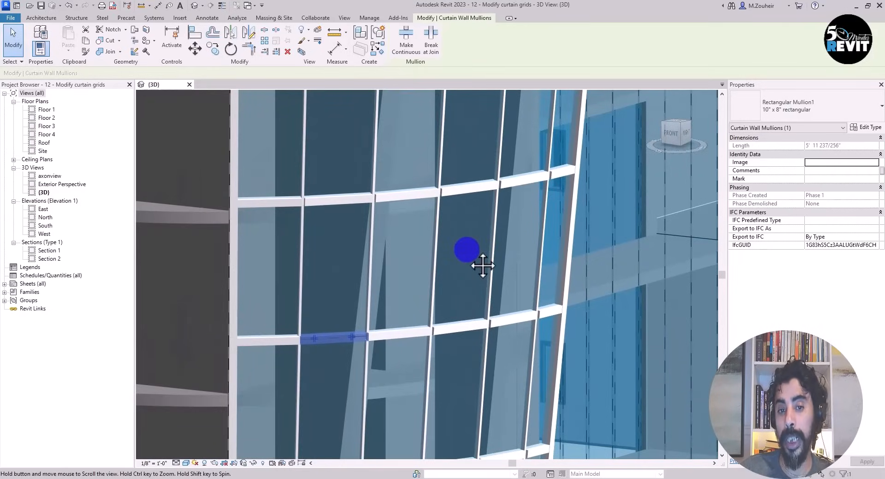
pyautogui.moveTo(483, 265); pyautogui.dragTo(492, 298, button='middle')
pyautogui.scroll(-5, 490, 251)
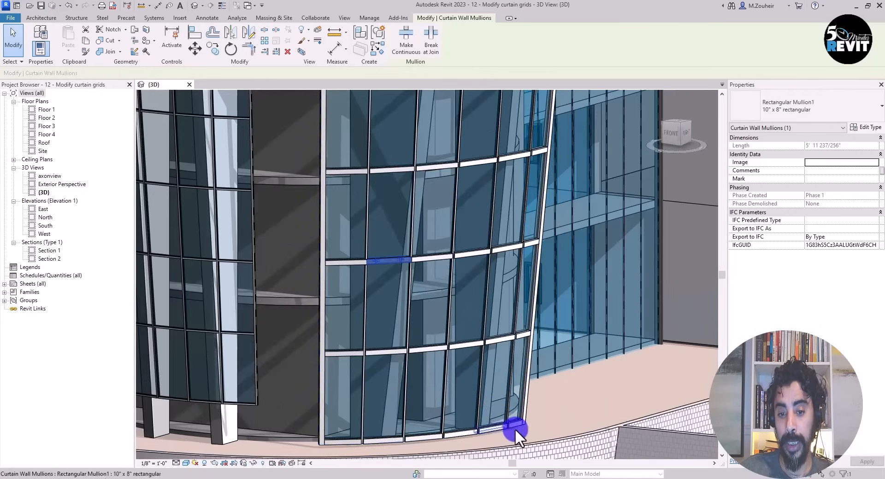
# Step: Set the Join Condition of the tower's Exterior Glazing curtain wall type to Border and Horizontal Grid Continuous
pyautogui.click(12, 44)
pyautogui.moveTo(488, 426); pyautogui.dragTo(542, 354, button='middle')
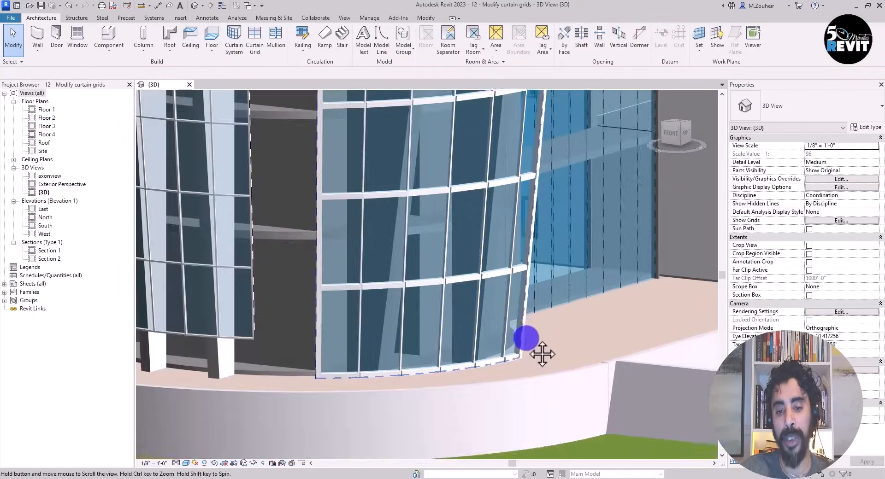
pyautogui.click(505, 355)
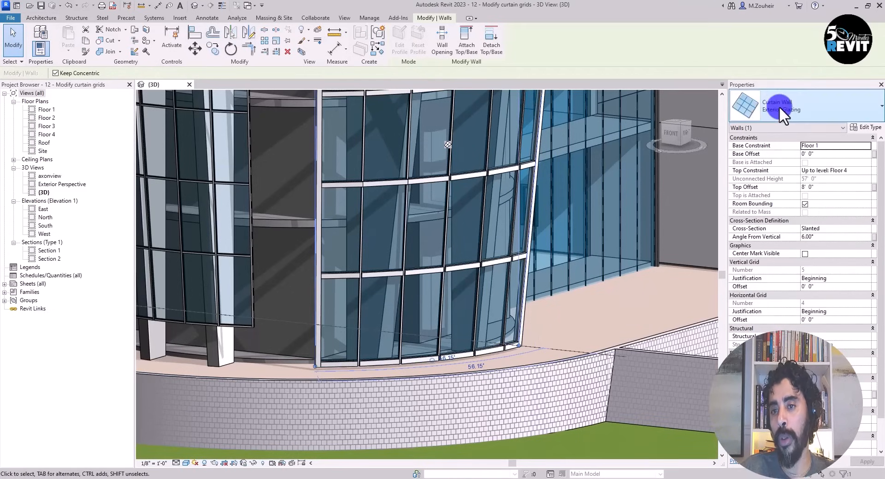
pyautogui.click(868, 127)
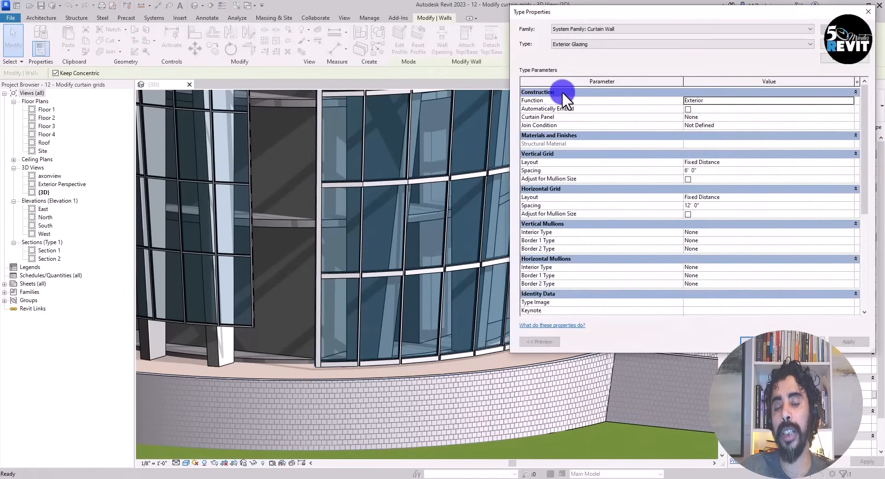
pyautogui.click(725, 125)
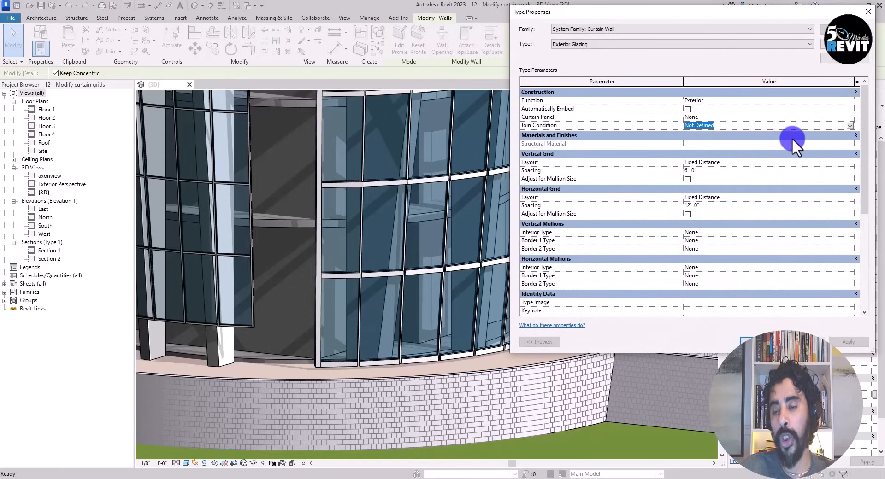
pyautogui.click(849, 125)
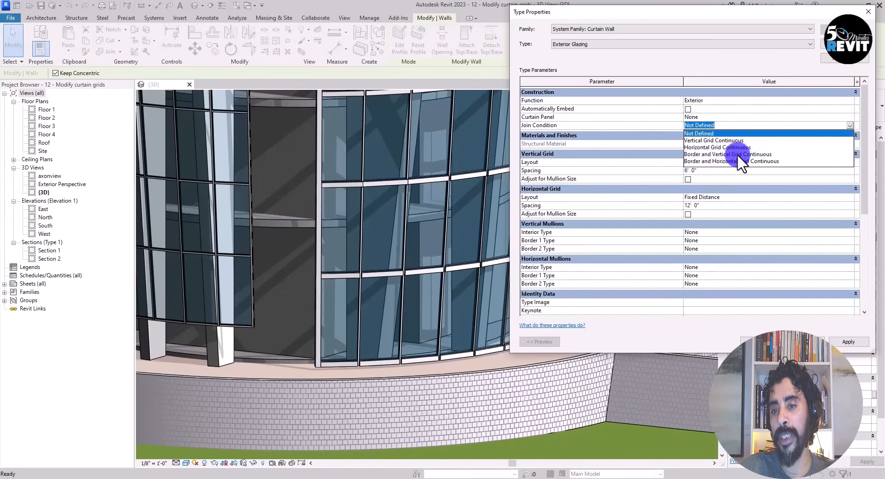
pyautogui.click(749, 161)
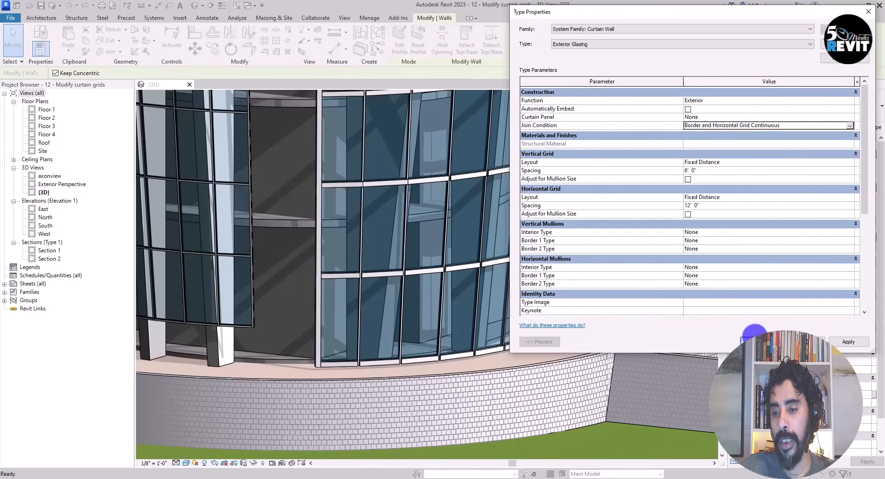
pyautogui.click(752, 341)
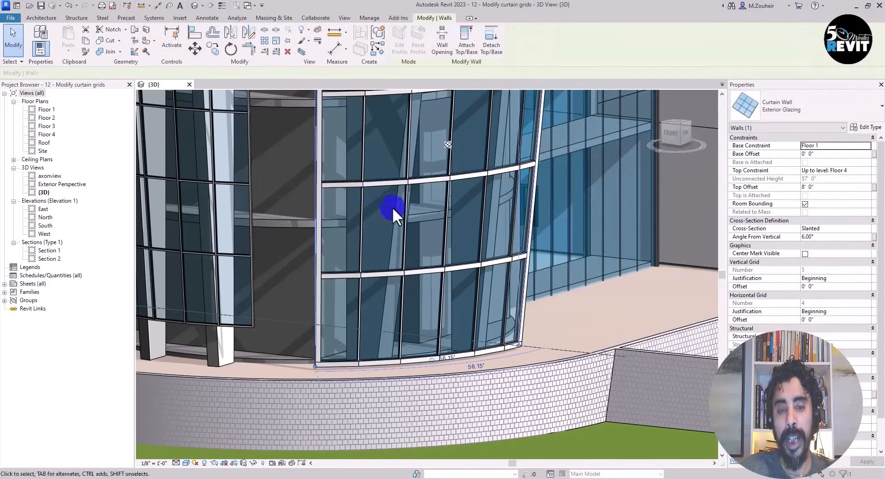
# Step: Inspect the mullion joins along the borders and horizontals of the whole curved curtain wall
pyautogui.scroll(5, 394, 199)
pyautogui.moveTo(428, 181); pyautogui.dragTo(424, 300, button='middle')
pyautogui.moveTo(446, 148); pyautogui.dragTo(419, 165, button='middle')
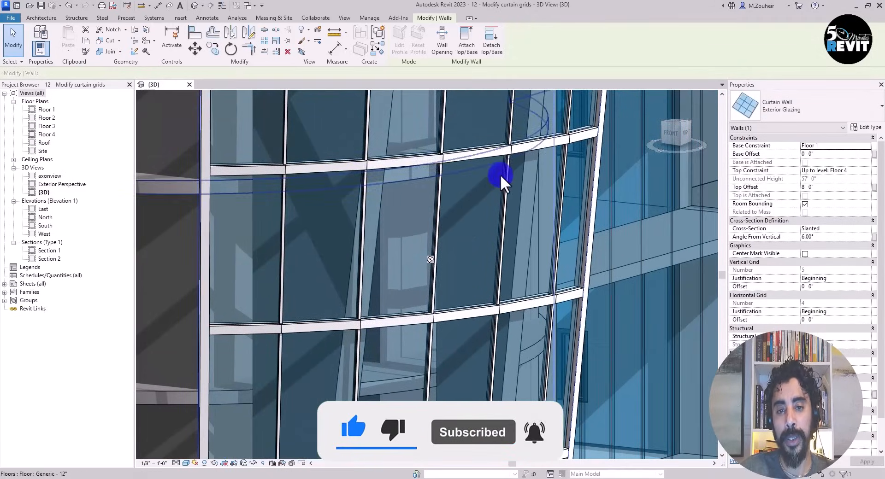
pyautogui.scroll(-2, 488, 210)
pyautogui.scroll(-3, 489, 210)
pyautogui.moveTo(486, 247); pyautogui.dragTo(480, 154, button='middle')
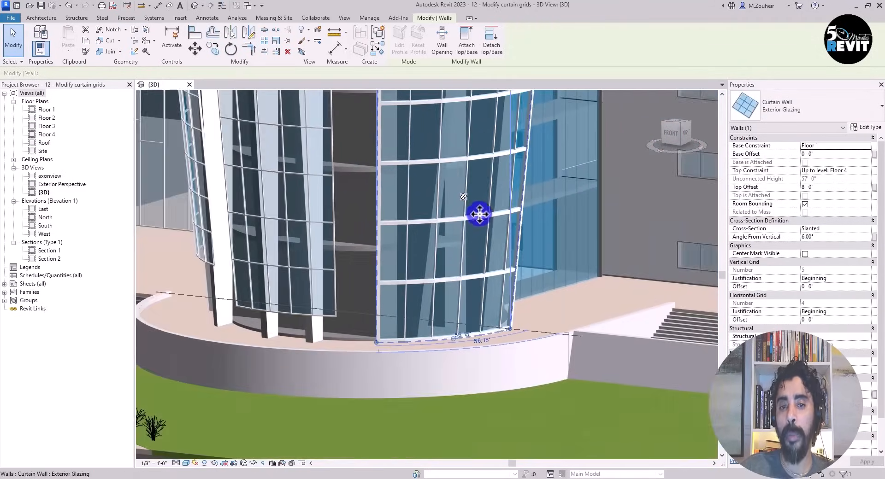
pyautogui.moveTo(472, 250); pyautogui.dragTo(453, 281, button='middle')
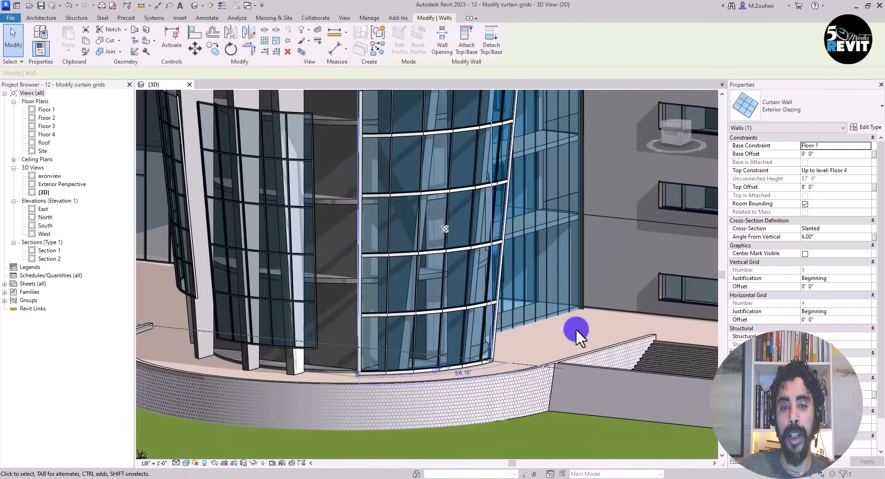
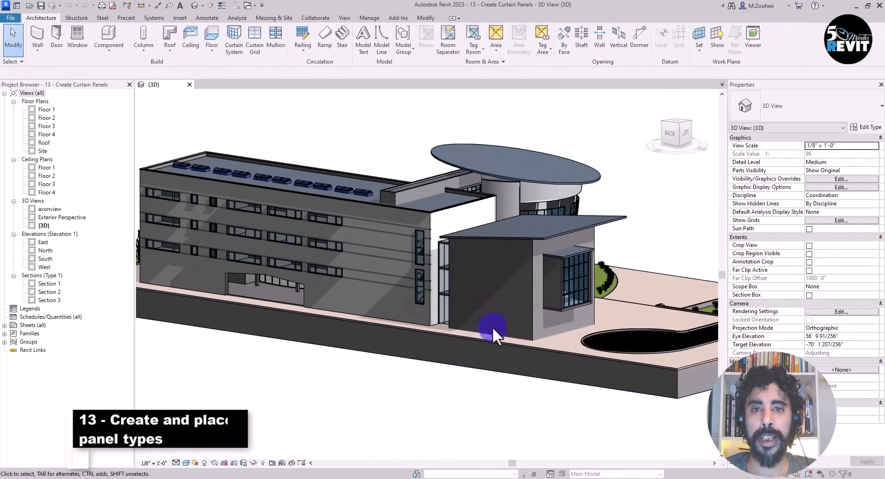
# Step: Temporarily isolate the straight entrance curtain wall, Curtain Wall 1, in the 3D view
pyautogui.keyDown('shift'); pyautogui.moveTo(480, 406); pyautogui.dragTo(407, 375, button='middle'); pyautogui.keyUp('shift')
pyautogui.scroll(4, 400, 297)
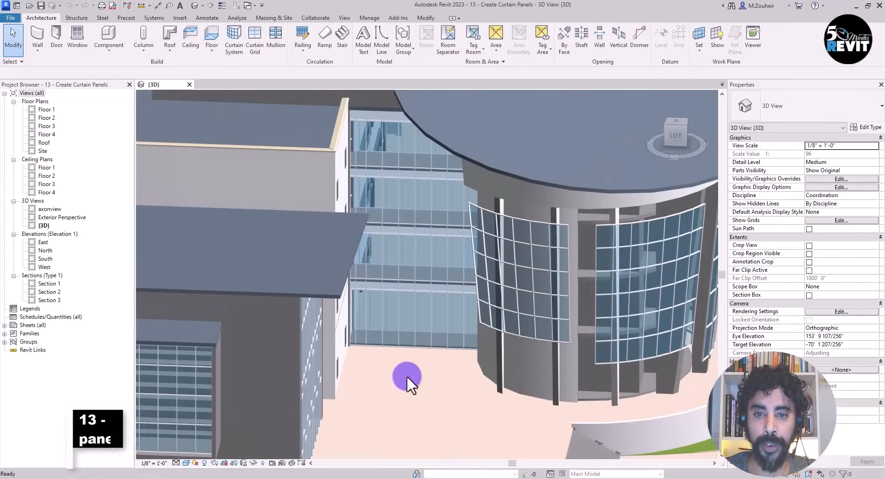
pyautogui.scroll(3, 429, 372)
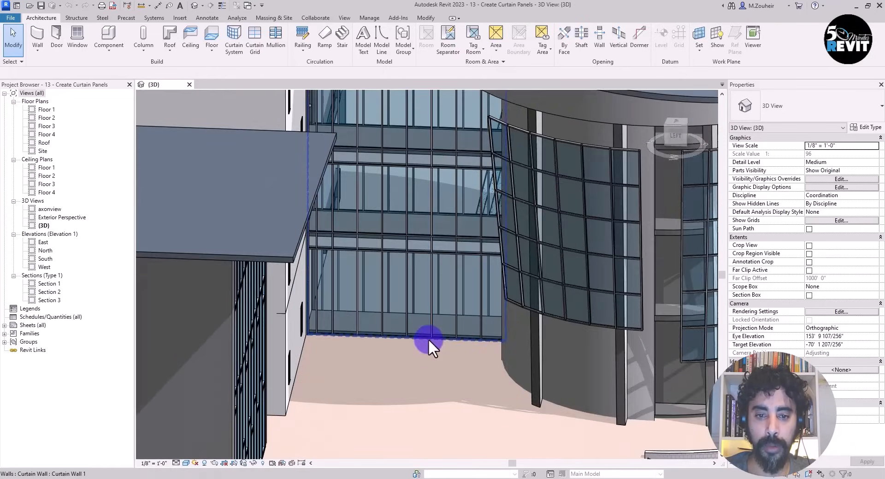
pyautogui.click(432, 390)
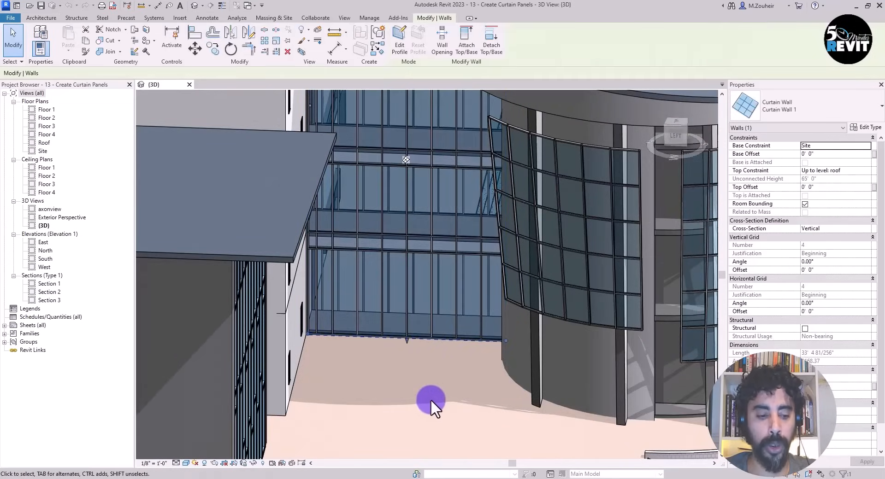
pyautogui.keyDown('shift'); pyautogui.moveTo(449, 399); pyautogui.dragTo(414, 395, button='middle'); pyautogui.keyUp('shift')
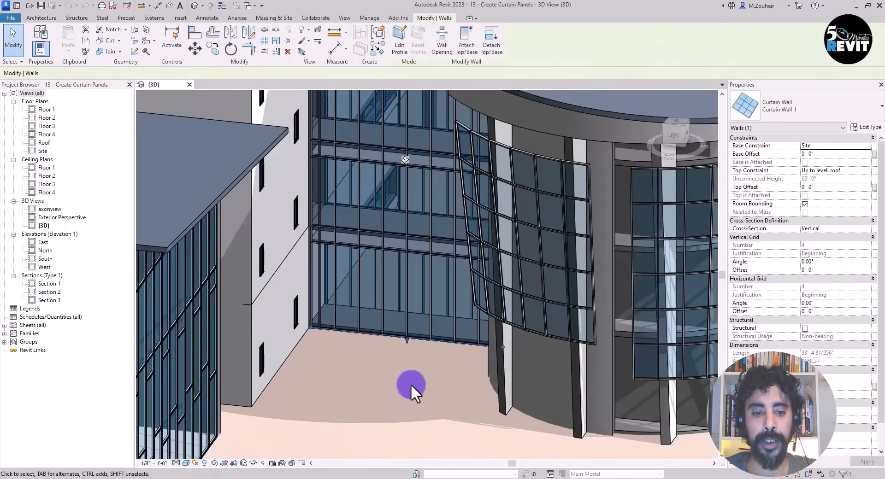
pyautogui.click(253, 463)
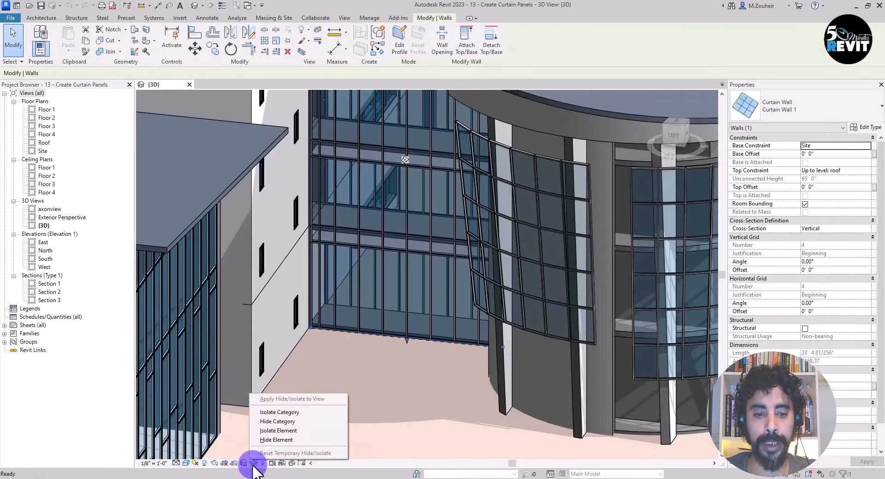
pyautogui.click(278, 430)
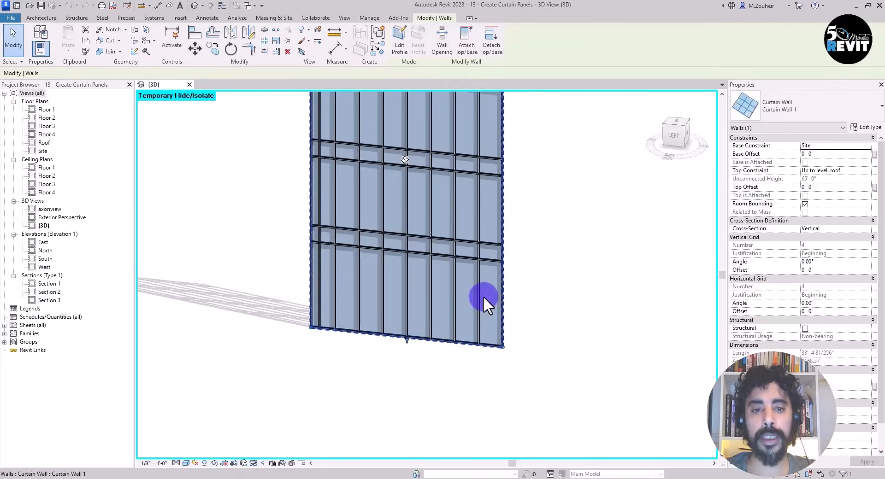
pyautogui.keyDown('shift'); pyautogui.moveTo(460, 399); pyautogui.dragTo(438, 350, button='middle'); pyautogui.keyUp('shift')
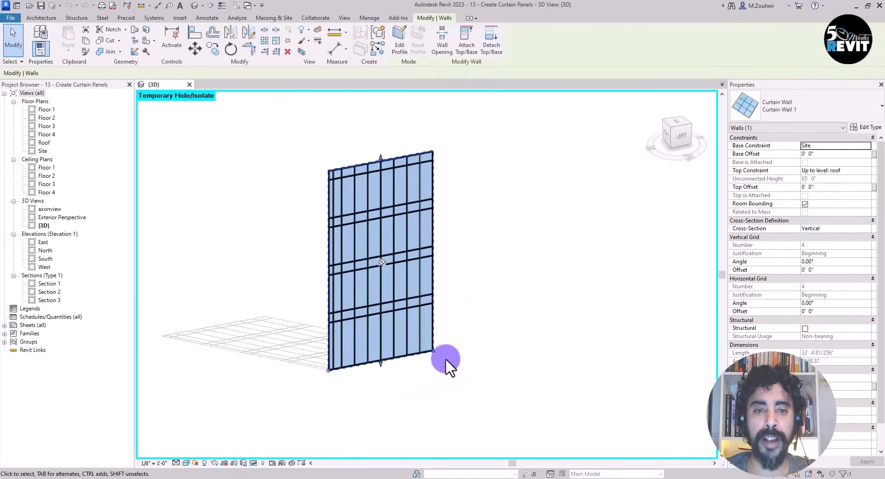
pyautogui.moveTo(511, 256); pyautogui.dragTo(513, 275, button='middle')
pyautogui.scroll(1, 442, 396)
pyautogui.moveTo(454, 380); pyautogui.dragTo(466, 380, button='middle')
pyautogui.click(453, 402)
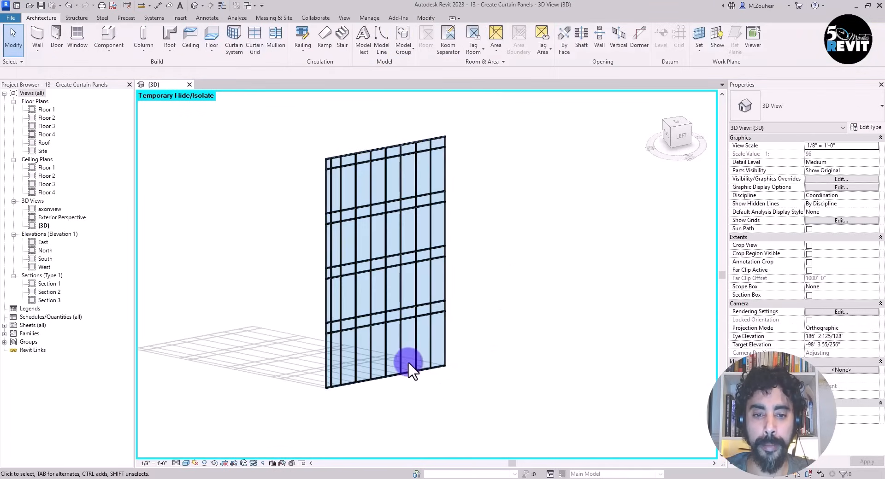
# Step: Select a ground-level glazed panel near the middle of the curtain wall and extend the selection to all panels along its vertical grid
pyautogui.scroll(3, 408, 364)
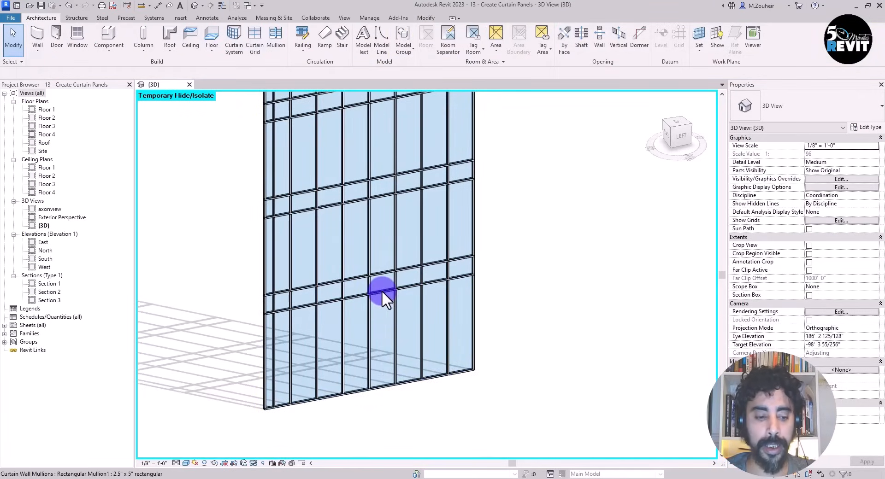
pyautogui.press('Tab')
pyautogui.press('Tab')
pyautogui.press('Tab')
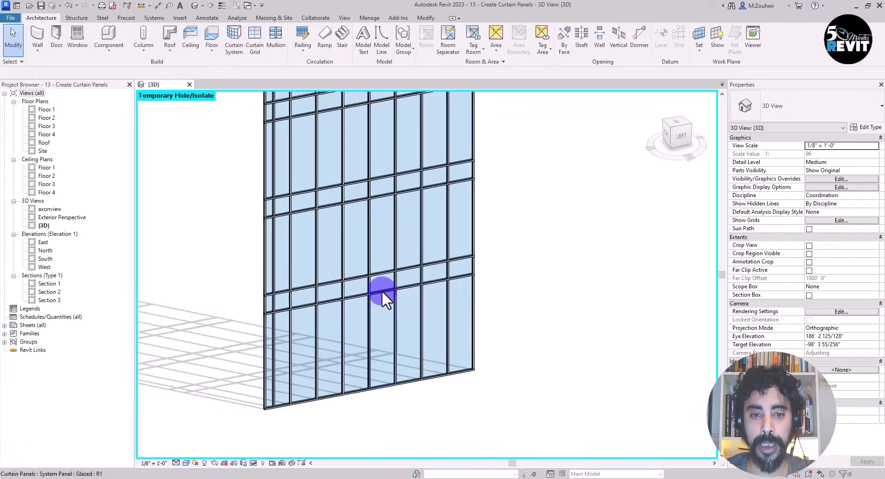
pyautogui.click(382, 290)
pyautogui.scroll(3, 405, 403)
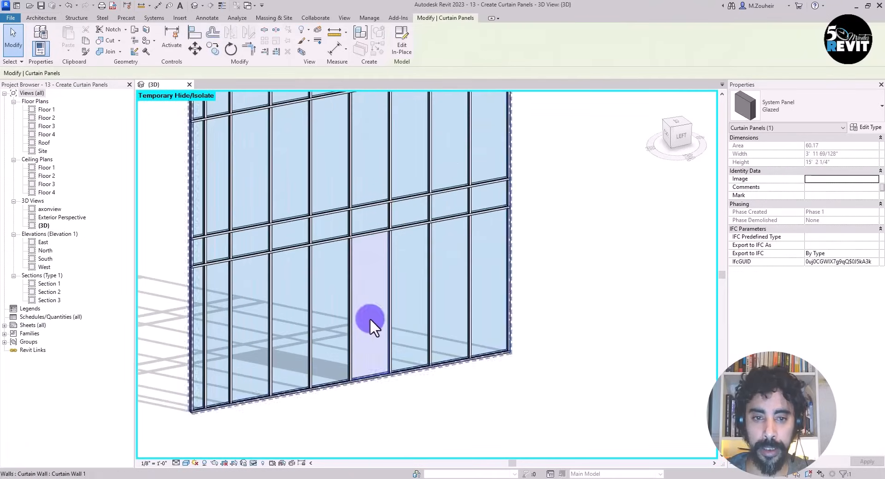
pyautogui.keyDown('shift'); pyautogui.moveTo(366, 278); pyautogui.dragTo(361, 328, button='middle'); pyautogui.keyUp('shift')
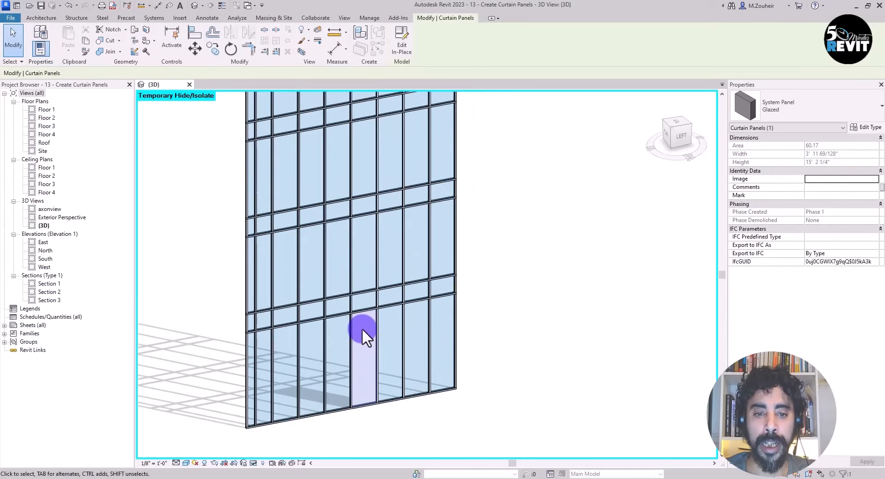
pyautogui.rightClick(361, 328)
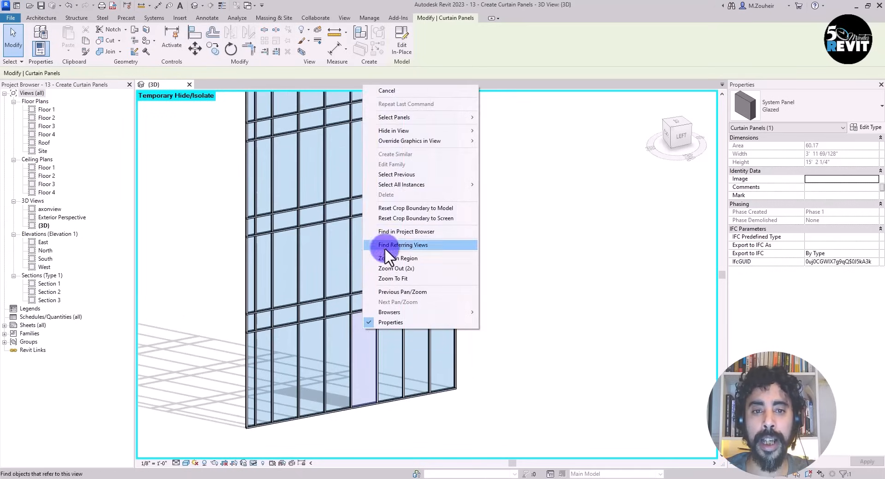
pyautogui.moveTo(427, 117)
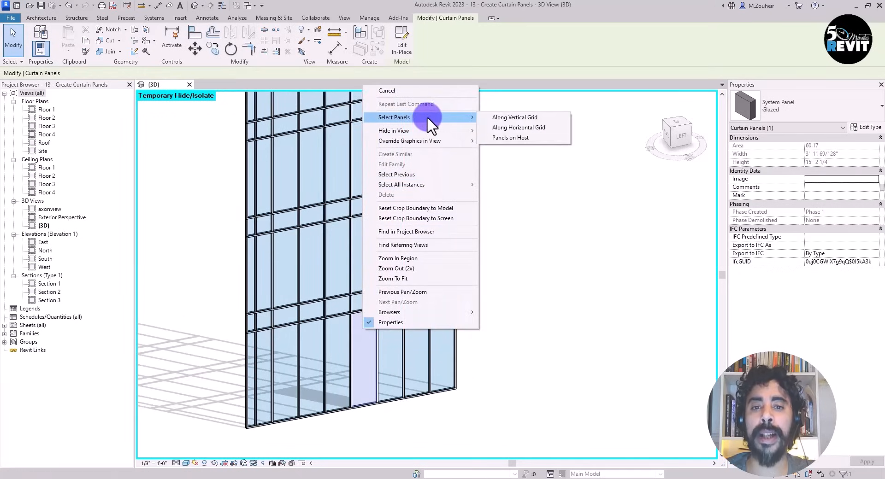
pyautogui.click(529, 119)
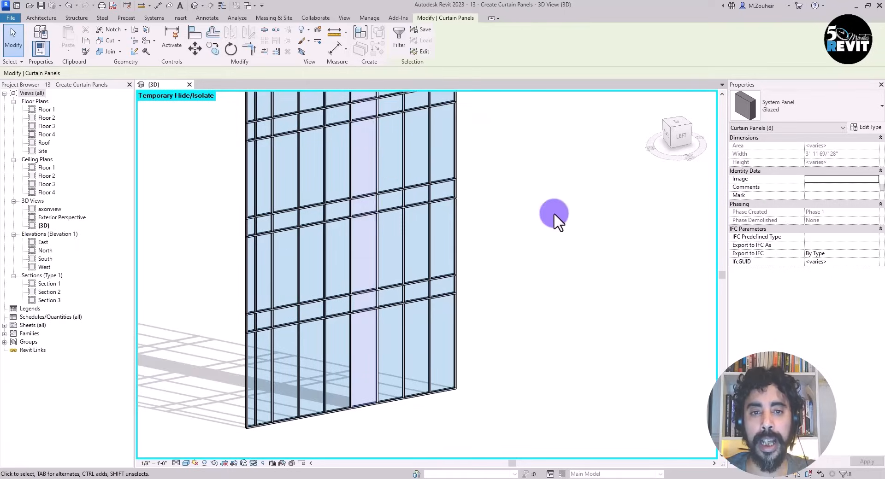
pyautogui.press('h')
pyautogui.press('i')
pyautogui.moveTo(555, 211); pyautogui.dragTo(547, 256, button='middle')
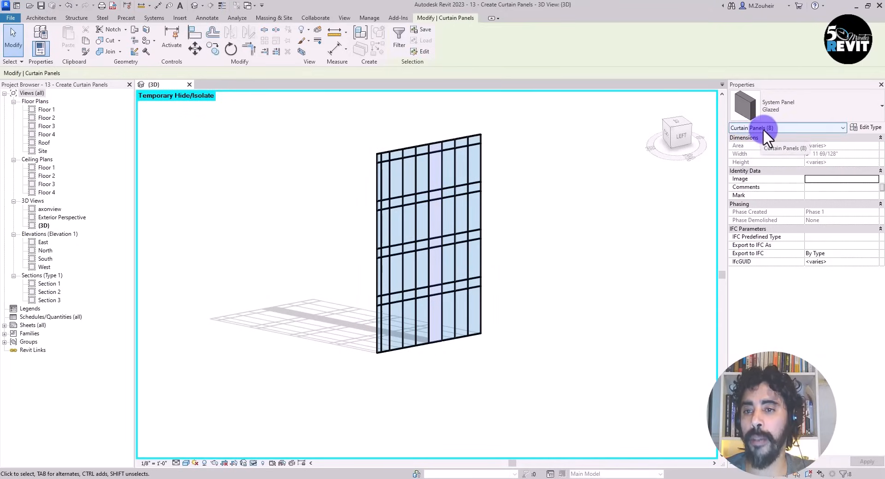
# Step: Duplicate the Glazed system panel type of the selected panels as a new type named Metal Pan
pyautogui.click(867, 127)
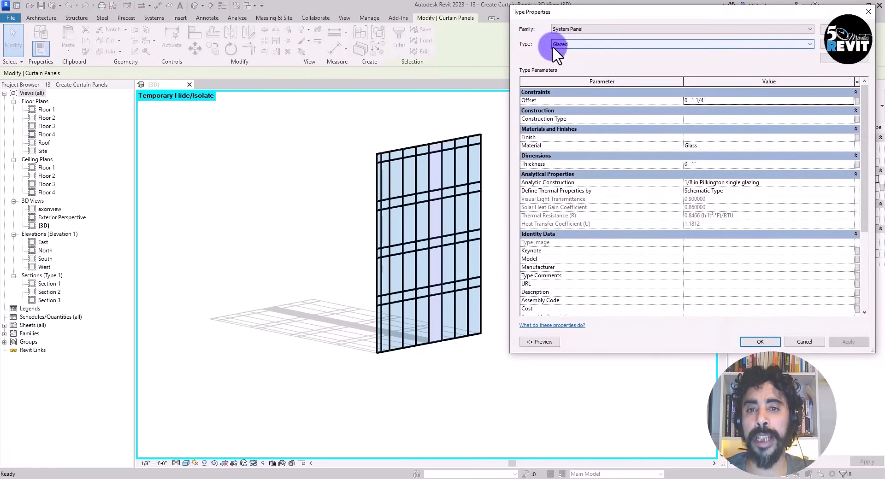
pyautogui.click(844, 44)
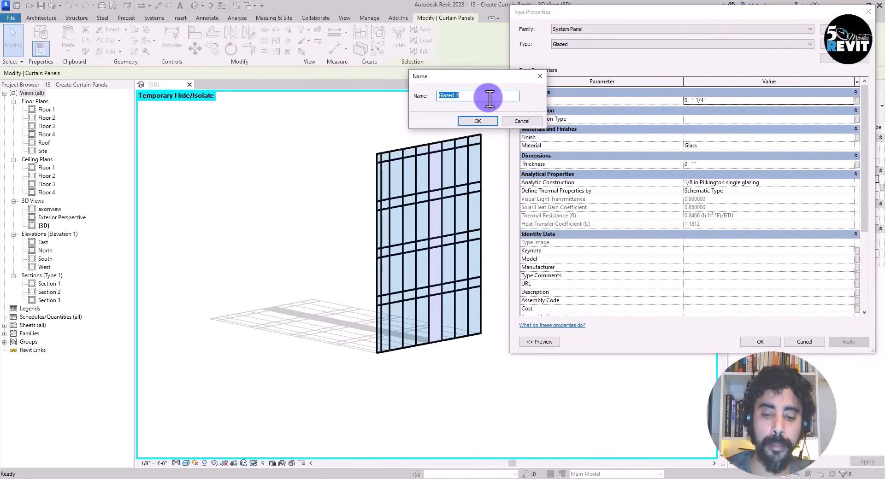
pyautogui.write('me')
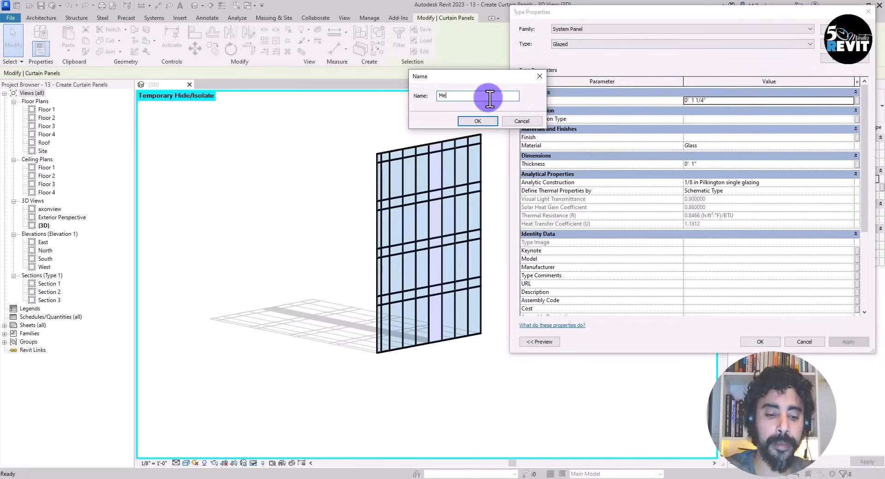
pyautogui.write('tal')
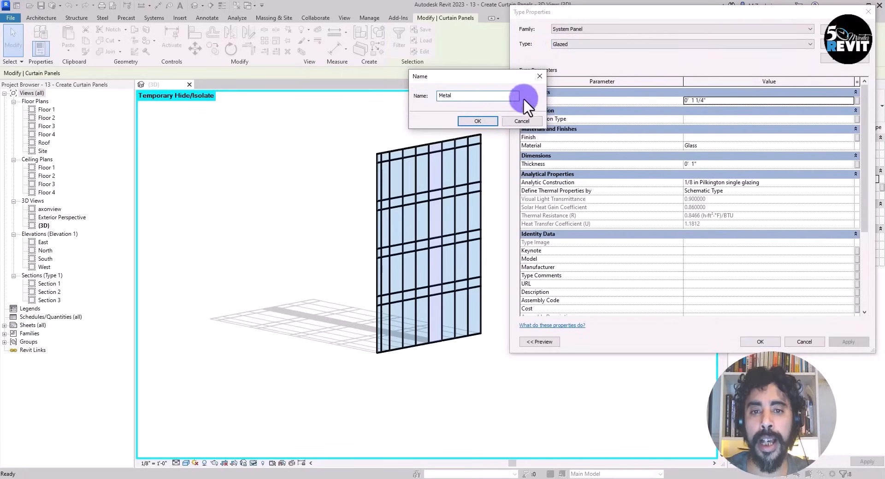
pyautogui.write(' Pan')
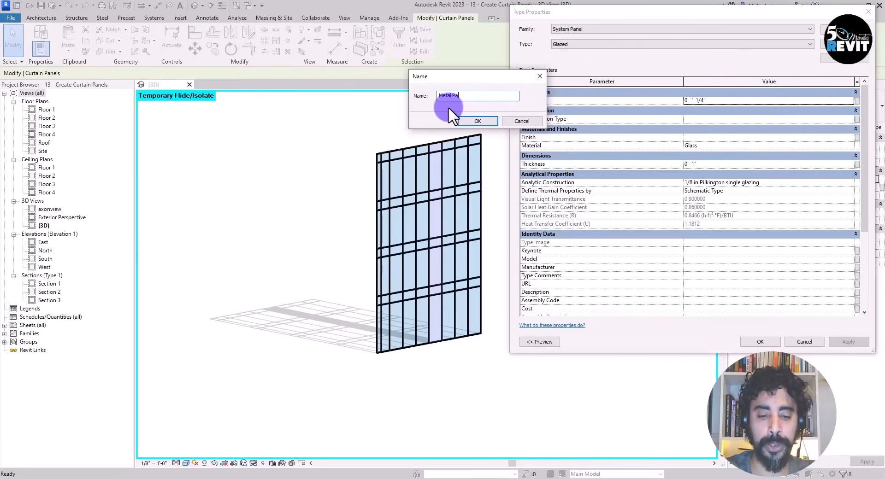
pyautogui.click(460, 120)
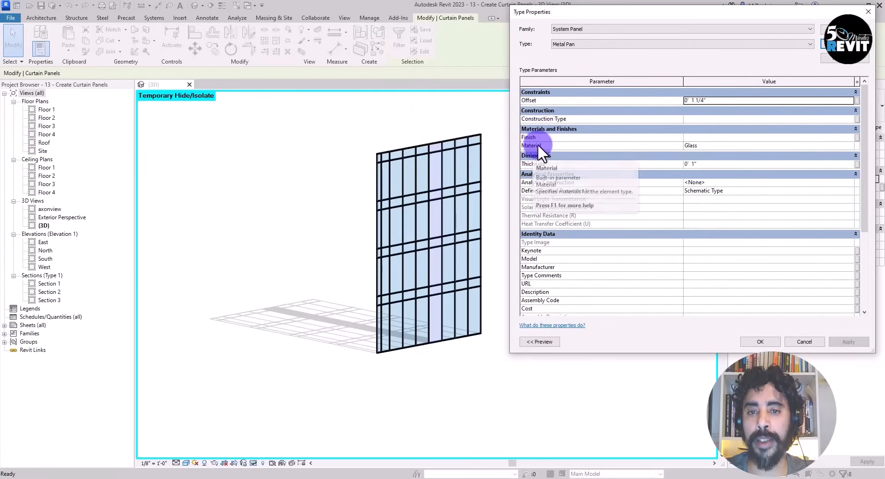
# Step: Assign the Aluminum material to the Metal Pan panel type and apply the type to the selected column of panels
pyautogui.click(713, 147)
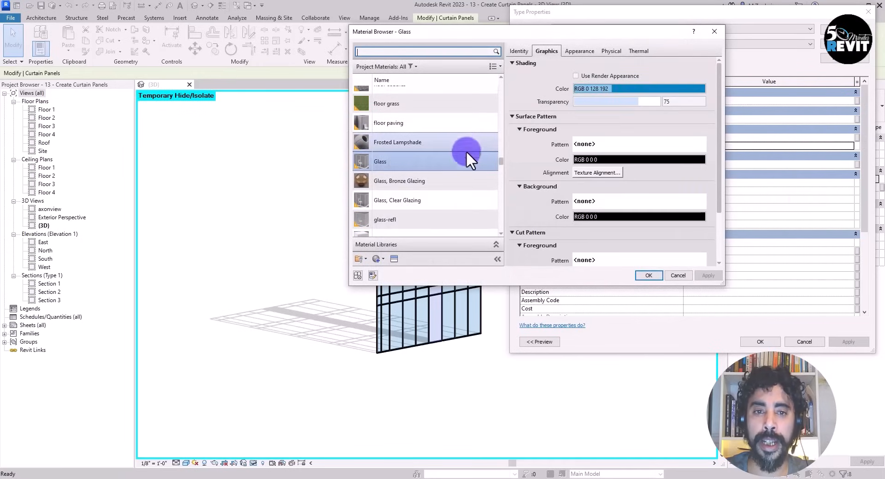
pyautogui.scroll(3, 448, 178)
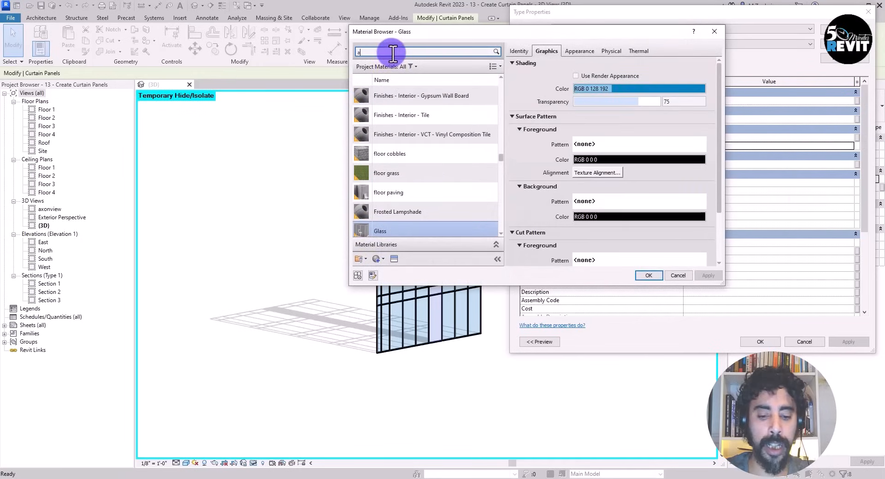
pyautogui.write('alu')
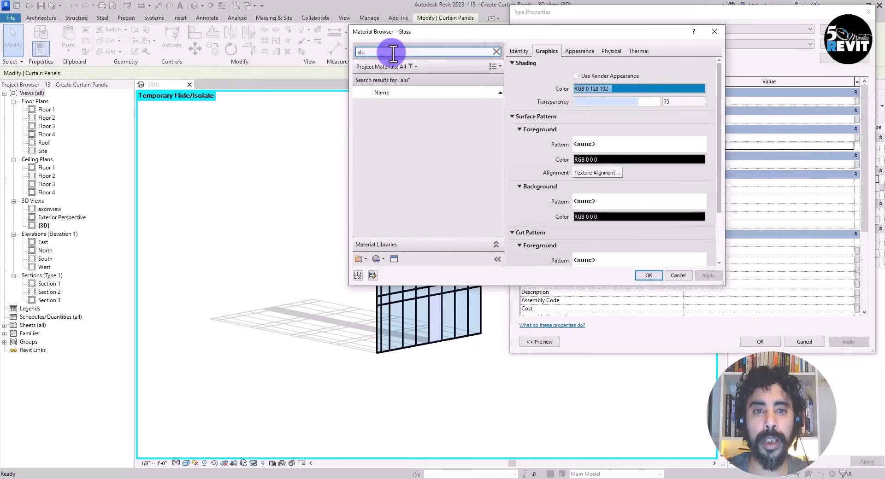
pyautogui.click(385, 108)
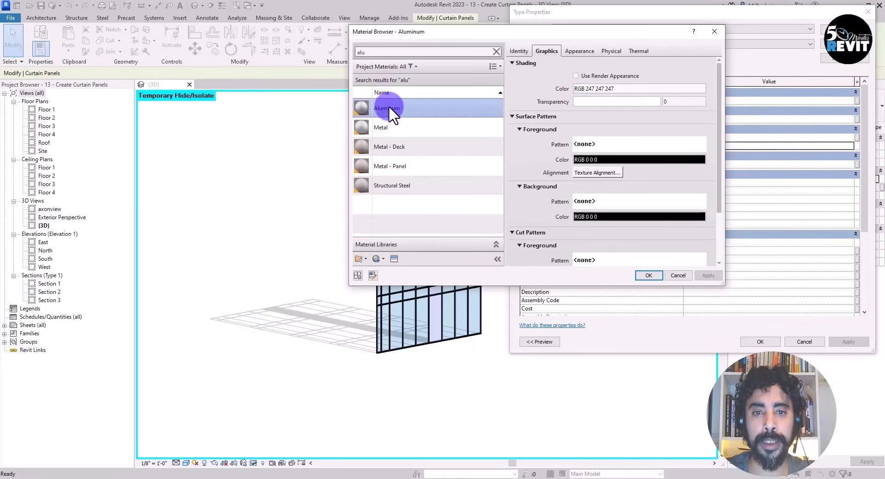
pyautogui.click(651, 275)
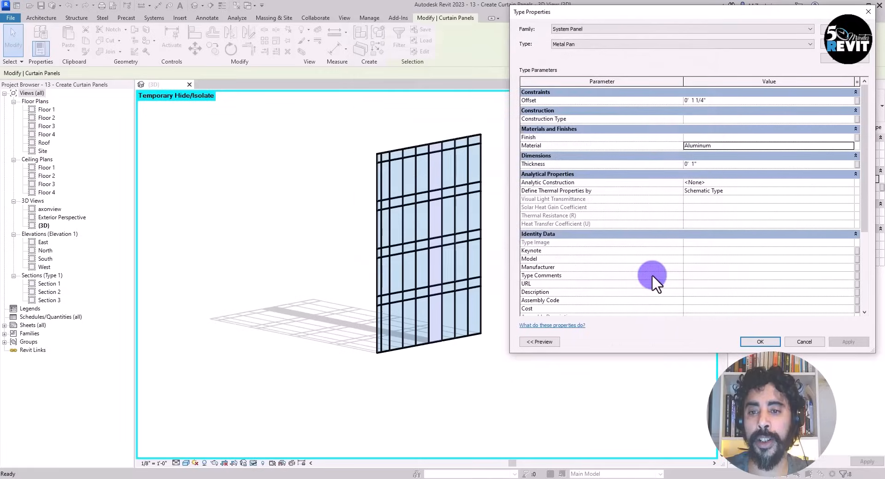
pyautogui.click(746, 341)
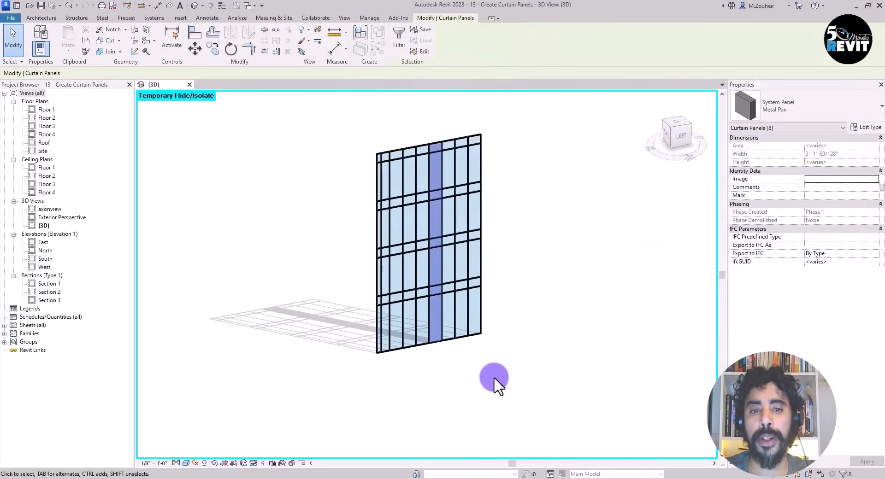
pyautogui.scroll(3, 494, 377)
pyautogui.click(279, 212)
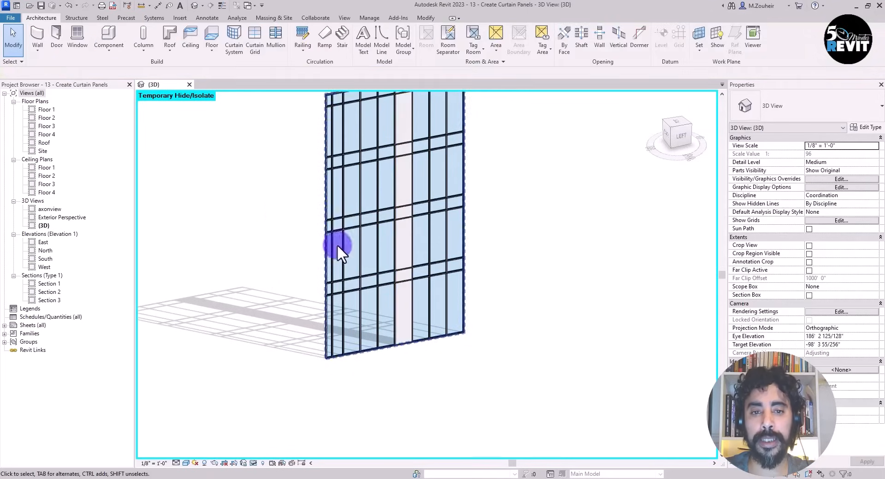
# Step: Examine the vertical column of metal panels over the full height of the isolated curtain wall
pyautogui.scroll(-3, 526, 228)
pyautogui.scroll(2, 415, 168)
pyautogui.scroll(3, 407, 137)
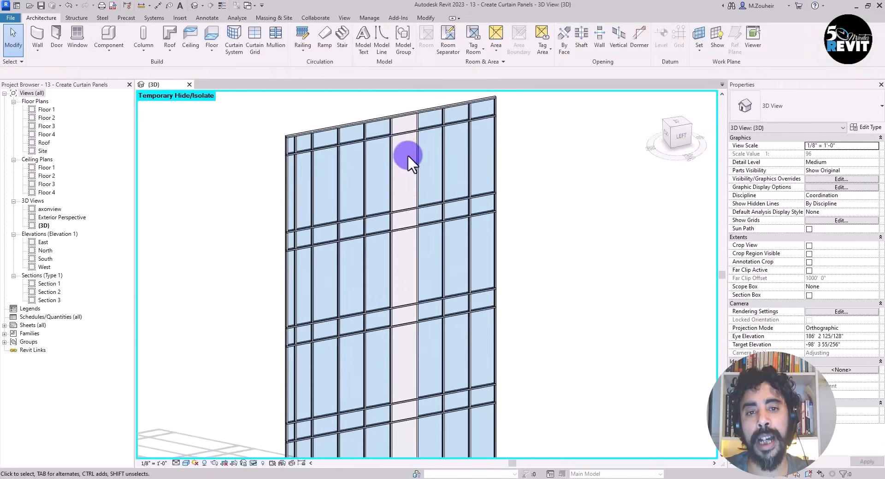
pyautogui.scroll(-1, 399, 270)
pyautogui.scroll(-3, 494, 262)
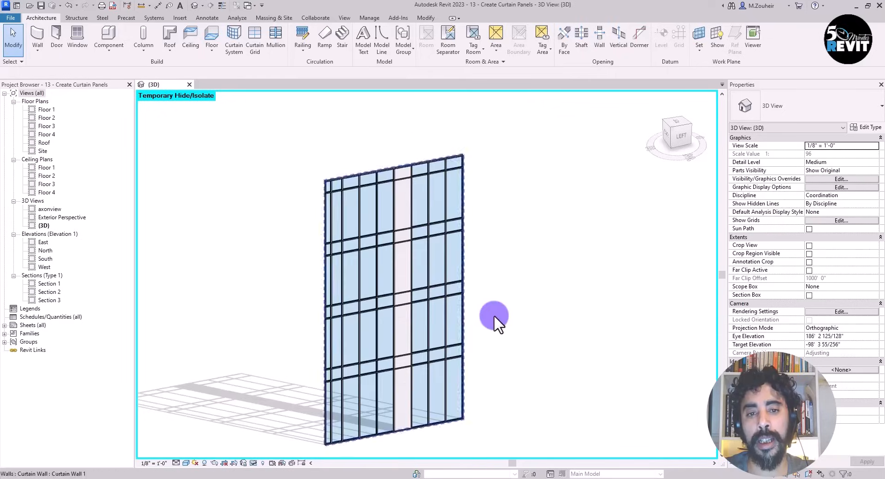
pyautogui.scroll(3, 524, 241)
pyautogui.scroll(-3, 506, 279)
pyautogui.moveTo(529, 357)
pyautogui.mouseDown(button='middle')
pyautogui.moveTo(532, 350)
pyautogui.moveTo(585, 355)
pyautogui.moveTo(559, 328)
pyautogui.moveTo(561, 342)
pyautogui.mouseUp(button='middle')
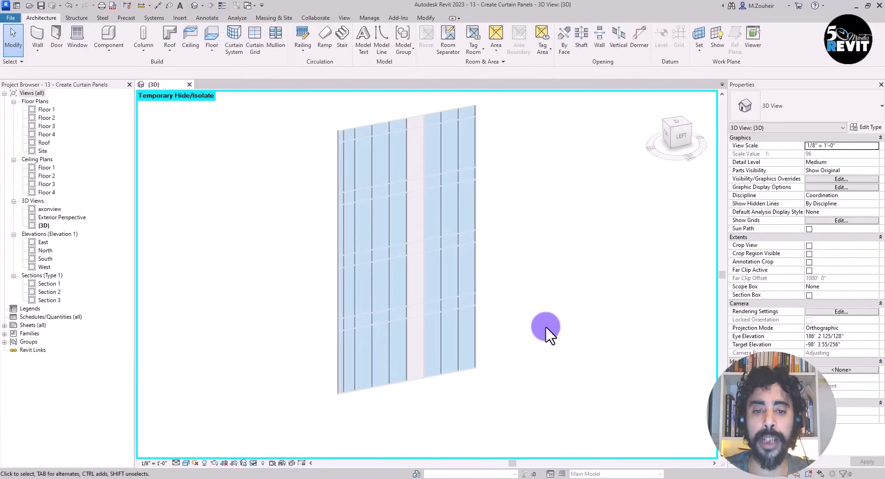
# Step: Select a single glazed panel in the lowest narrow horizontal band of the isolated curtain wall
pyautogui.scroll(2, 344, 400)
pyautogui.moveTo(403, 404); pyautogui.dragTo(446, 424, button='middle')
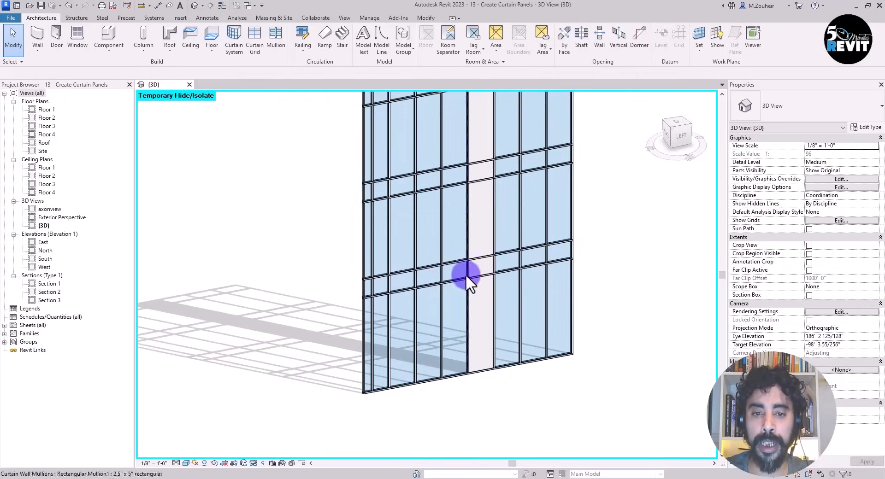
pyautogui.scroll(4, 349, 315)
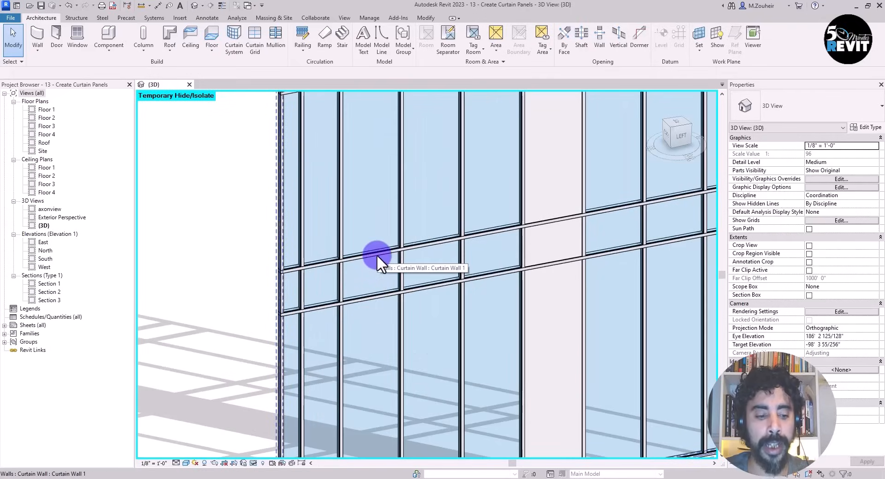
pyautogui.press('Tab')
pyautogui.press('Tab')
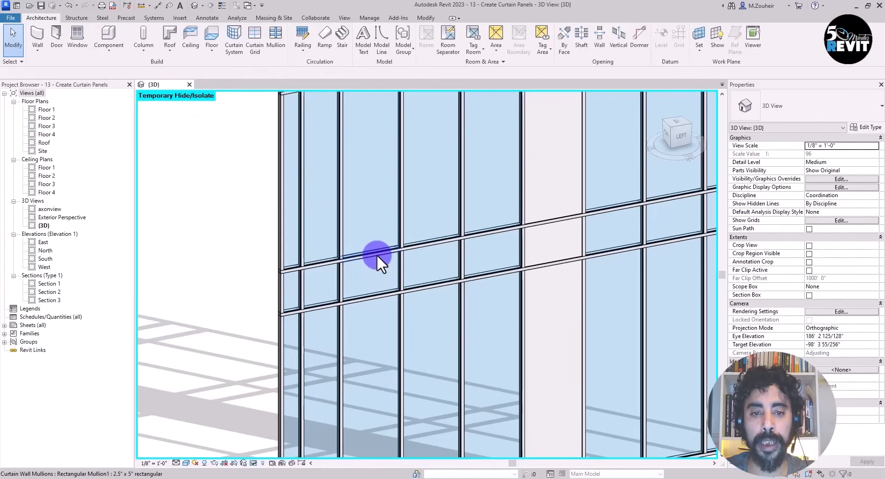
pyautogui.press('Tab')
pyautogui.press('Tab')
pyautogui.press('Tab')
pyautogui.press('Tab')
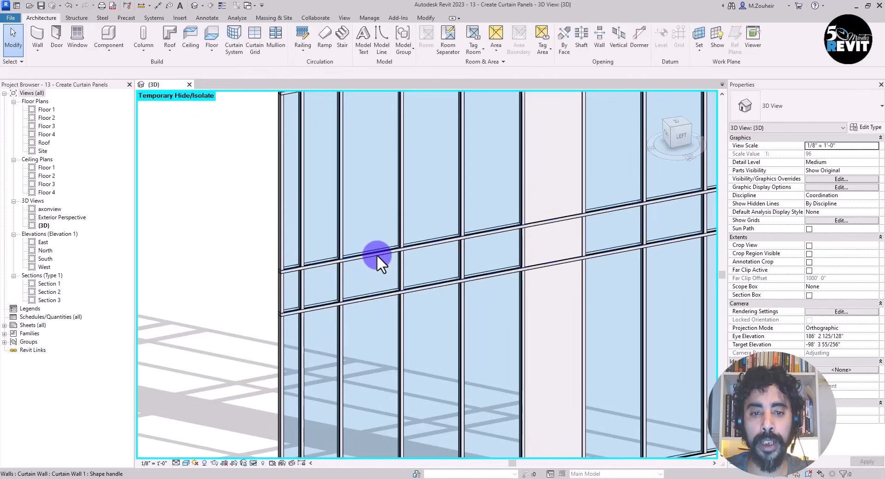
pyautogui.press('Tab')
pyautogui.press('Tab')
pyautogui.press('Tab')
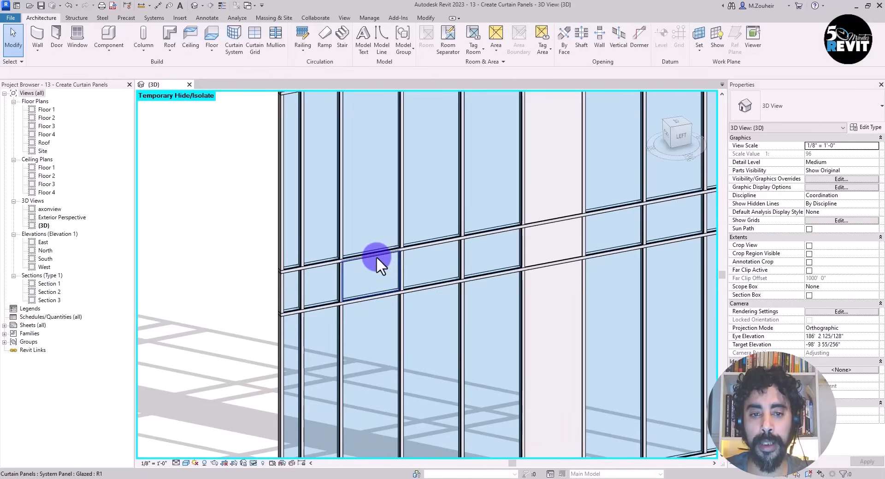
pyautogui.click(376, 256)
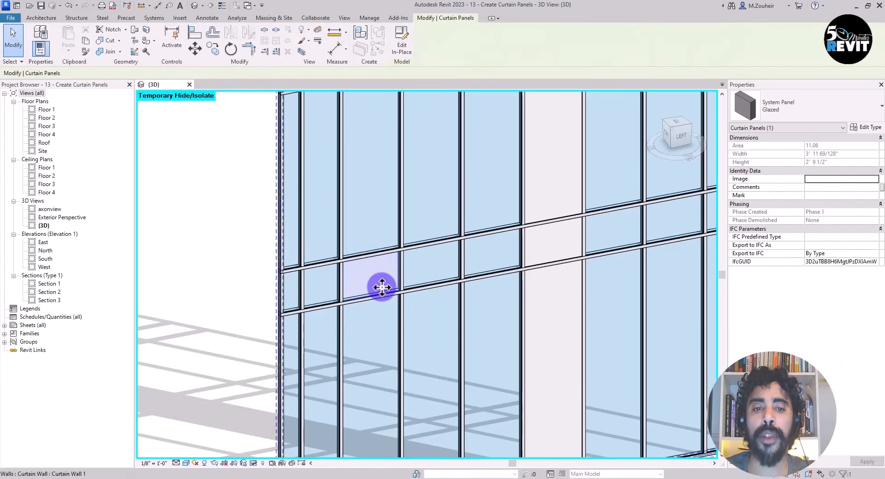
# Step: Extend the selection to all panels along the horizontal grid of the selected panel
pyautogui.scroll(-1, 381, 288)
pyautogui.scroll(-1, 383, 271)
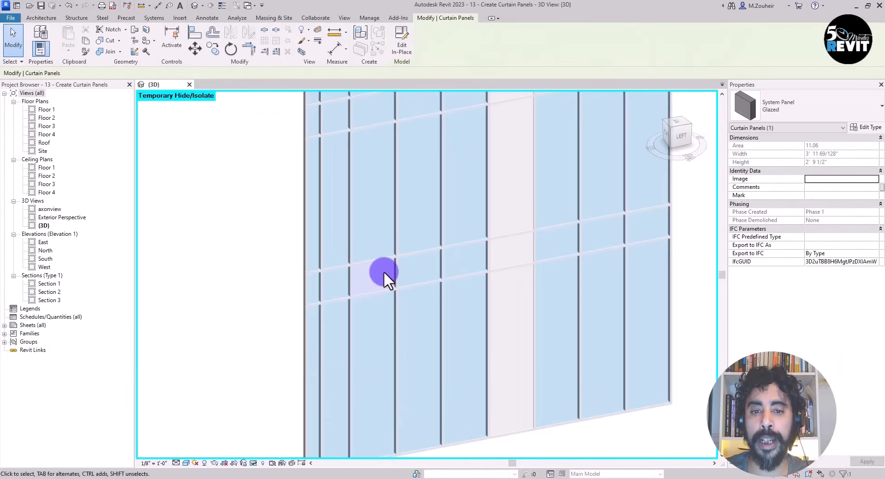
pyautogui.rightClick(383, 273)
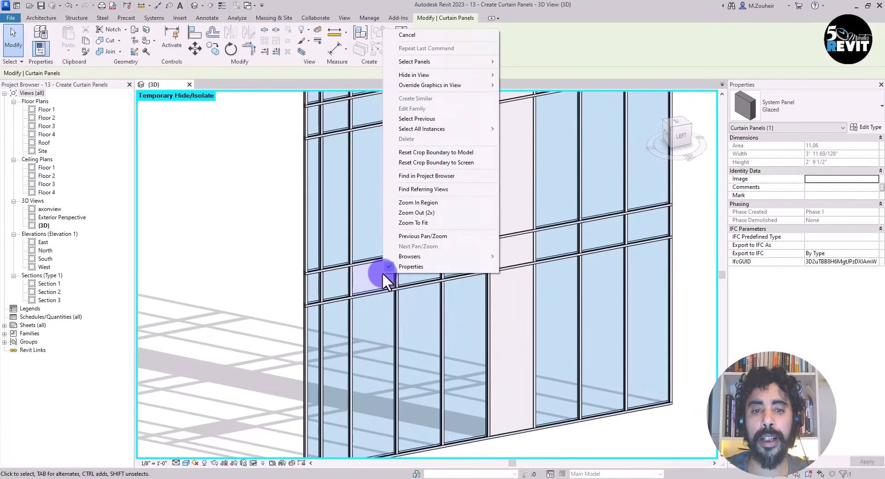
pyautogui.moveTo(442, 63)
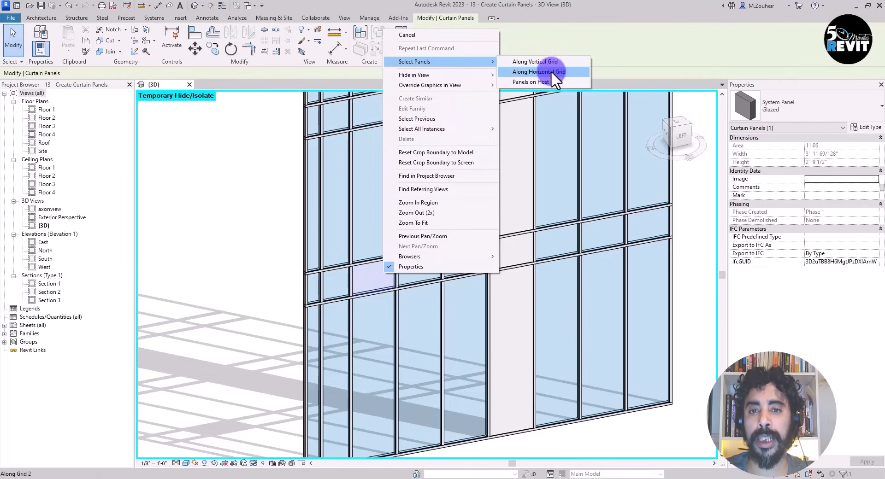
pyautogui.click(539, 72)
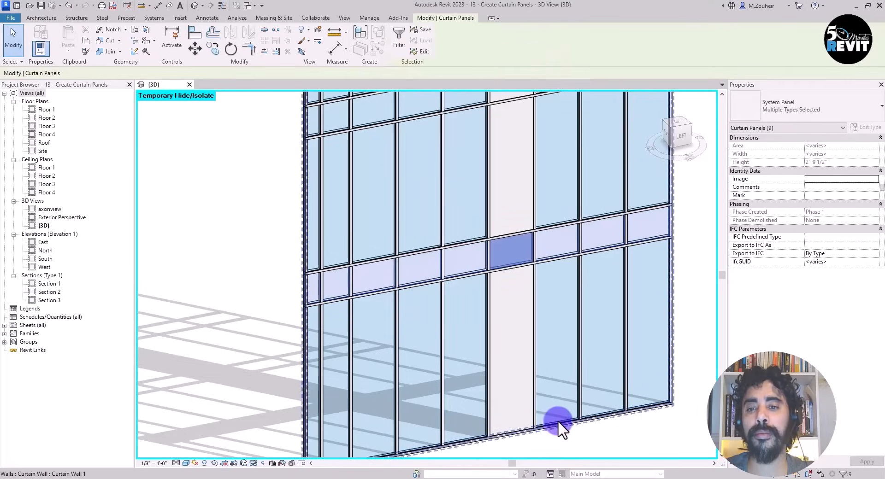
# Step: Apply the Metal Pan system panel type to the selected row of panels and clear the selection
pyautogui.click(808, 101)
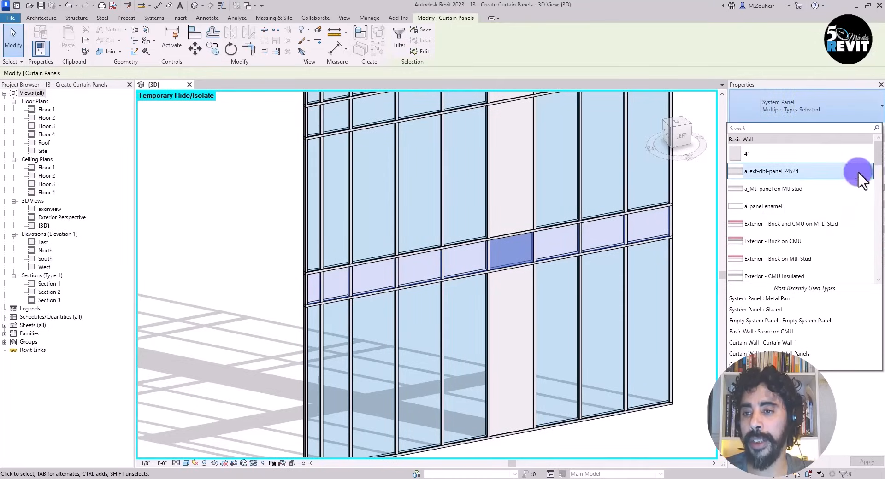
pyautogui.moveTo(880, 162); pyautogui.dragTo(878, 291)
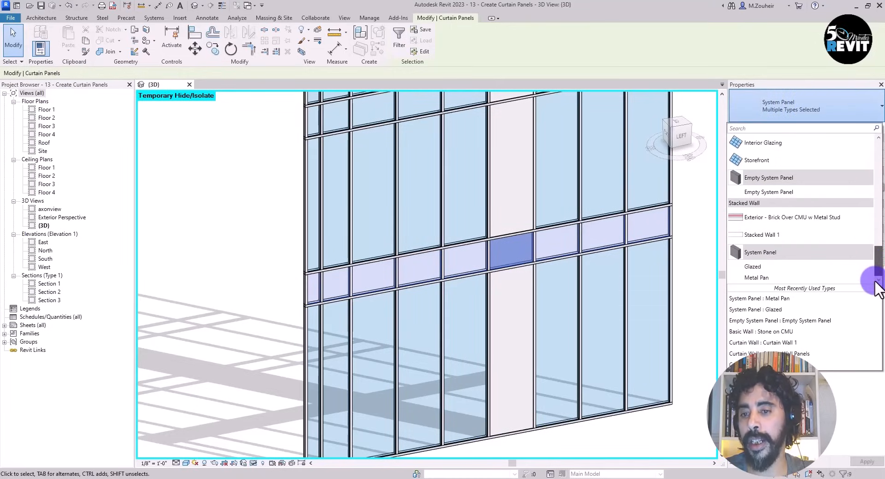
pyautogui.click(764, 277)
pyautogui.scroll(-2, 597, 428)
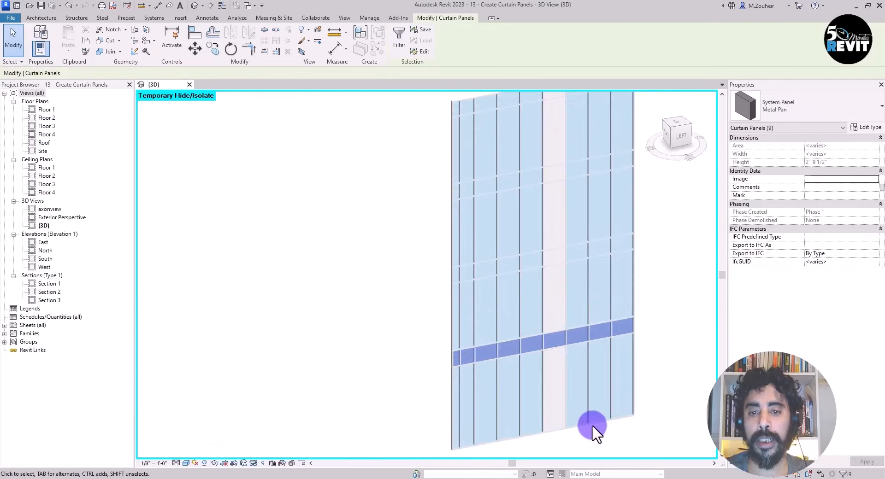
pyautogui.moveTo(395, 370); pyautogui.dragTo(329, 357, button='middle')
pyautogui.click(328, 359)
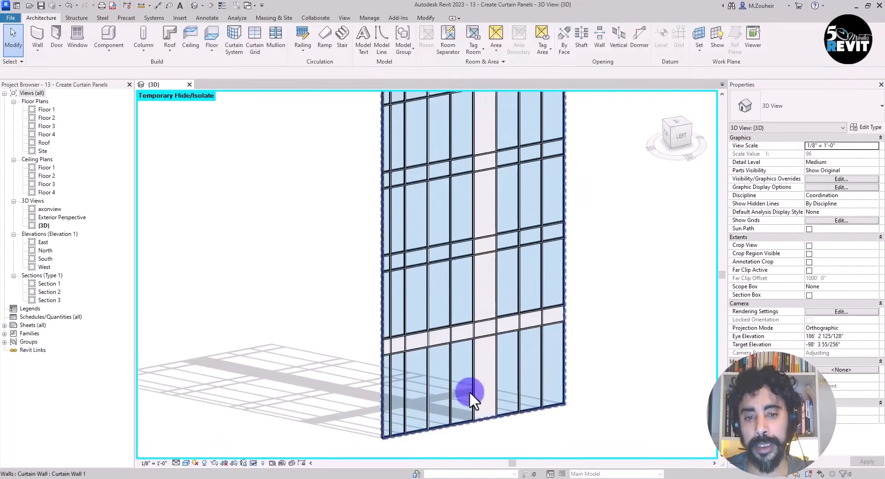
# Step: Examine the horizontal row of metal panels up close and within the whole curtain wall
pyautogui.scroll(5, 469, 396)
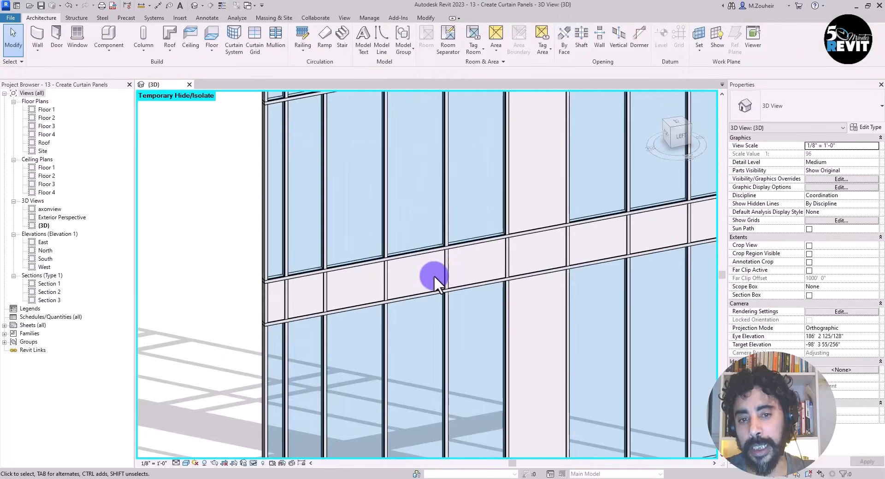
pyautogui.scroll(-2, 534, 265)
pyautogui.scroll(4, 424, 286)
pyautogui.scroll(-2, 351, 288)
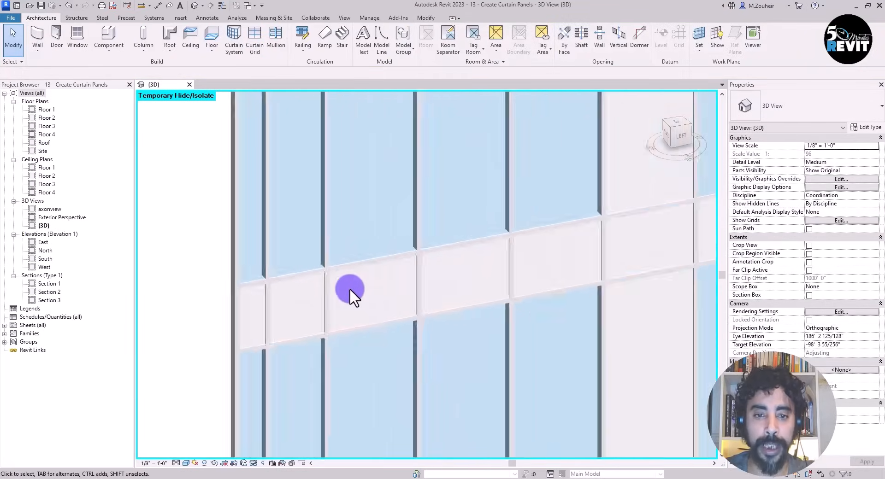
pyautogui.scroll(-2, 392, 282)
pyautogui.moveTo(277, 264); pyautogui.dragTo(263, 328, button='middle')
pyautogui.scroll(-1, 246, 350)
pyautogui.scroll(-1, 264, 317)
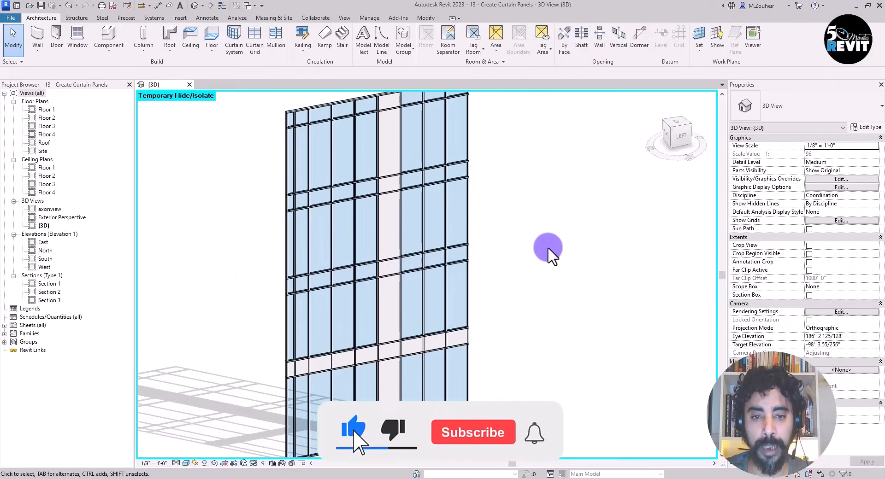
# Step: Select all elements of the second narrow horizontal band from the ground with a selection window across the wall
pyautogui.moveTo(265, 297); pyautogui.dragTo(265, 291, button='middle')
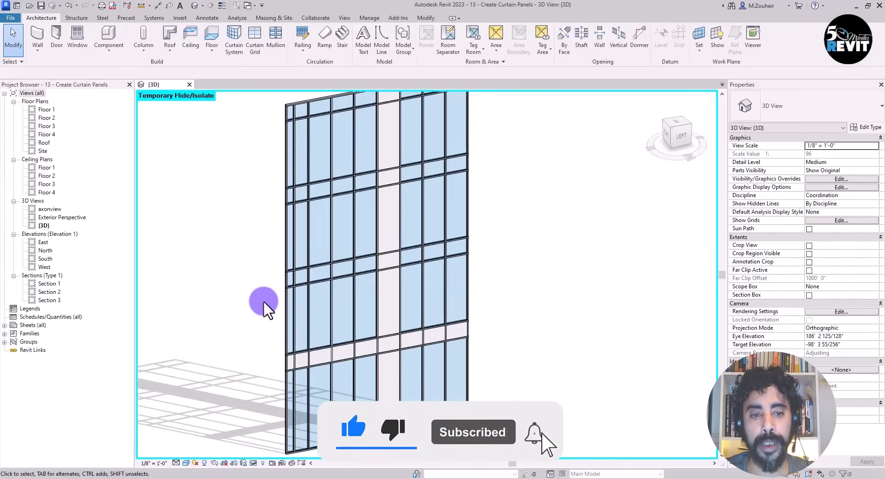
pyautogui.moveTo(262, 305); pyautogui.dragTo(281, 278)
pyautogui.moveTo(353, 255); pyautogui.dragTo(499, 226)
pyautogui.scroll(2, 544, 295)
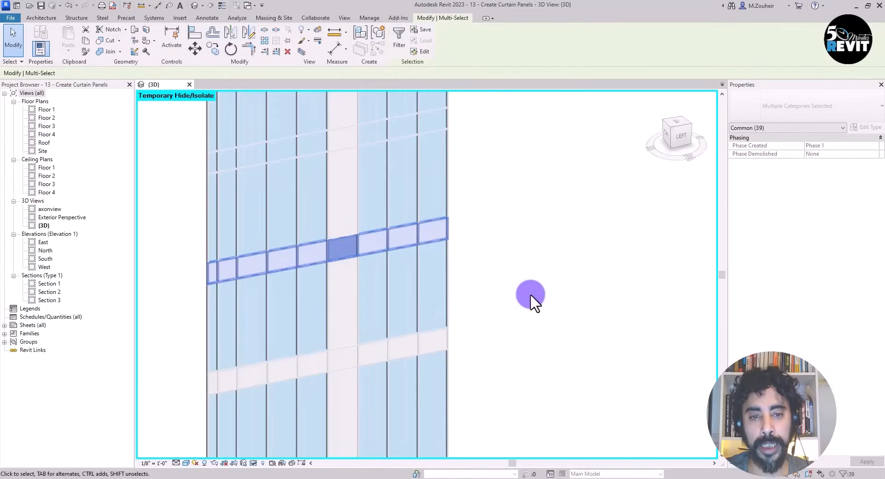
pyautogui.moveTo(530, 299); pyautogui.dragTo(624, 332, button='middle')
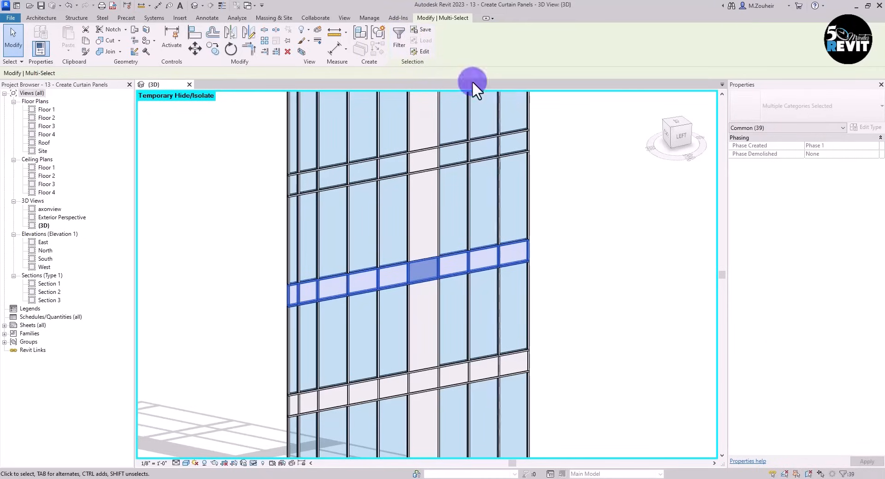
# Step: Filter the selection to Curtain Panels only, excluding Curtain Wall Mullions and Curtain Wall Grids
pyautogui.click(841, 474)
pyautogui.moveTo(405, 163); pyautogui.dragTo(563, 65)
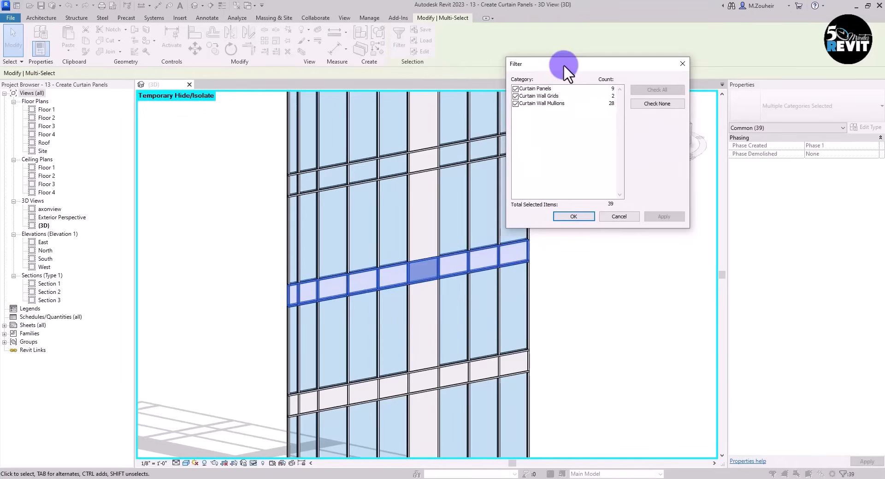
pyautogui.click(515, 103)
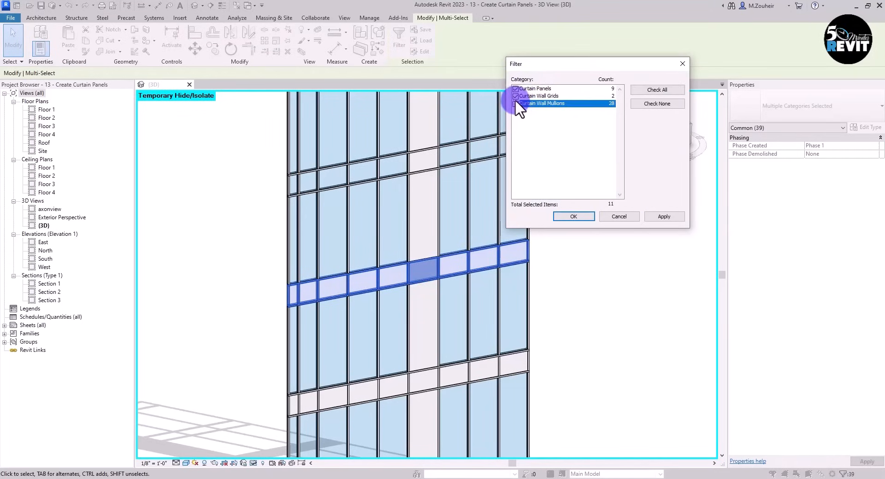
pyautogui.click(515, 96)
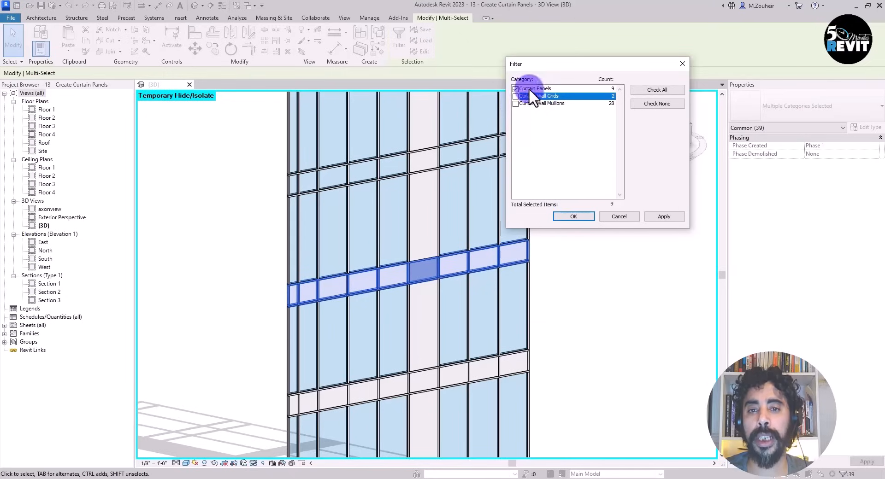
pyautogui.click(574, 216)
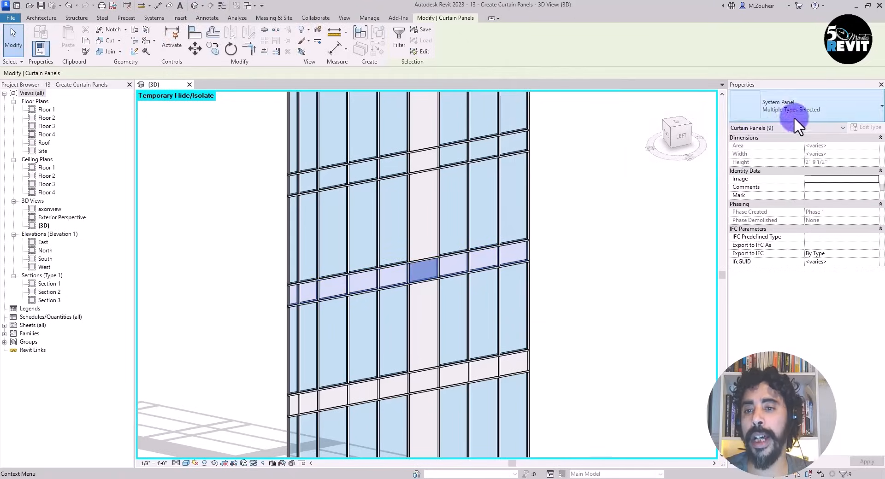
# Step: Change the selected panels of the second band to the Metal Pan system panel type and deselect them
pyautogui.click(801, 104)
pyautogui.scroll(-3, 861, 202)
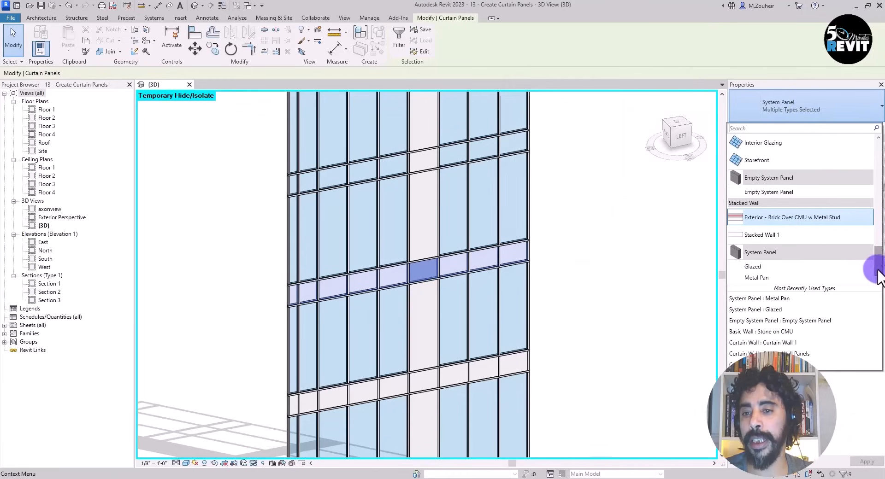
pyautogui.click(771, 278)
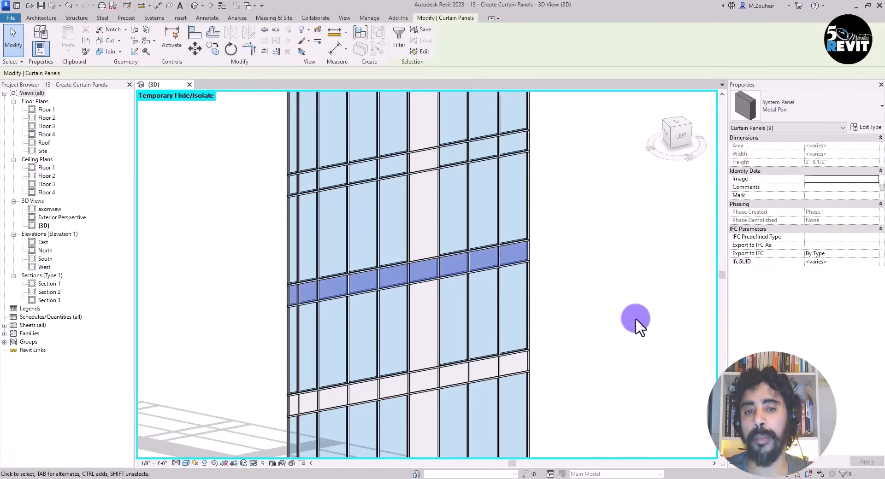
pyautogui.click(634, 280)
# Step: Select all elements of the third narrow horizontal band from the ground with a selection window across the wall
pyautogui.moveTo(634, 281); pyautogui.dragTo(542, 242, button='middle')
pyautogui.scroll(-1, 621, 304)
pyautogui.scroll(-1, 601, 253)
pyautogui.moveTo(552, 273); pyautogui.dragTo(557, 297, button='middle')
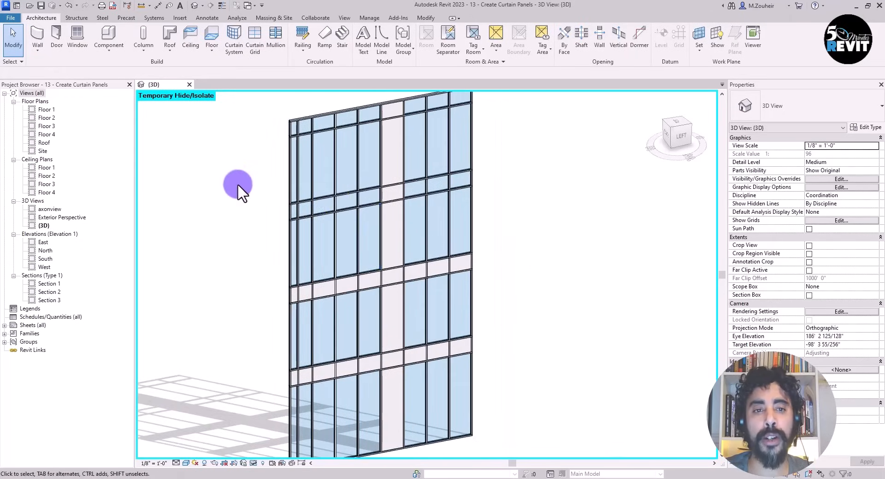
pyautogui.moveTo(236, 184); pyautogui.dragTo(230, 225, button='middle')
pyautogui.moveTo(190, 247); pyautogui.dragTo(205, 201, button='middle')
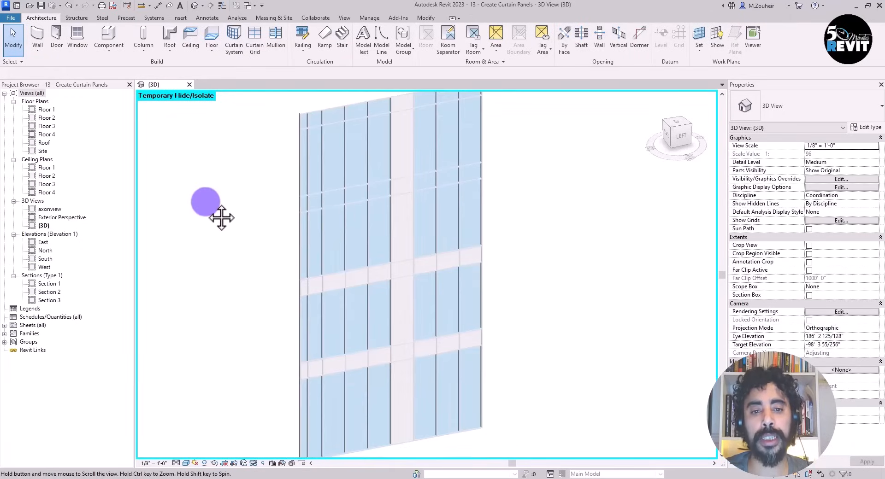
pyautogui.moveTo(211, 232); pyautogui.dragTo(201, 258, button='middle')
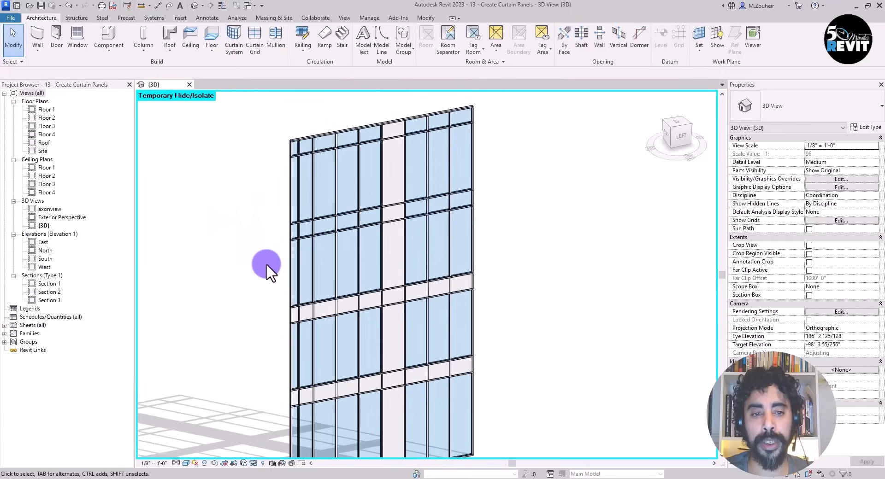
pyautogui.moveTo(278, 256); pyautogui.dragTo(511, 181)
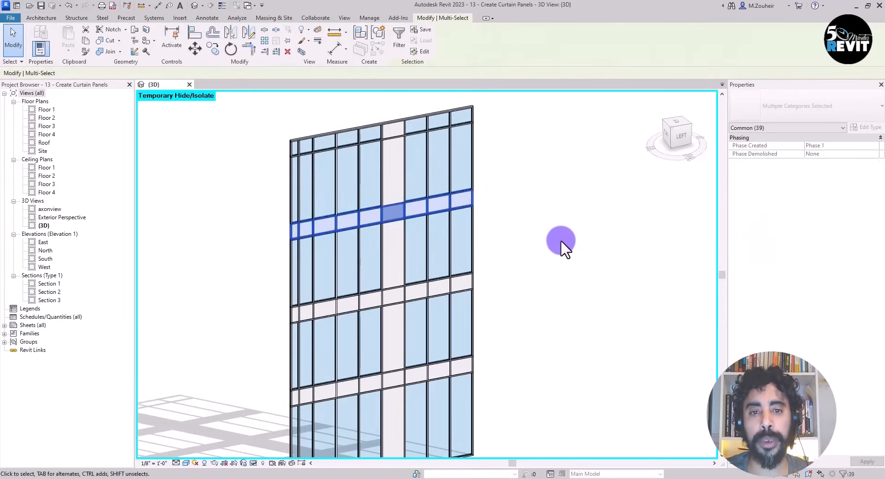
pyautogui.moveTo(561, 240); pyautogui.dragTo(575, 270, button='middle')
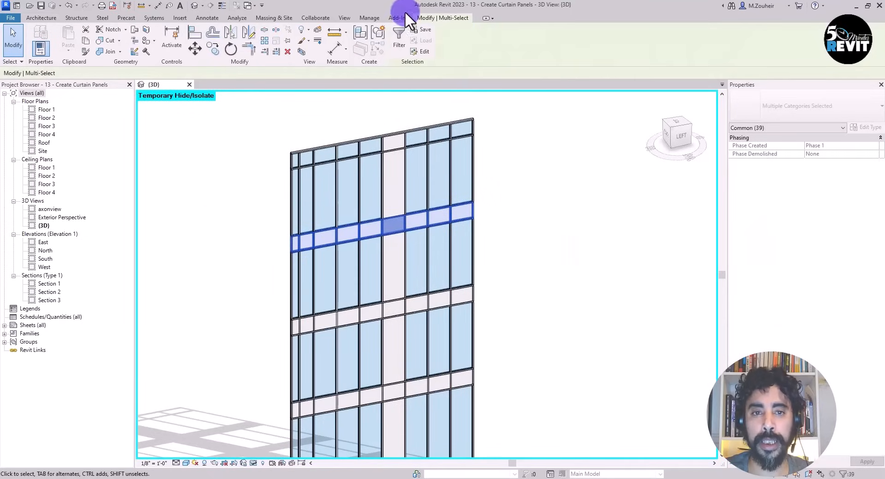
# Step: Filter the third band's selection to Curtain Panels only, excluding Curtain Wall Grids and Curtain Wall Mullions
pyautogui.click(399, 37)
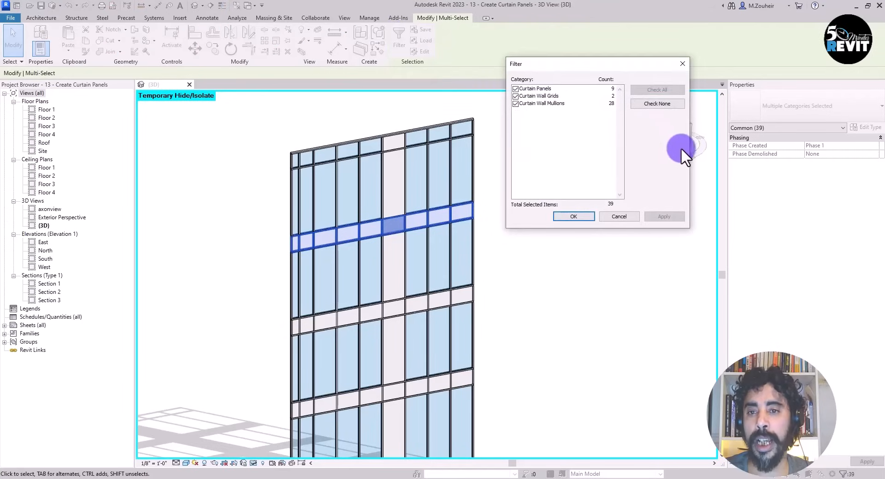
pyautogui.click(674, 105)
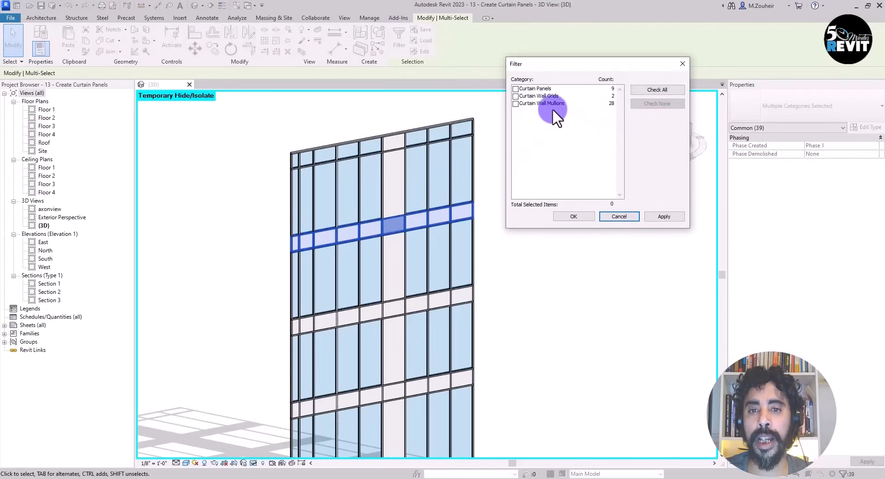
pyautogui.click(516, 88)
pyautogui.click(574, 216)
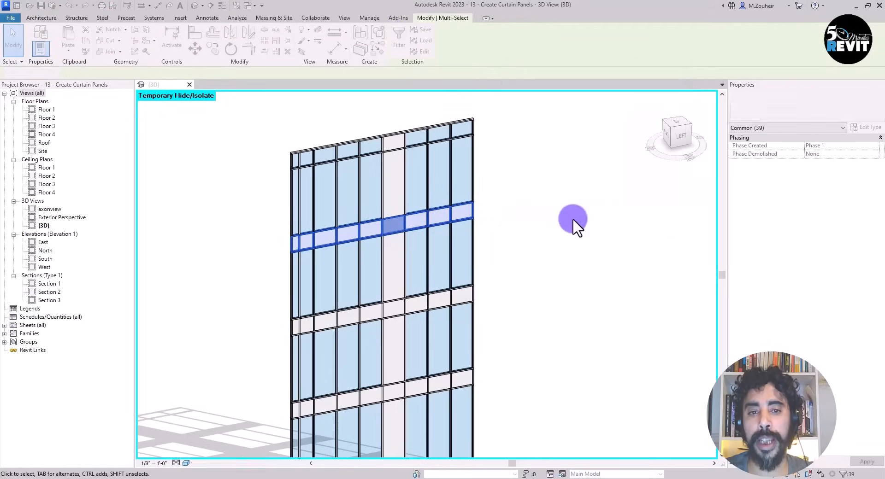
# Step: Change the selected panels of the third band to the Metal Pan system panel type and deselect them
pyautogui.click(795, 102)
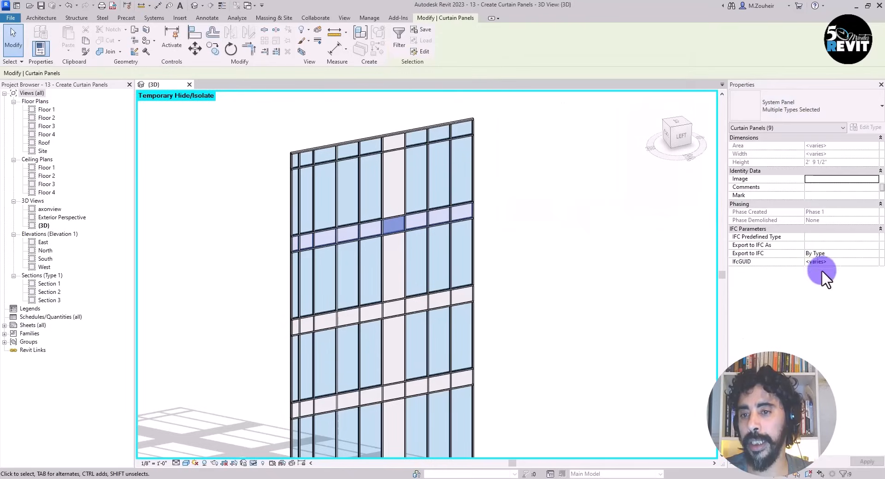
pyautogui.click(809, 103)
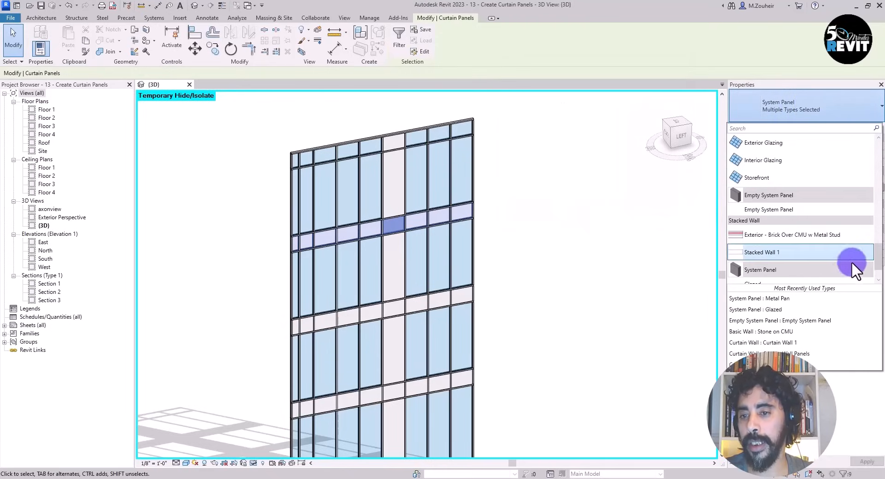
pyautogui.scroll(-1, 830, 265)
pyautogui.click(774, 277)
pyautogui.click(665, 297)
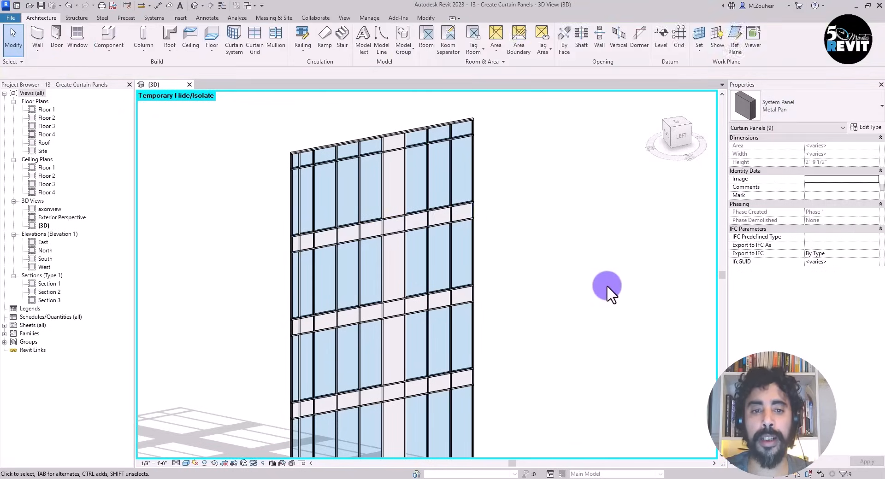
# Step: Select the curtain wall's topmost narrow band with a selection window and filter the selection to Curtain Panels only
pyautogui.moveTo(212, 202); pyautogui.dragTo(207, 248, button='middle')
pyautogui.scroll(3, 263, 234)
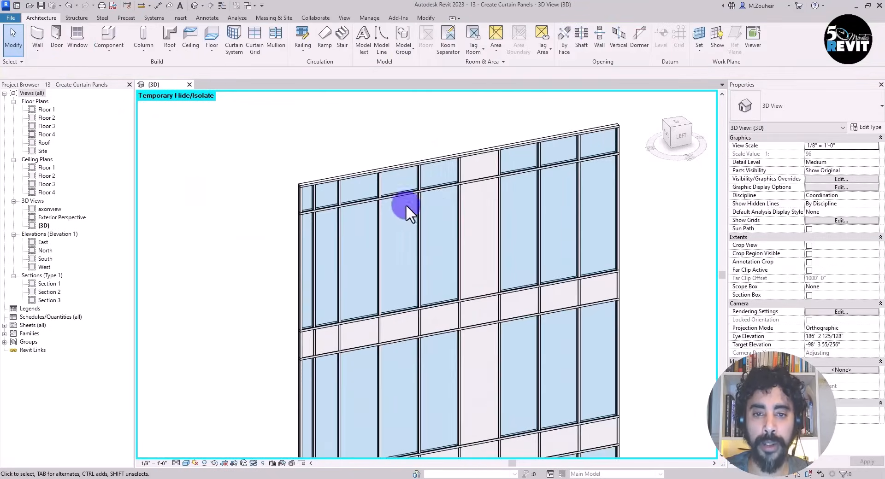
pyautogui.moveTo(254, 252); pyautogui.dragTo(633, 109)
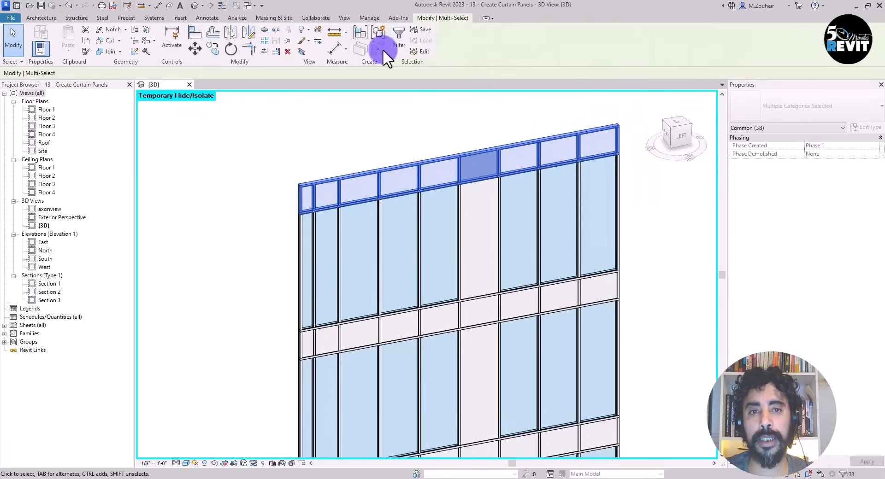
pyautogui.click(397, 38)
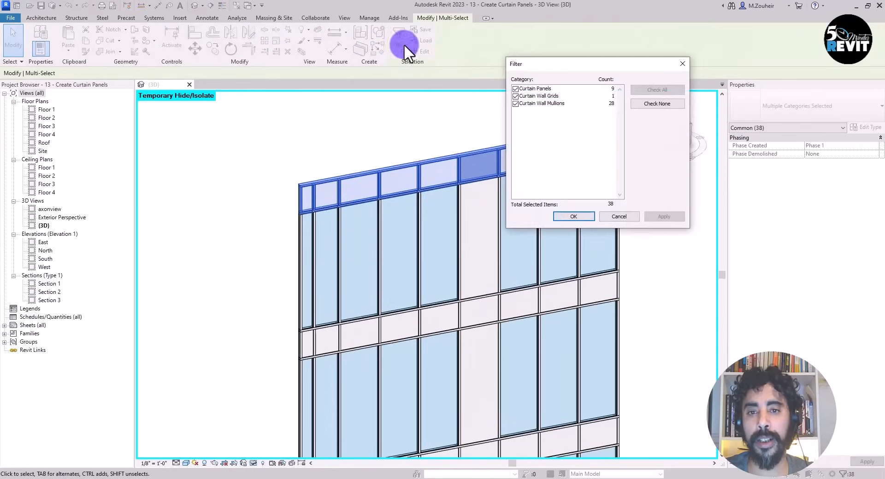
pyautogui.click(671, 103)
pyautogui.click(514, 88)
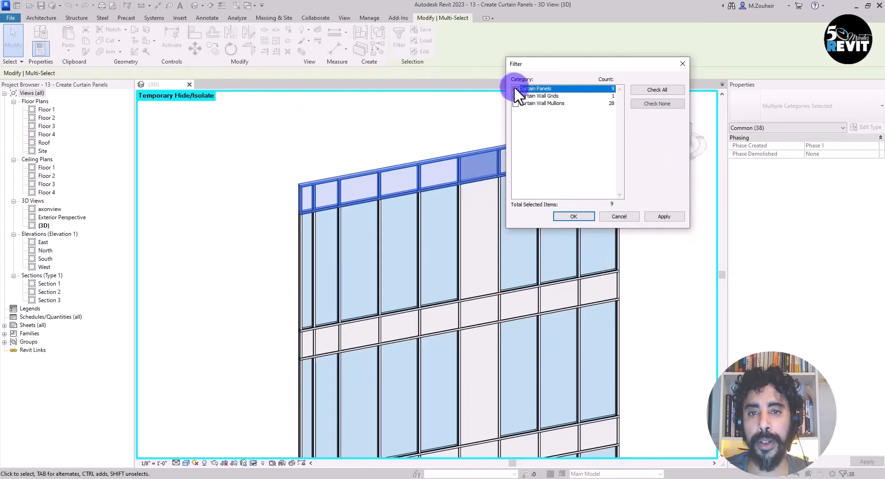
pyautogui.click(581, 216)
# Step: Change the selected panels of the topmost band to the Metal Pan system panel type and deselect them
pyautogui.click(800, 98)
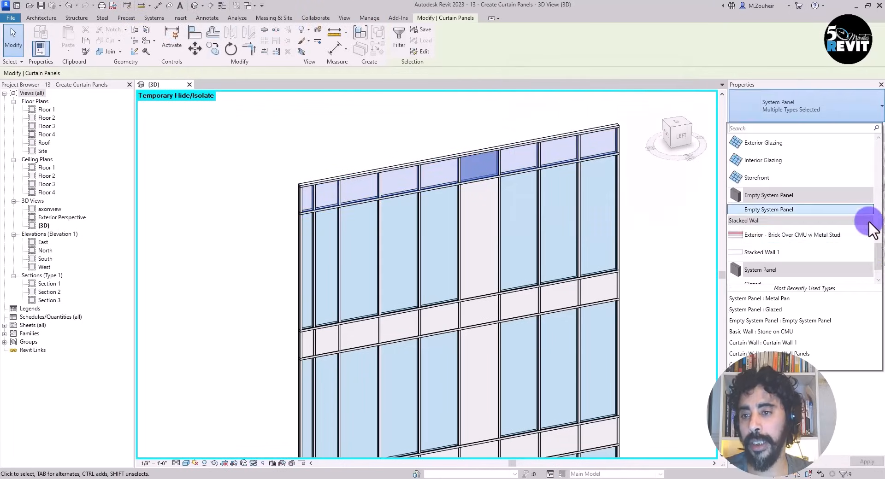
pyautogui.scroll(-1, 865, 272)
pyautogui.click(774, 277)
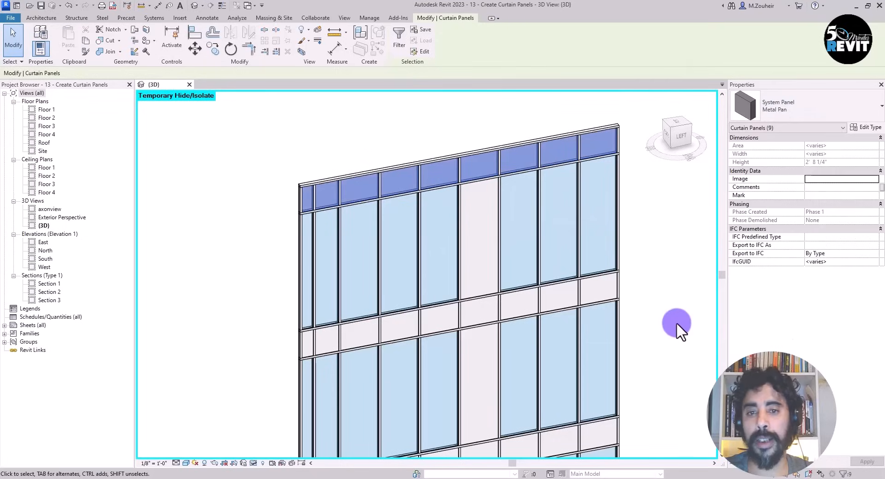
pyautogui.scroll(-3, 676, 322)
pyautogui.click(553, 242)
pyautogui.scroll(-2, 544, 256)
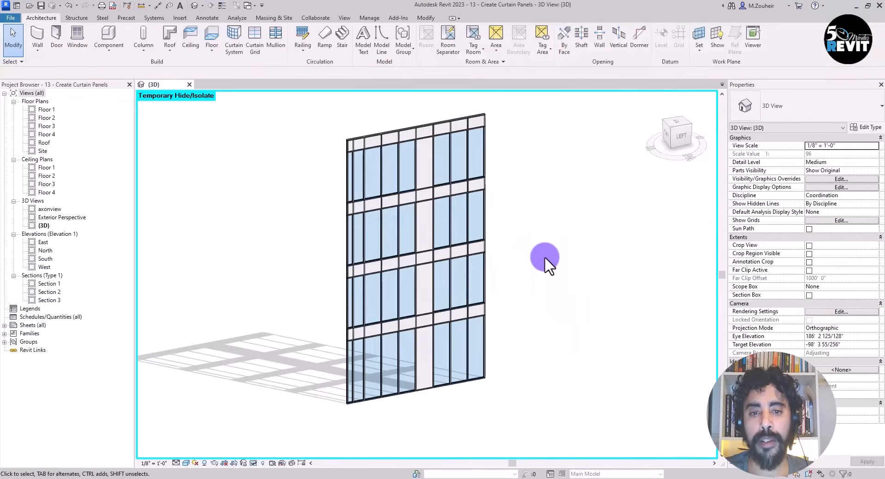
# Step: Reset the temporary hide/isolate so the whole building is shown again in the 3D view
pyautogui.moveTo(553, 307); pyautogui.dragTo(549, 294, button='middle')
pyautogui.moveTo(267, 366)
pyautogui.mouseDown(button='middle')
pyautogui.moveTo(264, 353)
pyautogui.moveTo(267, 360)
pyautogui.mouseUp(button='middle')
pyautogui.click(253, 463)
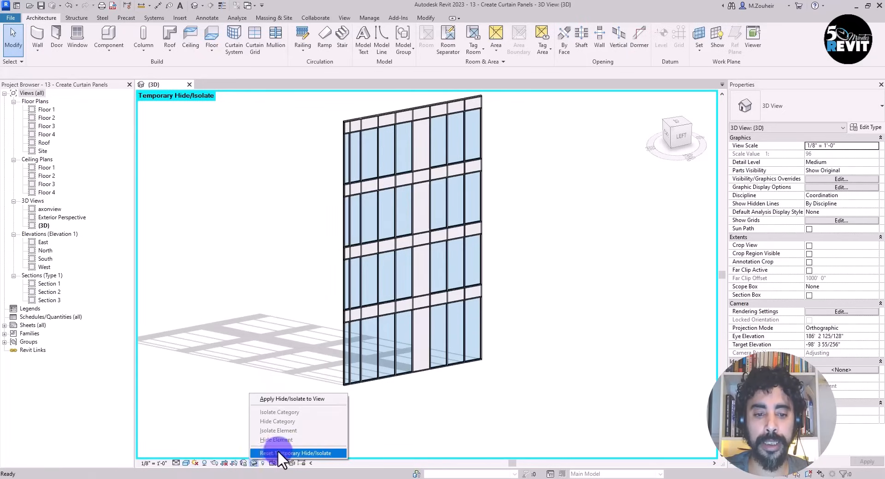
pyautogui.click(297, 452)
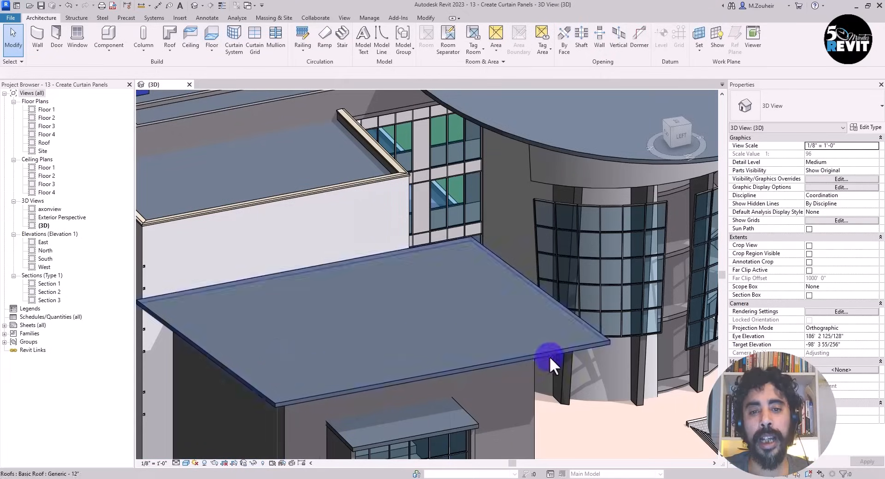
# Step: Select a single glazed panel in the staggered-grid curtain wall in front of the spiral stair
pyautogui.keyDown('shift'); pyautogui.moveTo(617, 417); pyautogui.dragTo(530, 389, button='middle'); pyautogui.keyUp('shift')
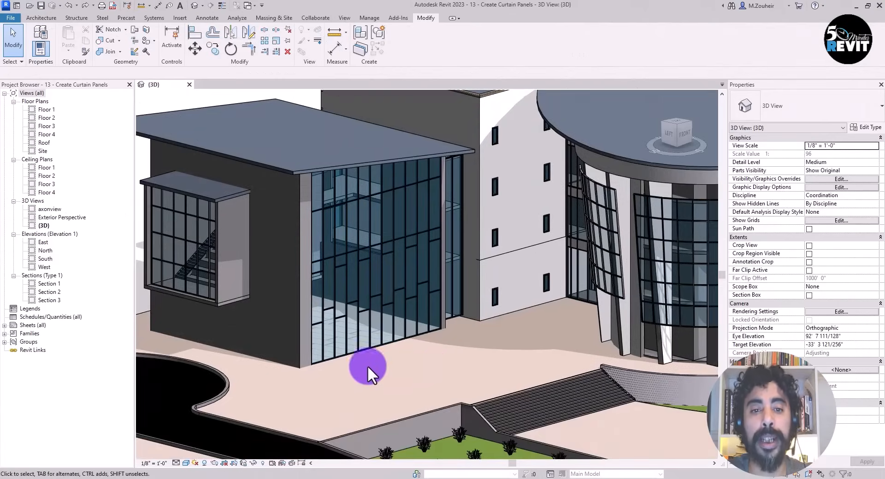
pyautogui.moveTo(392, 393); pyautogui.dragTo(447, 388, button='middle')
pyautogui.scroll(3, 394, 375)
pyautogui.scroll(-1, 490, 381)
pyautogui.press('Tab')
pyautogui.click(441, 328)
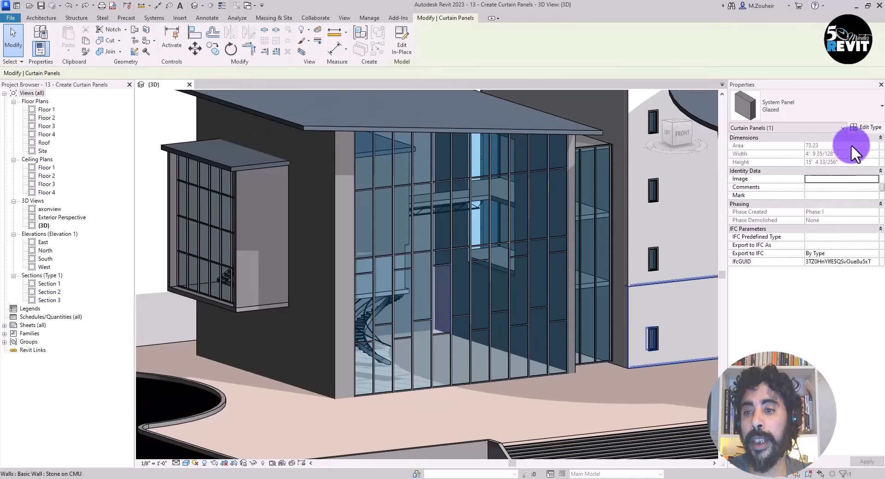
# Step: Duplicate the selected panel's Glazed type under the name Glazed_Bronze
pyautogui.click(864, 128)
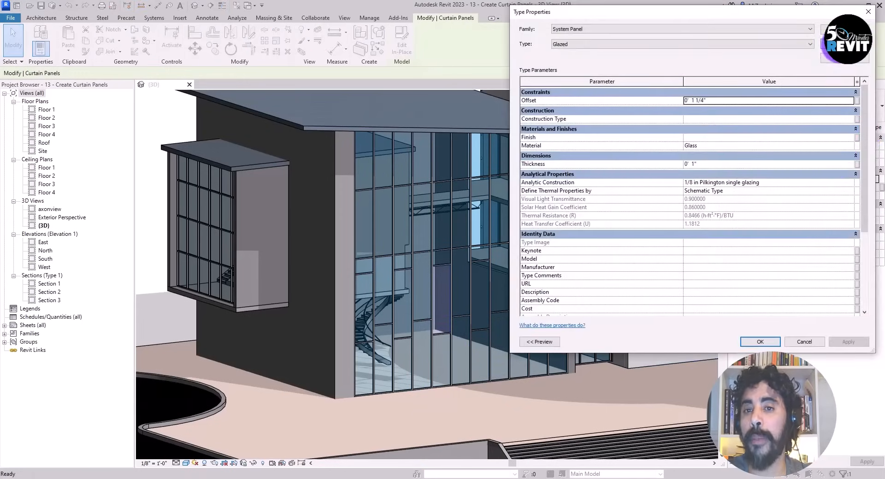
pyautogui.click(845, 57)
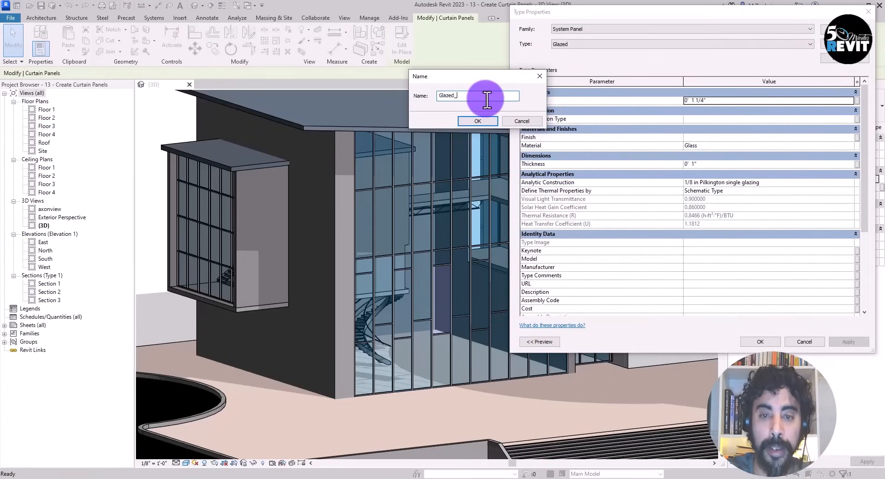
pyautogui.write('_Bro')
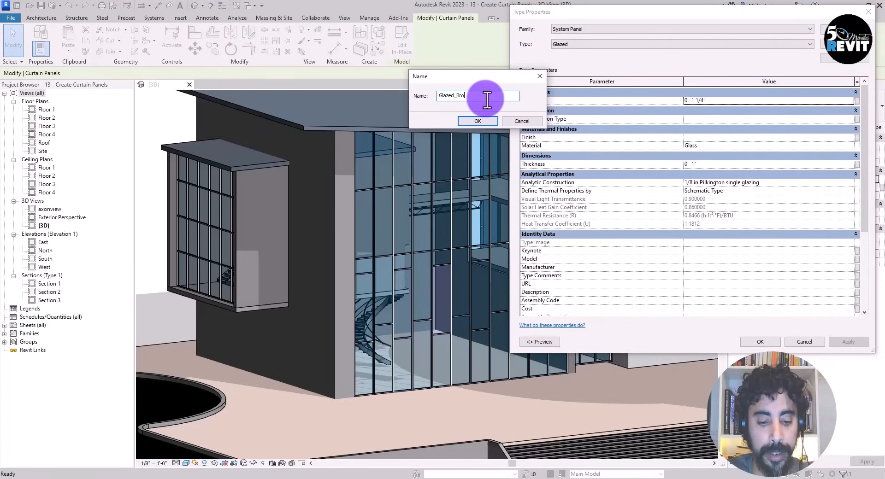
pyautogui.write('nze')
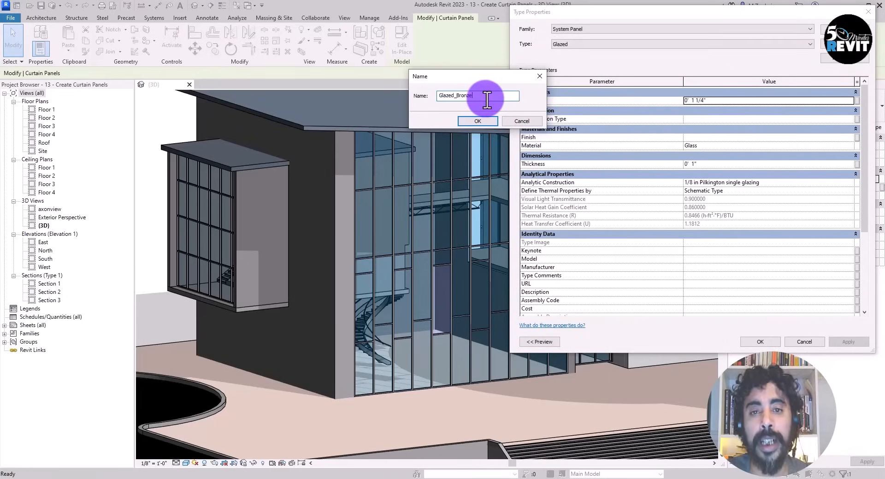
pyautogui.click(485, 118)
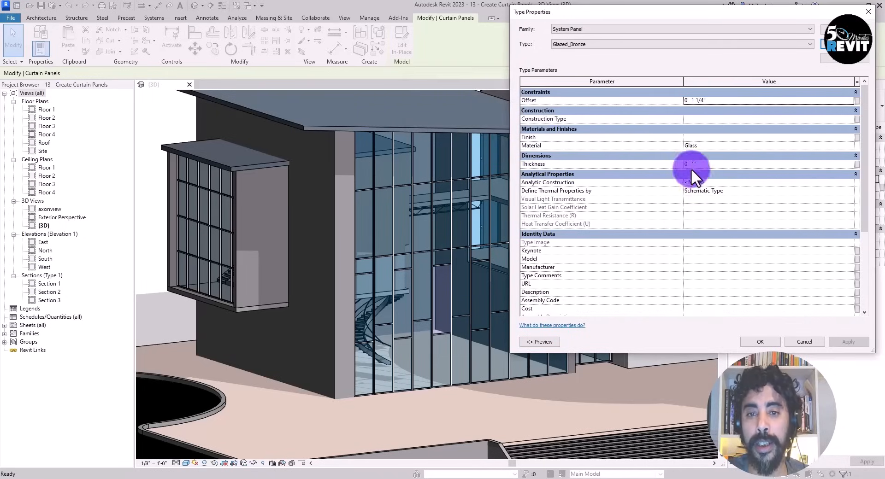
# Step: Assign the Glass, Bronze Glazing material to the Glazed_Bronze panel type and apply the type changes
pyautogui.click(714, 144)
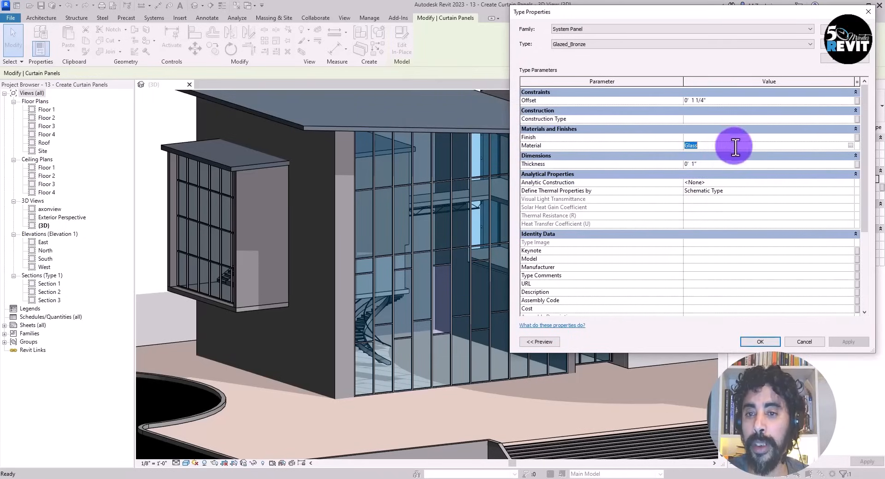
pyautogui.click(850, 145)
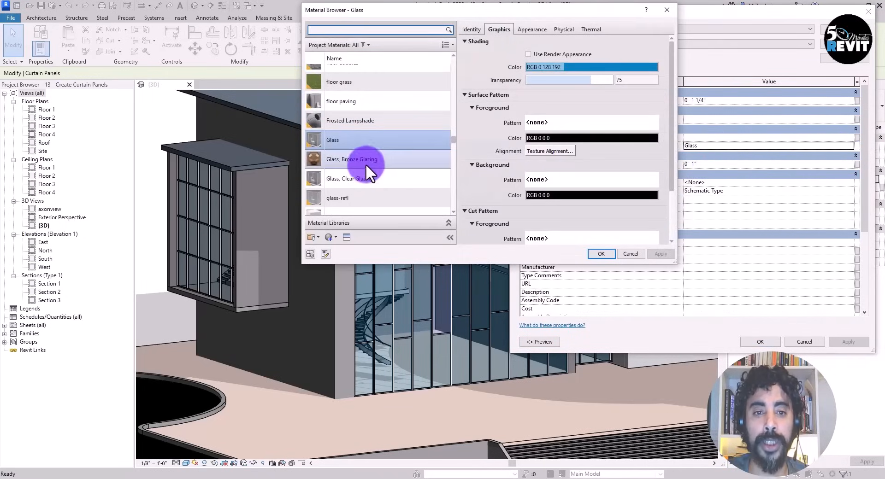
pyautogui.click(366, 162)
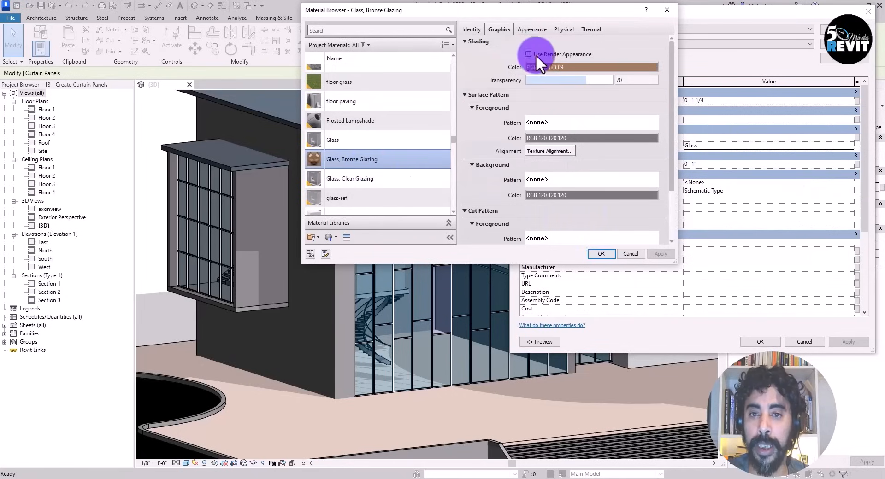
pyautogui.click(602, 254)
pyautogui.click(767, 343)
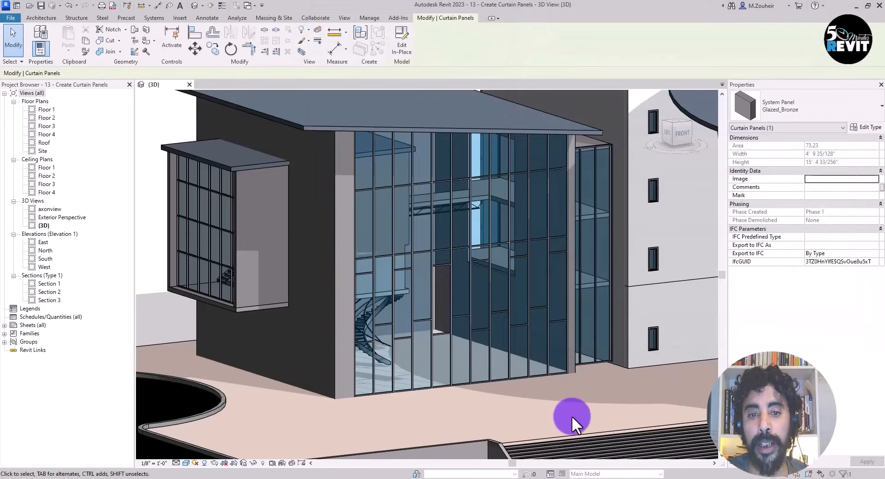
# Step: Match the Glazed_Bronze type from the bronze panel onto two panels by the spiral stair in the staggered-grid curtain wall
pyautogui.moveTo(572, 416); pyautogui.dragTo(554, 377, button='middle')
pyautogui.scroll(3, 421, 239)
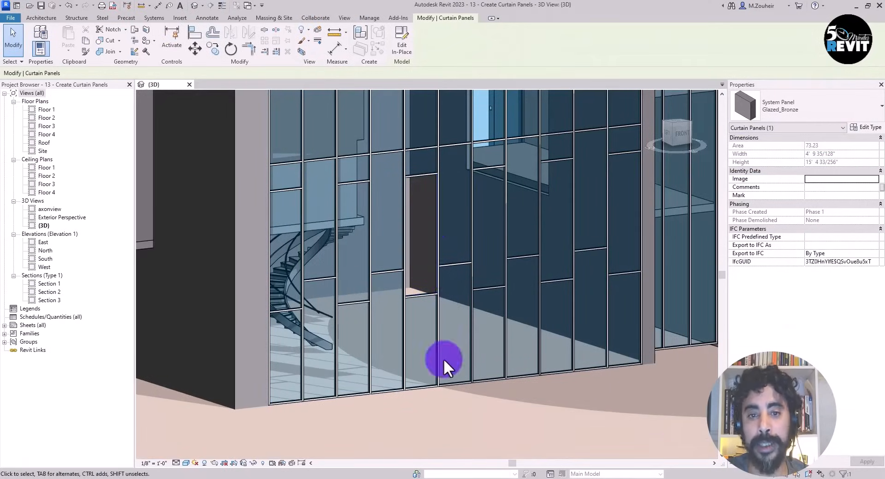
pyautogui.moveTo(441, 352); pyautogui.dragTo(431, 412, button='middle')
pyautogui.scroll(-1, 432, 371)
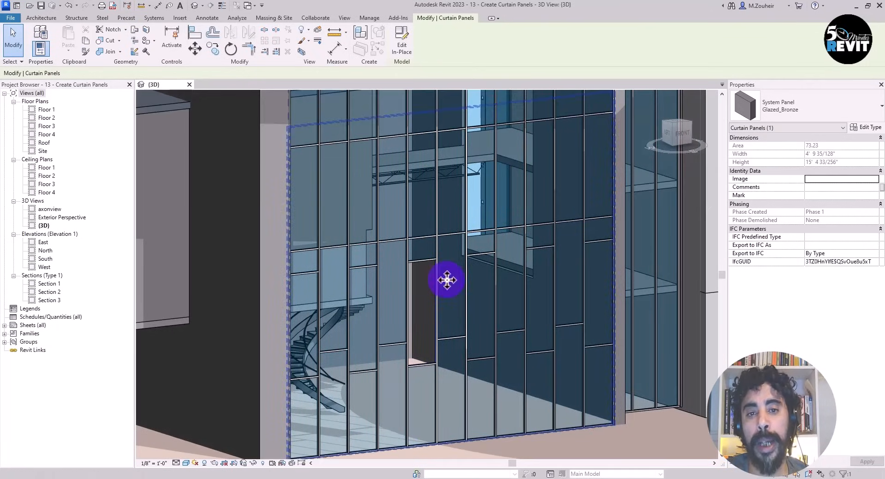
pyautogui.moveTo(523, 263); pyautogui.dragTo(522, 298, button='middle')
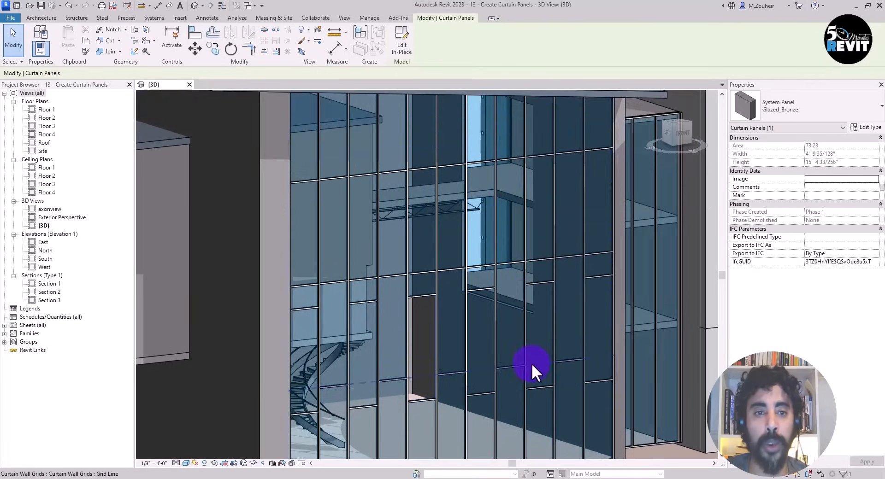
pyautogui.moveTo(535, 371); pyautogui.dragTo(538, 336, button='middle')
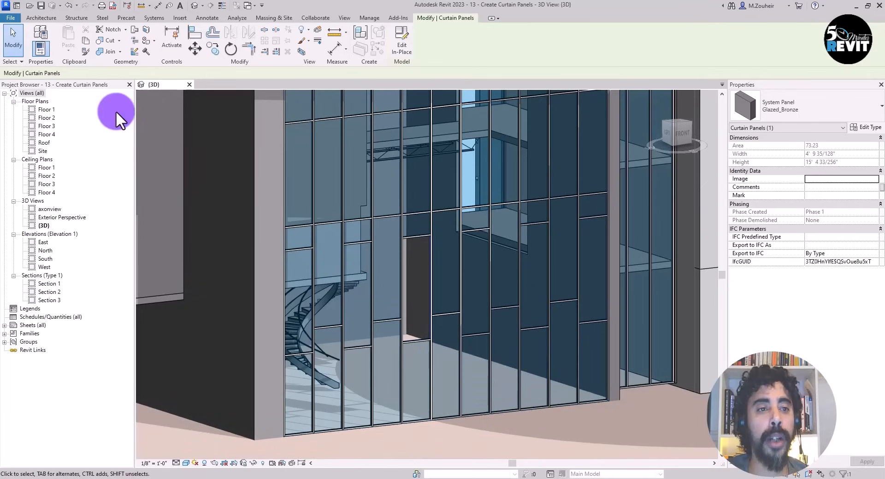
pyautogui.click(85, 51)
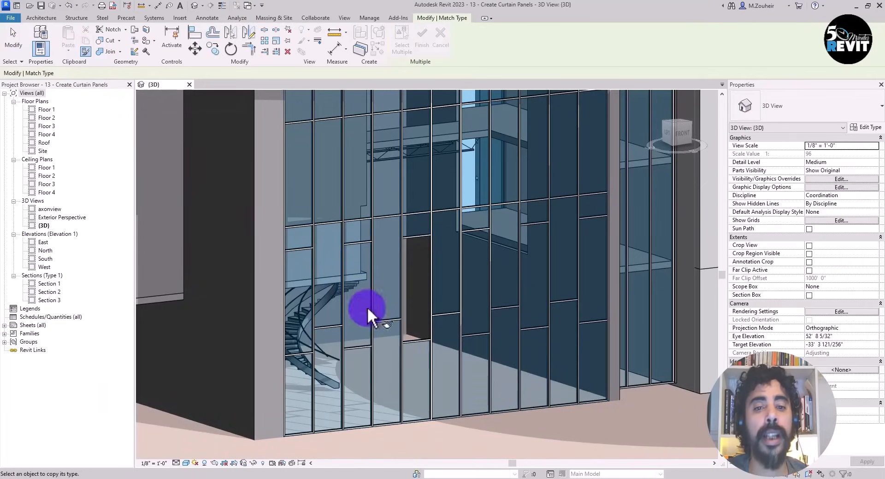
pyautogui.scroll(2, 391, 369)
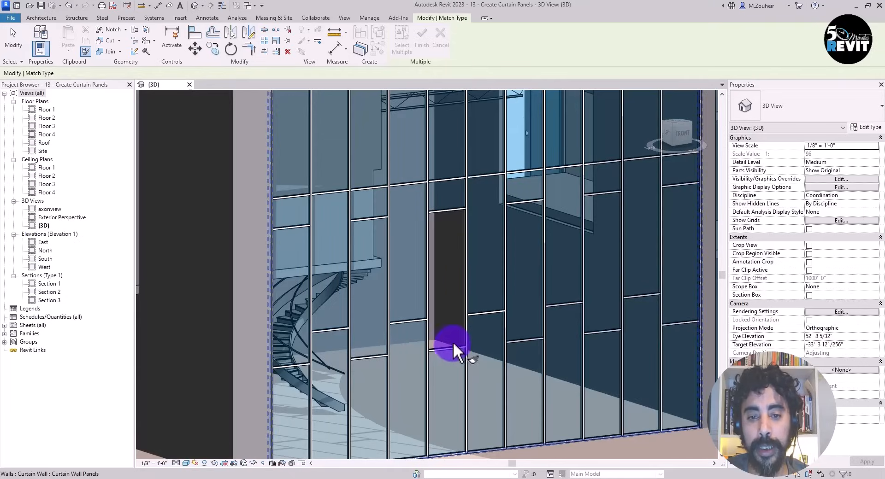
pyautogui.click(465, 296)
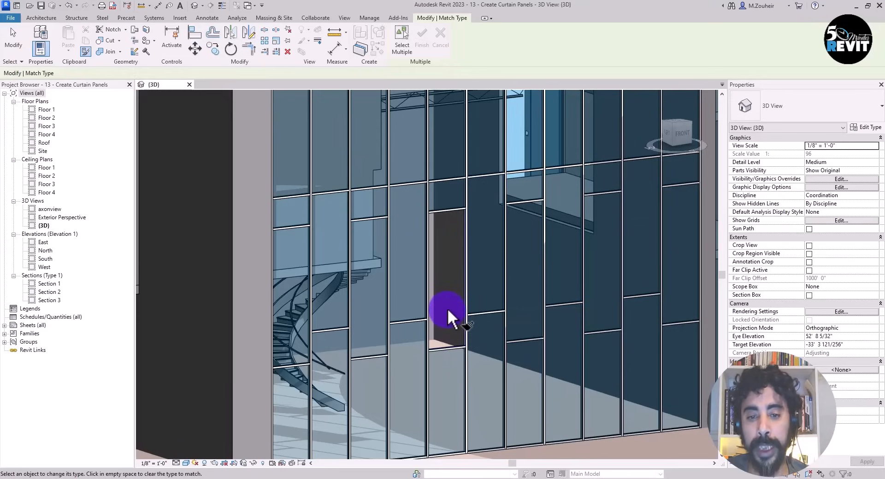
pyautogui.click(352, 391)
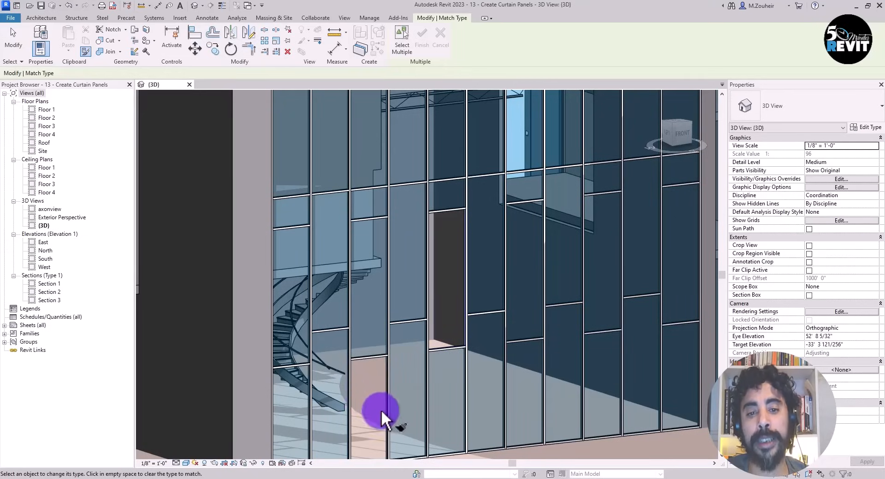
pyautogui.moveTo(381, 410); pyautogui.dragTo(428, 396, button='middle')
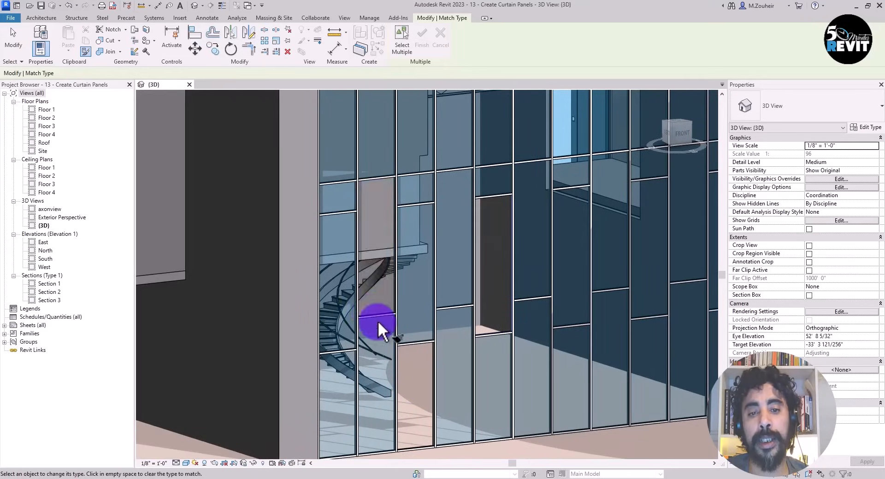
# Step: Apply the matched Glazed_Bronze type to scattered panels in the middle and upper rows of the staggered-grid curtain wall
pyautogui.scroll(-4, 378, 321)
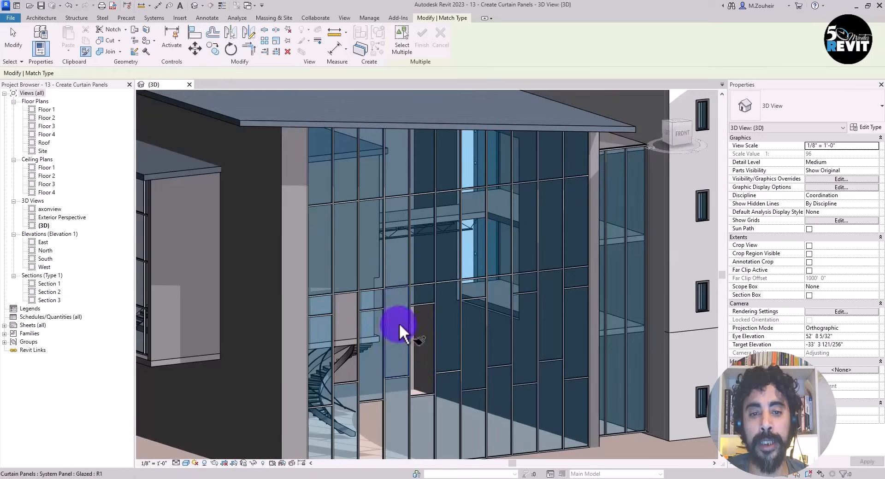
pyautogui.click(394, 283)
pyautogui.click(471, 276)
pyautogui.moveTo(510, 245); pyautogui.dragTo(494, 316, button='middle')
pyautogui.click(505, 259)
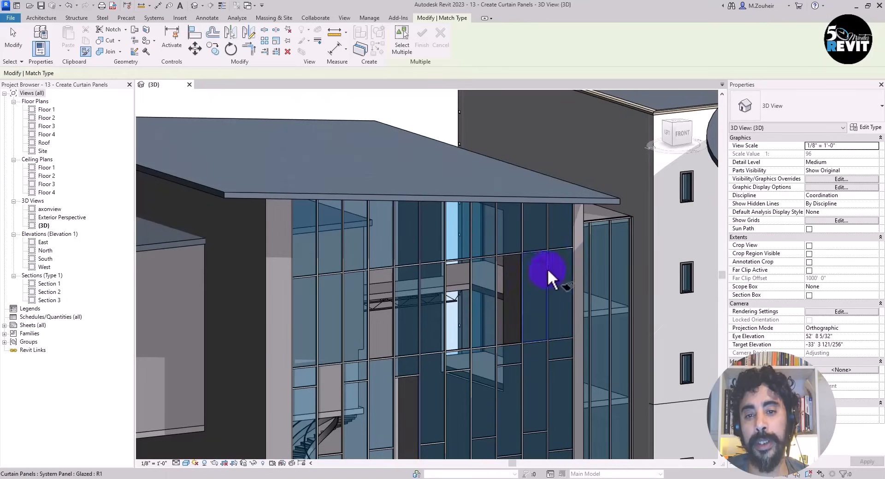
pyautogui.click(539, 247)
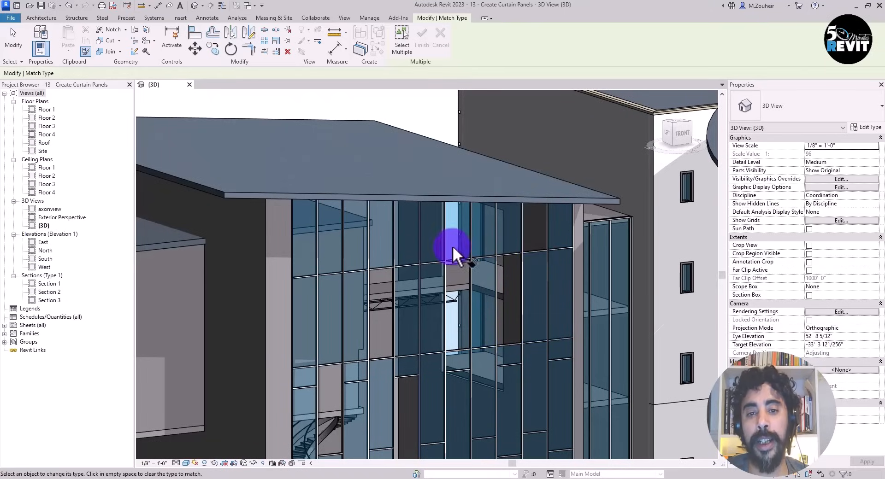
pyautogui.click(429, 259)
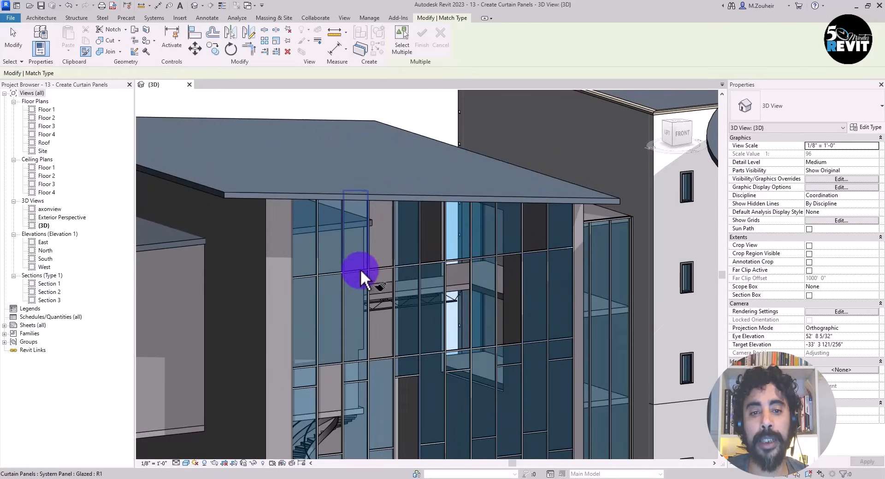
# Step: Apply the matched Glazed_Bronze type to more of the curtain wall's lower panels, including one reaching the ground
pyautogui.moveTo(483, 351); pyautogui.dragTo(449, 235, button='middle')
pyautogui.click(447, 317)
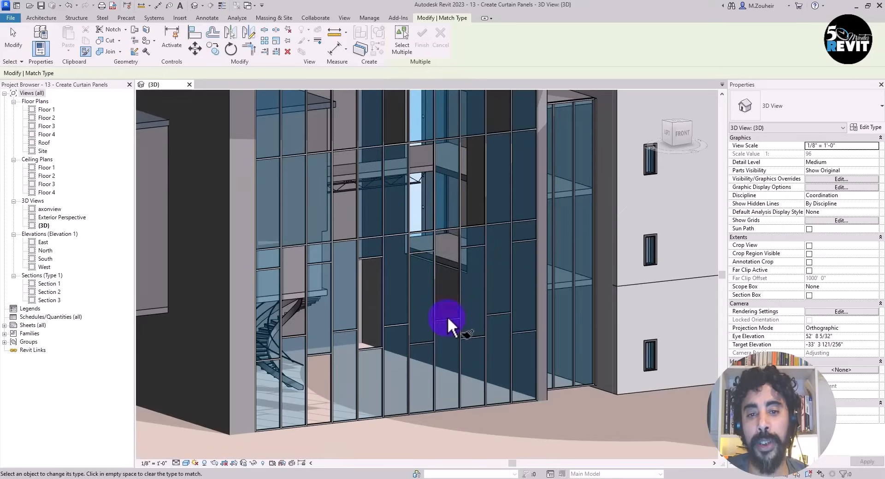
pyautogui.moveTo(440, 349); pyautogui.dragTo(438, 310, button='middle')
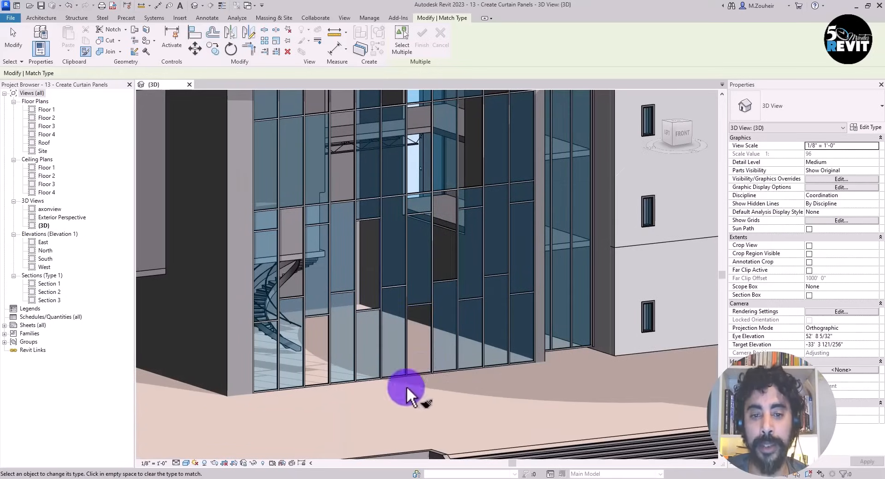
# Step: Apply the matched Glazed_Bronze type to scattered panels of the curved curtain walls on the round tower
pyautogui.keyDown('shift'); pyautogui.moveTo(409, 390); pyautogui.dragTo(389, 391, button='middle'); pyautogui.keyUp('shift')
pyautogui.scroll(2, 566, 359)
pyautogui.moveTo(566, 360); pyautogui.dragTo(563, 461, button='middle')
pyautogui.moveTo(534, 424); pyautogui.dragTo(536, 452, button='middle')
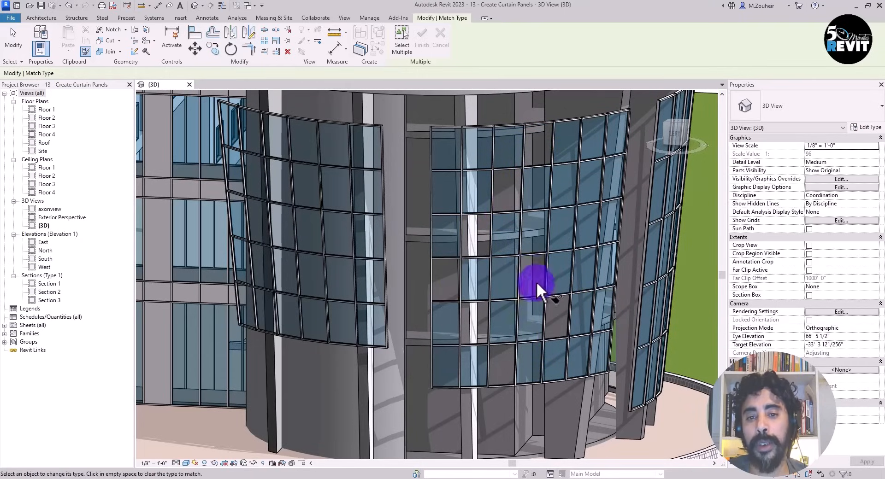
pyautogui.keyDown('shift'); pyautogui.moveTo(526, 374); pyautogui.dragTo(447, 356, button='middle'); pyautogui.keyUp('shift')
pyautogui.keyDown('shift'); pyautogui.moveTo(555, 372); pyautogui.dragTo(396, 364, button='middle'); pyautogui.keyUp('shift')
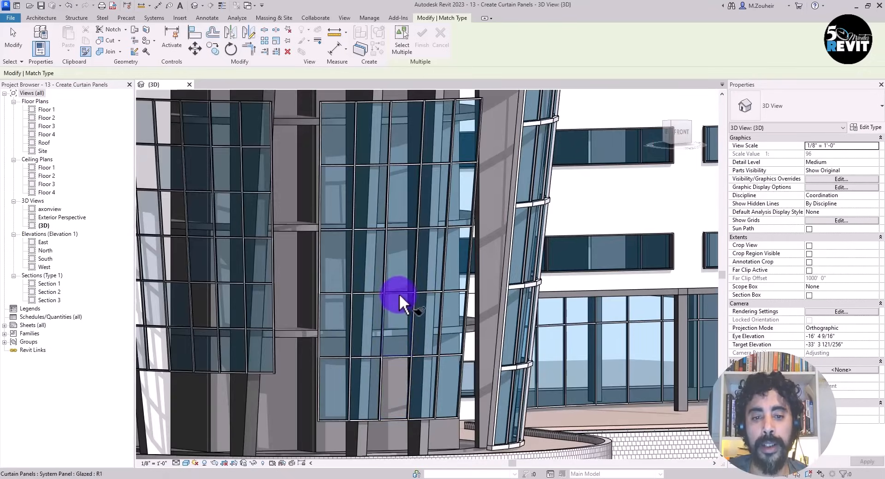
pyautogui.moveTo(402, 259); pyautogui.dragTo(418, 343, button='middle')
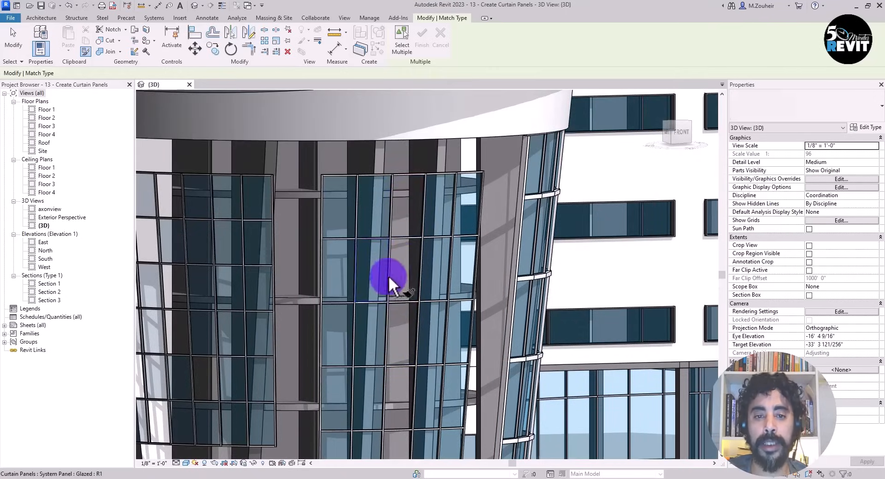
pyautogui.keyDown('shift'); pyautogui.moveTo(390, 281); pyautogui.dragTo(399, 369, button='middle'); pyautogui.keyUp('shift')
pyautogui.scroll(-5, 400, 369)
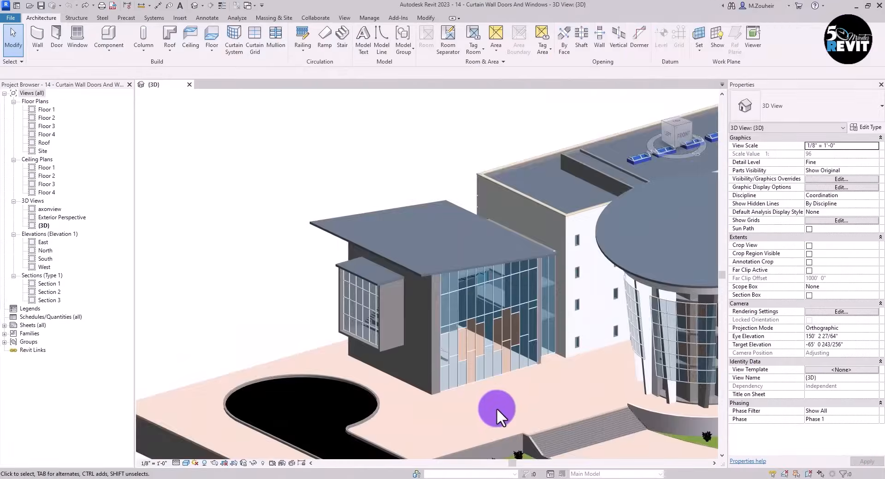
# Step: Select the staggered-grid curtain wall with bronze panels, examine its ground-level panels, and clear the selection
pyautogui.moveTo(497, 408); pyautogui.dragTo(425, 389, button='middle')
pyautogui.scroll(2, 399, 377)
pyautogui.scroll(1, 396, 377)
pyautogui.scroll(1, 396, 377)
pyautogui.click(396, 373)
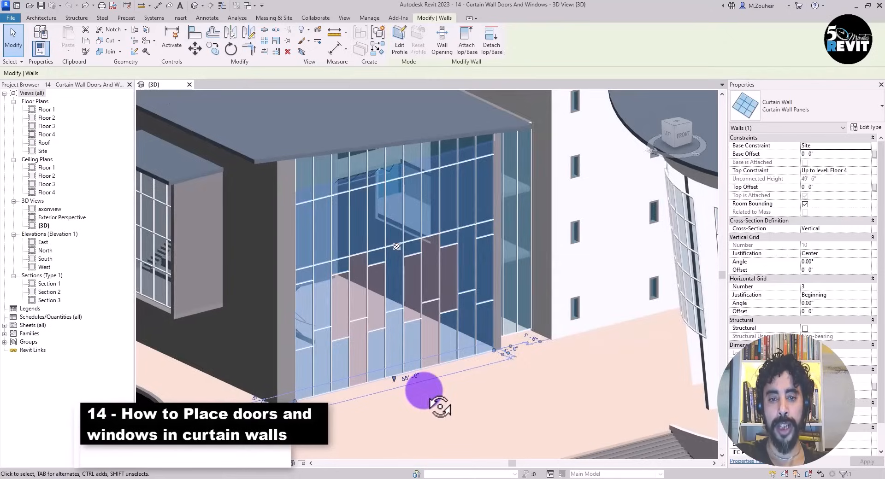
pyautogui.scroll(2, 420, 403)
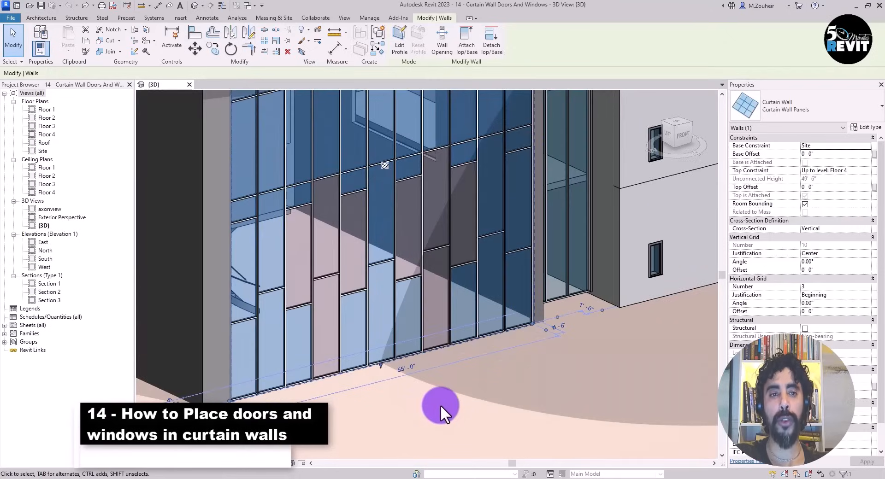
pyautogui.scroll(-2, 441, 405)
pyautogui.scroll(-4, 442, 405)
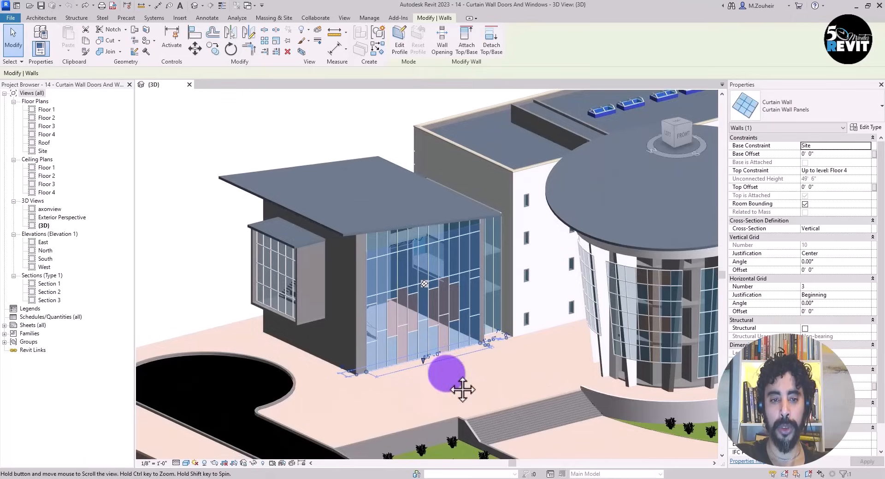
pyautogui.click(225, 248)
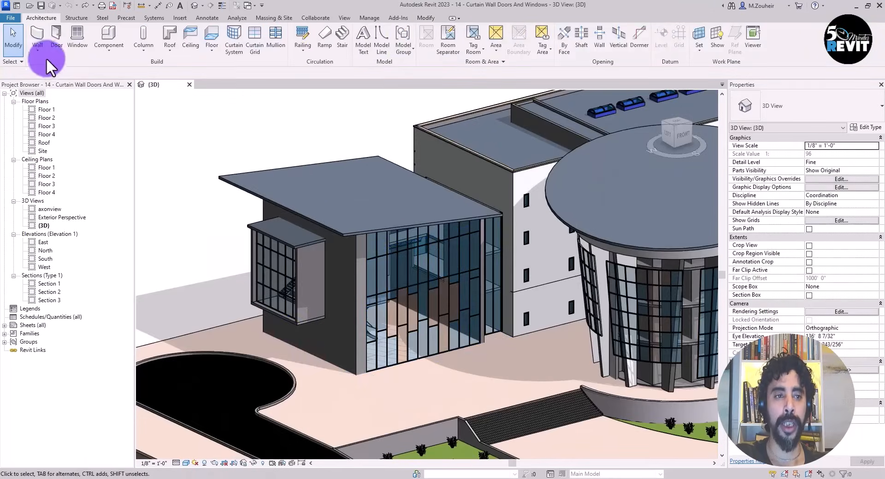
# Step: Start placing a door and choose the Door-Double-Flush_Panel type in size 68" x 84"
pyautogui.click(57, 35)
pyautogui.scroll(2, 408, 375)
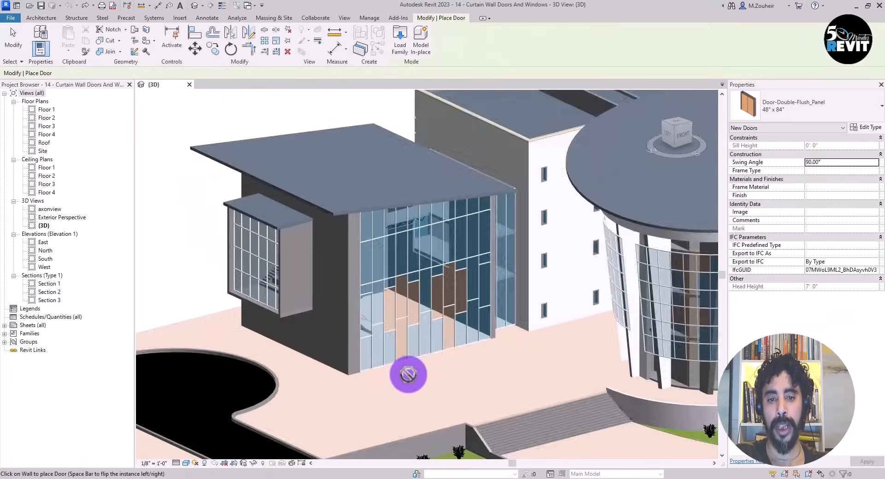
pyautogui.scroll(5, 408, 374)
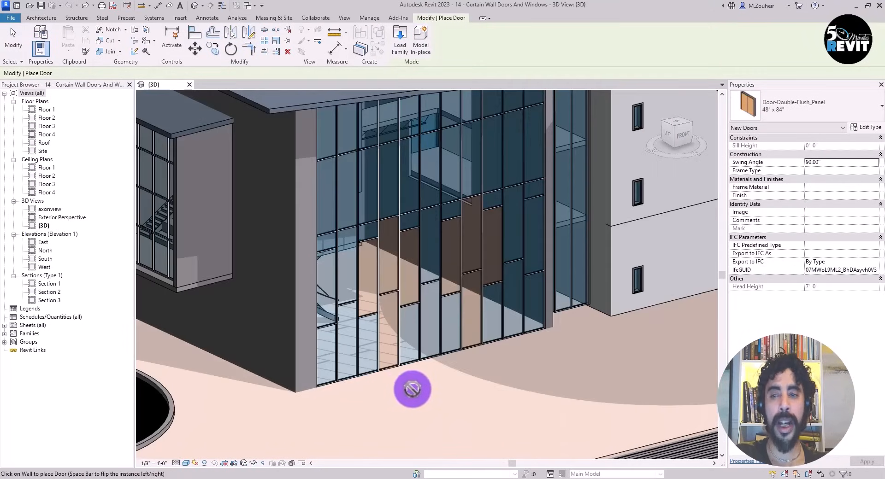
pyautogui.click(803, 99)
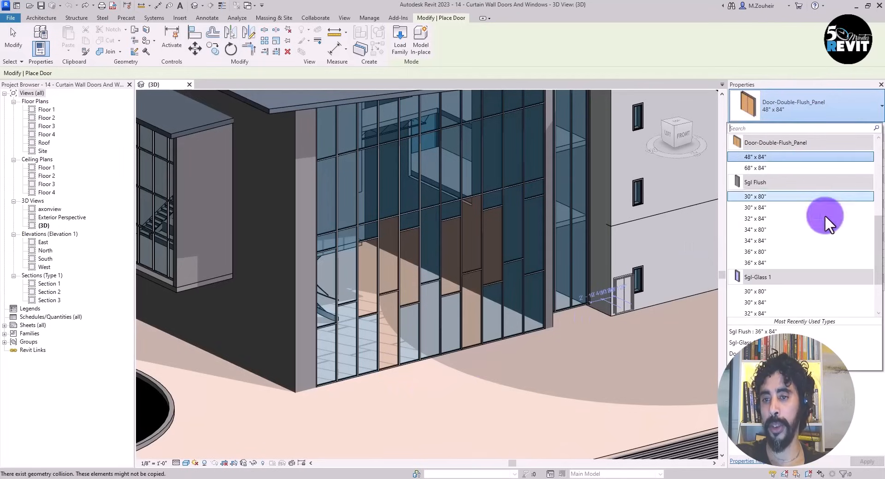
pyautogui.scroll(5, 821, 239)
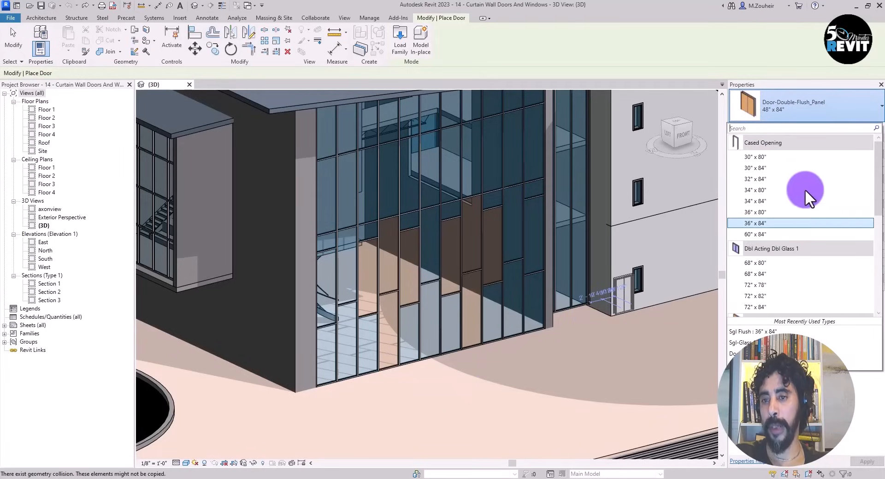
pyautogui.scroll(-3, 803, 198)
pyautogui.click(771, 238)
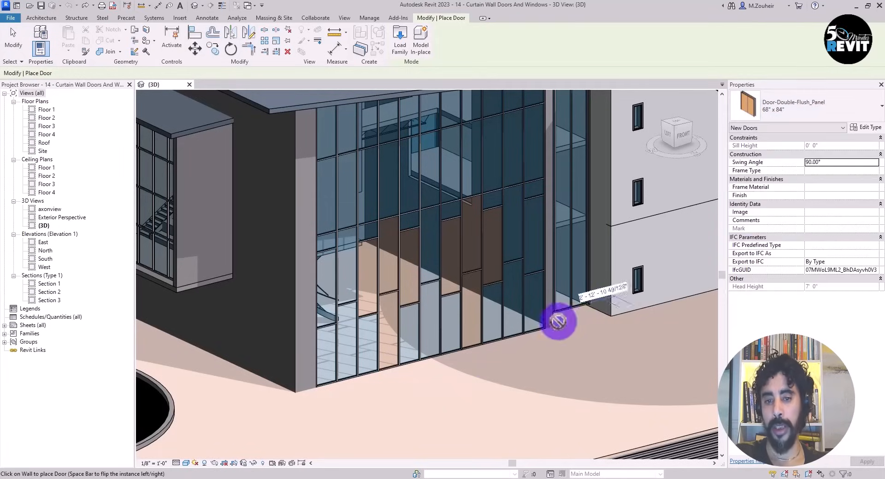
# Step: Place one double flush door in the dark side wall near the curtain wall and another in the white wall, and finish the Door command
pyautogui.scroll(3, 418, 341)
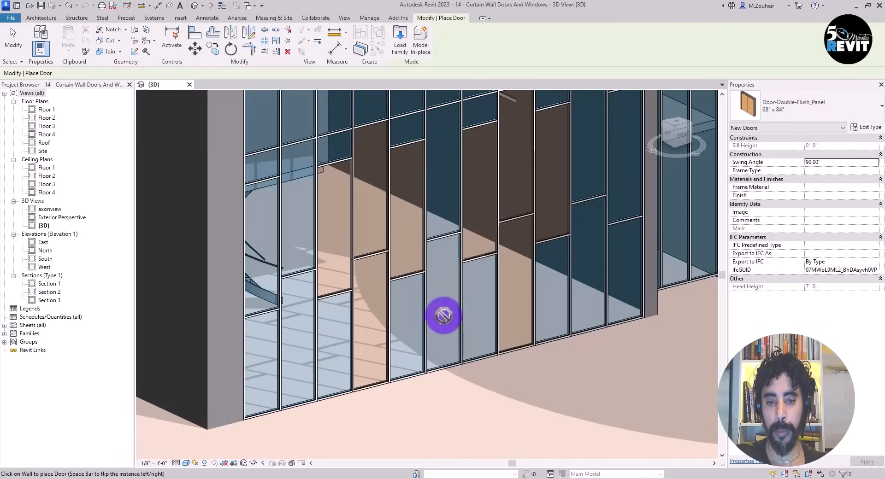
pyautogui.scroll(-4, 444, 316)
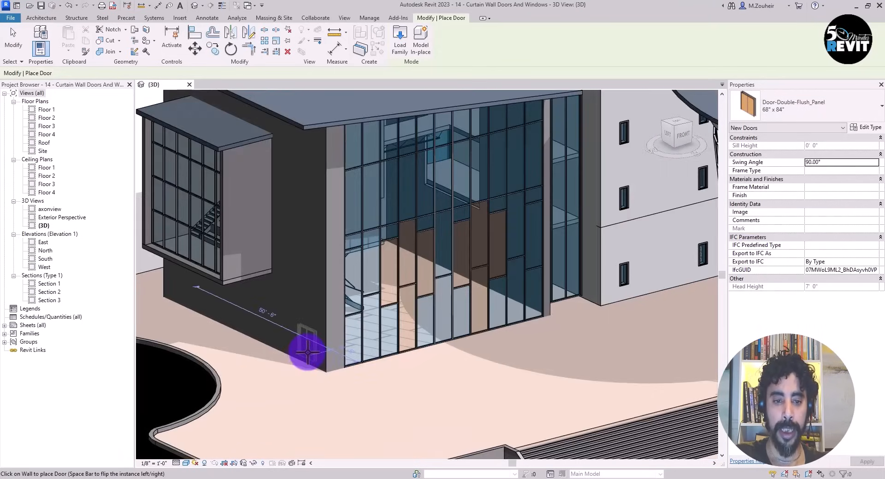
pyautogui.click(306, 352)
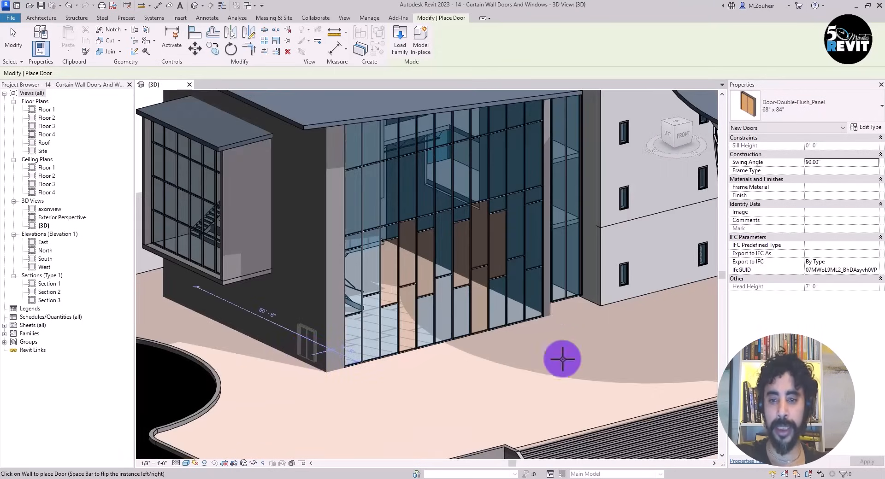
pyautogui.click(664, 295)
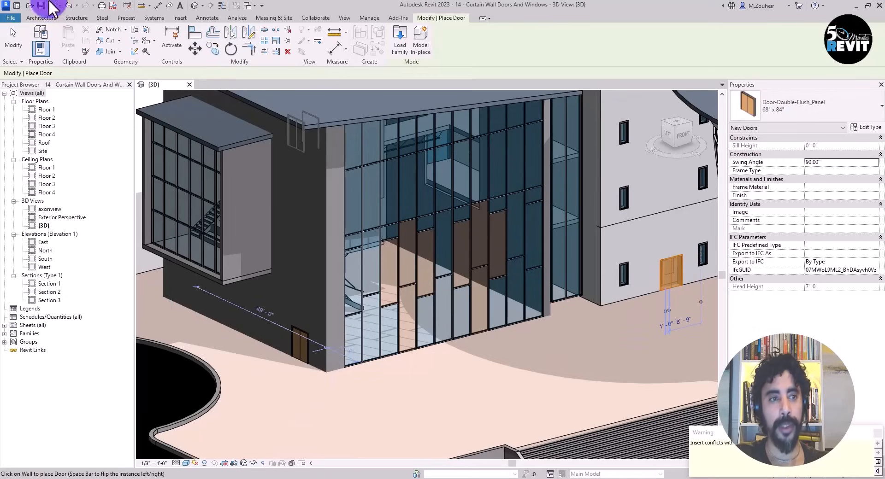
pyautogui.click(13, 41)
# Step: Move in on the staggered-grid curtain wall's ground-level panels and open the Autodesk family library for loading content
pyautogui.scroll(2, 619, 311)
pyautogui.moveTo(537, 316); pyautogui.dragTo(555, 322, button='middle')
pyautogui.scroll(-2, 533, 316)
pyautogui.scroll(3, 445, 356)
pyautogui.scroll(-2, 445, 355)
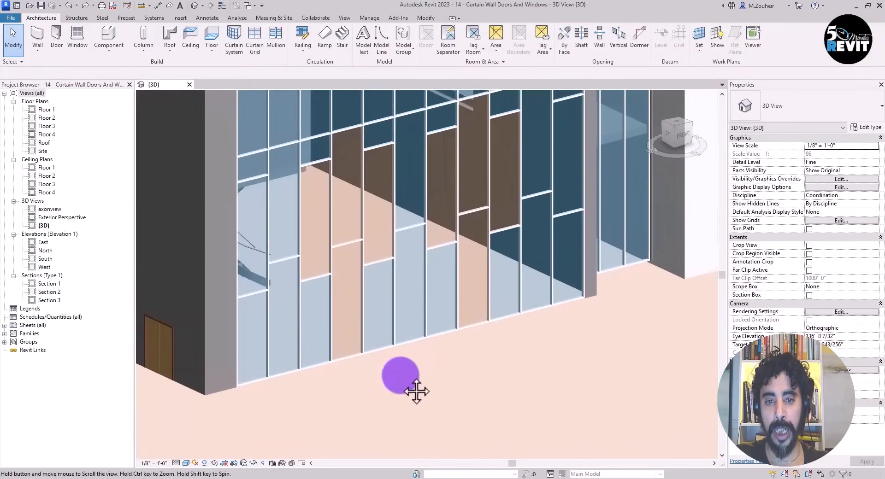
pyautogui.scroll(2, 417, 380)
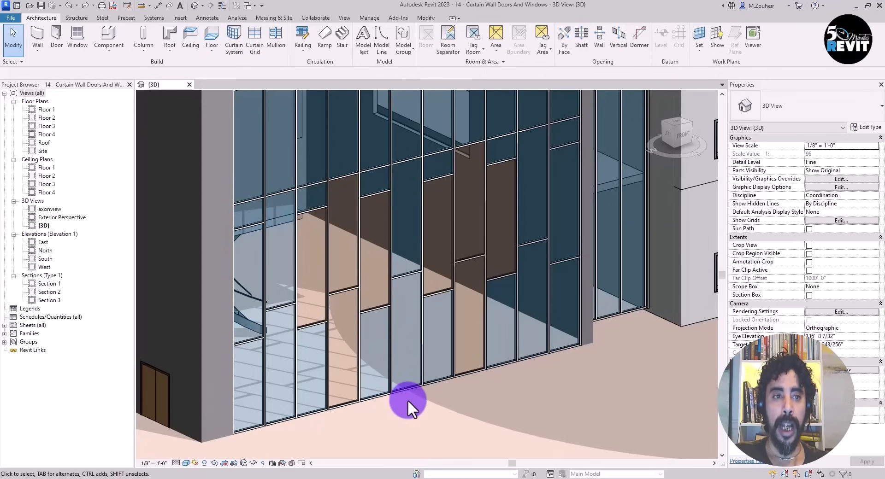
pyautogui.click(180, 17)
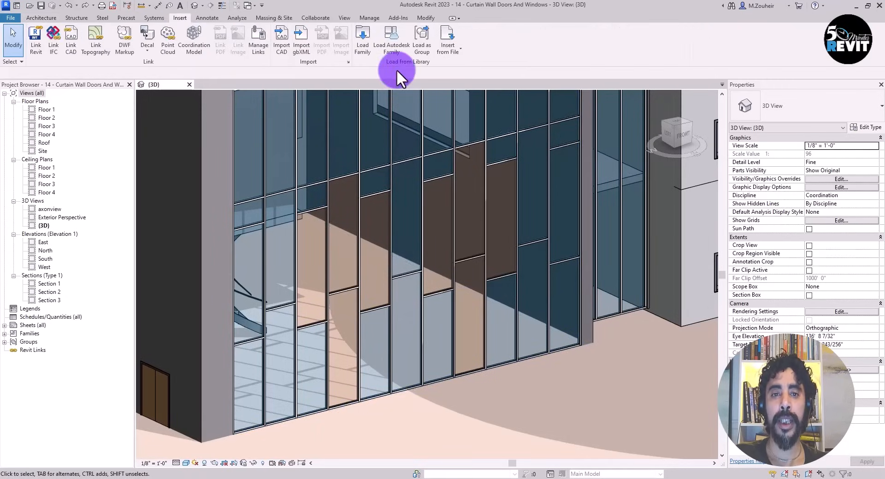
pyautogui.click(394, 43)
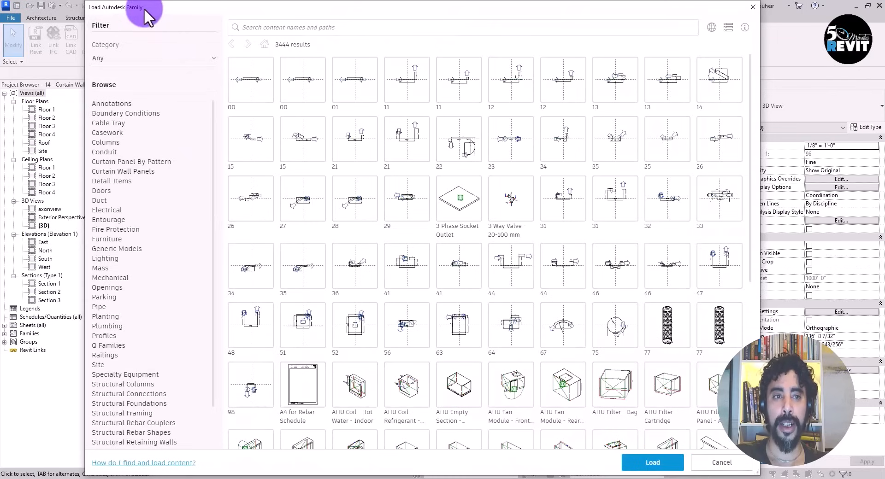
# Step: Reposition the family library window and set the content region to United States - Imperial
pyautogui.moveTo(99, 14); pyautogui.dragTo(282, 85)
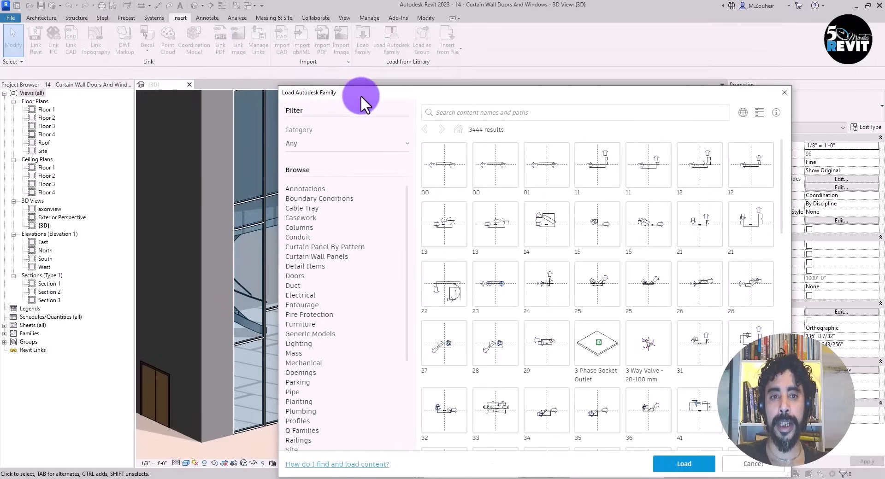
pyautogui.moveTo(361, 92); pyautogui.dragTo(270, 21)
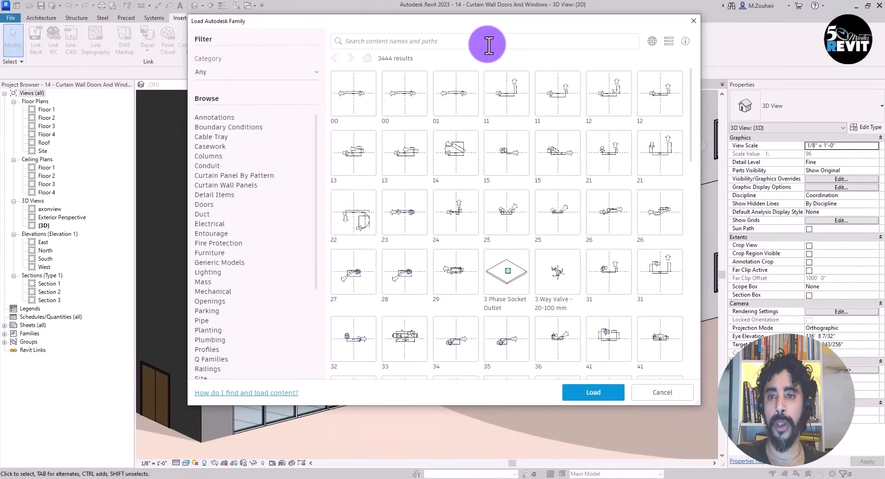
pyautogui.click(652, 42)
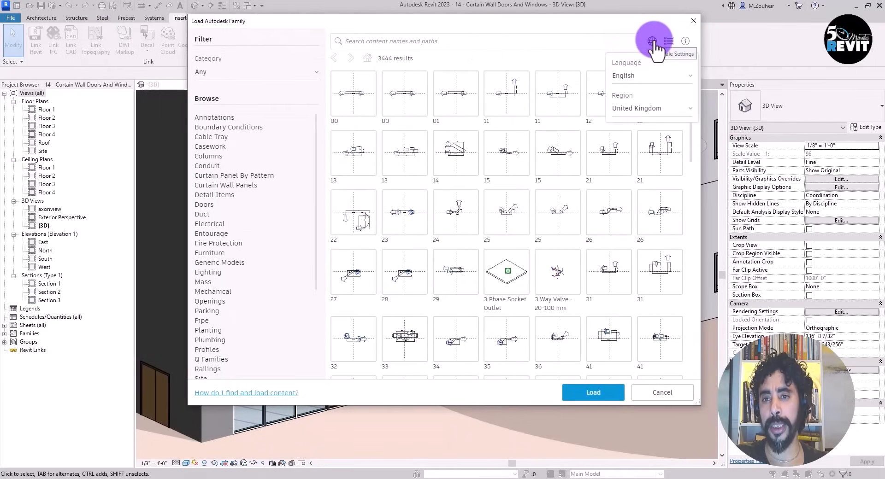
pyautogui.click(675, 110)
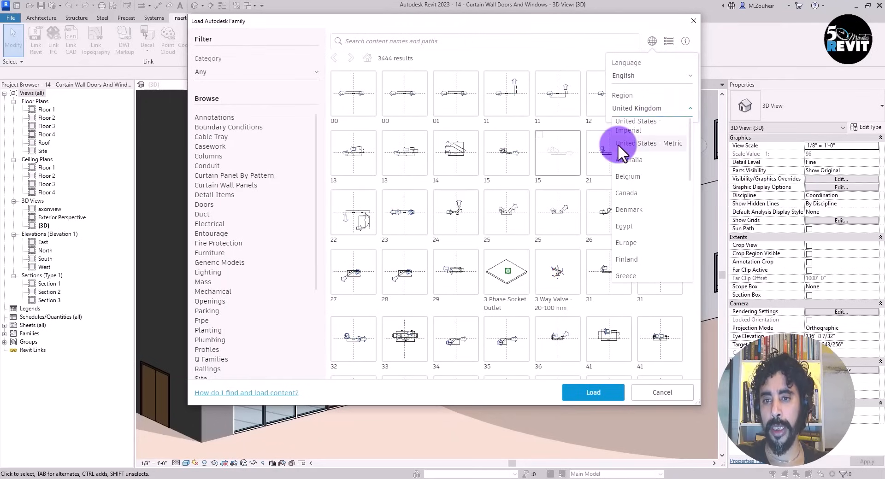
pyautogui.click(645, 126)
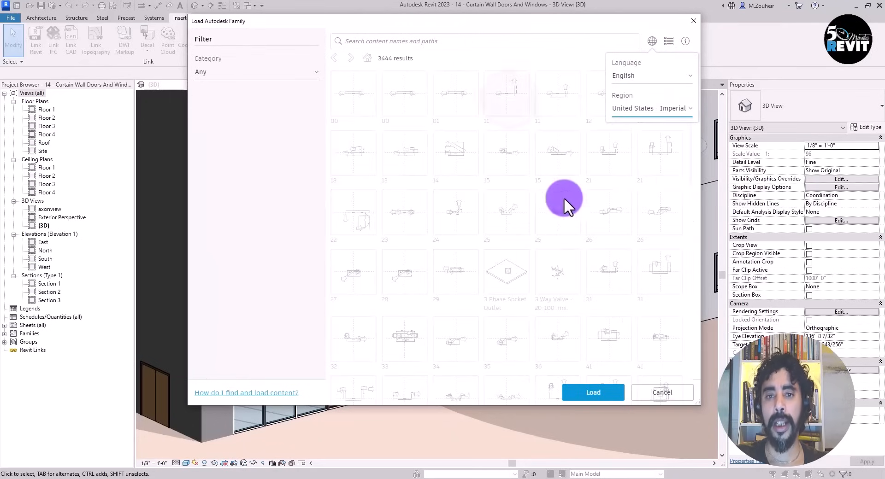
# Step: Search the family library for "curtain doors" and load the single-glass curtain wall door family
pyautogui.click(402, 41)
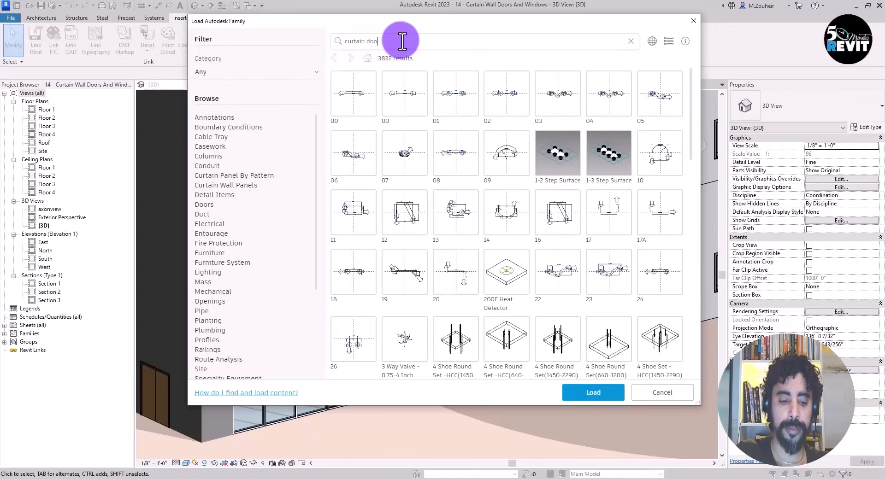
pyautogui.press('Return')
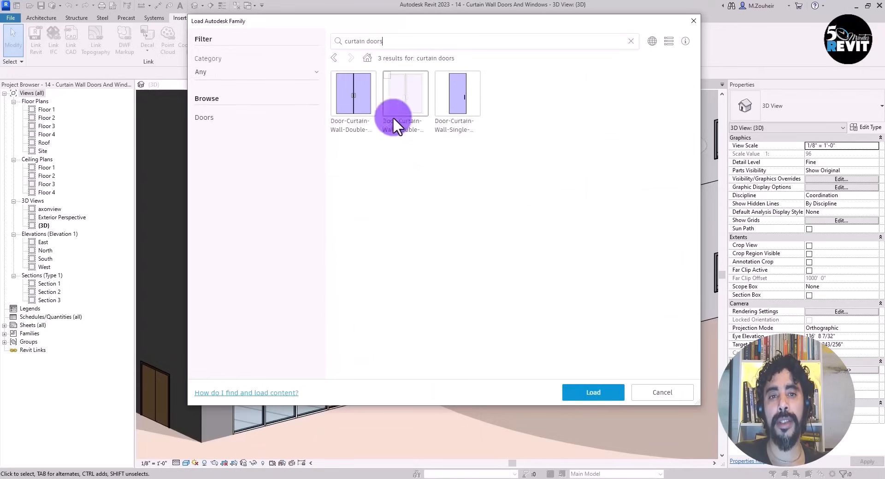
pyautogui.click(442, 86)
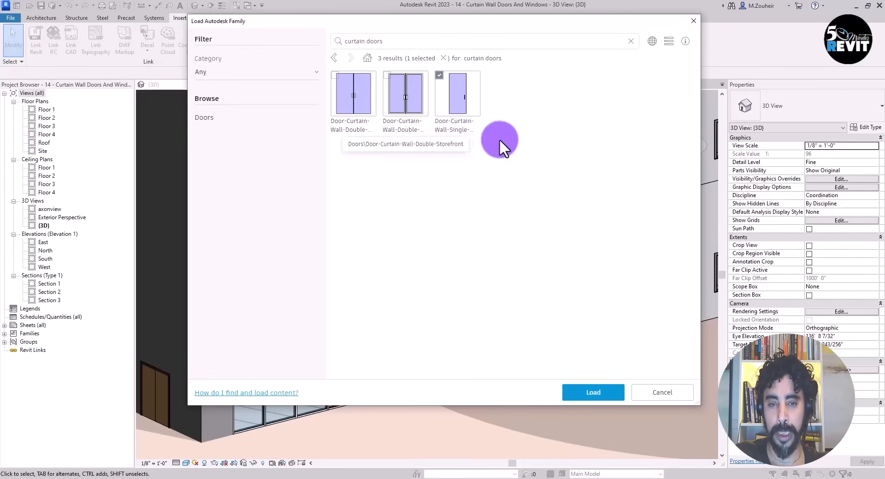
pyautogui.click(593, 398)
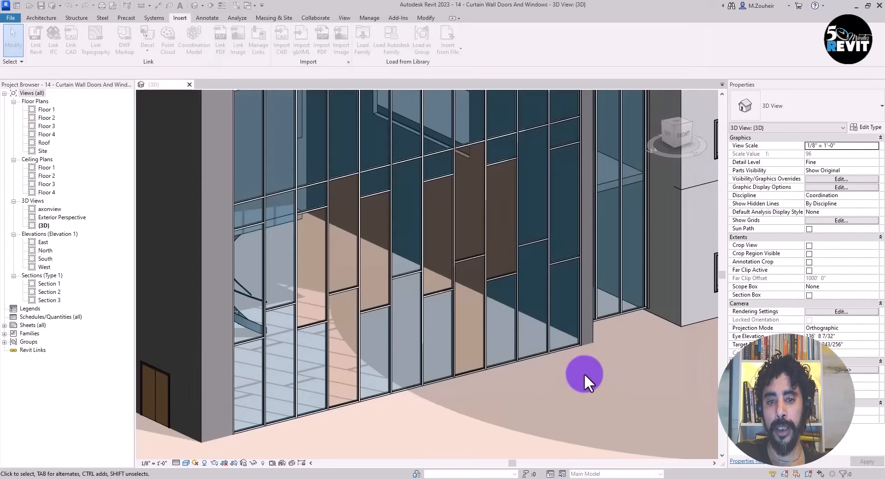
# Step: Change one ground-level glazed panel near the middle of the staggered-grid curtain wall to the Door-Curtain-Wall-Single-Glass type
pyautogui.scroll(2, 409, 379)
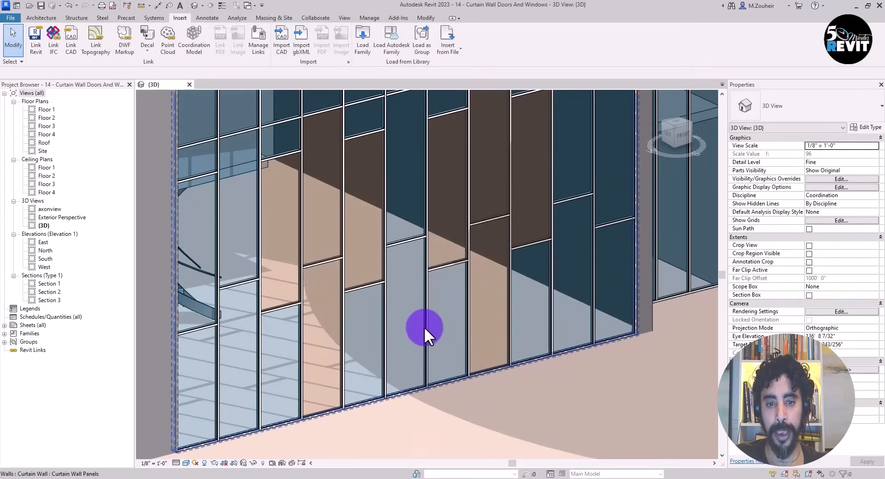
pyautogui.press('Tab')
pyautogui.click(424, 327)
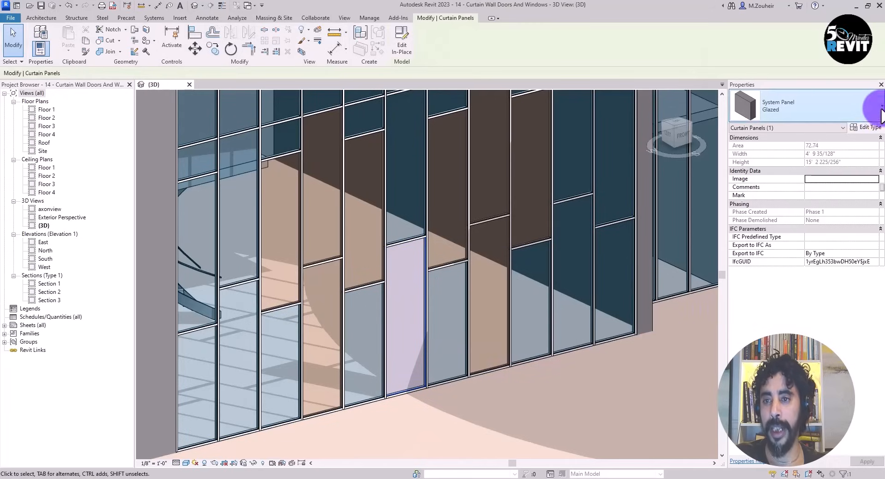
pyautogui.click(837, 102)
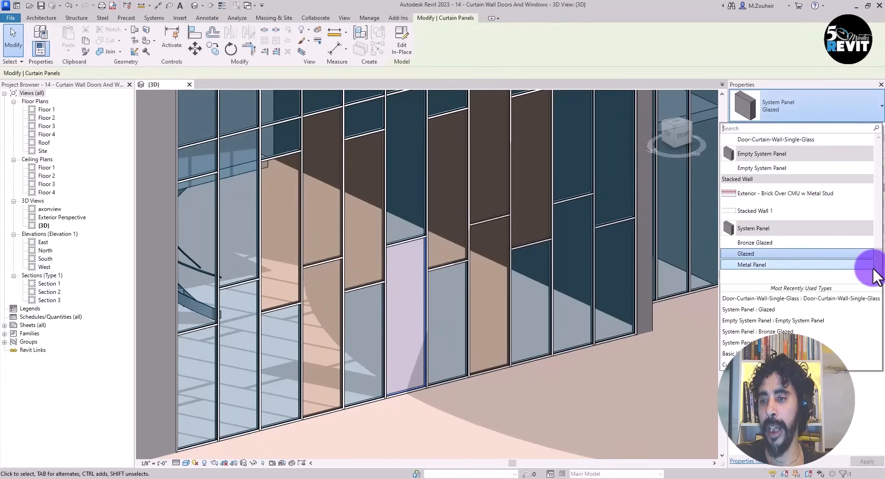
pyautogui.scroll(4, 874, 230)
pyautogui.moveTo(877, 232); pyautogui.dragTo(877, 248)
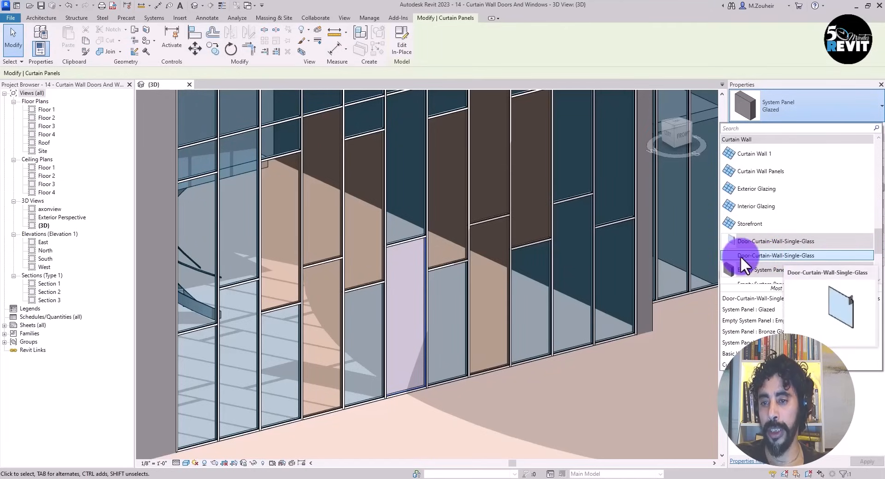
pyautogui.click(765, 256)
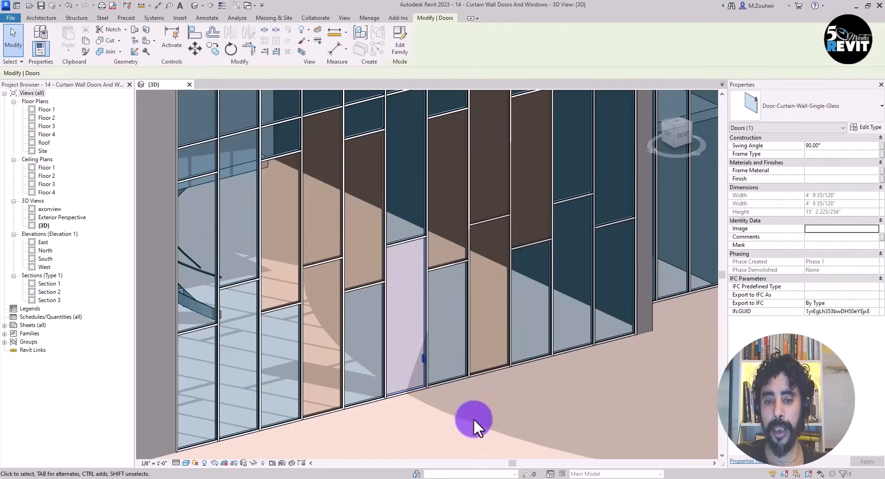
# Step: Examine the curtain wall door's handle, proportions and read-only width and height properties, and clear the selection
pyautogui.scroll(4, 420, 428)
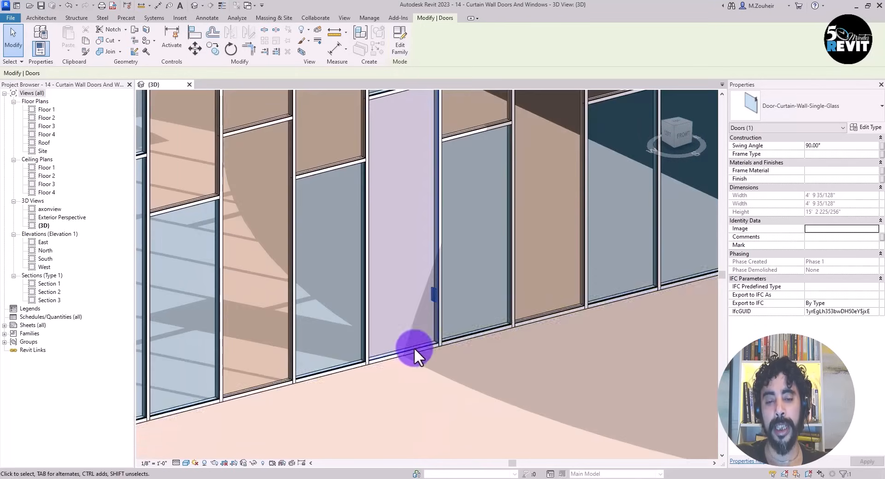
pyautogui.scroll(-3, 422, 379)
pyautogui.scroll(2, 417, 364)
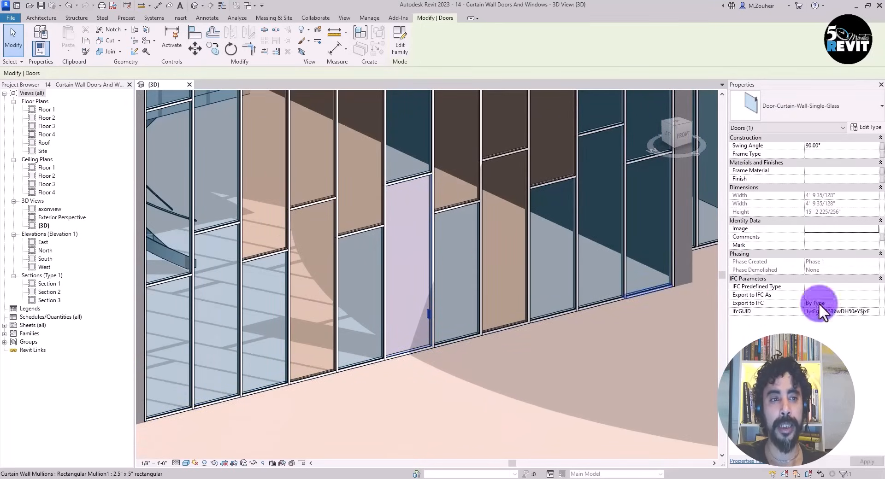
pyautogui.click(13, 39)
pyautogui.scroll(2, 481, 418)
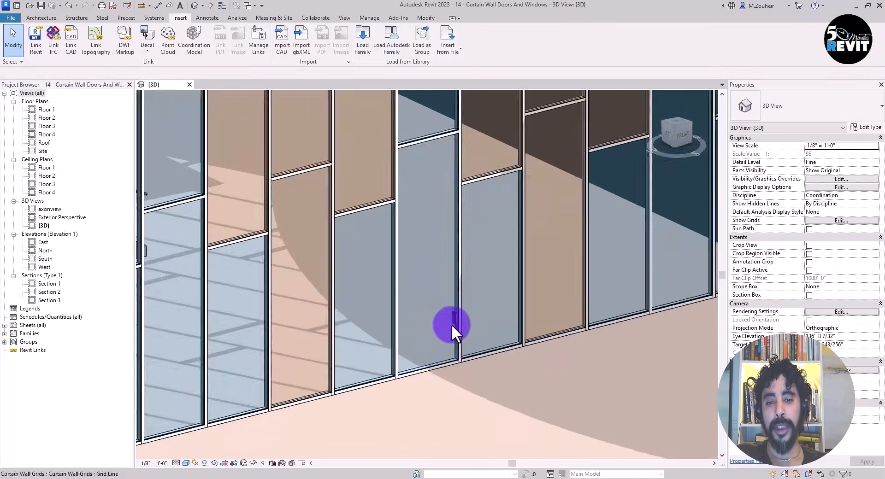
pyautogui.click(455, 319)
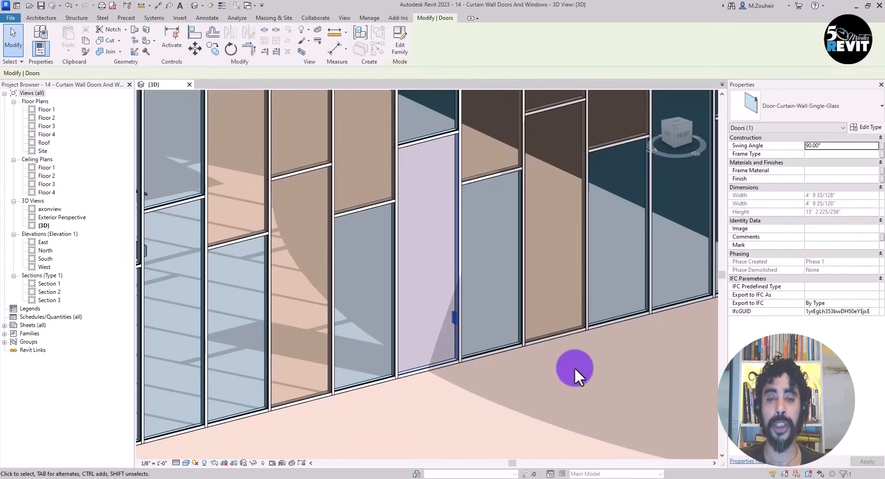
pyautogui.moveTo(457, 414); pyautogui.dragTo(425, 415, button='middle')
pyautogui.scroll(1, 439, 340)
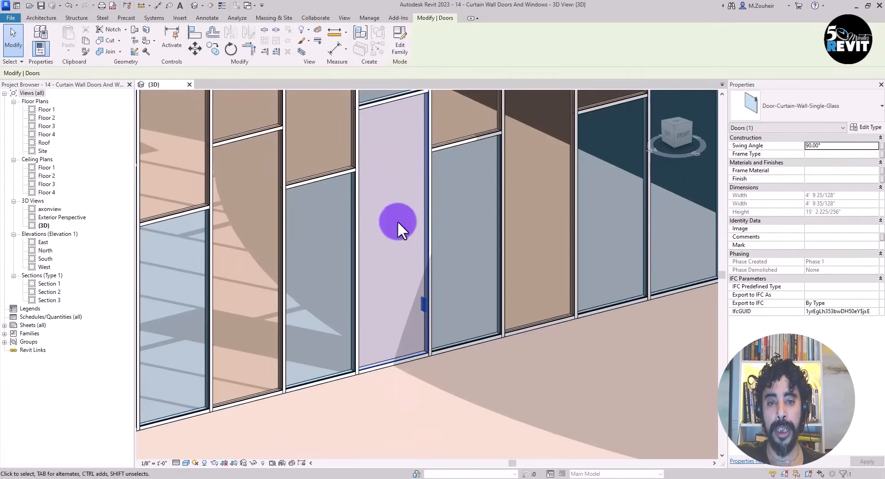
pyautogui.moveTo(536, 371); pyautogui.dragTo(539, 388, button='middle')
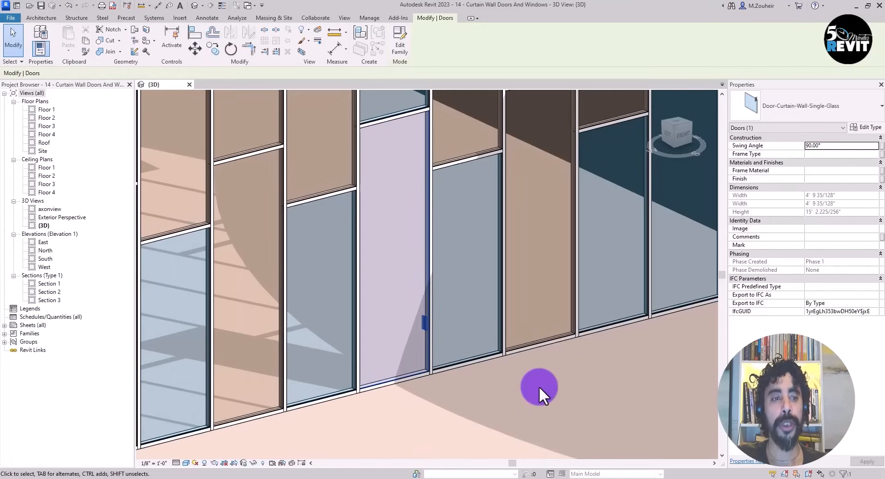
pyautogui.click(13, 41)
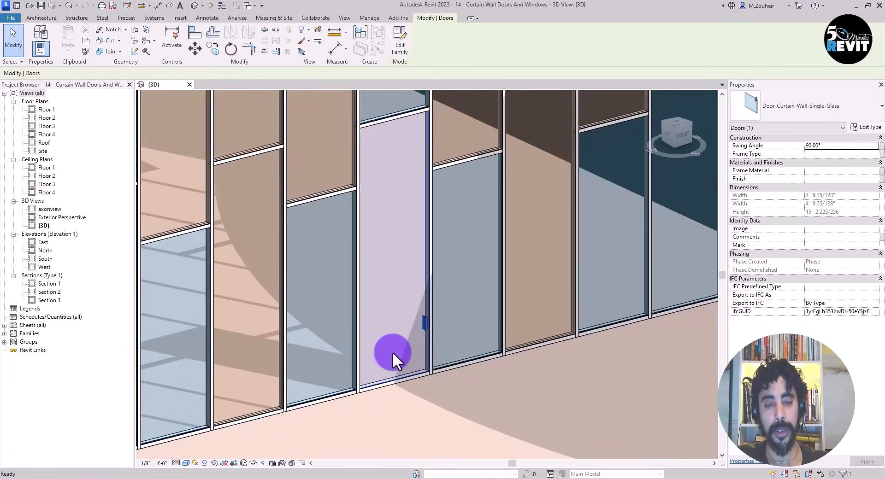
pyautogui.moveTo(486, 390); pyautogui.dragTo(484, 361, button='middle')
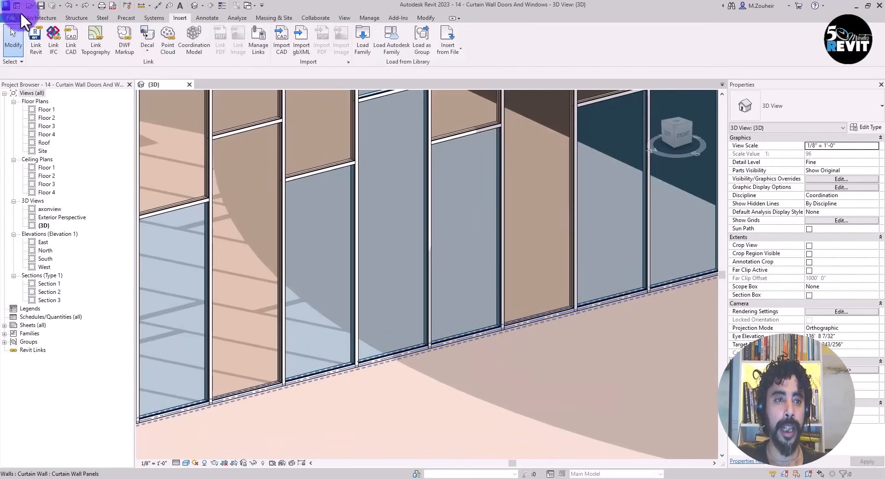
# Step: Add a one-segment horizontal curtain grid line across the tall ground-level panel, 9' above the wall's base
pyautogui.click(38, 16)
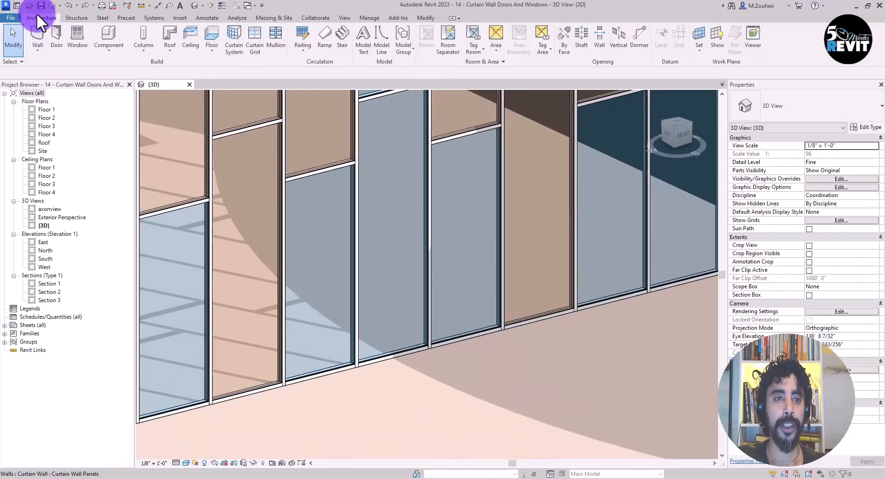
pyautogui.click(253, 44)
pyautogui.moveTo(544, 389); pyautogui.dragTo(552, 416, button='middle')
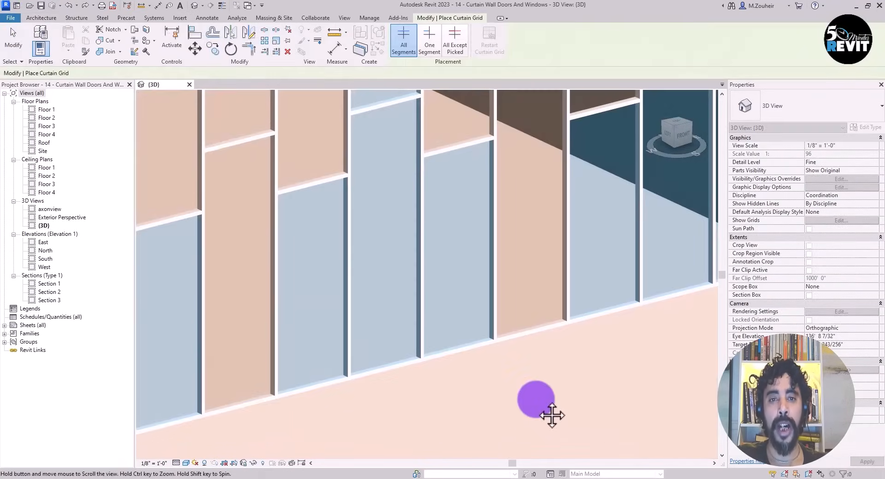
pyautogui.click(428, 41)
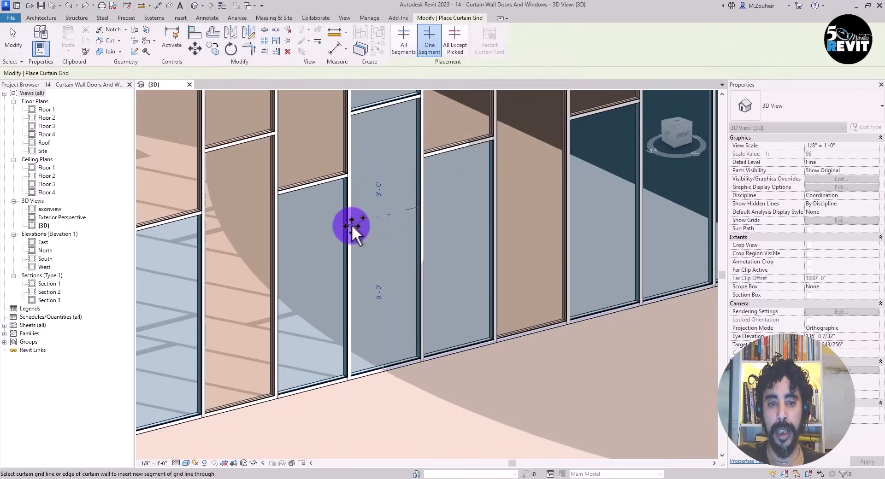
pyautogui.click(433, 372)
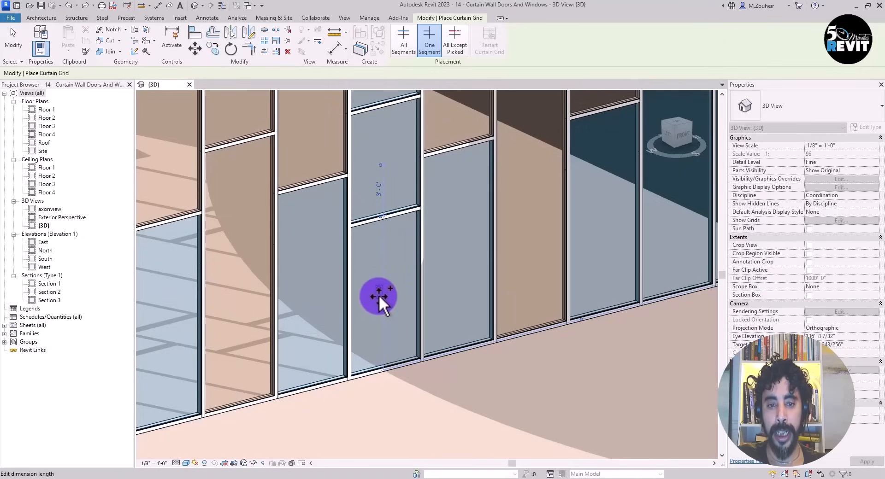
# Step: Set the new grid line's height to 8', divide the panel below it with a one-segment vertical grid line, and finish the Curtain Grid command
pyautogui.click(379, 295)
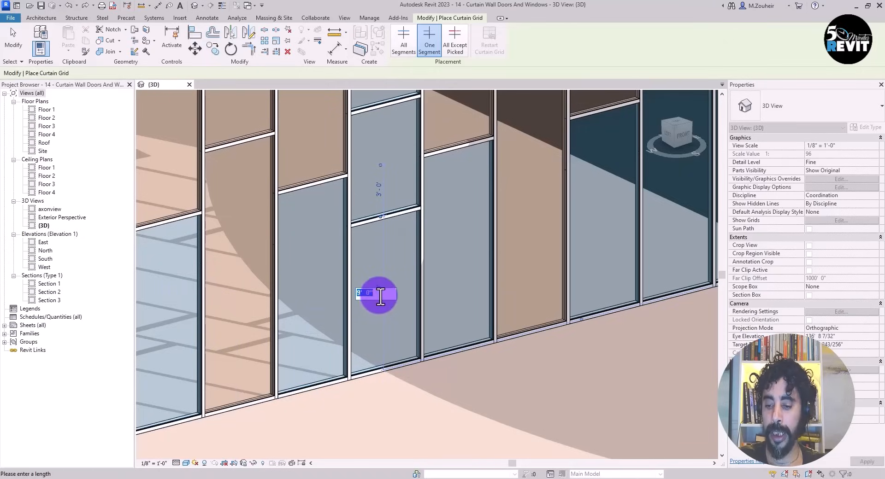
pyautogui.write('8')
pyautogui.press('Return')
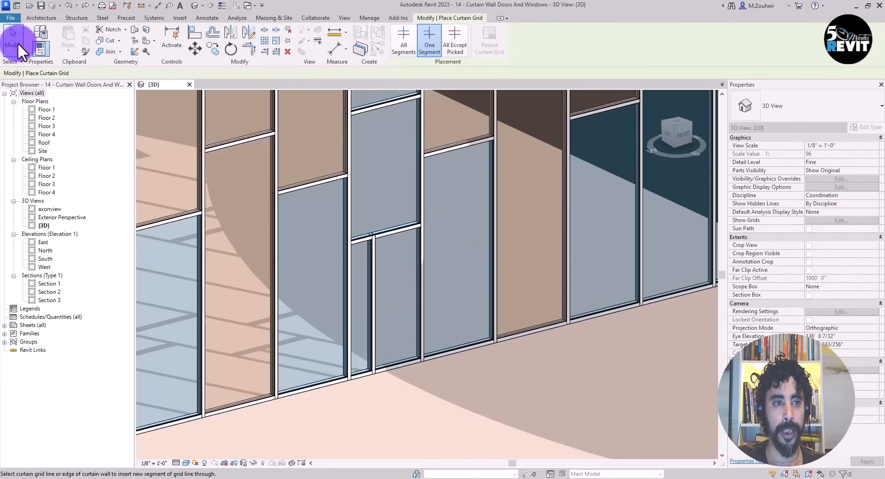
pyautogui.click(14, 40)
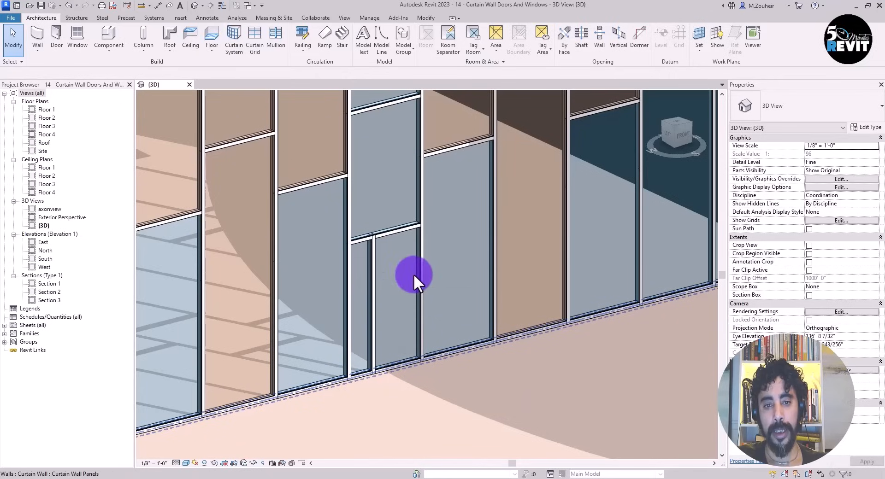
# Step: Select the staggered-grid curtain wall and examine how the added horizontal and vertical grid lines run around the door-height panels
pyautogui.press('Tab')
pyautogui.click(375, 280)
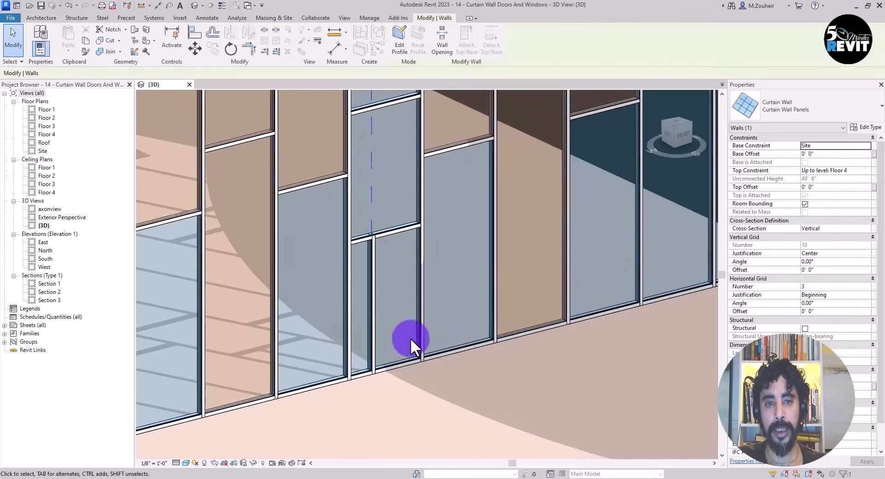
pyautogui.scroll(-3, 410, 338)
pyautogui.scroll(-3, 411, 340)
pyautogui.scroll(5, 389, 298)
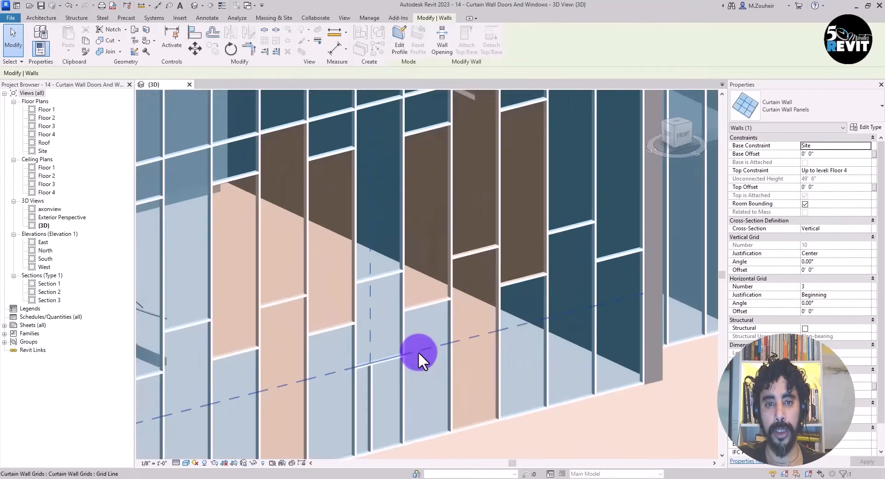
# Step: Unpin the short vertical mullion that divides the door-height panel at ground level, and clear the selection
pyautogui.moveTo(418, 355); pyautogui.dragTo(404, 294, button='middle')
pyautogui.click(354, 349)
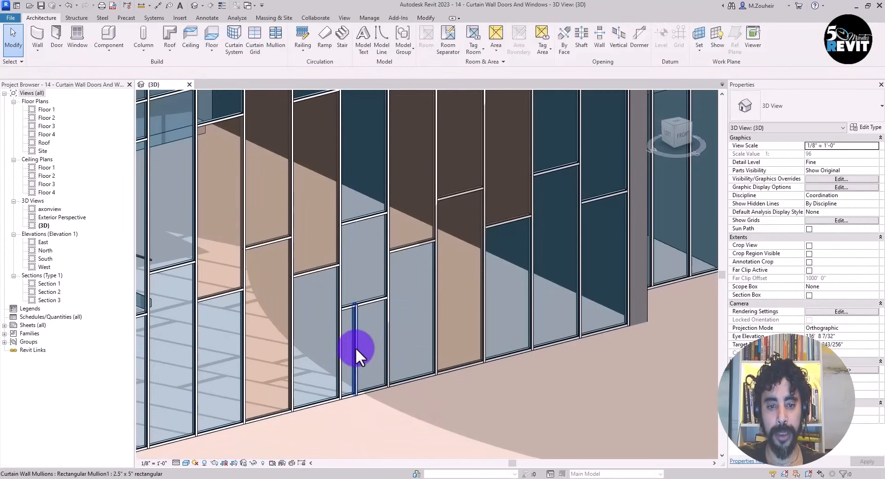
pyautogui.scroll(-1, 388, 399)
pyautogui.click(378, 336)
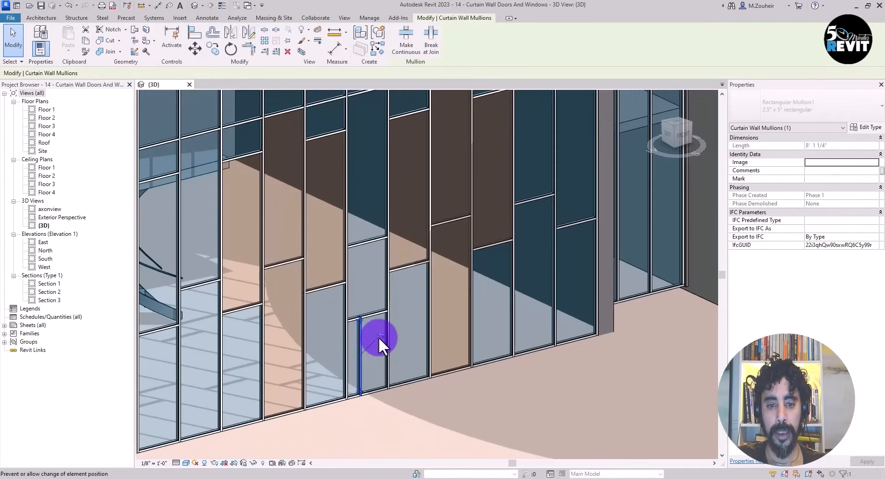
pyautogui.scroll(-1, 371, 321)
pyautogui.scroll(-3, 370, 322)
pyautogui.scroll(4, 367, 347)
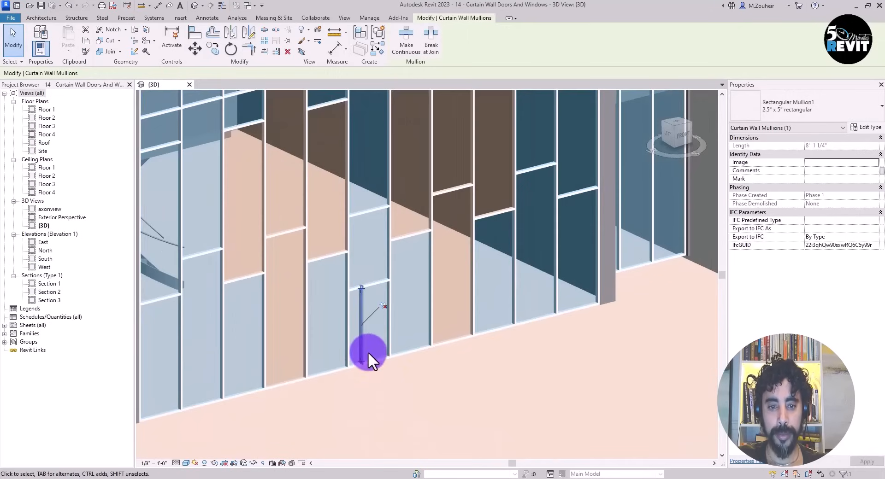
pyautogui.press('Escape')
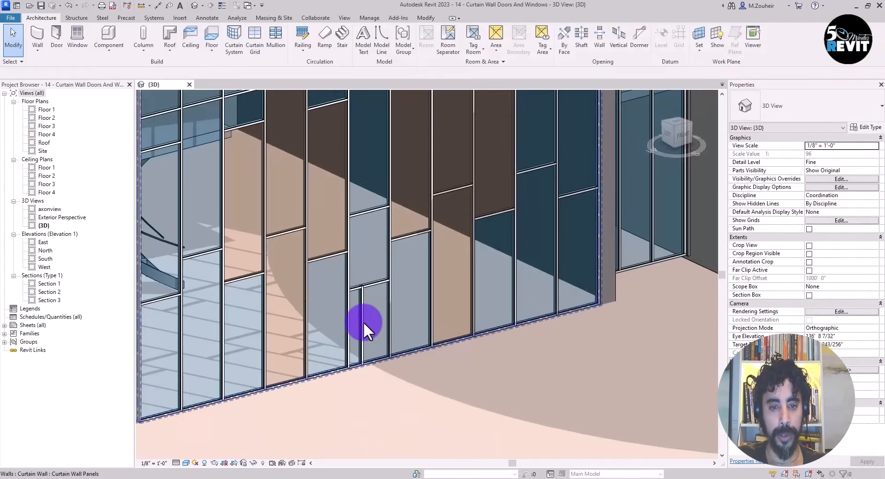
# Step: Set the distance between the added vertical grid line and the next one across the door-width panel to 3' 8", and deselect it
pyautogui.click(363, 321)
pyautogui.scroll(-3, 363, 321)
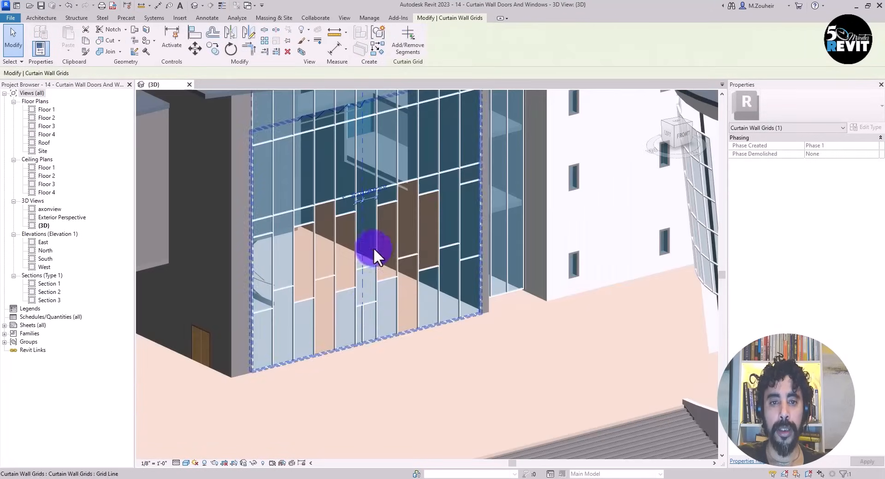
pyautogui.scroll(5, 370, 182)
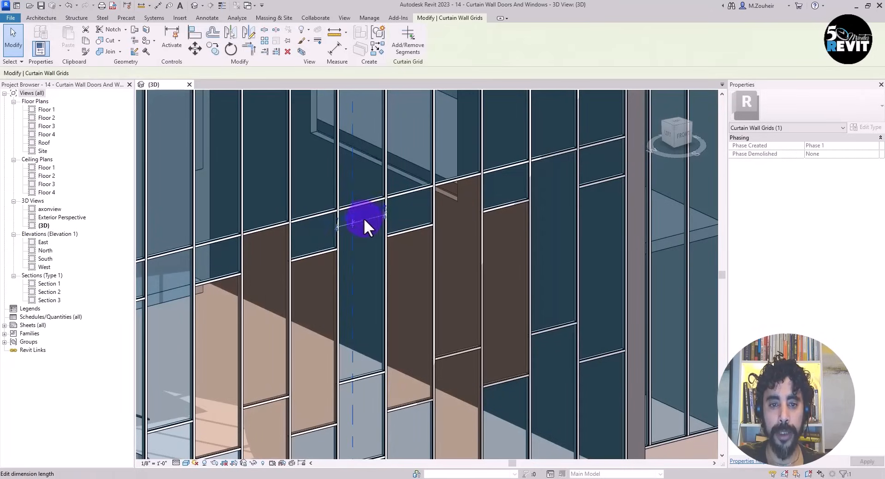
pyautogui.click(374, 210)
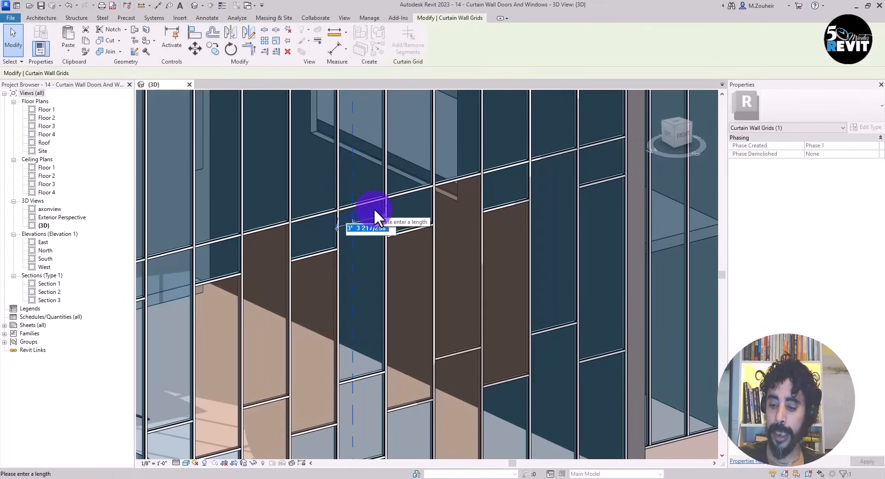
pyautogui.write('30')
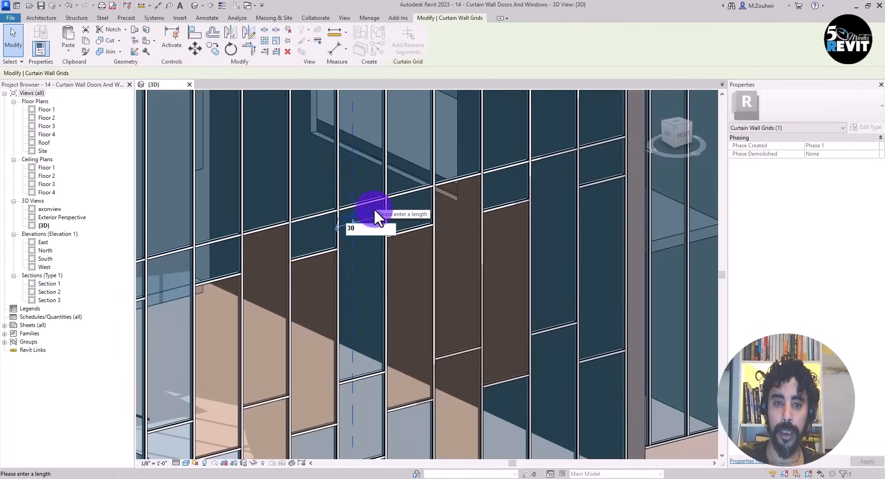
pyautogui.press('BackSpace')
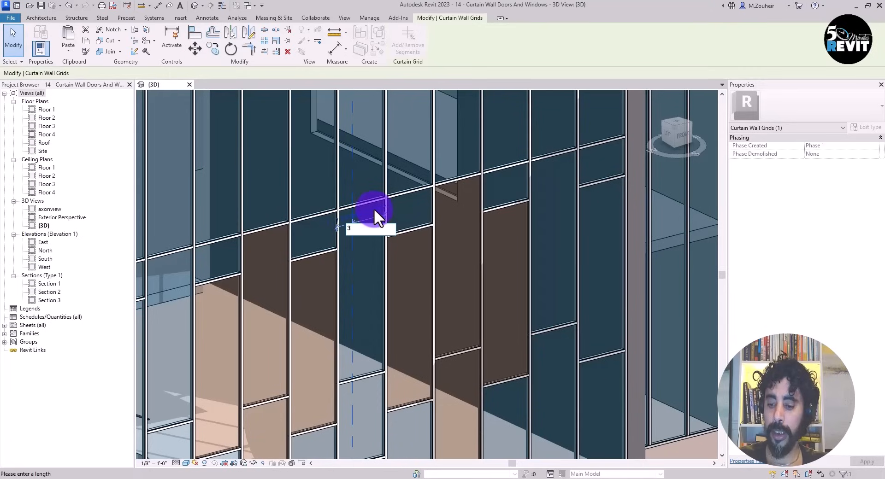
pyautogui.press('Return')
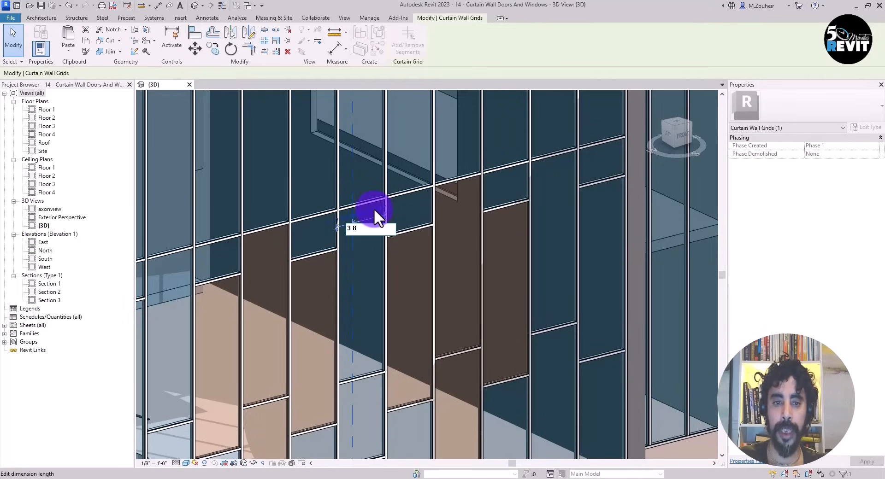
pyautogui.scroll(-2, 363, 326)
pyautogui.moveTo(380, 339); pyautogui.dragTo(347, 204, button='middle')
pyautogui.scroll(3, 332, 340)
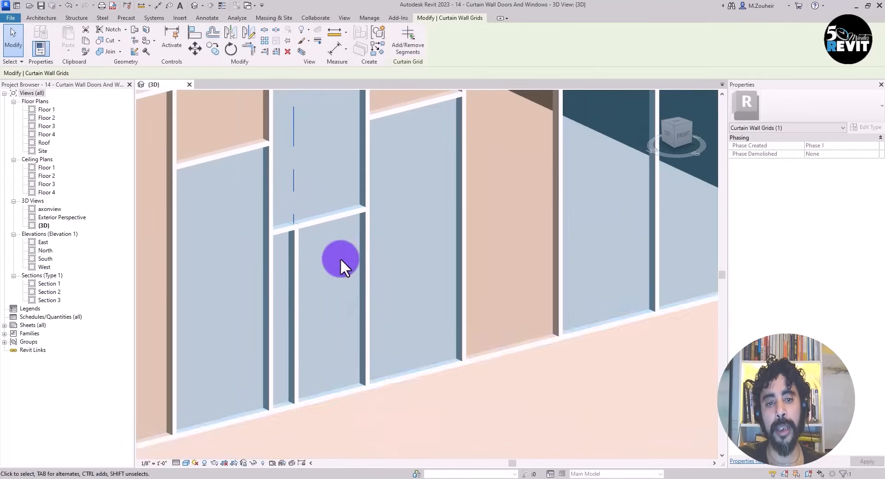
pyautogui.click(448, 397)
# Step: Unpin and delete the bottom mullion under the 3' 8" wide door panel
pyautogui.scroll(1, 342, 253)
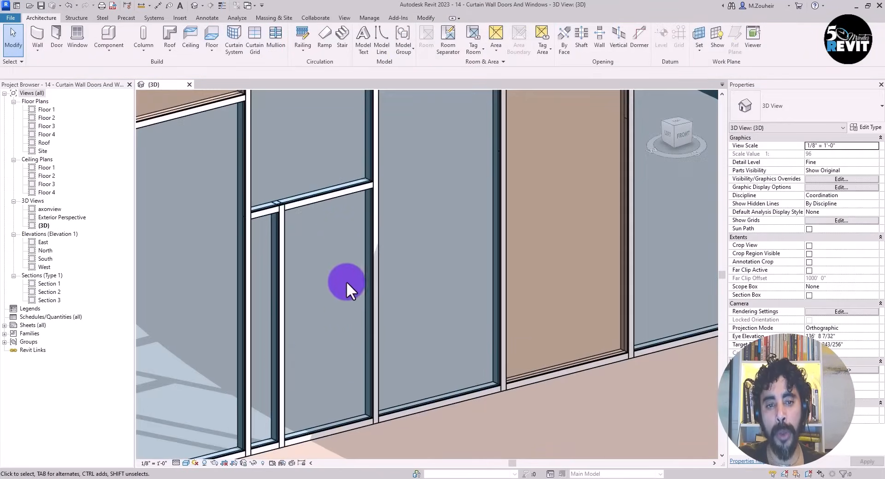
pyautogui.moveTo(321, 333); pyautogui.dragTo(322, 312, button='middle')
pyautogui.moveTo(361, 412); pyautogui.dragTo(389, 385, button='middle')
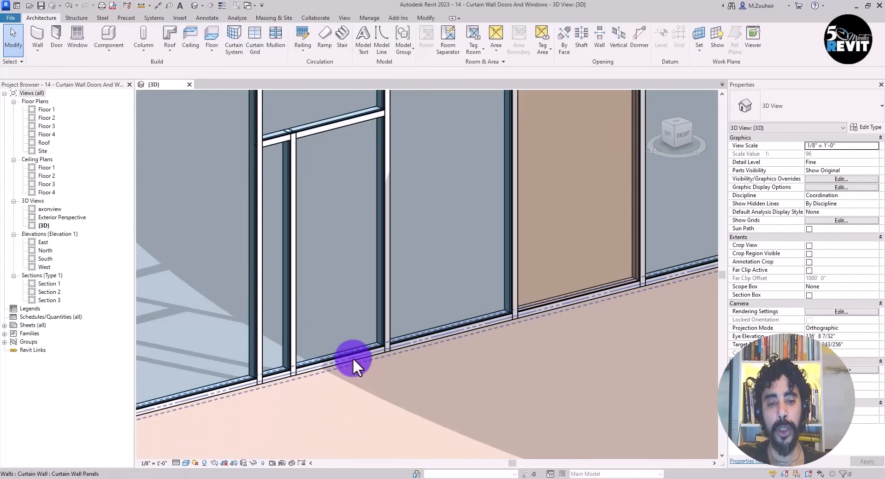
pyautogui.click(352, 358)
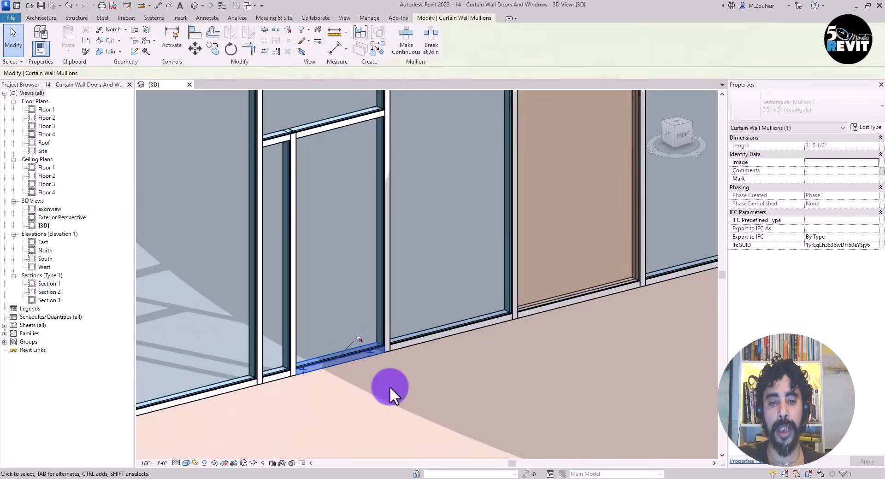
pyautogui.press('Escape')
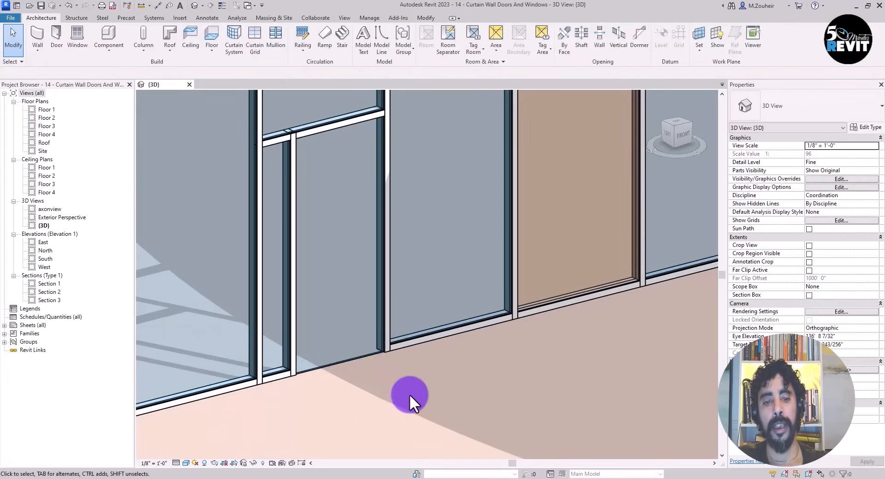
pyautogui.moveTo(410, 394); pyautogui.dragTo(366, 375, button='middle')
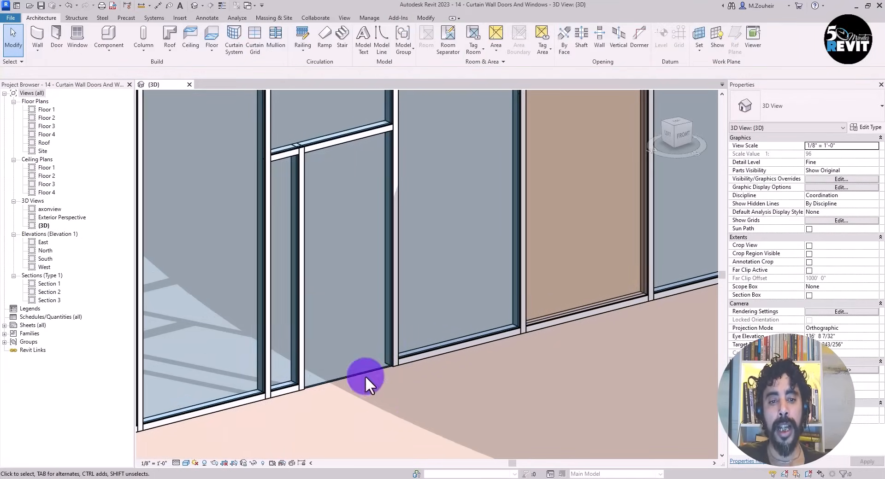
# Step: Change the vertical mullion beside the door panel to the Rectangular Mullion1 1.5" x 2.5" rectangular type
pyautogui.press('Tab')
pyautogui.click(303, 307)
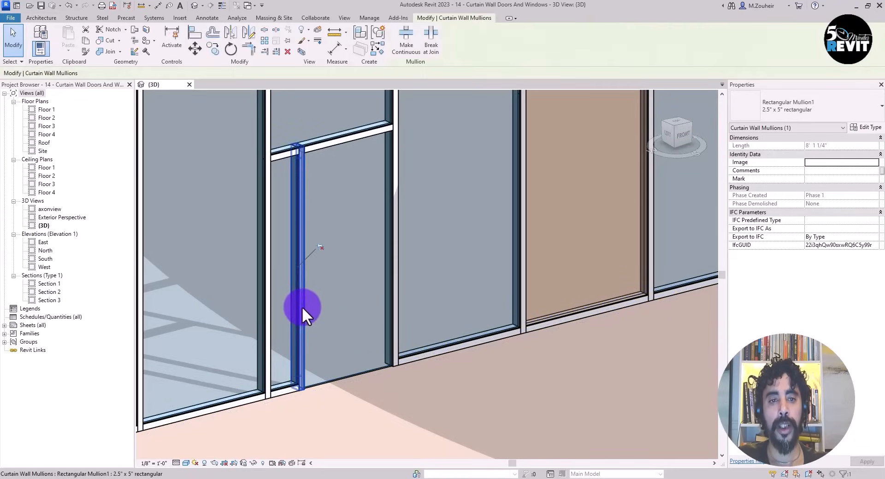
pyautogui.click(813, 103)
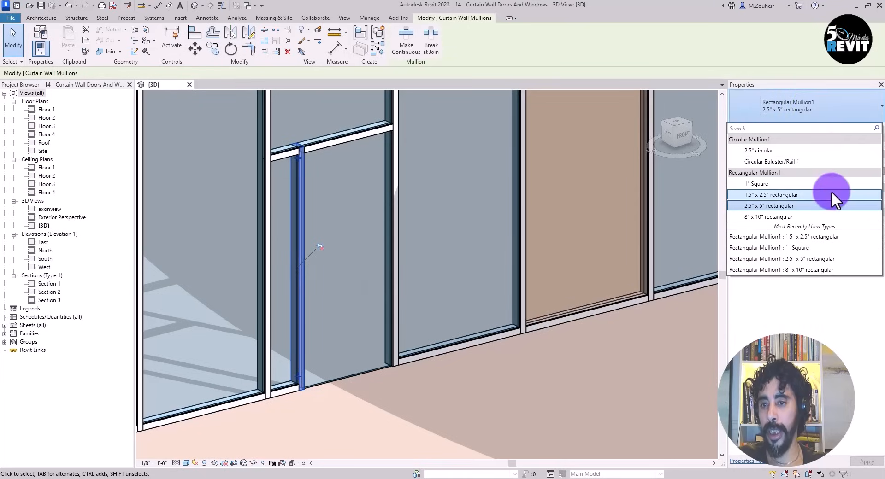
pyautogui.click(773, 195)
pyautogui.press('Escape')
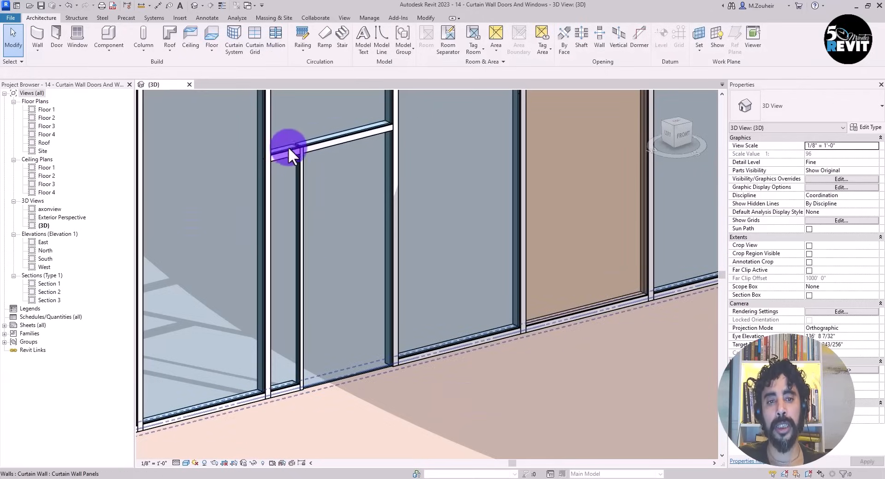
# Step: Make the short horizontal mullion above the narrow side panel continuous over the vertical mullion, and clear the selection
pyautogui.scroll(3, 289, 147)
pyautogui.moveTo(342, 173); pyautogui.dragTo(322, 217, button='middle')
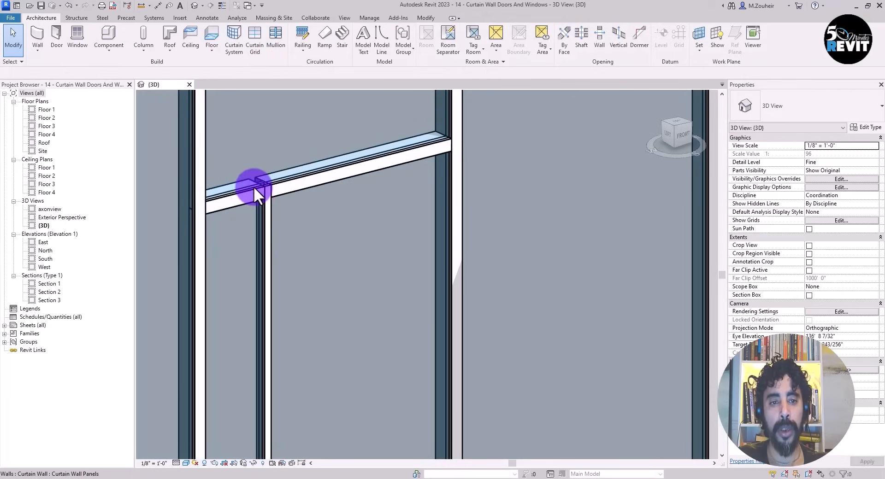
pyautogui.click(253, 189)
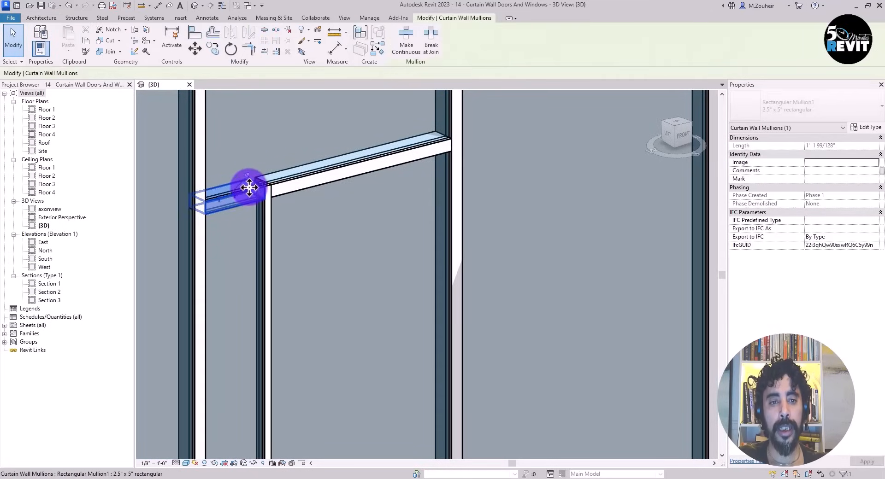
pyautogui.click(237, 194)
pyautogui.scroll(-3, 272, 272)
pyautogui.moveTo(287, 246); pyautogui.dragTo(280, 183, button='middle')
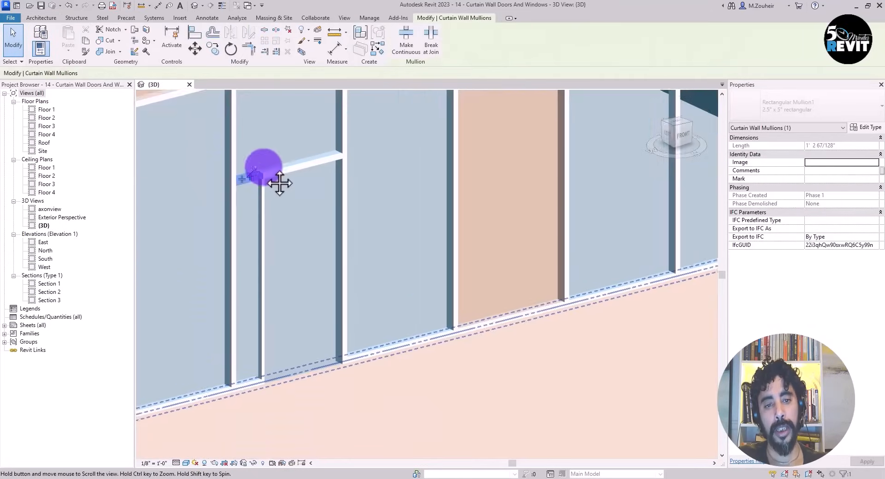
pyautogui.press('Escape')
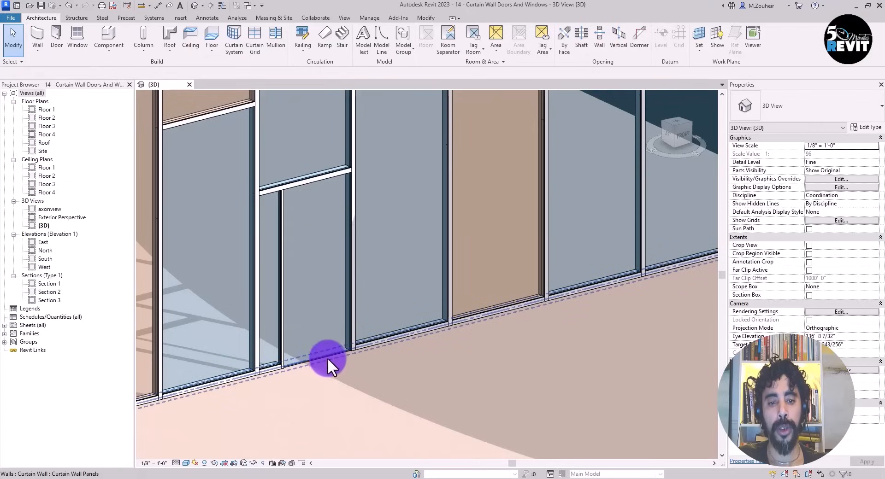
# Step: Swap the glazed door-size panel beside the narrow side panel for the Door-Curtain-Wall-Single-Glass type, and deselect it
pyautogui.press('Tab')
pyautogui.click(328, 352)
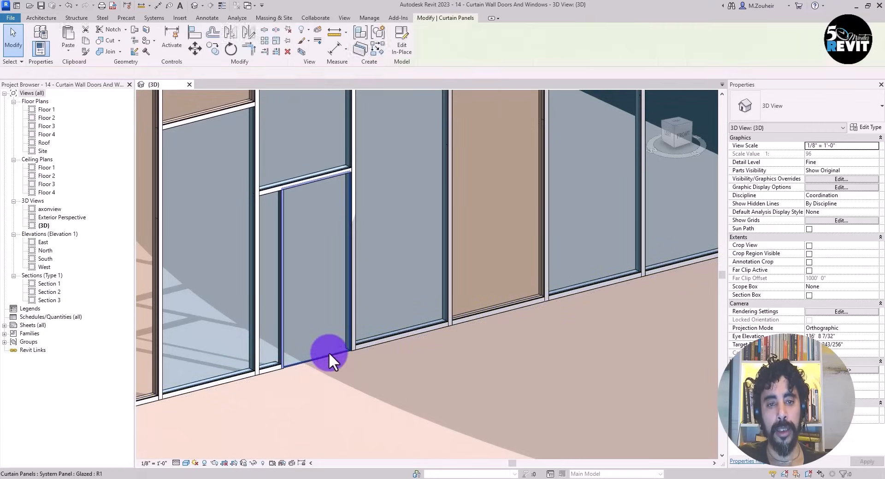
pyautogui.click(777, 109)
pyautogui.scroll(2, 841, 263)
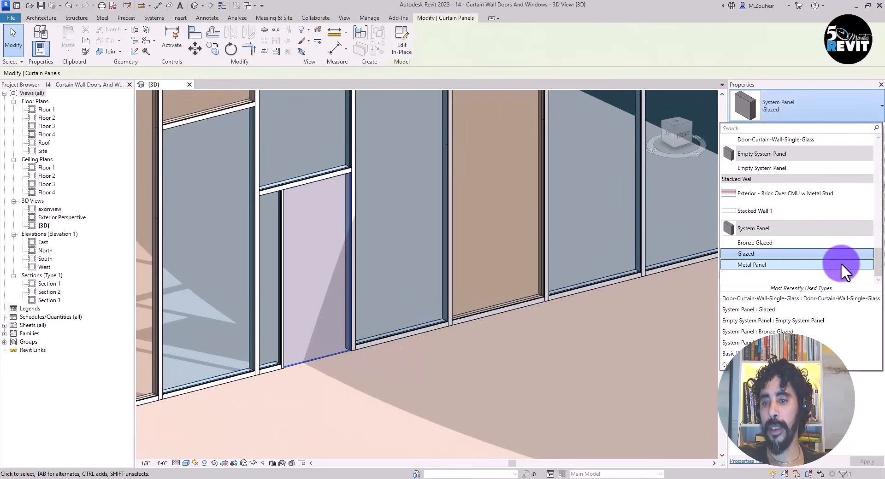
pyautogui.scroll(2, 840, 263)
pyautogui.scroll(-2, 841, 255)
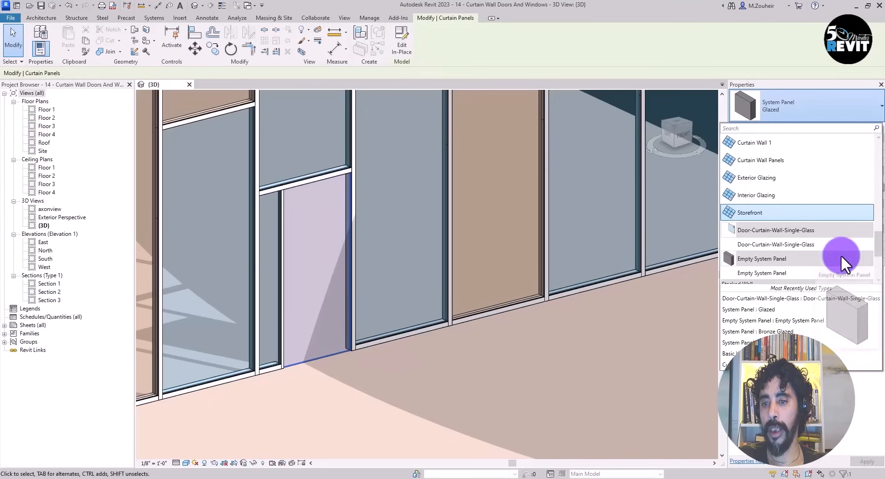
pyautogui.click(798, 245)
pyautogui.click(338, 416)
pyautogui.scroll(-3, 337, 415)
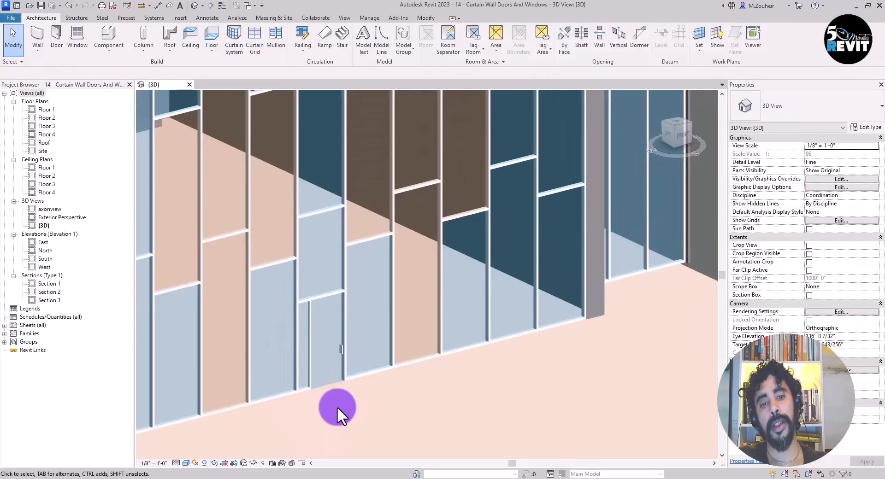
# Step: Select the placed curtain wall door and examine its width and height properties and how it sits in the facade
pyautogui.moveTo(336, 407); pyautogui.dragTo(406, 401, button='middle')
pyautogui.click(352, 342)
pyautogui.scroll(-3, 388, 368)
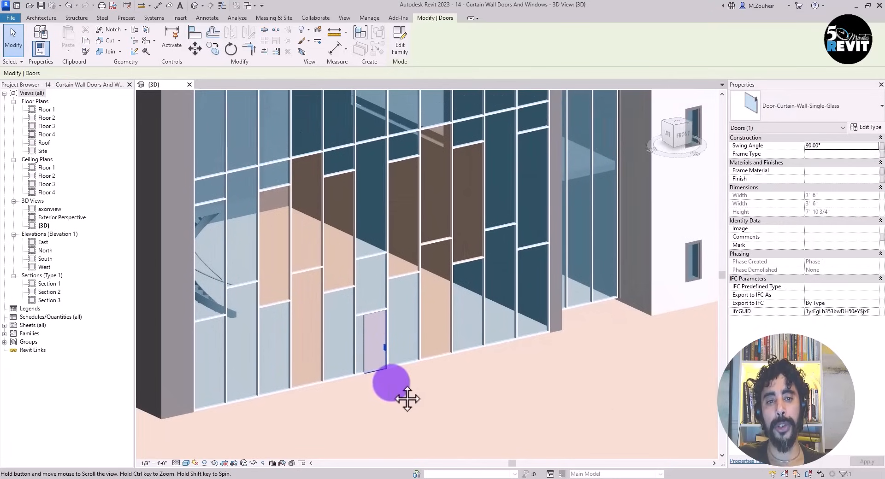
pyautogui.scroll(4, 248, 306)
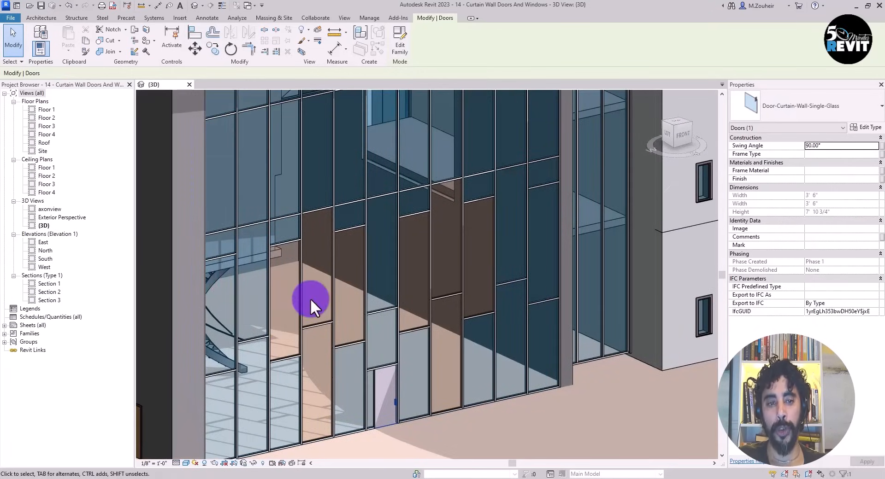
pyautogui.scroll(3, 234, 251)
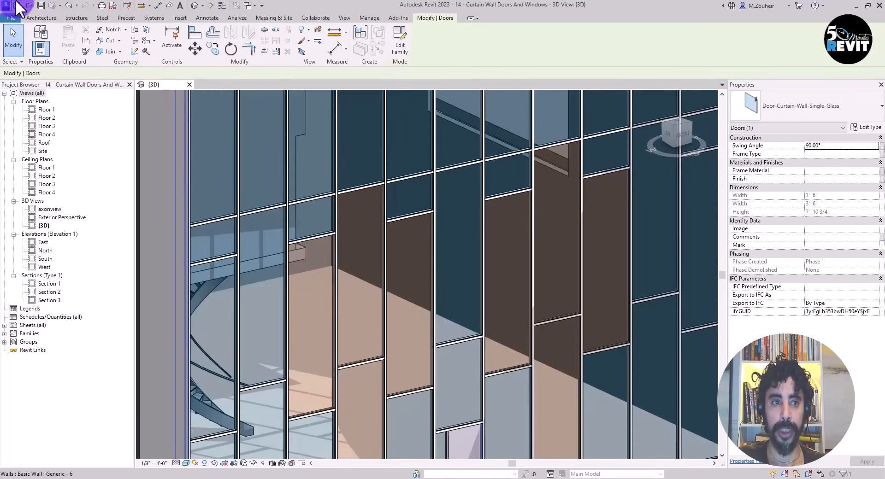
pyautogui.click(41, 18)
pyautogui.click(74, 19)
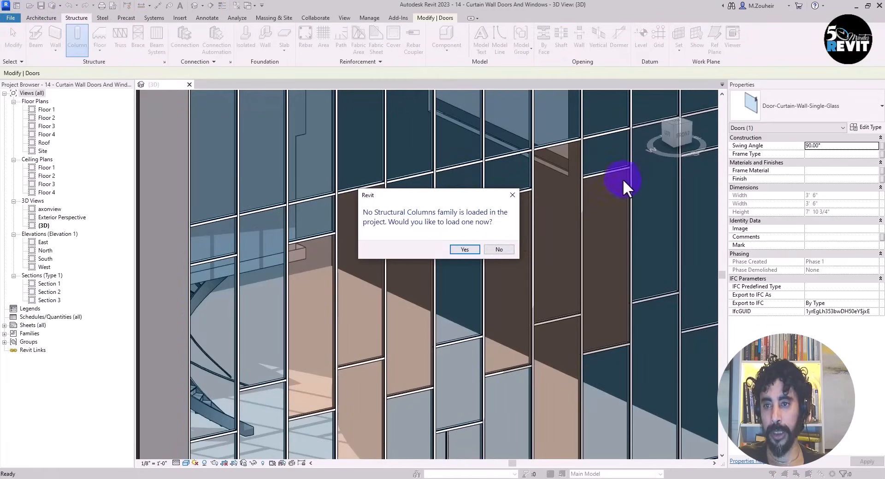
pyautogui.click(509, 248)
pyautogui.click(806, 104)
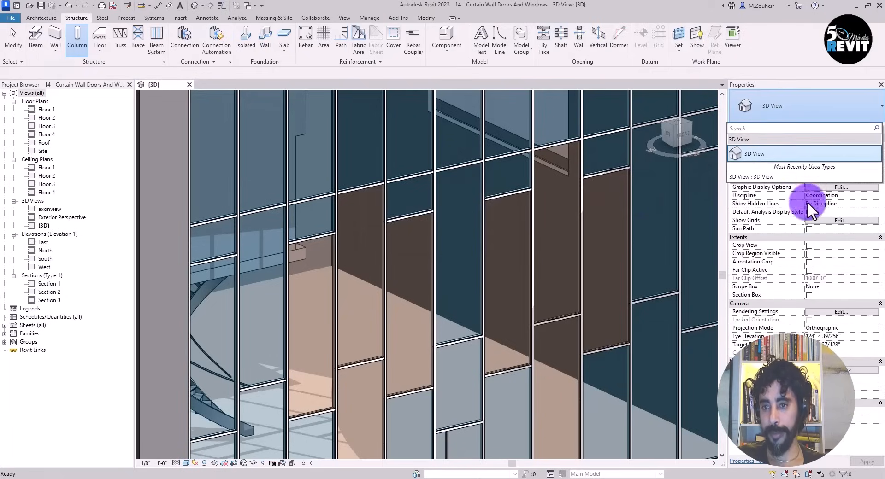
pyautogui.click(51, 20)
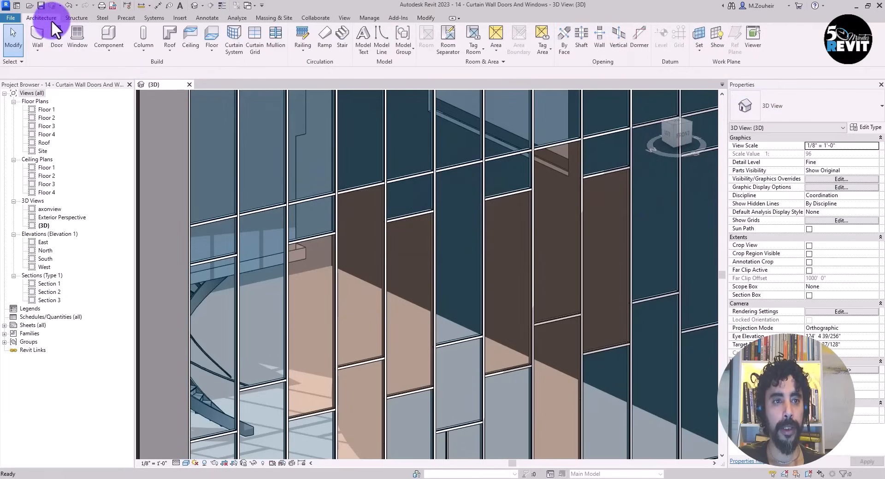
pyautogui.click(77, 37)
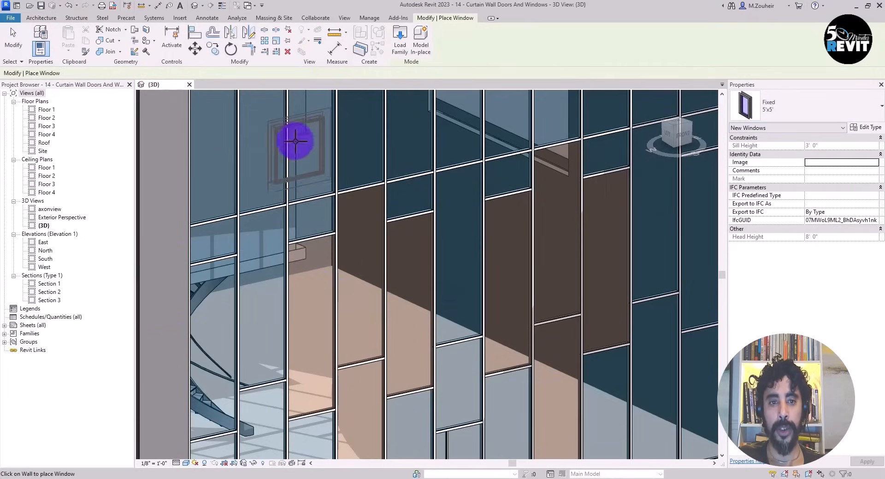
pyautogui.scroll(-5, 300, 157)
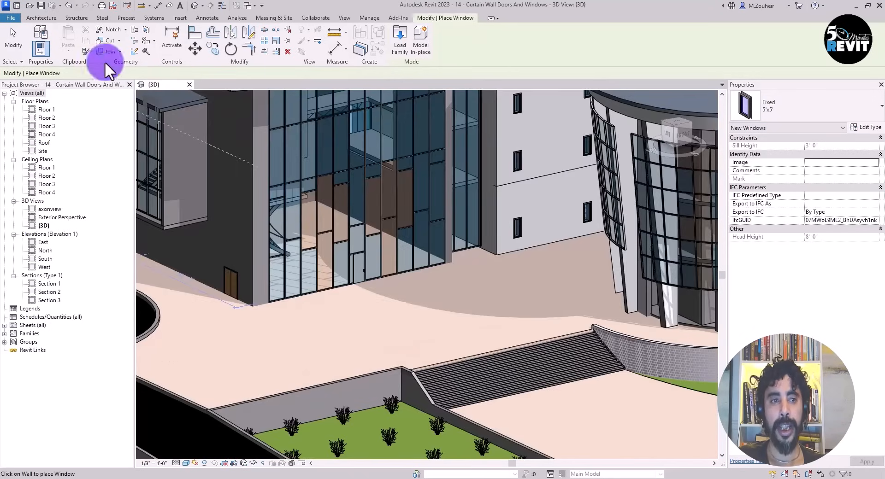
pyautogui.click(13, 39)
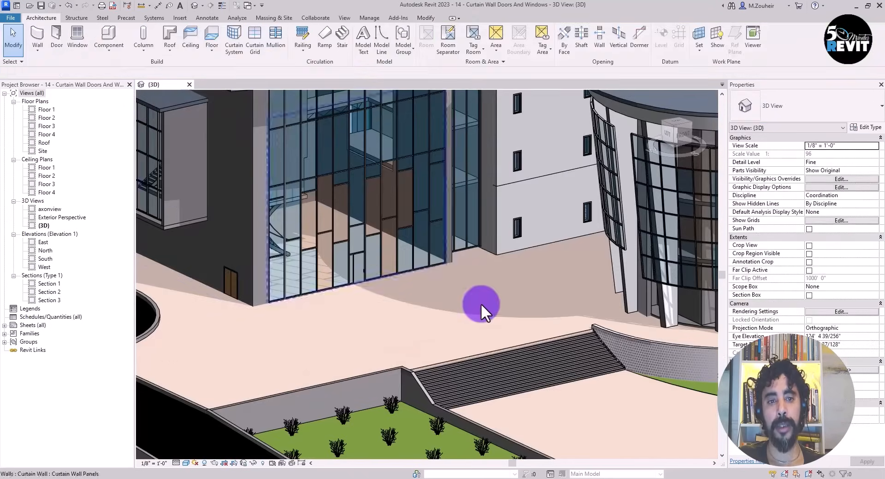
# Step: Search the Autodesk family library for "curtain WINDOW" and load the Curtain Wall-Awning window family
pyautogui.scroll(3, 479, 313)
pyautogui.scroll(2, 368, 402)
pyautogui.moveTo(472, 446); pyautogui.dragTo(485, 449, button='middle')
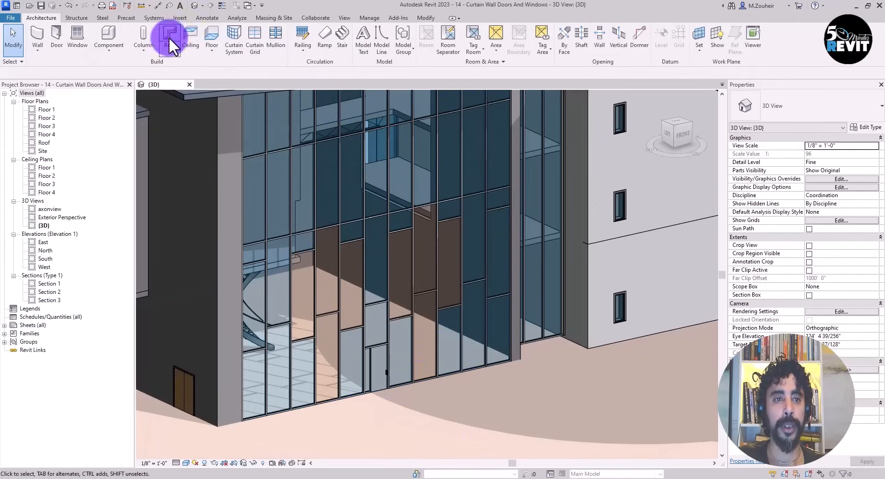
pyautogui.click(178, 18)
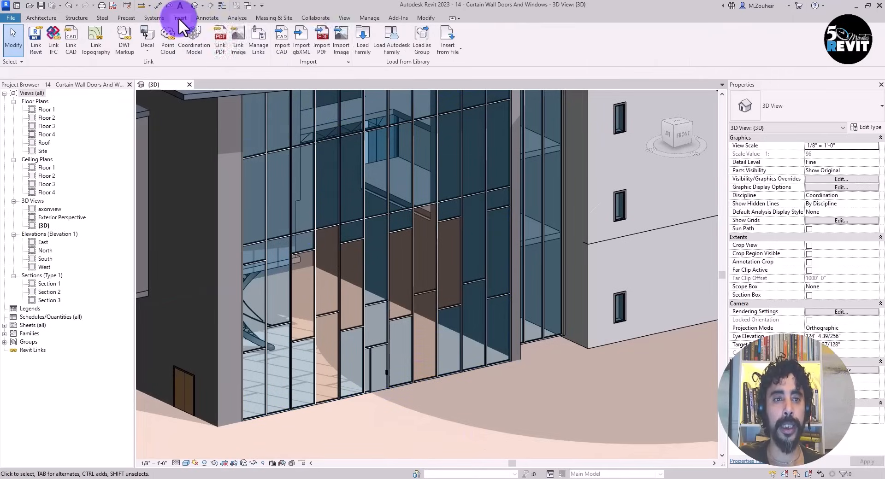
pyautogui.click(388, 38)
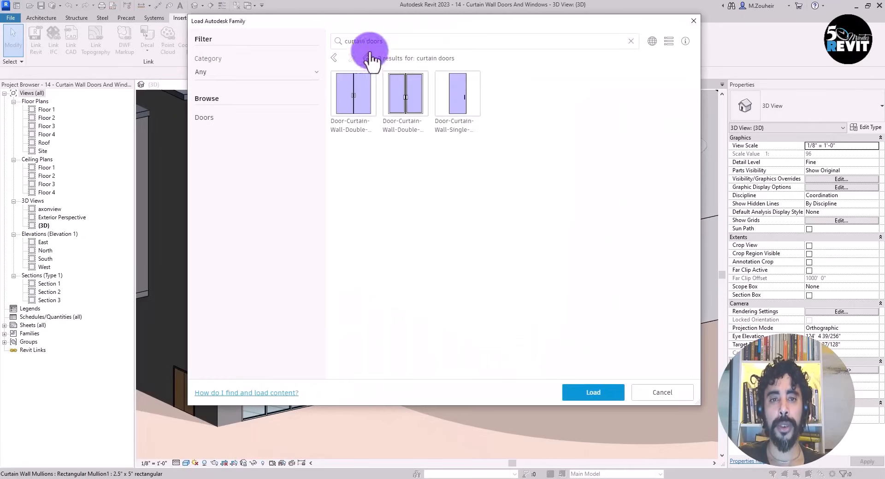
pyautogui.click(390, 41)
pyautogui.press('BackSpace')
pyautogui.press('BackSpace')
pyautogui.press('BackSpace')
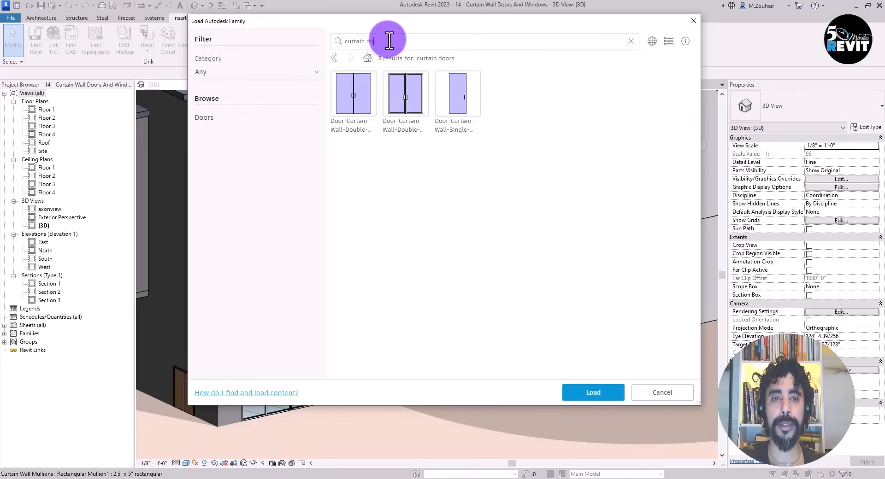
pyautogui.press('BackSpace')
pyautogui.write('WI')
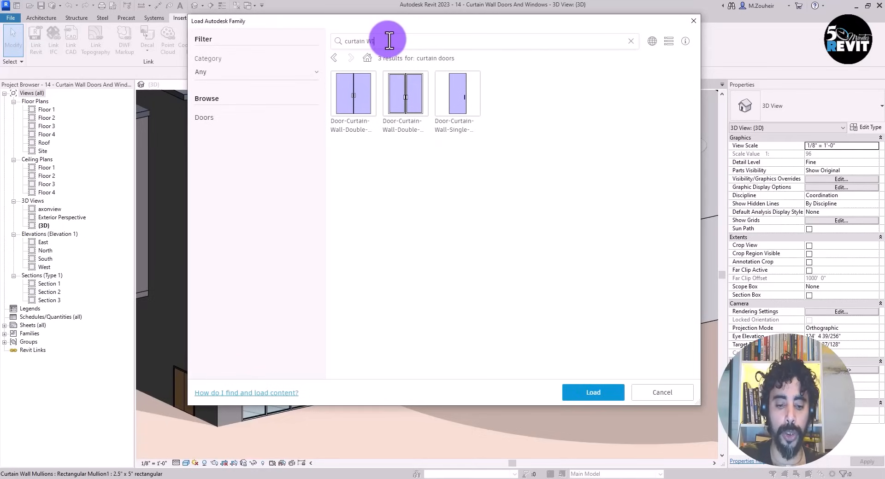
pyautogui.write('ND')
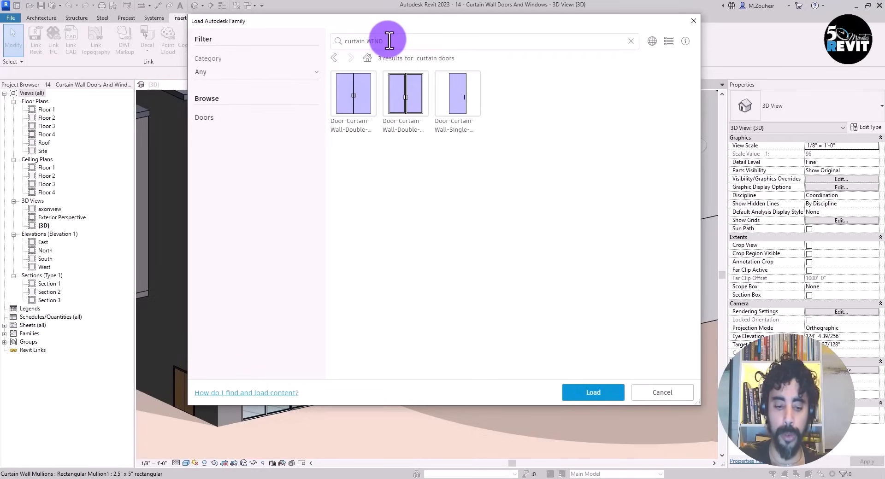
pyautogui.write('OW')
pyautogui.press('Return')
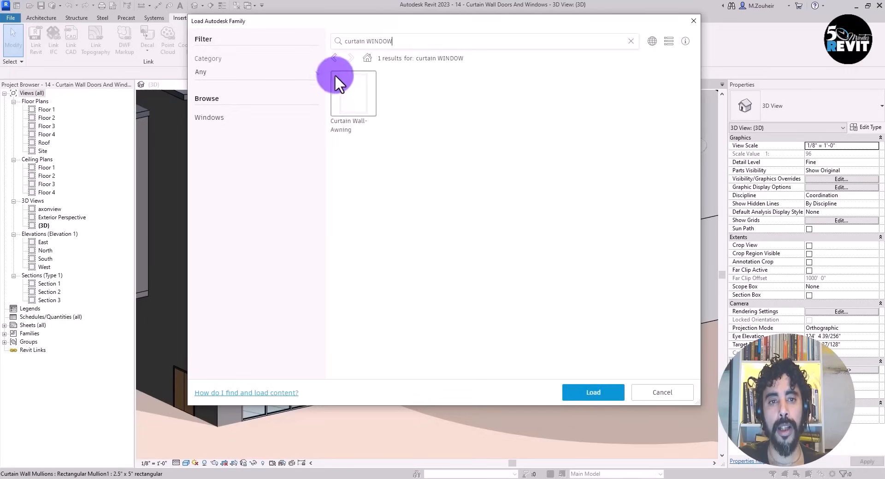
pyautogui.click(593, 393)
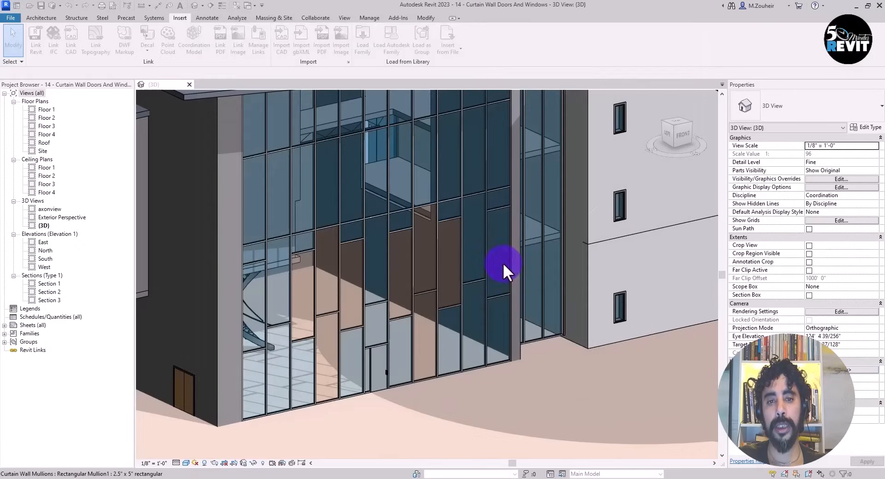
# Step: Swap the short glazed panel in the curtain wall's end column beside the dark wall for the Curtain Wall-Awning type, and deselect it
pyautogui.scroll(5, 255, 261)
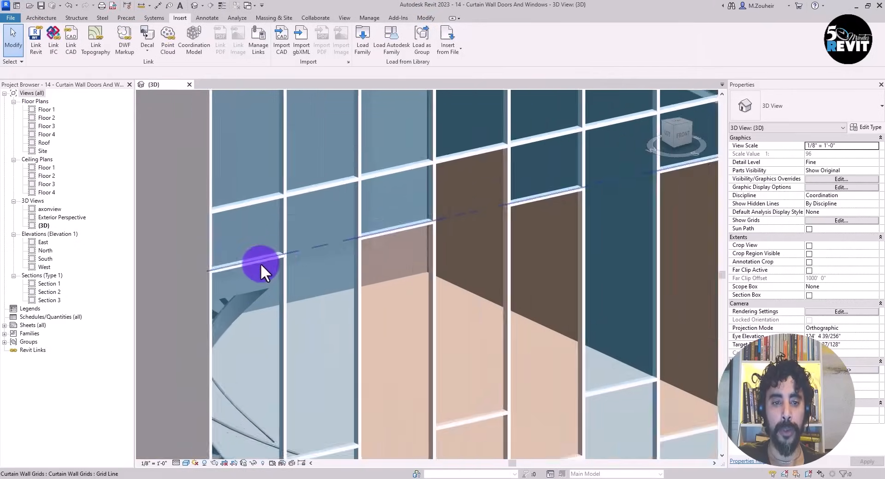
pyautogui.moveTo(257, 261); pyautogui.dragTo(346, 326, button='middle')
pyautogui.press('Tab')
pyautogui.press('Tab')
pyautogui.press('Tab')
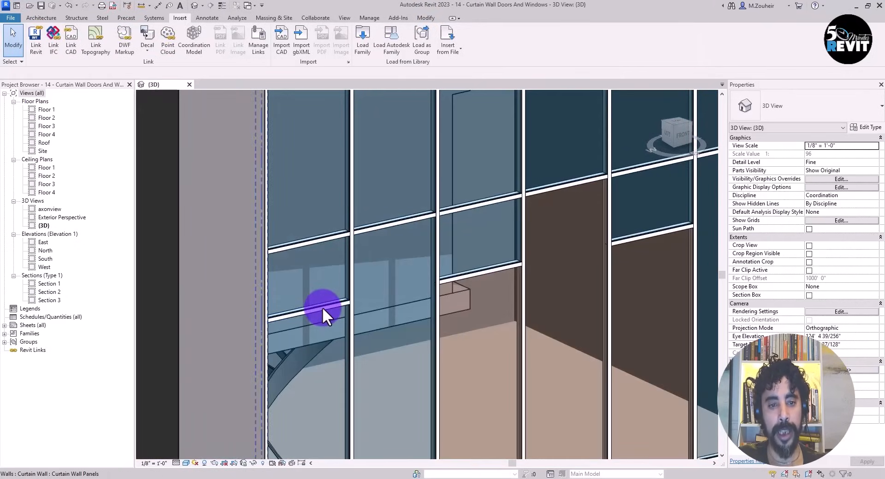
pyautogui.click(323, 307)
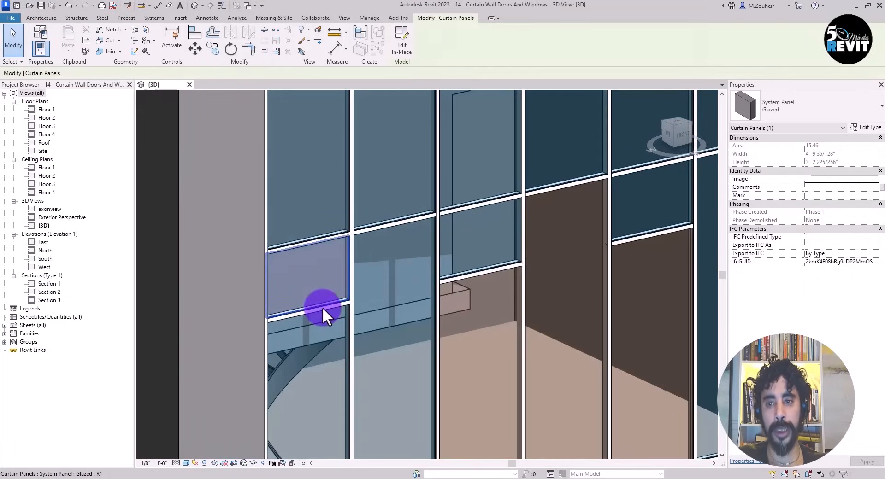
pyautogui.click(810, 100)
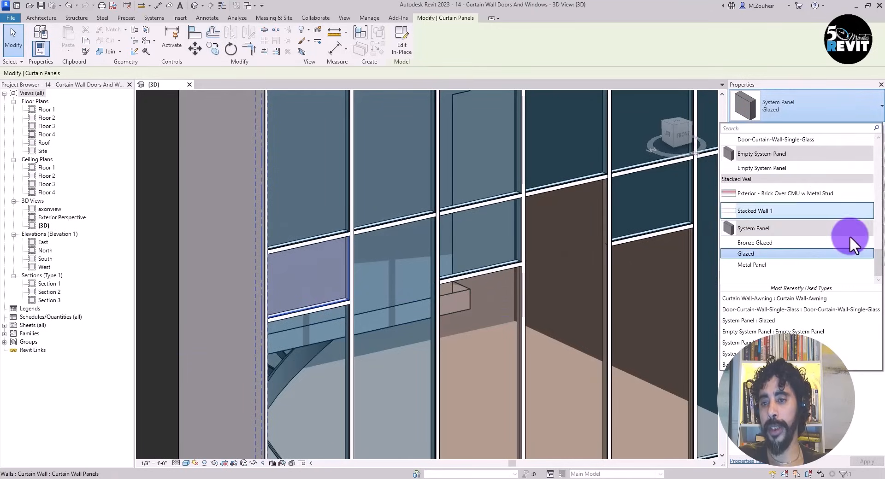
pyautogui.moveTo(871, 257)
pyautogui.mouseDown()
pyautogui.moveTo(876, 228)
pyautogui.moveTo(870, 241)
pyautogui.mouseUp()
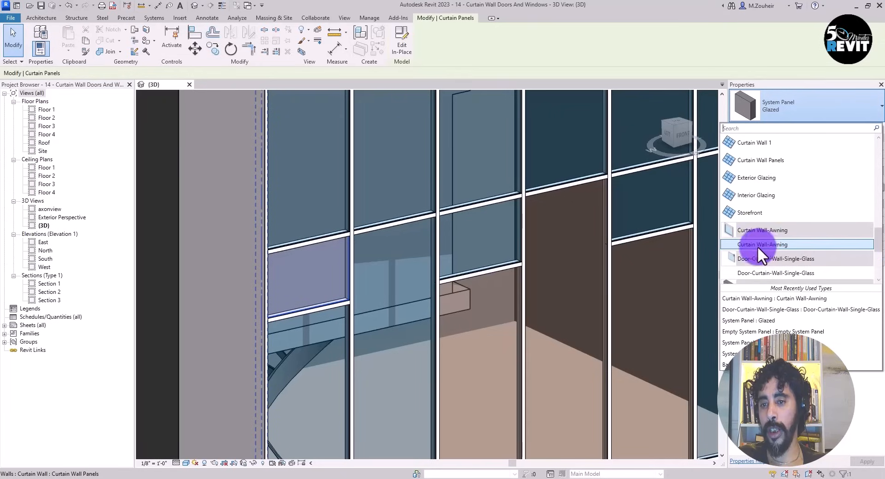
pyautogui.moveTo(763, 244)
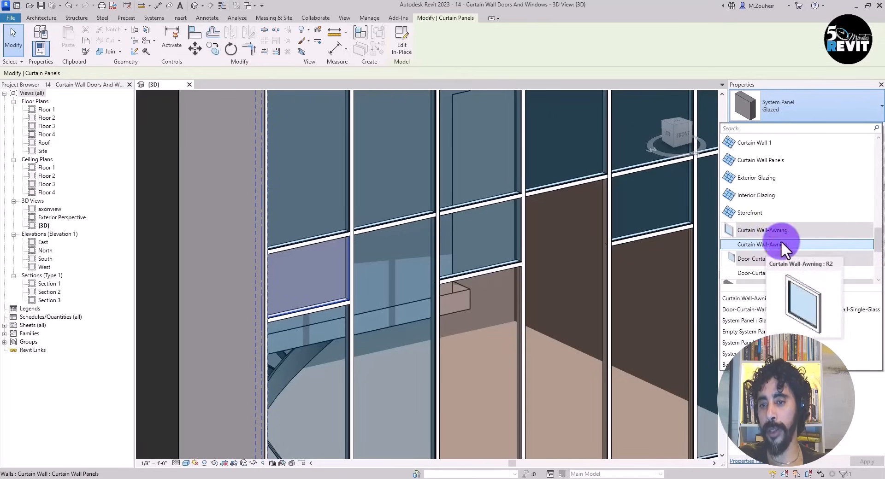
pyautogui.click(770, 245)
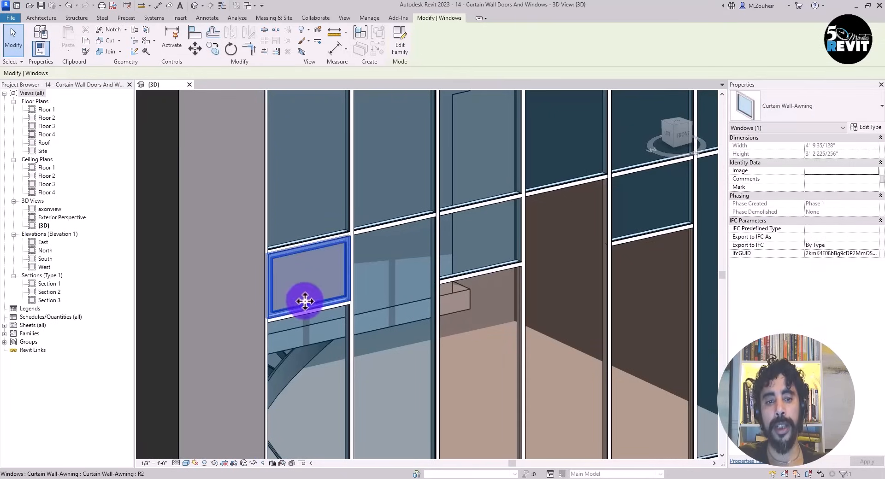
pyautogui.press('Escape')
# Step: Match the awning window's type onto the five short glazed panels in every second column of the same row, then end Match Type
pyautogui.scroll(-3, 323, 309)
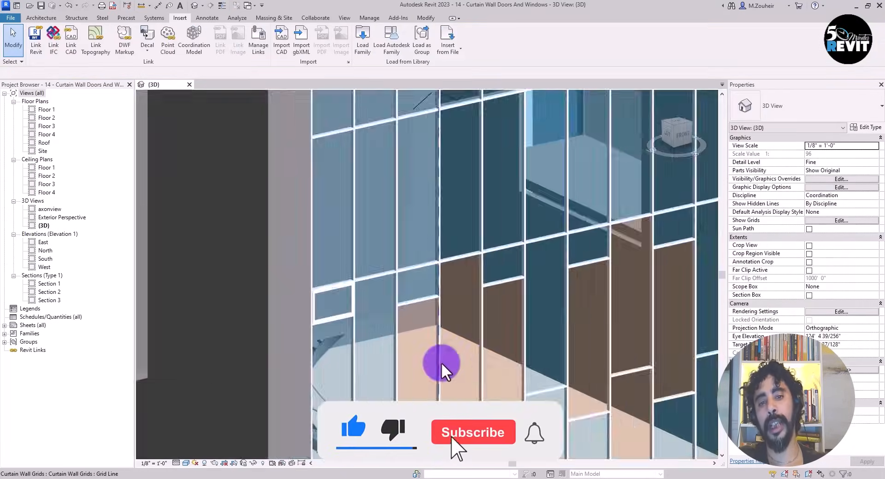
pyautogui.scroll(-4, 441, 362)
pyautogui.scroll(3, 355, 364)
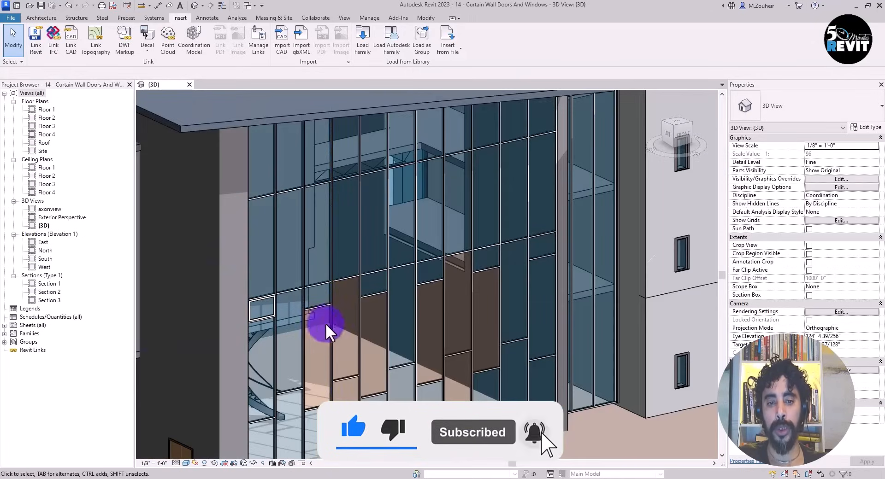
pyautogui.scroll(3, 332, 325)
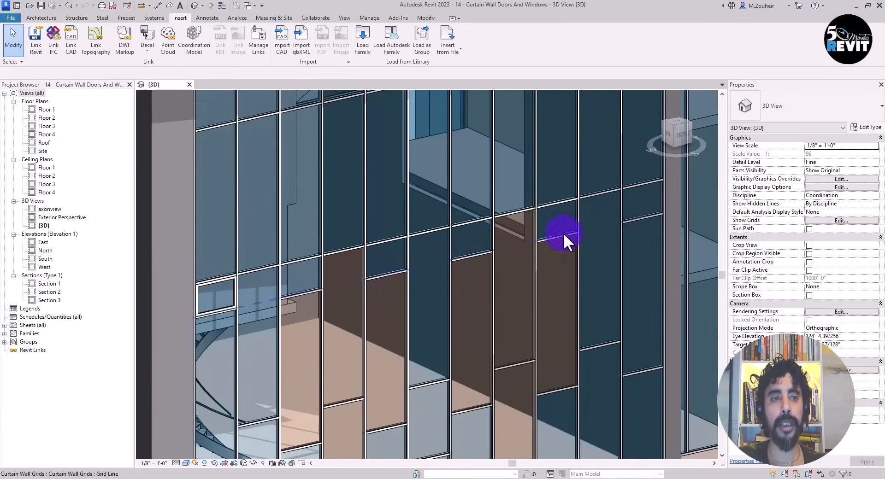
pyautogui.click(423, 18)
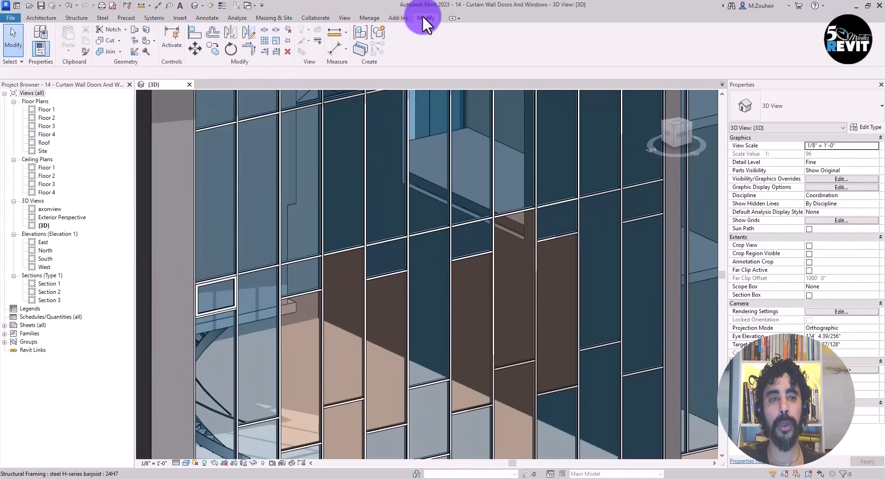
pyautogui.click(167, 117)
pyautogui.click(84, 52)
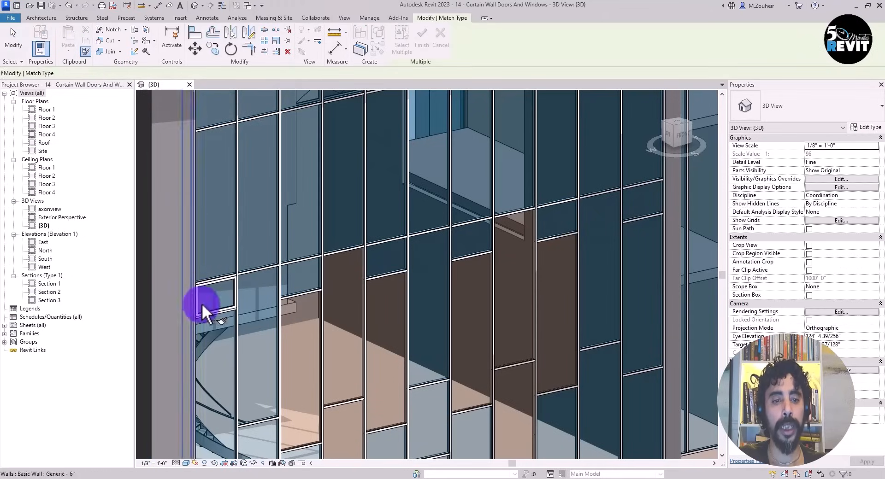
pyautogui.click(310, 287)
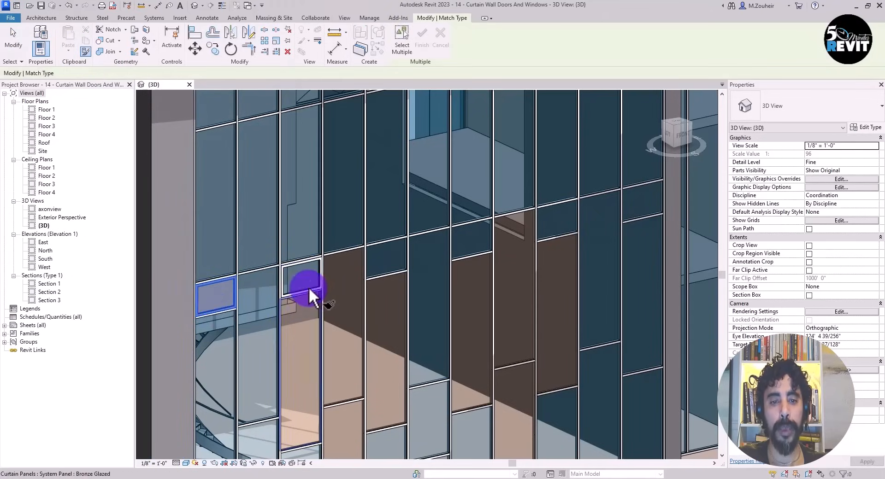
pyautogui.click(381, 269)
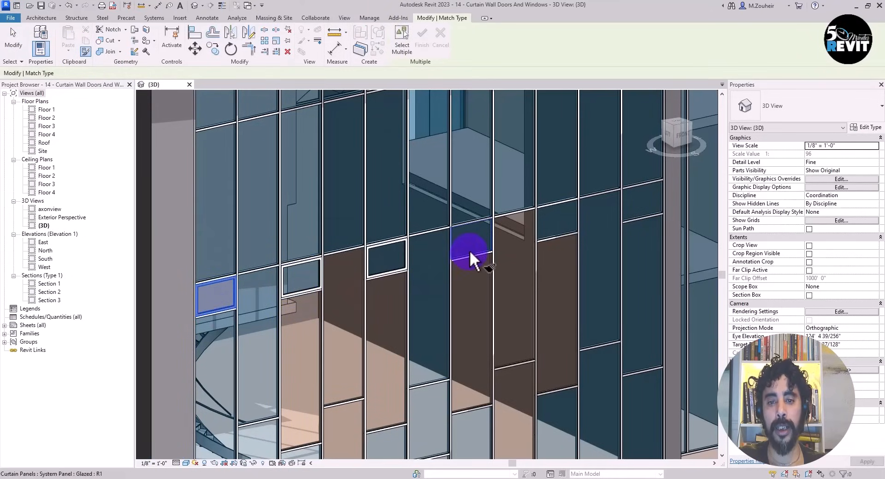
pyautogui.click(470, 250)
pyautogui.moveTo(558, 231); pyautogui.dragTo(501, 279, button='middle')
pyautogui.click(499, 281)
pyautogui.scroll(-5, 475, 367)
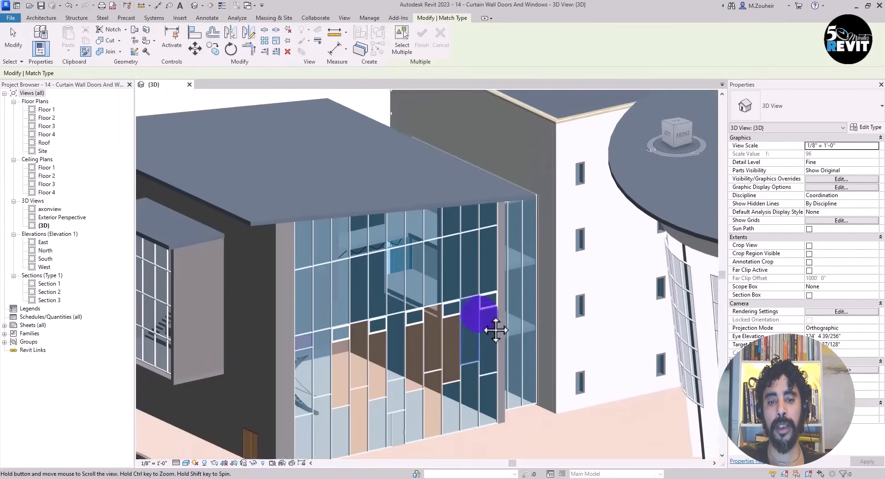
pyautogui.click(12, 34)
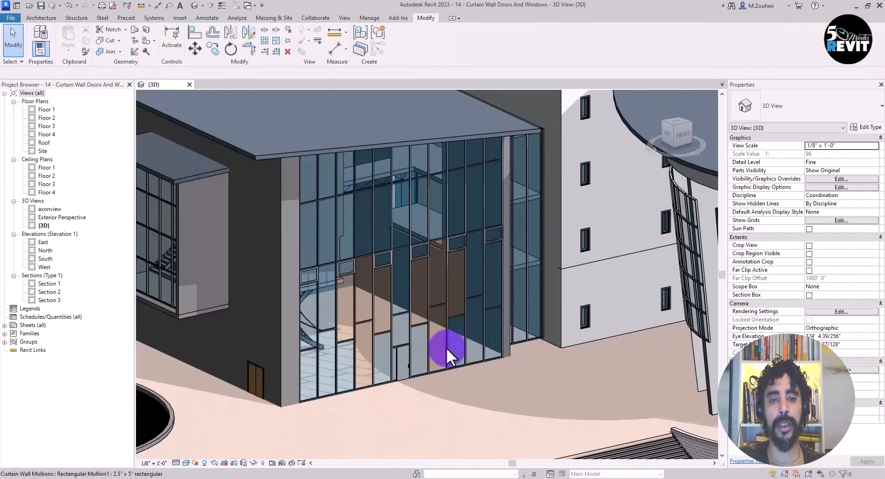
pyautogui.scroll(2, 375, 337)
pyautogui.scroll(2, 461, 420)
pyautogui.moveTo(466, 419); pyautogui.dragTo(490, 439, button='middle')
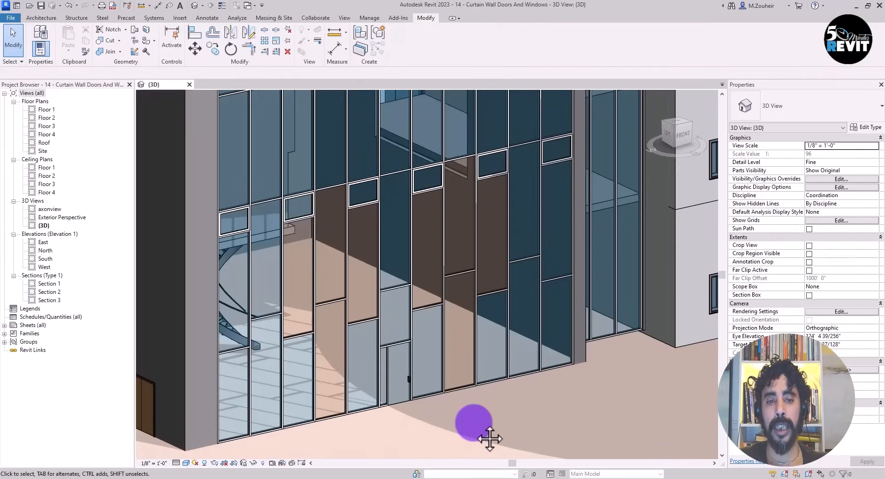